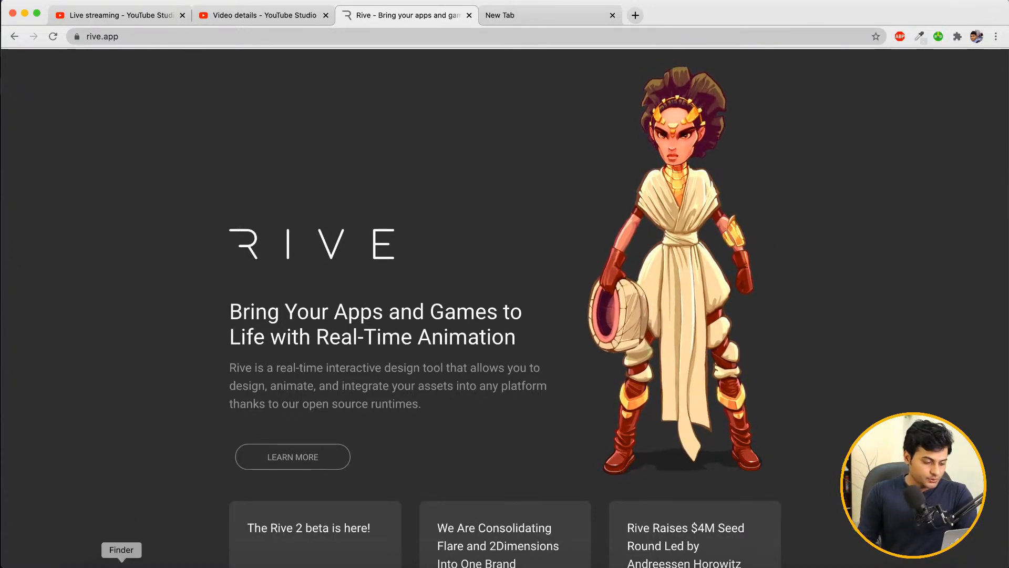
# Preview git_dark.gif from the posts folder in Finder and return to the Rive website in Chrome
pyautogui.click(118, 560)
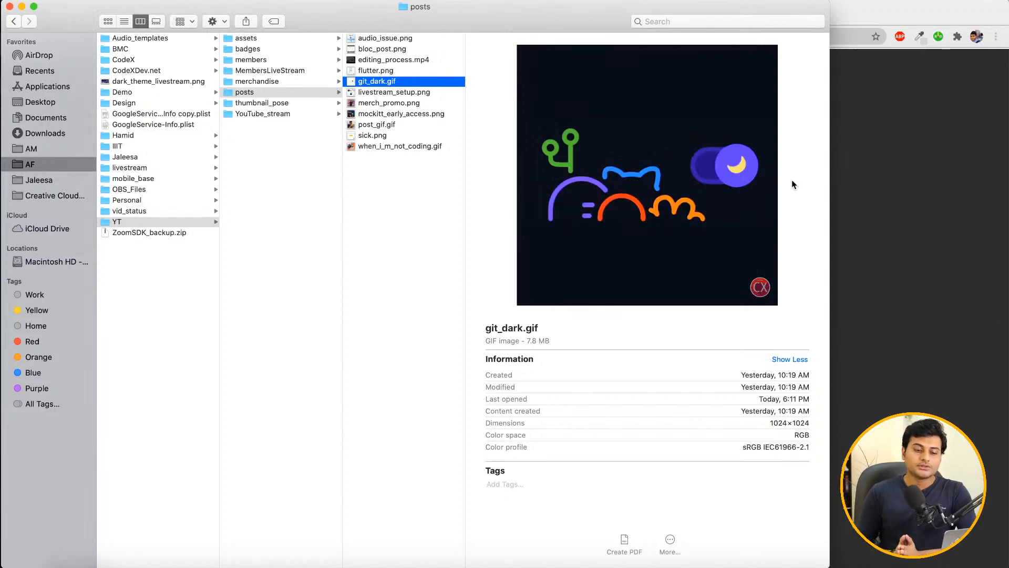
pyautogui.click(897, 178)
pyautogui.scroll(-4, 804, 180)
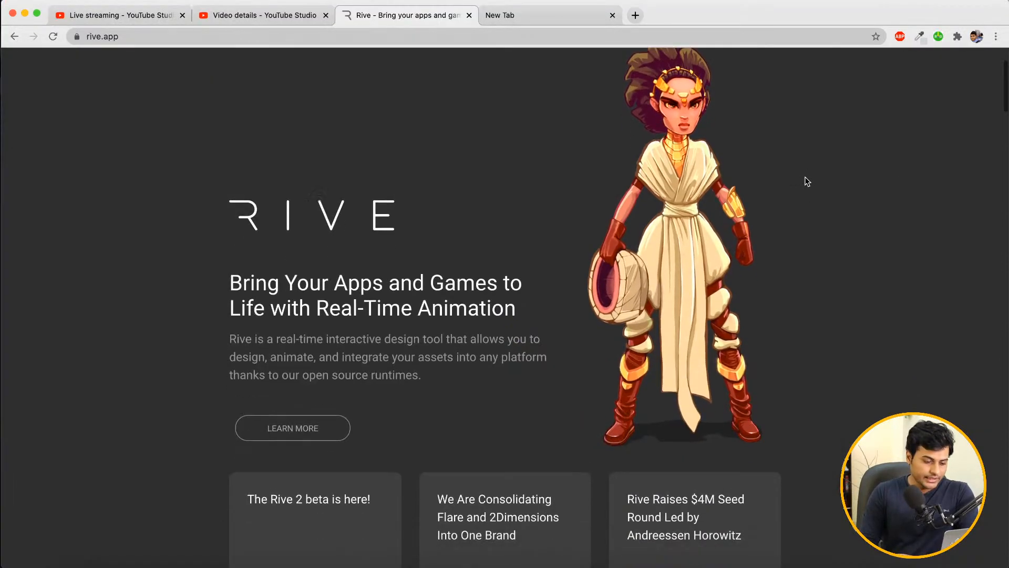
pyautogui.scroll(8, 804, 180)
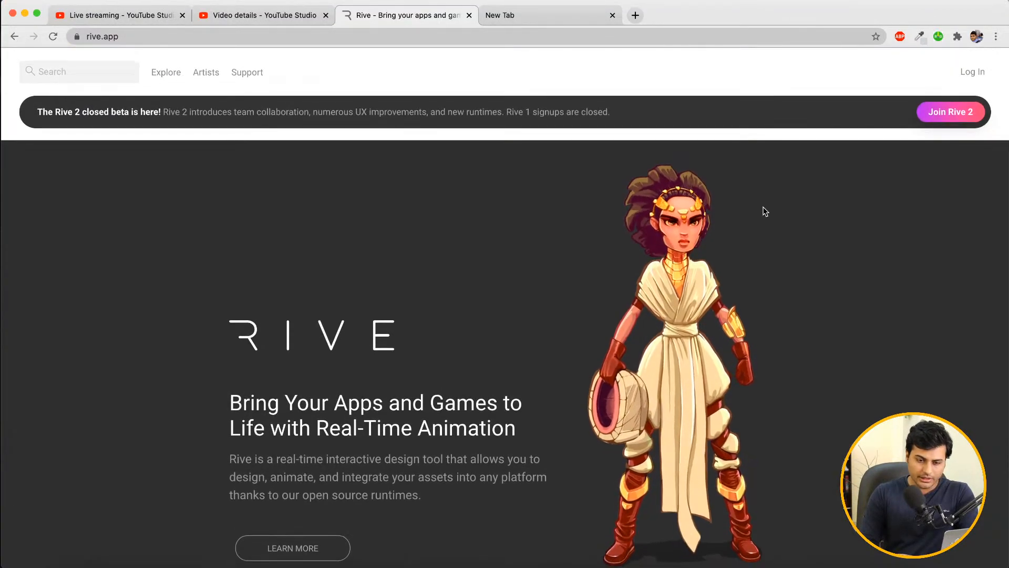
# Open the Rive 2 beta from the Rive website and create a new file in the personal workspace
pyautogui.click(982, 76)
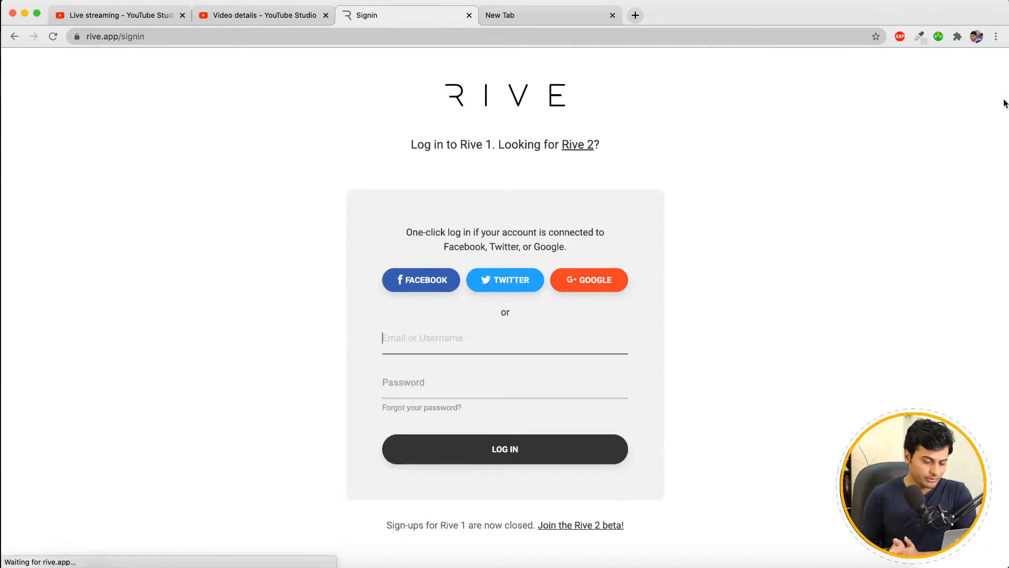
pyautogui.click(13, 38)
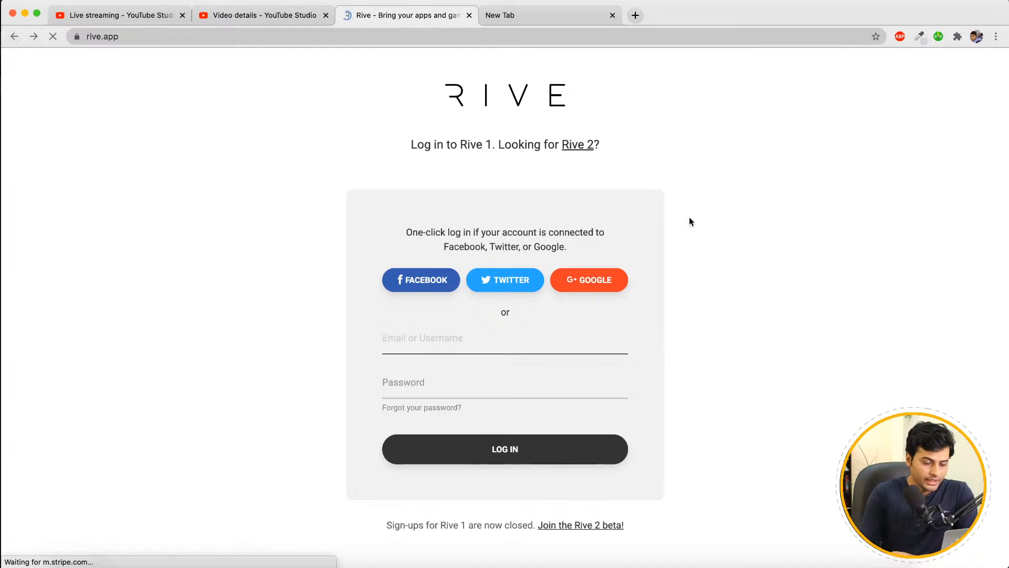
pyautogui.click(949, 113)
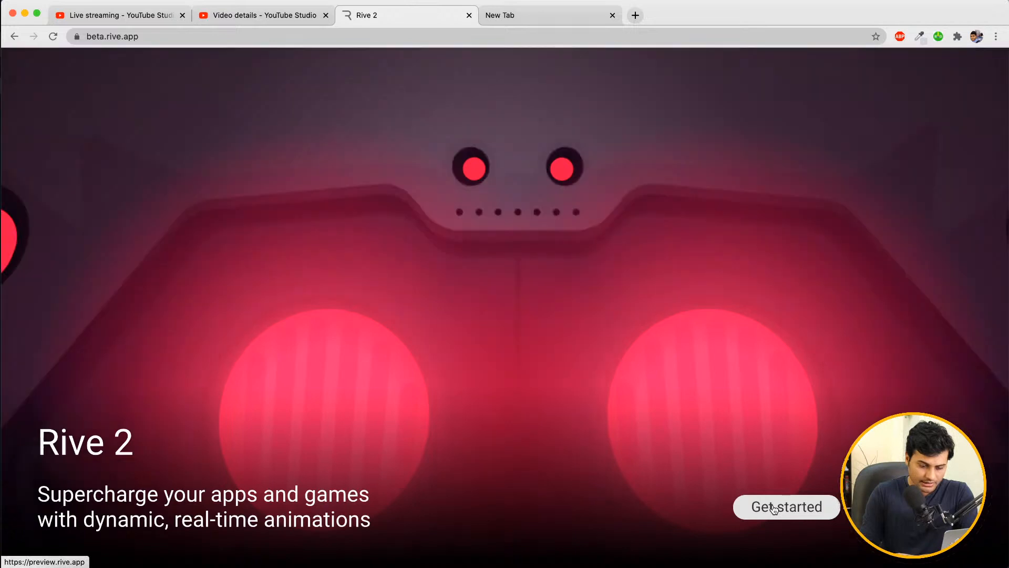
pyautogui.click(770, 506)
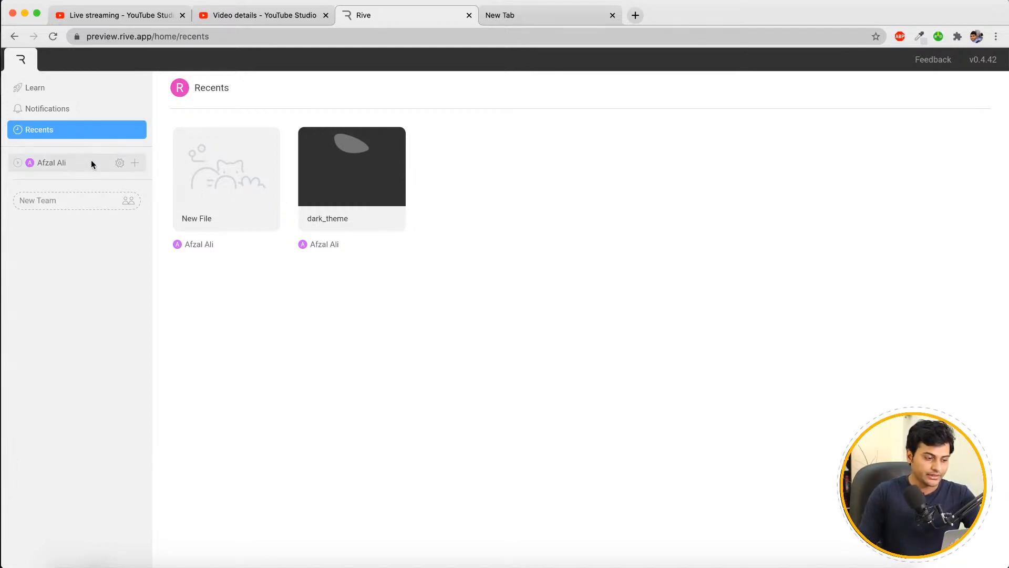
pyautogui.click(45, 164)
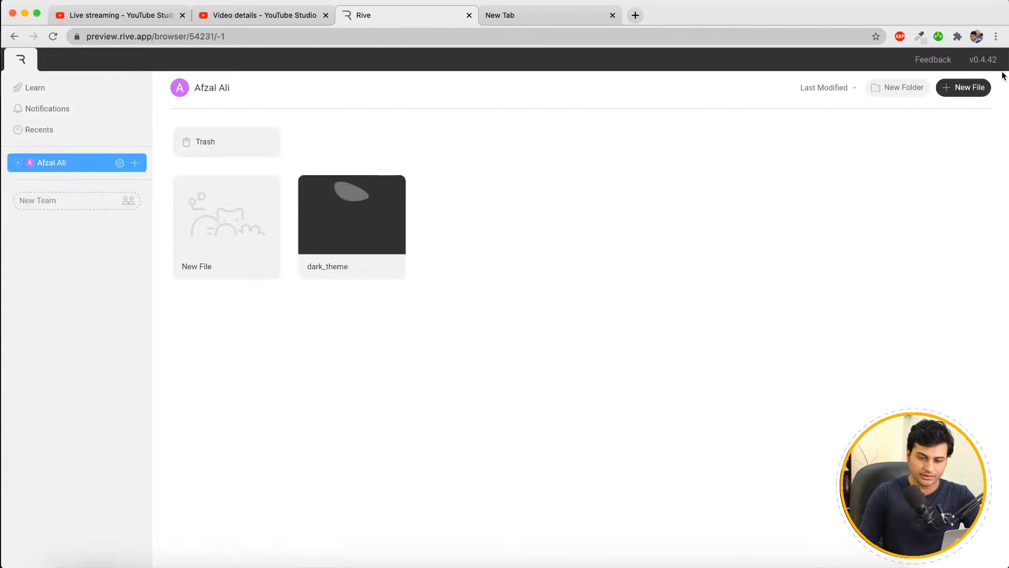
pyautogui.click(959, 90)
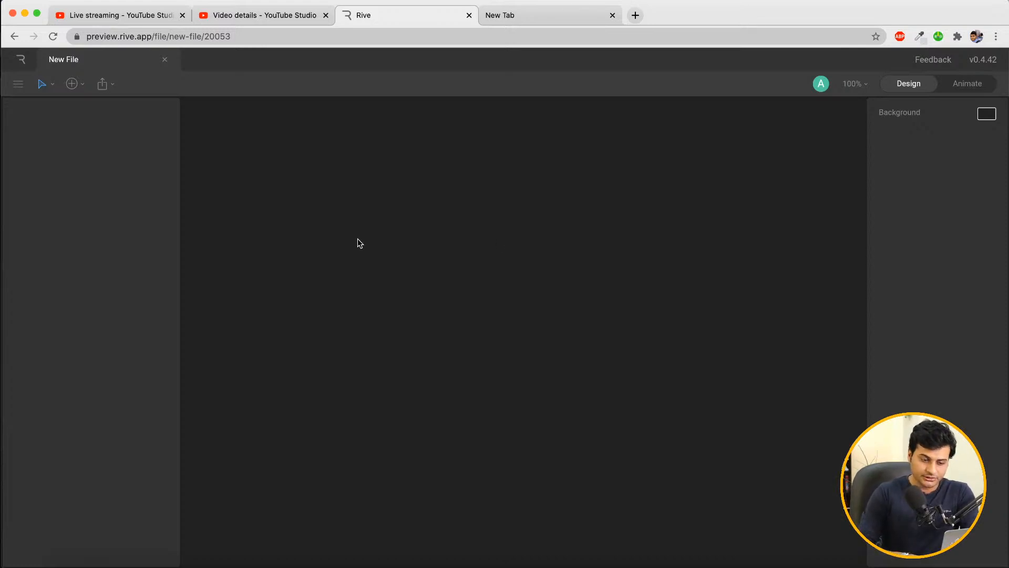
pyautogui.click(51, 85)
pyautogui.click(84, 89)
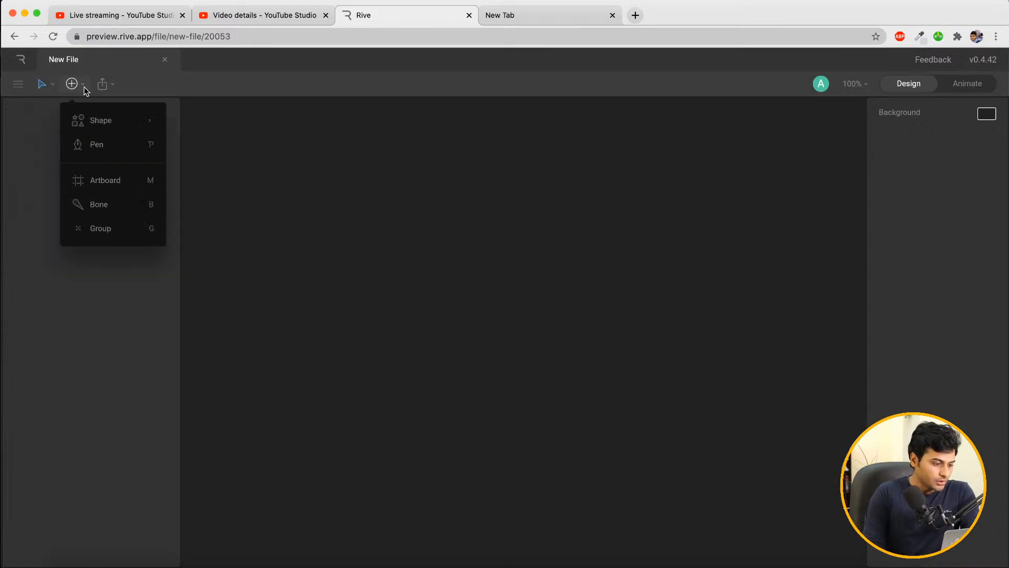
pyautogui.click(52, 88)
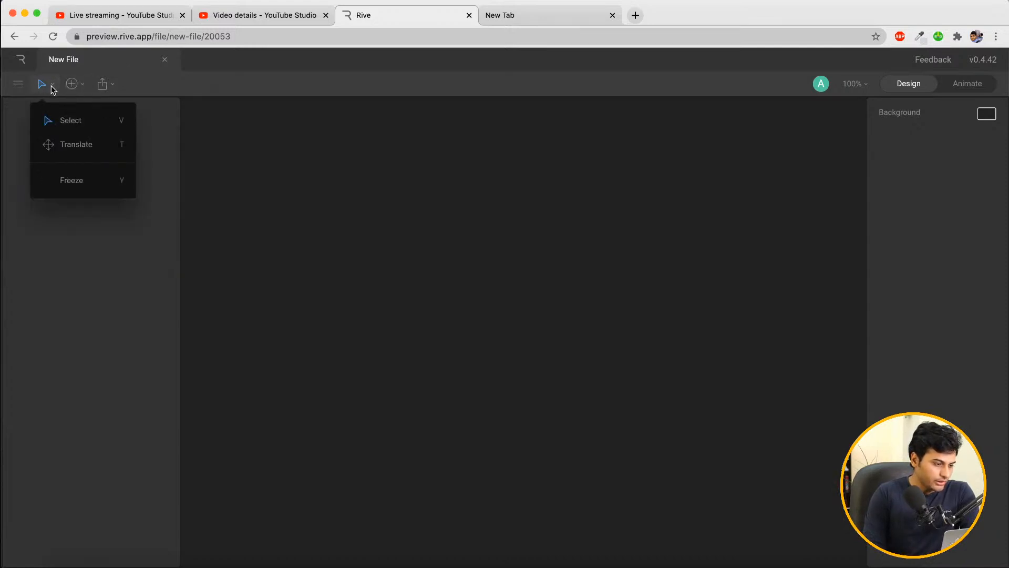
pyautogui.click(18, 89)
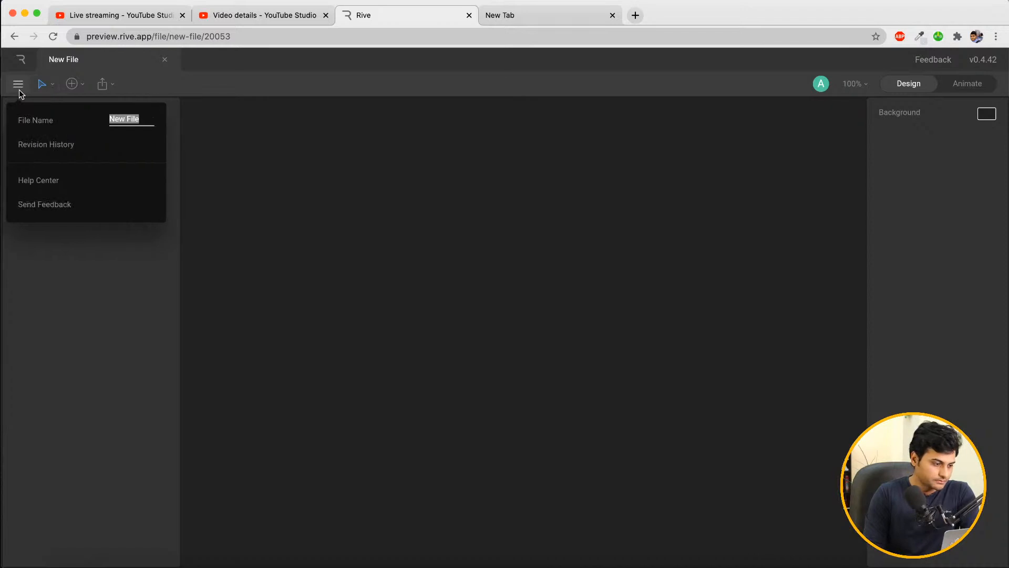
pyautogui.click(51, 268)
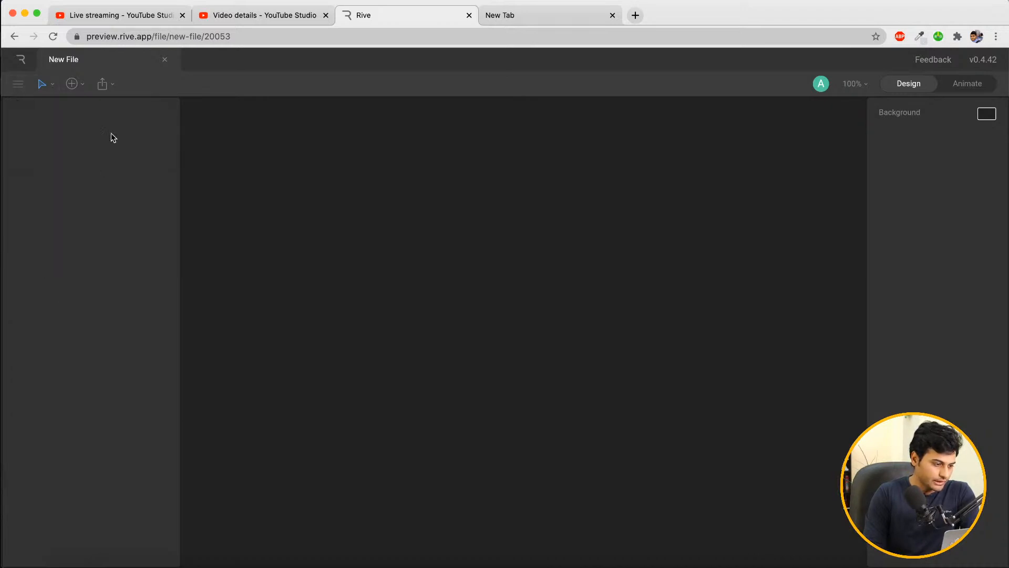
# Draw a new artboard about 616 wide and 575 high in the middle of the empty stage
pyautogui.click(82, 87)
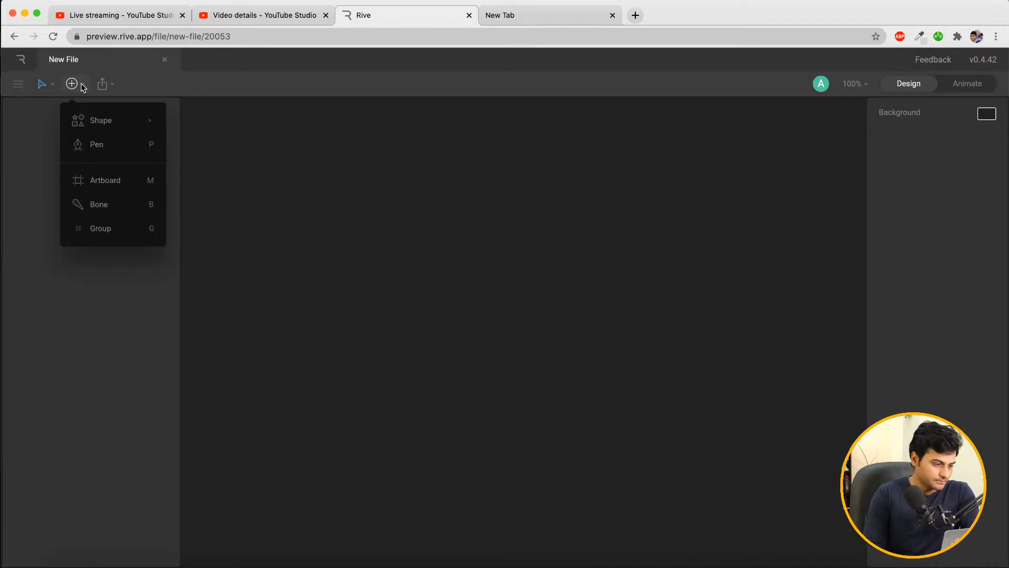
pyautogui.click(105, 180)
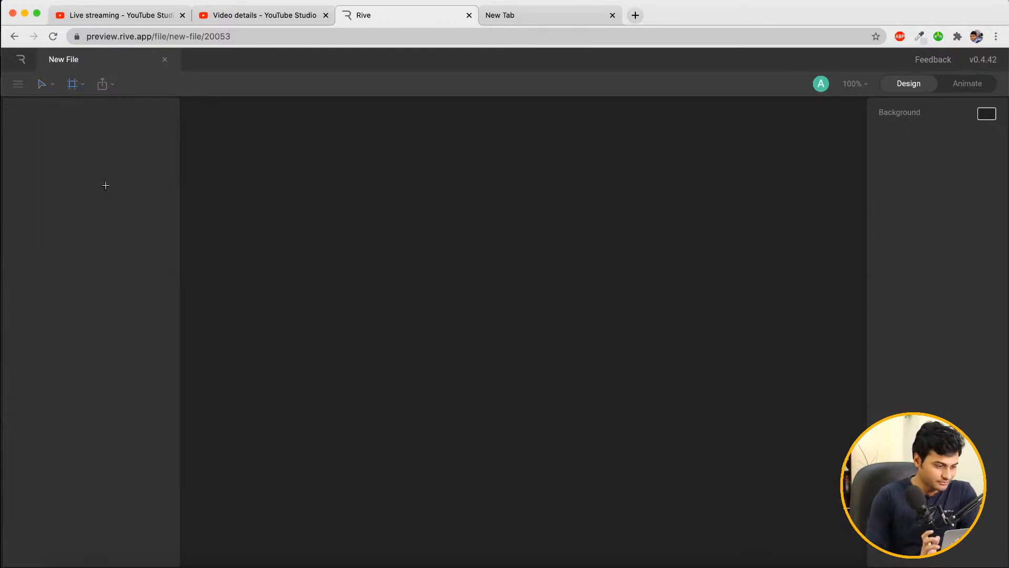
pyautogui.moveTo(325, 171); pyautogui.dragTo(690, 510)
pyautogui.moveTo(694, 514); pyautogui.dragTo(694, 514)
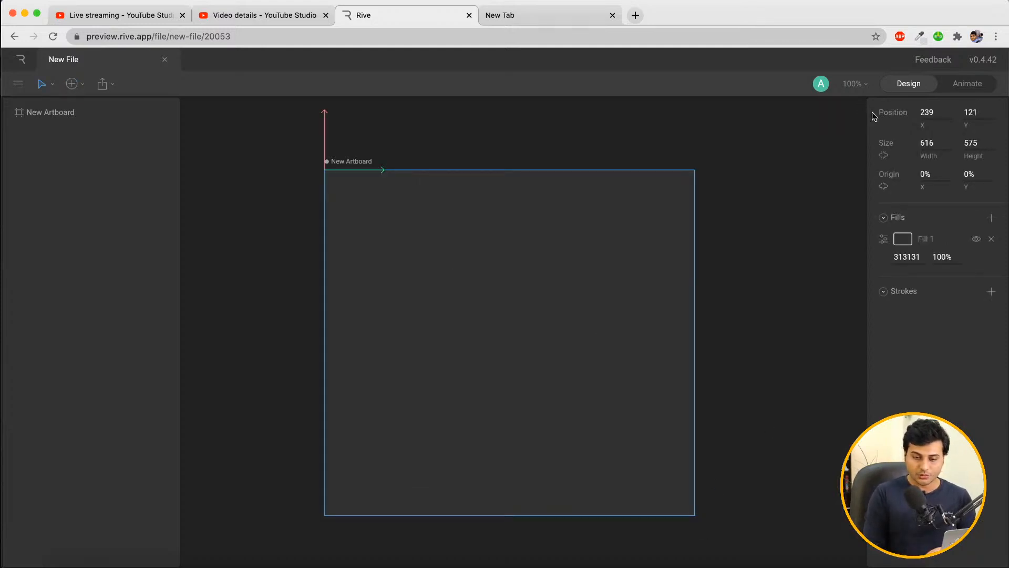
# Set the artboard's width and height to 512 and move it to about X 282, Y 91
pyautogui.click(932, 141)
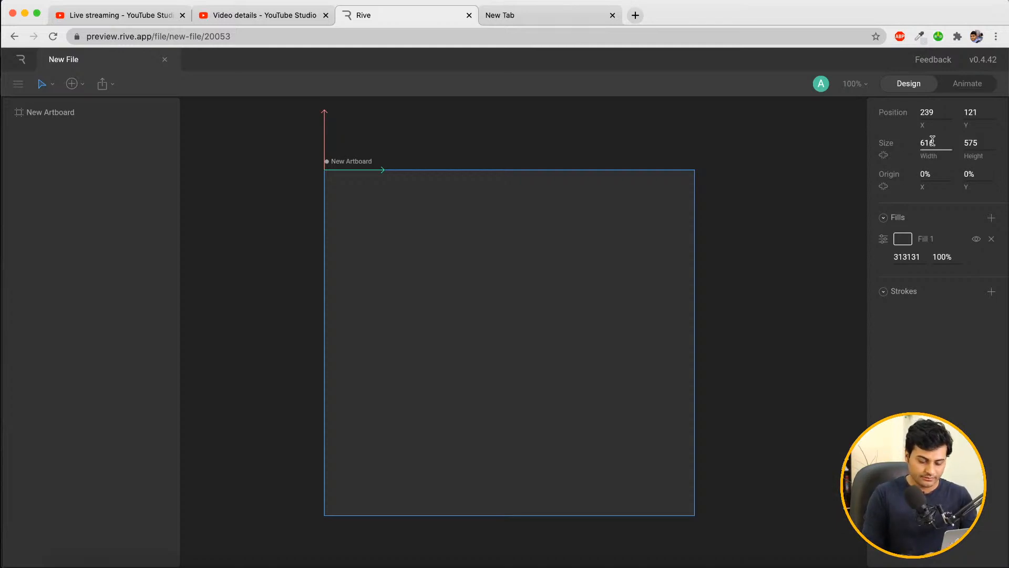
pyautogui.click(920, 359)
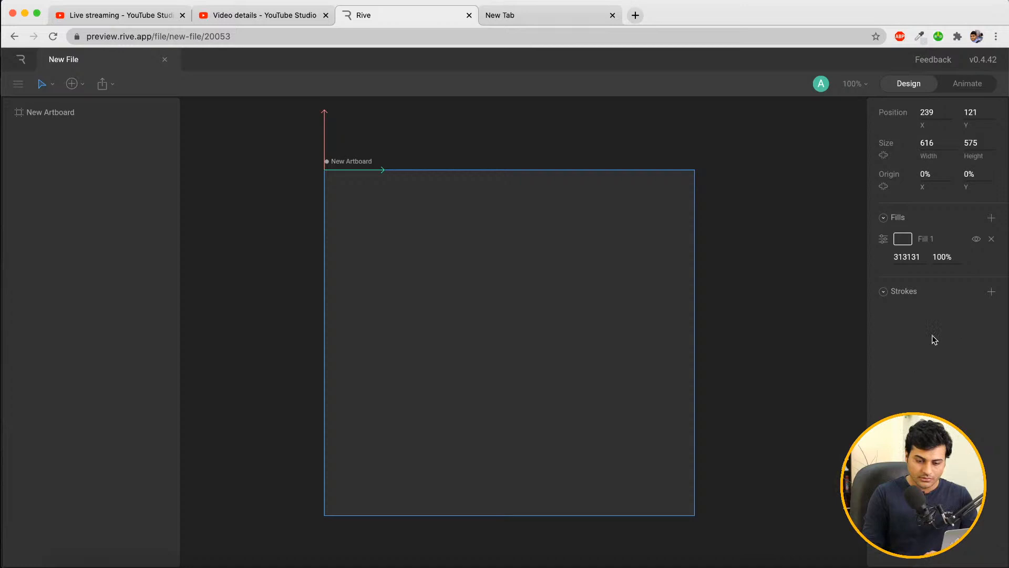
pyautogui.doubleClick(935, 150)
pyautogui.write('512')
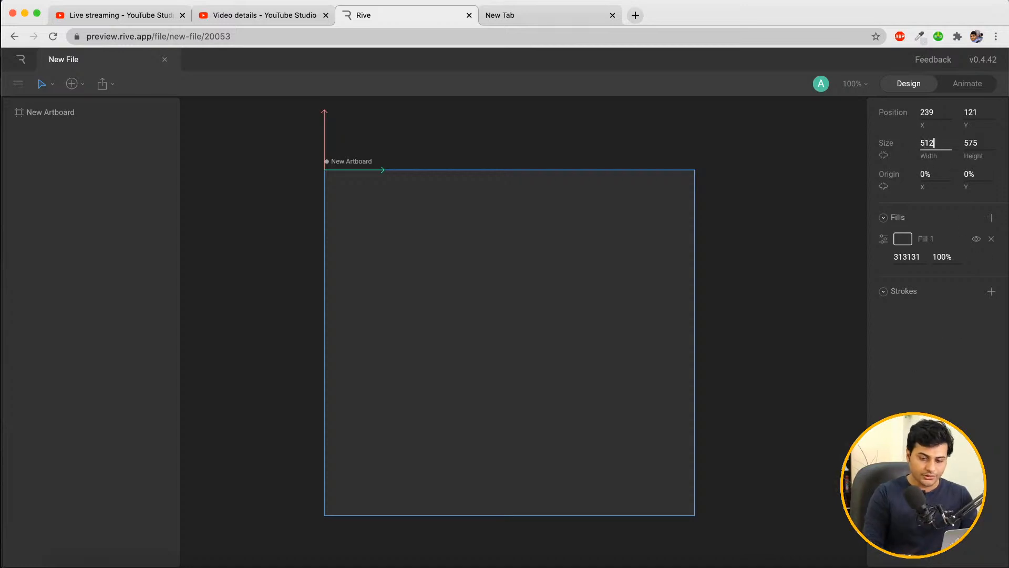
pyautogui.press('Tab')
pyautogui.write('512')
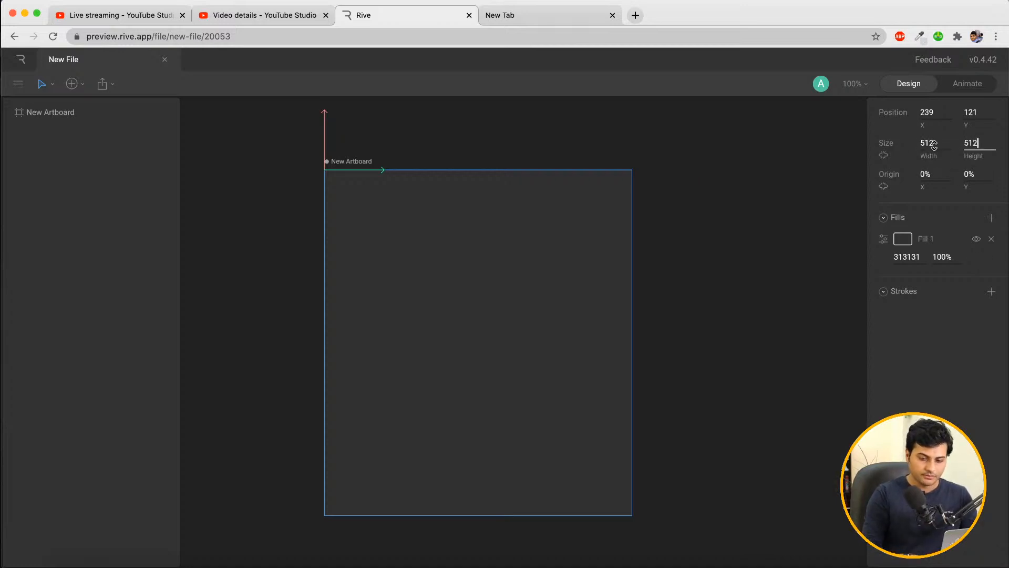
pyautogui.press('Return')
pyautogui.click(787, 357)
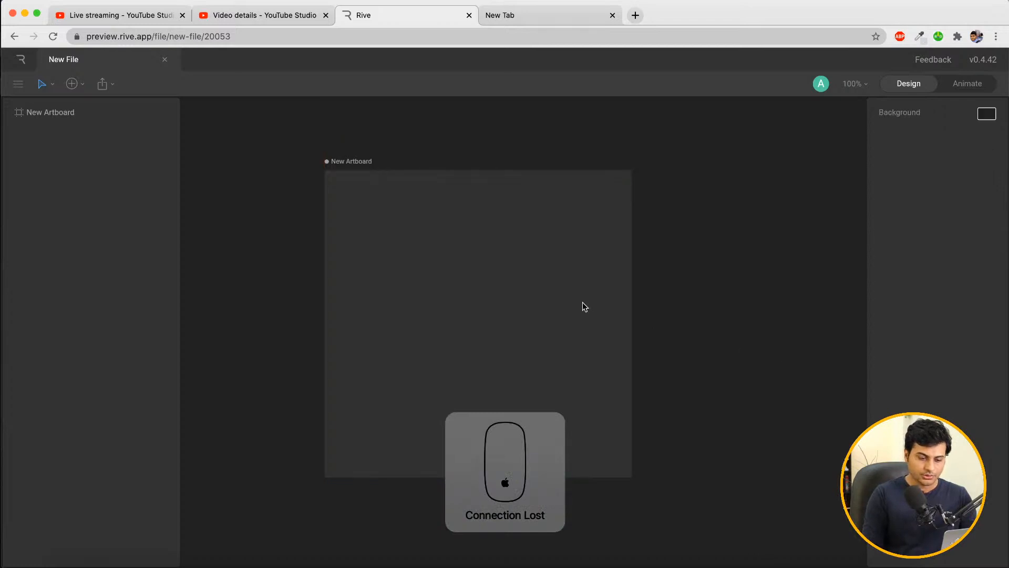
pyautogui.moveTo(356, 162); pyautogui.dragTo(378, 146)
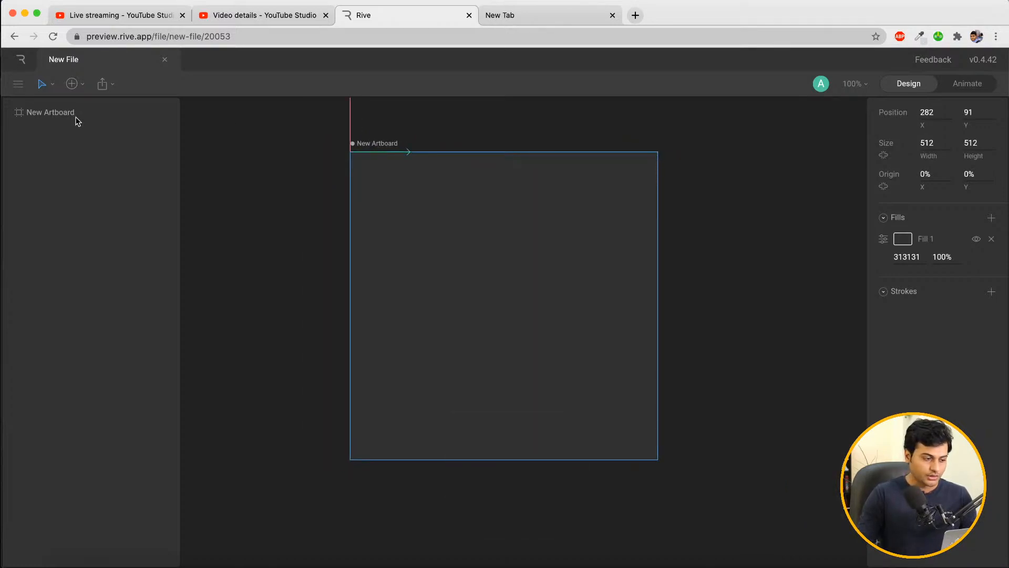
# Draw a circle with the Ellipse tool in the lower half of the artboard, centred at about X 290, Y 383
pyautogui.click(85, 84)
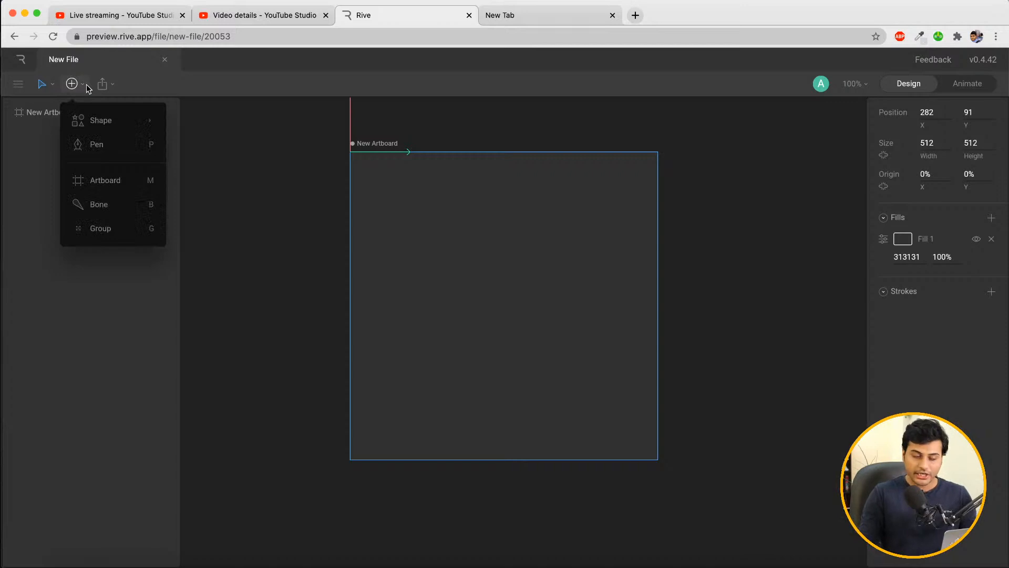
pyautogui.moveTo(119, 125)
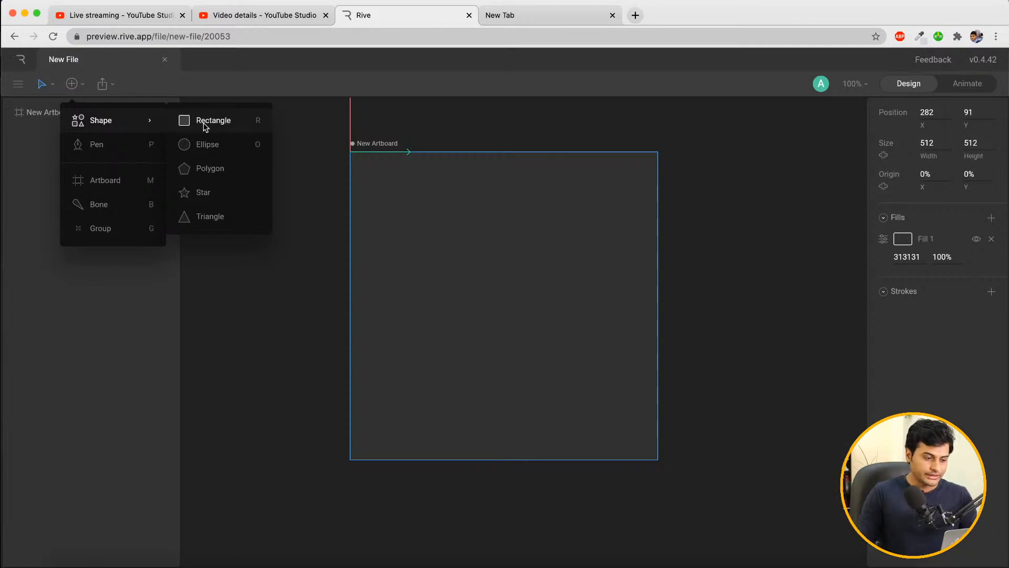
pyautogui.click(207, 144)
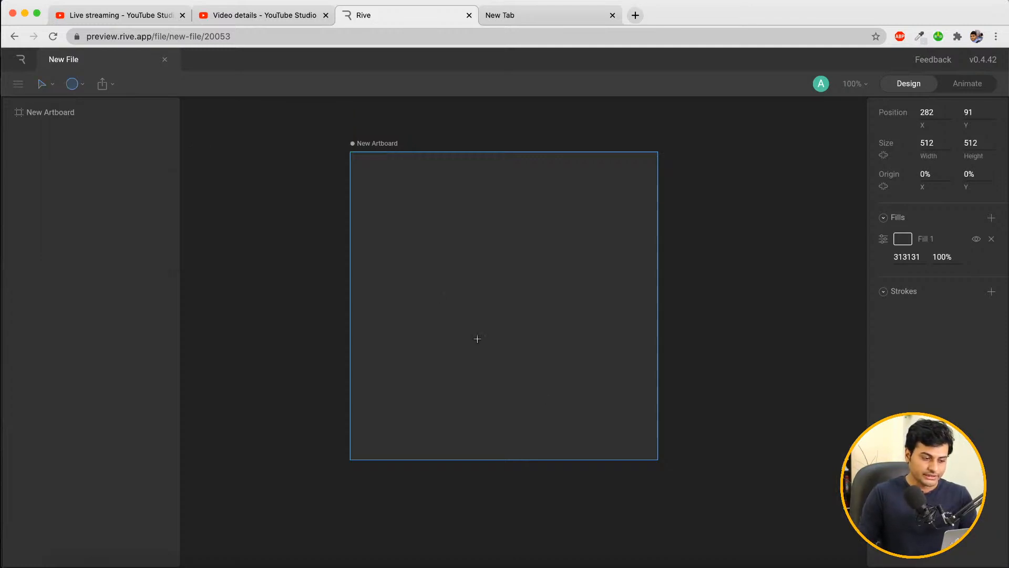
pyautogui.moveTo(474, 331); pyautogui.dragTo(568, 432)
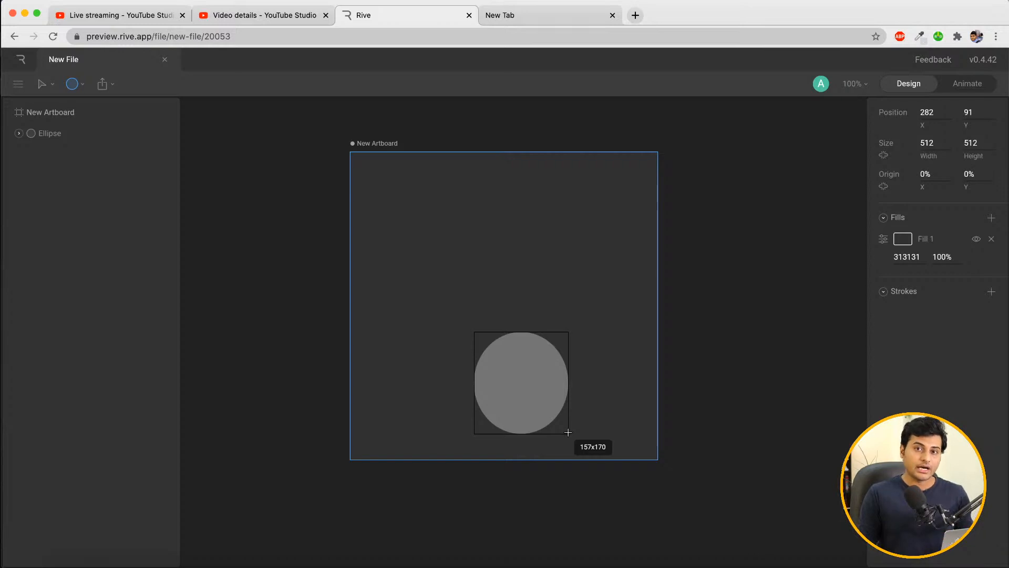
pyautogui.moveTo(568, 432)
pyautogui.mouseDown()
pyautogui.moveTo(572, 403)
pyautogui.moveTo(563, 424)
pyautogui.moveTo(572, 439)
pyautogui.moveTo(575, 431)
pyautogui.mouseUp()
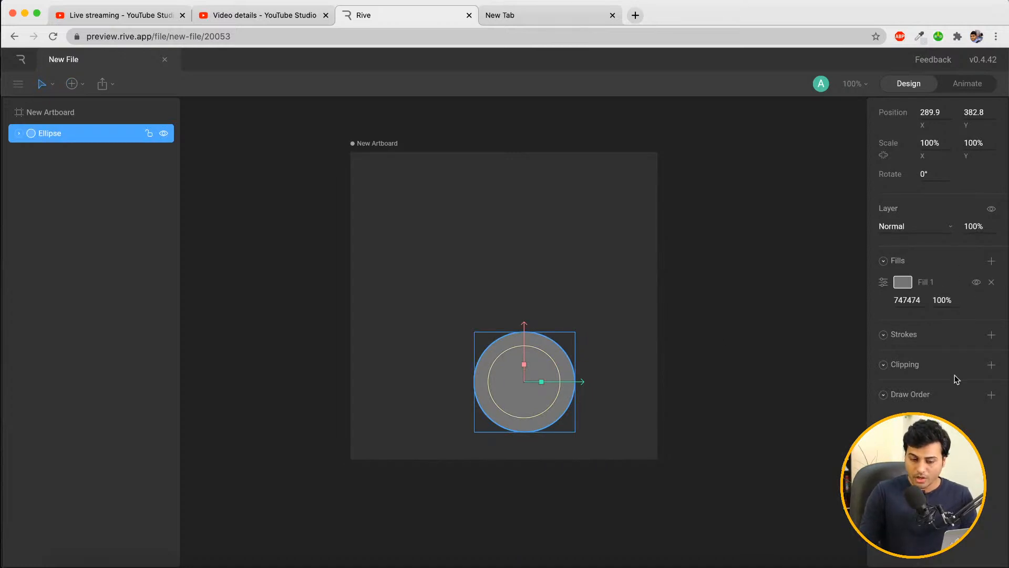
# Change the circle's fill colour to dark red 820404
pyautogui.click(902, 283)
pyautogui.moveTo(830, 317); pyautogui.dragTo(858, 345)
pyautogui.click(773, 194)
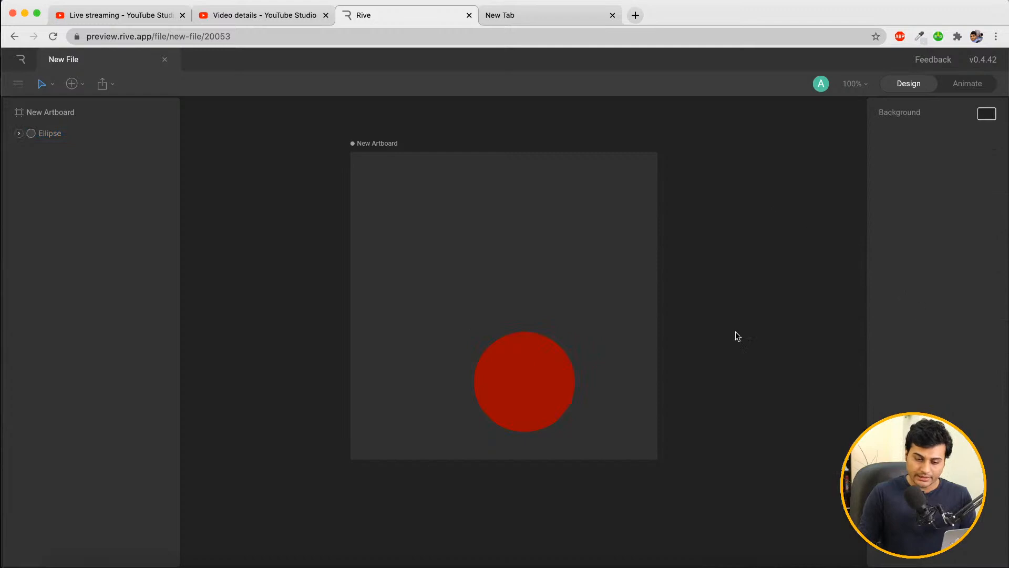
# Replace the circle's fill with a white stroke of thickness 1 and move the circle to about X 246, Y 323
pyautogui.click(525, 375)
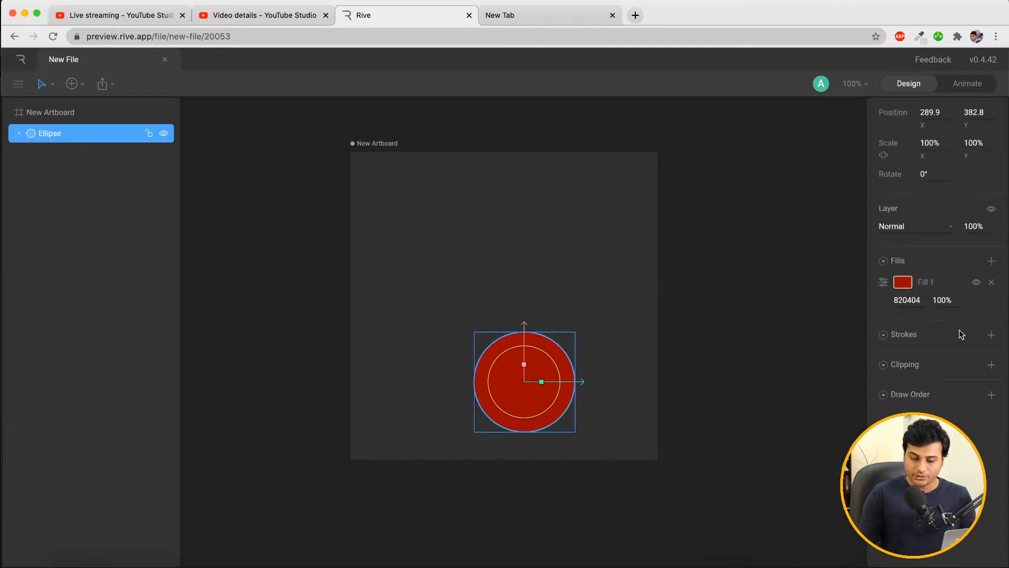
pyautogui.click(992, 334)
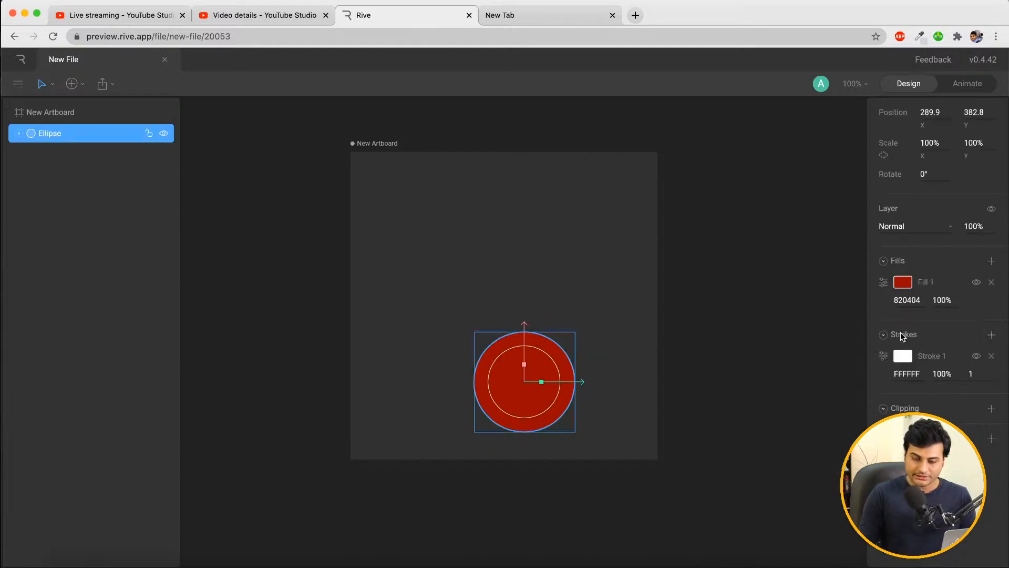
pyautogui.click(991, 281)
pyautogui.click(642, 380)
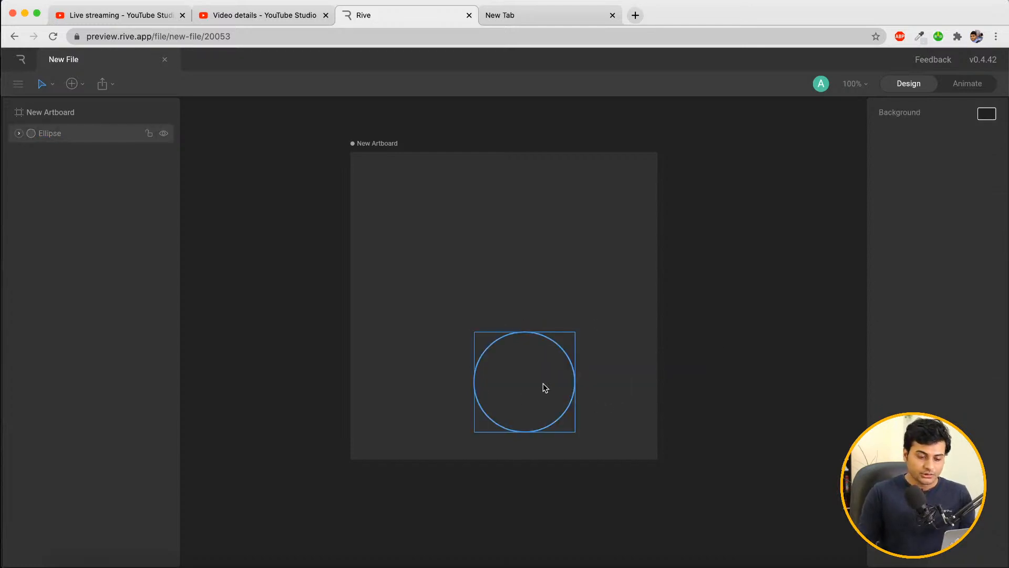
pyautogui.moveTo(569, 360); pyautogui.dragTo(543, 324)
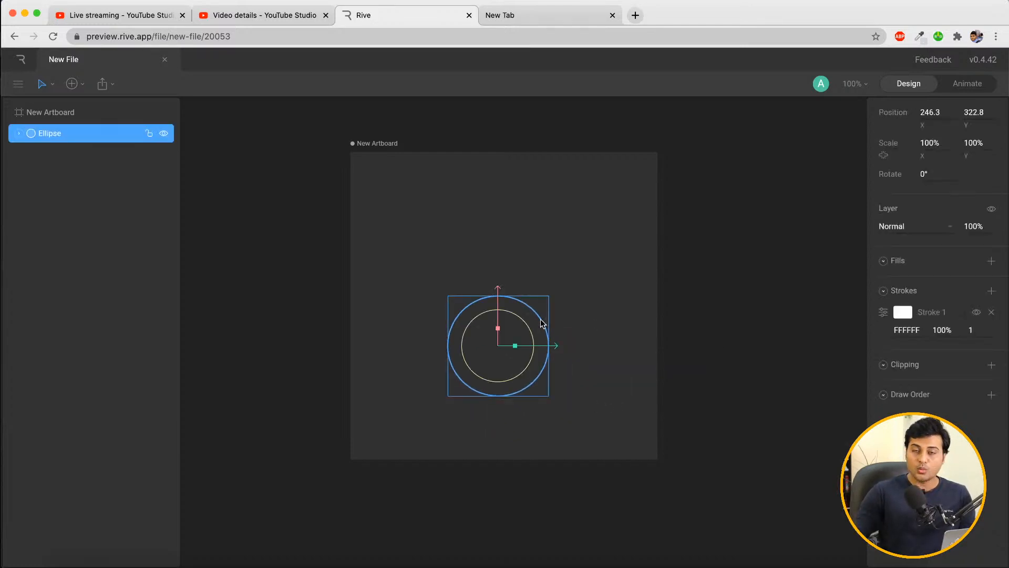
# Switch to Animate mode and keyframe the circle's position at frame 0 to about X 102, Y 173
pyautogui.click(960, 87)
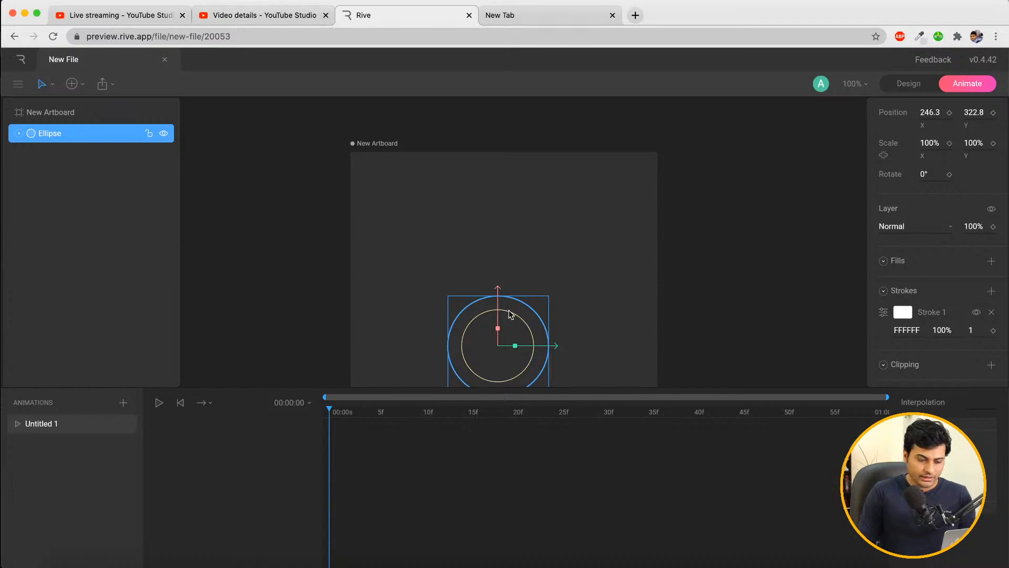
pyautogui.moveTo(528, 305); pyautogui.dragTo(493, 235)
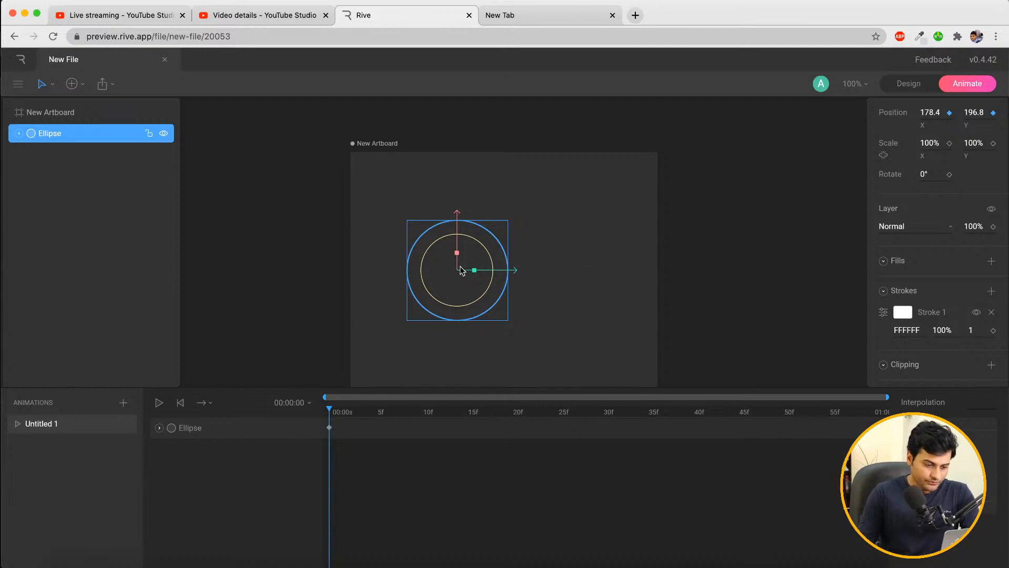
pyautogui.moveTo(477, 232); pyautogui.dragTo(436, 215)
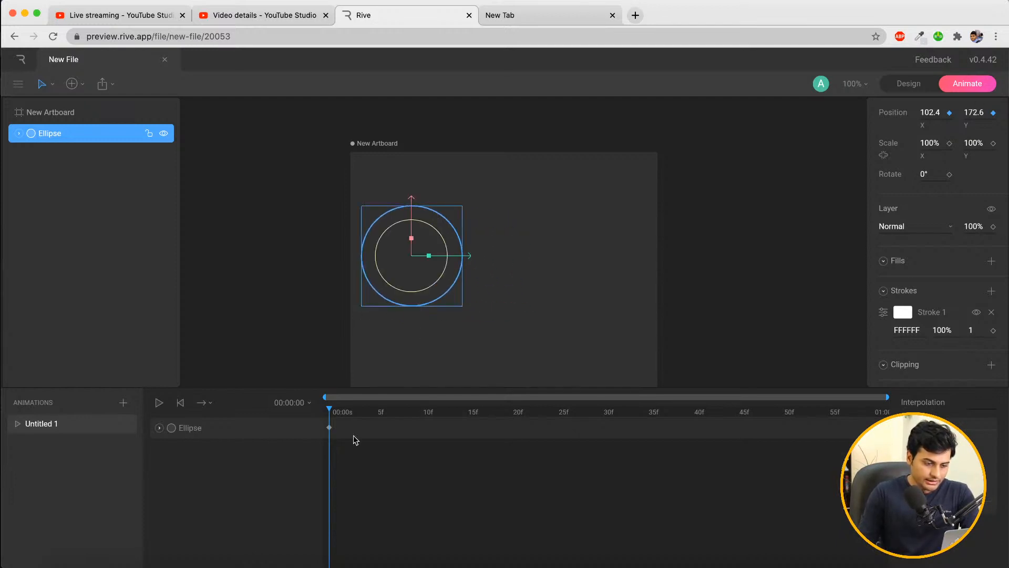
# Keyframe the circle's X position at frame 38, moving it horizontally across the artboard to about X 396
pyautogui.moveTo(331, 409); pyautogui.dragTo(673, 410)
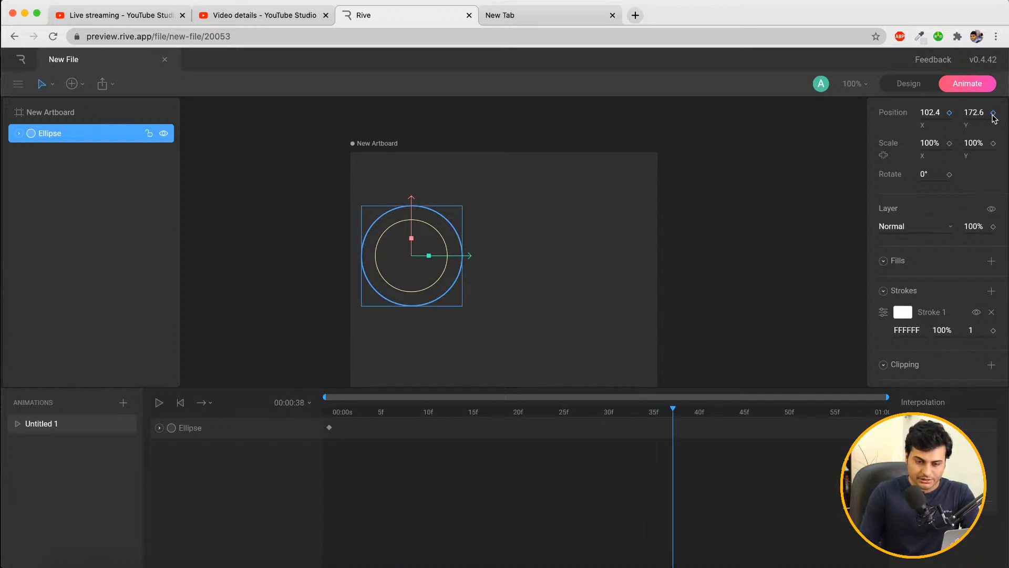
pyautogui.click(949, 112)
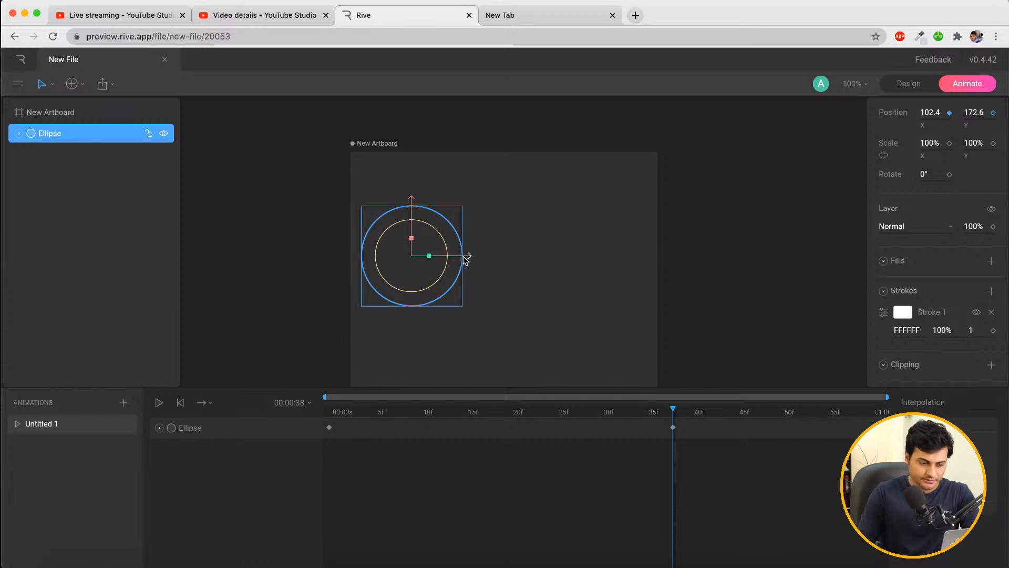
pyautogui.moveTo(465, 259); pyautogui.dragTo(642, 256)
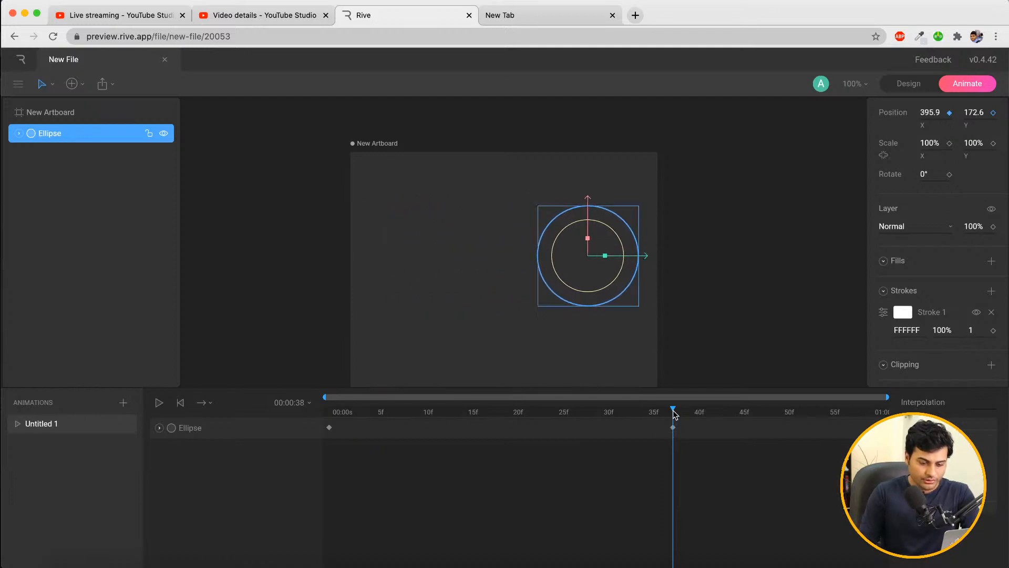
# Play the circle's movement from frame 0 to preview the position animation, and scrub the opening frames
pyautogui.moveTo(675, 415); pyautogui.dragTo(310, 405)
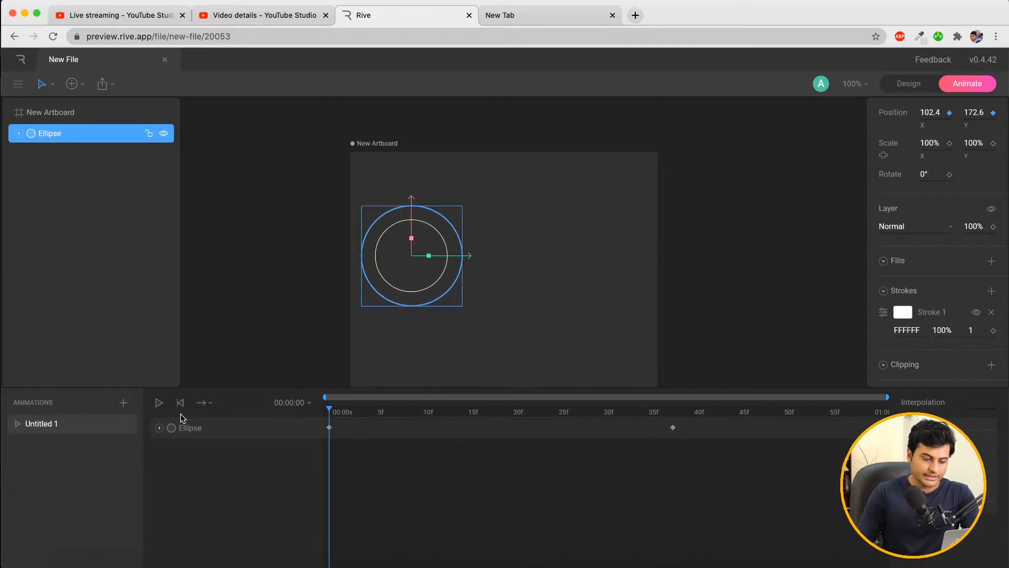
pyautogui.click(159, 402)
pyautogui.click(676, 304)
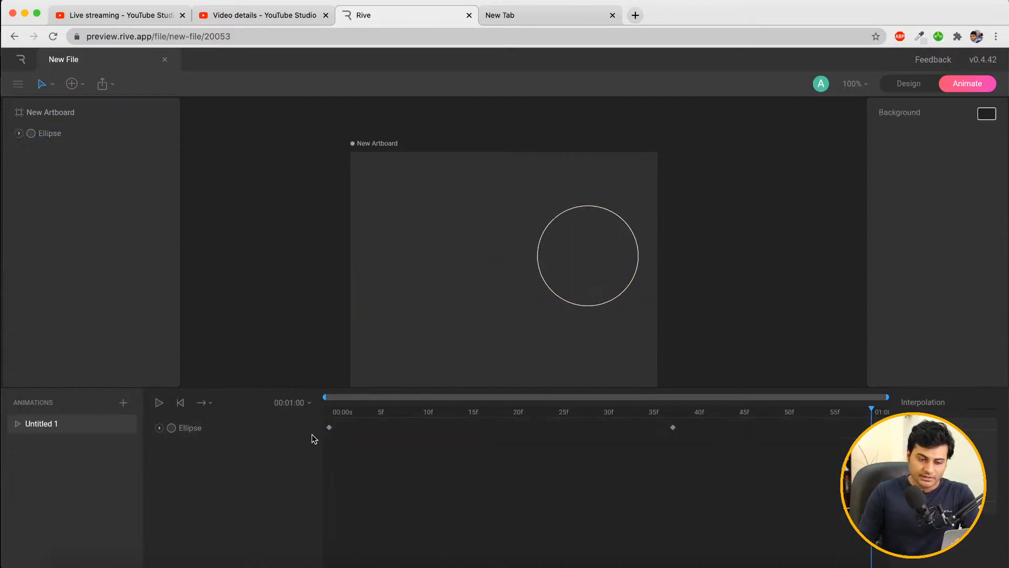
pyautogui.moveTo(364, 412); pyautogui.dragTo(253, 412)
pyautogui.click(159, 403)
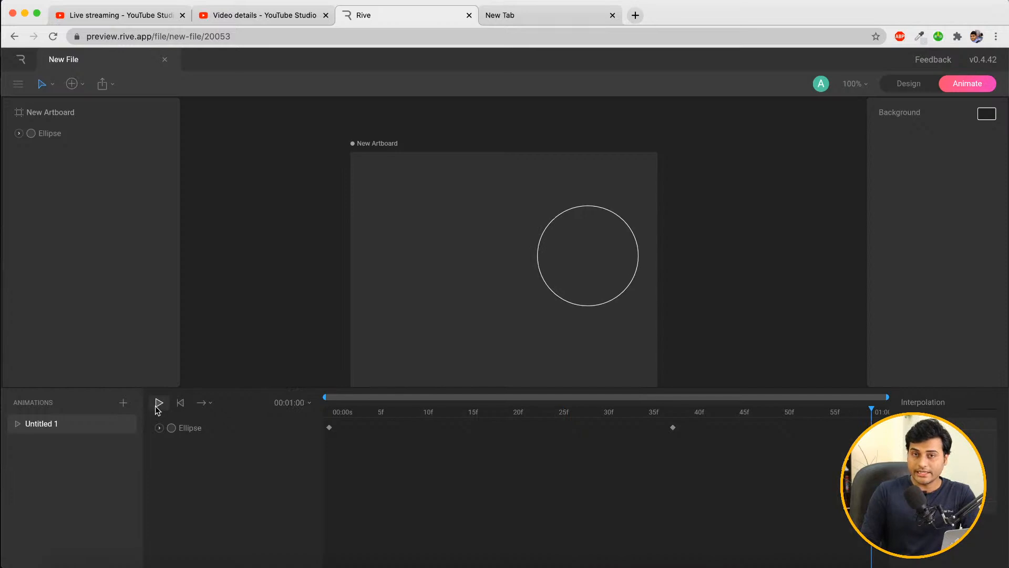
pyautogui.moveTo(421, 415); pyautogui.dragTo(304, 406)
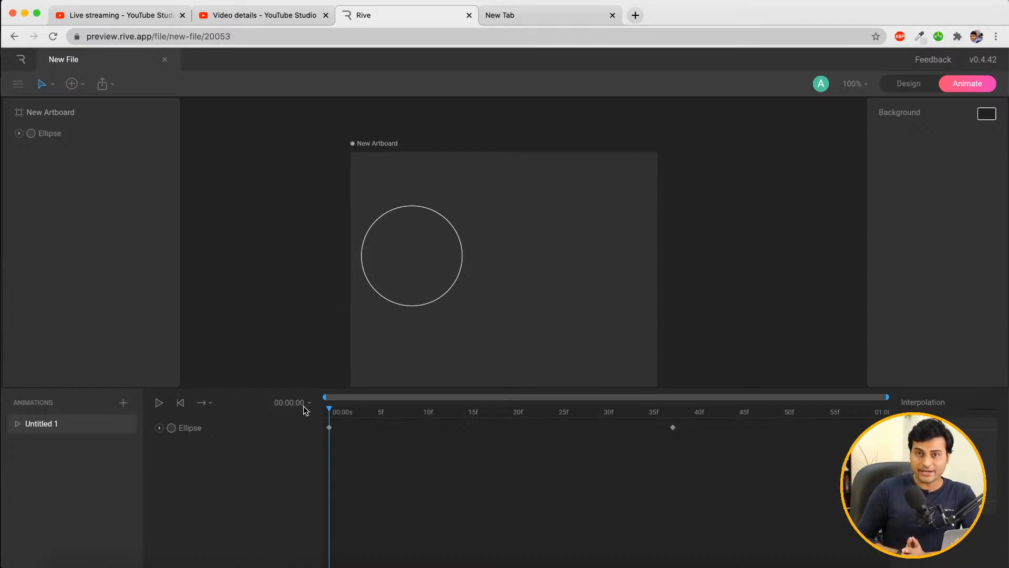
pyautogui.click(365, 413)
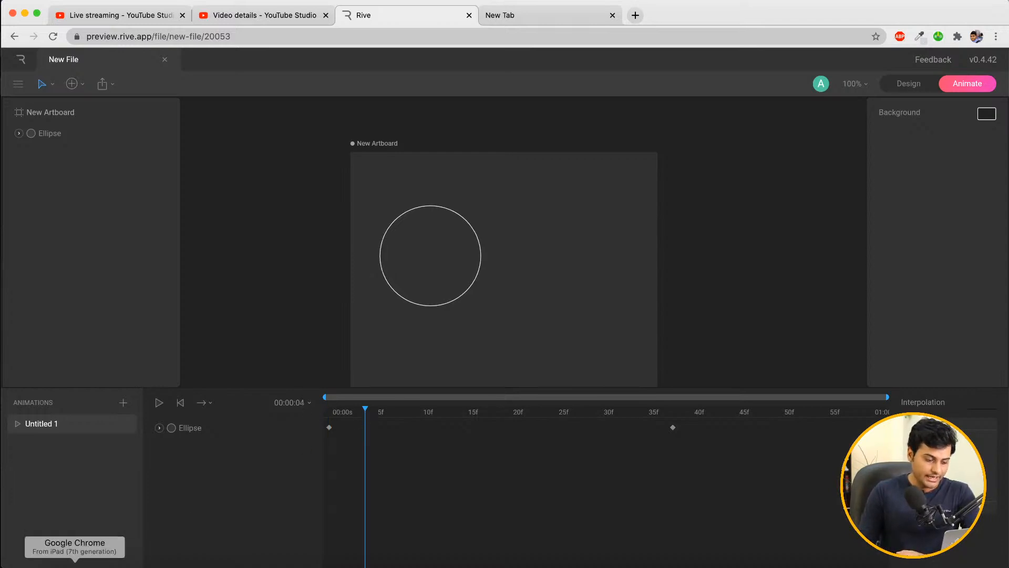
# Switch to Finder to view git_dark.gif in the posts folder, and shrink and move the window to uncover the Rive canvas
pyautogui.click(117, 558)
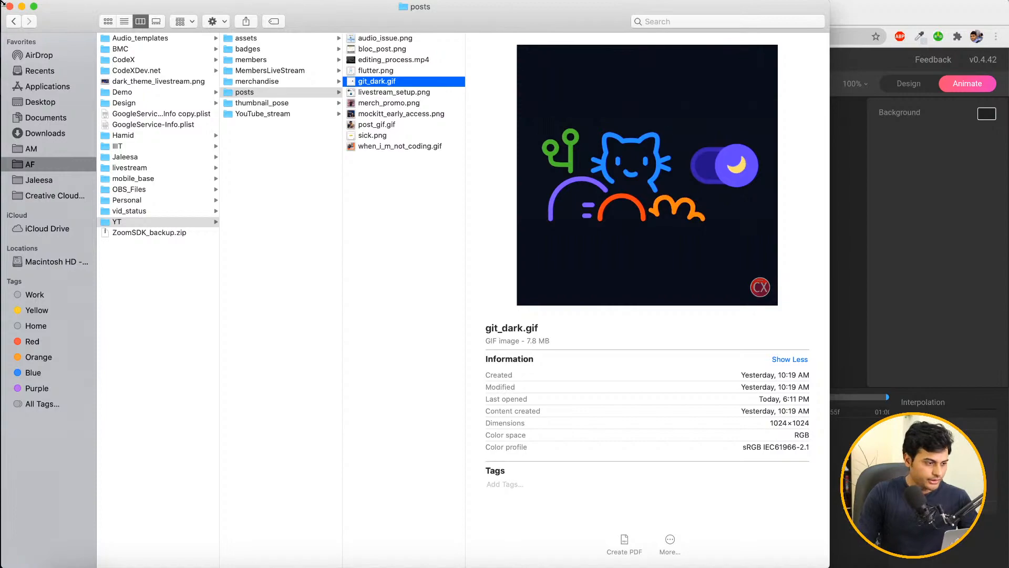
pyautogui.click(33, 6)
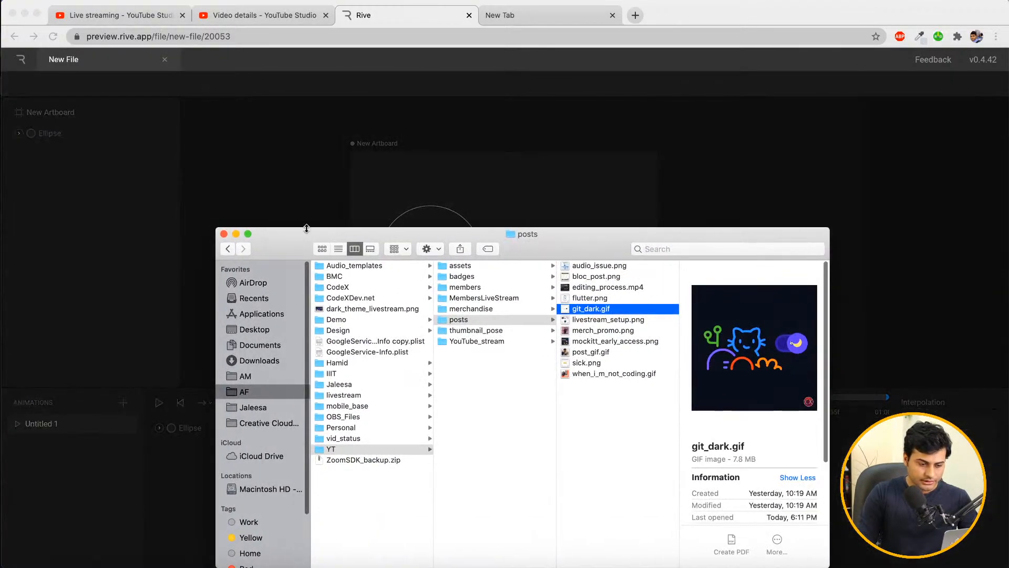
pyautogui.moveTo(318, 235); pyautogui.dragTo(493, 387)
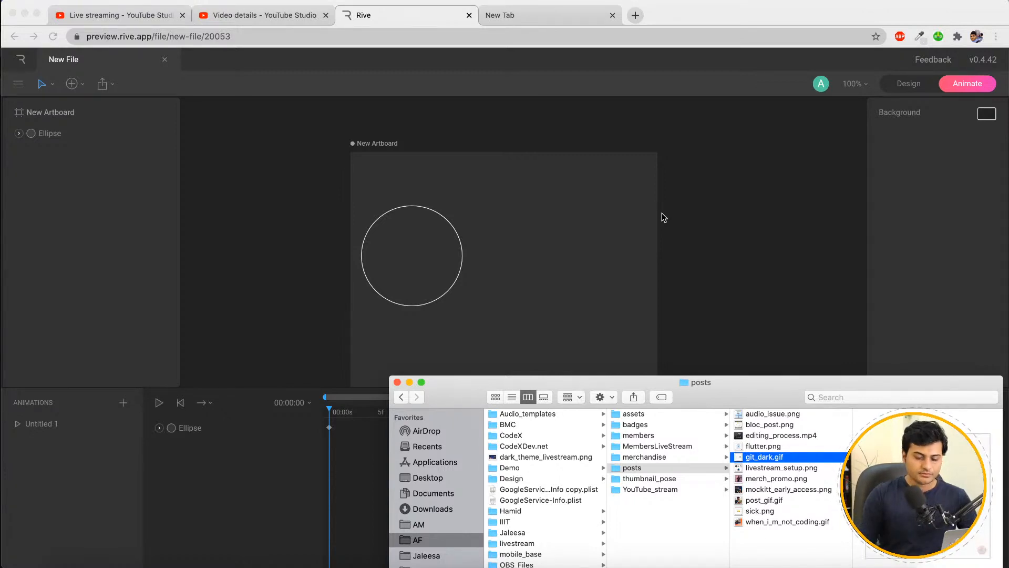
# Return to Rive and delete the circle from the artboard
pyautogui.click(702, 211)
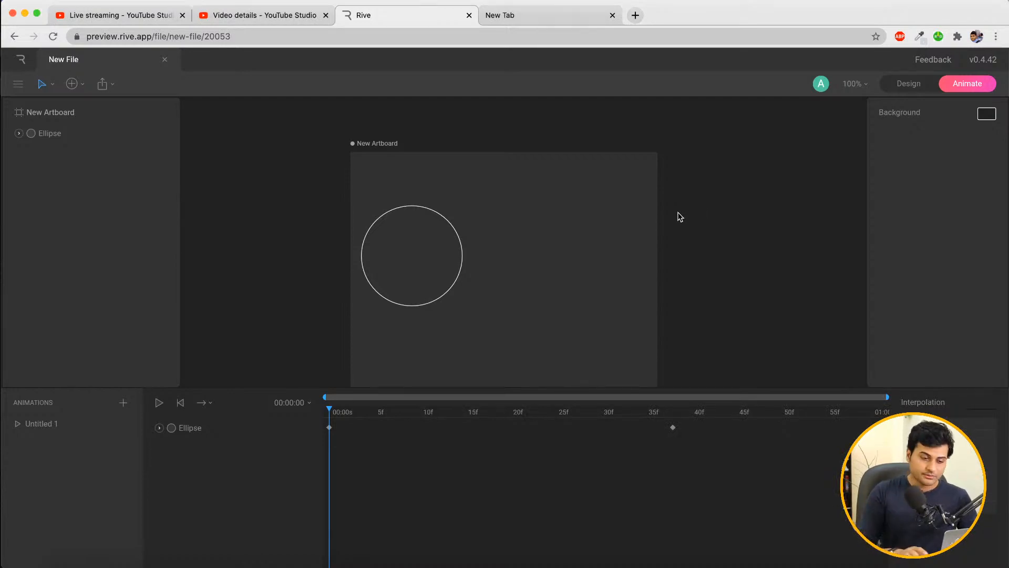
pyautogui.click(443, 222)
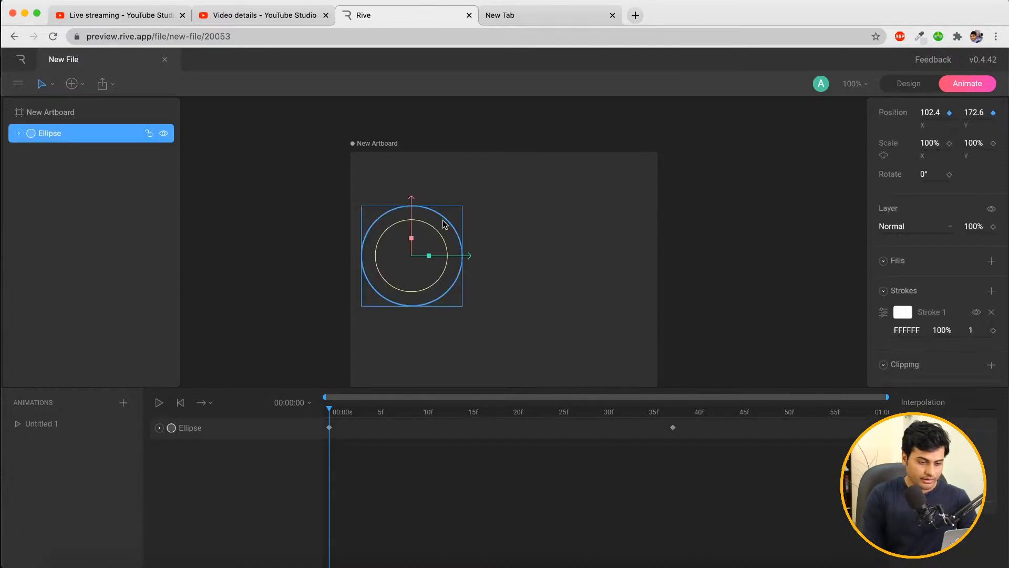
pyautogui.press('Delete')
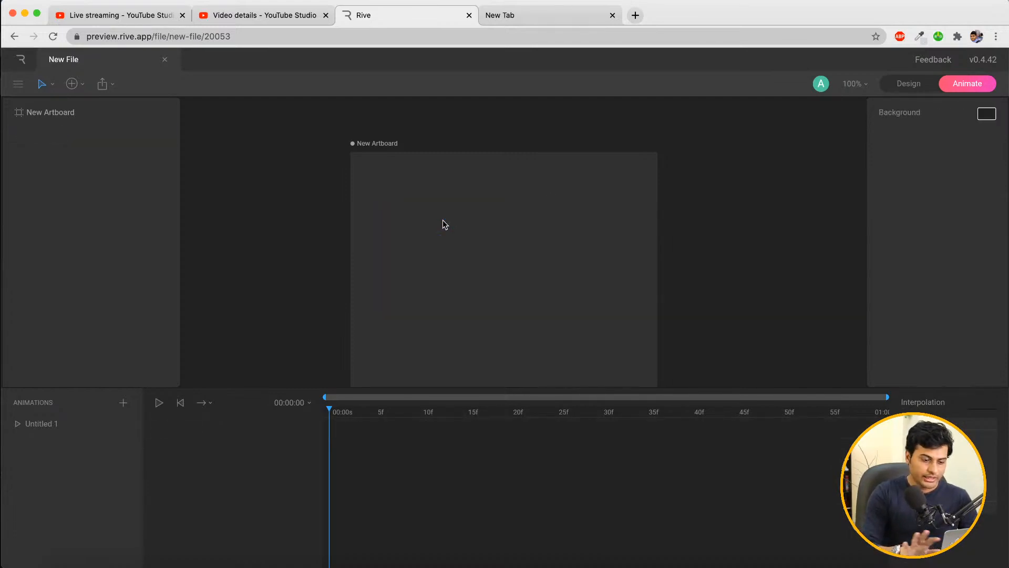
# Draw a freeform curved blob with the Pen tool across the middle of the artboard, starting at about X 115, Y 262
pyautogui.scroll(-2, 450, 218)
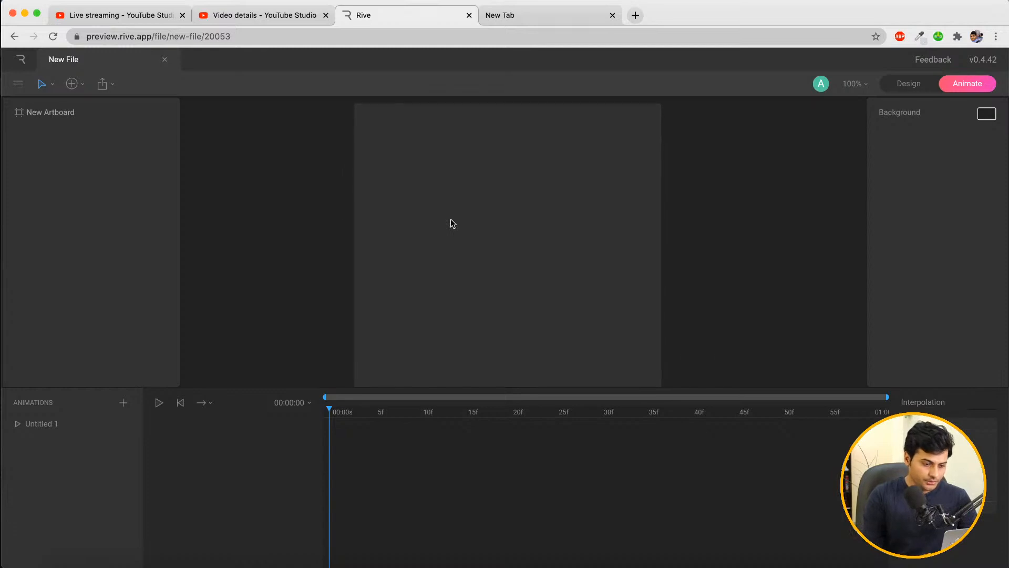
pyautogui.scroll(-1, 450, 219)
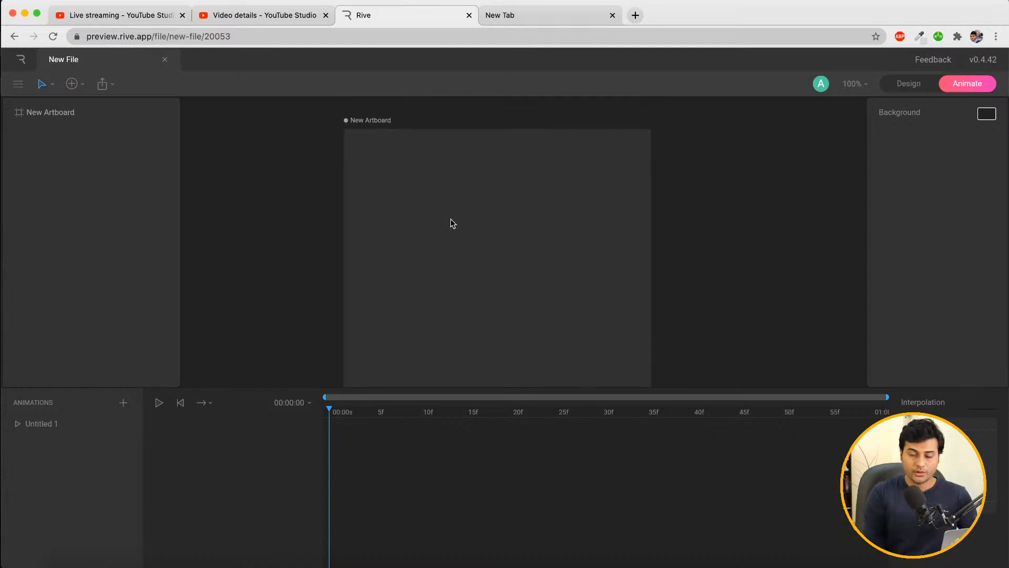
pyautogui.scroll(-1, 450, 219)
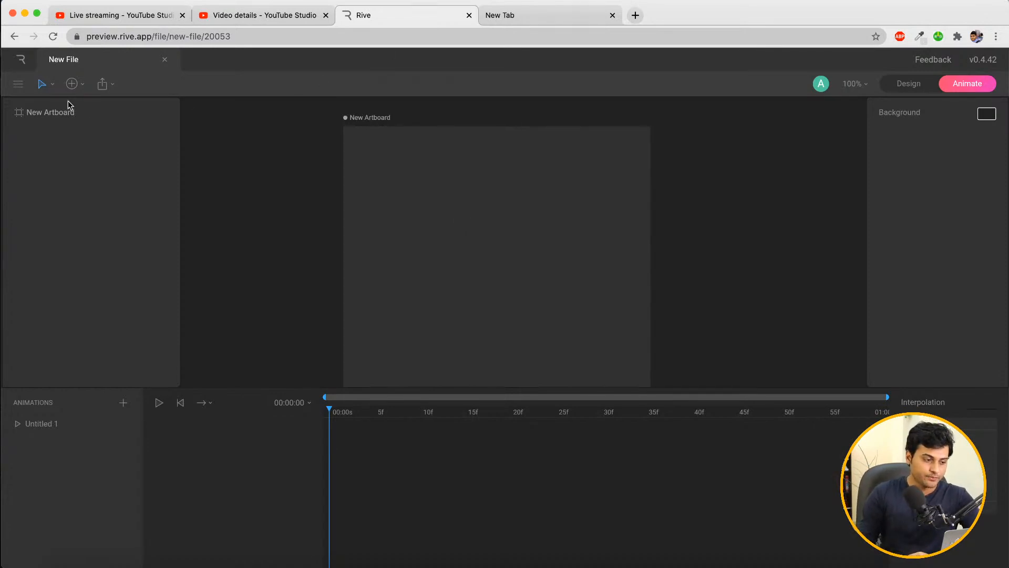
pyautogui.click(80, 85)
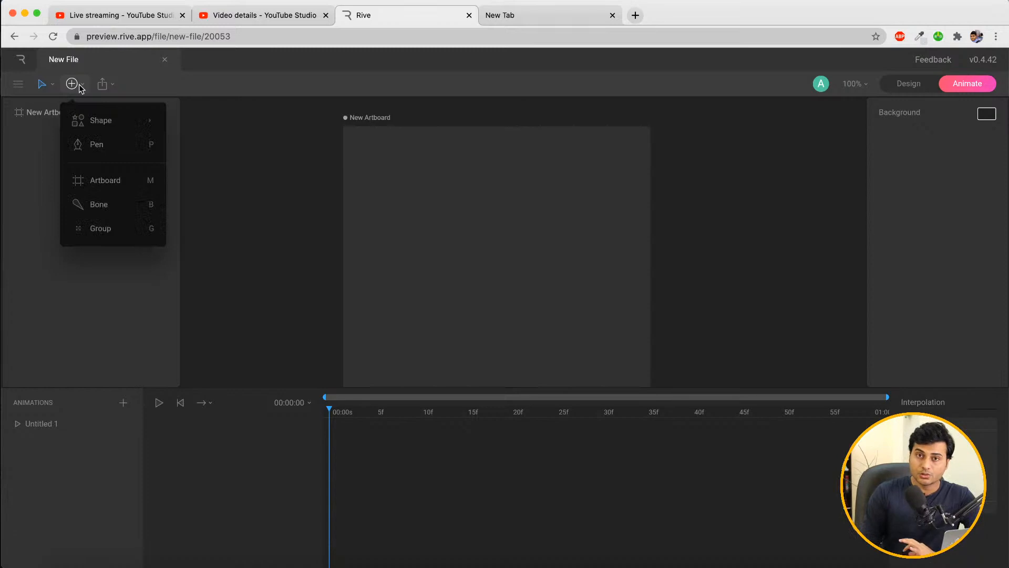
pyautogui.click(97, 144)
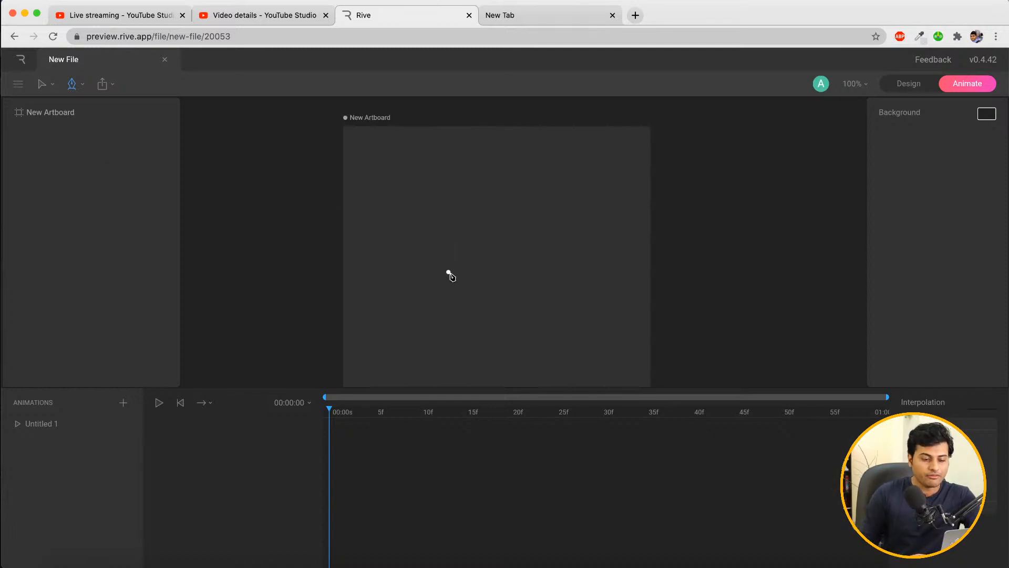
pyautogui.click(412, 284)
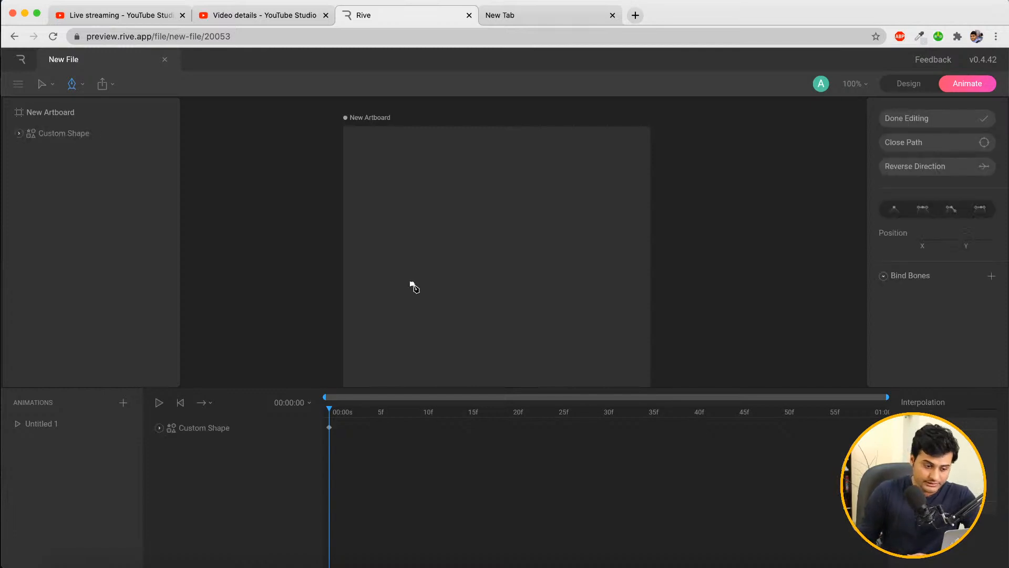
pyautogui.moveTo(459, 225); pyautogui.dragTo(513, 230)
pyautogui.moveTo(528, 168); pyautogui.dragTo(583, 164)
pyautogui.moveTo(599, 261); pyautogui.dragTo(563, 330)
pyautogui.moveTo(489, 334); pyautogui.dragTo(488, 385)
pyautogui.moveTo(413, 287); pyautogui.dragTo(422, 271)
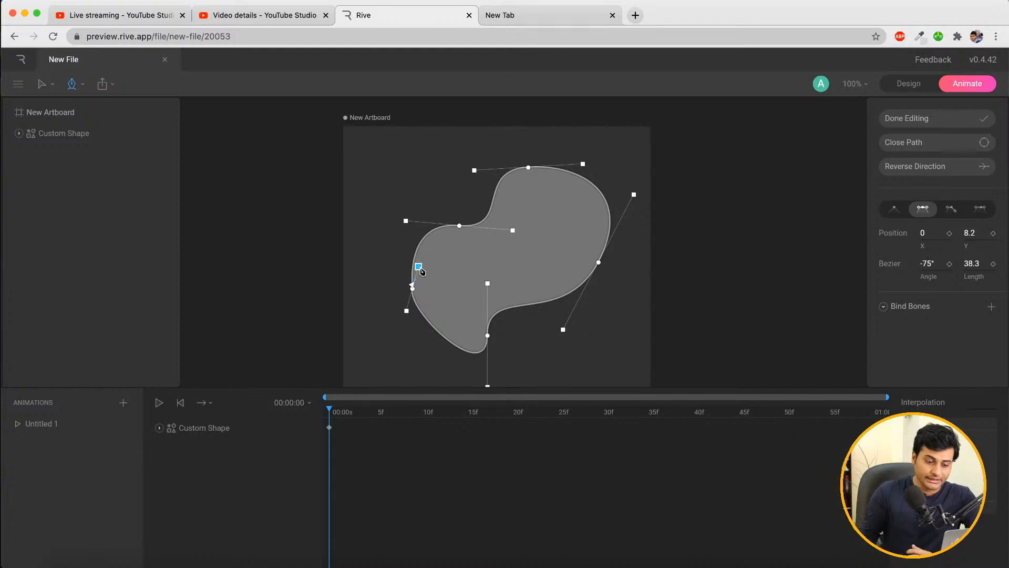
# Finish editing the custom shape's path and delete the shape from the artboard
pyautogui.press('v')
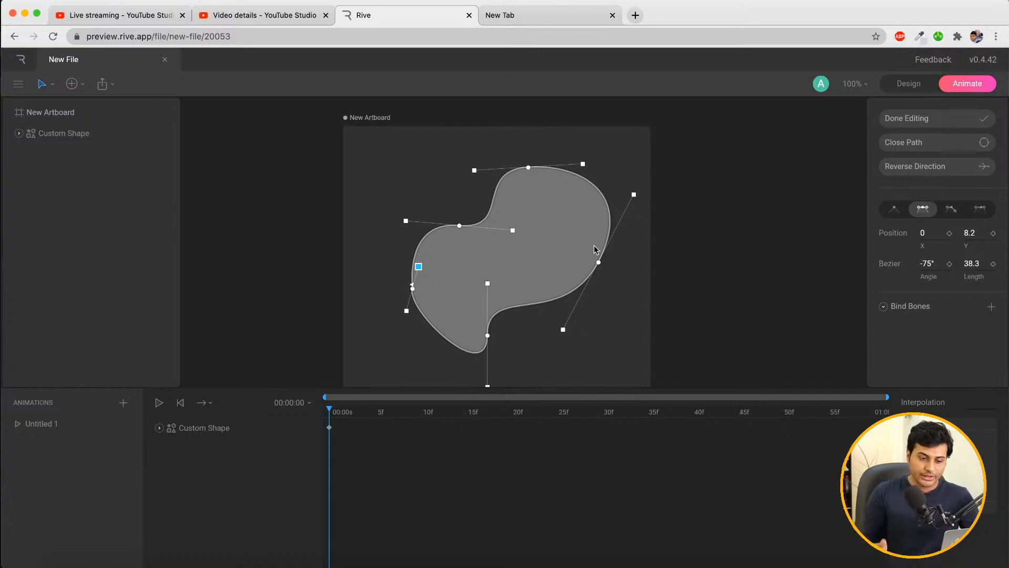
pyautogui.click(539, 253)
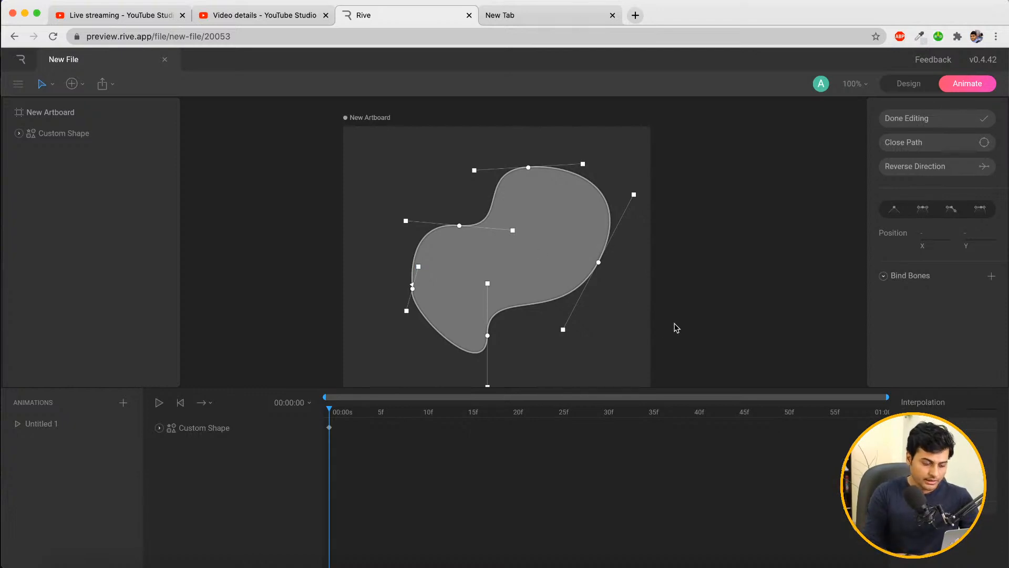
pyautogui.press('Escape')
pyautogui.press('Escape')
pyautogui.click(510, 243)
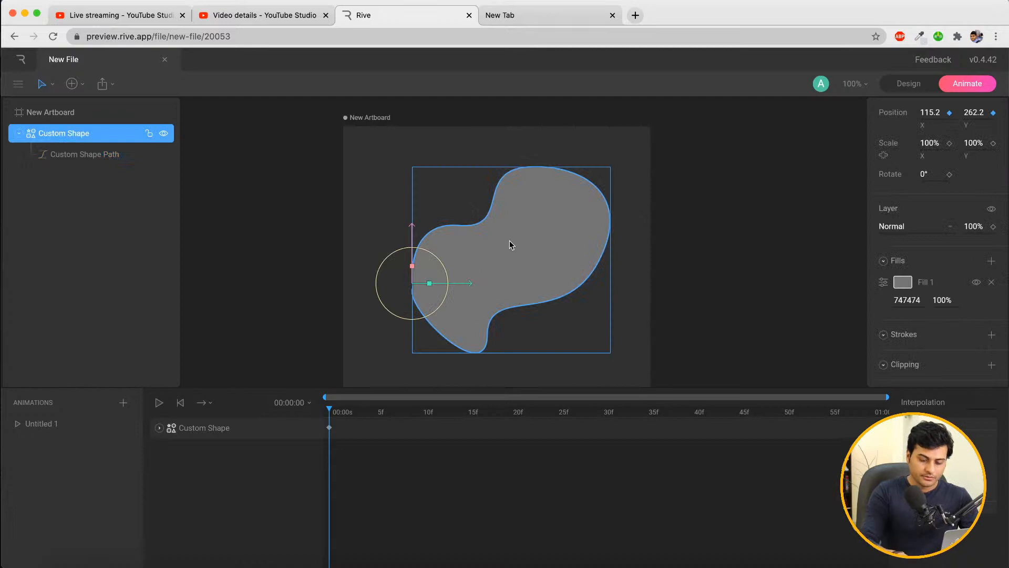
pyautogui.press('Delete')
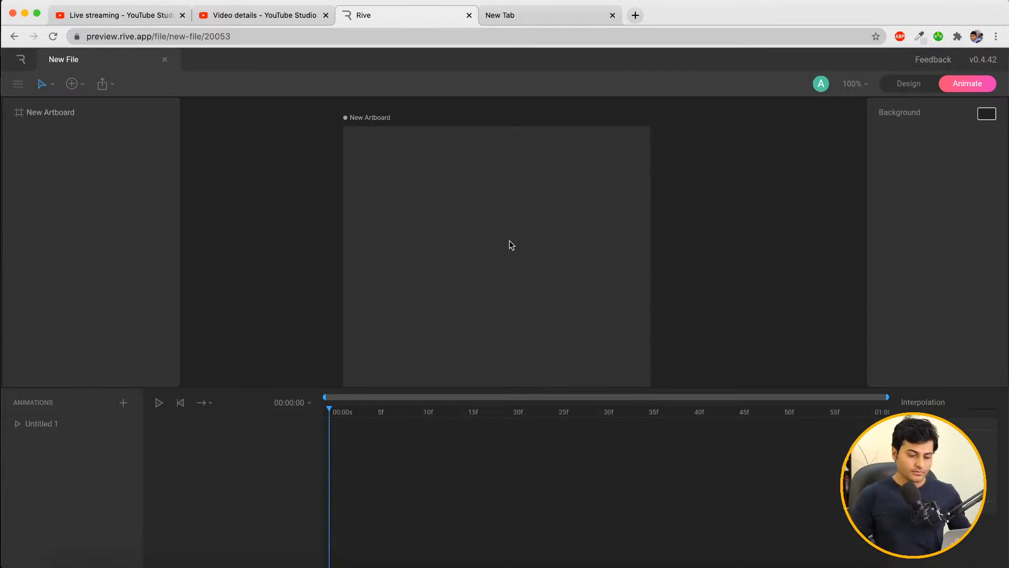
# Search the computer for "xd" and launch Adobe XD
pyautogui.press('super+space')
pyautogui.write('xd')
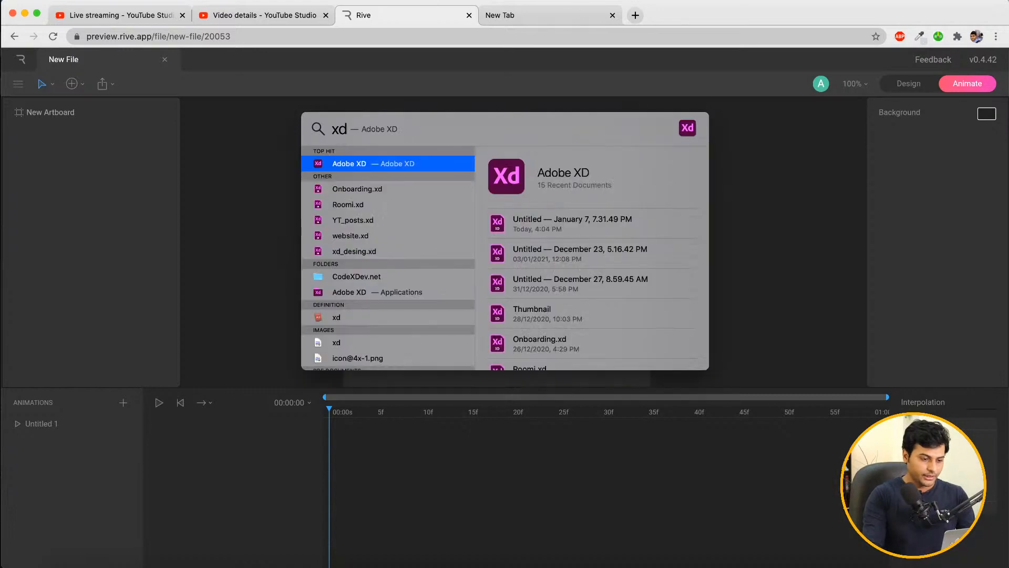
pyautogui.press('Return')
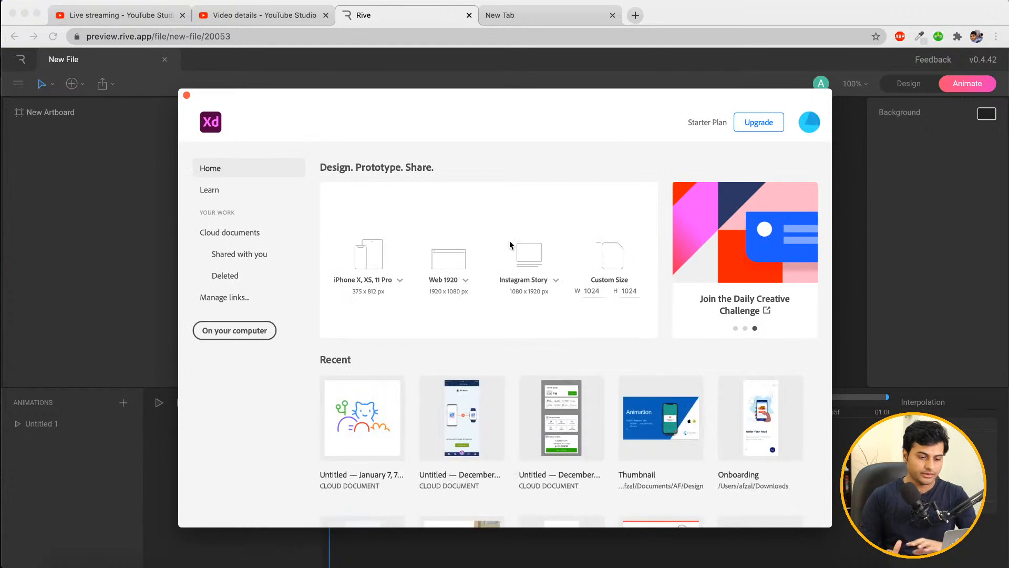
# Create a new custom-size document 512 wide and 512 high, and deselect its artboard
pyautogui.click(595, 291)
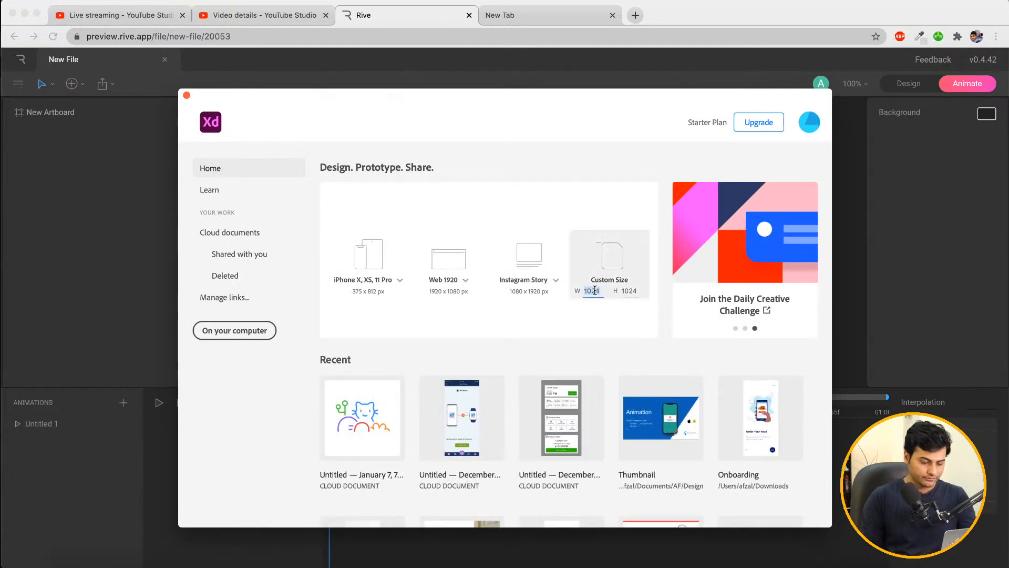
pyautogui.write('512')
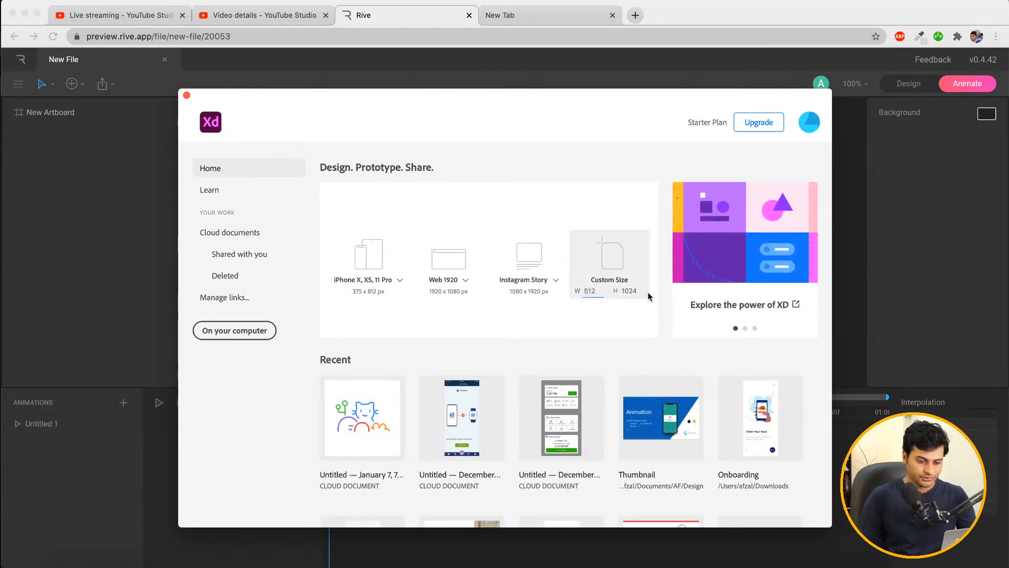
pyautogui.click(635, 290)
pyautogui.write('512')
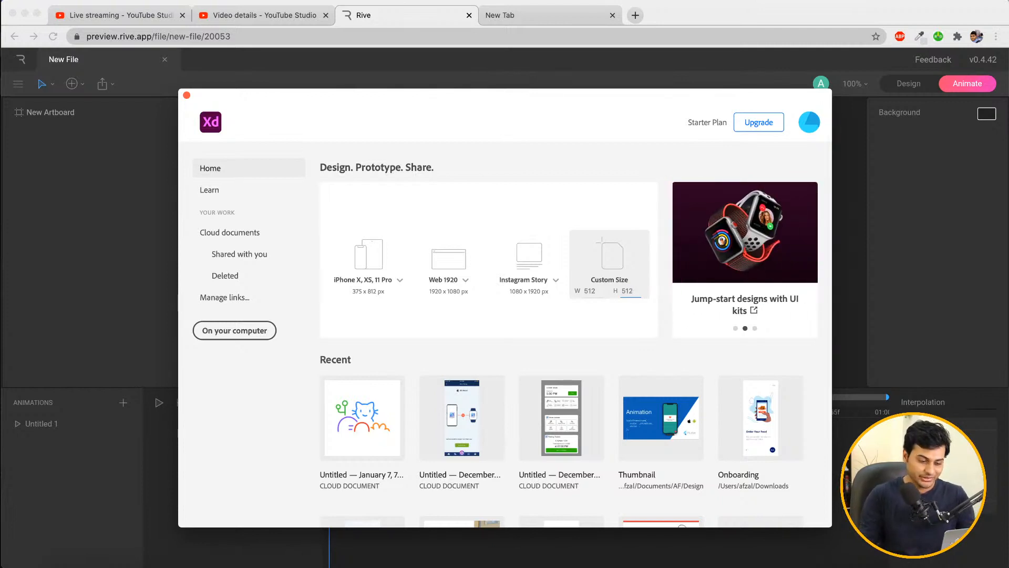
pyautogui.press('Return')
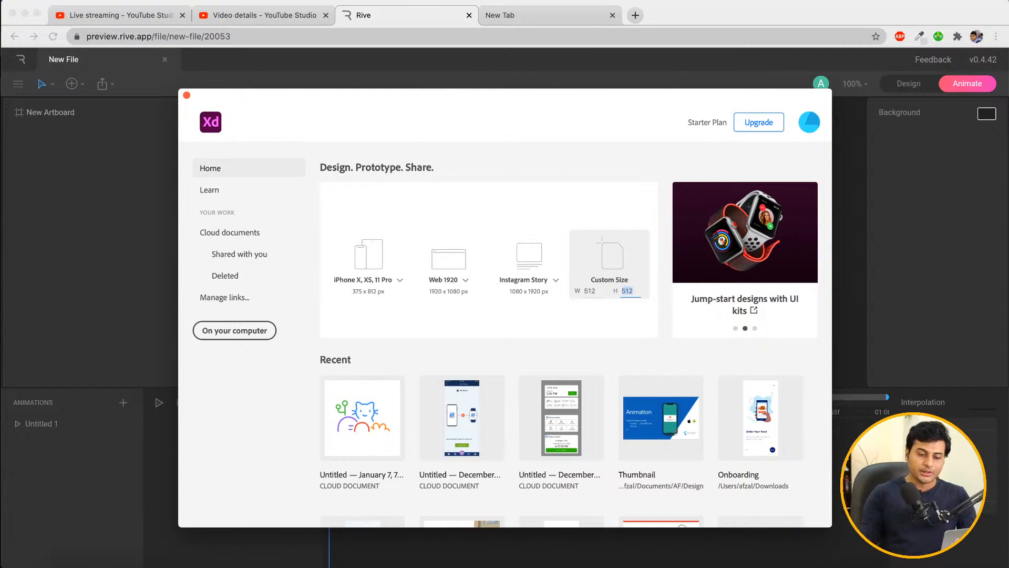
pyautogui.click(646, 292)
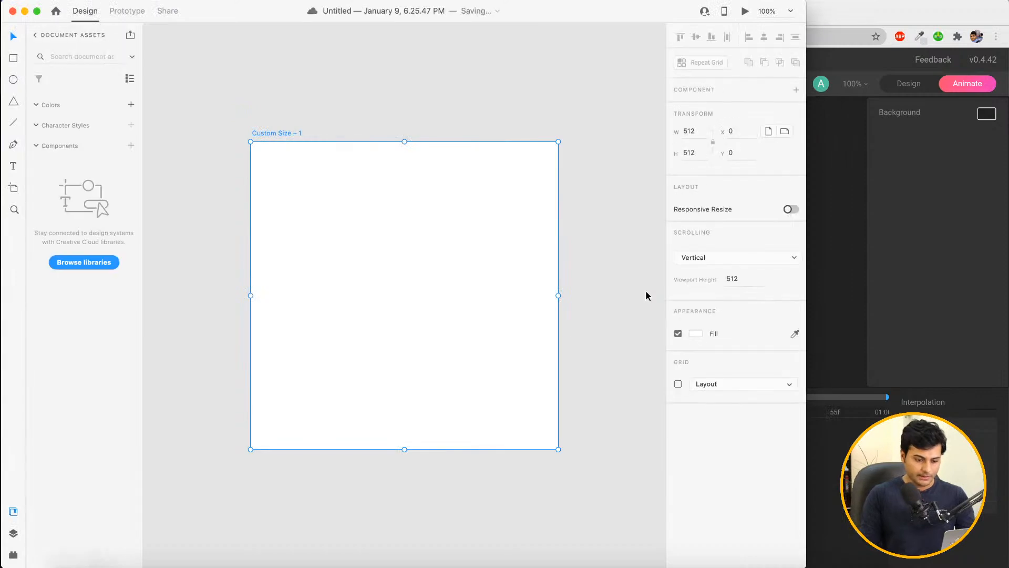
pyautogui.click(622, 282)
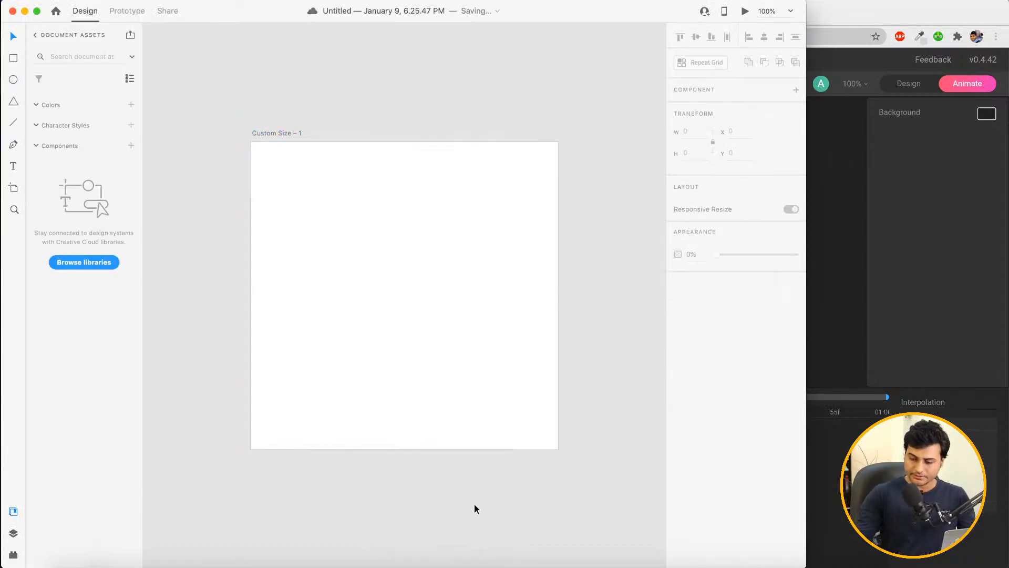
# Switch to the browser, check the live stream's dashboard and chat in YouTube Studio, and return to Adobe XD
pyautogui.click(486, 561)
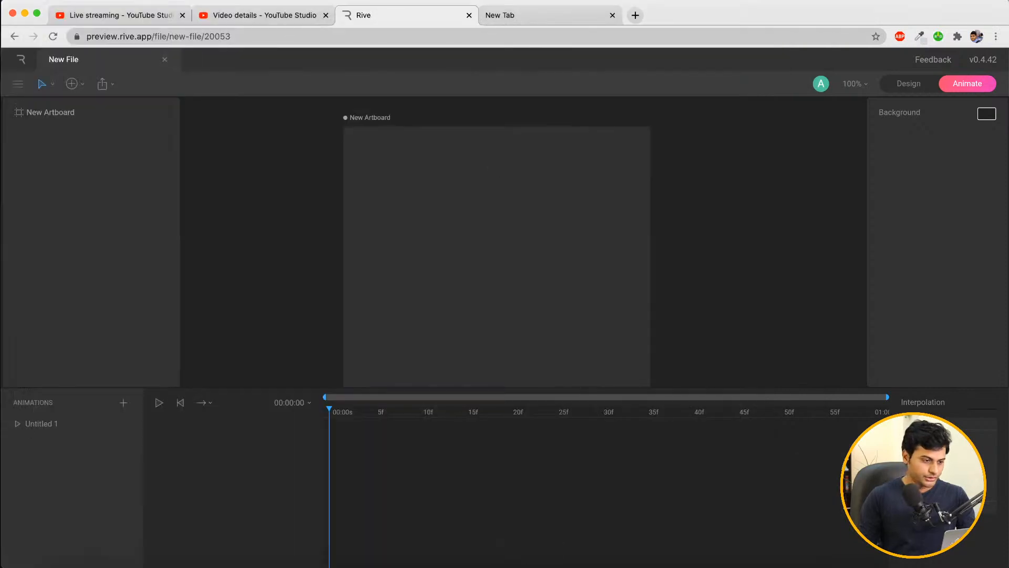
pyautogui.click(295, 16)
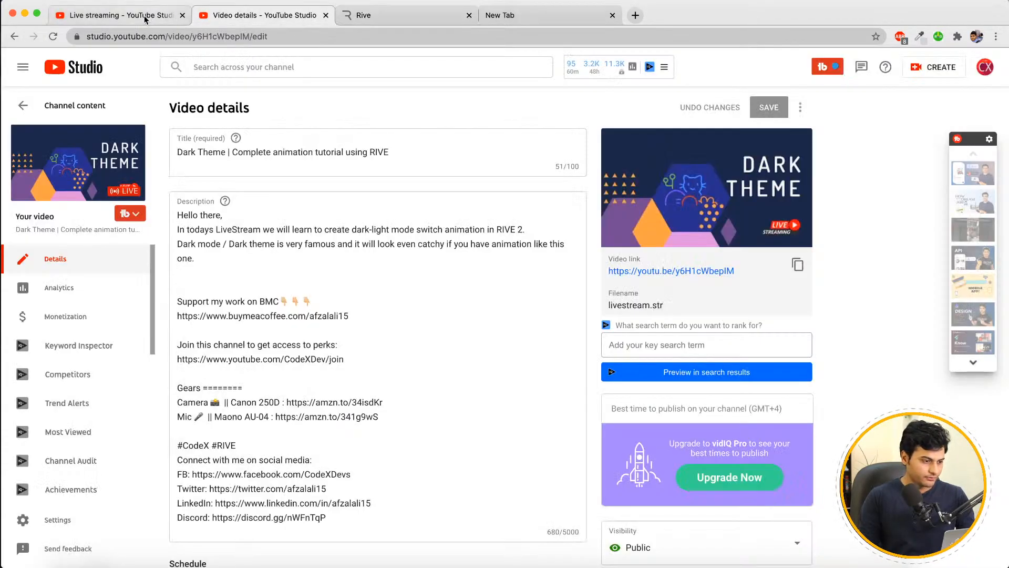
pyautogui.click(190, 16)
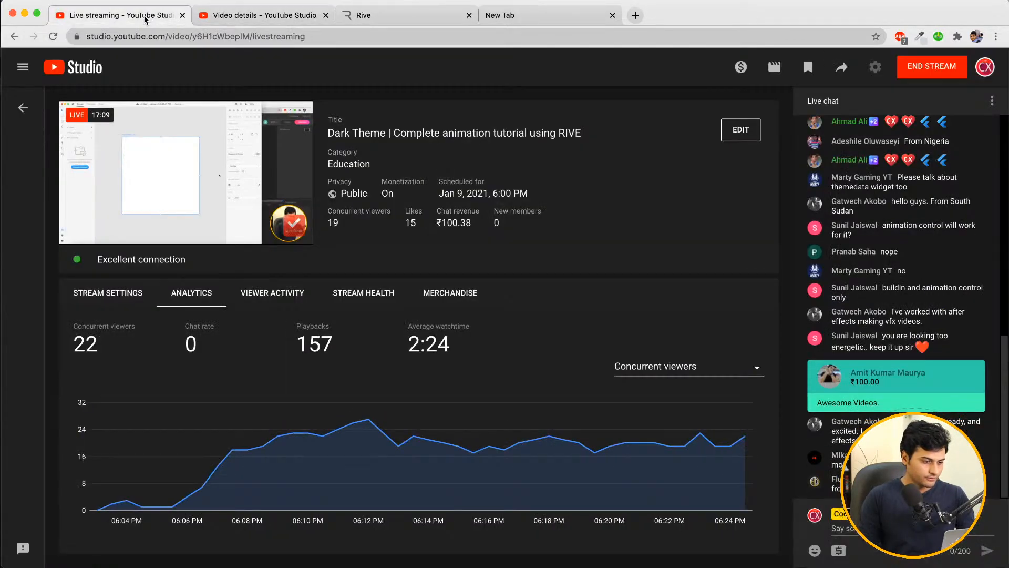
pyautogui.click(409, 17)
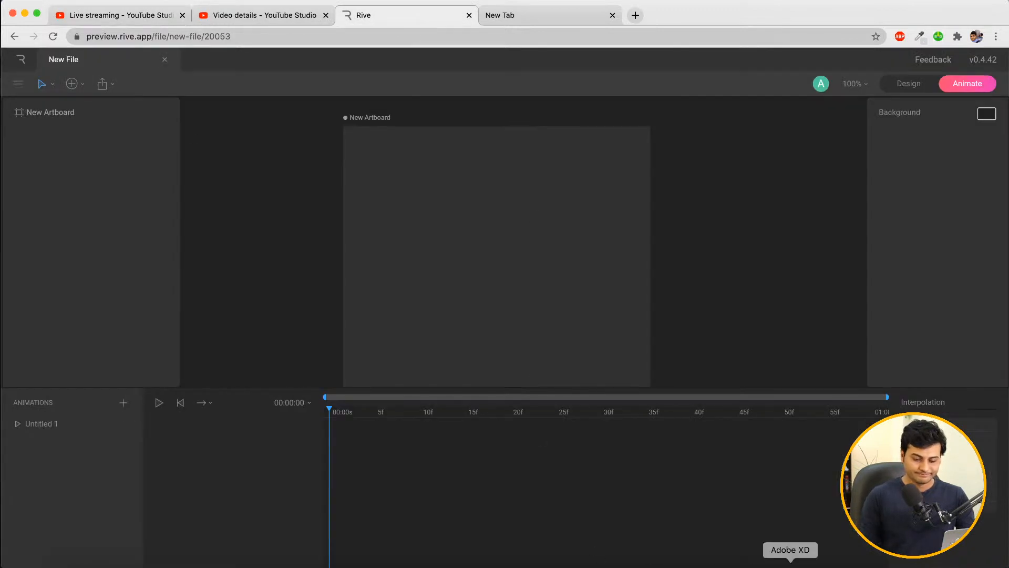
pyautogui.click(789, 560)
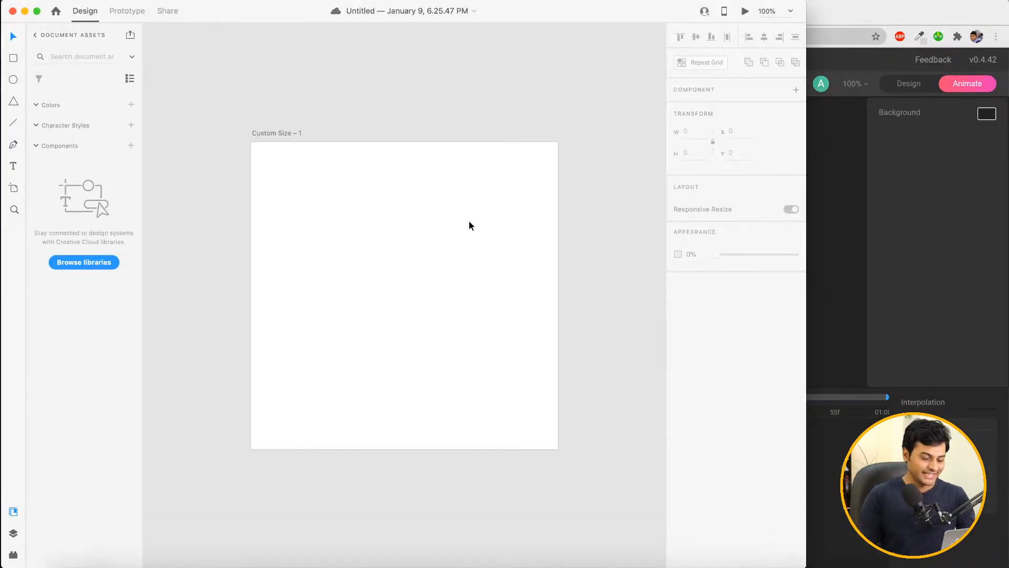
pyautogui.scroll(3, 469, 222)
pyautogui.hscroll(-3, 470, 221)
pyautogui.scroll(-1, 470, 221)
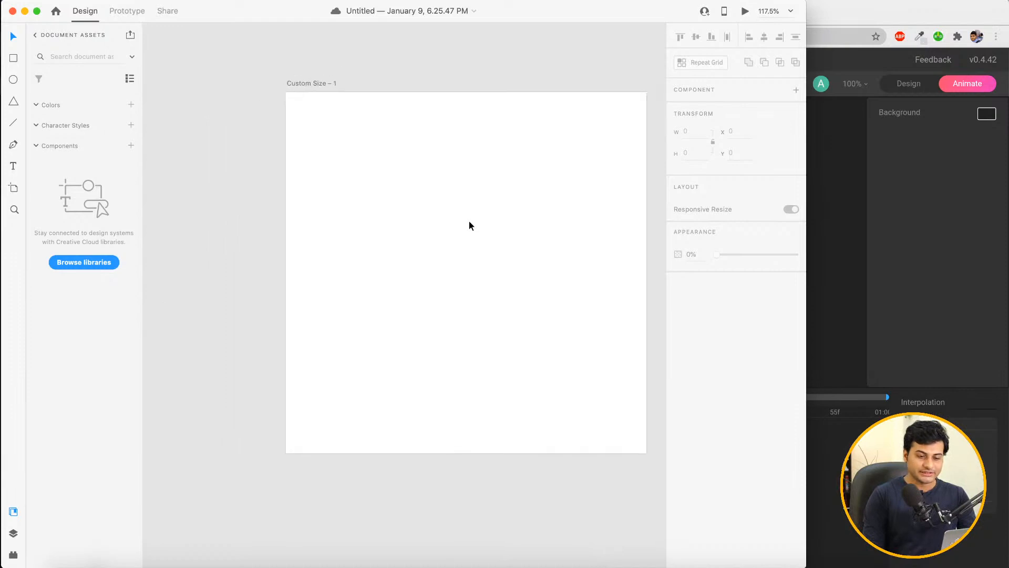
pyautogui.hscroll(2, 469, 221)
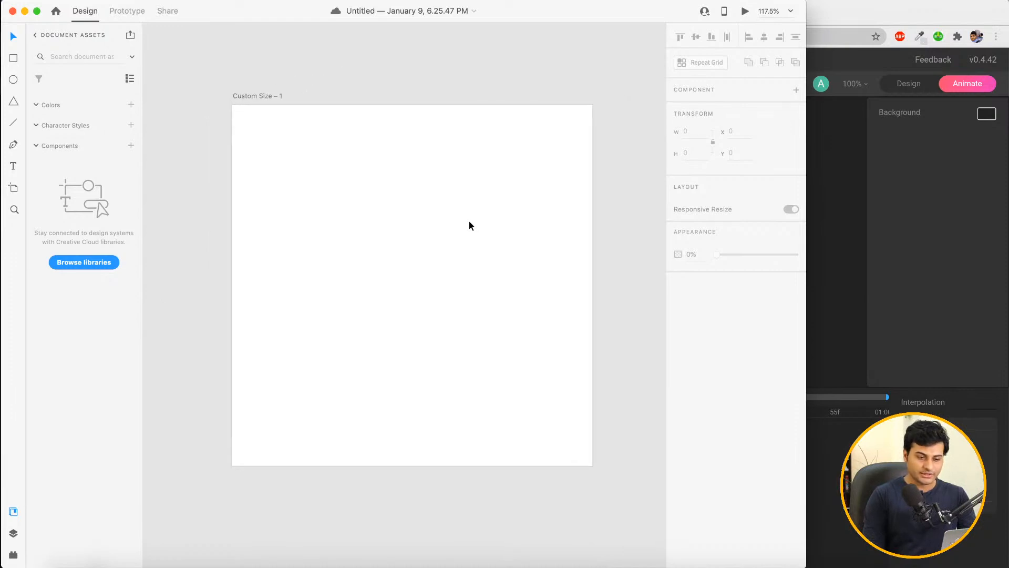
pyautogui.click(840, 194)
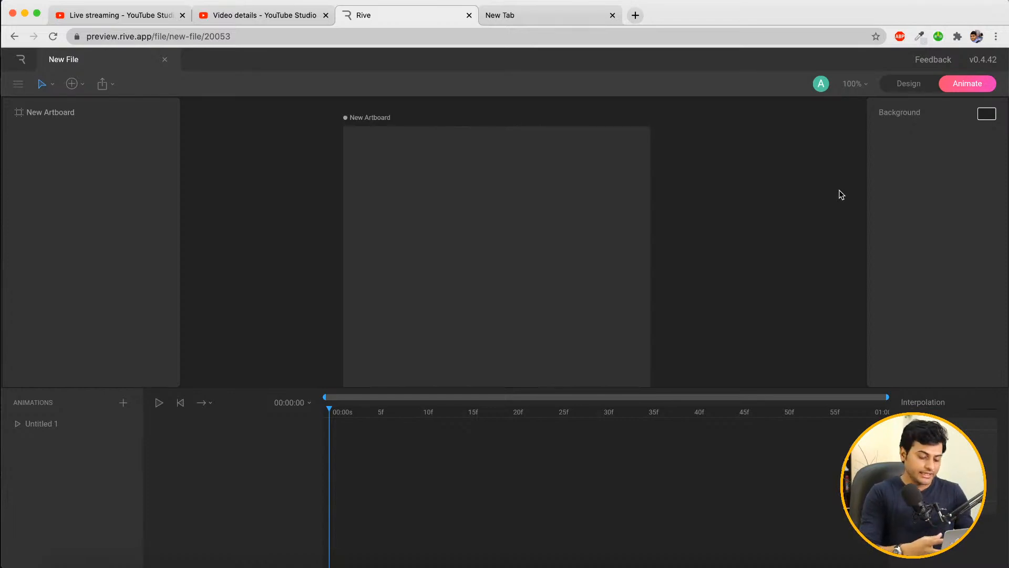
pyautogui.press('super+Tab')
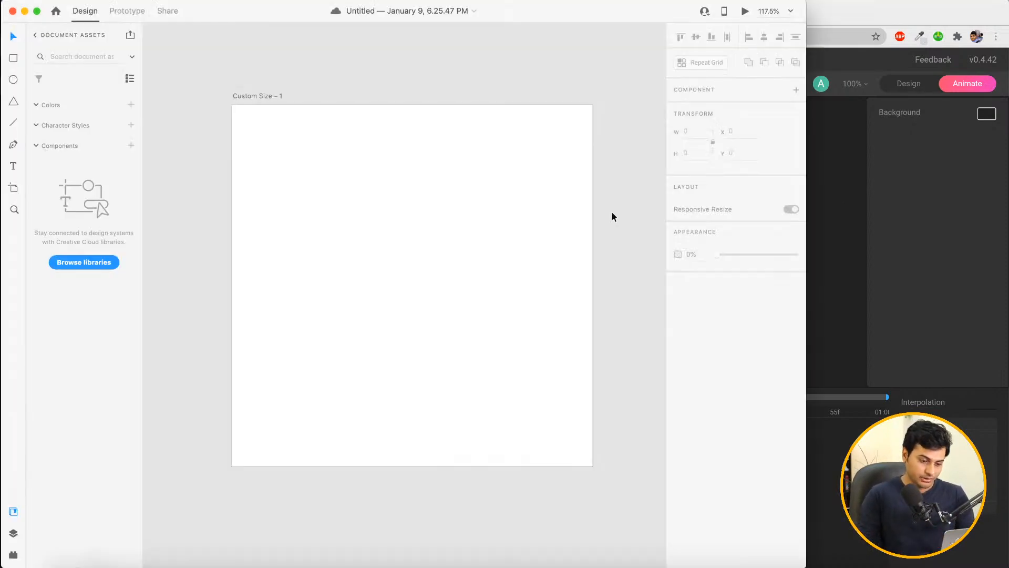
# Open Finder and look through the files in the Desktop folder for a reference image
pyautogui.click(426, 269)
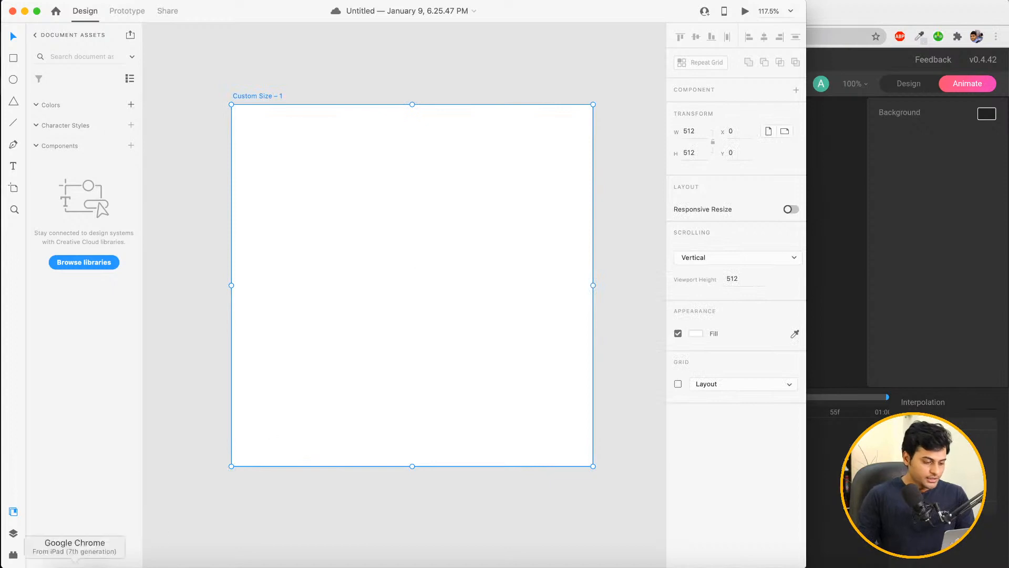
pyautogui.click(117, 563)
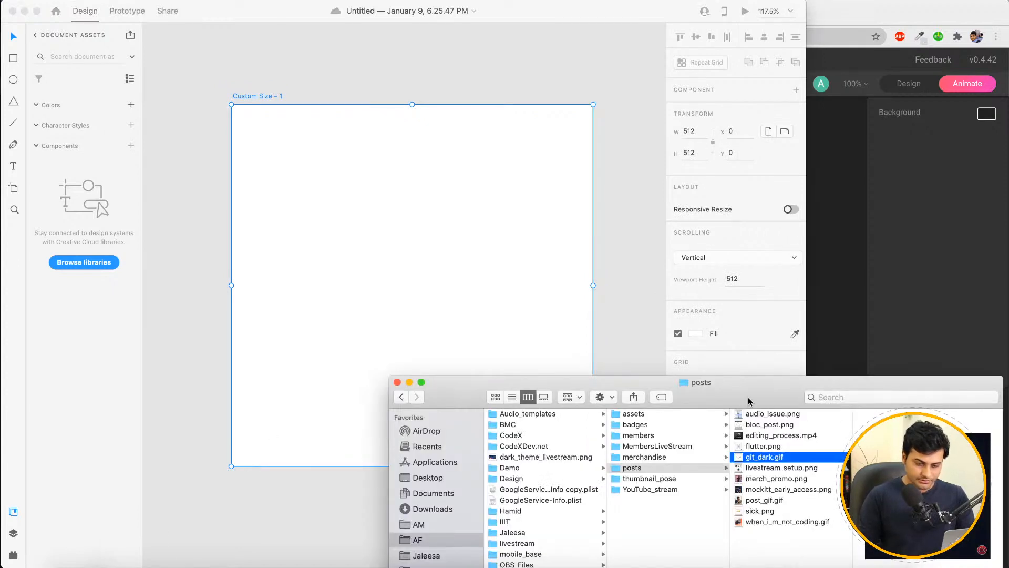
pyautogui.moveTo(782, 397); pyautogui.dragTo(788, 151)
pyautogui.click(445, 236)
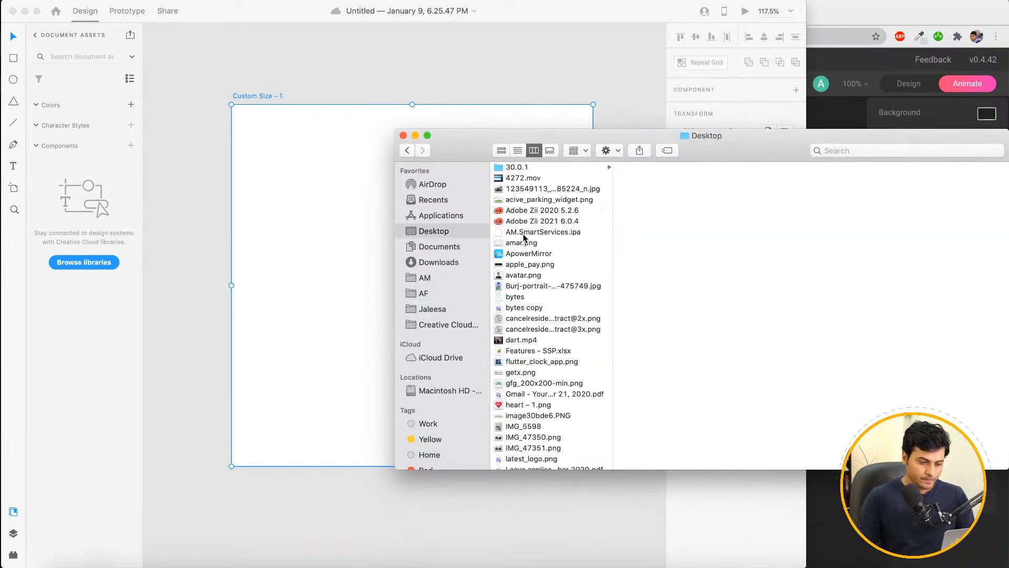
pyautogui.scroll(-10, 572, 237)
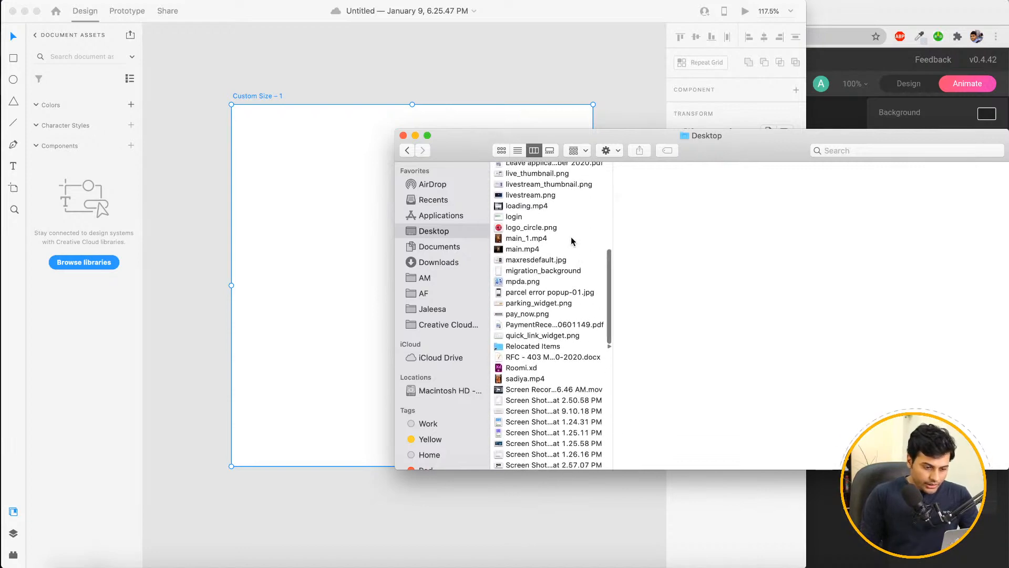
pyautogui.scroll(-15, 571, 239)
pyautogui.scroll(20, 570, 237)
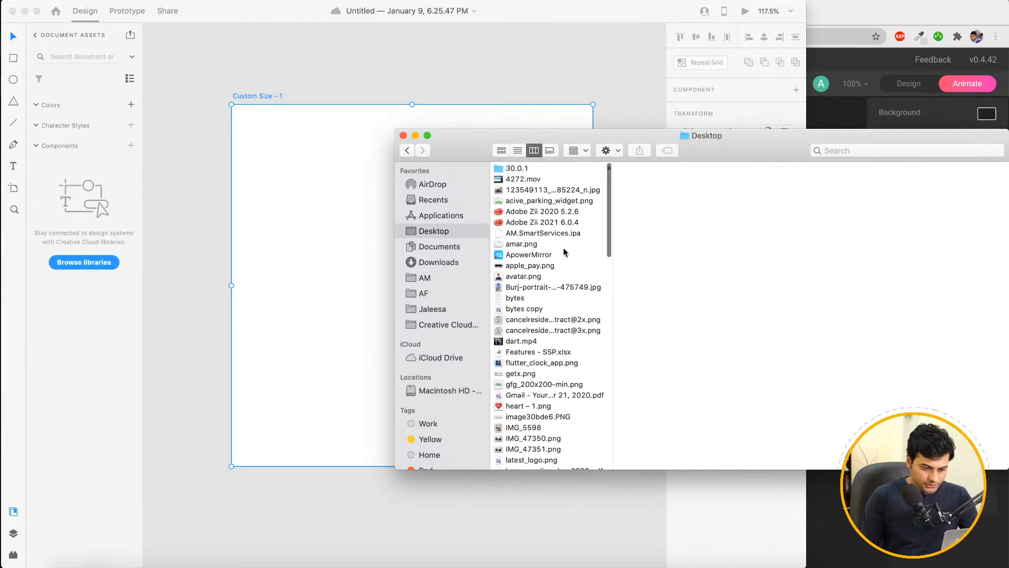
pyautogui.click(545, 266)
pyautogui.scroll(-10, 573, 263)
pyautogui.scroll(-20, 573, 261)
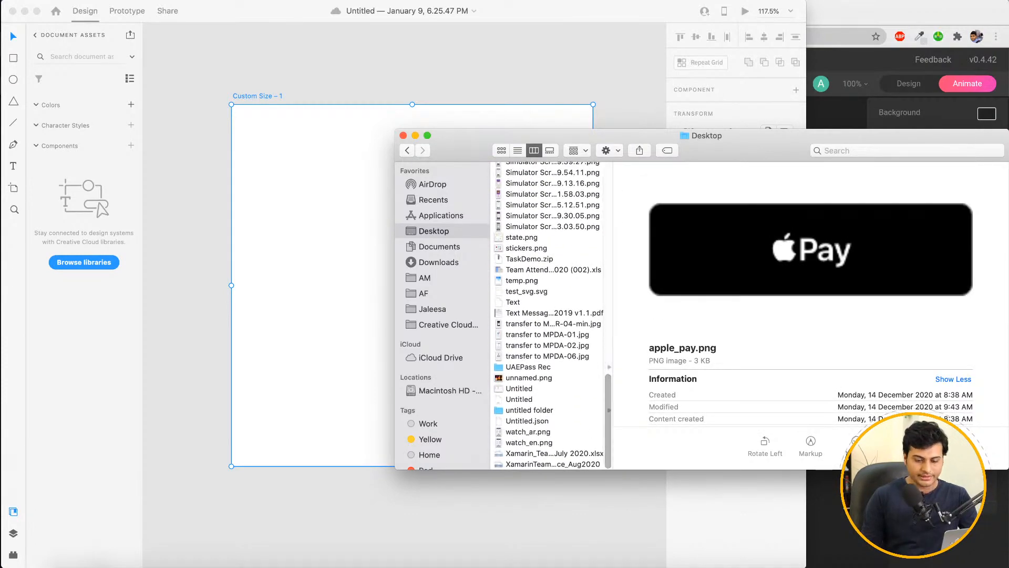
# Switch to the browser and open the channel owner's GitHub profile page in the empty tab
pyautogui.click(835, 514)
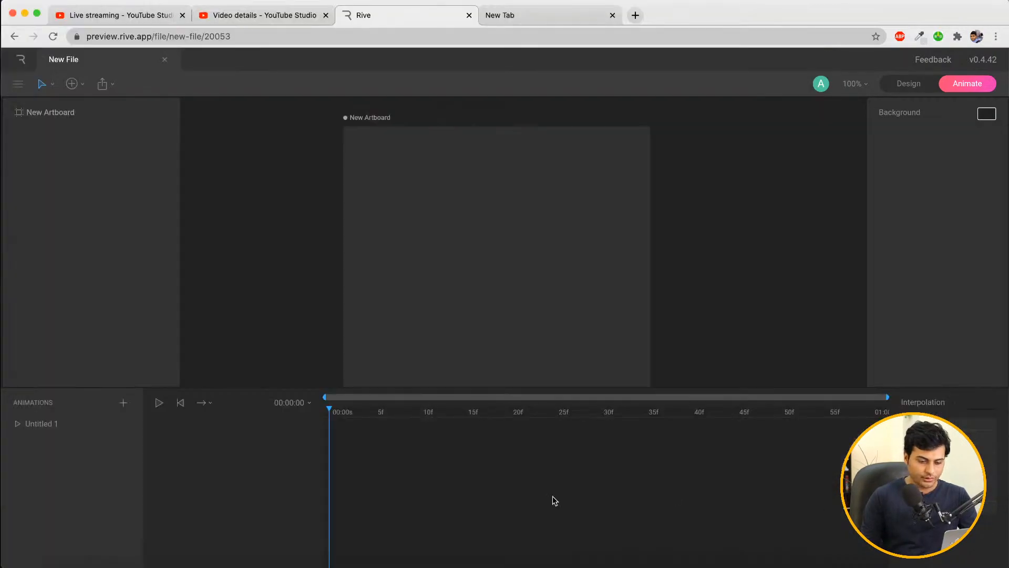
pyautogui.click(571, 20)
pyautogui.write('github.com/afzalali15')
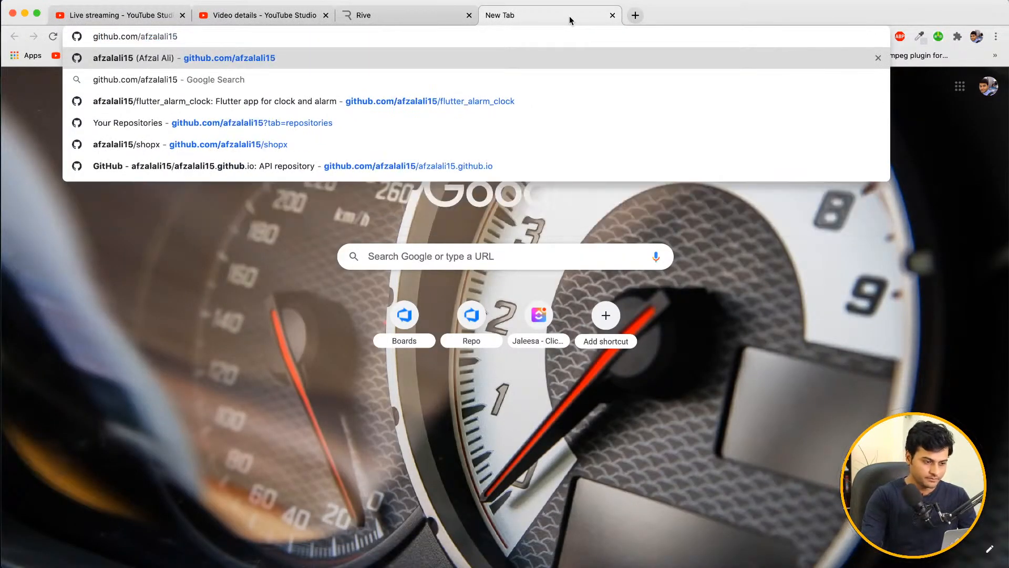
pyautogui.press('Return')
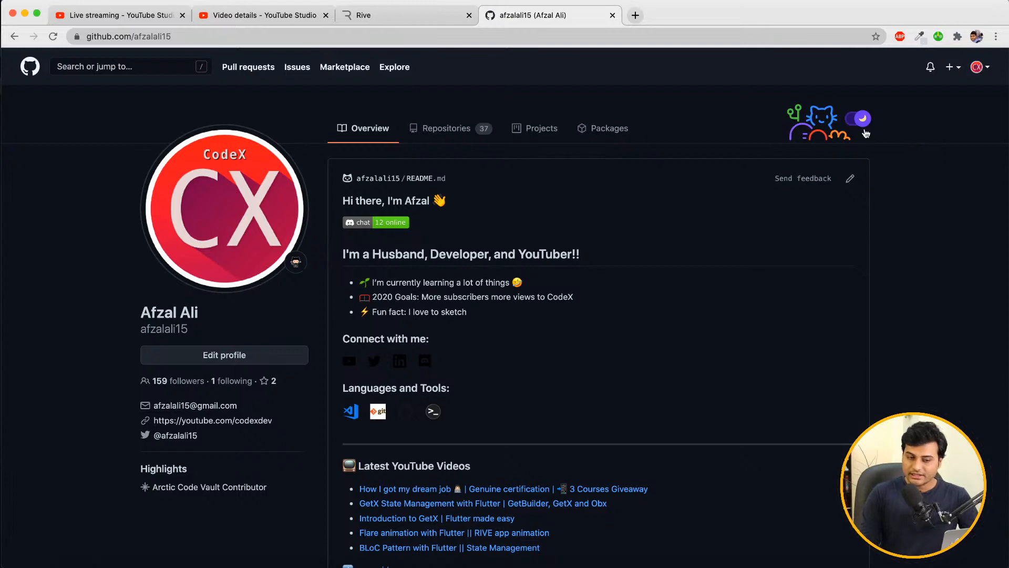
# Capture an enlarged screenshot of the profile page's cat illustration and dark-mode switch for pasting, and dismiss its preview
pyautogui.scroll(5, 894, 119)
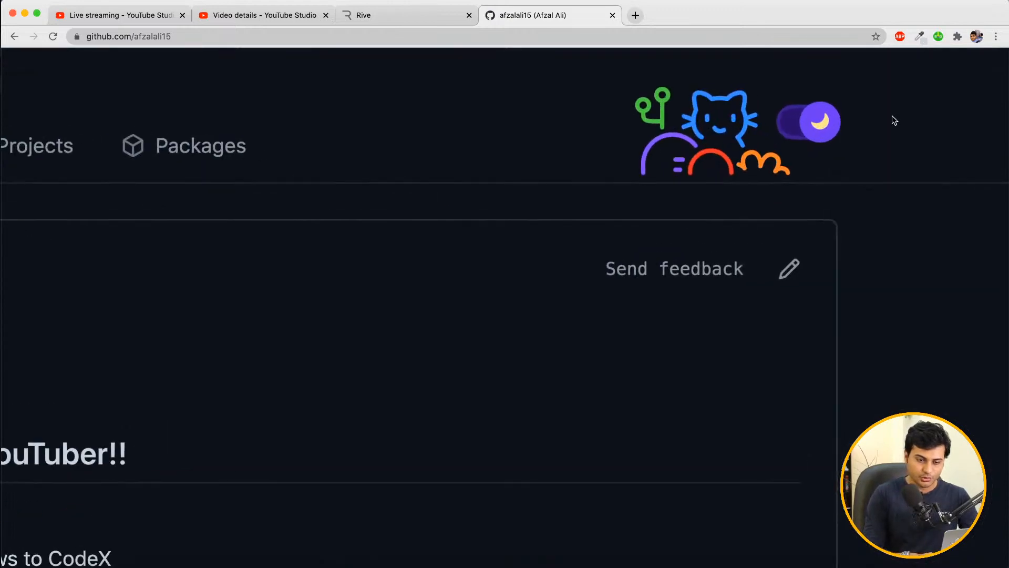
pyautogui.scroll(1, 894, 120)
pyautogui.scroll(3, 894, 119)
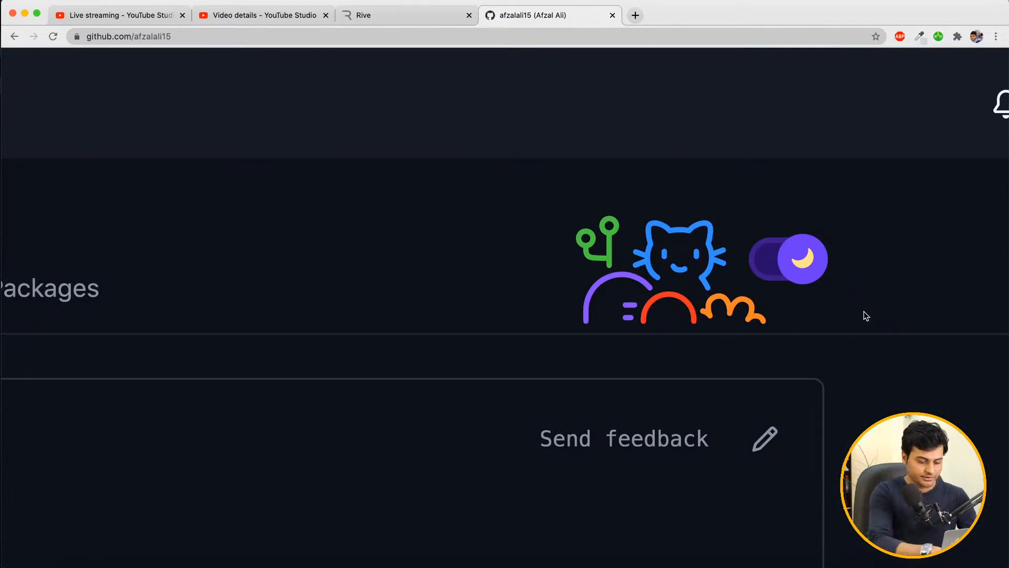
pyautogui.press('super+shift+4')
pyautogui.moveTo(500, 174); pyautogui.dragTo(864, 355)
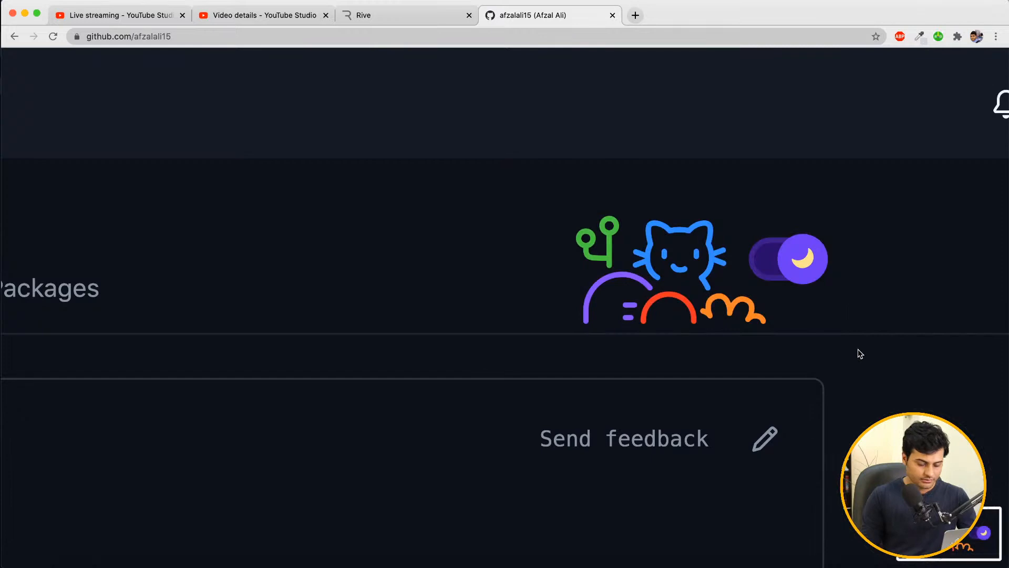
pyautogui.click(983, 536)
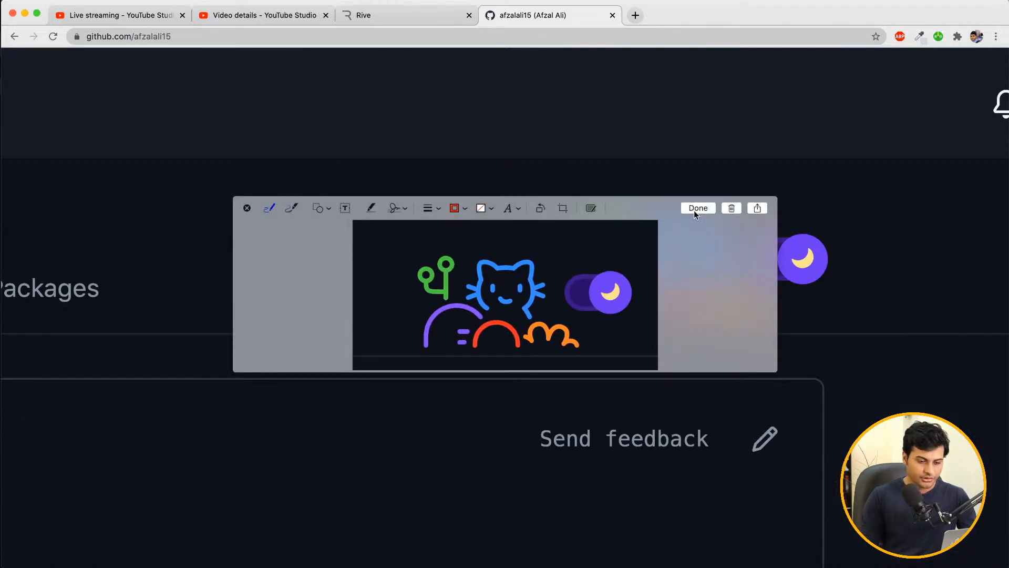
pyautogui.click(736, 208)
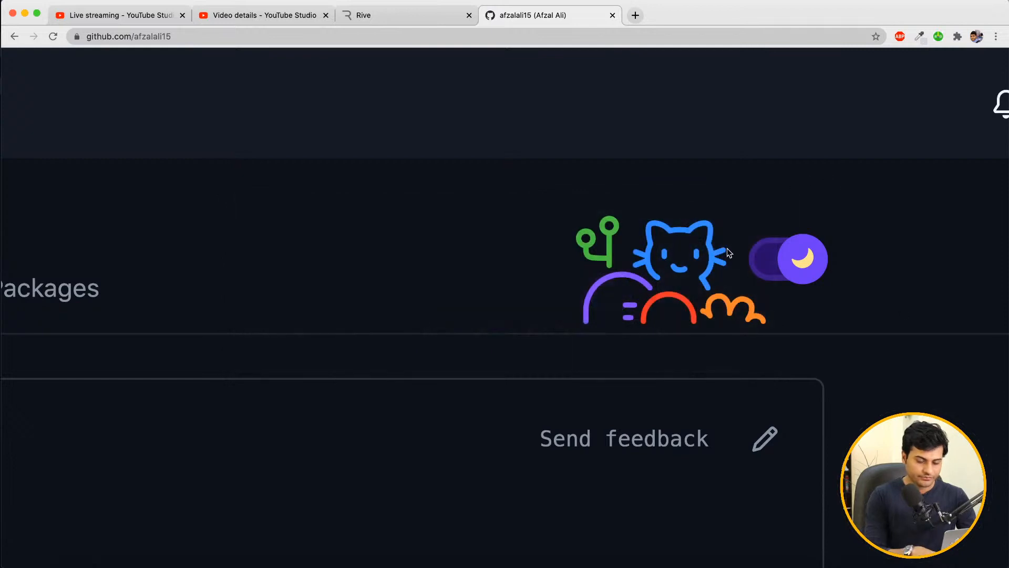
pyautogui.scroll(-5, 753, 267)
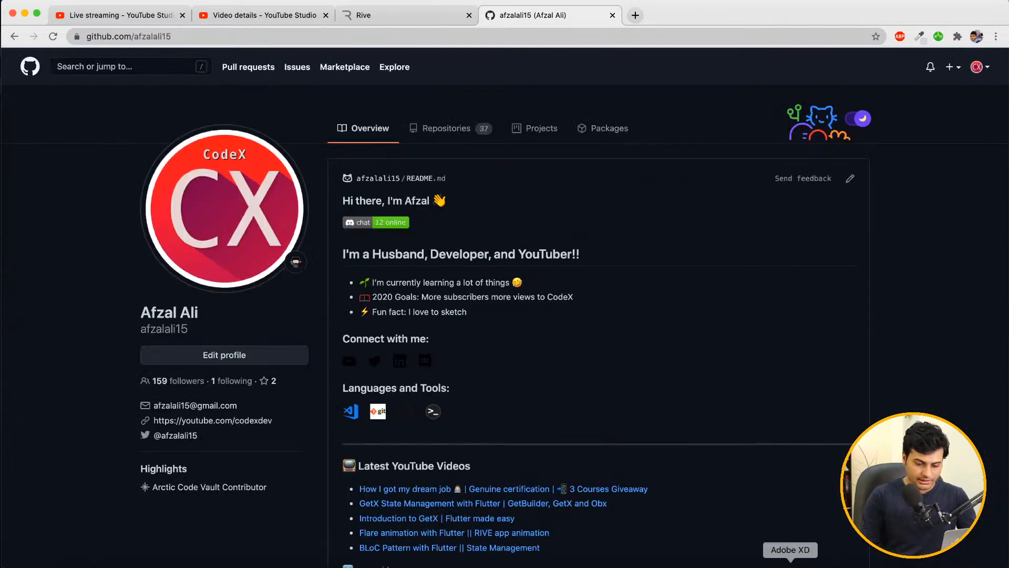
# Switch to Adobe XD and paste the captured screenshot onto the Custom Size – 1 artboard
pyautogui.click(790, 564)
pyautogui.click(616, 266)
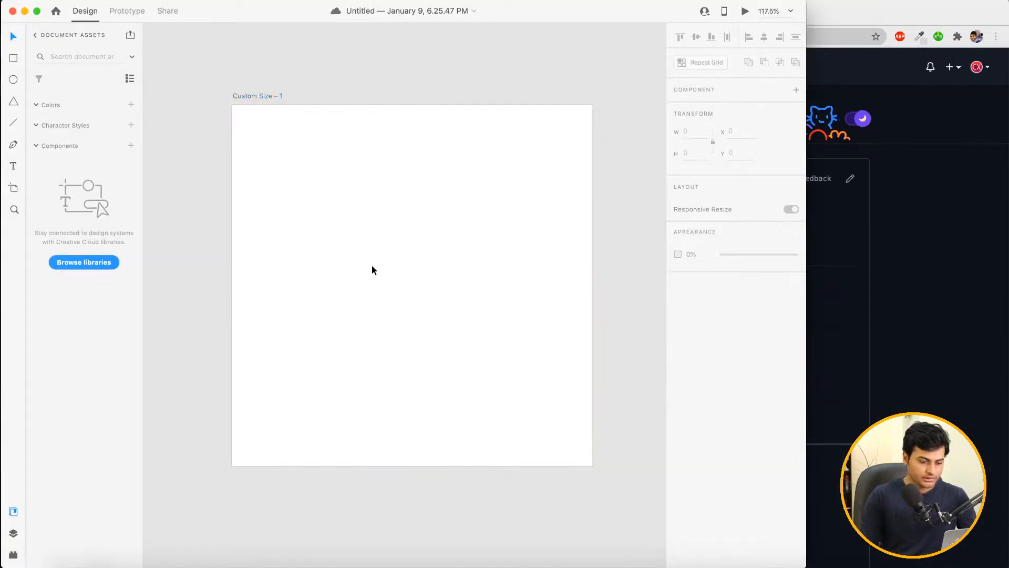
pyautogui.press('super+v')
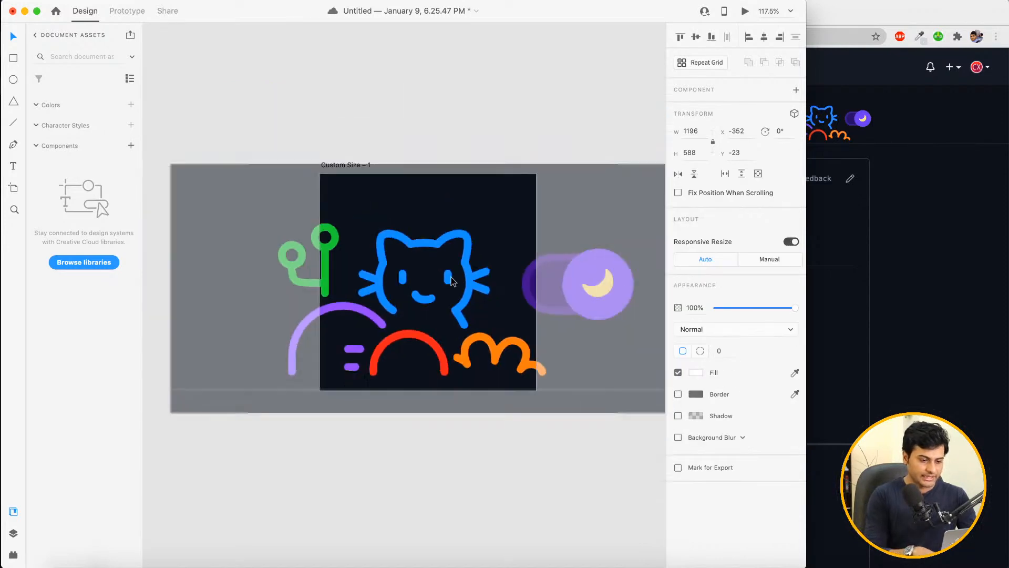
# Scale the pasted screenshot down to about 710 × 349 and position it at about X -62, Y 82
pyautogui.scroll(-5, 452, 281)
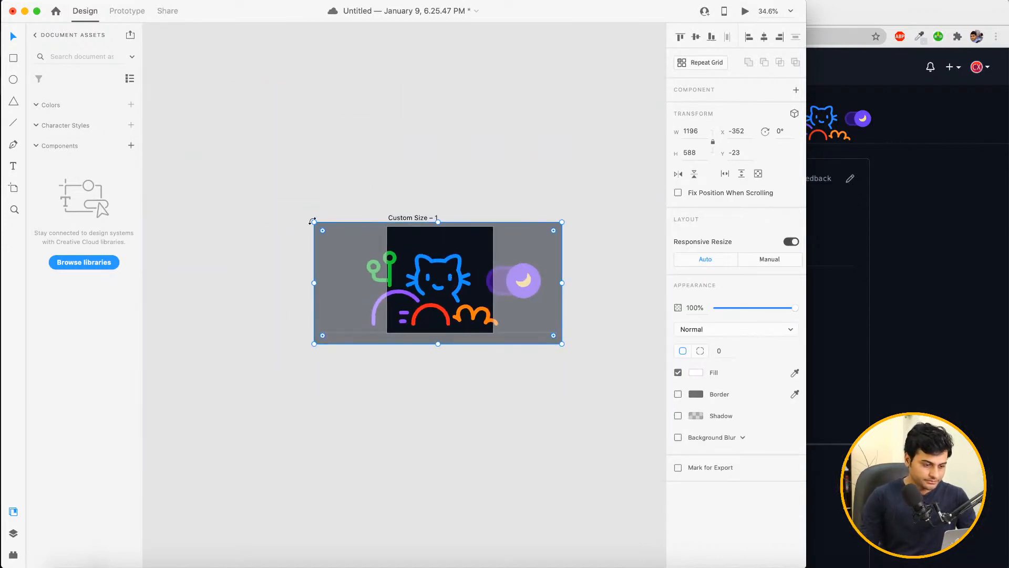
pyautogui.moveTo(311, 220); pyautogui.dragTo(412, 270)
pyautogui.moveTo(484, 313); pyautogui.dragTo(443, 283)
pyautogui.click(480, 399)
pyautogui.click(448, 273)
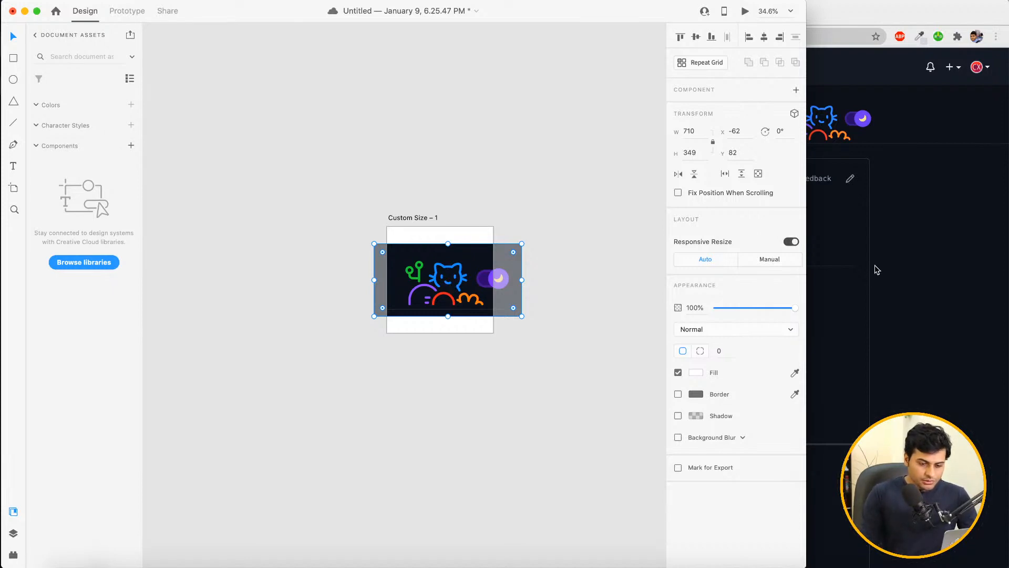
# Lower the reference image's opacity to 43%, lock it in the layer list, and deselect it
pyautogui.moveTo(795, 311); pyautogui.dragTo(752, 312)
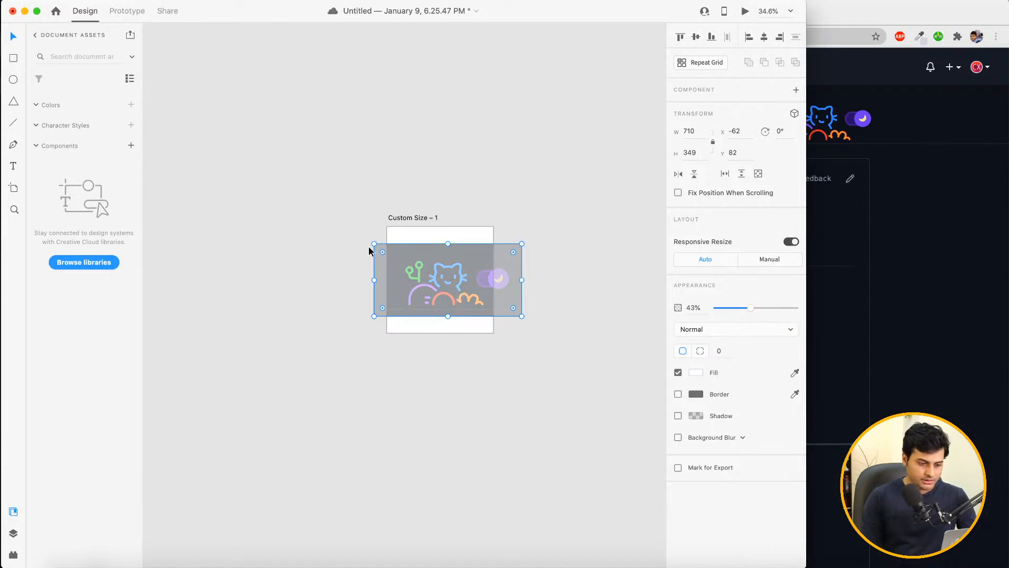
pyautogui.click(13, 532)
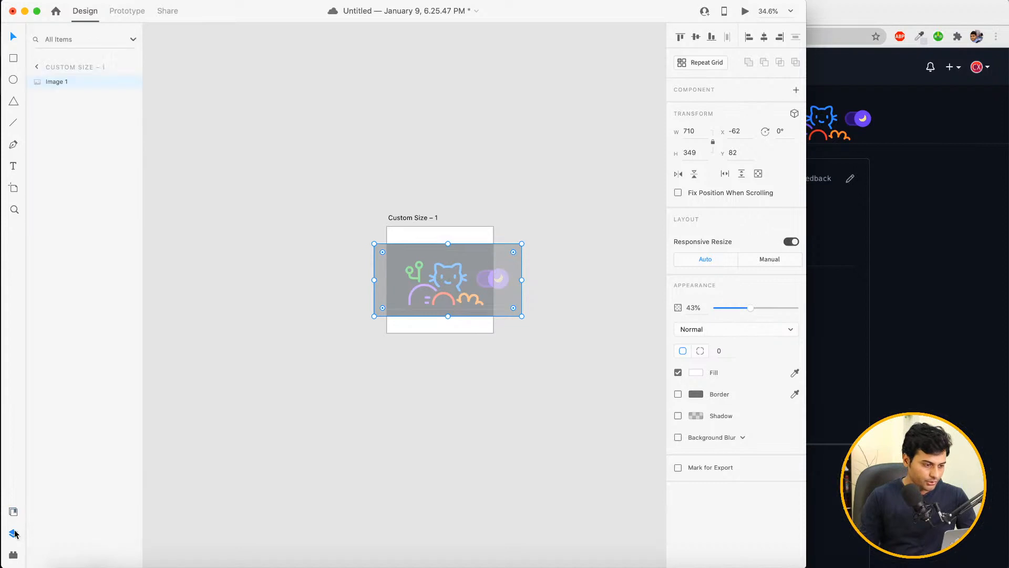
pyautogui.click(232, 322)
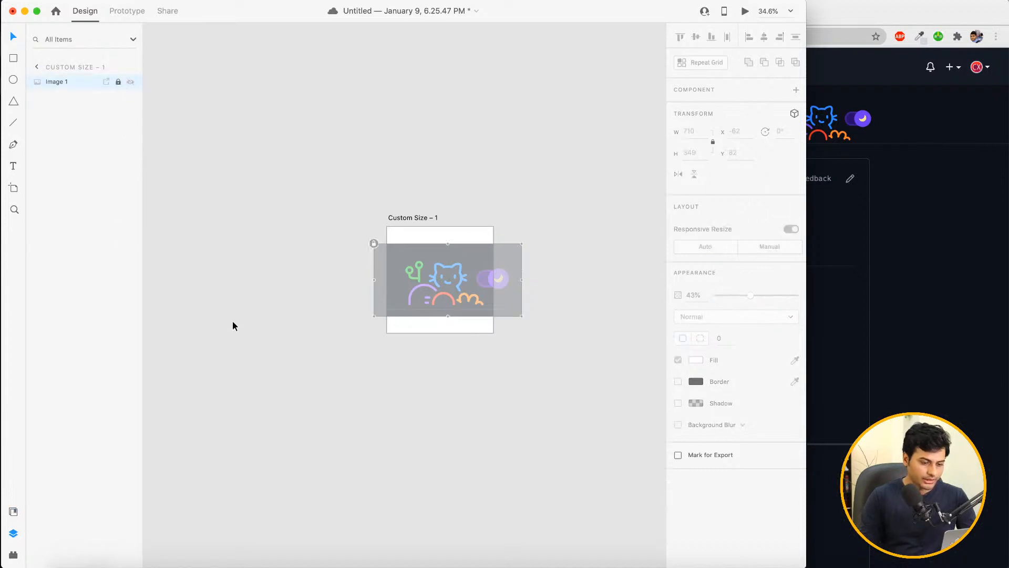
pyautogui.click(465, 276)
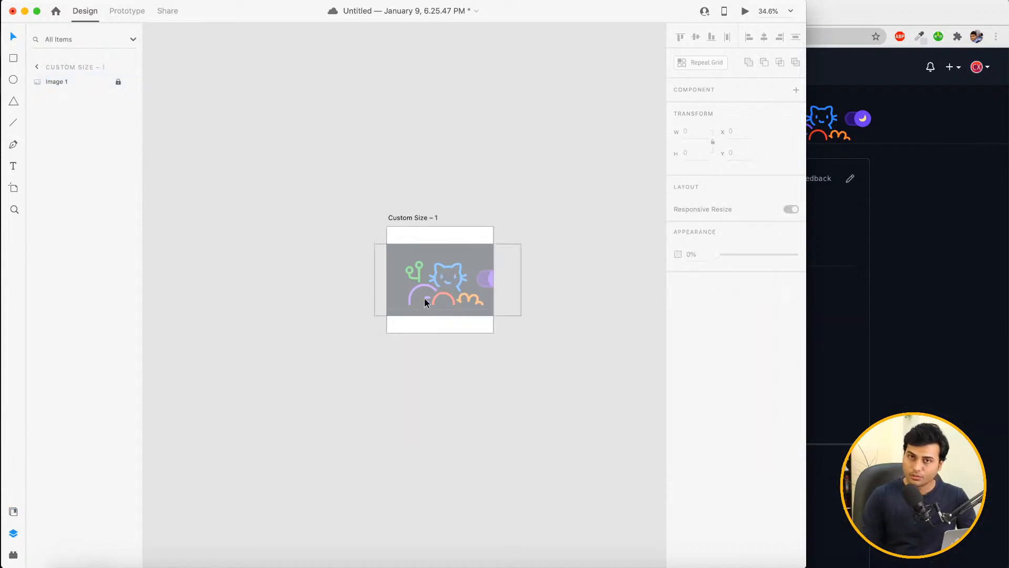
pyautogui.click(310, 386)
# Narrow the Adobe XD window slightly to uncover the whole cat illustration in the browser behind it
pyautogui.scroll(5, 355, 339)
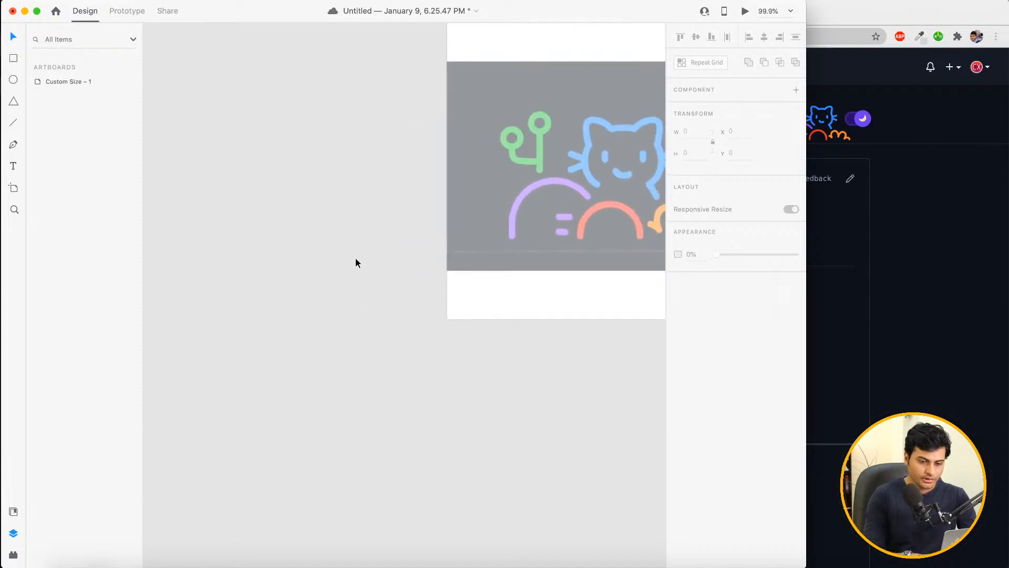
pyautogui.hscroll(3, 355, 256)
pyautogui.scroll(3, 355, 256)
pyautogui.hscroll(2, 356, 253)
pyautogui.scroll(1, 355, 253)
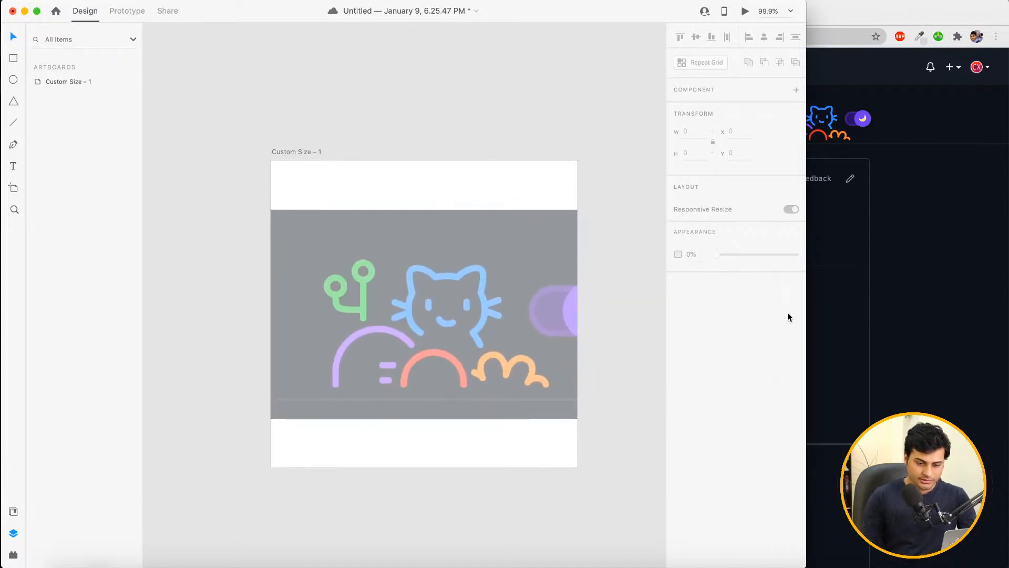
pyautogui.moveTo(805, 312); pyautogui.dragTo(776, 314)
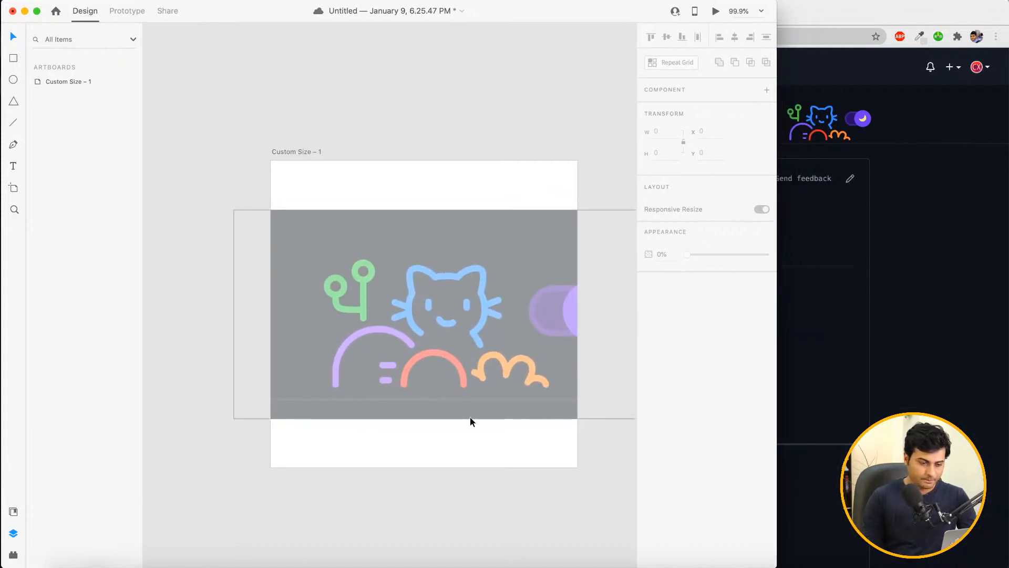
# Enlarge the view so the artboard fills the canvas, deselect the reference image, and save the document
pyautogui.scroll(3, 485, 471)
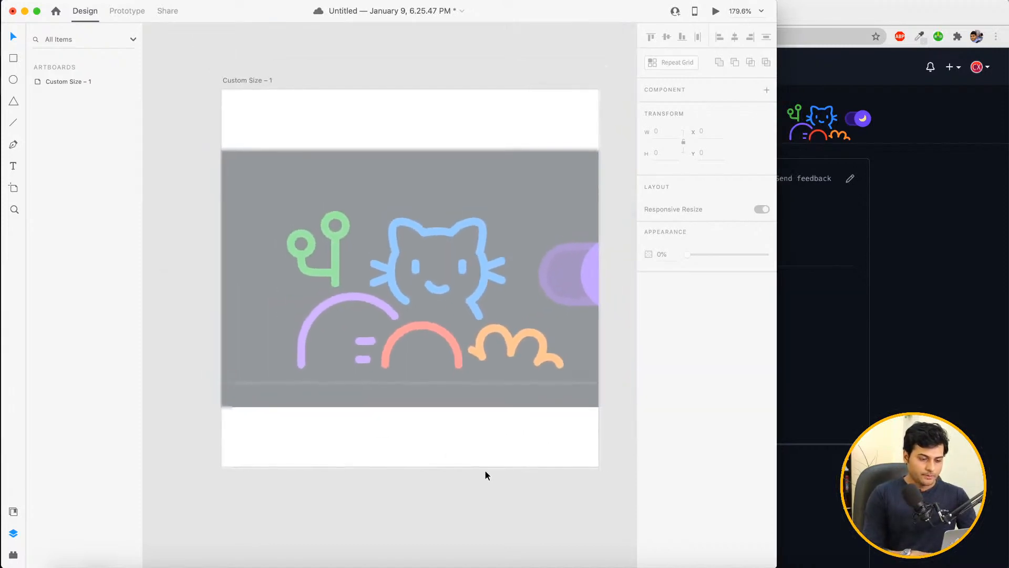
pyautogui.click(431, 383)
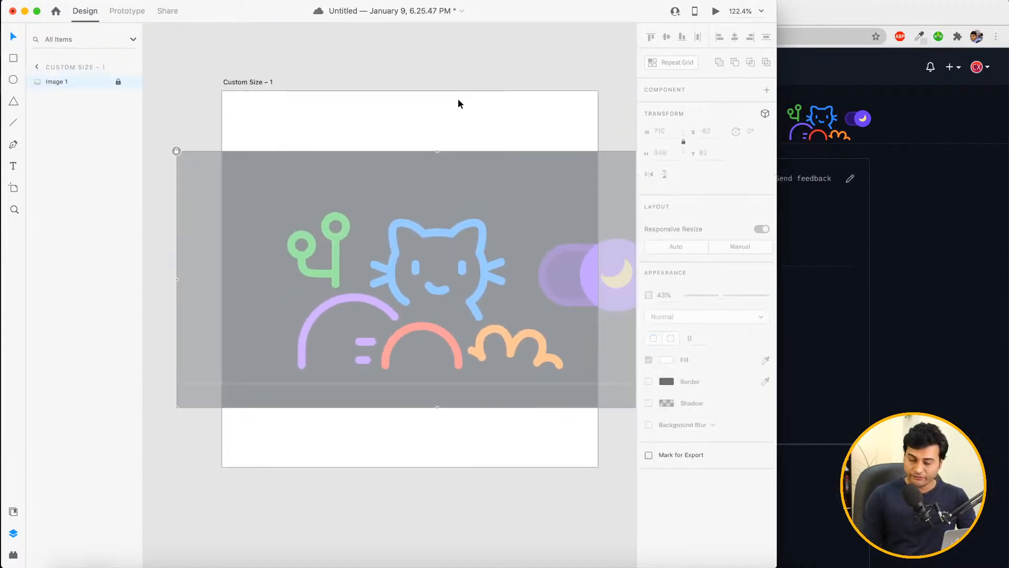
pyautogui.click(449, 69)
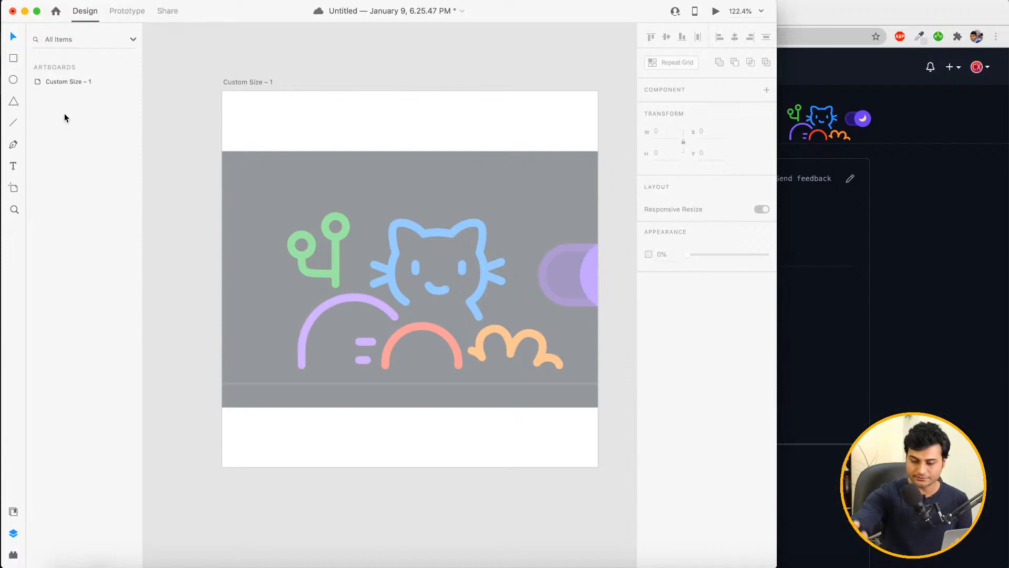
pyautogui.press('super+s')
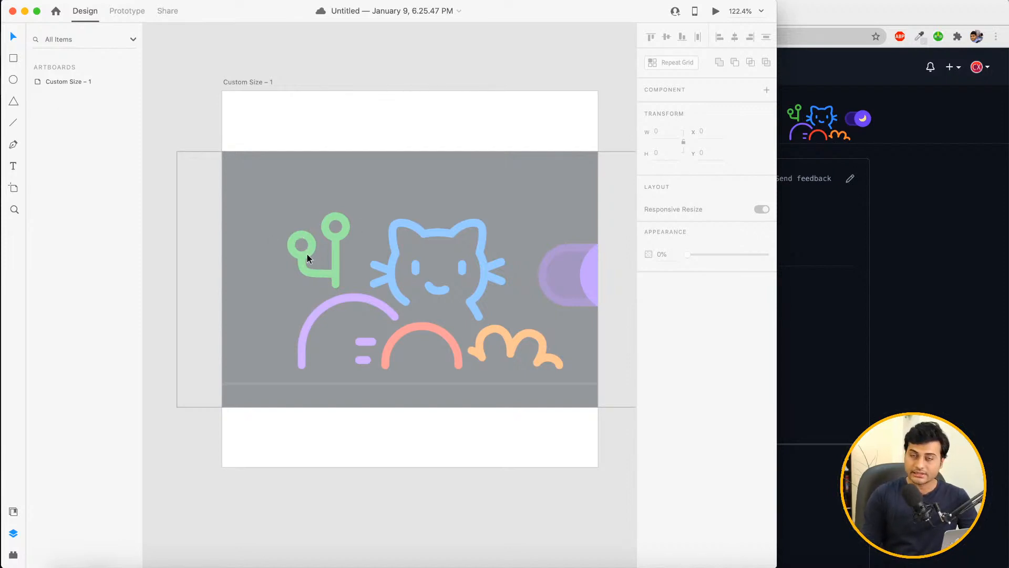
# Trace the purple arch with a three-point curved Pen path about 129 × 96 and adjust its middle point's handle to match the outline
pyautogui.click(302, 367)
pyautogui.moveTo(326, 304); pyautogui.dragTo(361, 283)
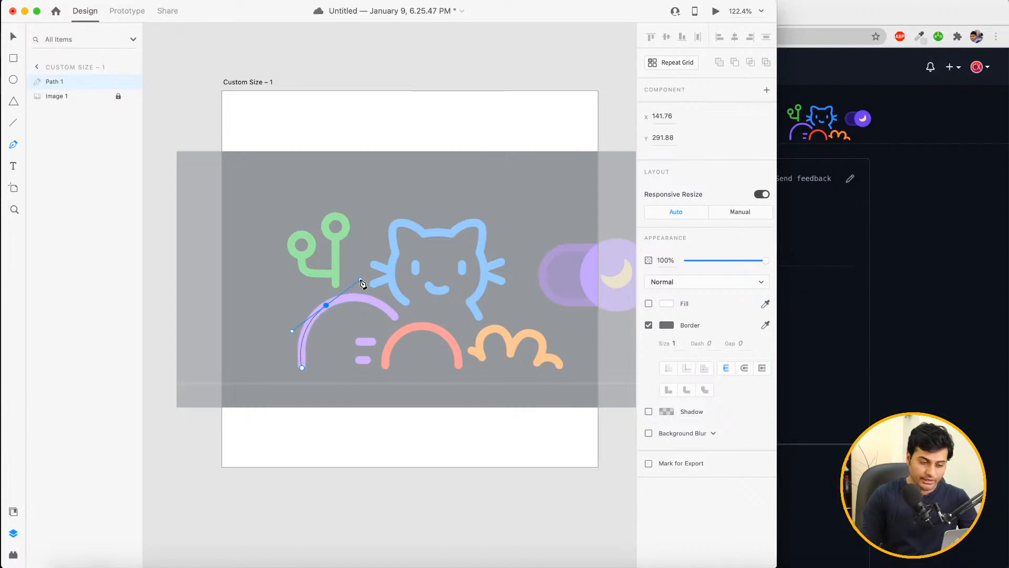
pyautogui.click(396, 318)
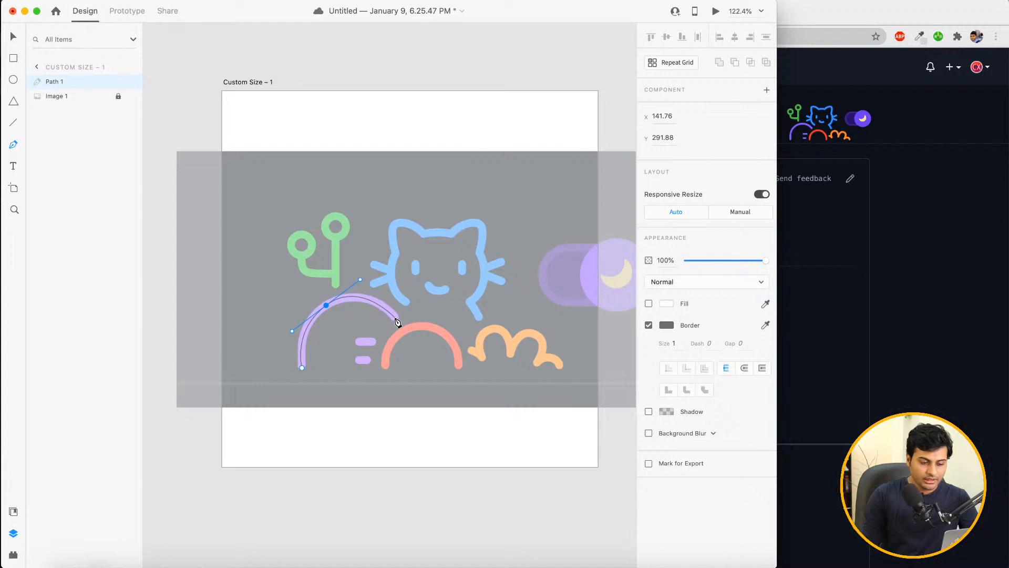
pyautogui.click(327, 304)
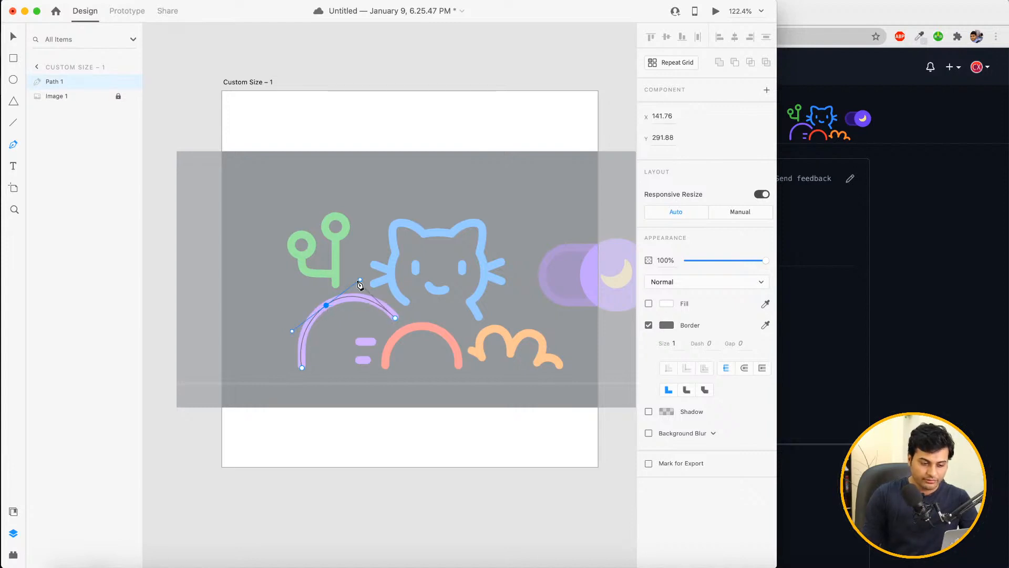
pyautogui.moveTo(361, 279); pyautogui.dragTo(361, 284)
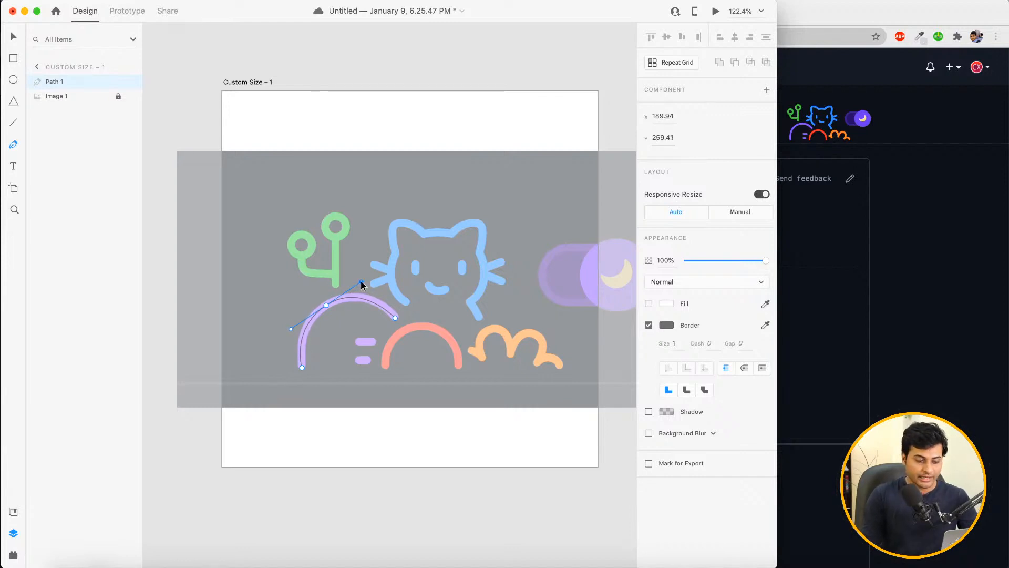
pyautogui.press('v')
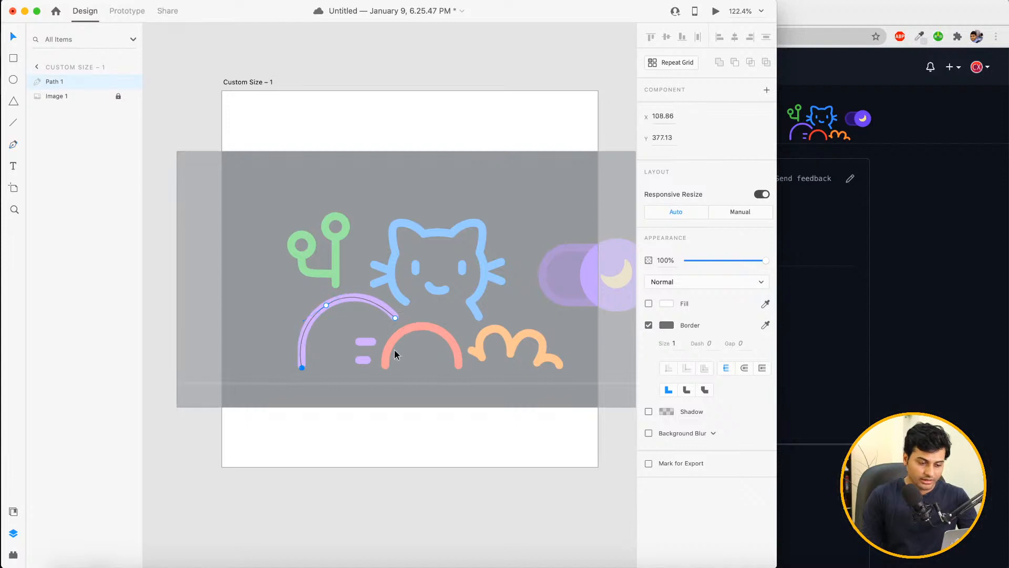
# Trace the two short purple dashes inside the arch as separate straight Pen paths, starting at about X 184, Y 342 and Y 367
pyautogui.press('p')
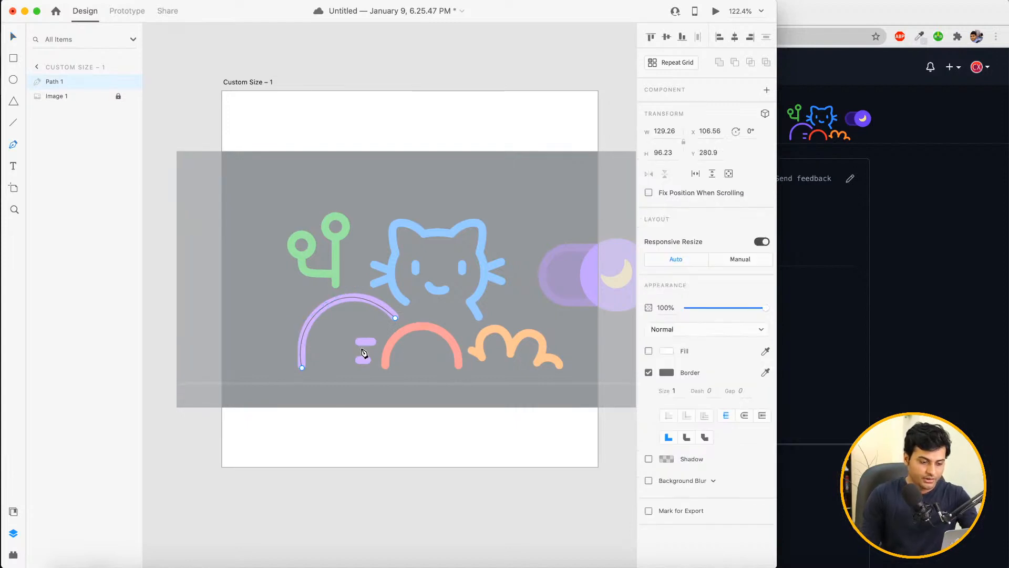
pyautogui.click(357, 342)
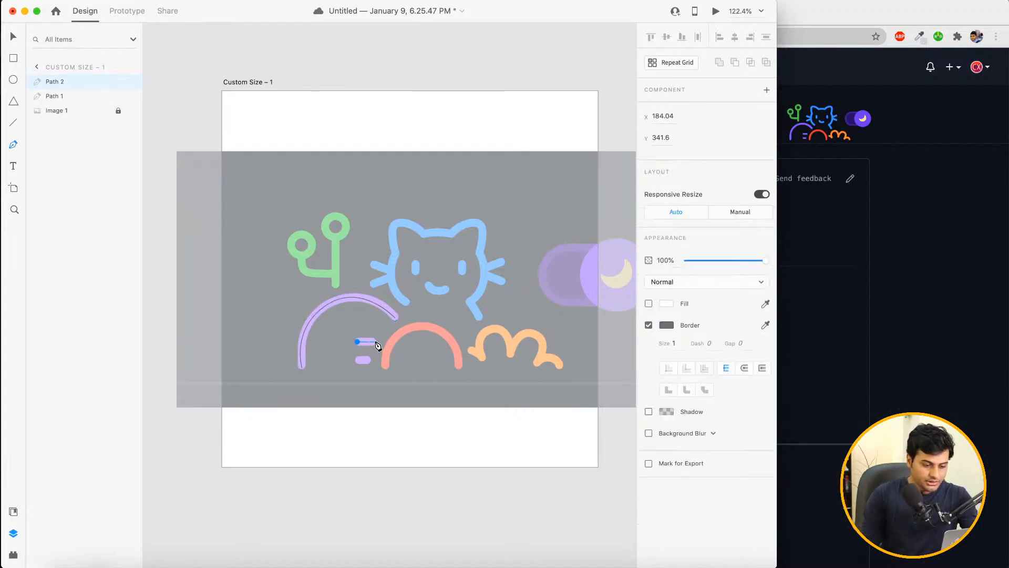
pyautogui.click(372, 341)
pyautogui.press('Escape')
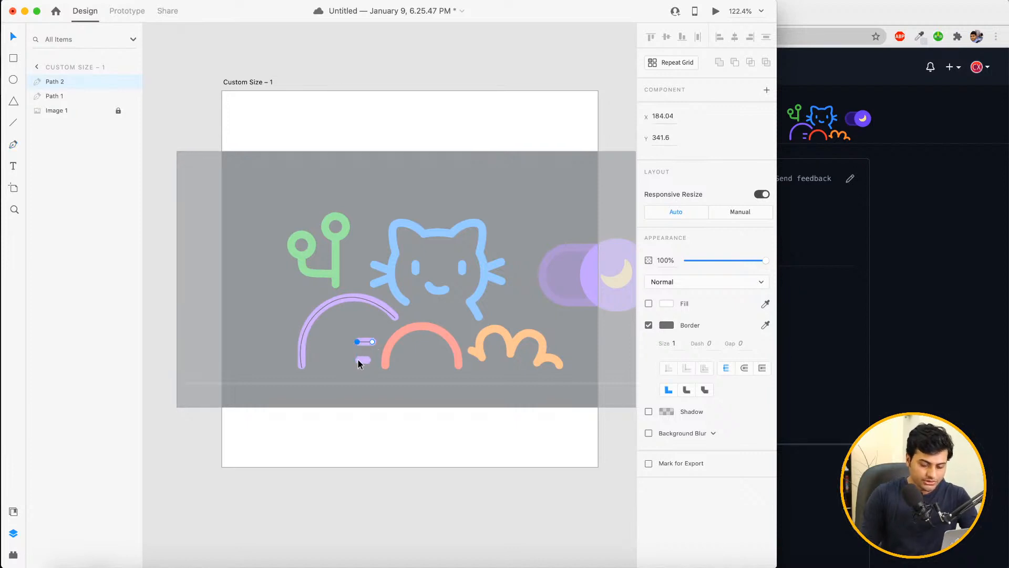
pyautogui.press('p')
pyautogui.click(358, 361)
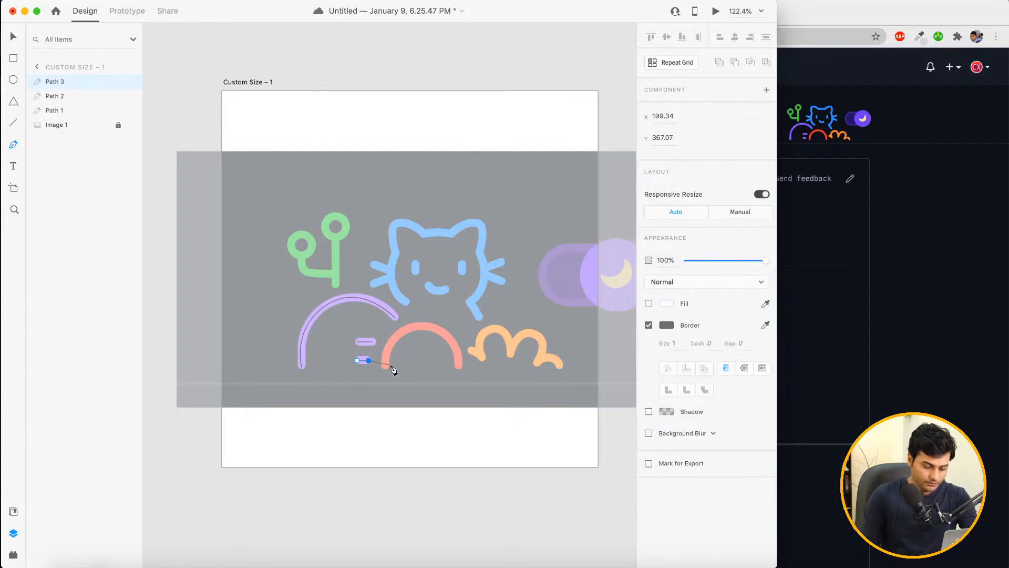
pyautogui.press('Escape')
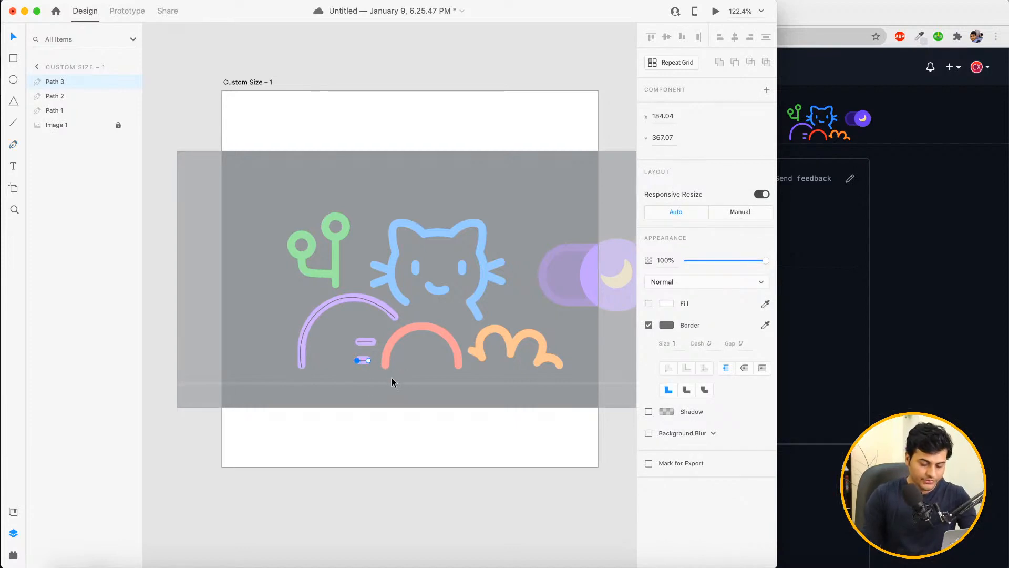
# Group the purple arch path with its two dash paths and deselect the group
pyautogui.click(364, 298)
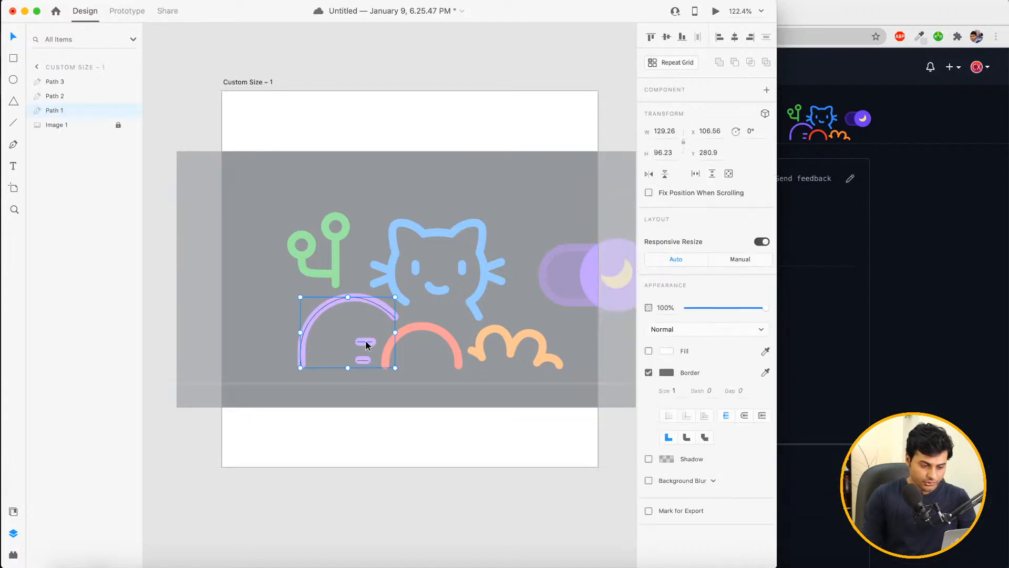
pyautogui.keyDown('shift'); pyautogui.click(366, 344); pyautogui.keyUp('shift')
pyautogui.keyDown('shift'); pyautogui.click(362, 360); pyautogui.keyUp('shift')
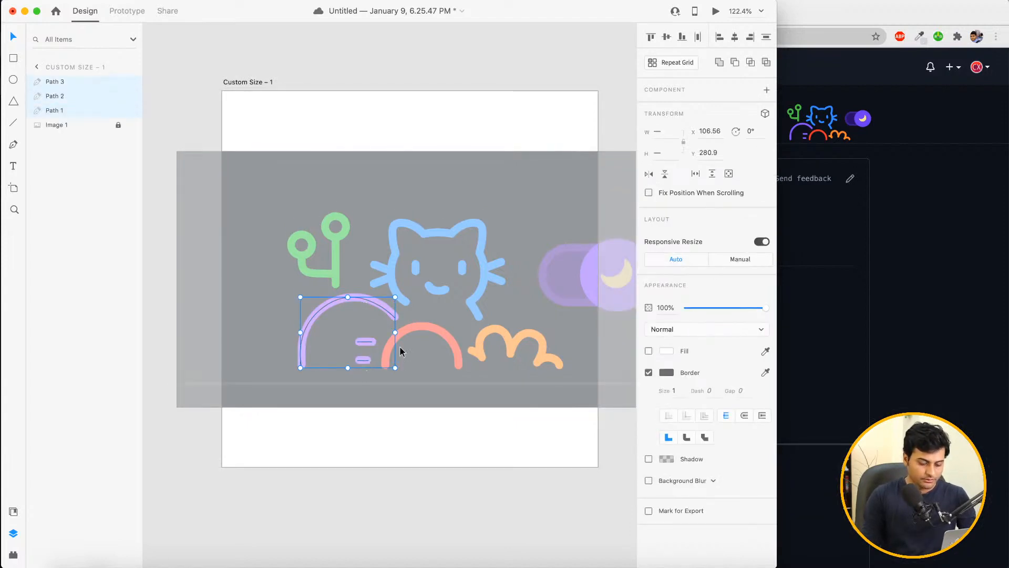
pyautogui.press('super+g')
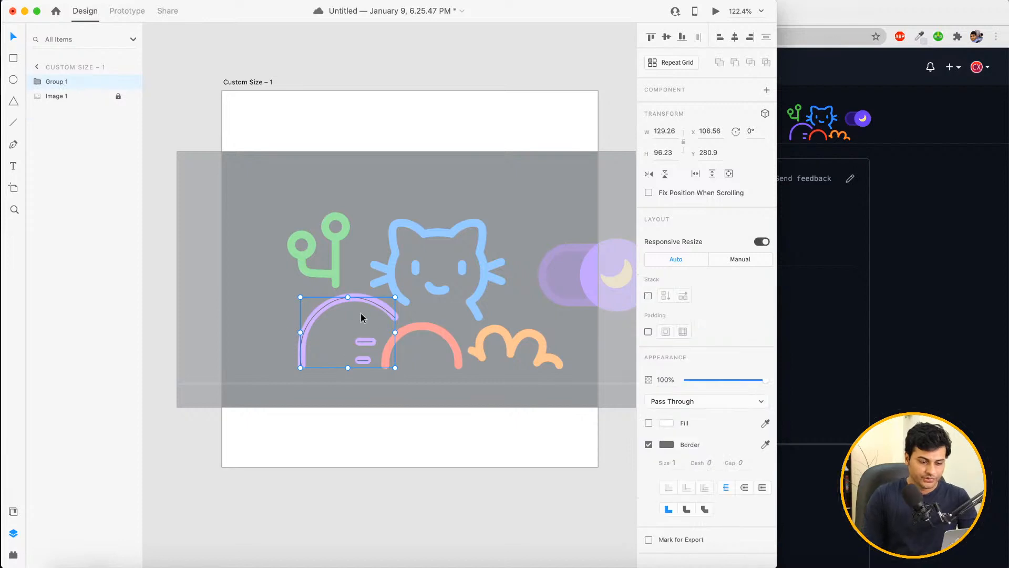
pyautogui.click(364, 489)
# Trace the red arch with a three-point curved Pen path about 99 wide, with both ends at about Y 377
pyautogui.press('p')
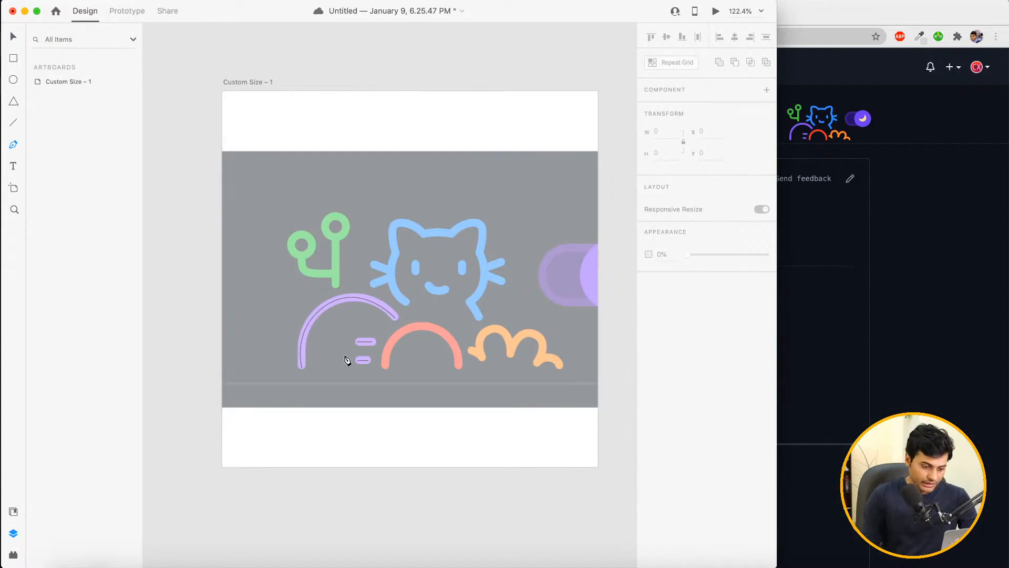
pyautogui.click(386, 368)
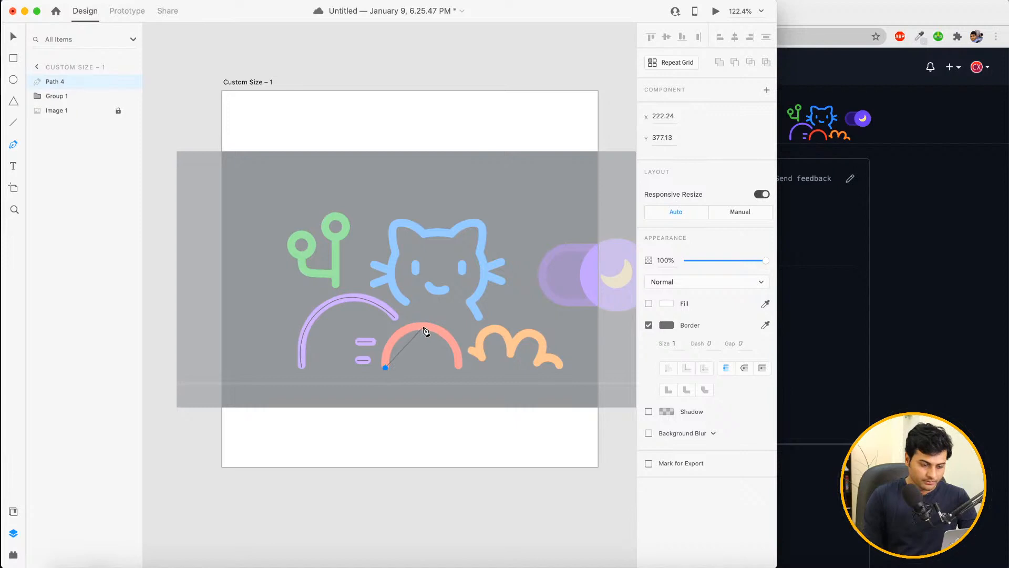
pyautogui.moveTo(423, 327); pyautogui.dragTo(463, 330)
pyautogui.scroll(-1, 465, 336)
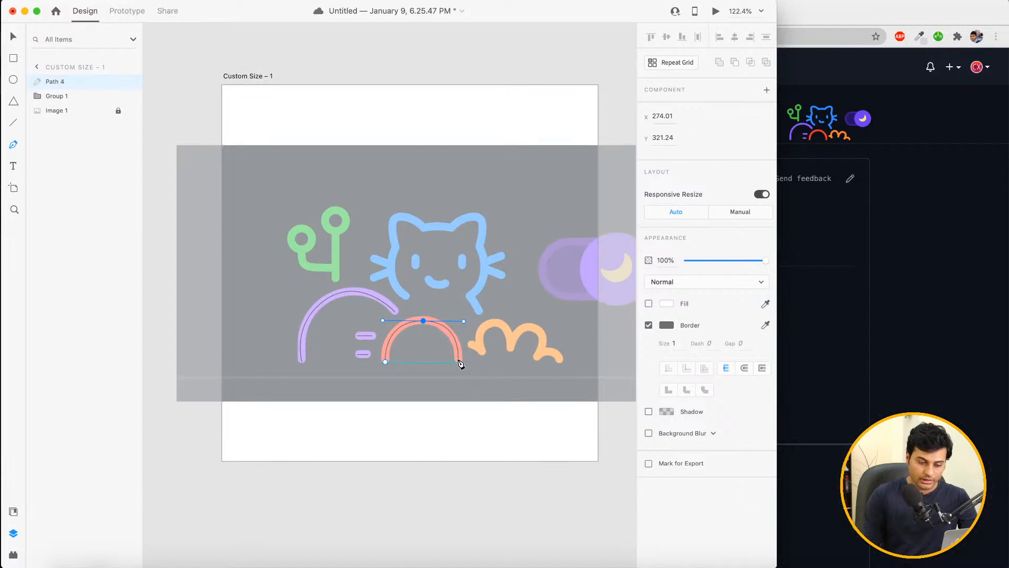
pyautogui.scroll(1, 460, 364)
pyautogui.click(458, 362)
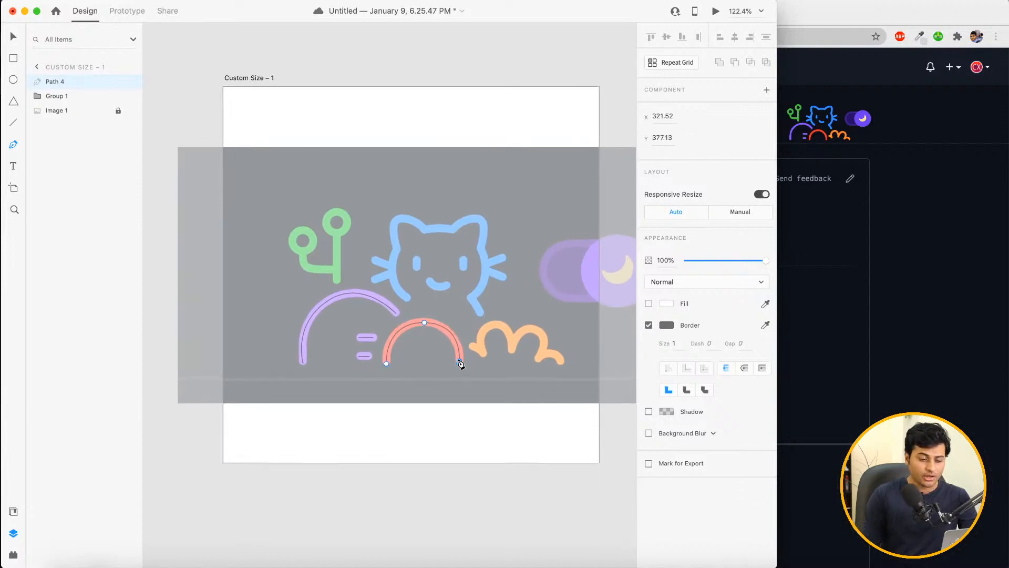
pyautogui.press('Escape')
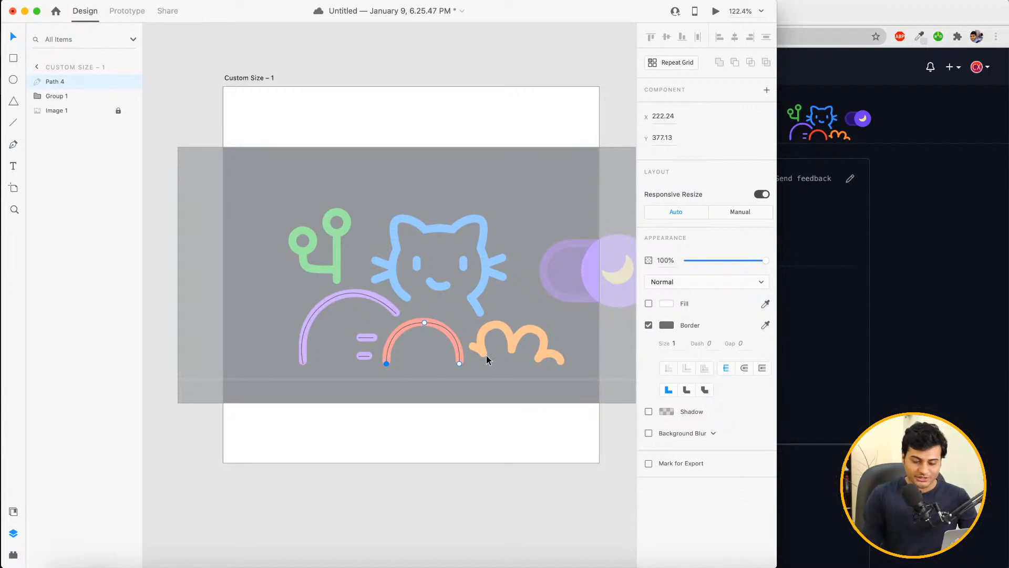
# Move the red arch's peak point to about X 272, Y 321 and shorten its curve handles slightly
pyautogui.click(424, 321)
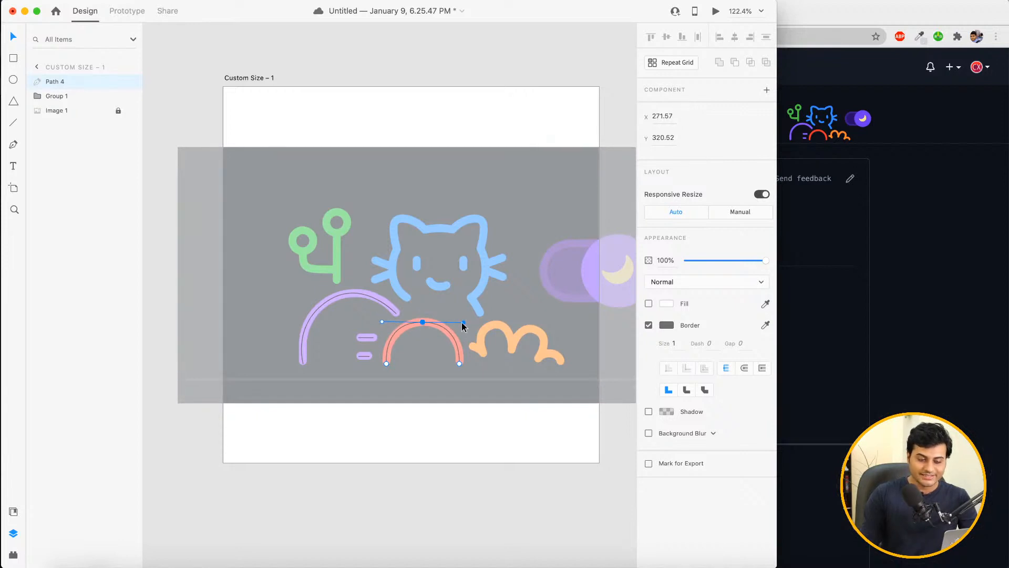
pyautogui.moveTo(462, 322); pyautogui.dragTo(460, 322)
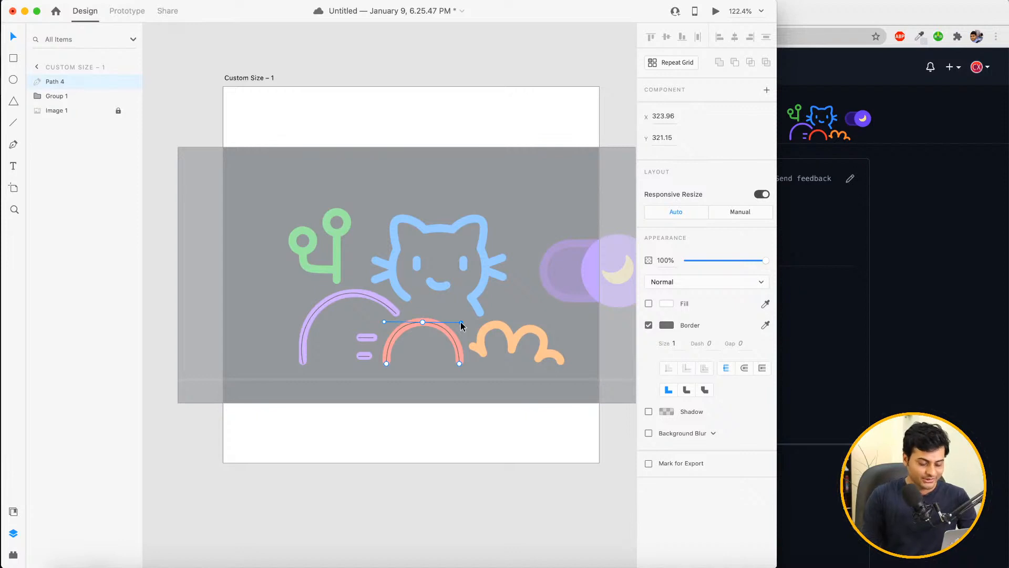
pyautogui.press('Escape')
# Trace the orange cloud-like bumps with one continuous Pen path from about X 338, Y 353 to X 458, Y 367
pyautogui.press('p')
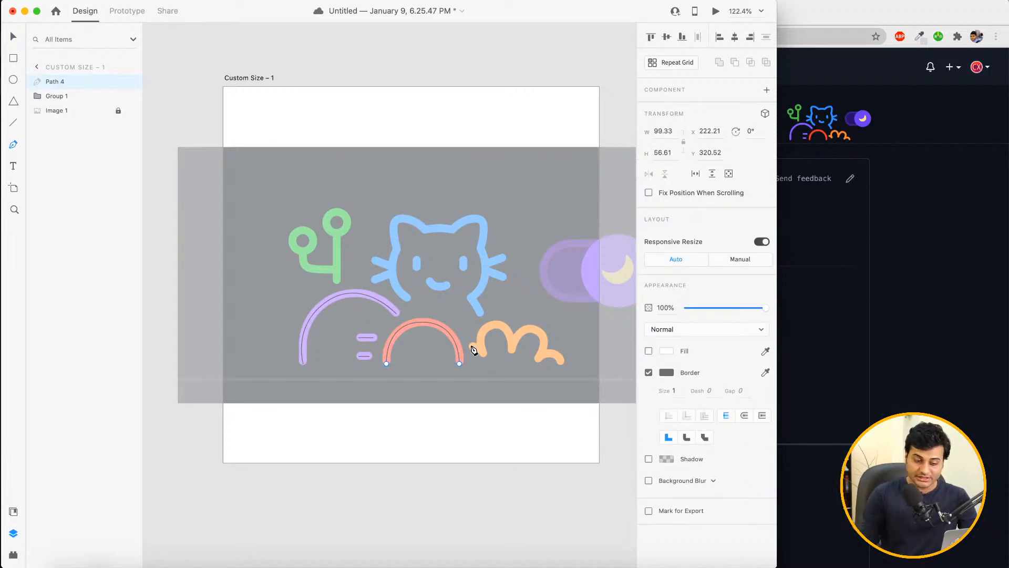
pyautogui.click(472, 346)
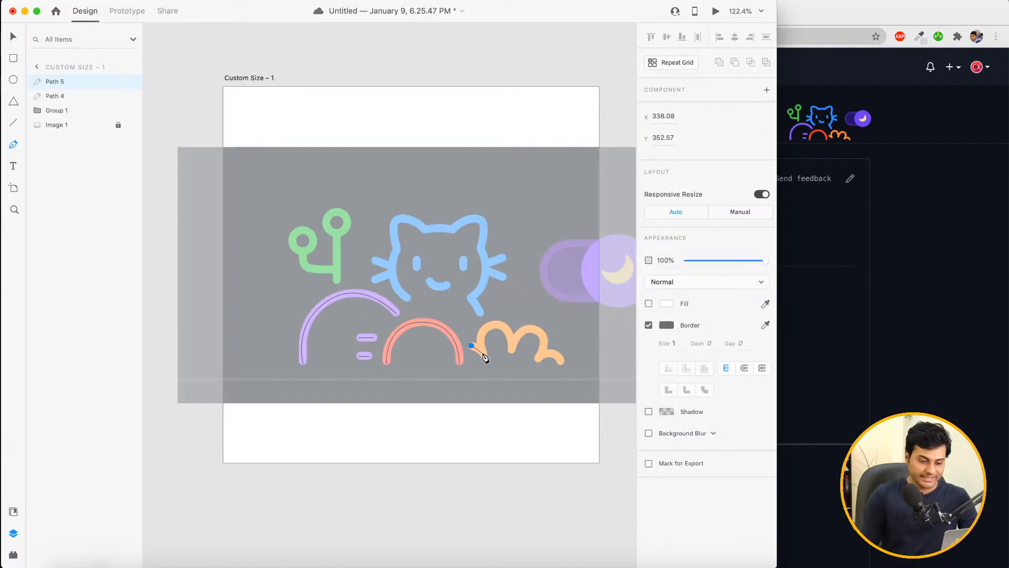
pyautogui.click(482, 354)
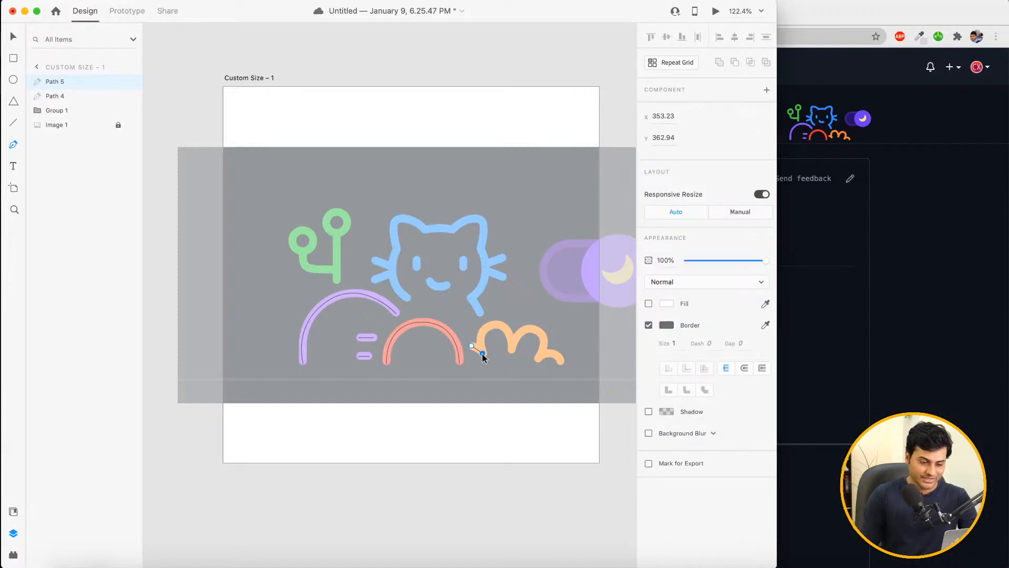
pyautogui.click(494, 325)
pyautogui.moveTo(495, 328); pyautogui.dragTo(516, 325)
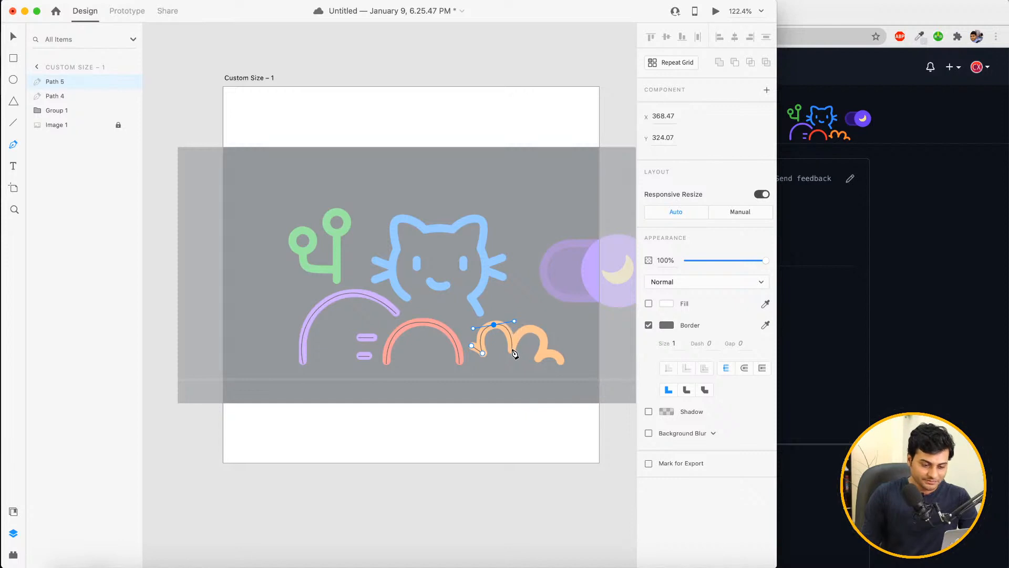
pyautogui.moveTo(512, 350); pyautogui.dragTo(560, 357)
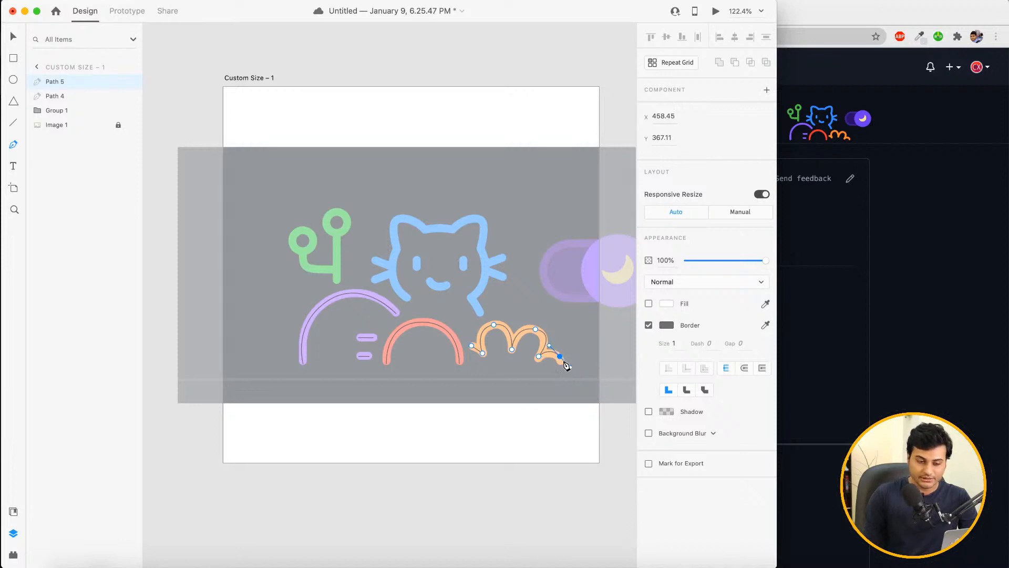
# Refine the curve handles at the orange path's end point and second bump to fit the outline, and finish the path
pyautogui.click(569, 367)
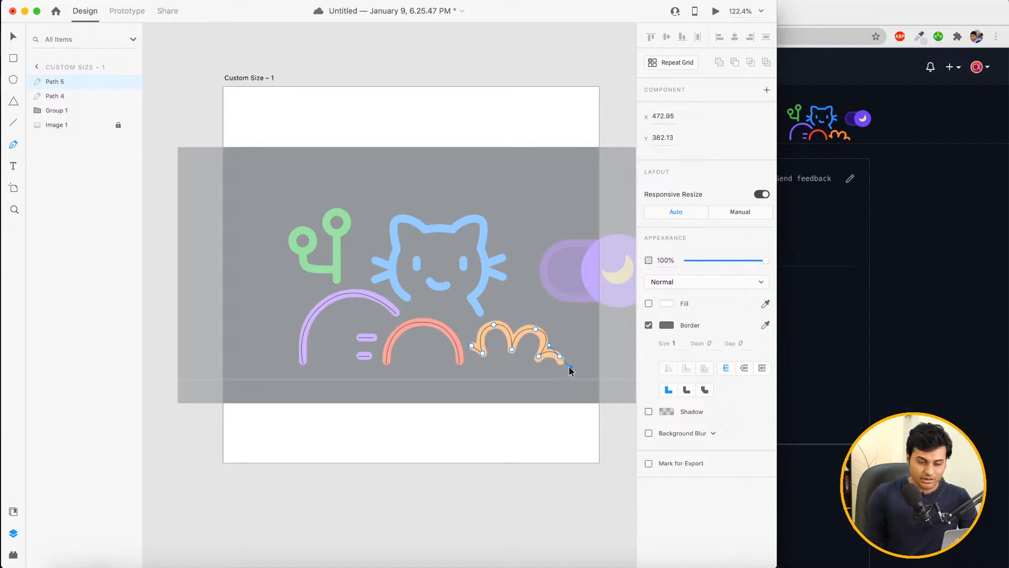
pyautogui.moveTo(570, 367); pyautogui.dragTo(567, 366)
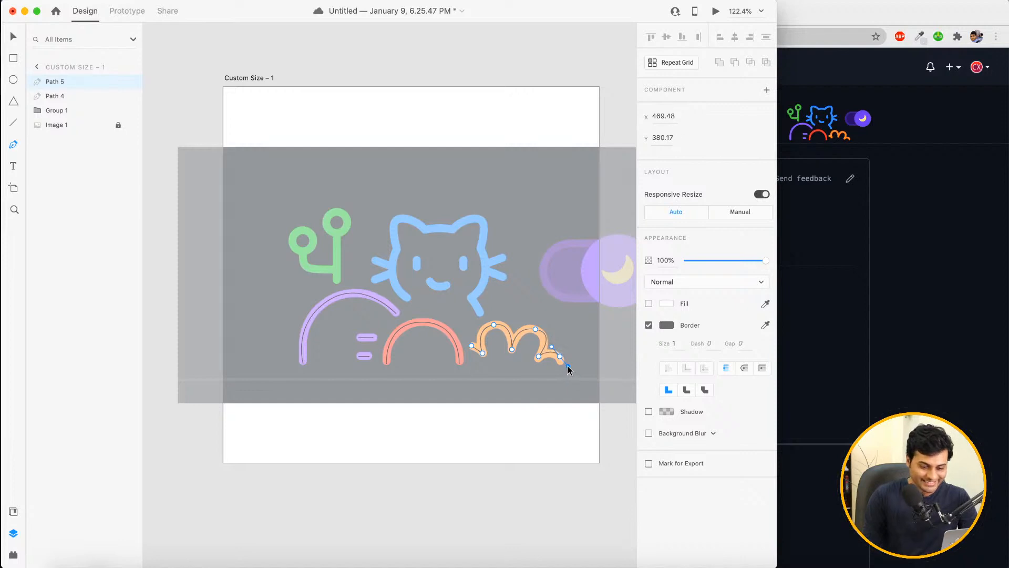
pyautogui.click(534, 330)
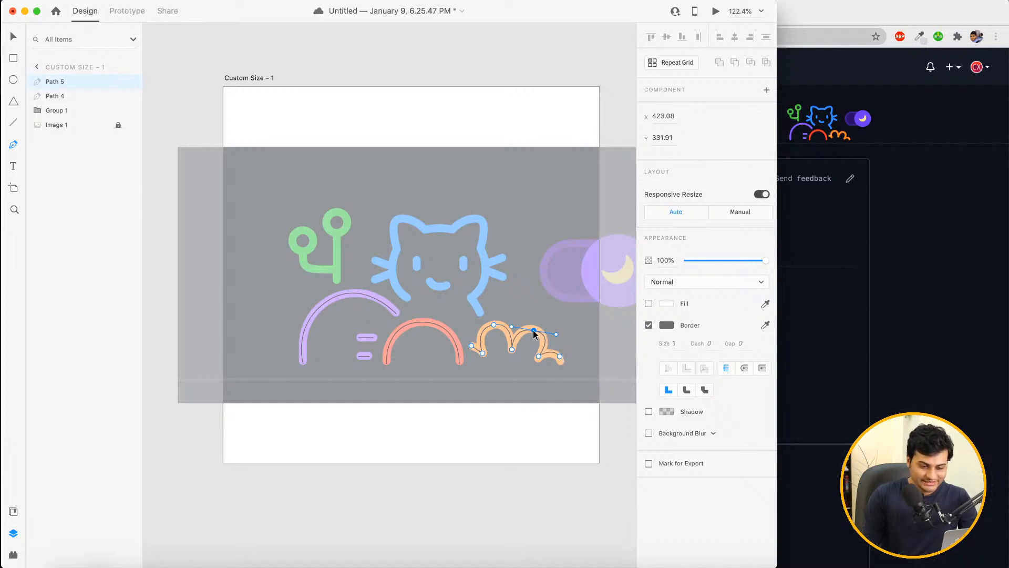
pyautogui.moveTo(533, 332); pyautogui.dragTo(554, 335)
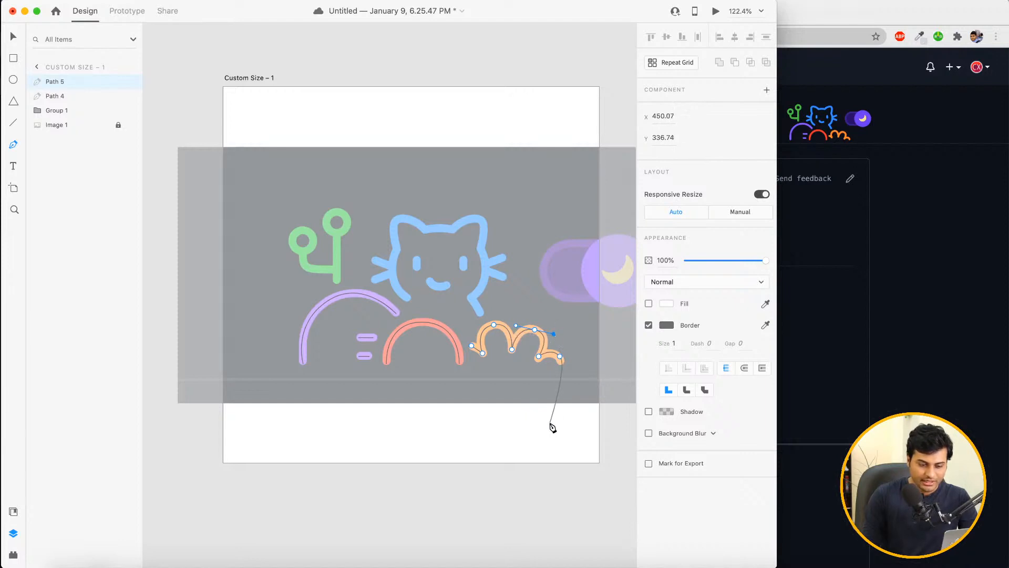
pyautogui.press('Escape')
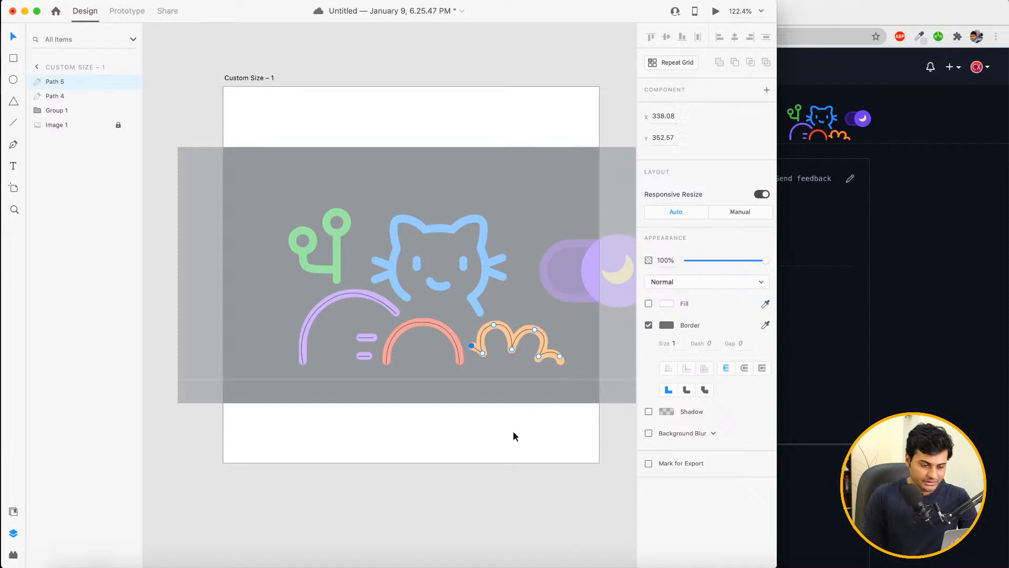
pyautogui.press('Escape')
pyautogui.click(445, 335)
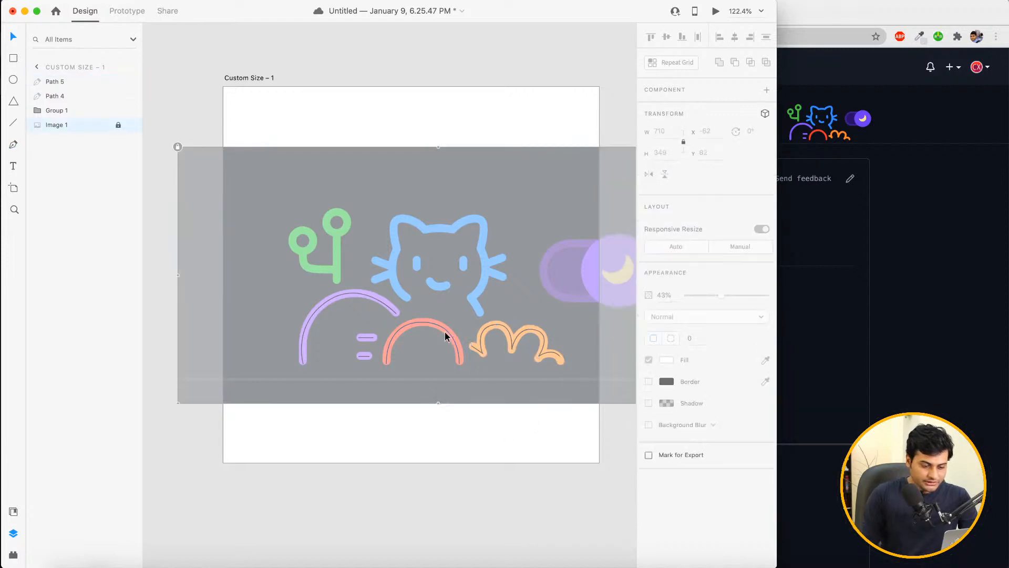
# Trace the green branch's vertical stem with a straight Pen path about 65 long at X 154, from about Y 264 to Y 199
pyautogui.click(541, 338)
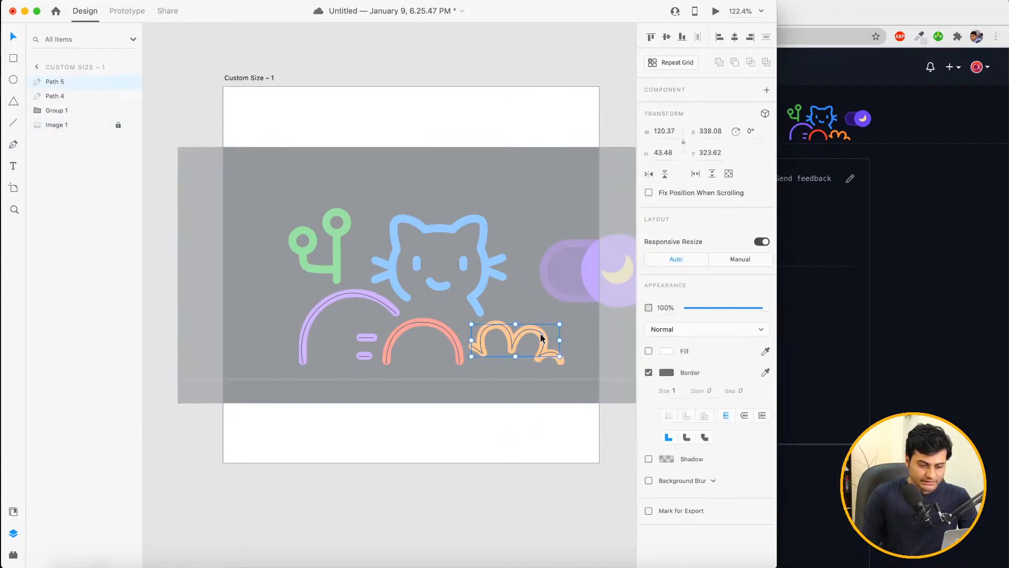
pyautogui.click(497, 464)
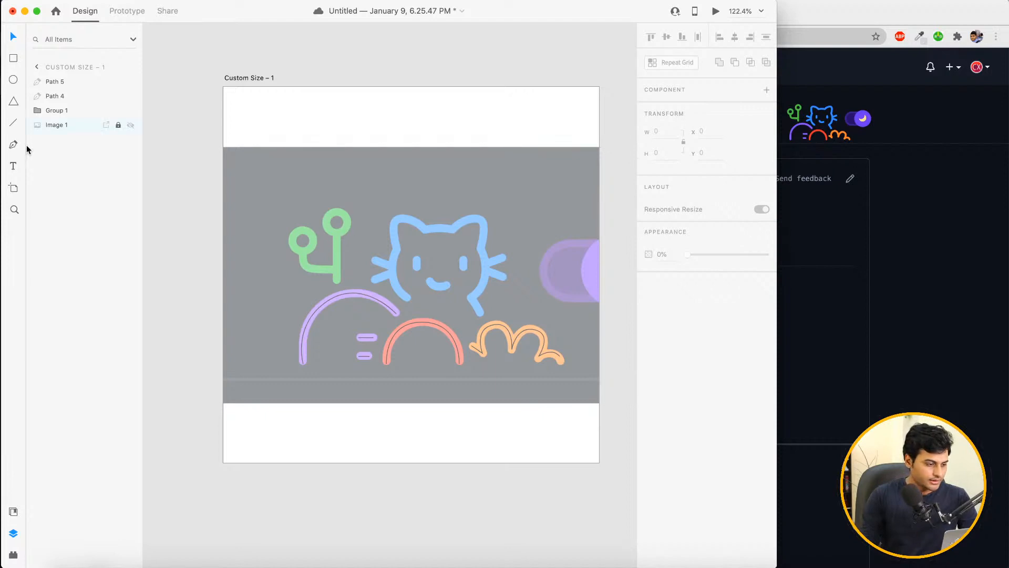
pyautogui.click(13, 144)
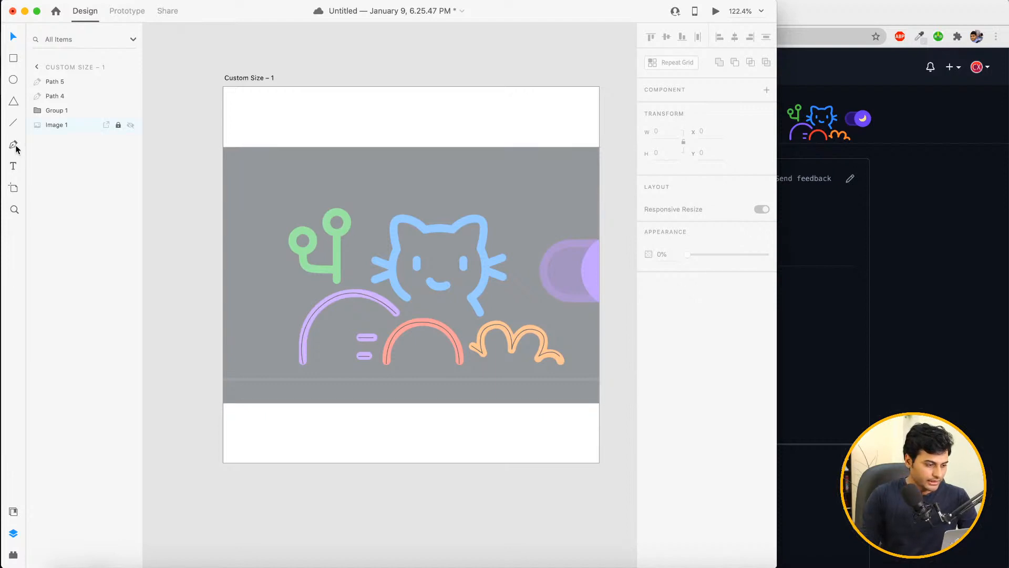
pyautogui.click(336, 281)
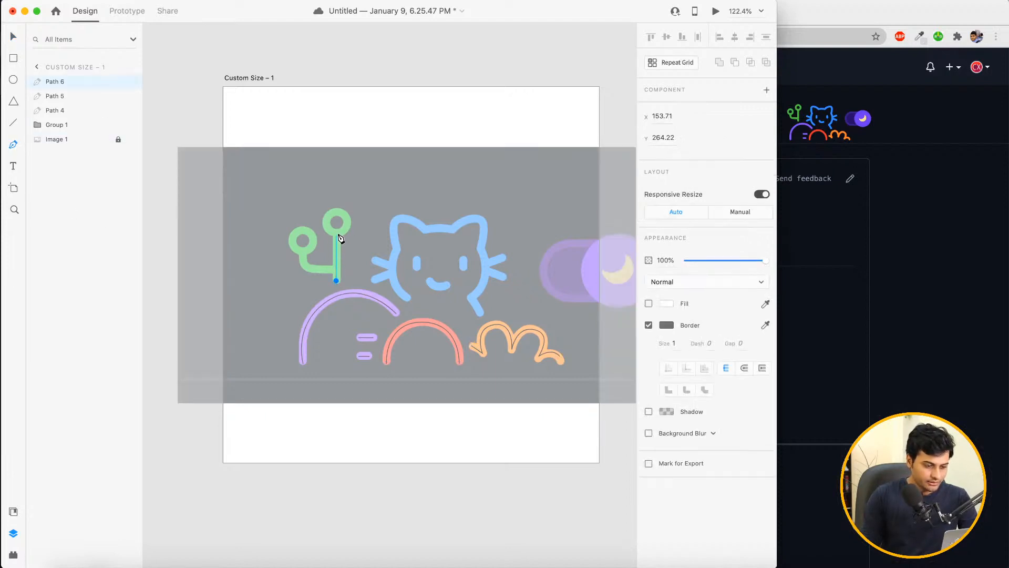
pyautogui.click(336, 233)
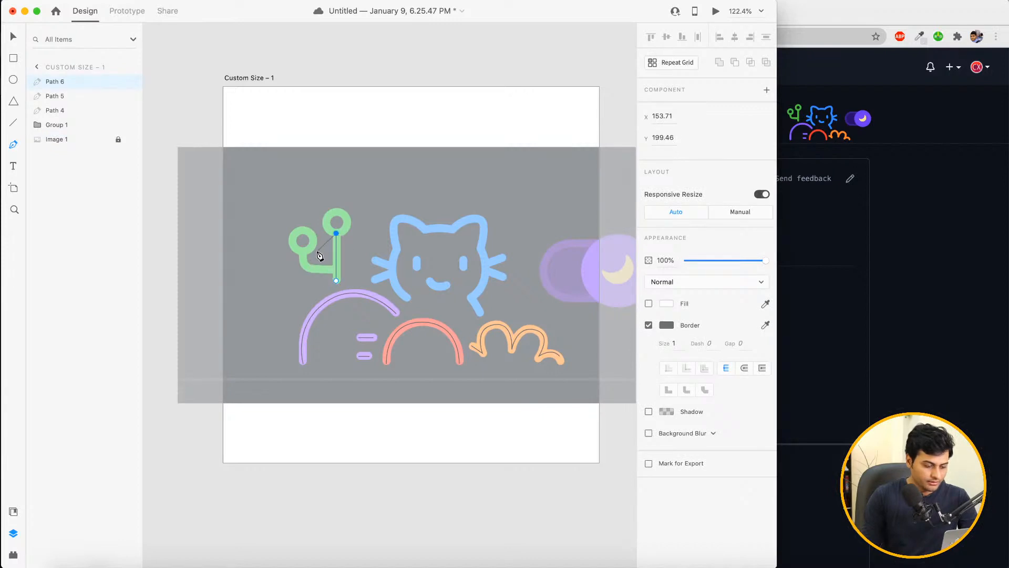
pyautogui.press('Escape')
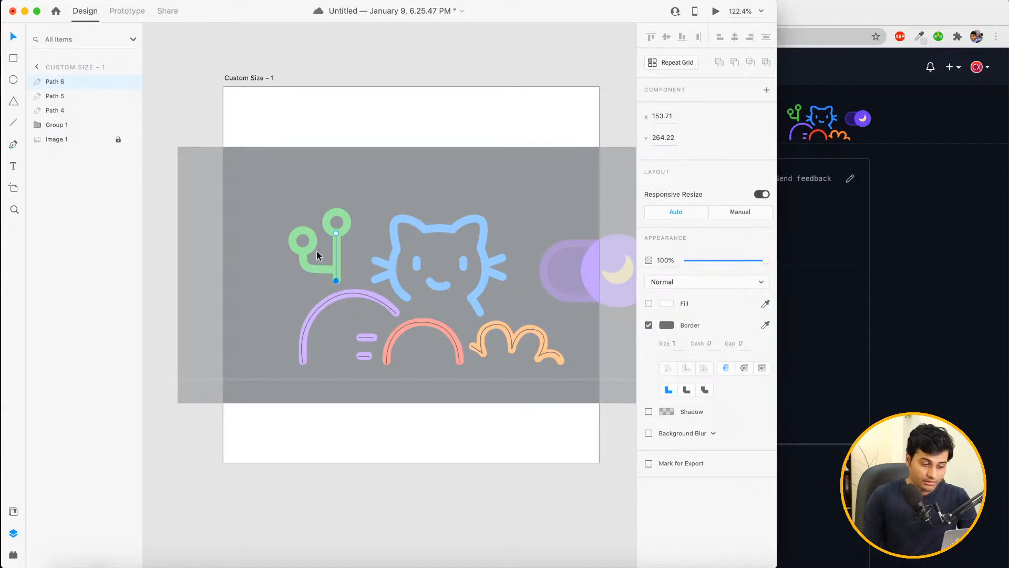
pyautogui.click(337, 271)
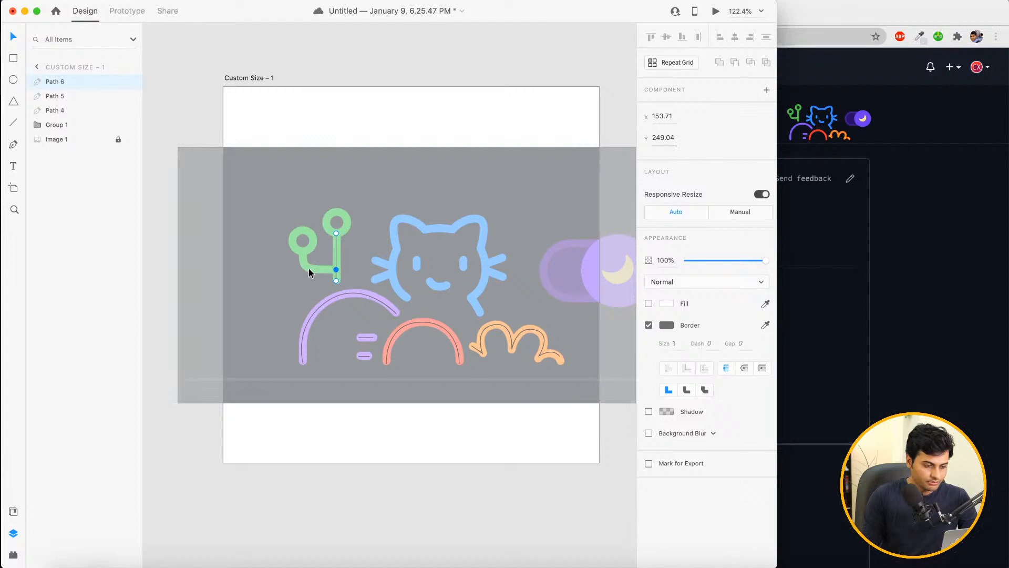
pyautogui.press('Escape')
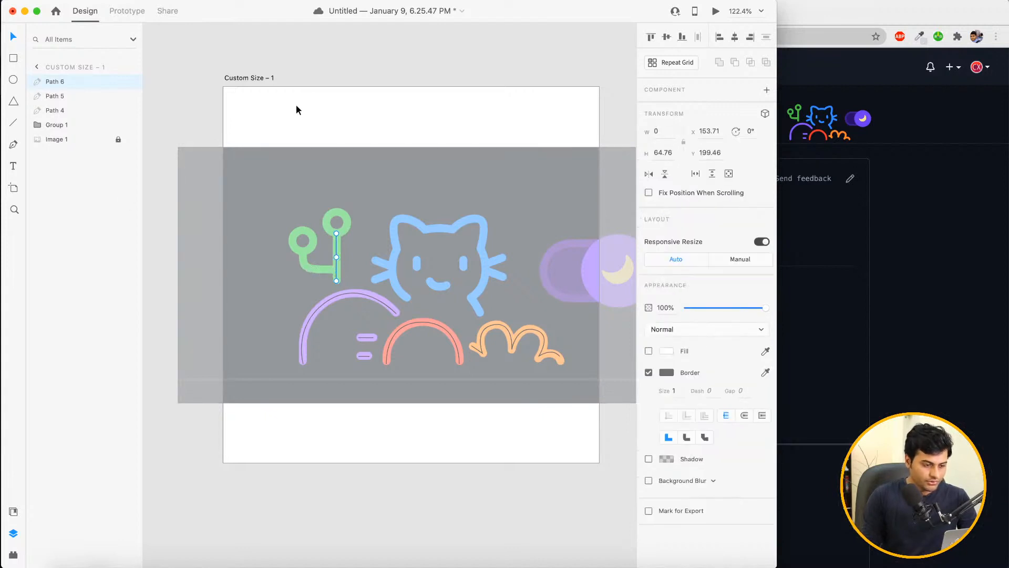
pyautogui.click(312, 92)
# Trace the green side branch with a Pen path about 46 × 26, from the stem at Y 249 around the rounded bend to the lower node
pyautogui.press('p')
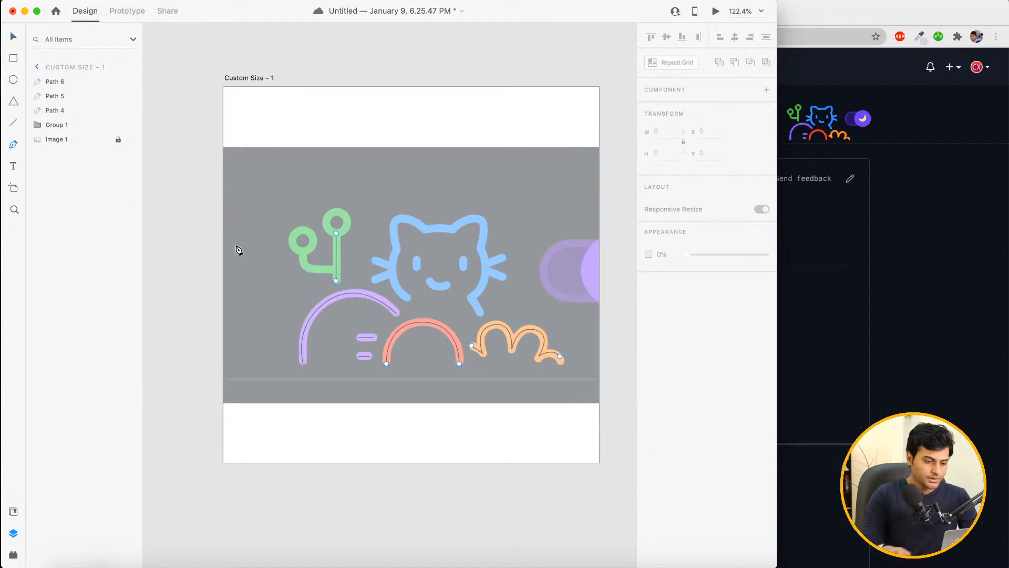
pyautogui.click(336, 271)
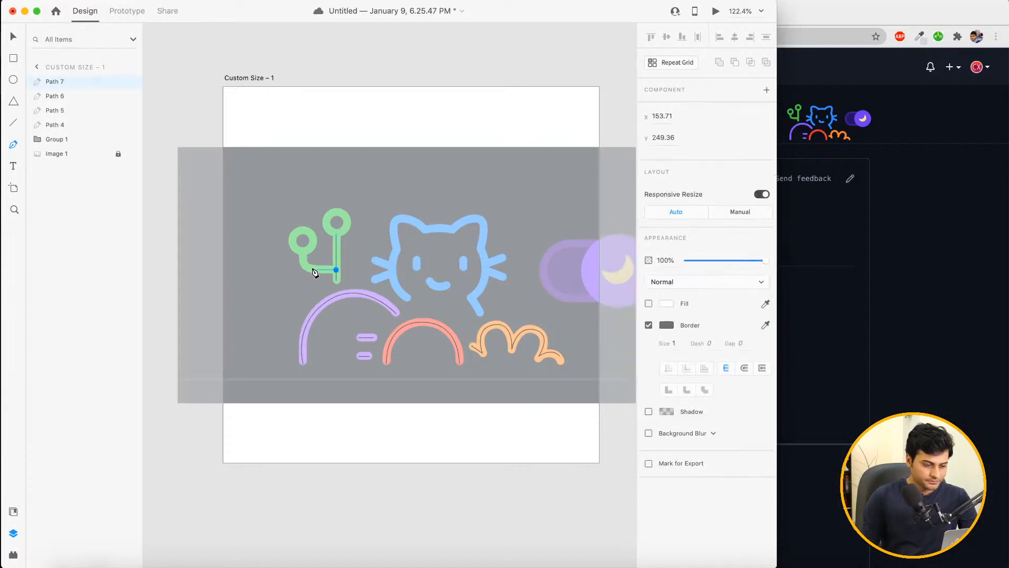
pyautogui.click(313, 270)
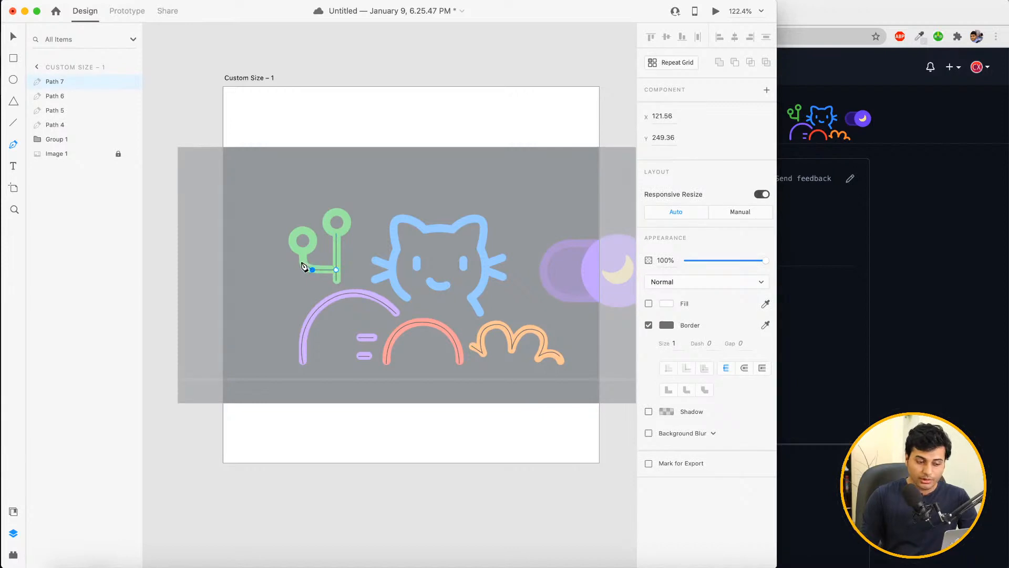
pyautogui.click(304, 264)
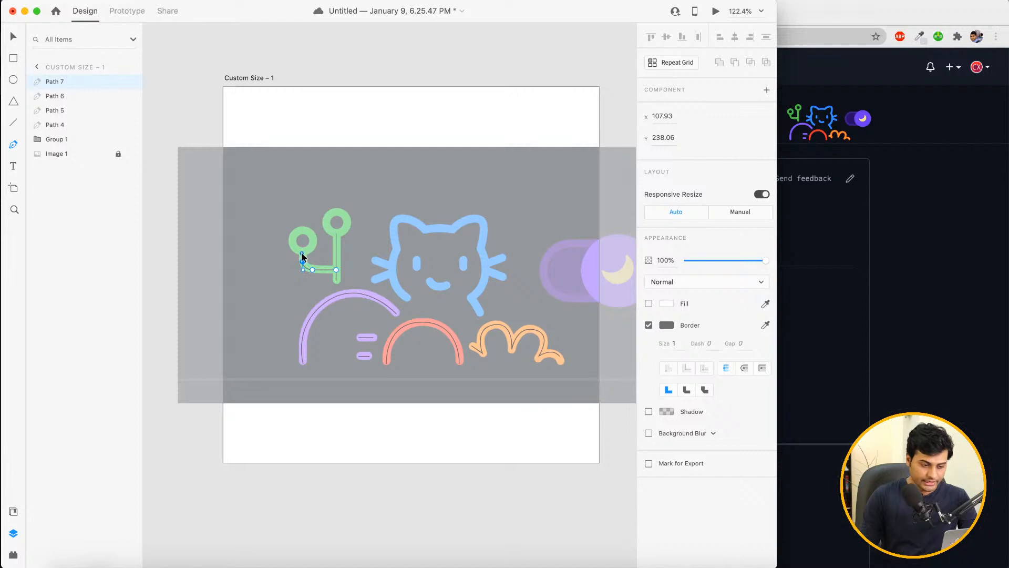
pyautogui.scroll(6, 304, 250)
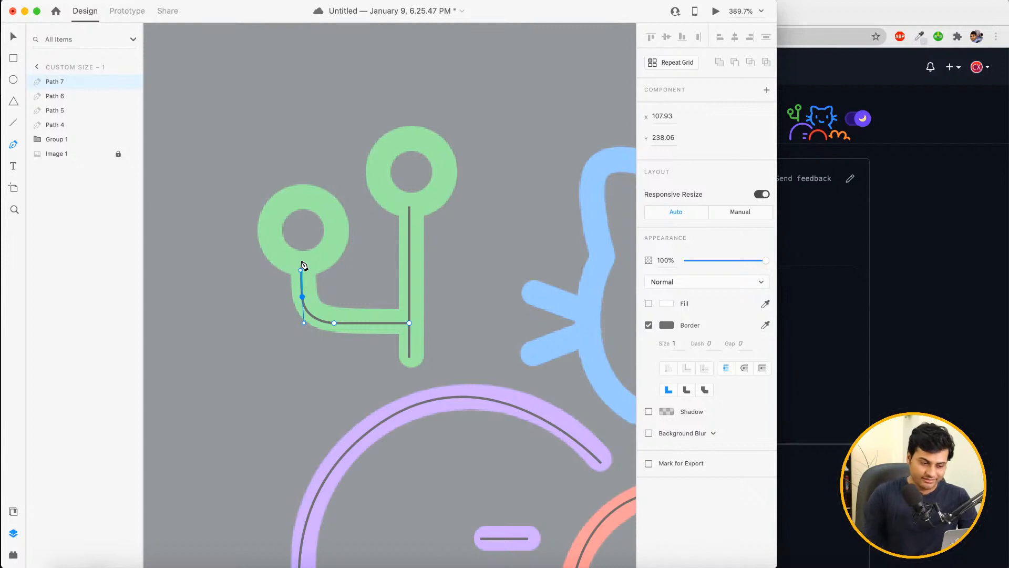
pyautogui.click(301, 261)
pyautogui.press('Escape')
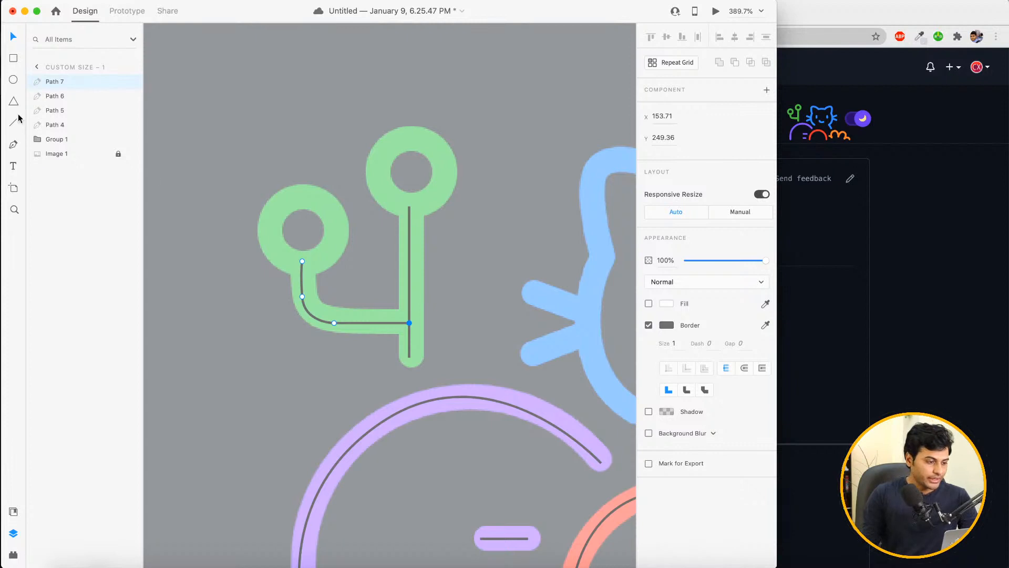
# Draw a 35 × 35 circle on the upper green node, remove its fill, and position it at X 136, Y 166
pyautogui.click(13, 79)
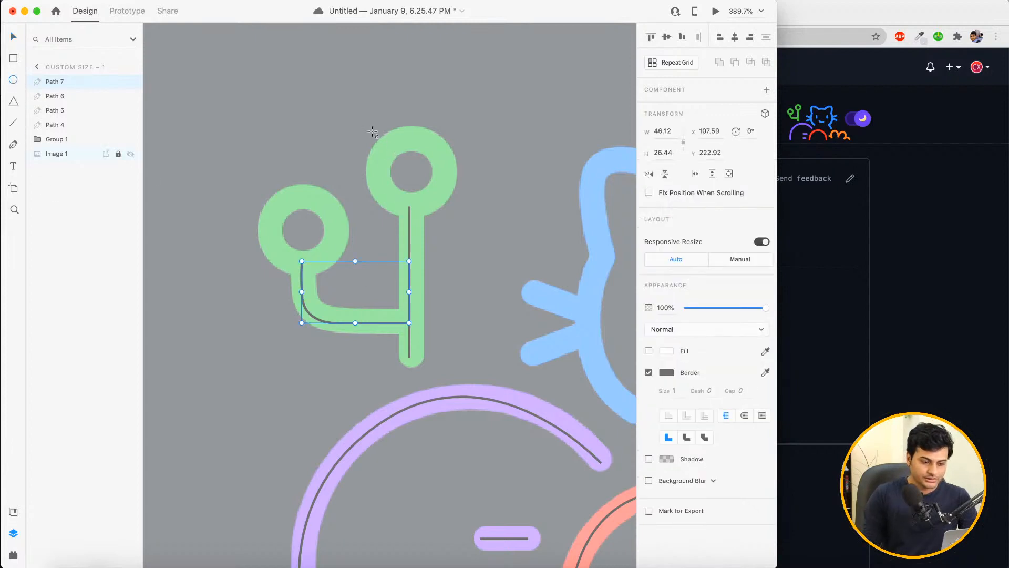
pyautogui.moveTo(372, 132)
pyautogui.mouseDown()
pyautogui.moveTo(439, 175)
pyautogui.moveTo(446, 204)
pyautogui.moveTo(485, 242)
pyautogui.moveTo(468, 405)
pyautogui.moveTo(446, 374)
pyautogui.moveTo(457, 224)
pyautogui.moveTo(435, 294)
pyautogui.moveTo(475, 346)
pyautogui.moveTo(478, 241)
pyautogui.moveTo(499, 237)
pyautogui.moveTo(447, 214)
pyautogui.moveTo(460, 211)
pyautogui.moveTo(448, 213)
pyautogui.moveTo(456, 213)
pyautogui.moveTo(420, 179)
pyautogui.moveTo(420, 189)
pyautogui.mouseUp()
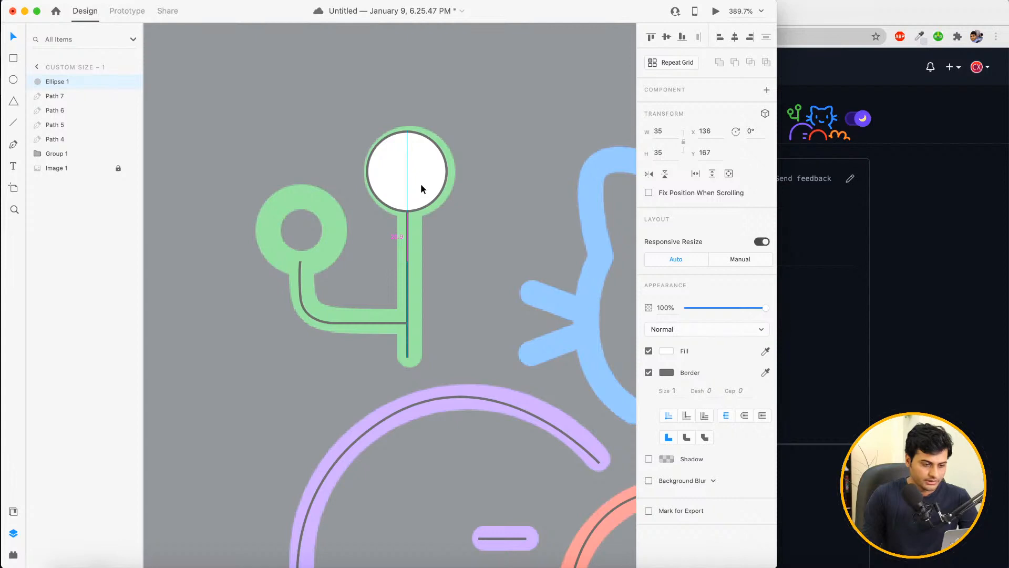
pyautogui.moveTo(421, 184); pyautogui.dragTo(421, 184)
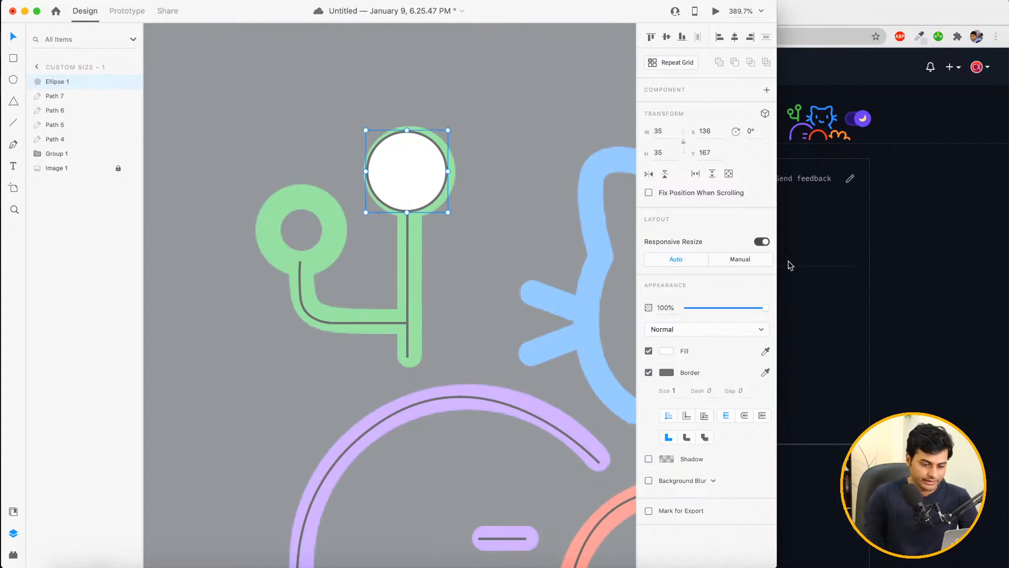
pyautogui.click(649, 351)
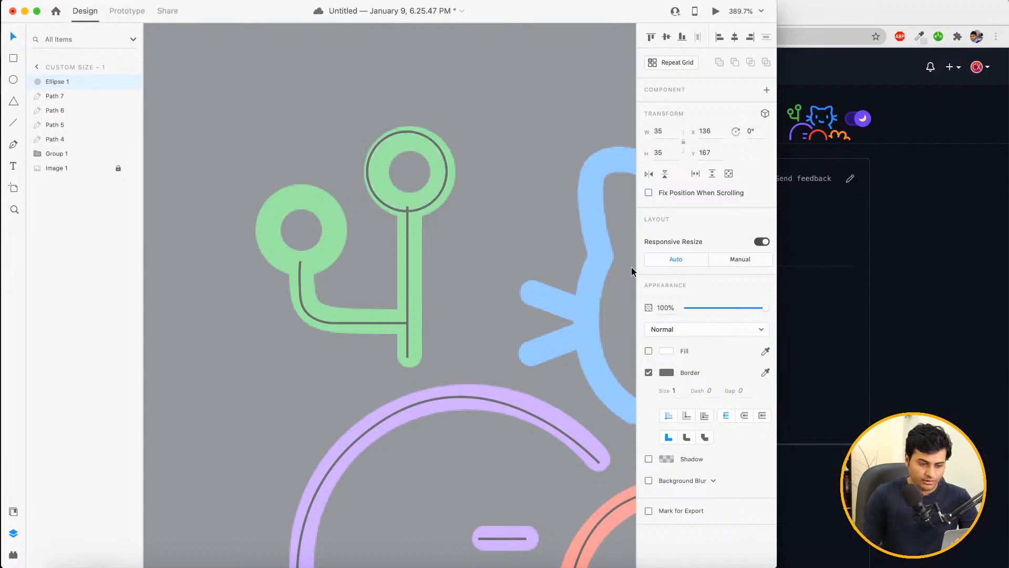
pyautogui.click(423, 141)
pyautogui.moveTo(427, 136); pyautogui.dragTo(428, 136)
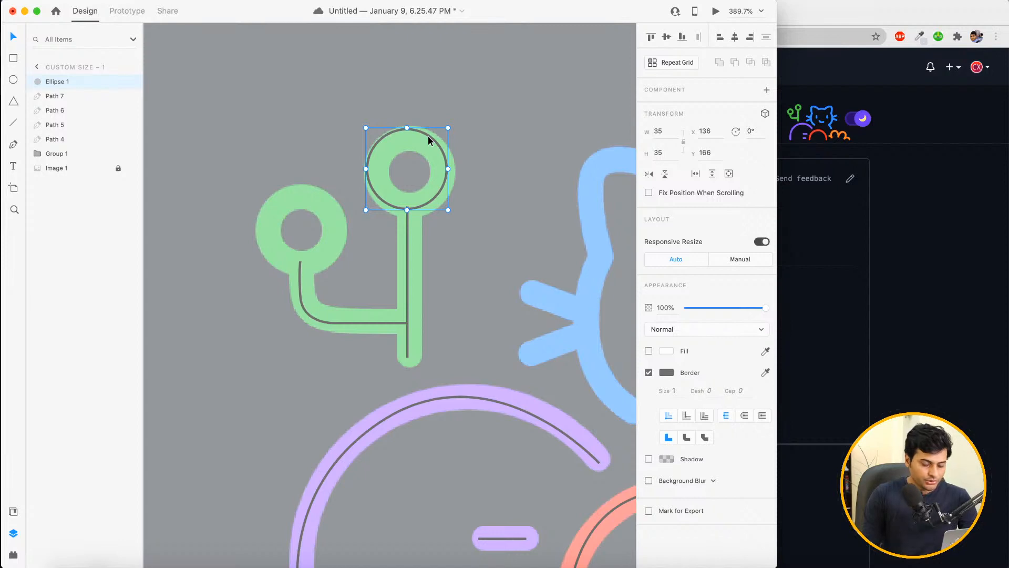
# Duplicate the circle onto the lower green node and resize the copy to 28 × 28 at X 94, Y 195
pyautogui.press('super+d')
pyautogui.moveTo(428, 136); pyautogui.dragTo(320, 190)
pyautogui.moveTo(258, 178); pyautogui.dragTo(314, 200)
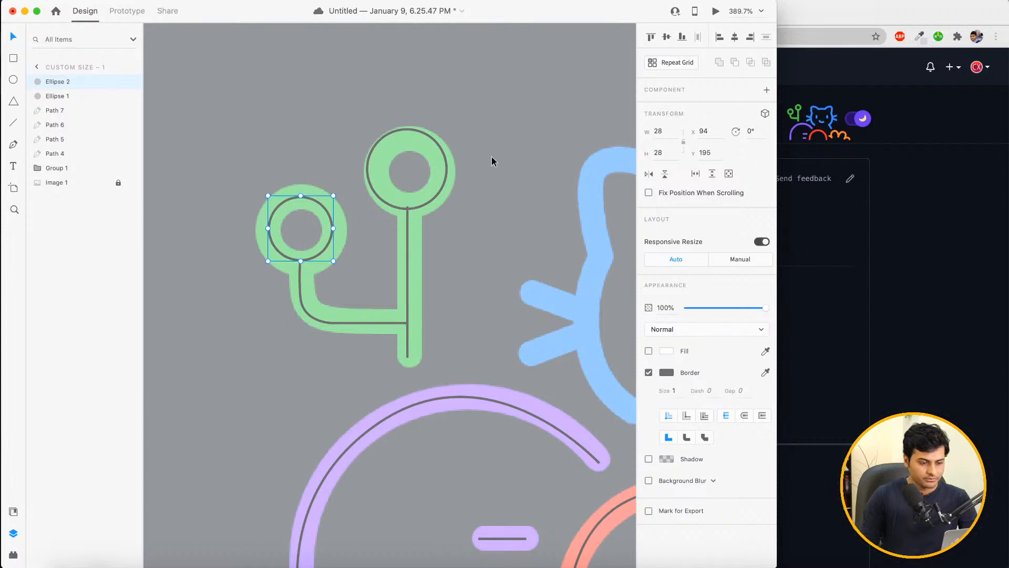
# Shrink the upper node's circle so its outline runs along the middle of the green ring
pyautogui.click(424, 148)
pyautogui.click(426, 134)
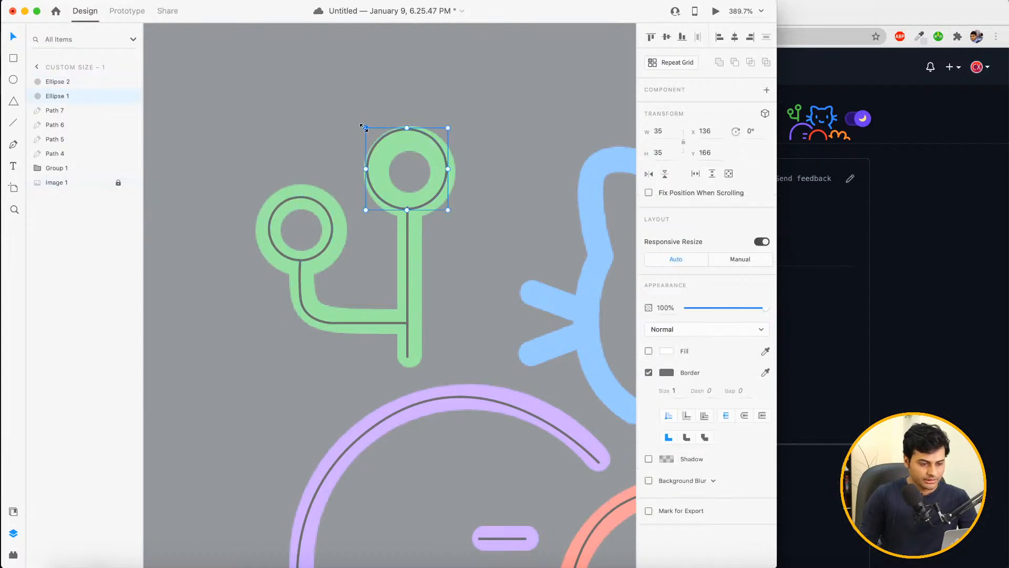
pyautogui.moveTo(366, 128); pyautogui.dragTo(370, 132)
pyautogui.click(511, 169)
# Start the cat's head Pen path at X 251, Y 287, curve it up the cheek to X 235, Y 223, and remove the outgoing handle
pyautogui.scroll(-3, 511, 168)
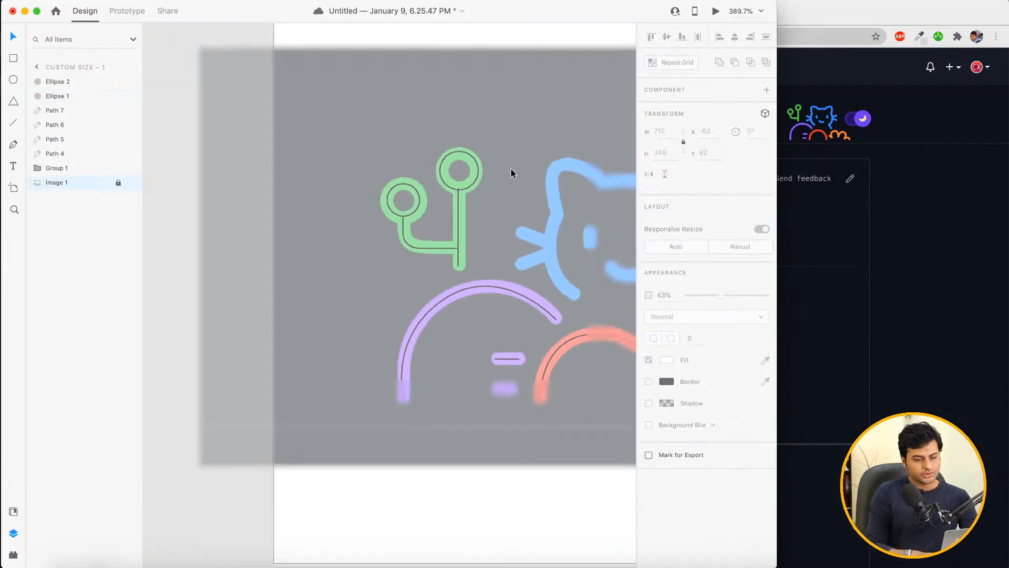
pyautogui.scroll(-5, 511, 172)
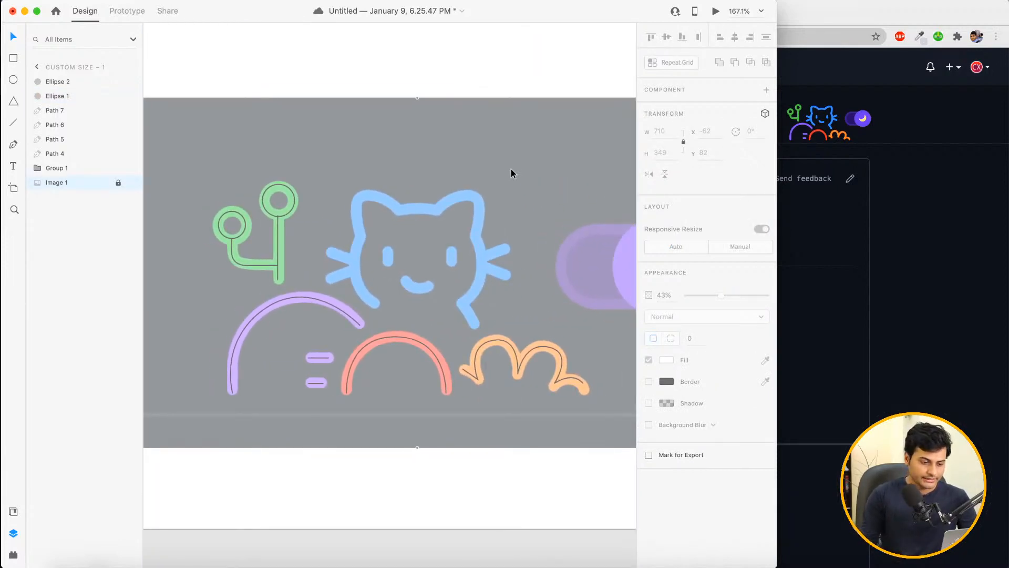
pyautogui.click(14, 147)
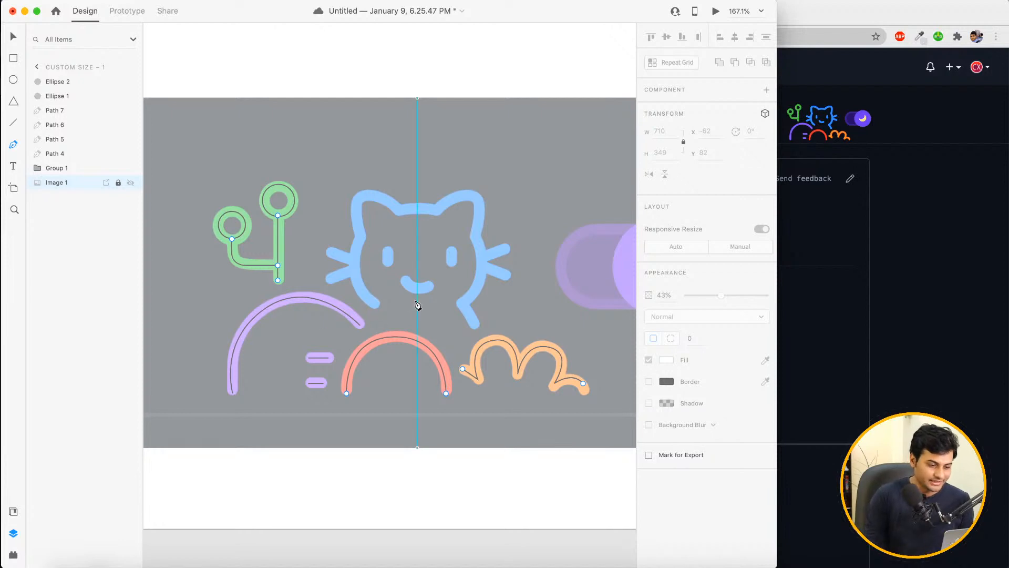
pyautogui.click(375, 303)
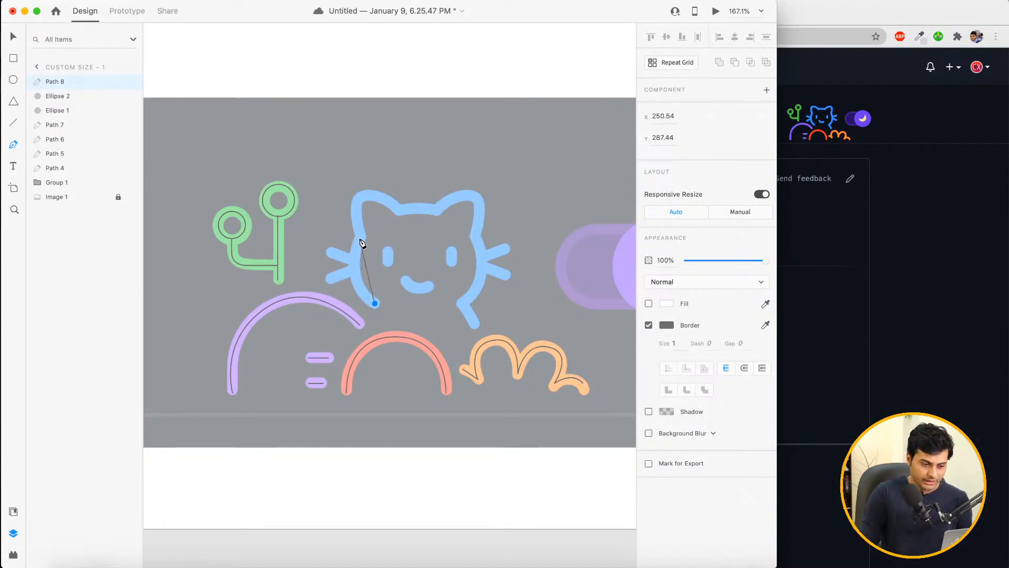
pyautogui.moveTo(359, 239); pyautogui.dragTo(376, 190)
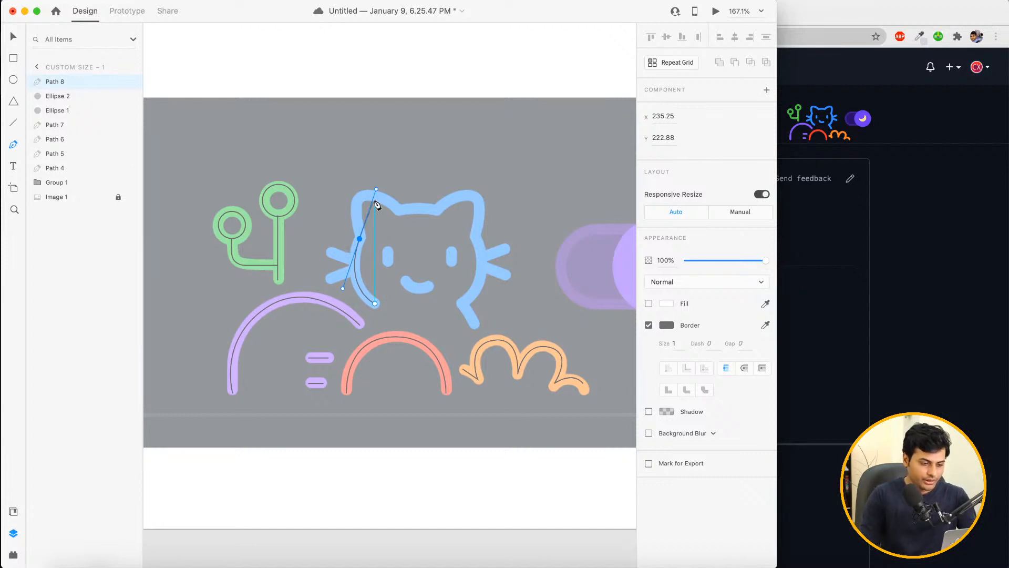
pyautogui.press('Escape')
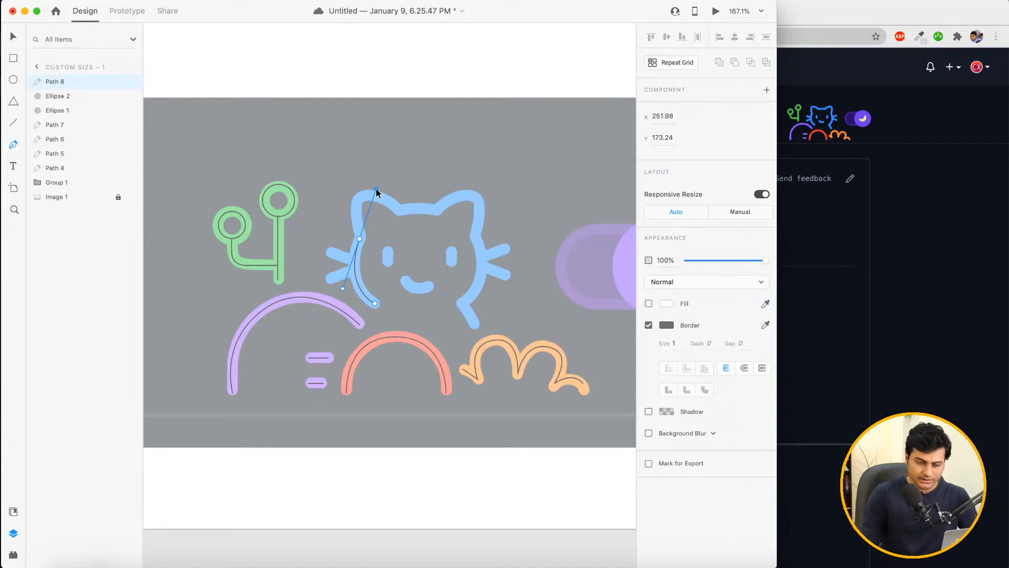
pyautogui.press('BackSpace')
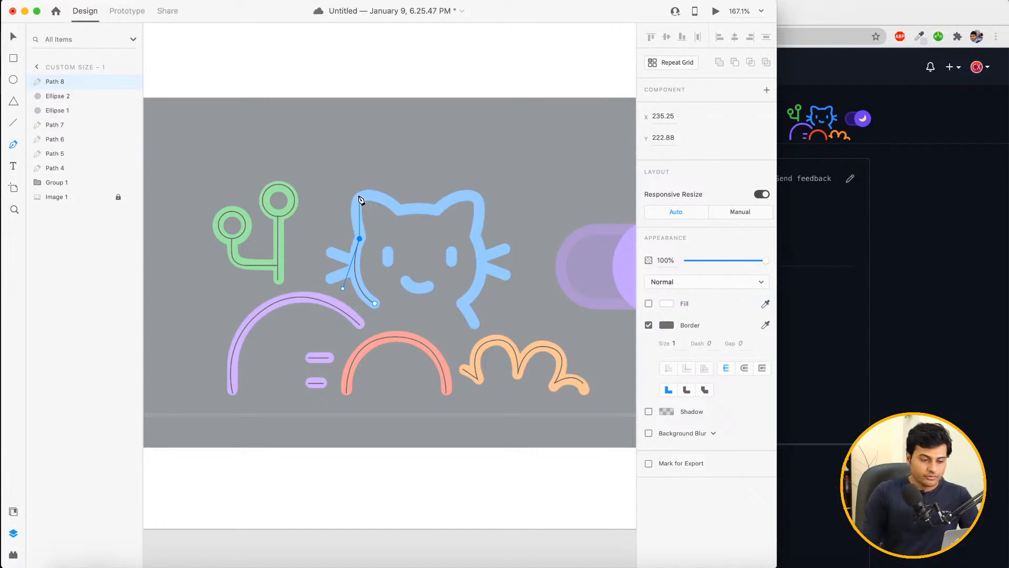
# Continue the cat path around the first ear to its inner base at X 274, Y 195, and remove that point's outgoing handle
pyautogui.moveTo(360, 197); pyautogui.dragTo(408, 223)
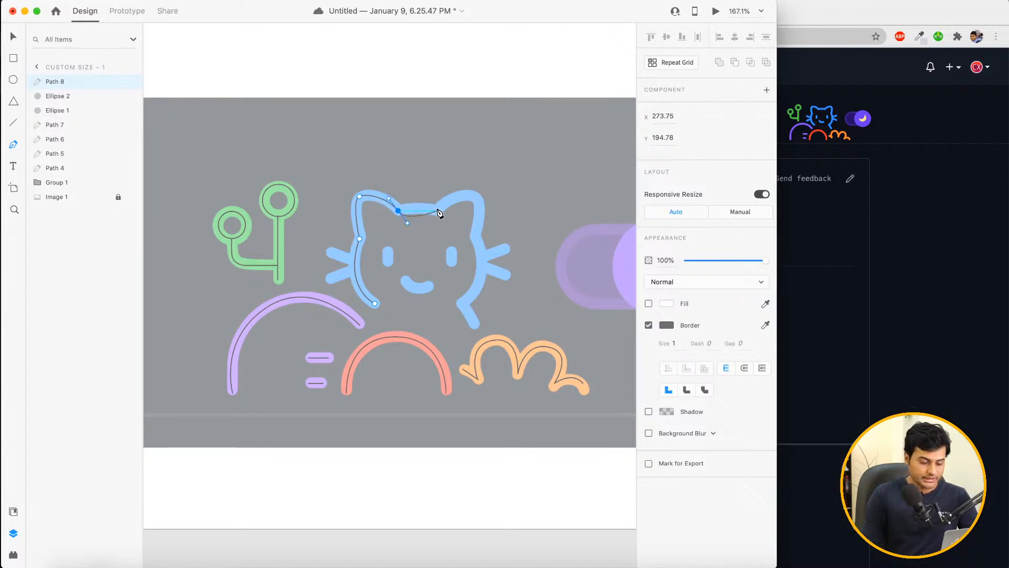
pyautogui.click(408, 222)
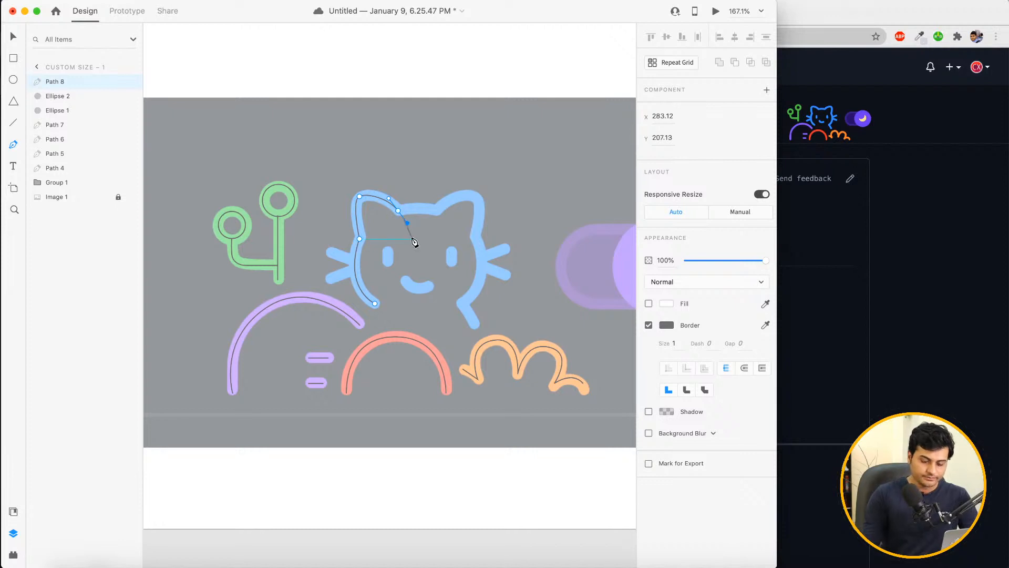
pyautogui.click(397, 210)
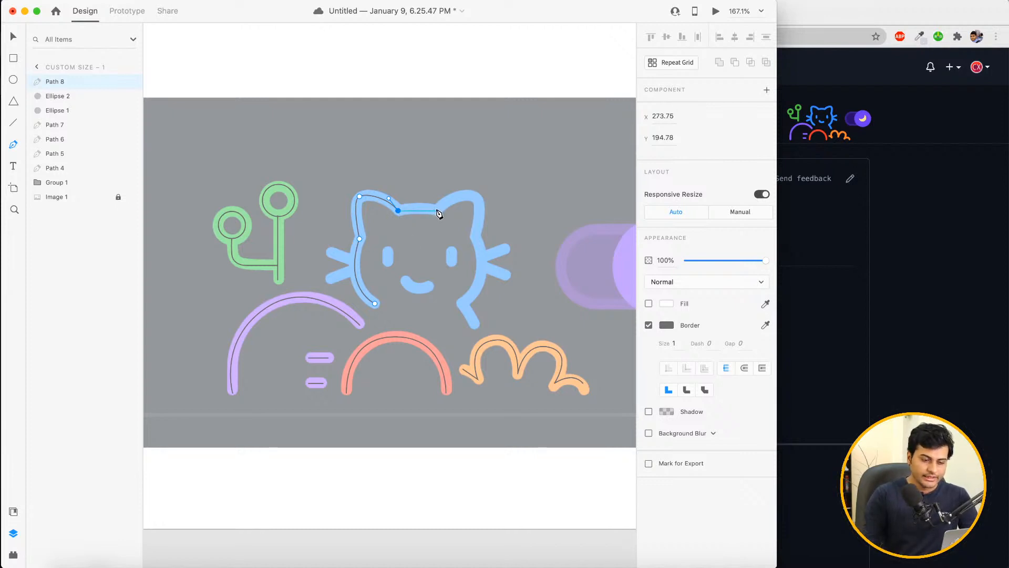
# Continue the cat path to X 312, Y 195 with no outgoing handle, and around the second ear to its outer base at X 350, Y 220
pyautogui.moveTo(437, 211); pyautogui.dragTo(457, 220)
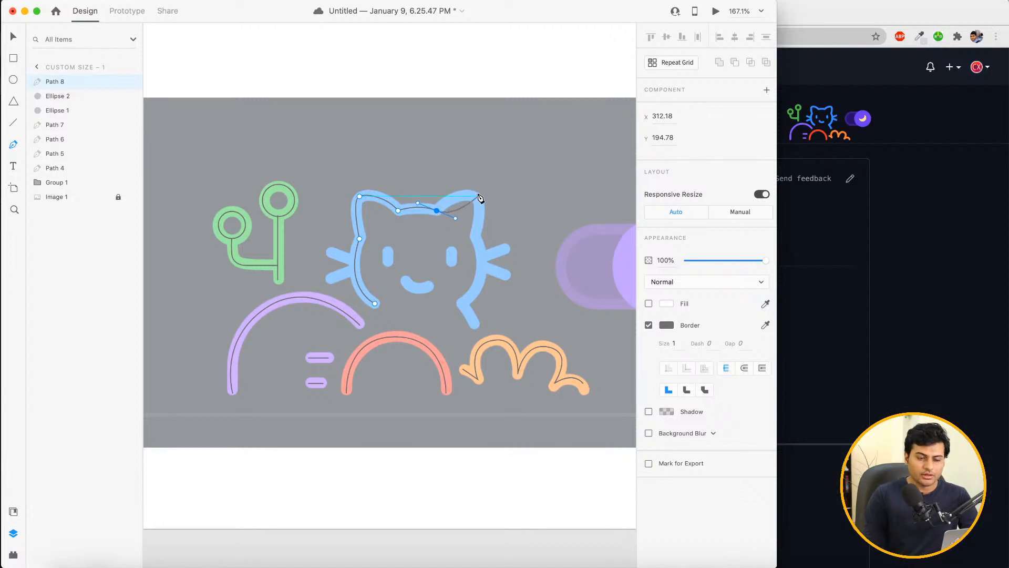
pyautogui.click(455, 219)
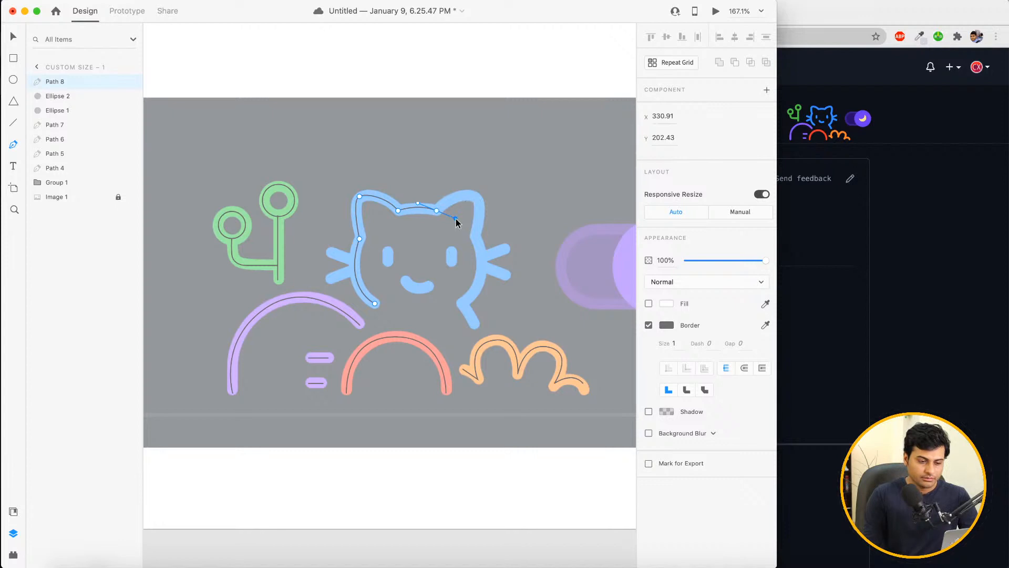
pyautogui.press('BackSpace')
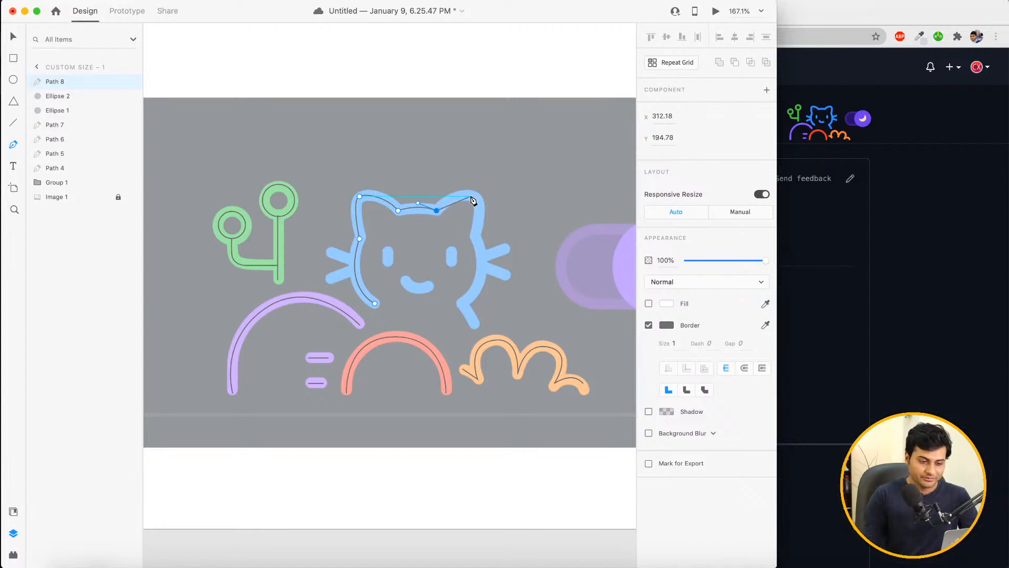
pyautogui.moveTo(476, 198); pyautogui.dragTo(496, 208)
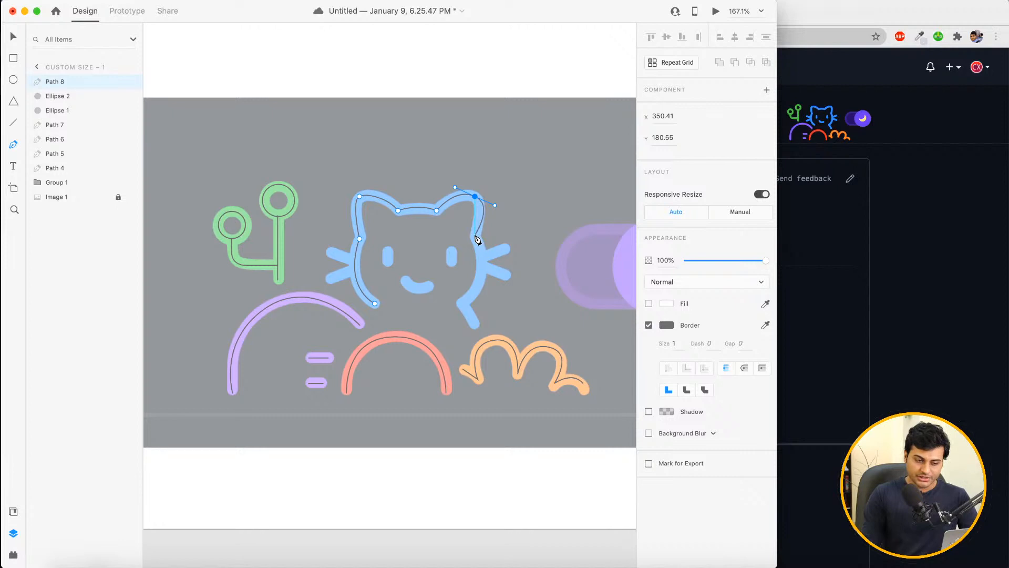
pyautogui.click(436, 211)
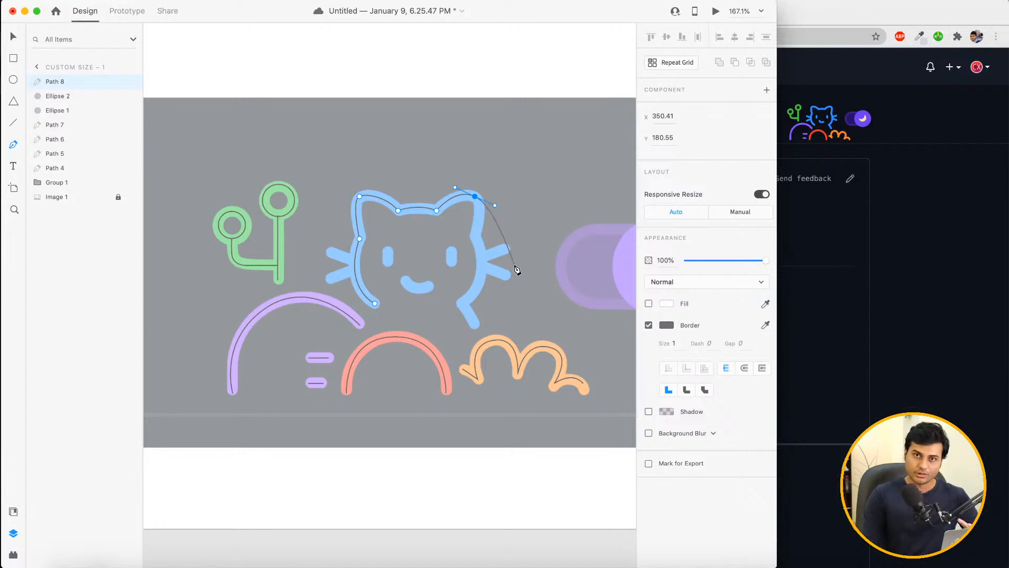
pyautogui.click(475, 236)
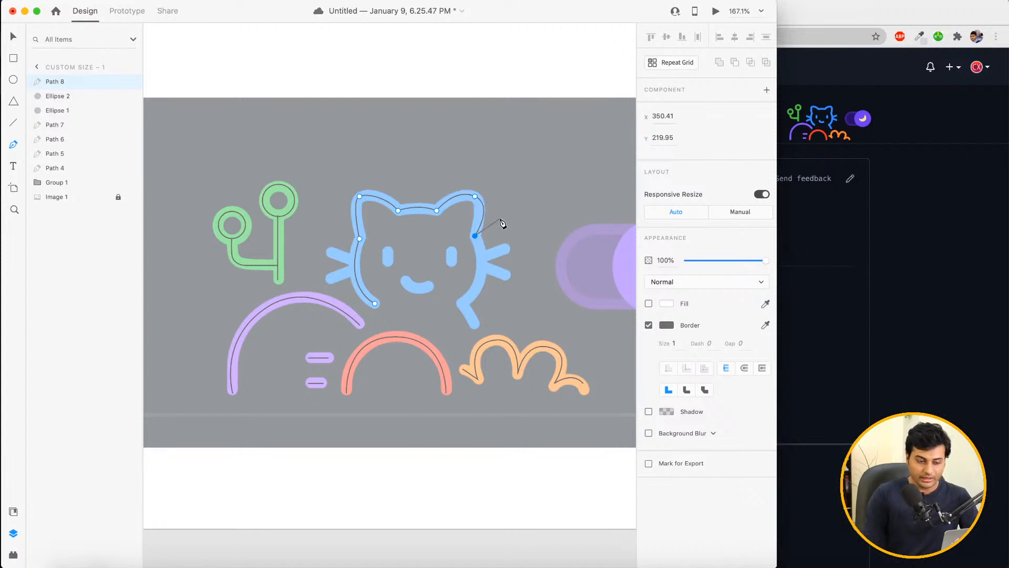
# Refine the second ear's curve by moving its tip's outer handle to about X 366, Y 191, and nudge the outer base point to Y 219.78
pyautogui.press('Escape')
pyautogui.click(475, 196)
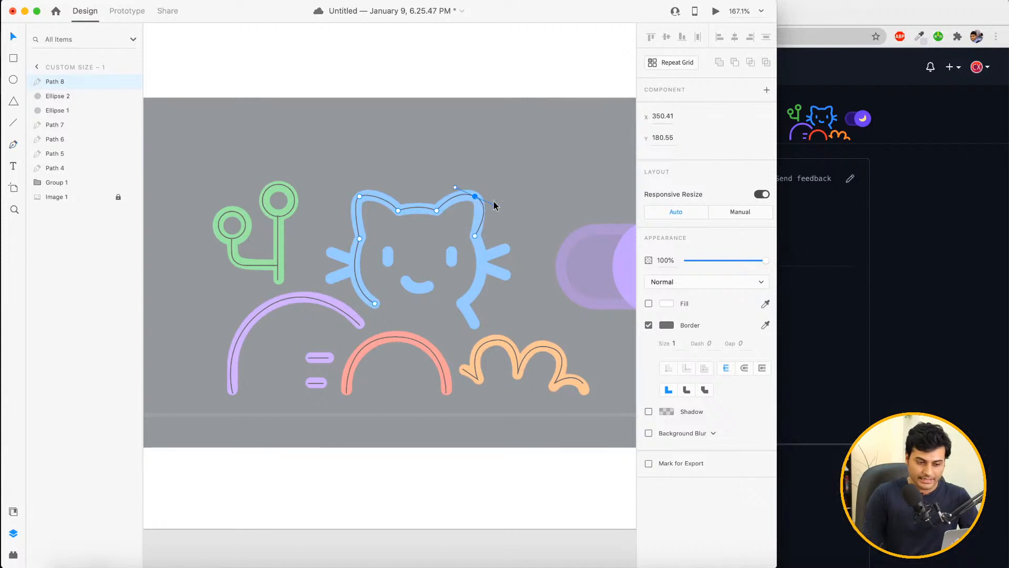
pyautogui.moveTo(496, 208); pyautogui.dragTo(490, 211)
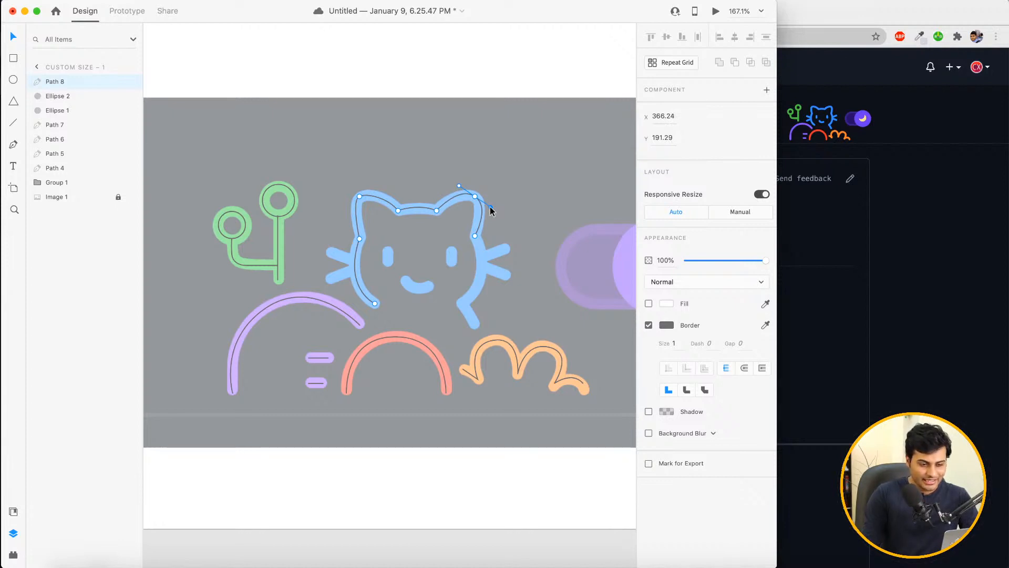
pyautogui.click(475, 238)
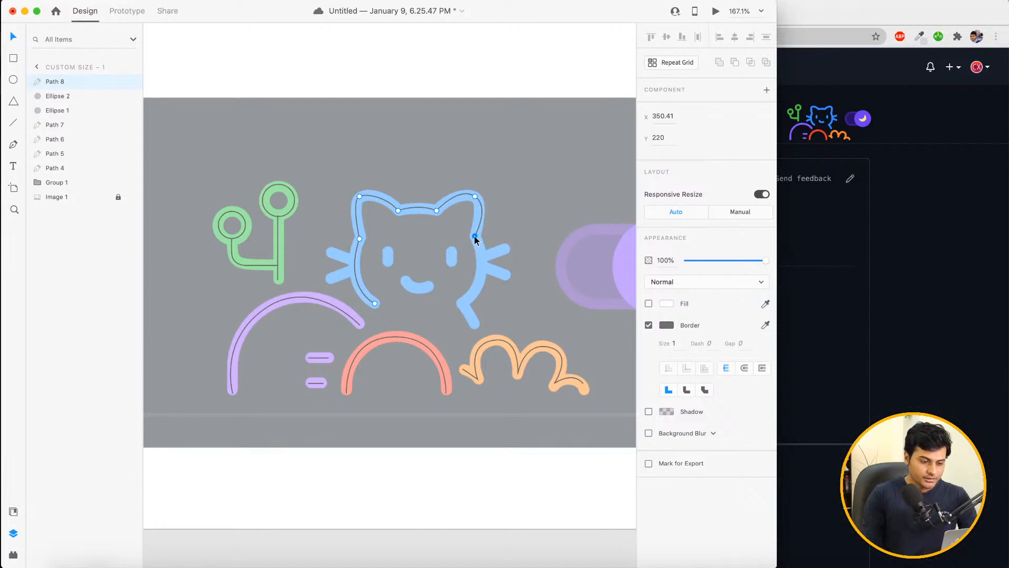
pyautogui.moveTo(475, 237); pyautogui.dragTo(475, 235)
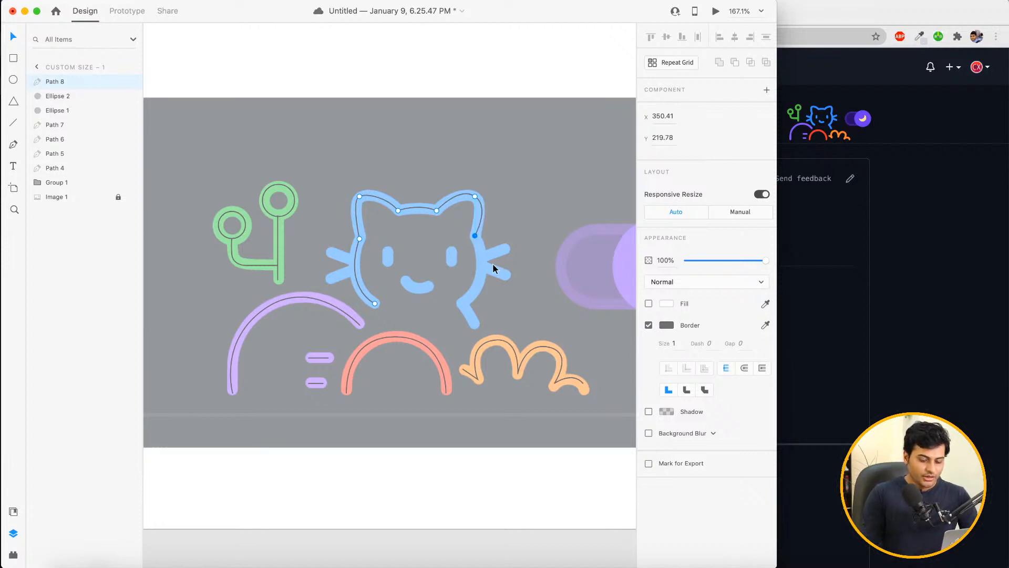
# Resume the cat path, curve down the cheek to X 340, Y 287, remove the outgoing handle, and end straight at X 350, Y 309
pyautogui.press('Escape')
pyautogui.doubleClick(474, 234)
pyautogui.press('p')
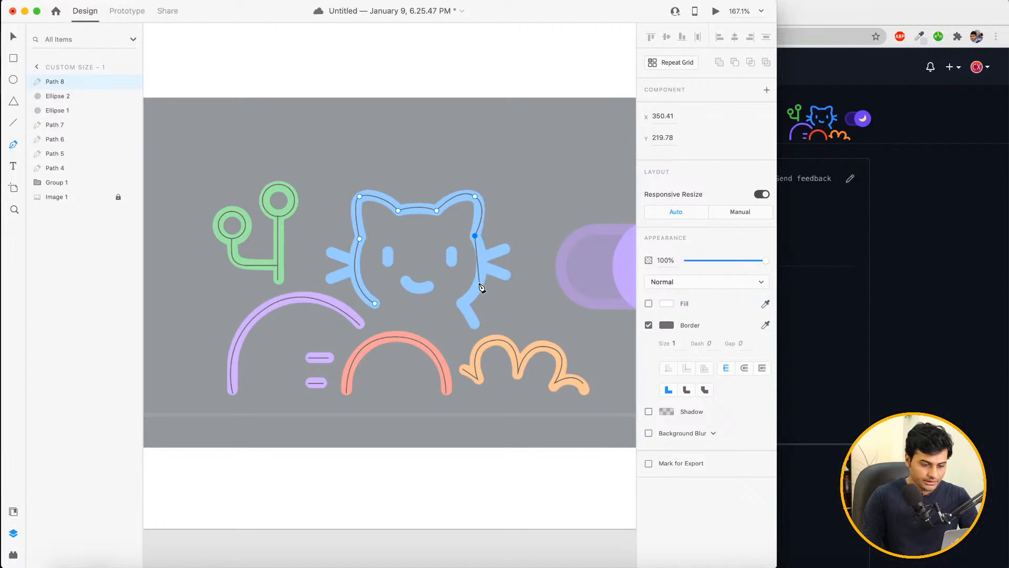
pyautogui.moveTo(464, 303); pyautogui.dragTo(434, 353)
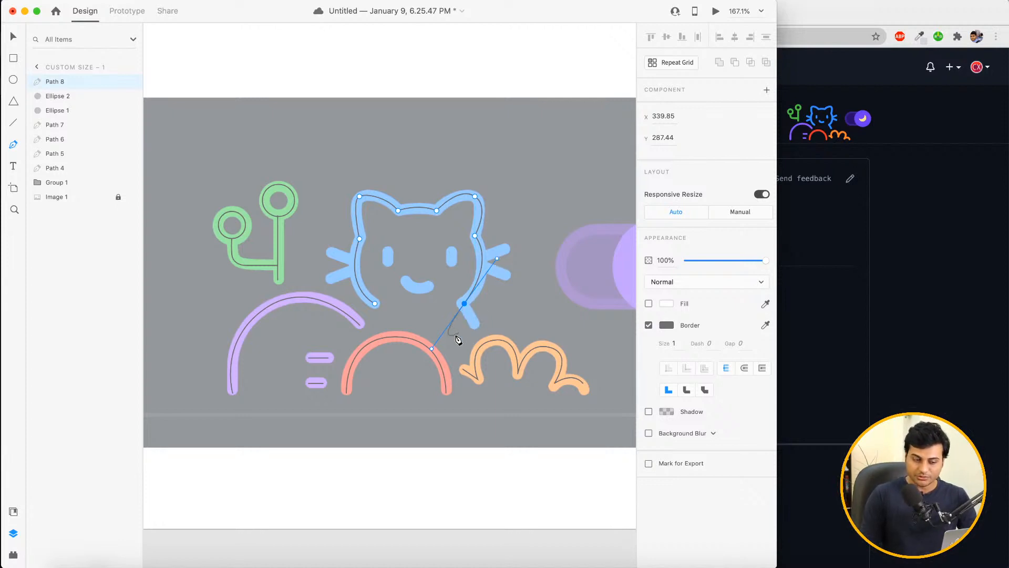
pyautogui.click(432, 349)
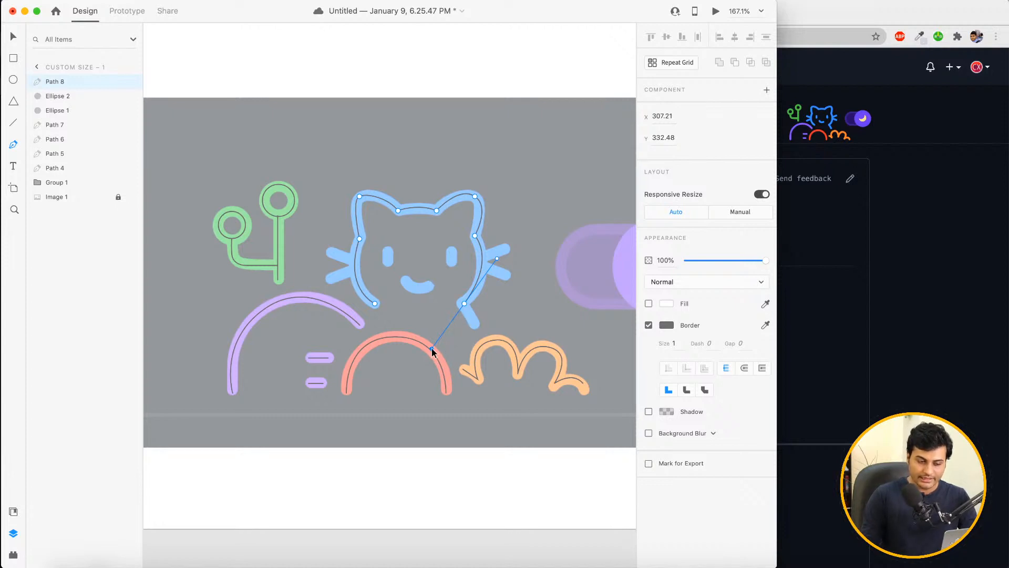
pyautogui.click(463, 304)
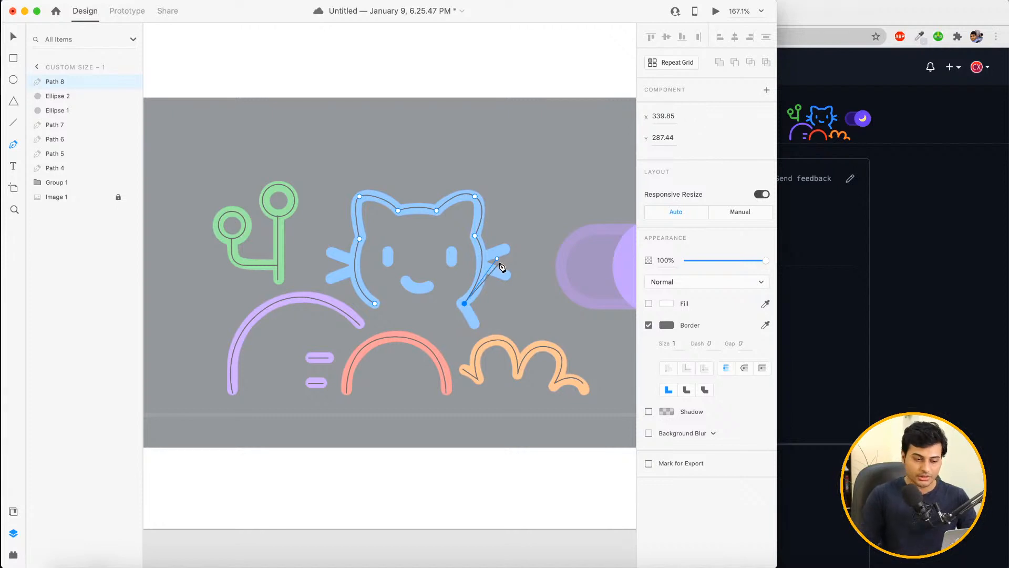
pyautogui.click(476, 324)
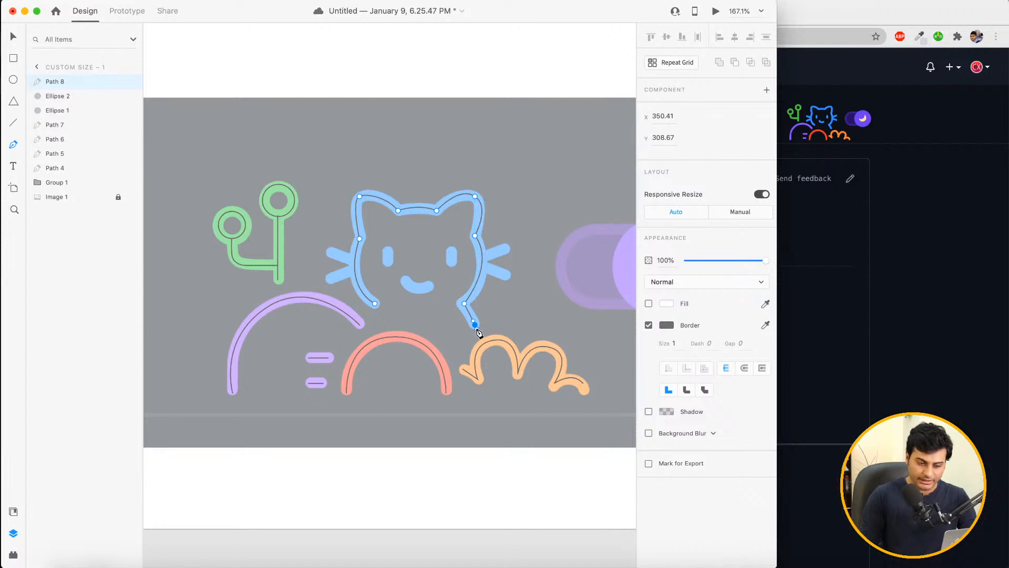
# Adjust the second cheek's curve by moving its lower point's incoming handle to about X 374, Y 245, and finish the cat path
pyautogui.click(464, 303)
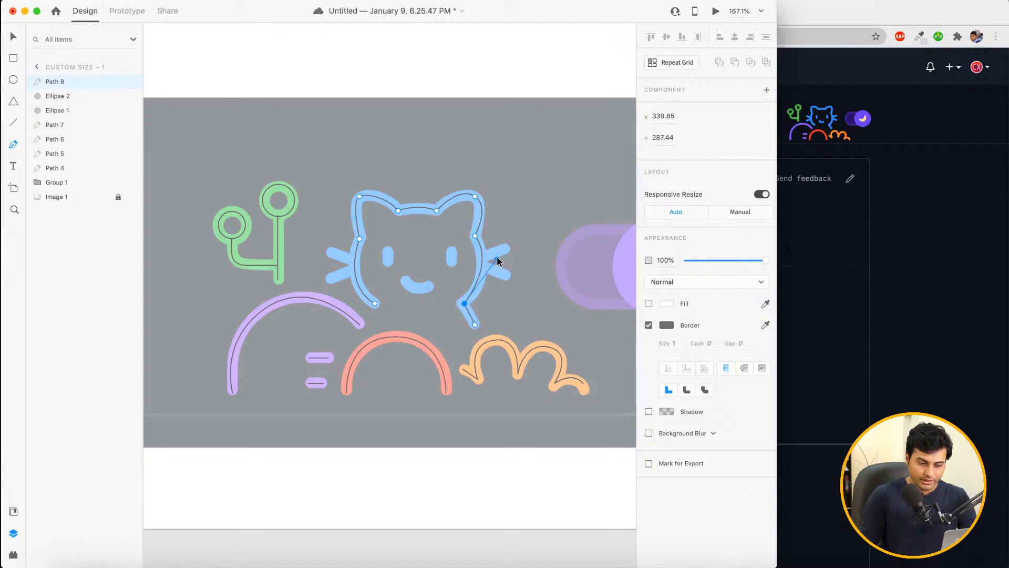
pyautogui.click(499, 262)
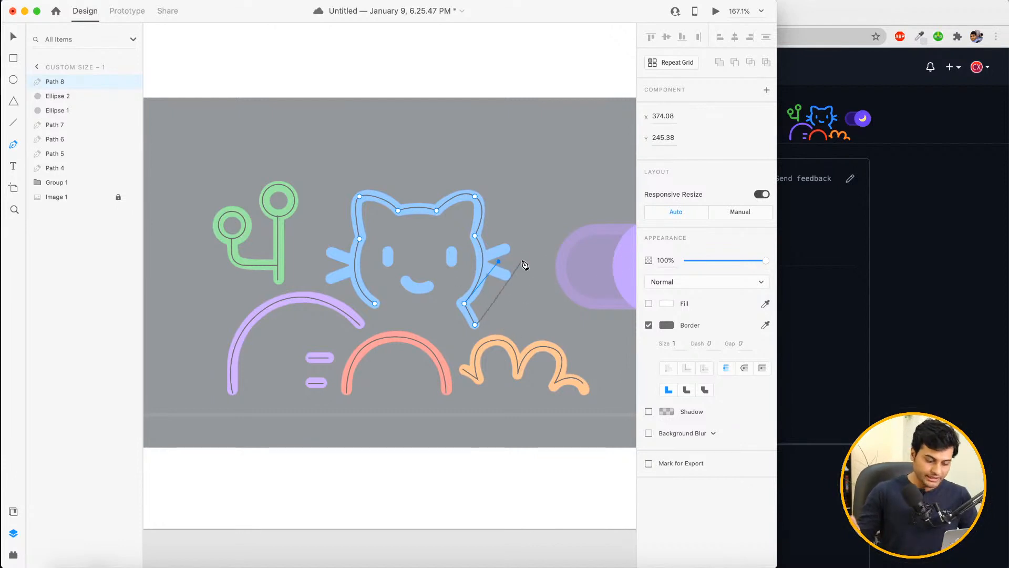
pyautogui.press('Escape')
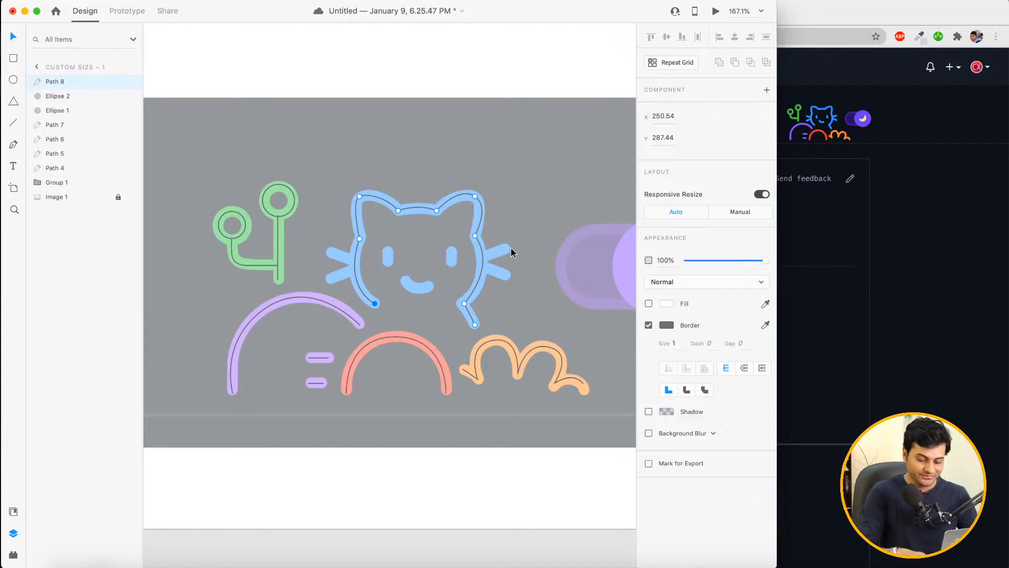
# Trace the two whiskers nearest the switch as separate straight Pen paths to the cheek, starting at X 382, Y 232 and X 382, Y 259
pyautogui.press('p')
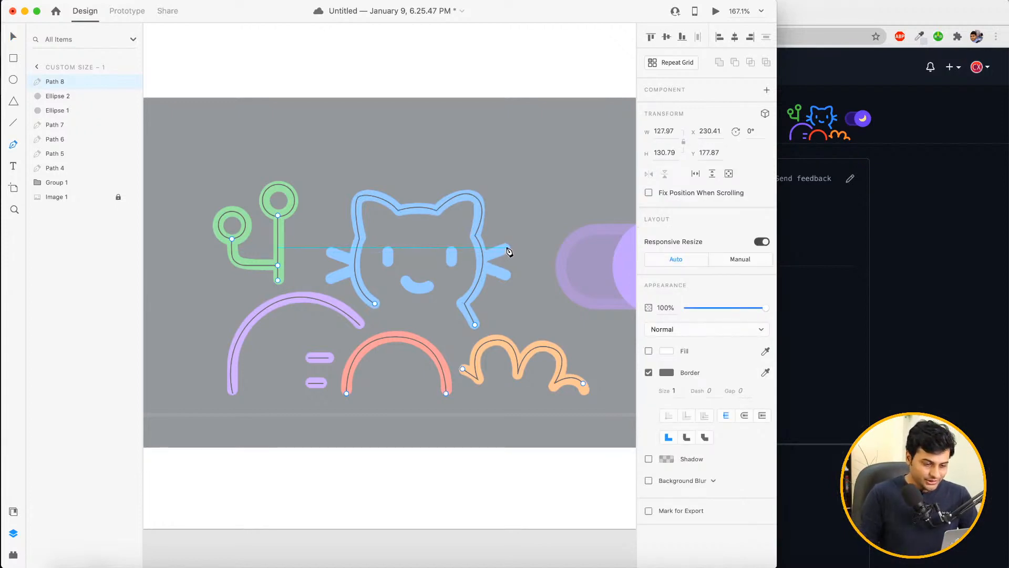
pyautogui.click(506, 247)
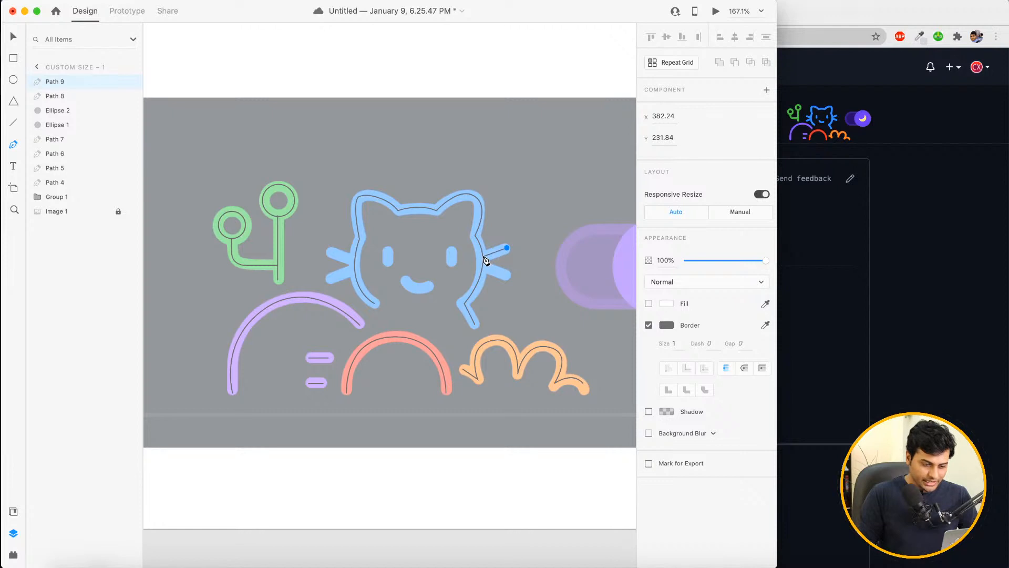
pyautogui.click(483, 257)
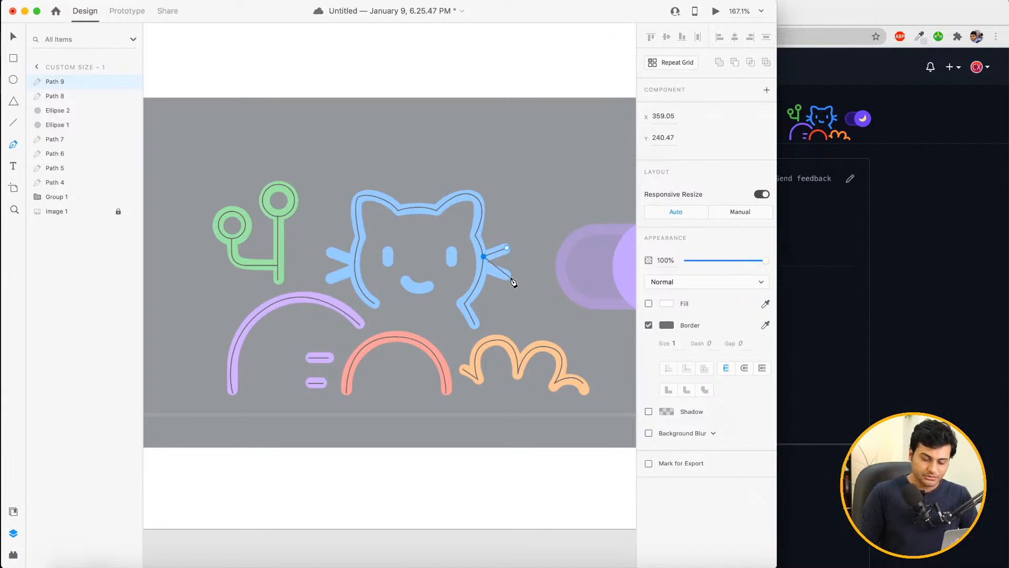
pyautogui.press('Escape')
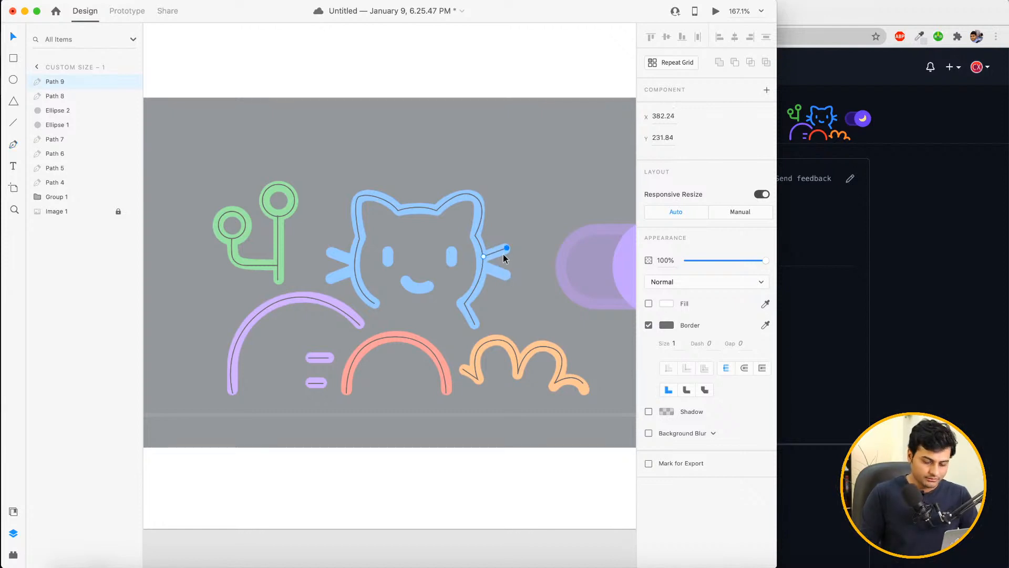
pyautogui.press('p')
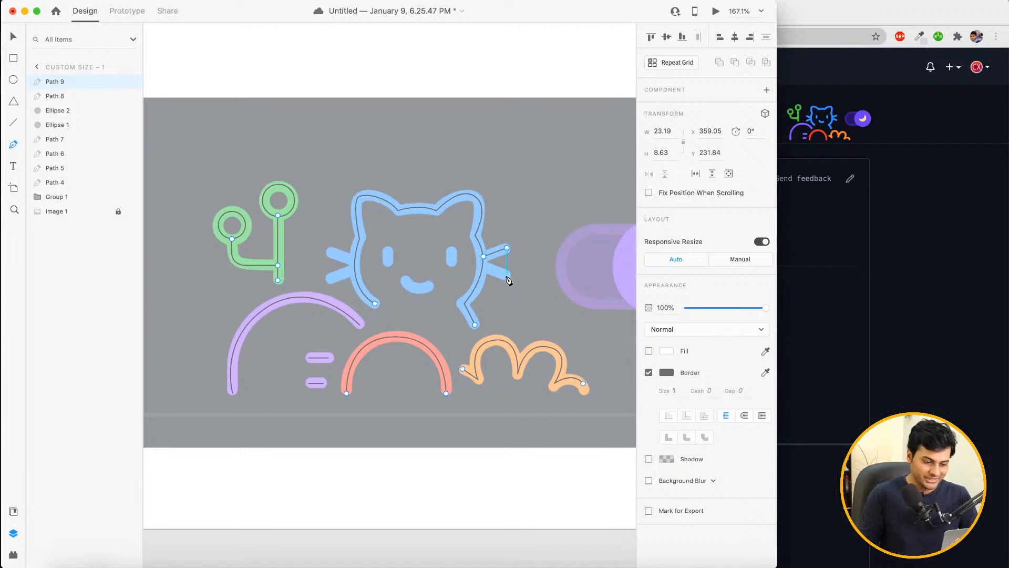
pyautogui.click(507, 275)
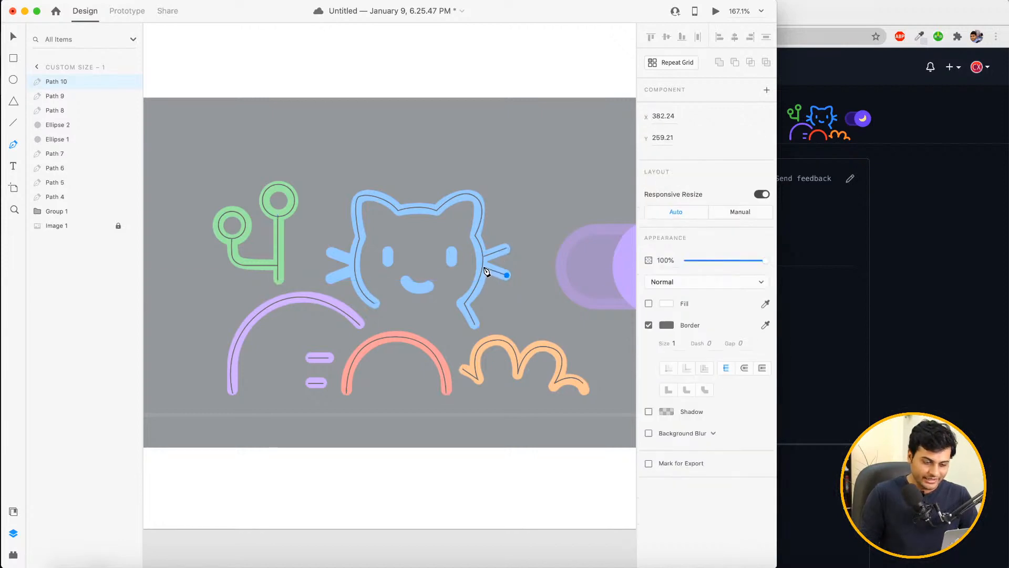
pyautogui.click(482, 265)
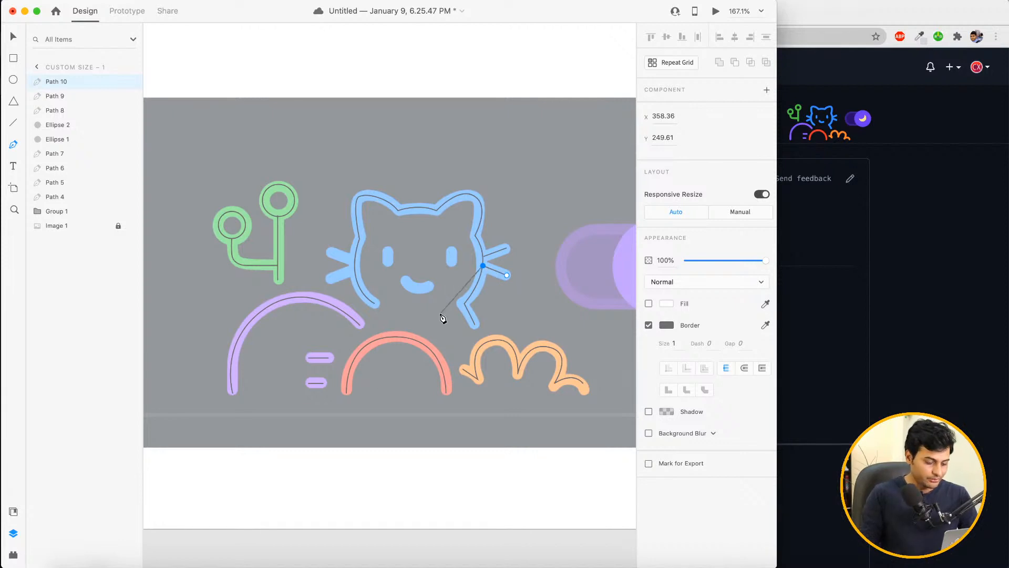
pyautogui.press('Escape')
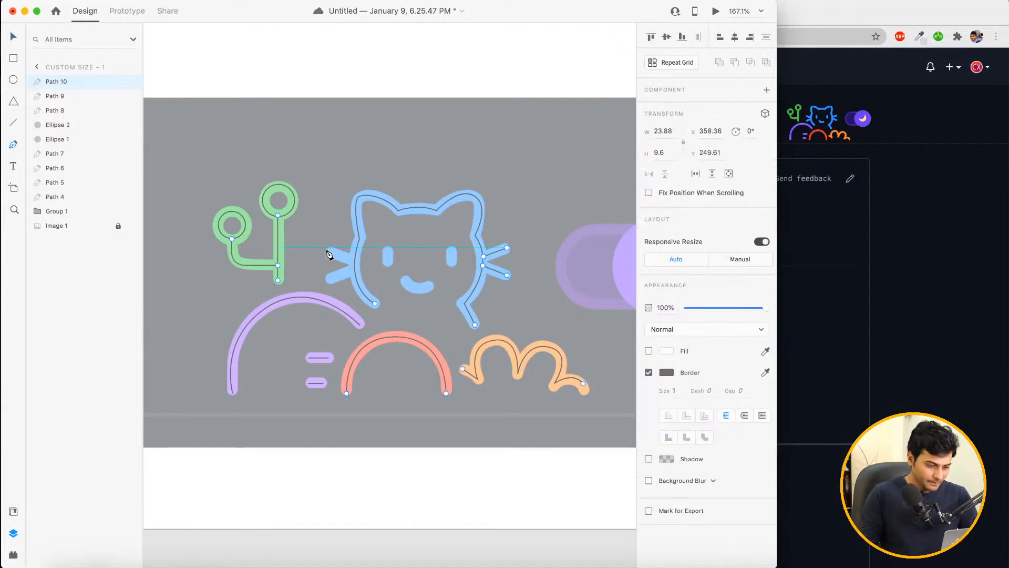
# Trace the two whiskers nearest the green branch as separate straight paths to the cheek, starting at X 205, Y 236 and X 205, Y 264
pyautogui.click(329, 252)
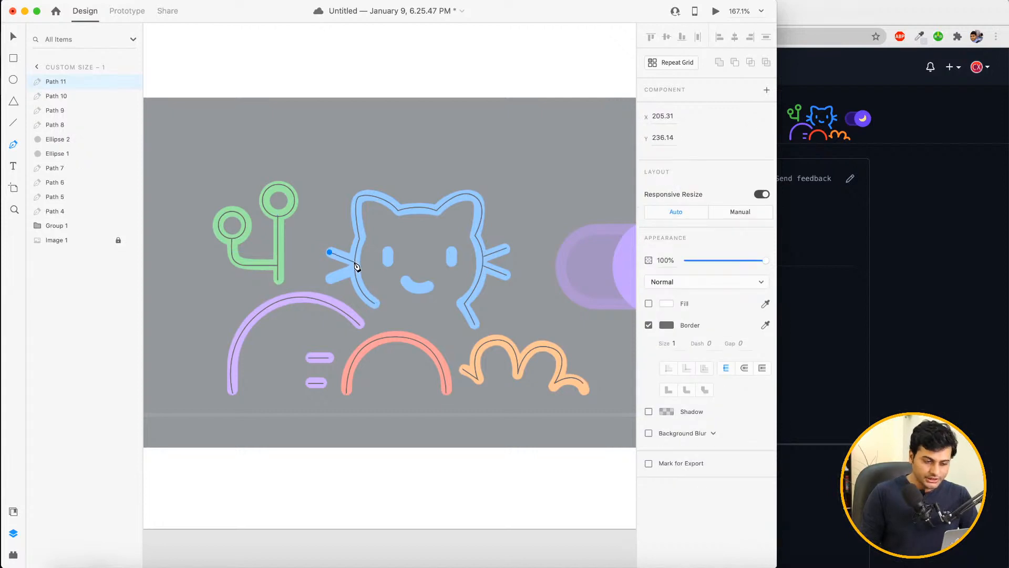
pyautogui.click(355, 261)
pyautogui.press('Escape')
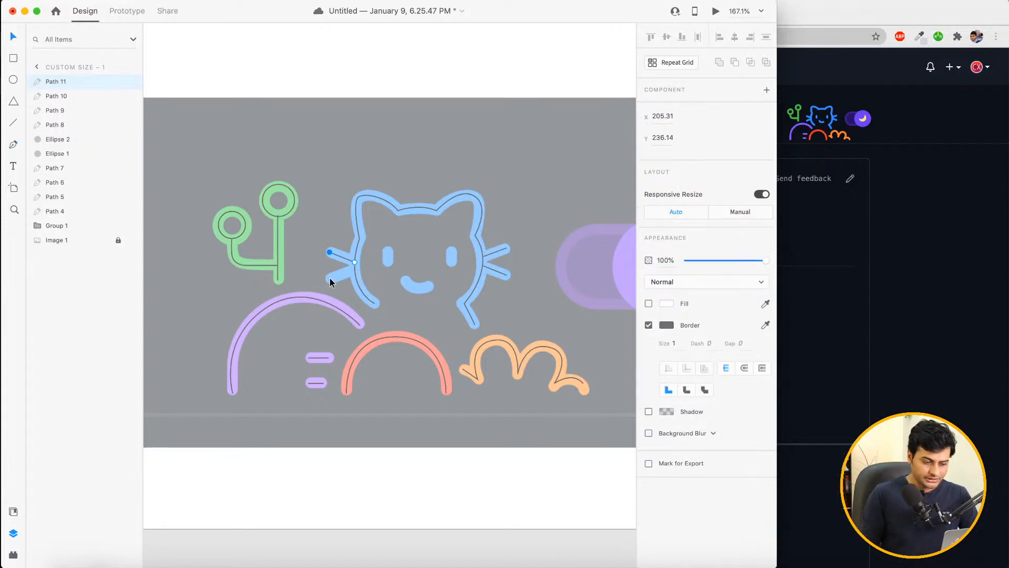
pyautogui.press('p')
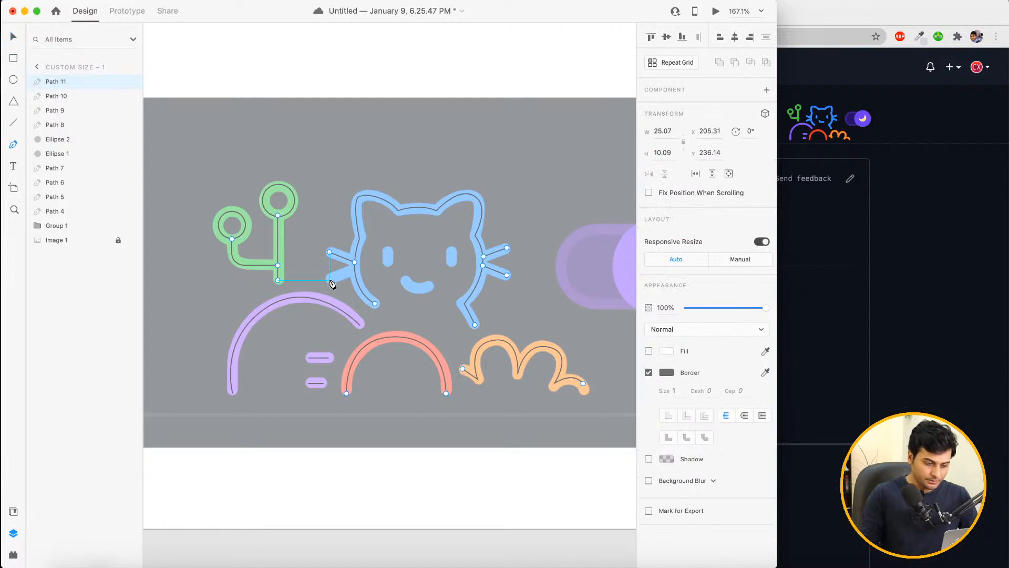
pyautogui.click(329, 280)
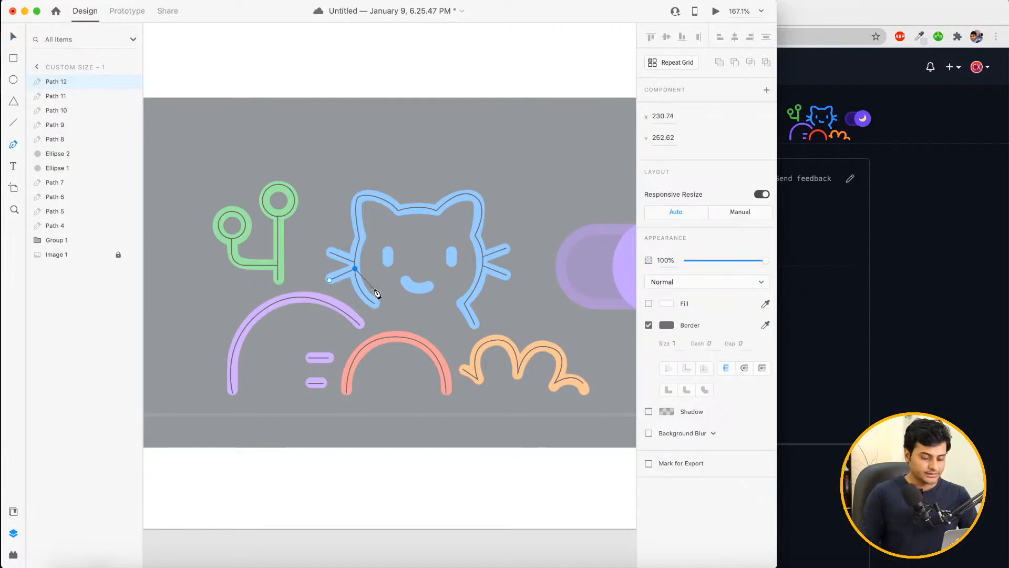
pyautogui.press('Escape')
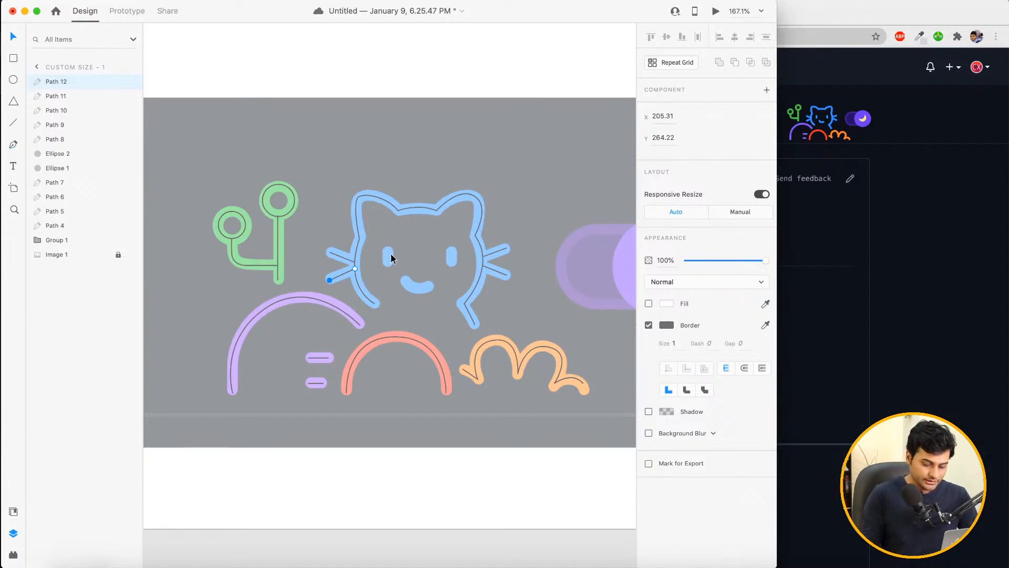
# Trace the cat's eyes as two separate vertical Pen lines, at X 263.47 from Y 231.84 to 247.26 and X 327.9 from Y 231.84 to 246.46
pyautogui.press('p')
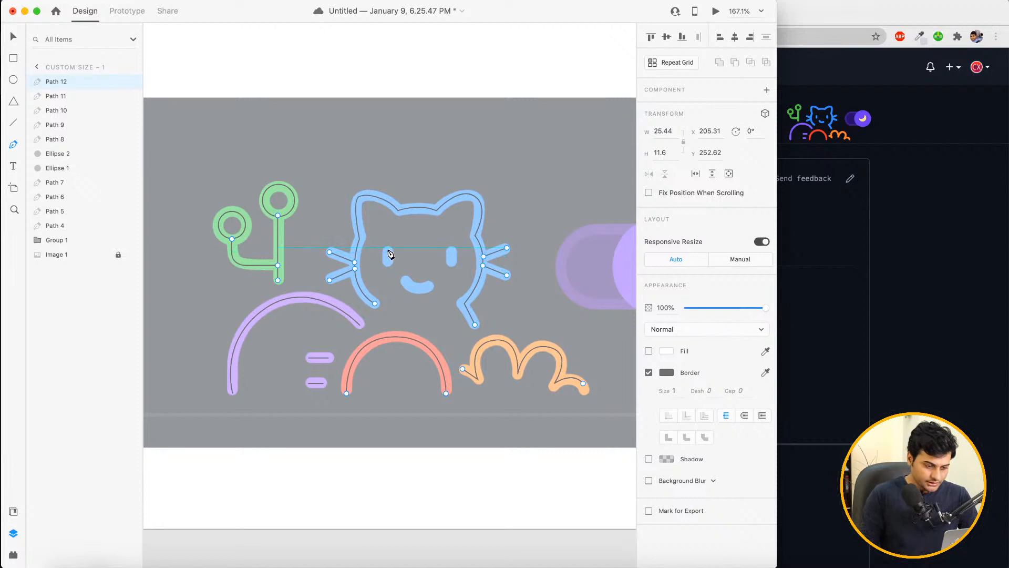
pyautogui.click(387, 248)
pyautogui.click(388, 263)
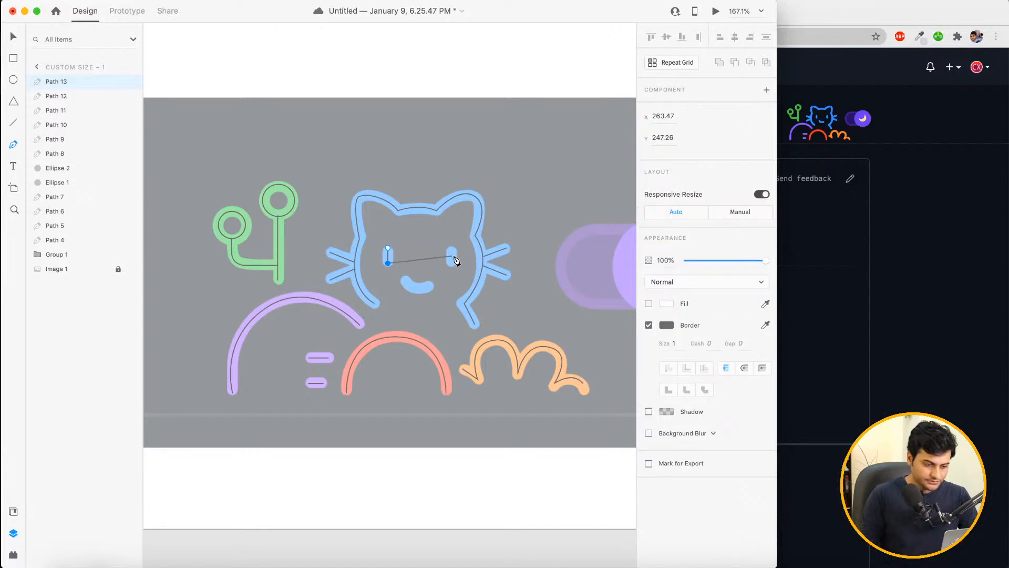
pyautogui.press('Escape')
pyautogui.press('p')
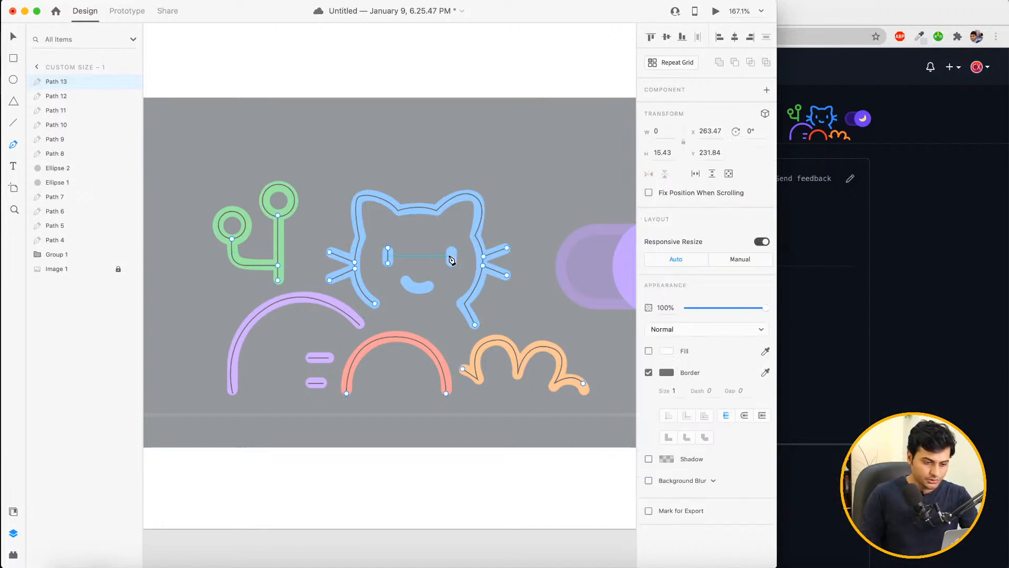
pyautogui.click(452, 247)
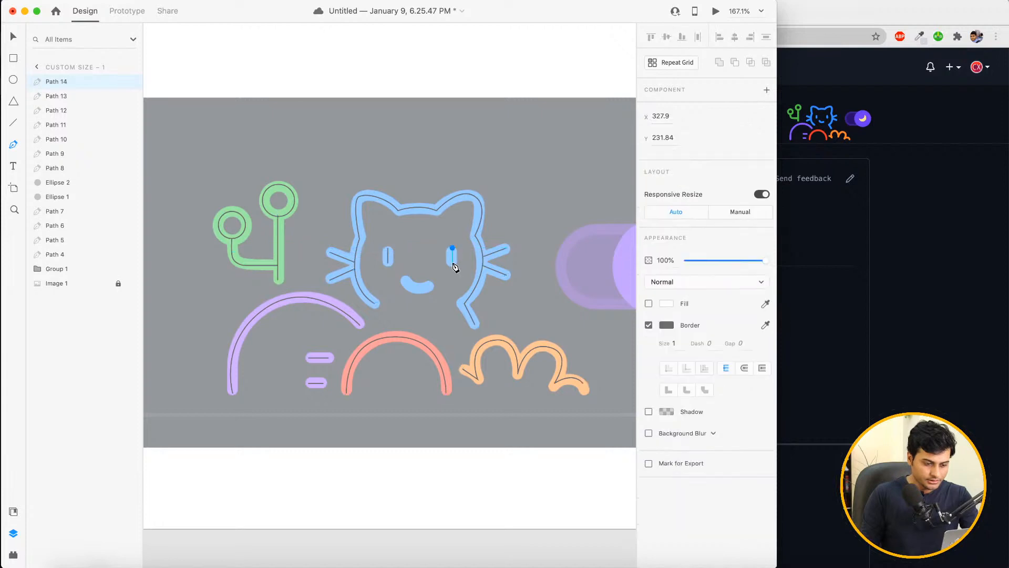
pyautogui.click(452, 262)
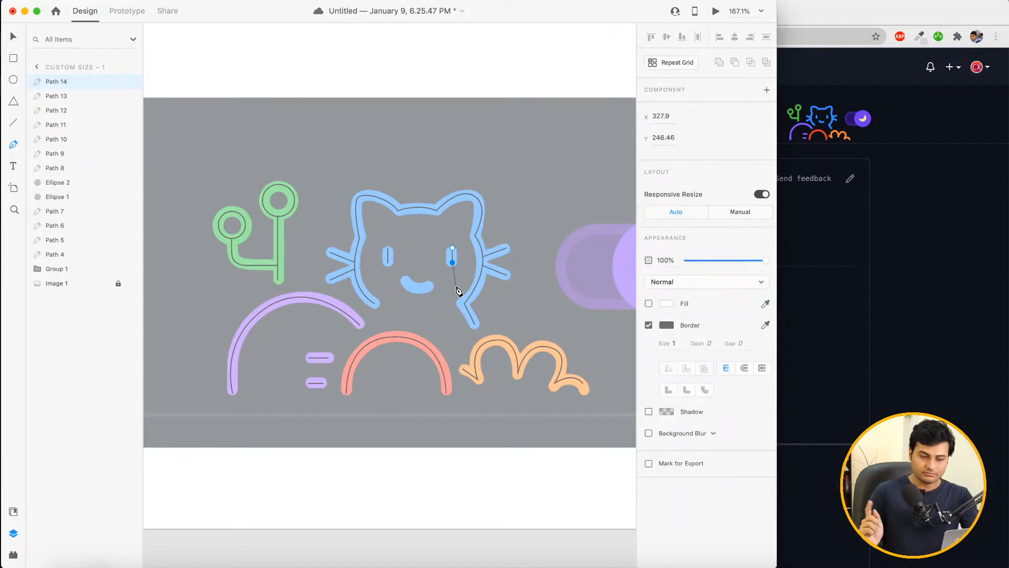
pyautogui.press('Escape')
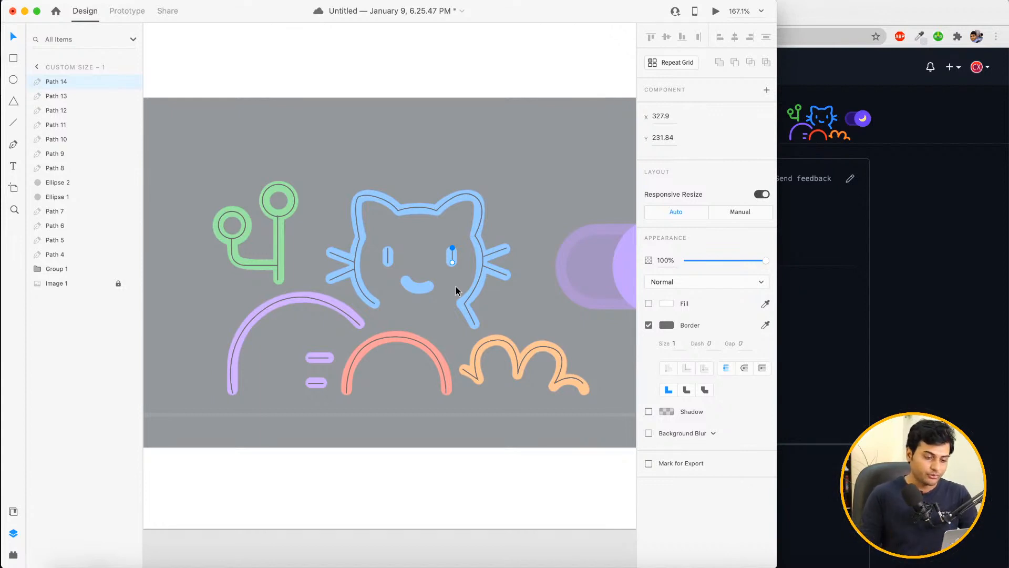
# Trace the cat's mouth as one downward-curving Pen path ending near X 305.62, Y 269.77, and finish the path
pyautogui.press('p')
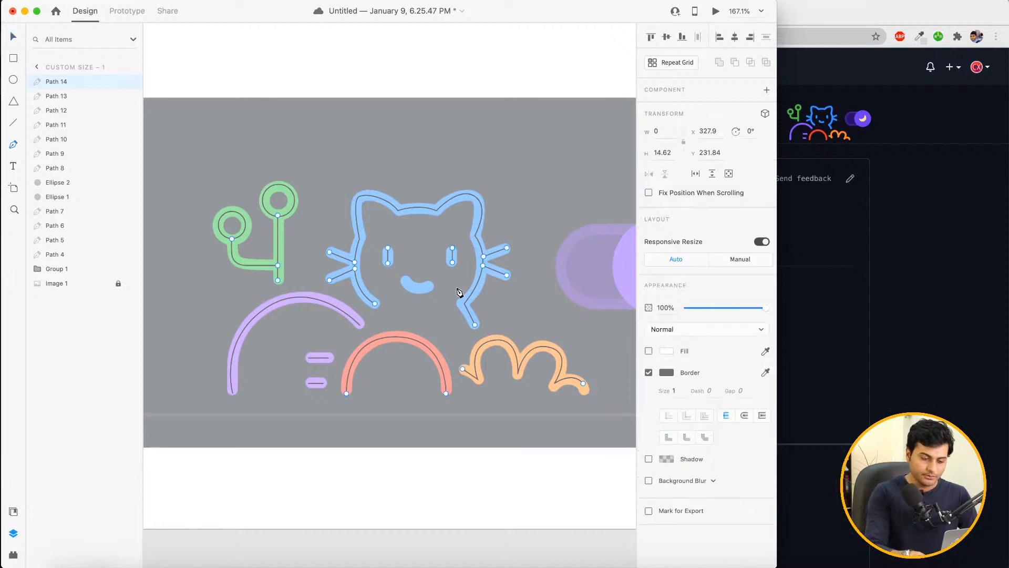
pyautogui.click(405, 281)
pyautogui.moveTo(430, 285); pyautogui.dragTo(451, 278)
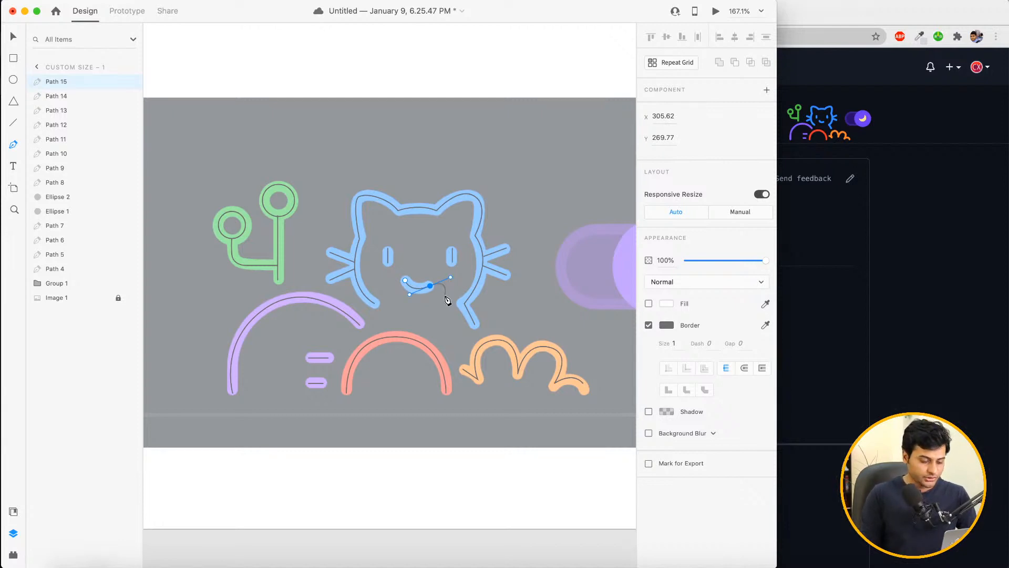
pyautogui.press('Escape')
pyautogui.click(488, 479)
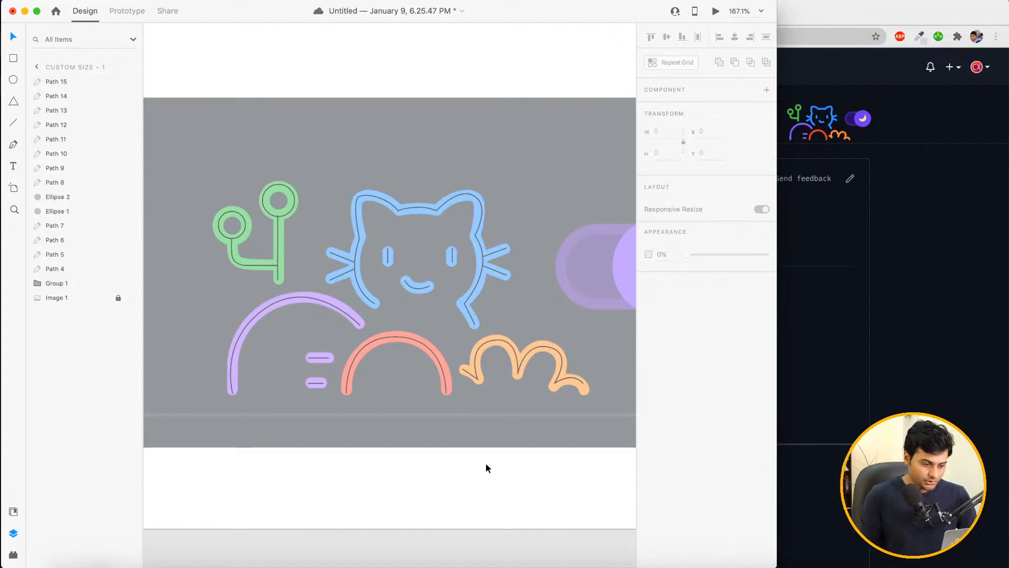
# Edit the cat outline's ear point nearest the switch, reshaping its curve to follow the reference more closely
pyautogui.scroll(-3, 487, 465)
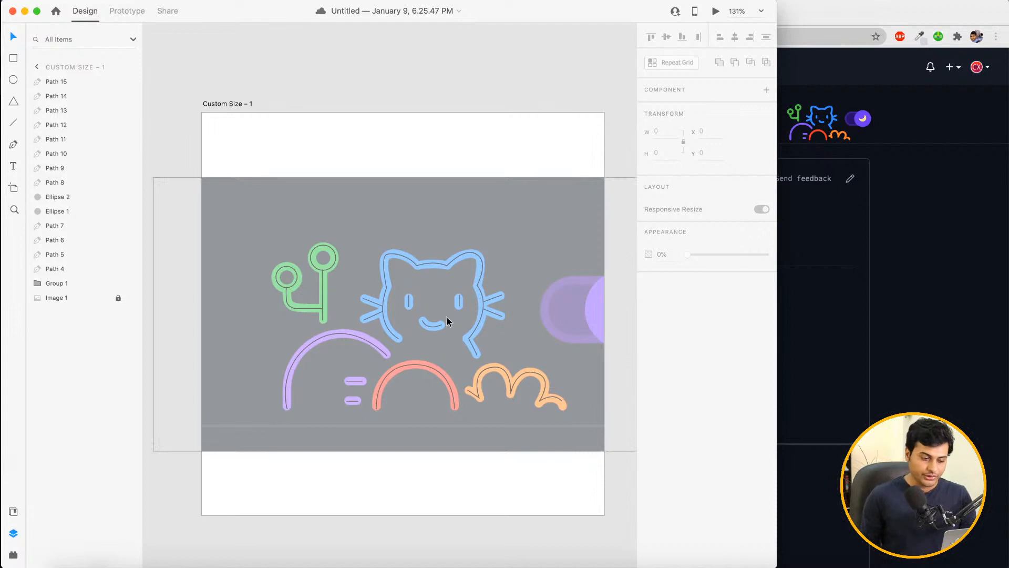
pyautogui.click(480, 285)
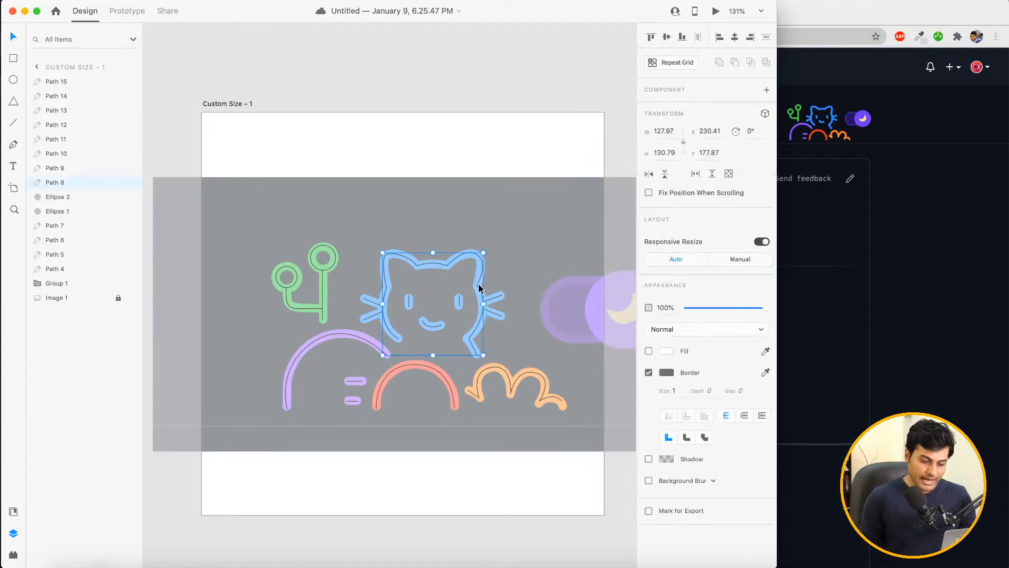
pyautogui.doubleClick(482, 278)
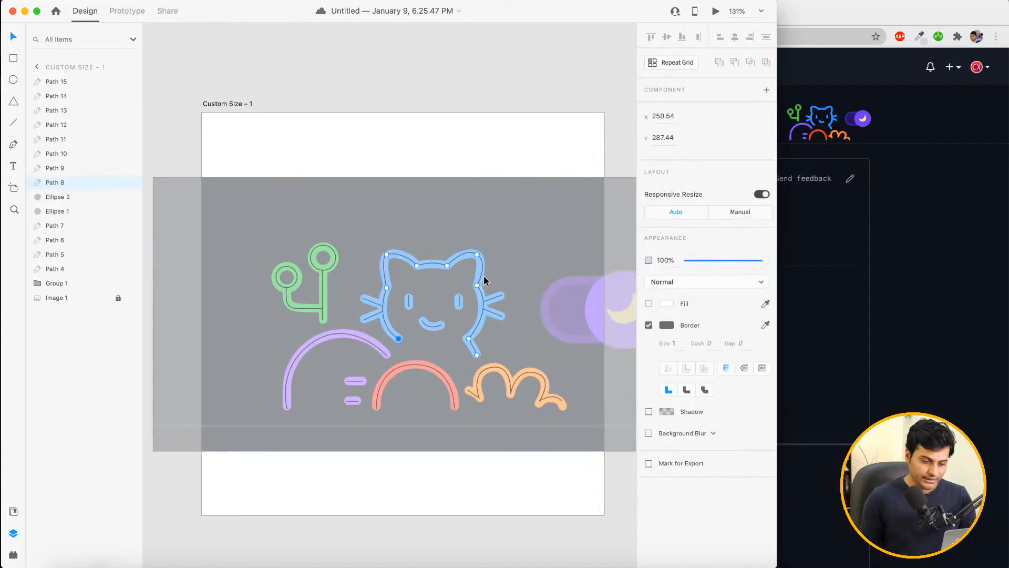
pyautogui.click(477, 254)
pyautogui.moveTo(479, 257); pyautogui.dragTo(485, 264)
pyautogui.click(484, 141)
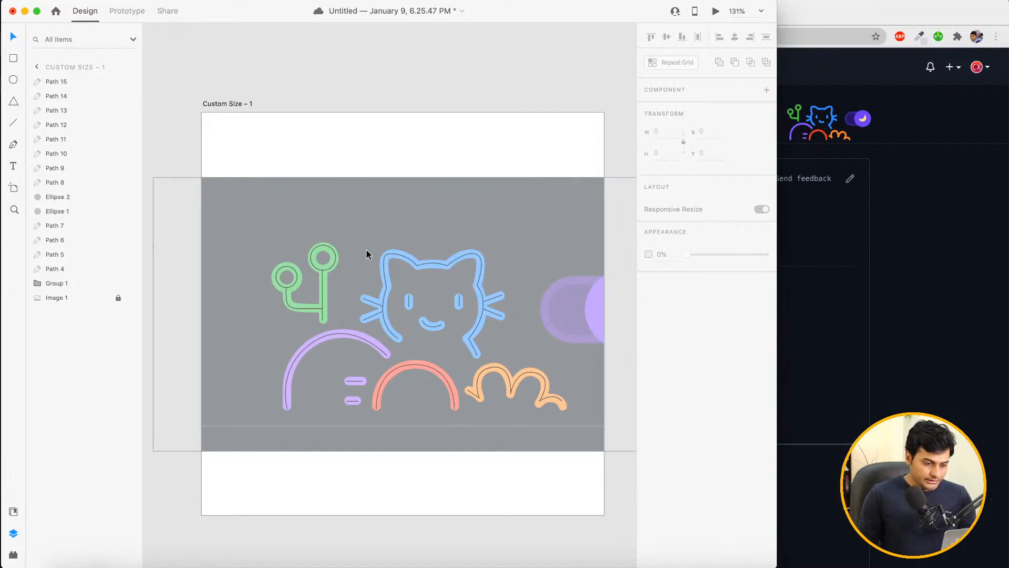
# Group all the cat's paths together, and group the green branch's circles and paths as a separate group
pyautogui.moveTo(361, 232); pyautogui.dragTo(513, 333)
pyautogui.press('super+g')
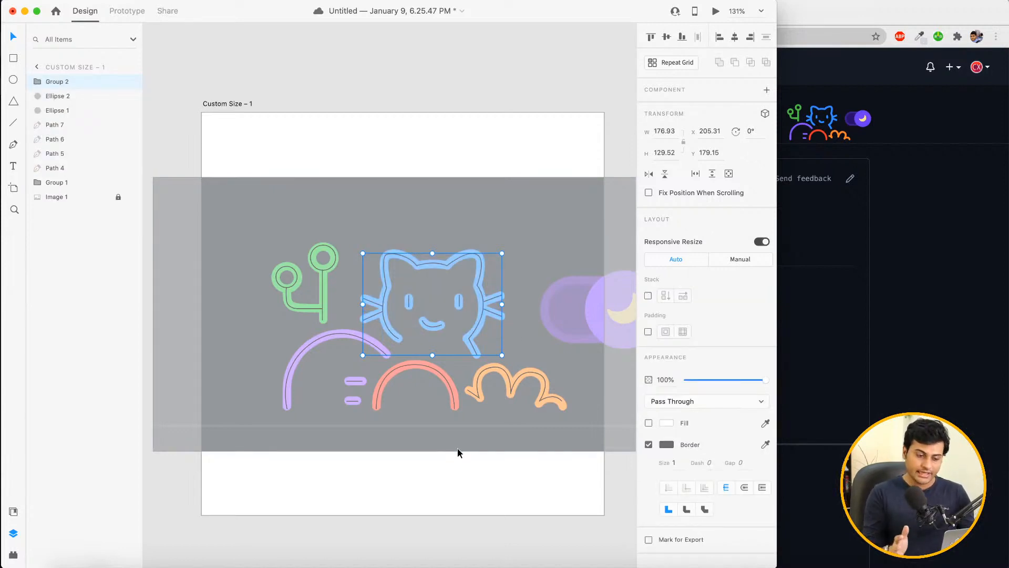
pyautogui.moveTo(262, 222); pyautogui.dragTo(347, 327)
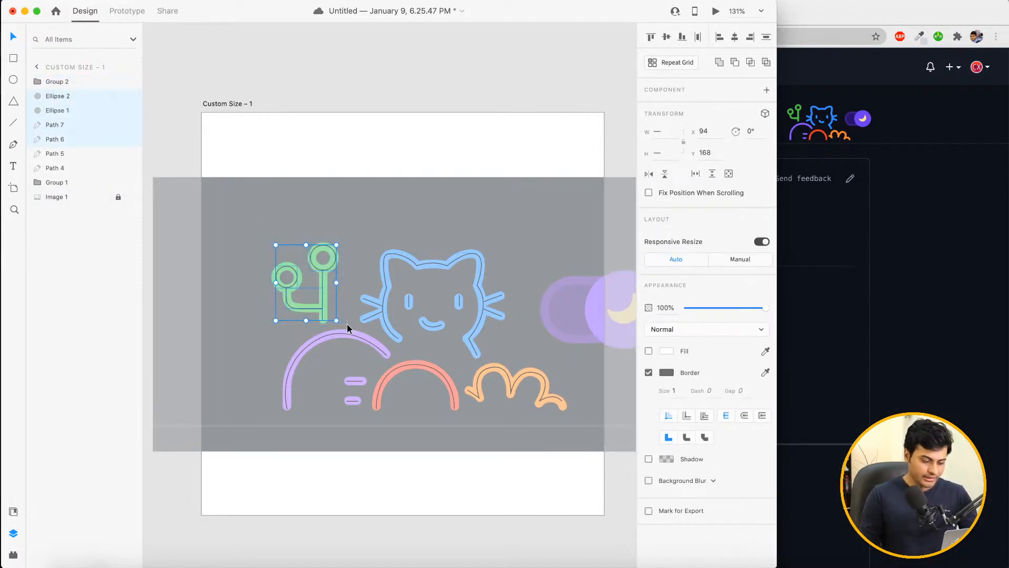
pyautogui.press('super+g')
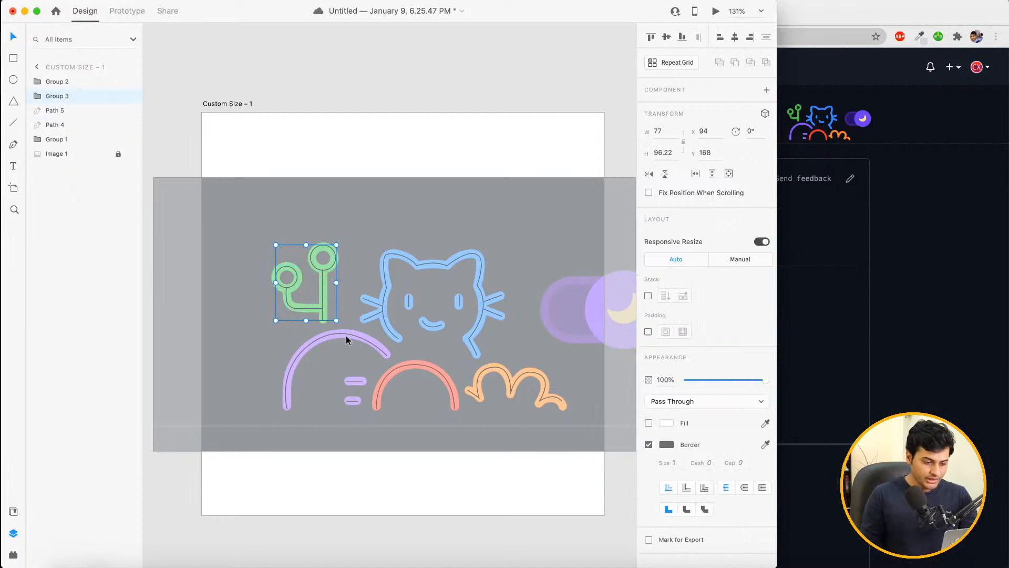
pyautogui.click(445, 375)
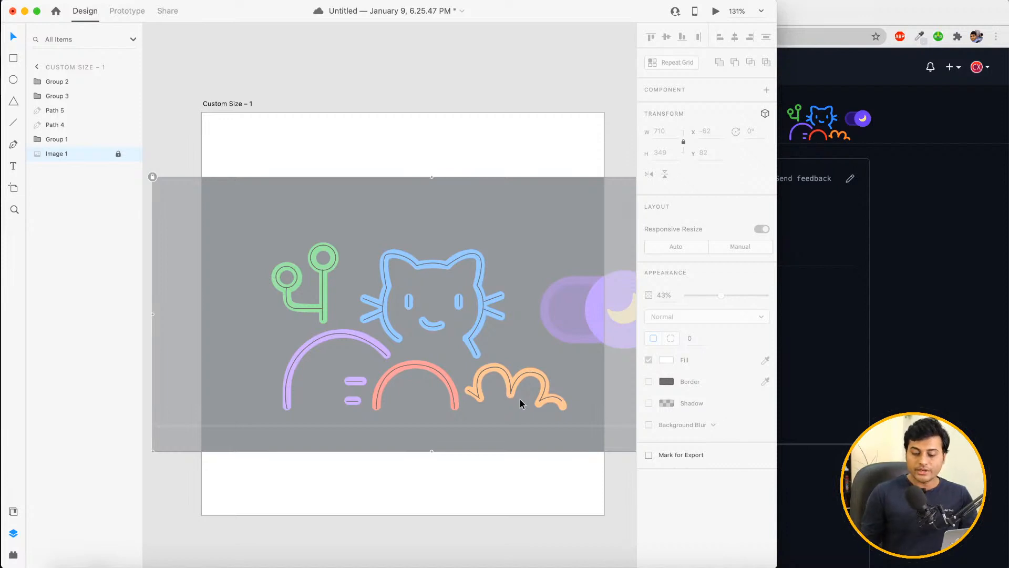
pyautogui.click(476, 104)
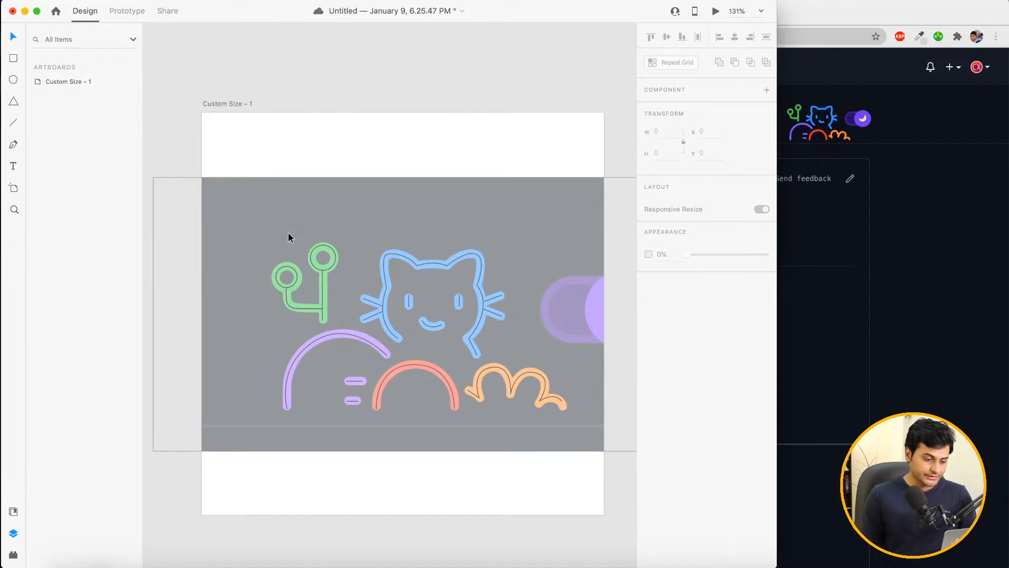
# Set the border size of all the traced artwork to 8 and save the document
pyautogui.moveTo(264, 223); pyautogui.dragTo(575, 437)
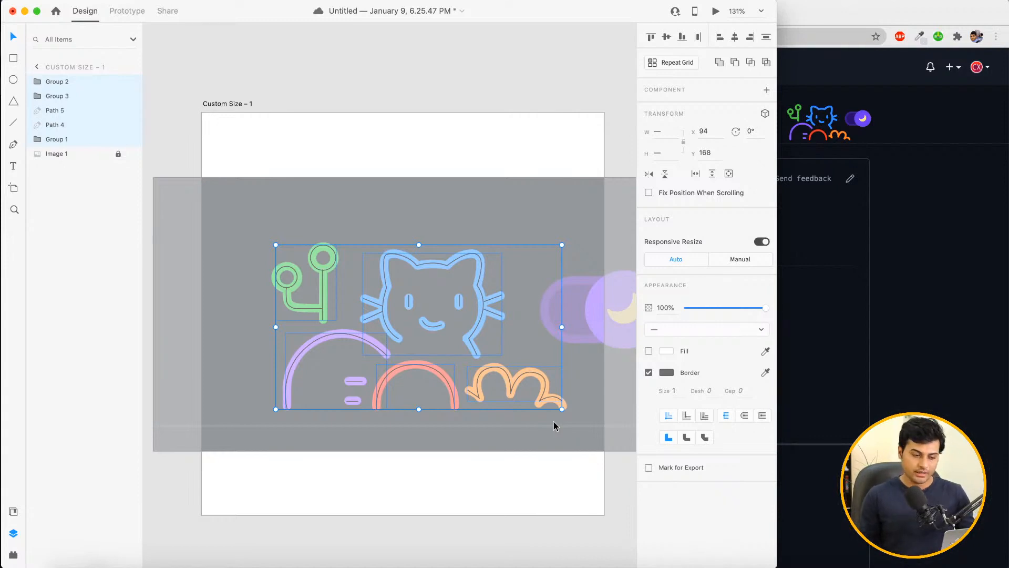
pyautogui.click(682, 398)
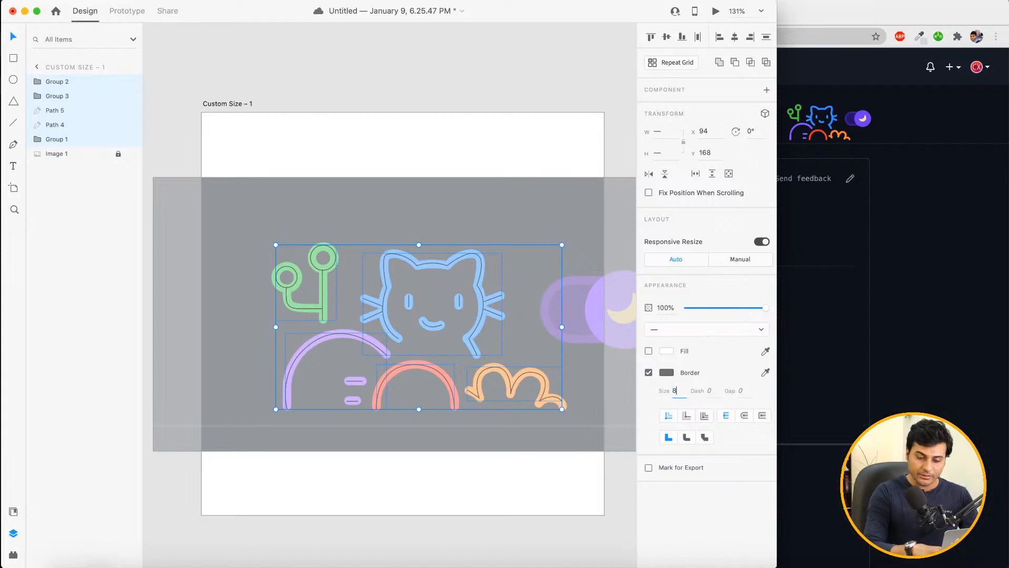
pyautogui.write('8')
pyautogui.press('Tab')
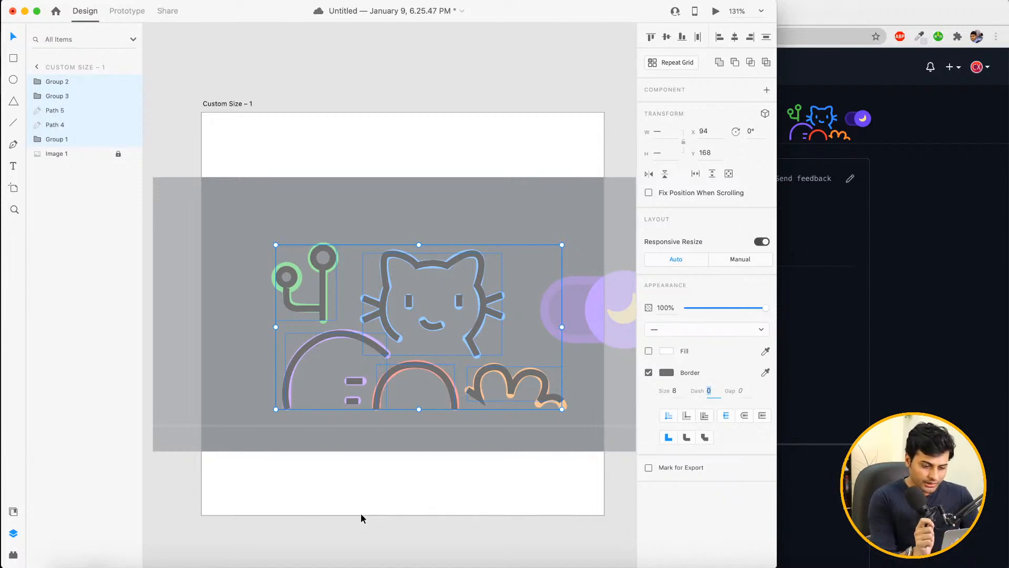
pyautogui.scroll(5, 322, 411)
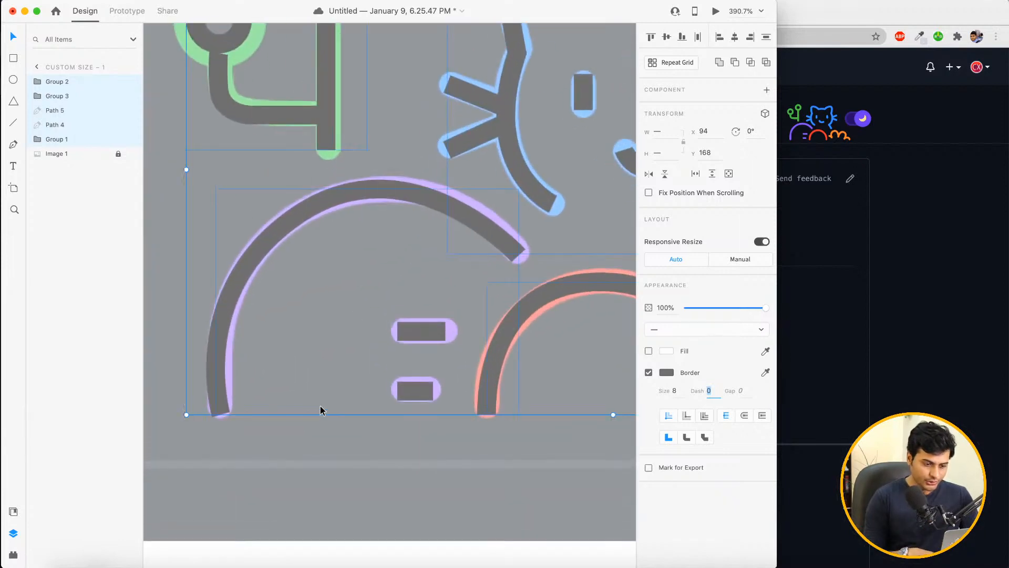
pyautogui.scroll(-1, 320, 410)
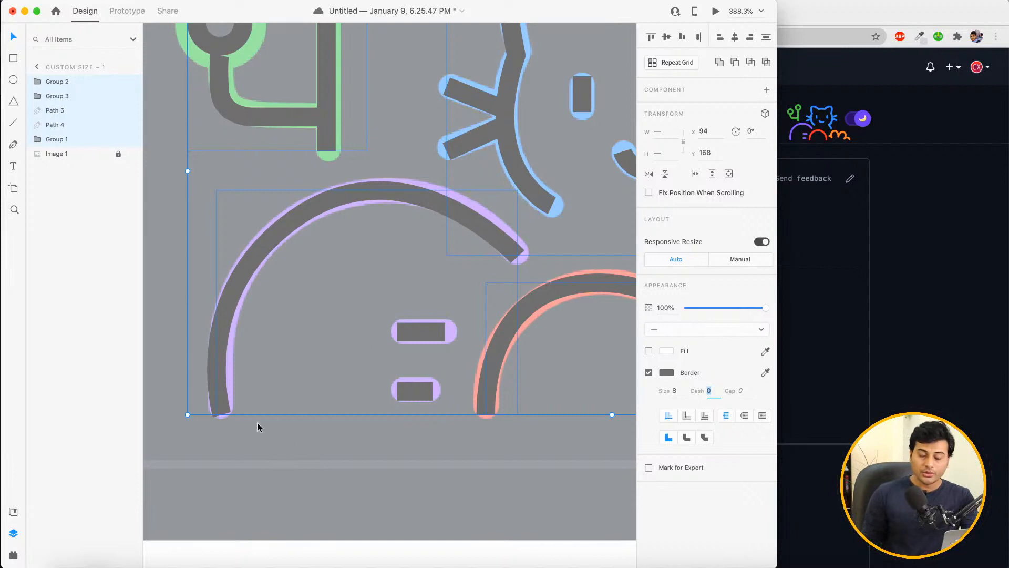
pyautogui.press('super+s')
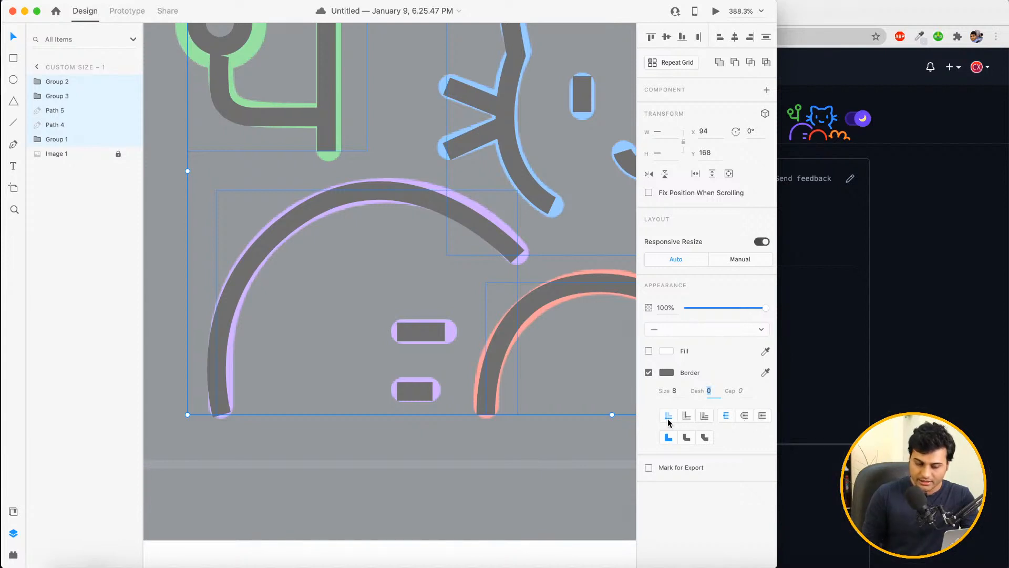
# Apply round caps and round joins to the borders of all the traced artwork
pyautogui.click(744, 415)
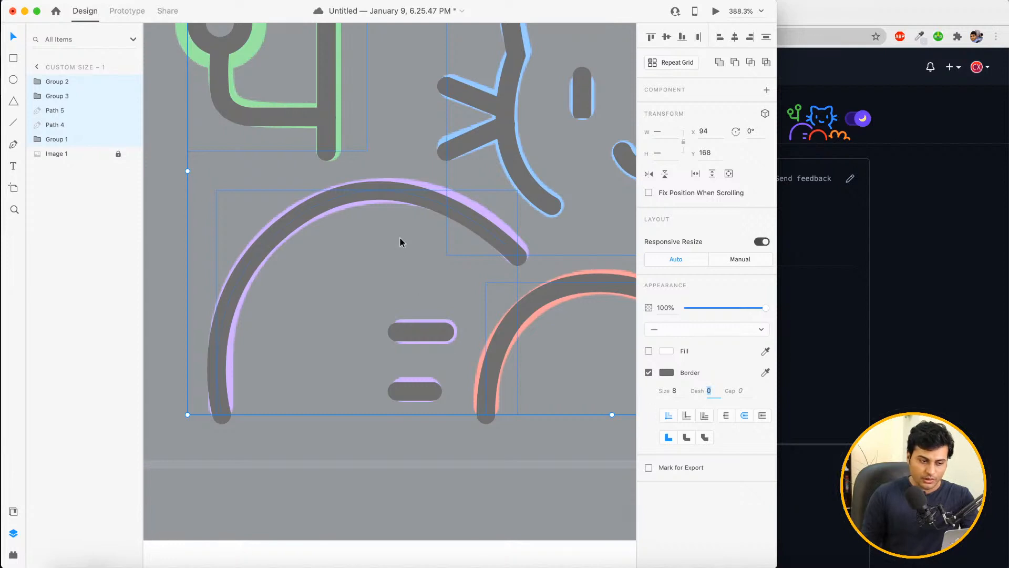
pyautogui.scroll(3, 400, 242)
pyautogui.hscroll(3, 400, 241)
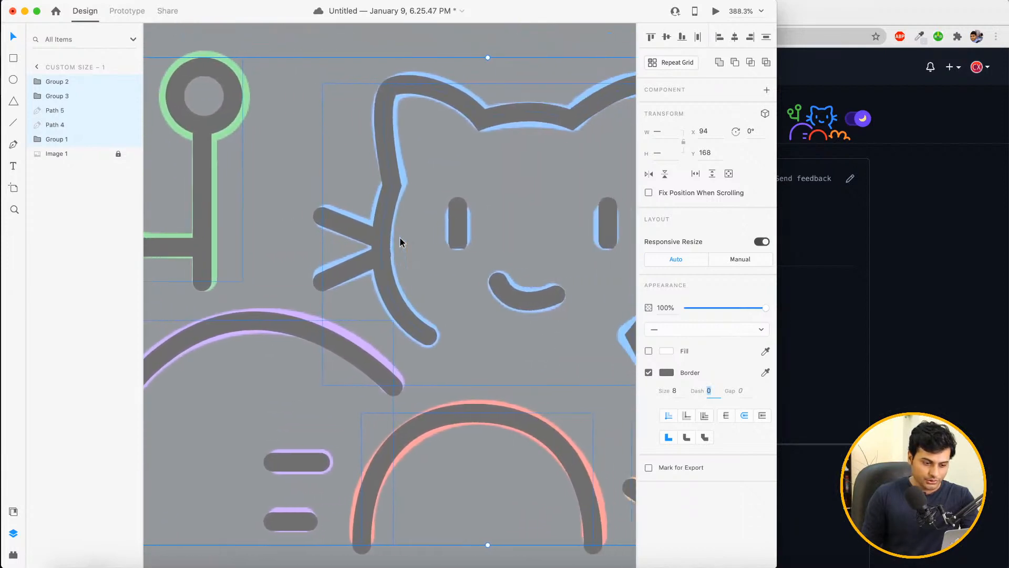
pyautogui.hscroll(3, 399, 241)
pyautogui.scroll(-3, 399, 242)
pyautogui.hscroll(2, 399, 242)
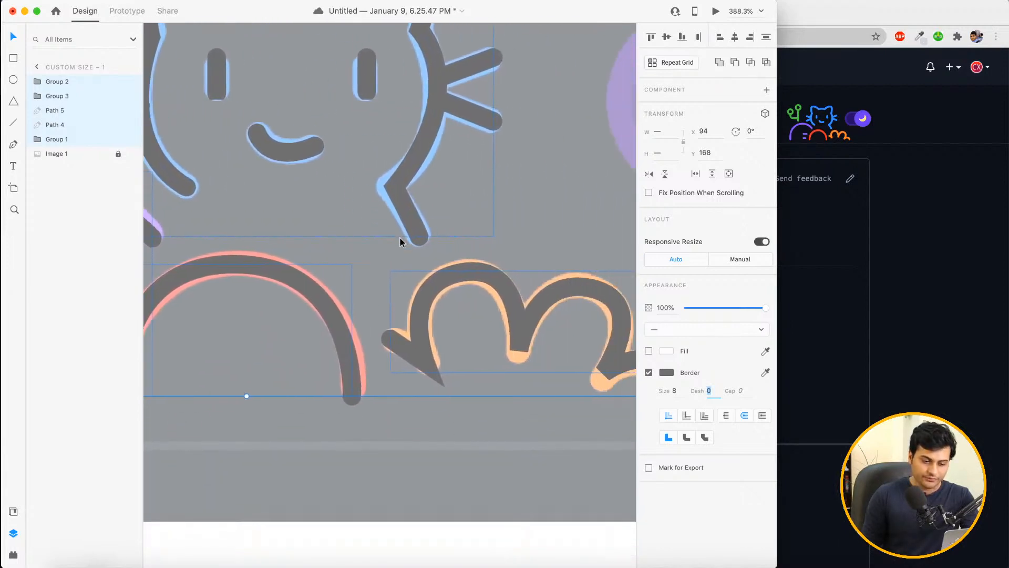
pyautogui.hscroll(3, 400, 242)
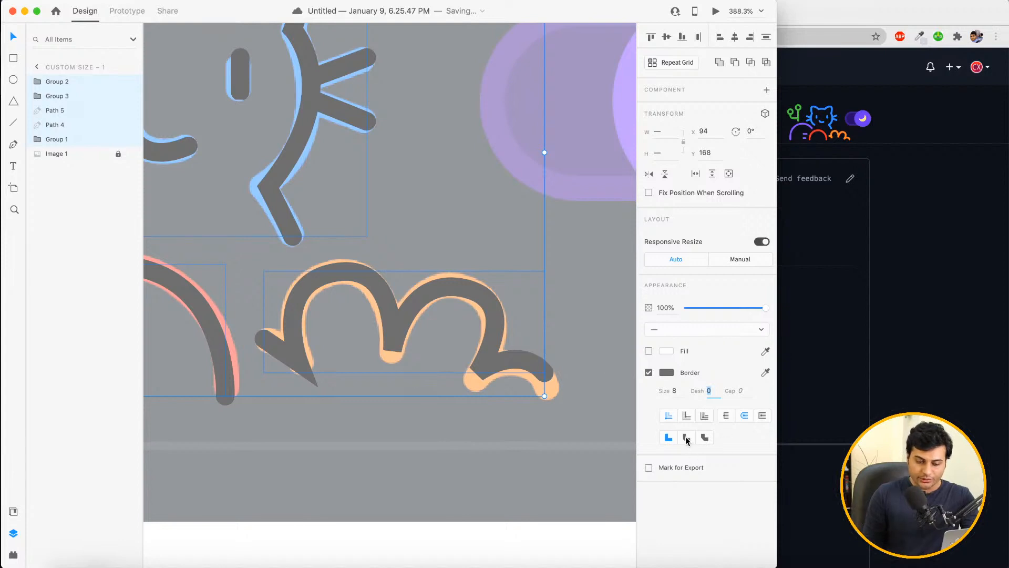
pyautogui.click(686, 438)
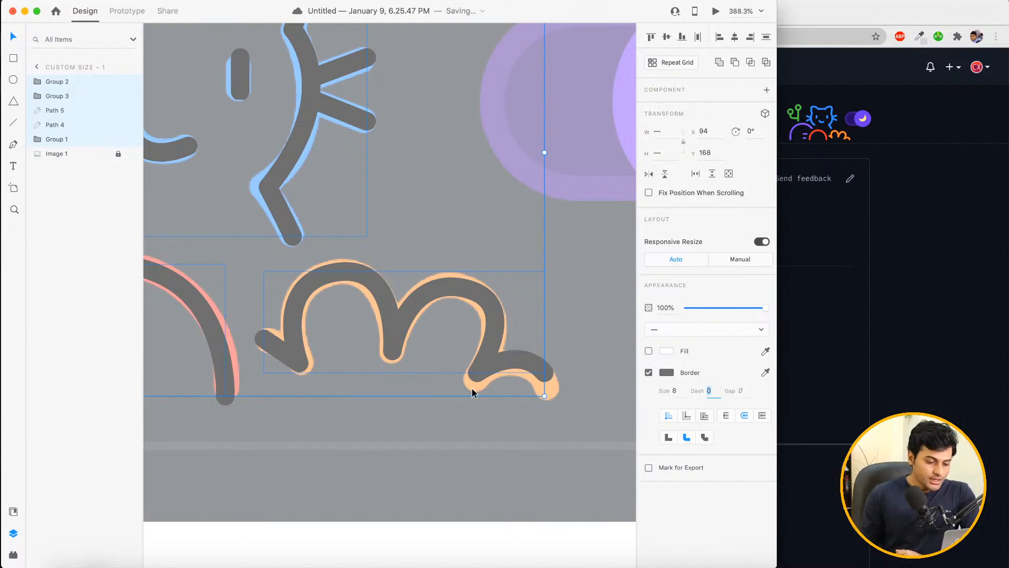
pyautogui.click(474, 543)
pyautogui.scroll(-5, 474, 543)
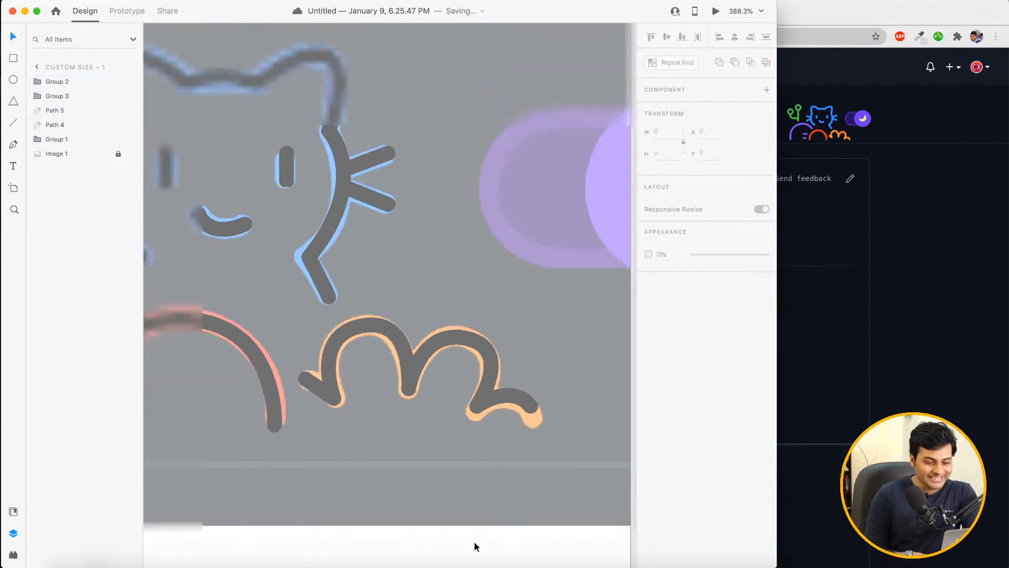
pyautogui.scroll(-5, 474, 543)
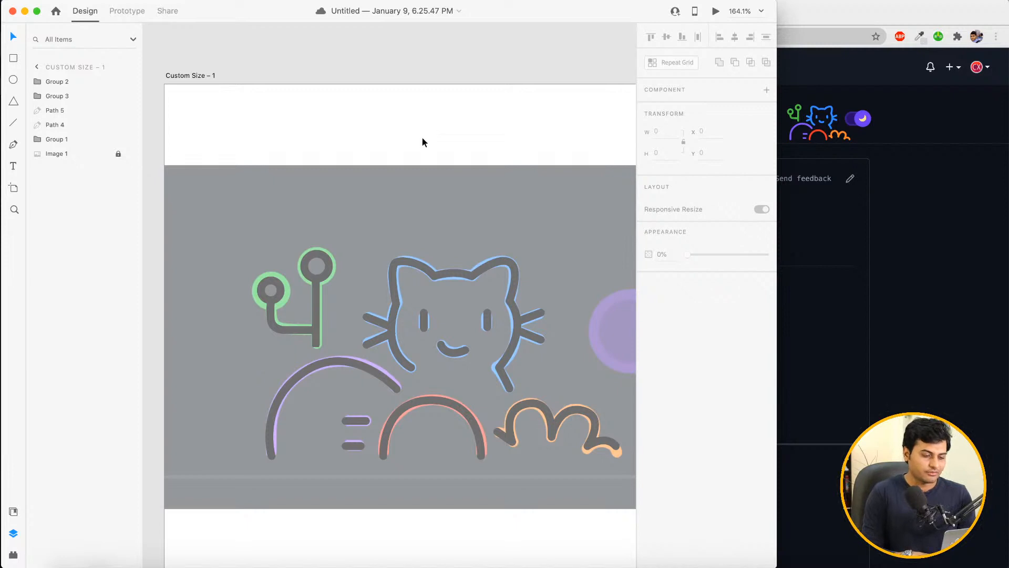
# Enlarge the branch's lower circle to 35 by 35 so it matches the green reference ring
pyautogui.click(269, 290)
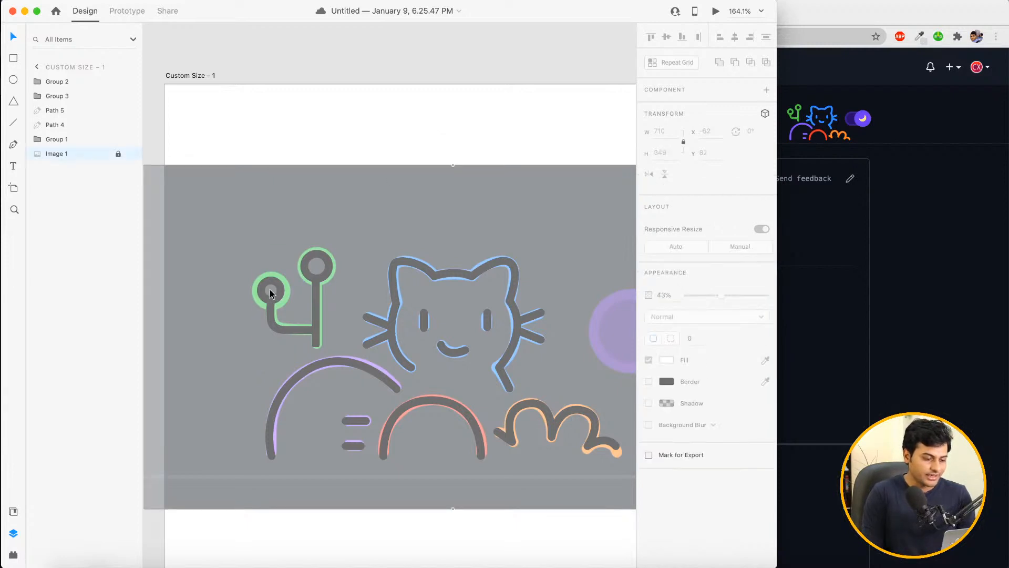
pyautogui.click(273, 290)
pyautogui.click(278, 293)
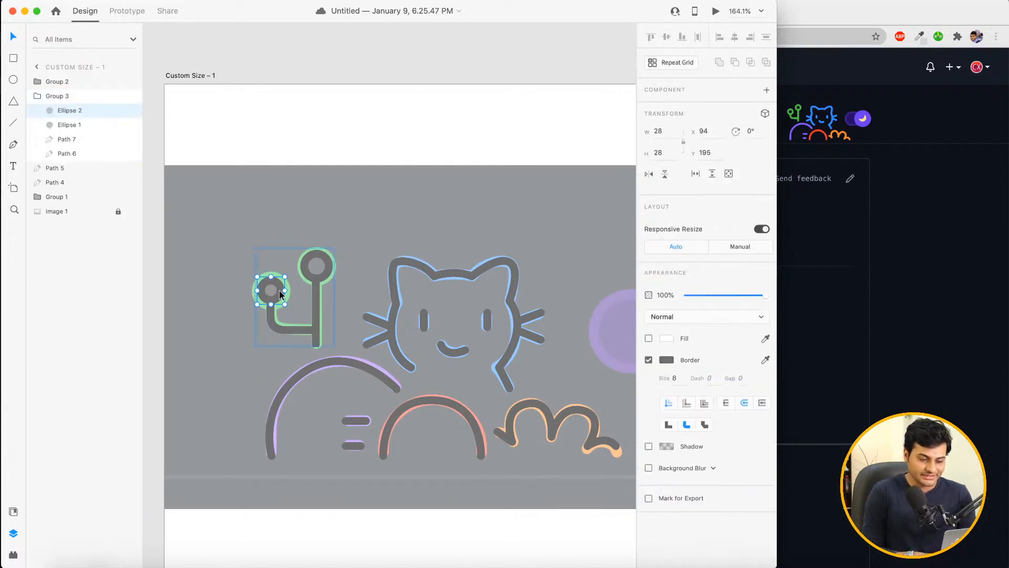
pyautogui.scroll(5, 279, 291)
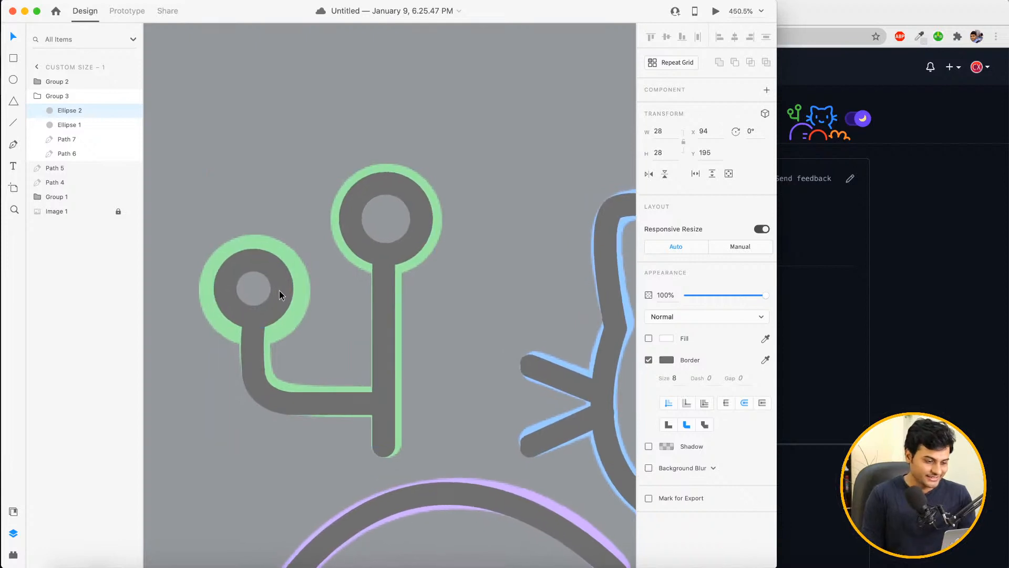
pyautogui.scroll(2, 279, 290)
pyautogui.scroll(-2, 279, 290)
pyautogui.scroll(1, 279, 290)
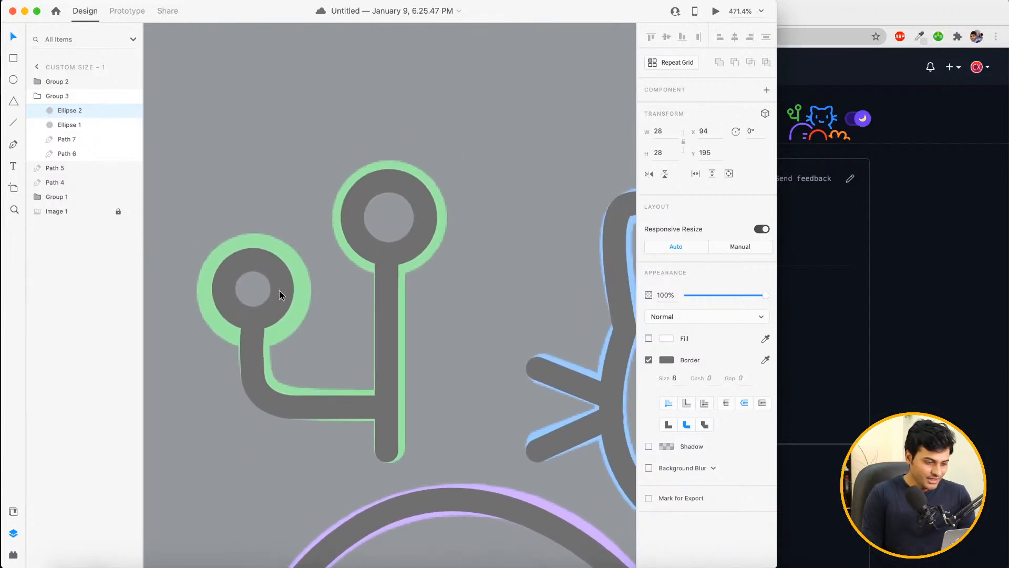
pyautogui.scroll(-1, 279, 290)
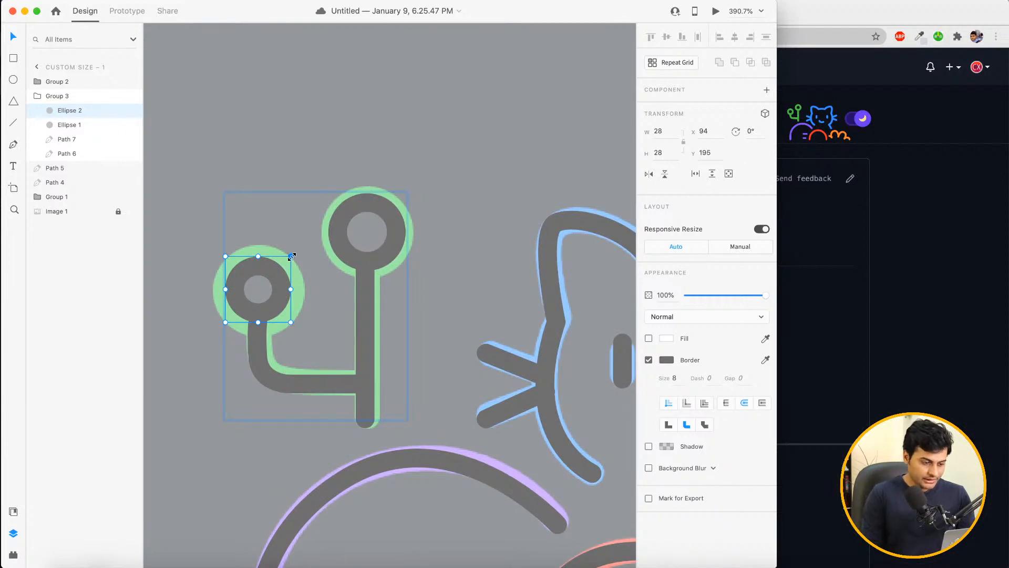
pyautogui.moveTo(290, 257)
pyautogui.mouseDown()
pyautogui.moveTo(309, 230)
pyautogui.moveTo(283, 272)
pyautogui.mouseUp()
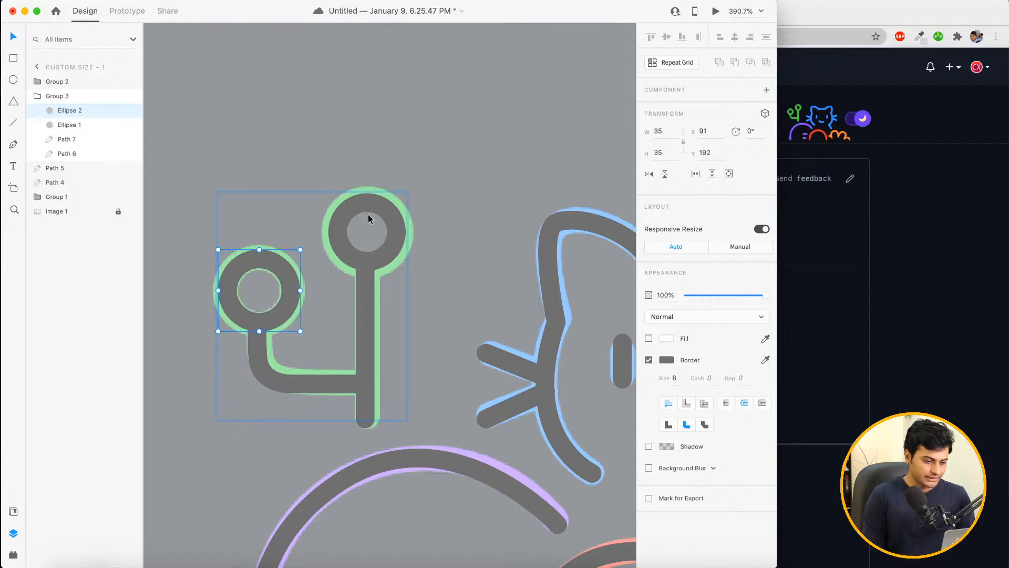
# Enlarge the branch's upper circle to 37 by 37 and align it with the vertical stem
pyautogui.doubleClick(372, 217)
pyautogui.click(366, 193)
pyautogui.press('super+z')
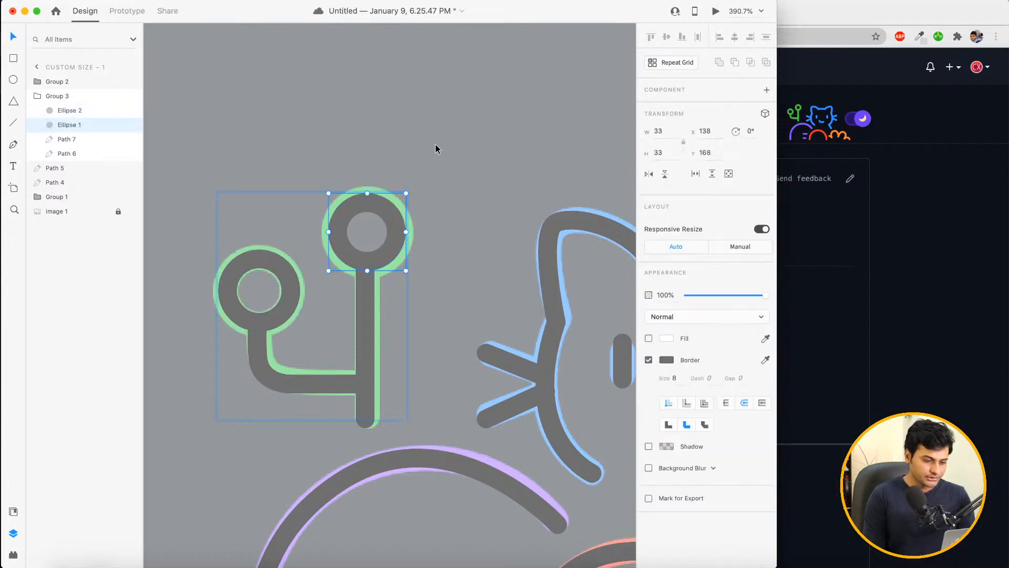
pyautogui.moveTo(406, 193); pyautogui.dragTo(415, 183)
pyautogui.press('Left')
pyautogui.press('Left')
pyautogui.press('Left')
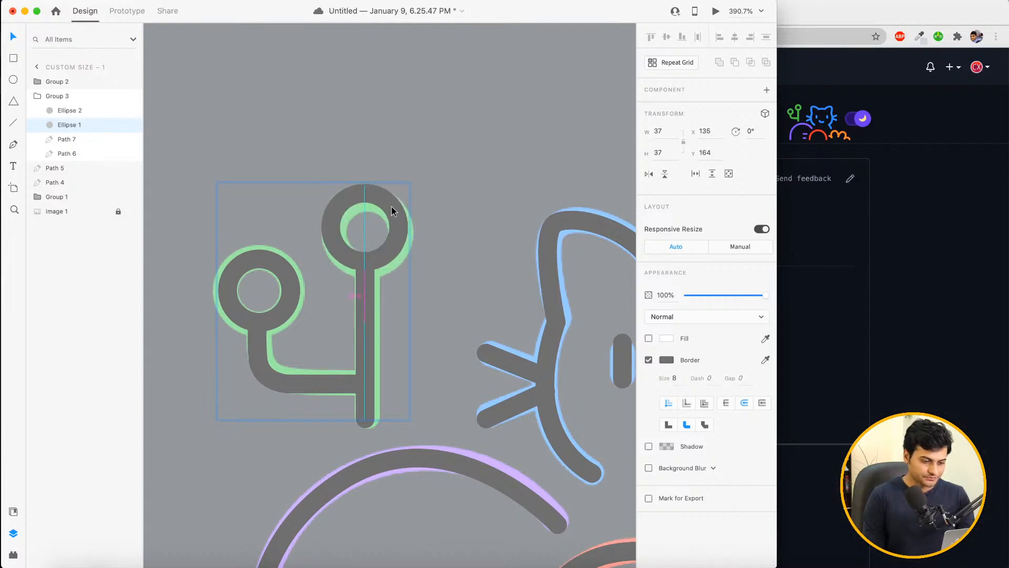
pyautogui.click(486, 155)
# Unlock the reference image, move it off the artboard to the pasteboard below, and save the document
pyautogui.scroll(-8, 487, 155)
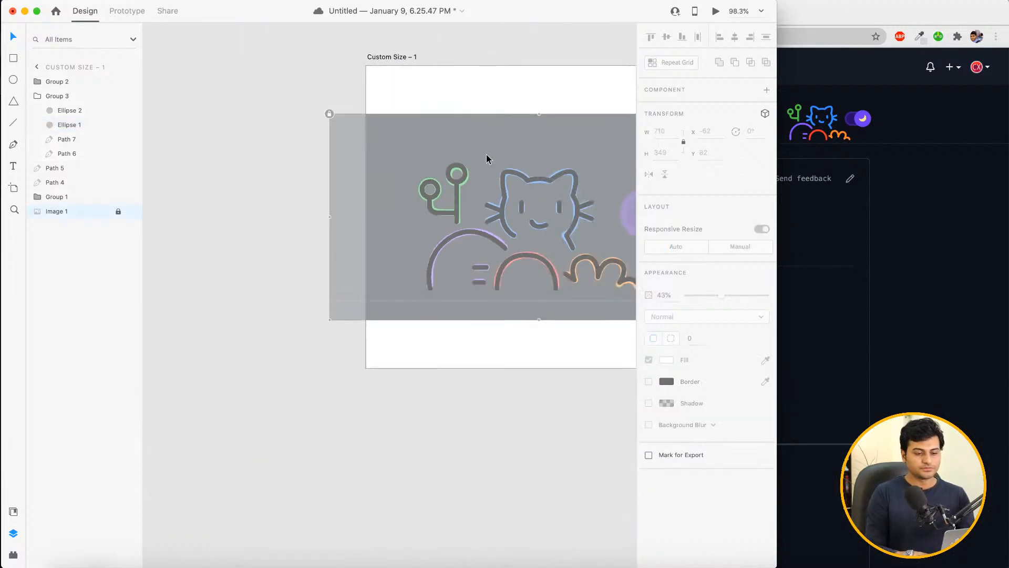
pyautogui.hscroll(3, 487, 155)
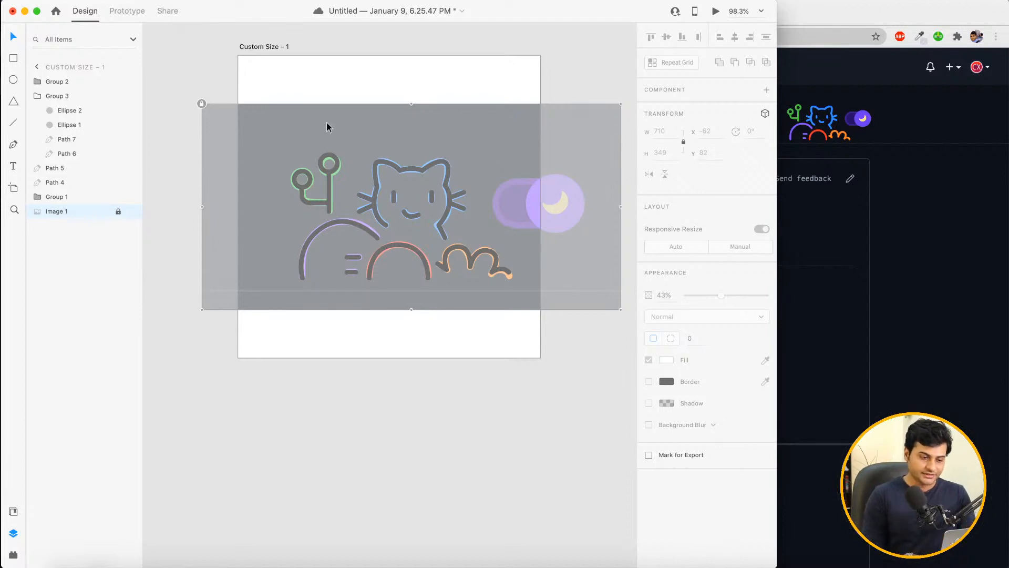
pyautogui.click(202, 104)
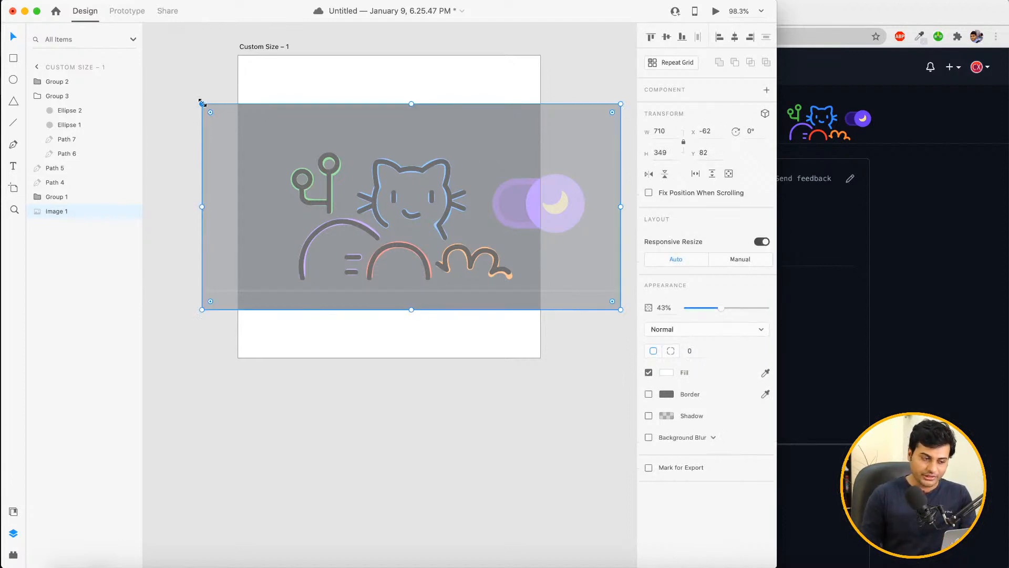
pyautogui.hscroll(-3, 254, 182)
pyautogui.moveTo(270, 158); pyautogui.dragTo(251, 424)
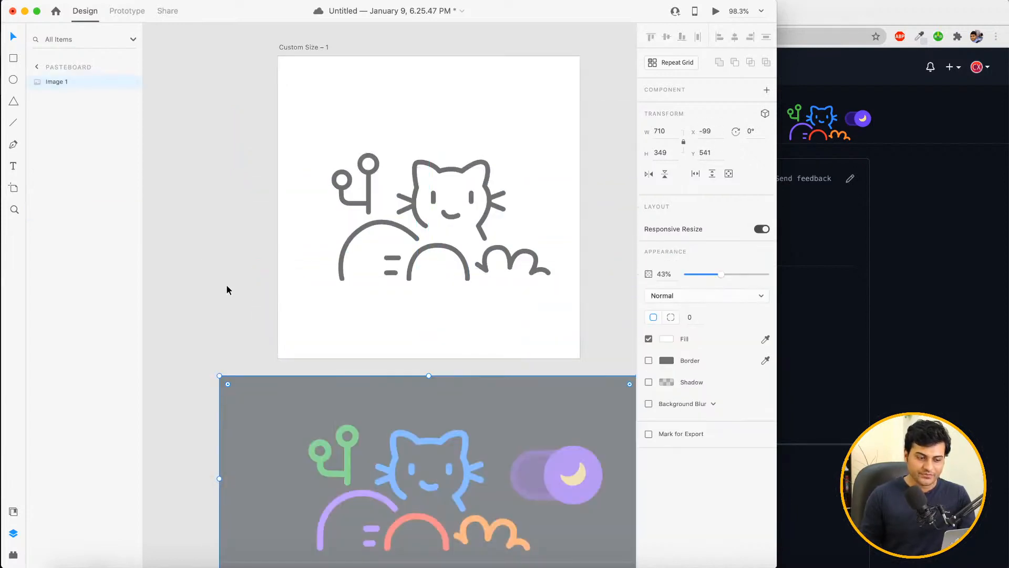
pyautogui.click(200, 257)
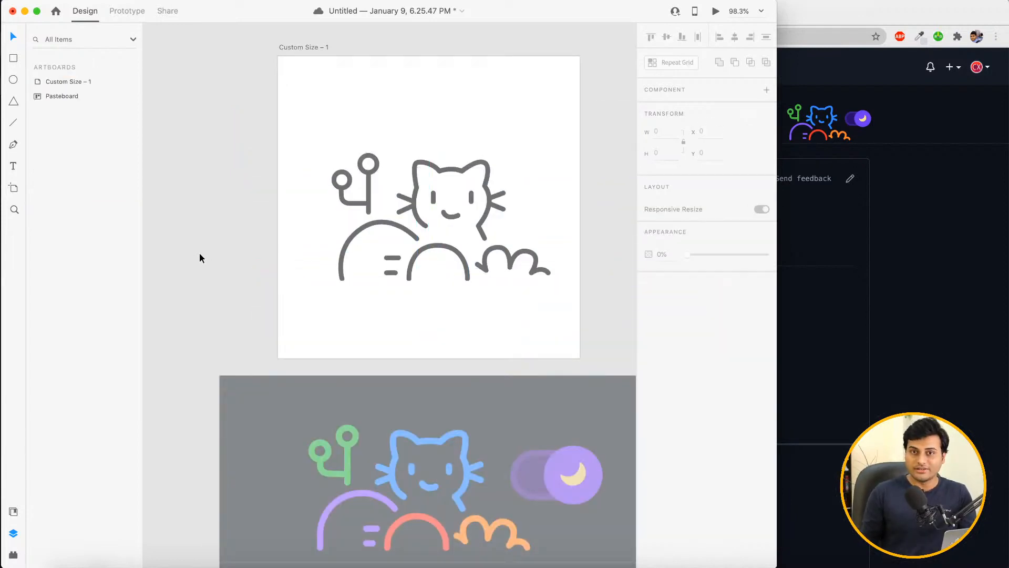
pyautogui.hscroll(3, 319, 268)
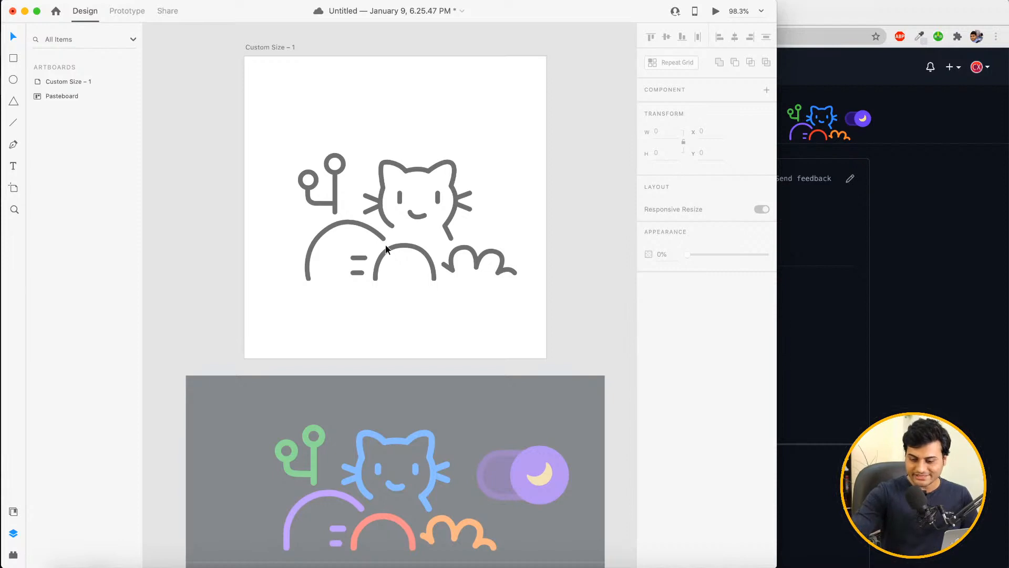
pyautogui.press('super+s')
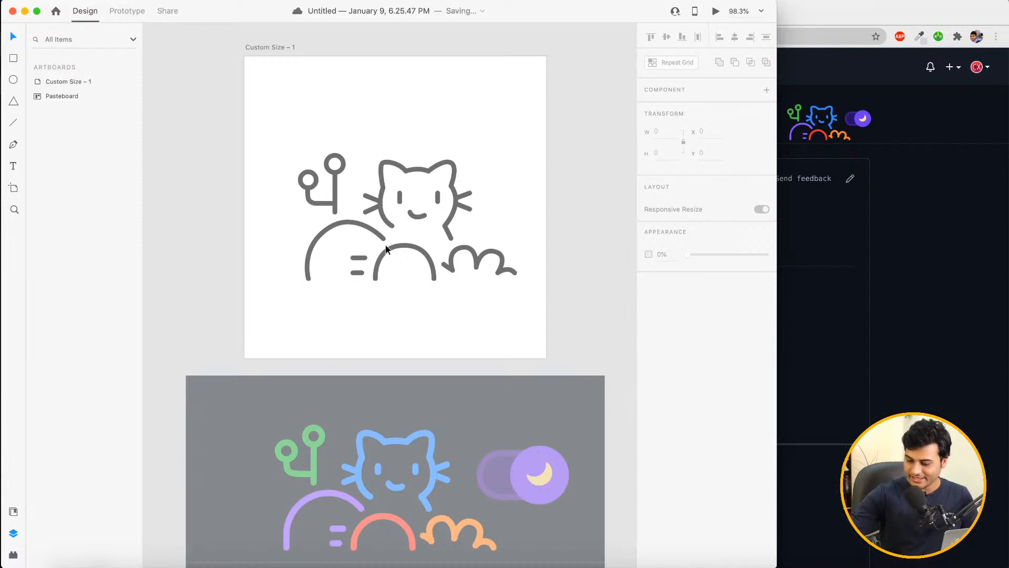
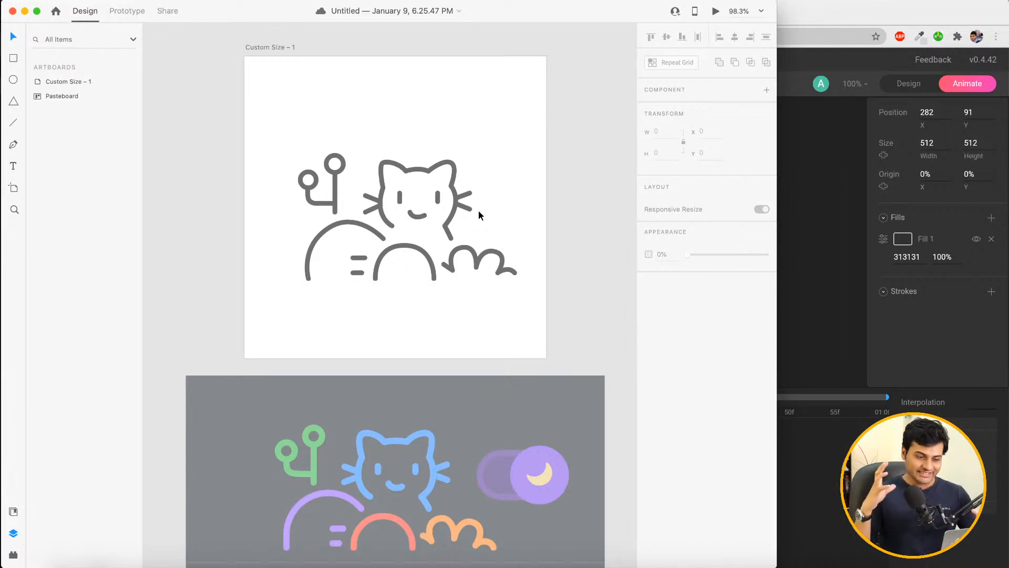
# Shorten the cat's eye nearest the branch from its lower end to a height of about 9
pyautogui.scroll(3, 403, 200)
pyautogui.doubleClick(397, 196)
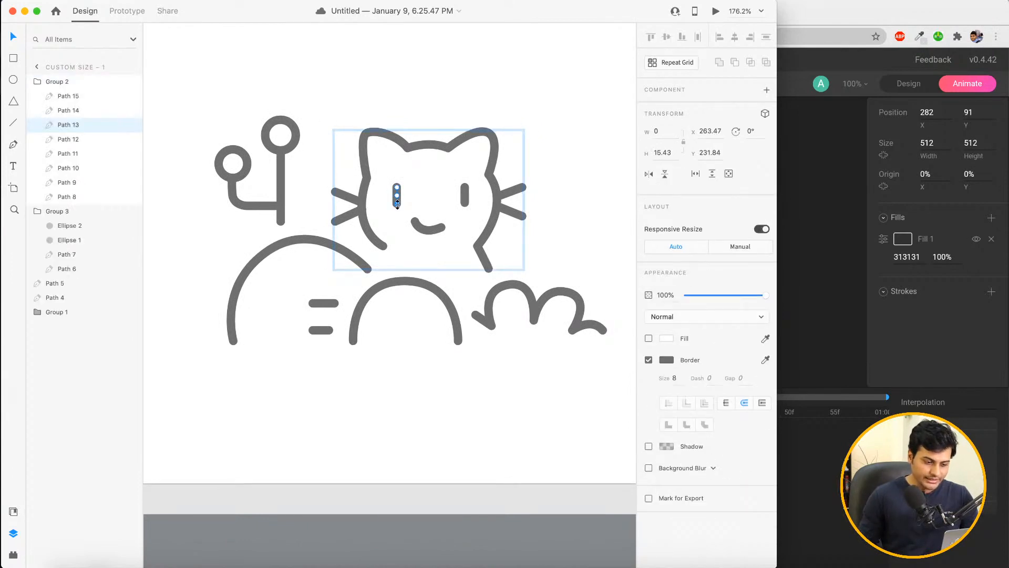
pyautogui.moveTo(397, 204); pyautogui.dragTo(398, 198)
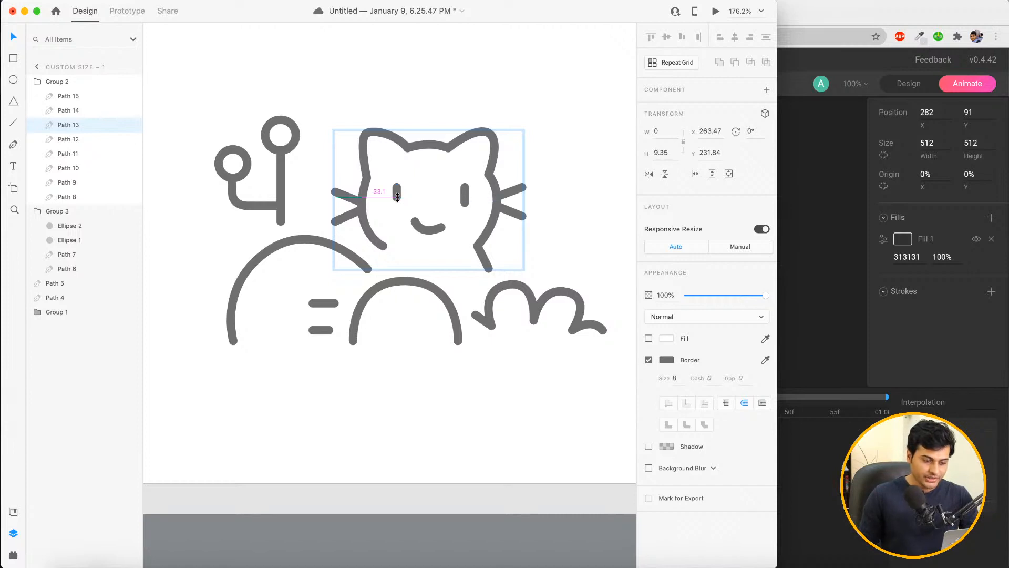
# Adjust the curve handle at the cat's lower cheek point on the bush side to round that cheek, and save the document
pyautogui.click(490, 228)
pyautogui.click(477, 246)
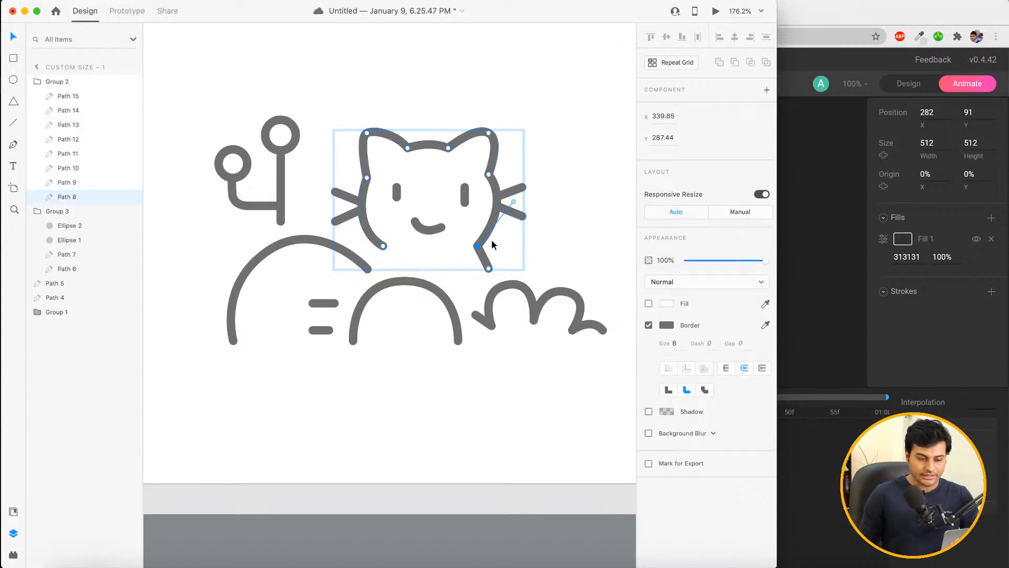
pyautogui.moveTo(511, 203); pyautogui.dragTo(511, 216)
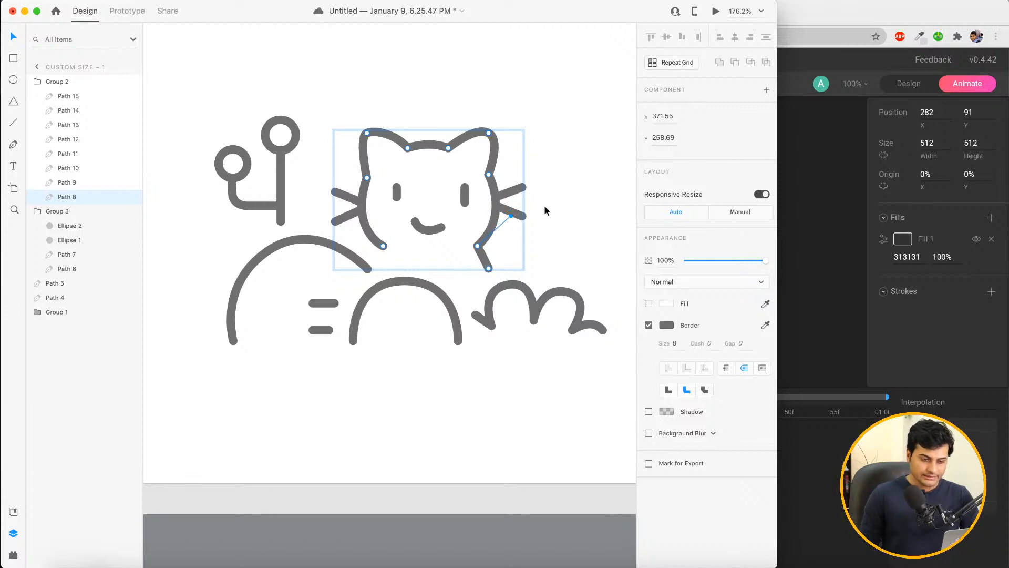
pyautogui.press('Escape')
pyautogui.press('super+0')
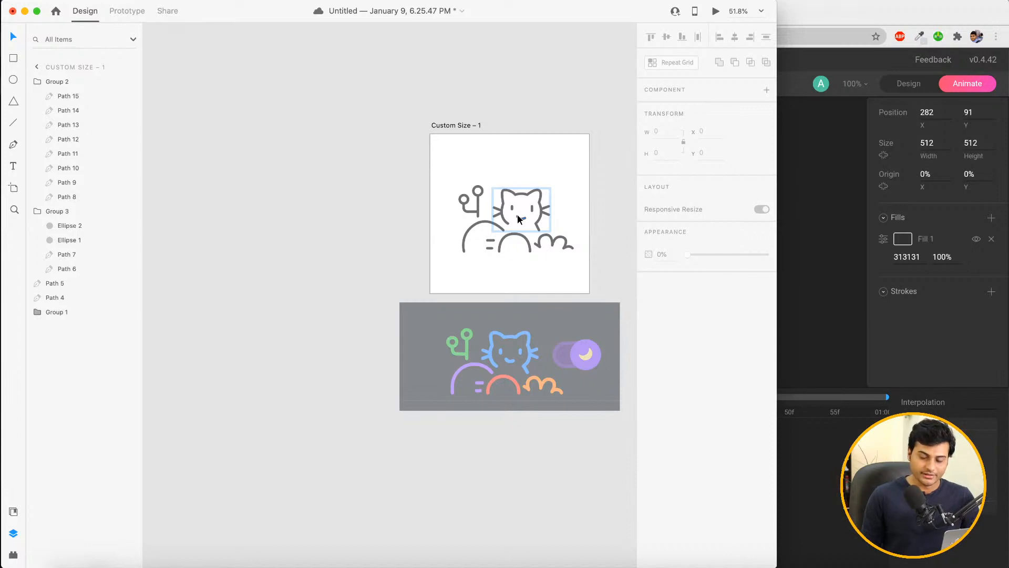
pyautogui.press('super+s')
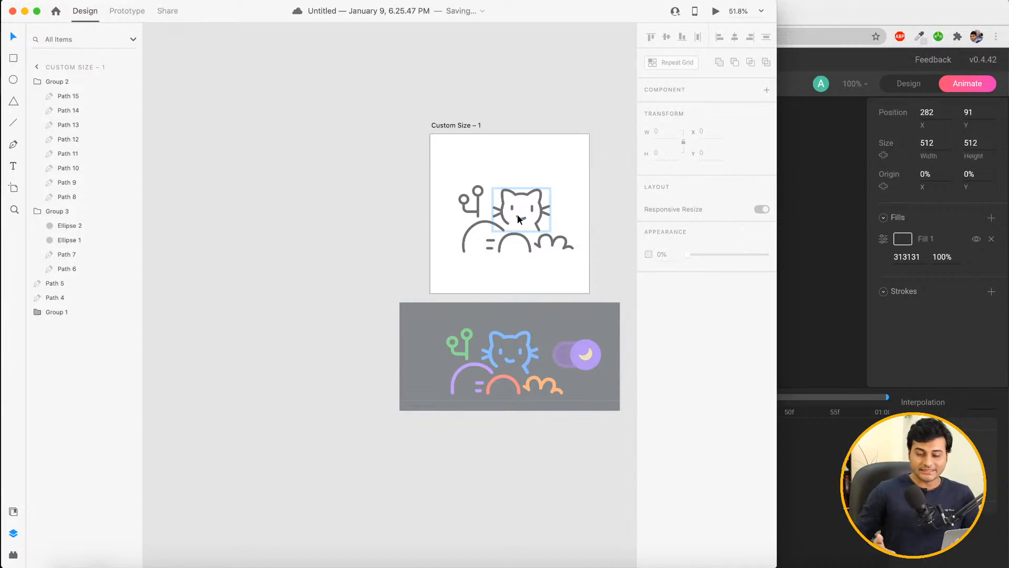
# Group all the traced artwork on the artboard into a single group
pyautogui.scroll(5, 557, 191)
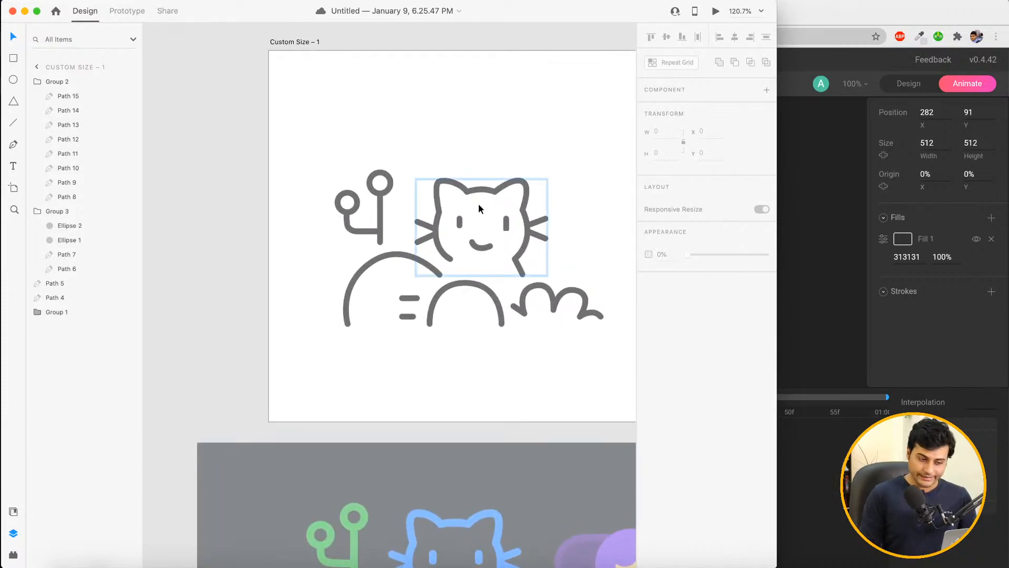
pyautogui.hscroll(3, 479, 209)
pyautogui.click(581, 251)
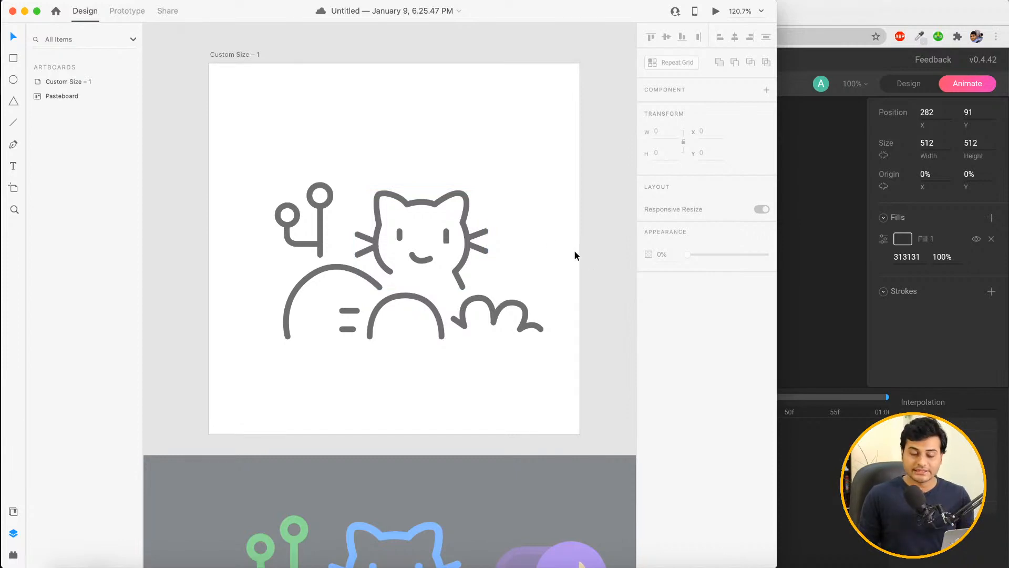
pyautogui.moveTo(229, 143); pyautogui.dragTo(555, 362)
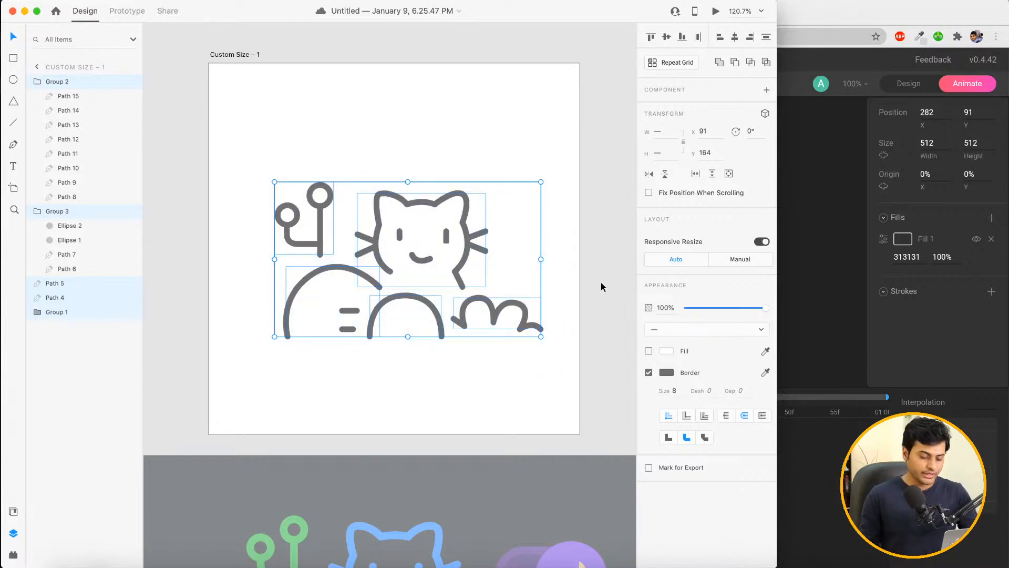
pyautogui.press('super+g')
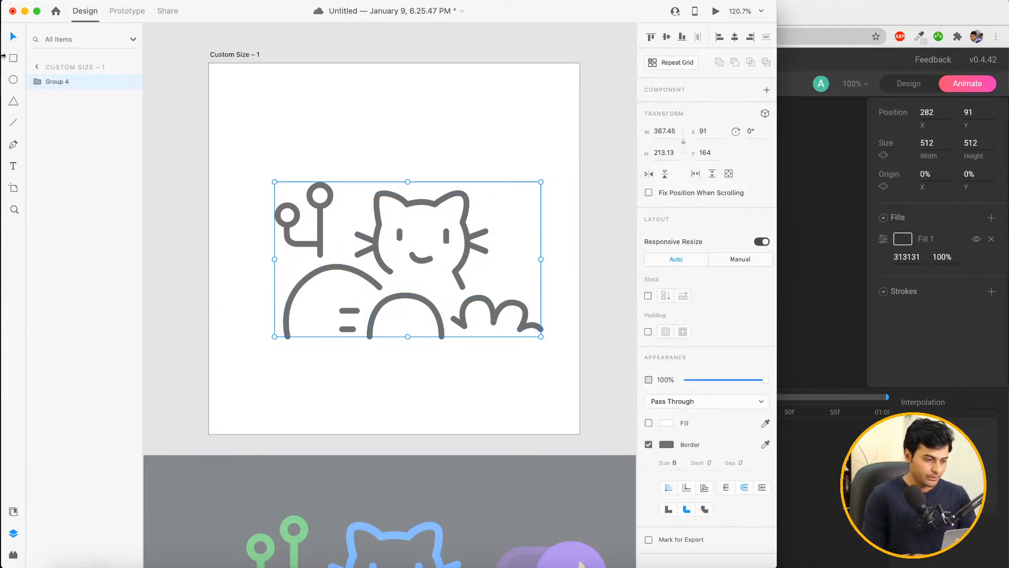
# Rename the group containing all the artwork as theme_change_design
pyautogui.doubleClick(56, 80)
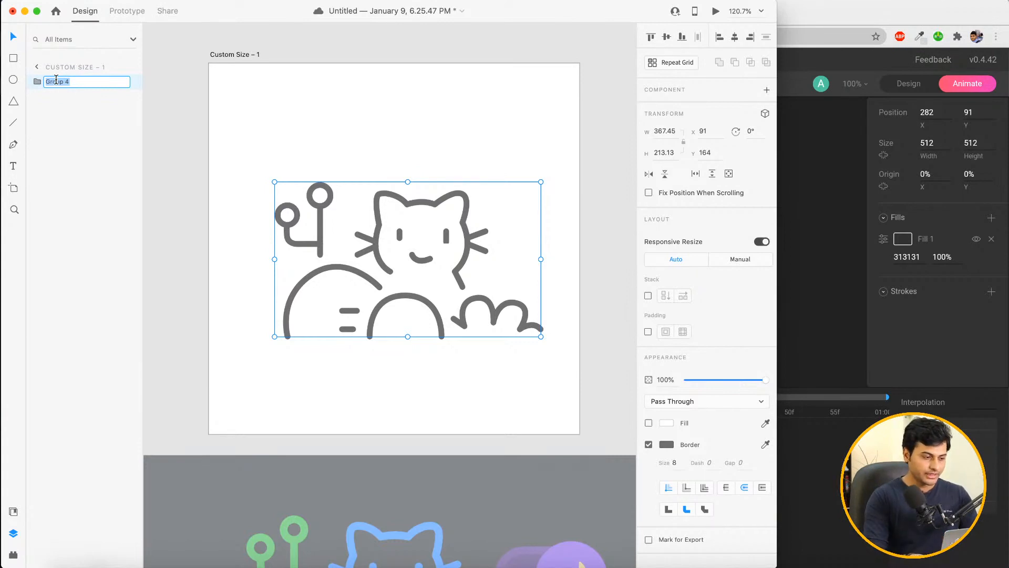
pyautogui.write('theme_c')
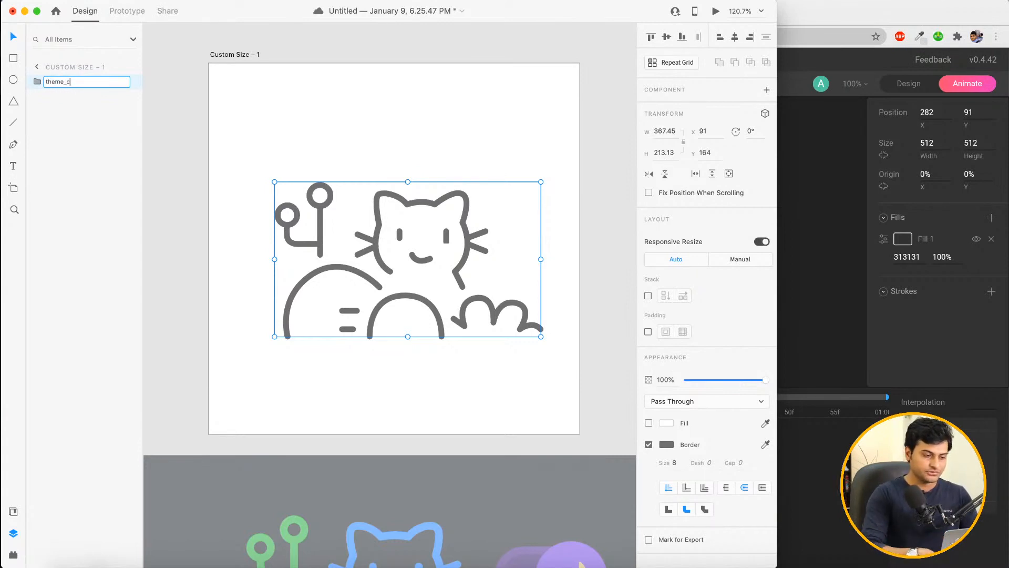
pyautogui.write('hange_')
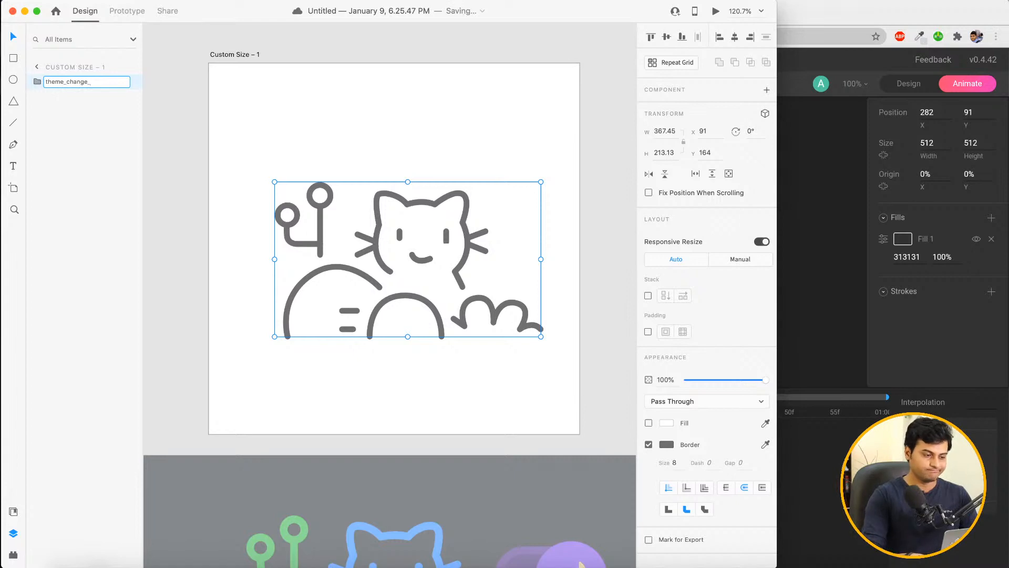
pyautogui.write('default')
pyautogui.press('Return')
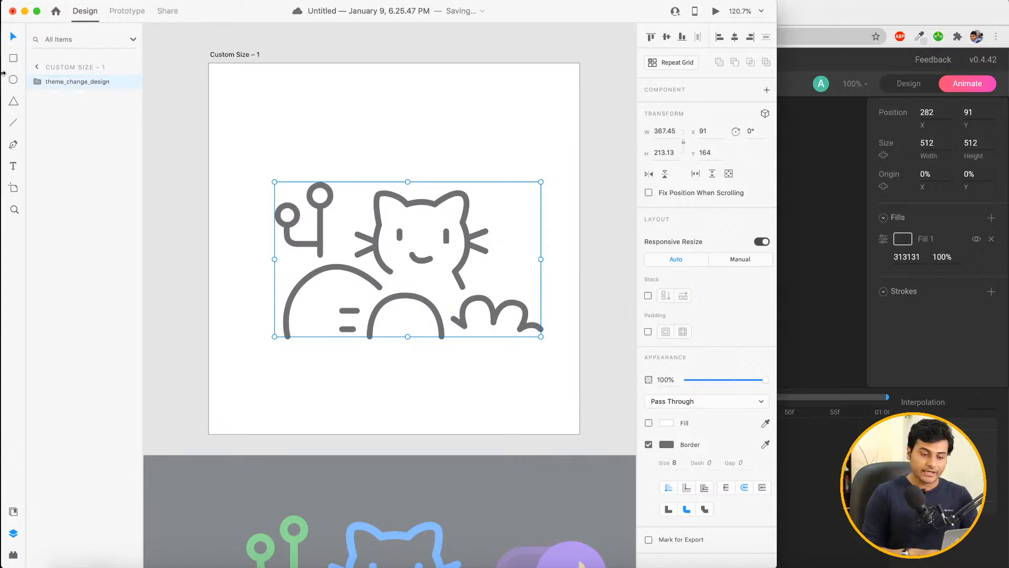
# Expand the theme_change_design group, collapse the cat's group inside it and rename that group as cat
pyautogui.click(37, 83)
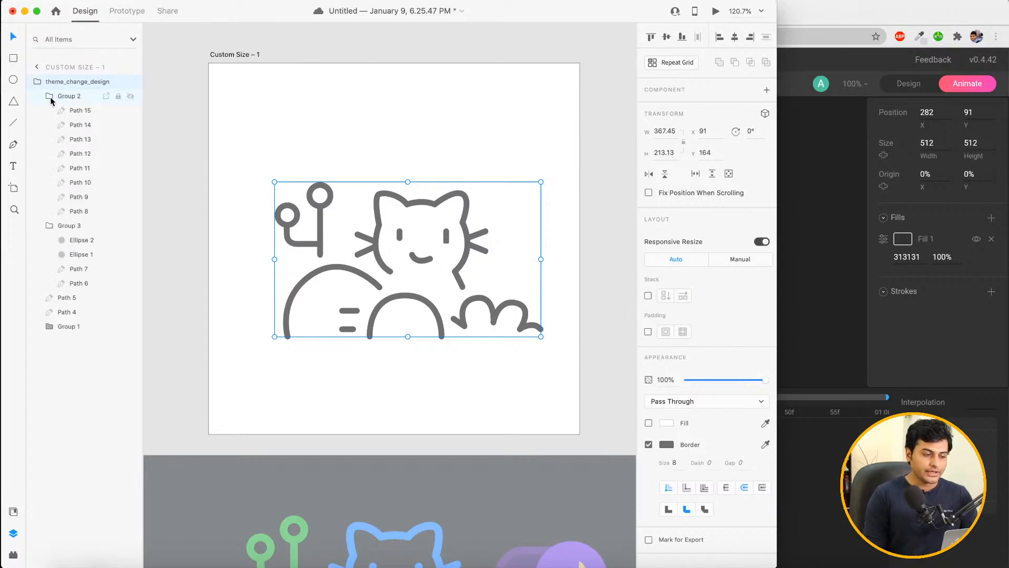
pyautogui.click(50, 97)
pyautogui.doubleClick(68, 97)
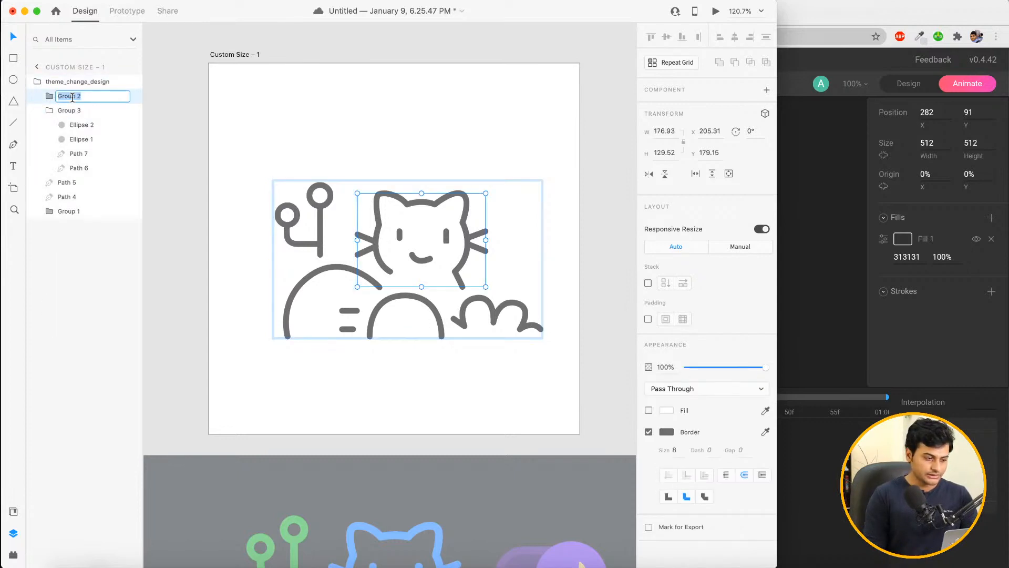
pyautogui.write('cat')
pyautogui.press('Return')
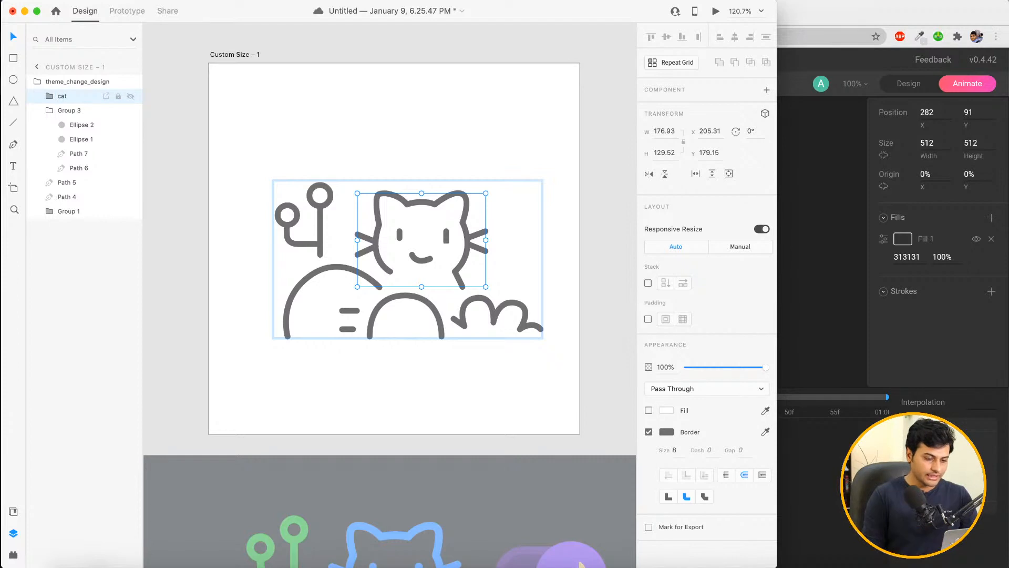
# Collapse the group of branch circles and lines beside the cat and rename it as git
pyautogui.click(50, 112)
pyautogui.click(49, 112)
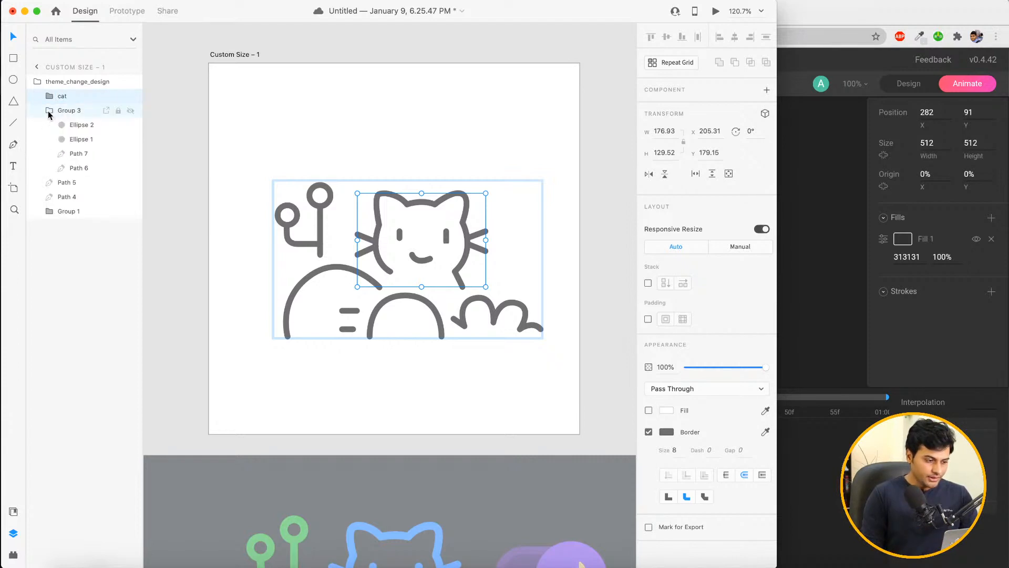
pyautogui.click(49, 112)
pyautogui.click(67, 113)
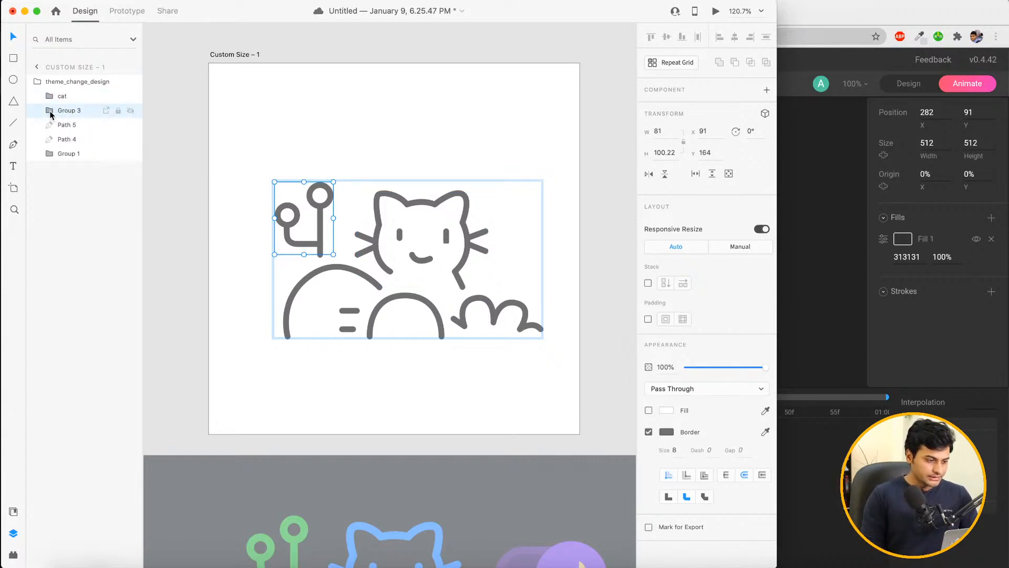
pyautogui.doubleClick(65, 112)
pyautogui.write('git')
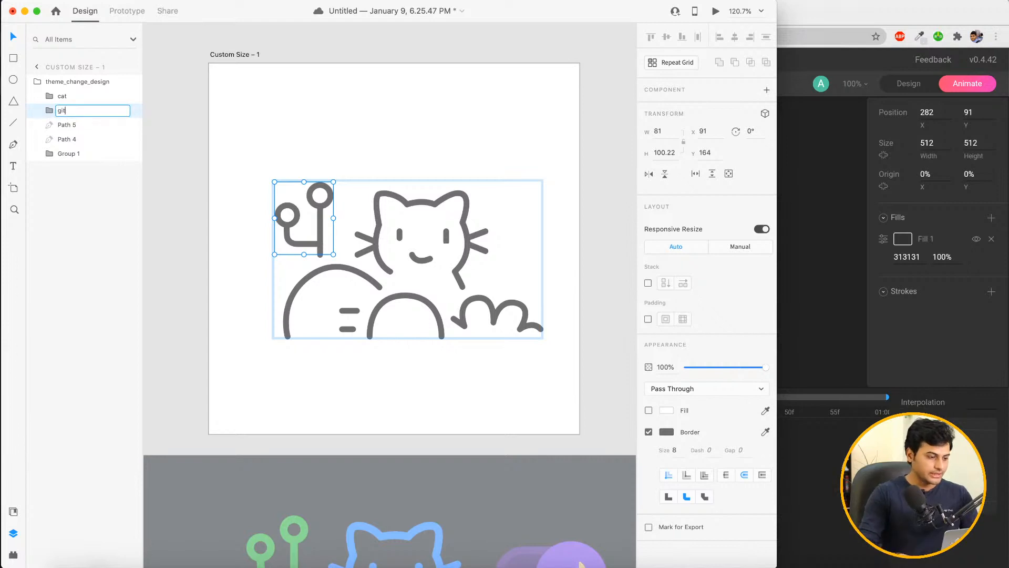
pyautogui.press('Return')
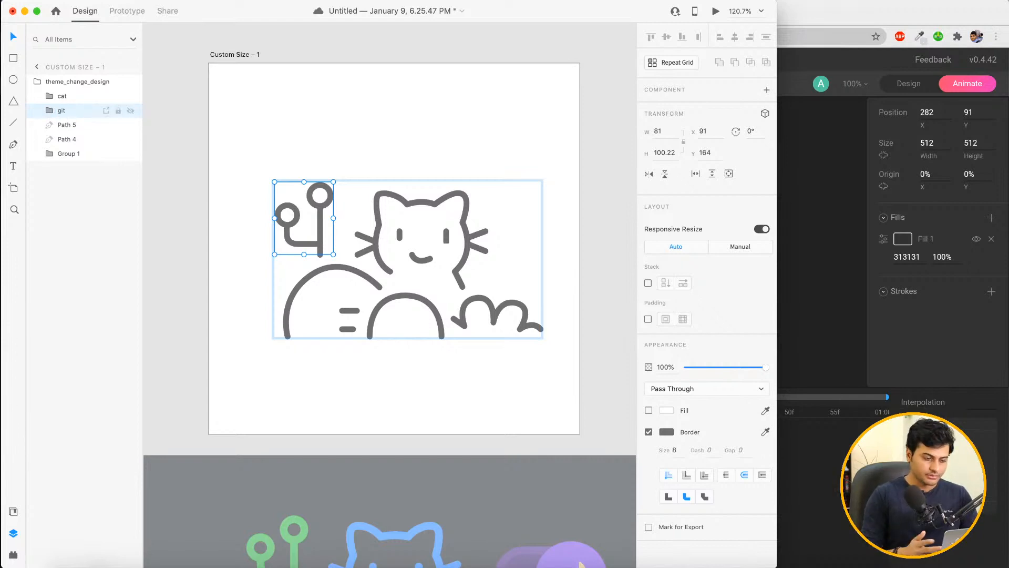
# Identify the two loose paths and the remaining group, then rename the group with the large arc and two dashes as bush
pyautogui.click(66, 126)
pyautogui.click(68, 138)
pyautogui.click(67, 153)
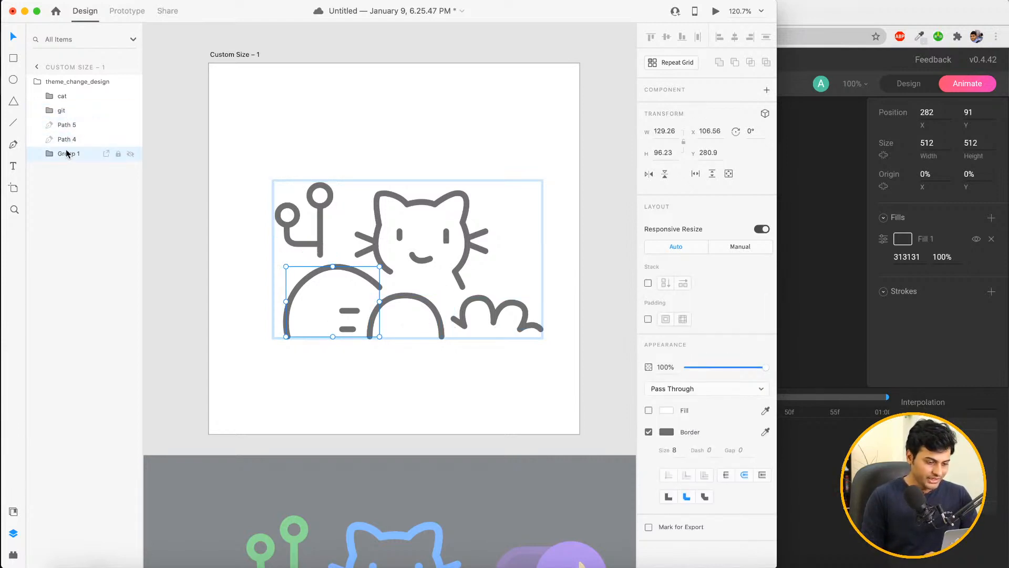
pyautogui.click(48, 155)
pyautogui.click(49, 154)
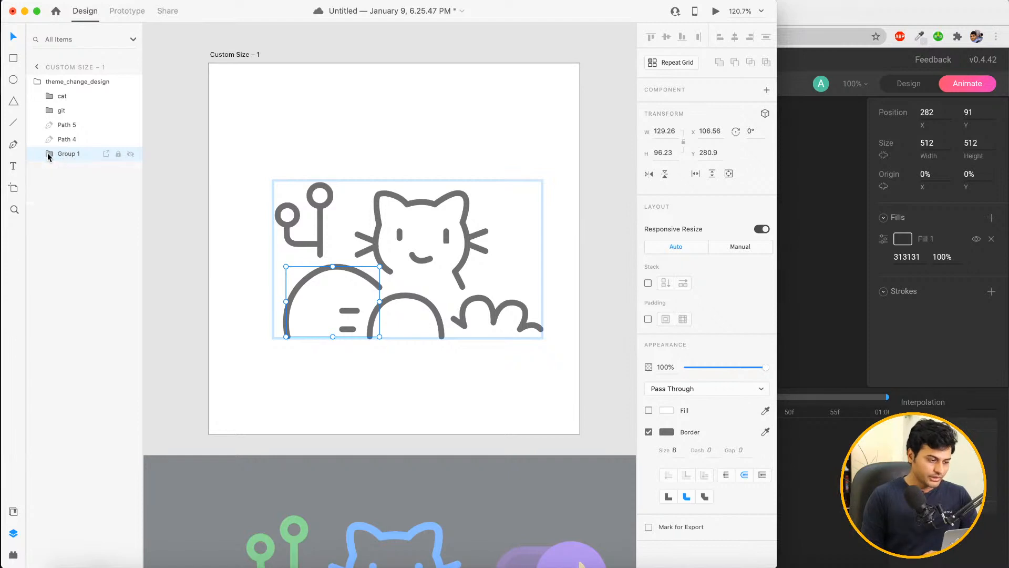
pyautogui.doubleClick(72, 154)
pyautogui.write('bush')
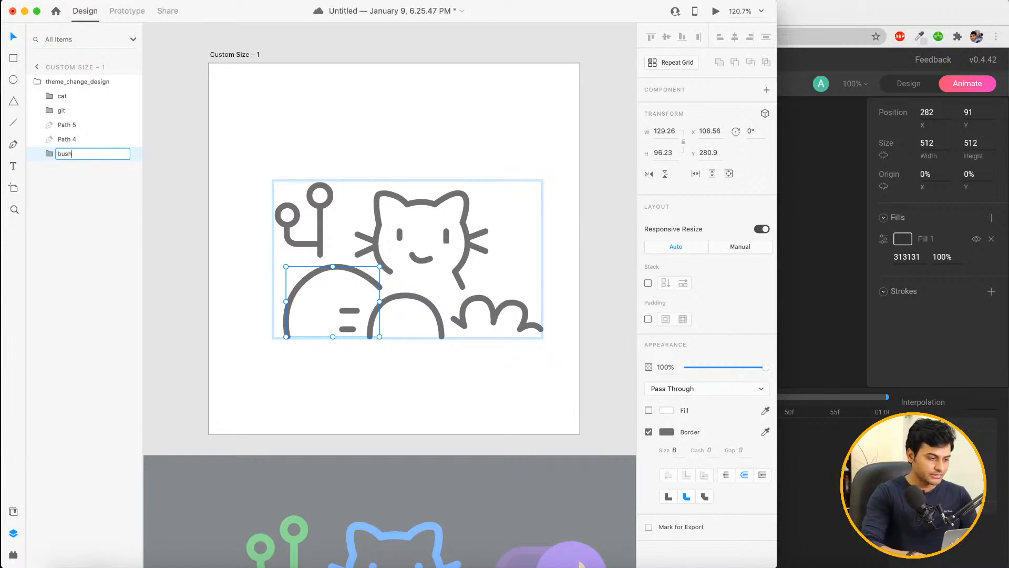
pyautogui.press('Return')
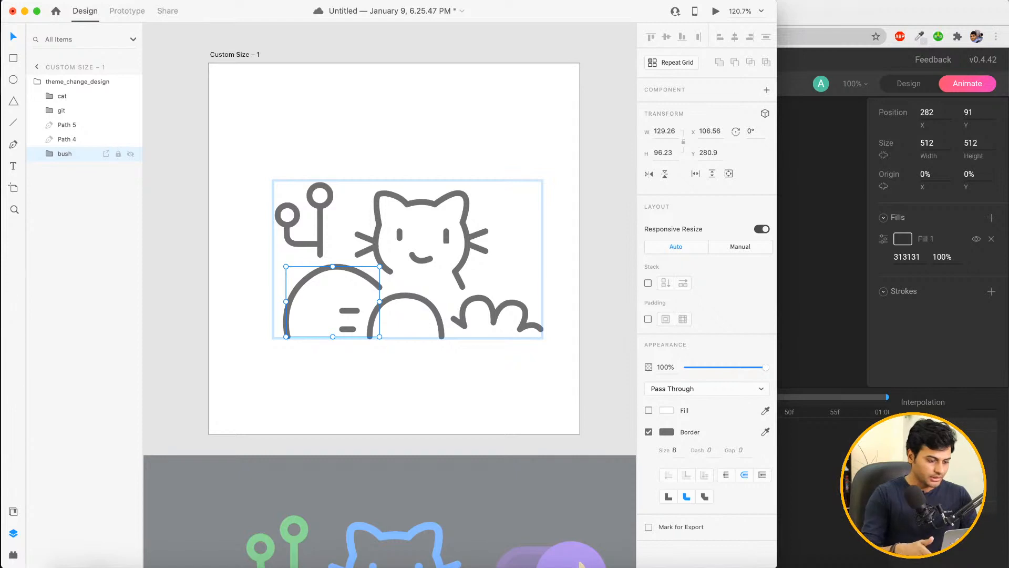
pyautogui.click(160, 179)
pyautogui.click(351, 245)
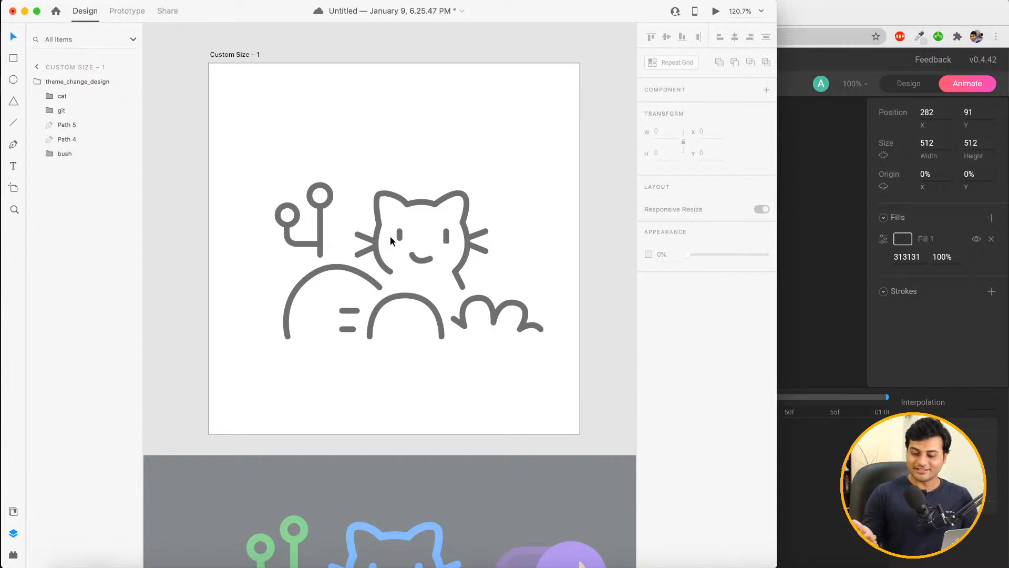
pyautogui.click(452, 234)
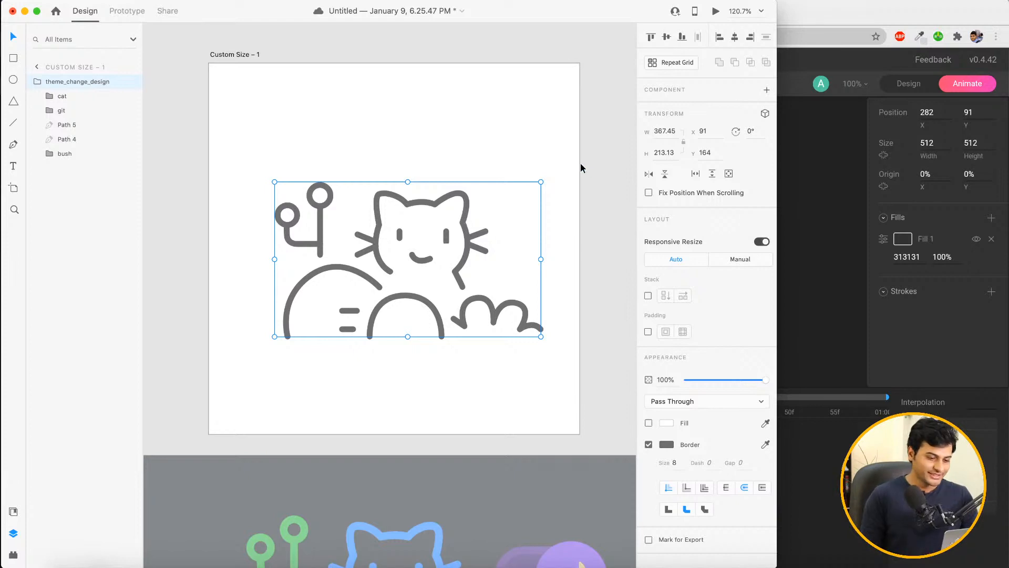
pyautogui.click(599, 169)
pyautogui.click(422, 259)
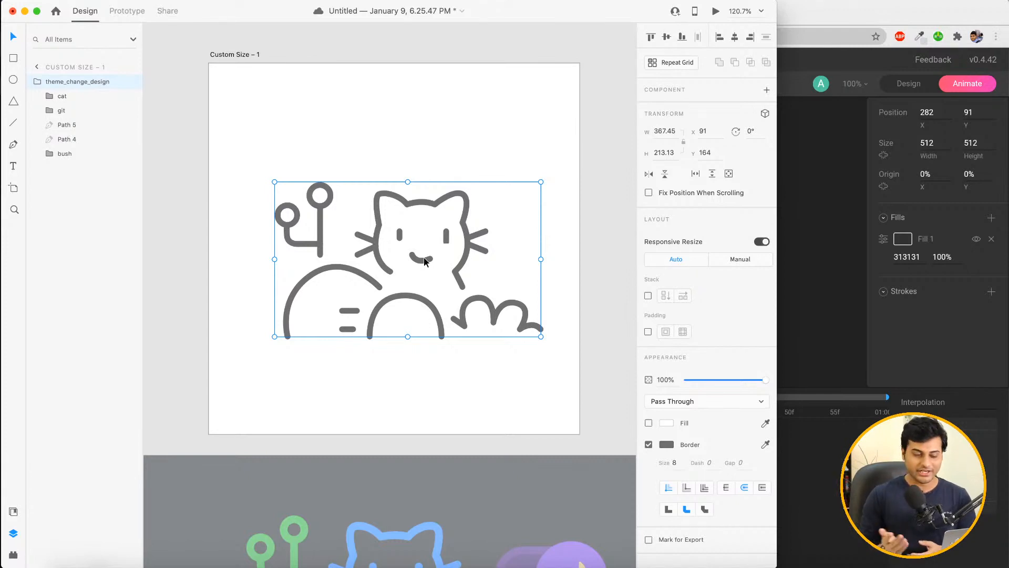
# Start exporting the selected theme_change_design group and set the export format to SVG
pyautogui.click(173, 201)
pyautogui.click(382, 237)
pyautogui.click(377, 241)
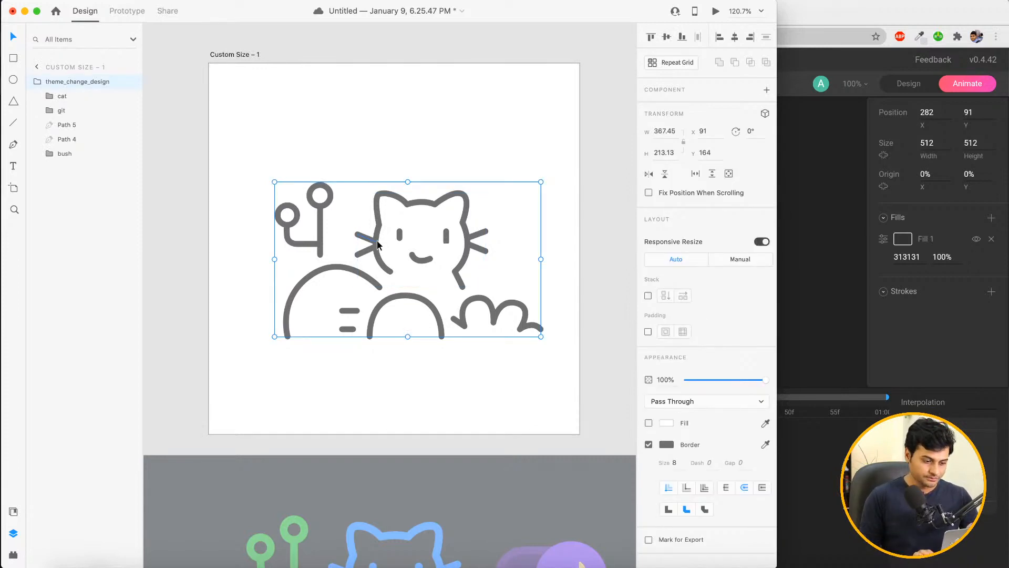
pyautogui.press('super+e')
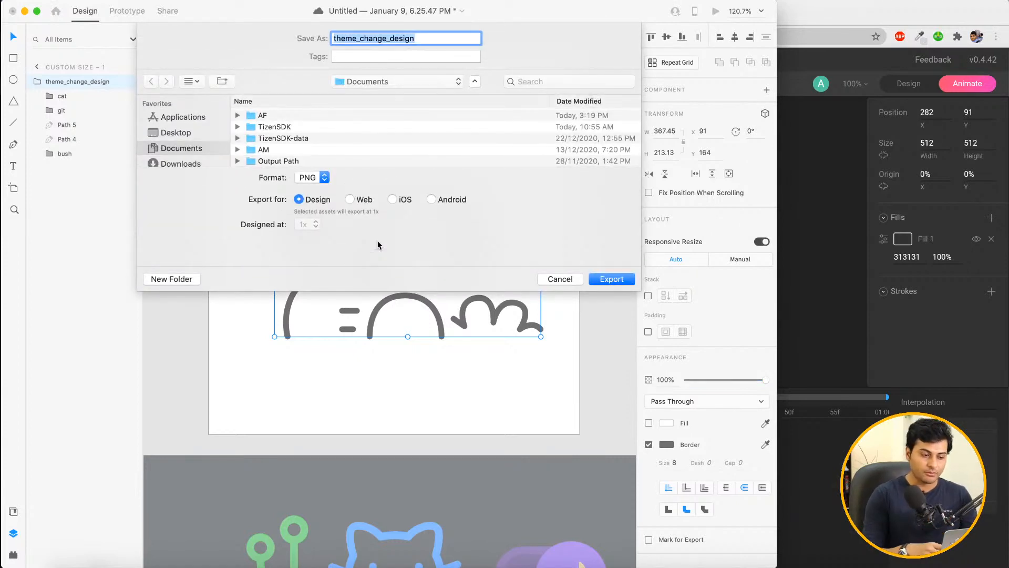
pyautogui.click(325, 179)
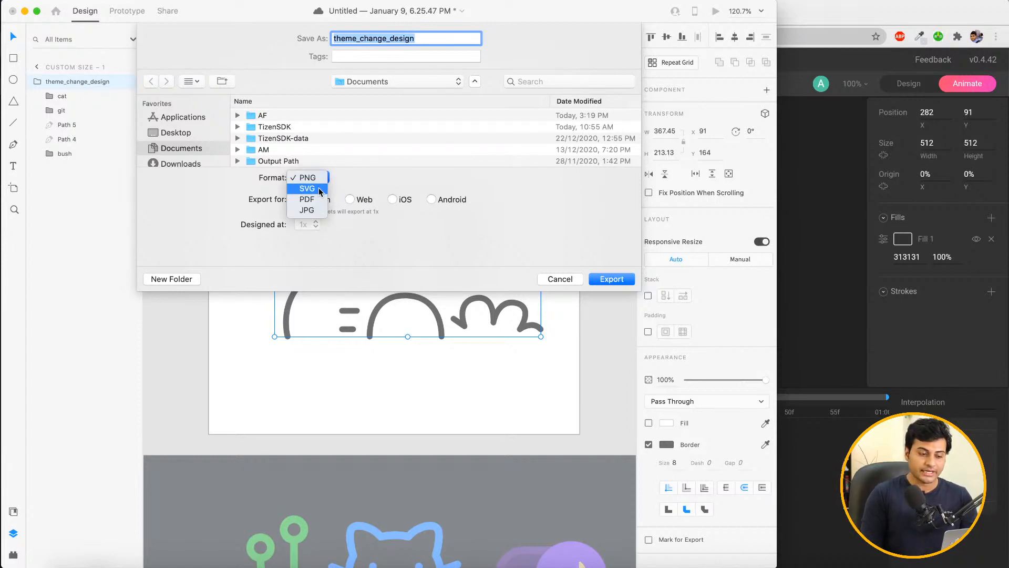
pyautogui.click(319, 190)
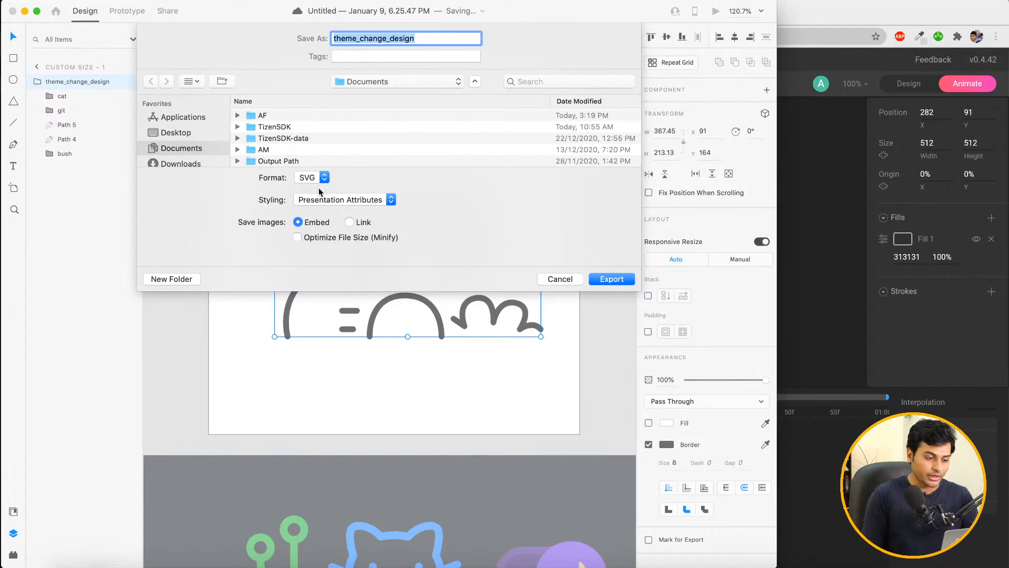
# Choose the YT folder inside AF as the destination and export the file as theme_change_design
pyautogui.click(193, 134)
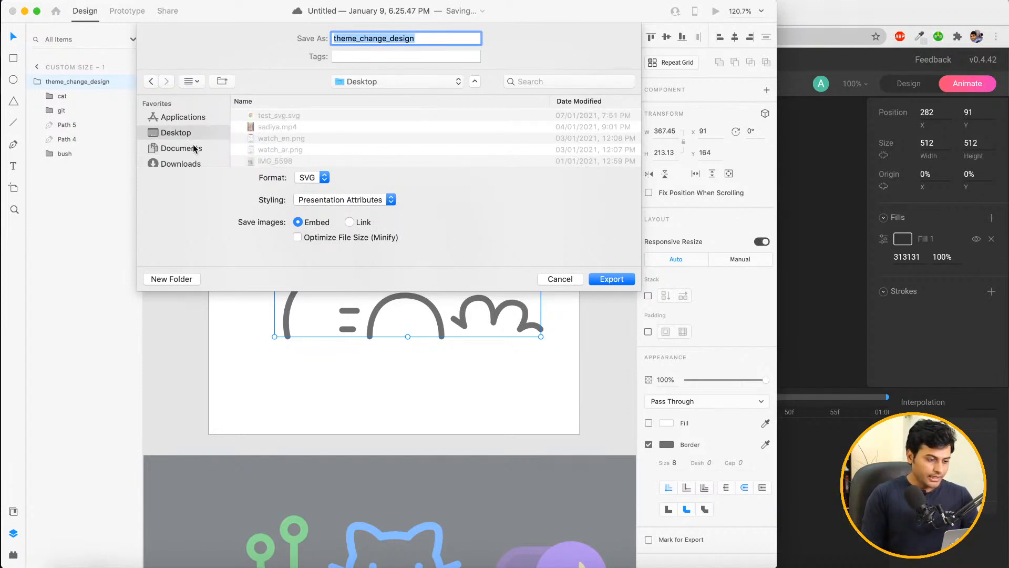
pyautogui.scroll(-3, 194, 149)
pyautogui.scroll(1, 165, 126)
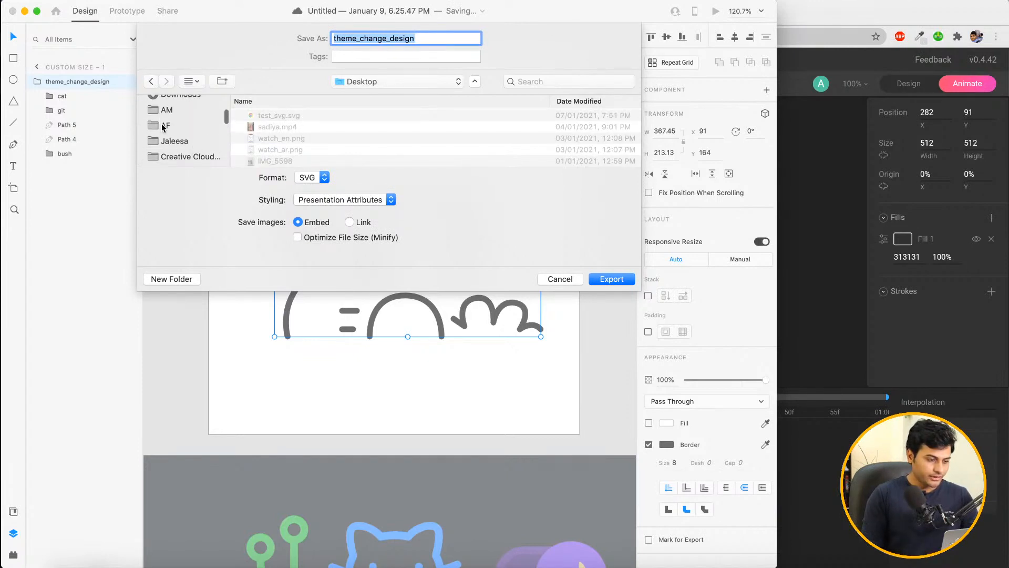
pyautogui.click(163, 126)
pyautogui.doubleClick(264, 138)
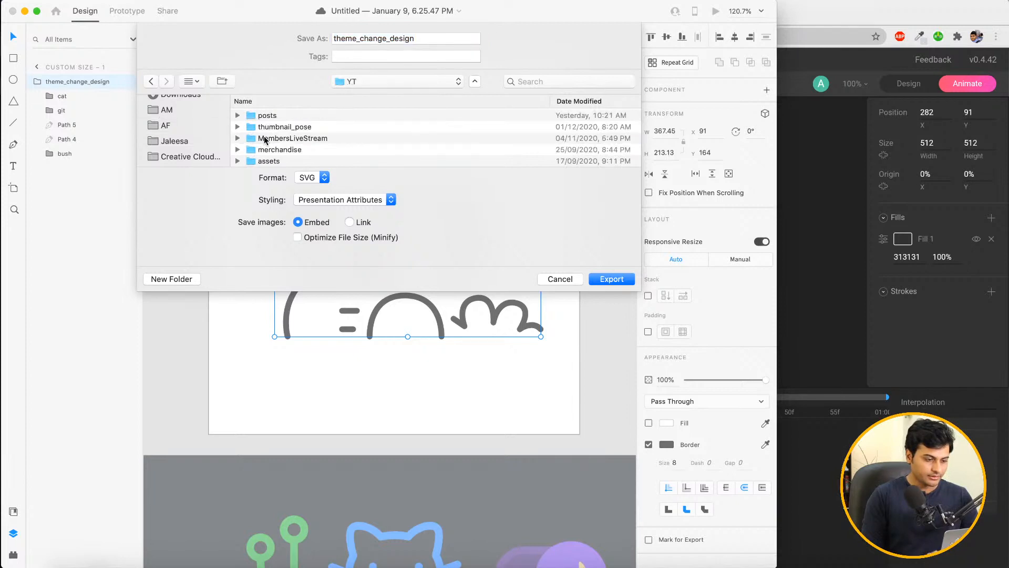
pyautogui.click(430, 40)
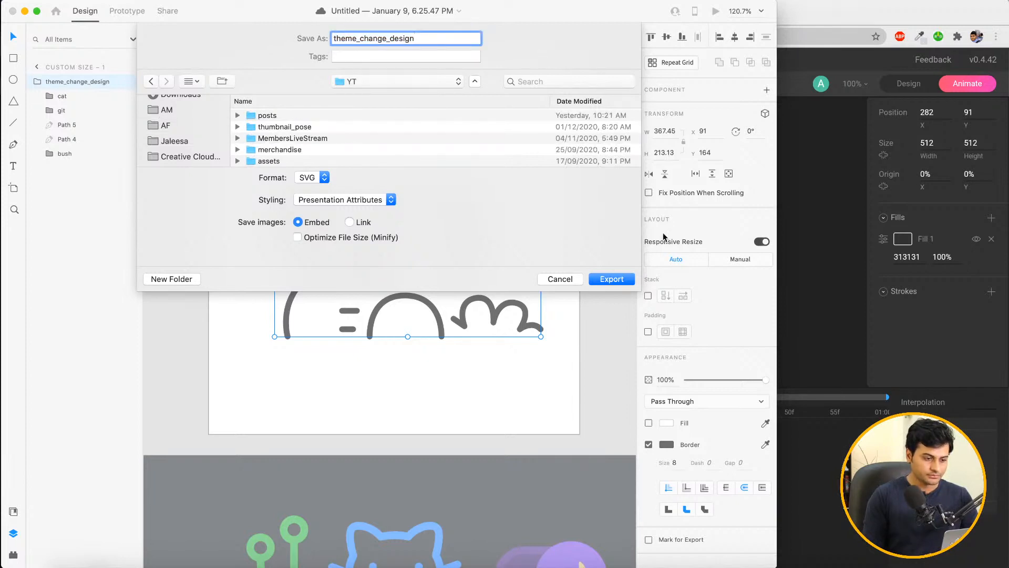
pyautogui.click(610, 278)
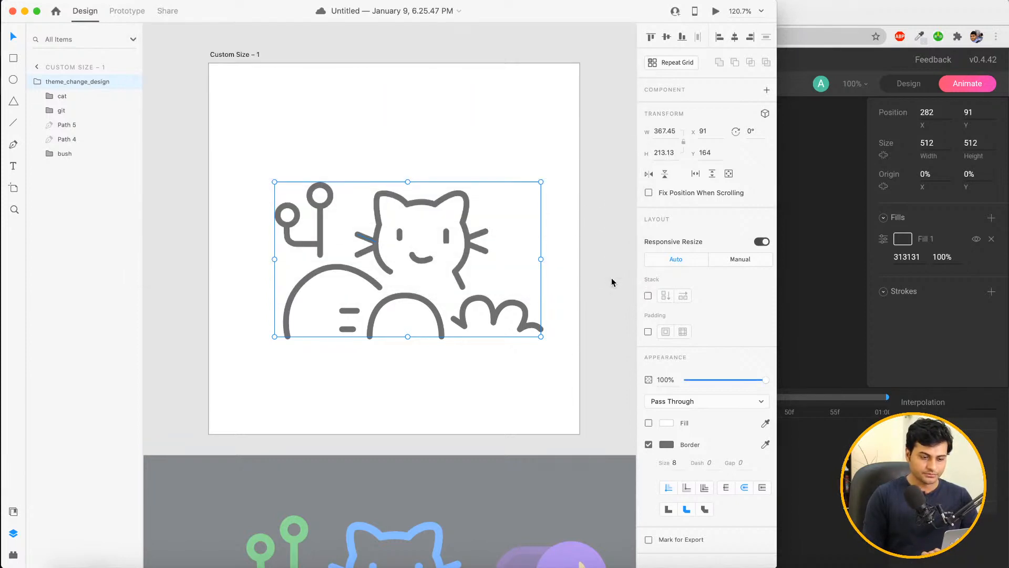
# Reselect the theme_change_design group and review the export commands available for it, without running one
pyautogui.click(610, 277)
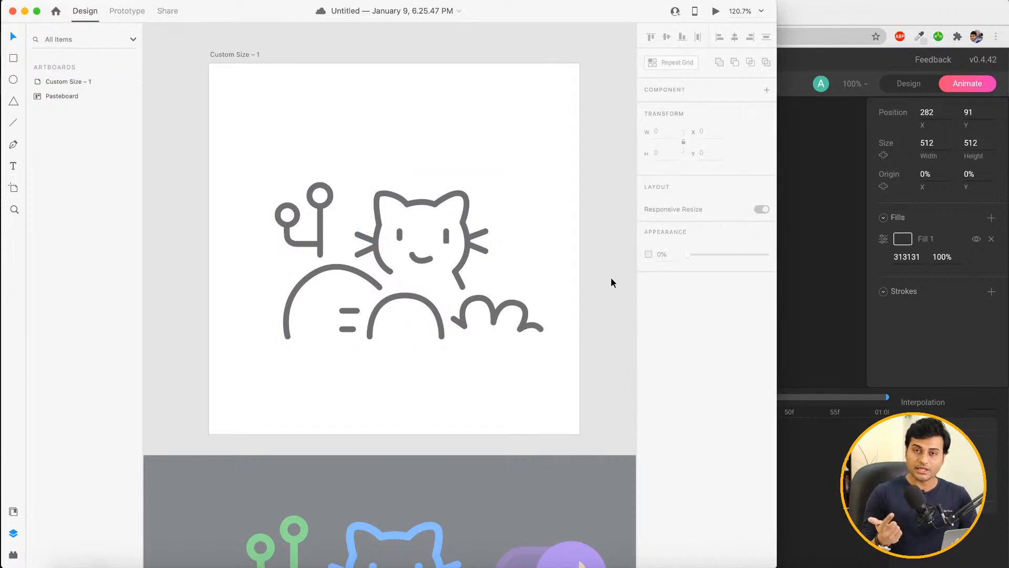
pyautogui.click(399, 258)
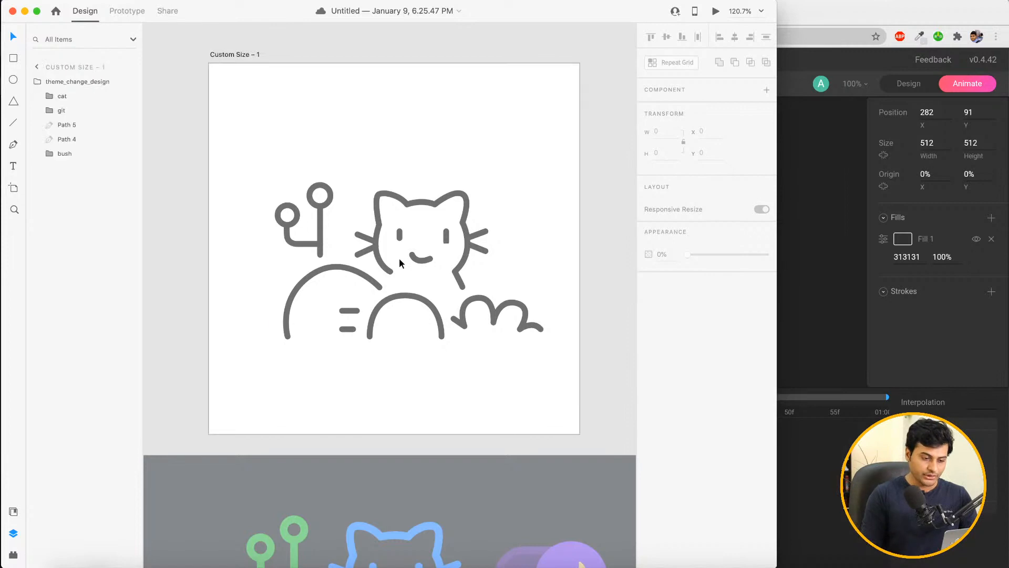
pyautogui.click(381, 250)
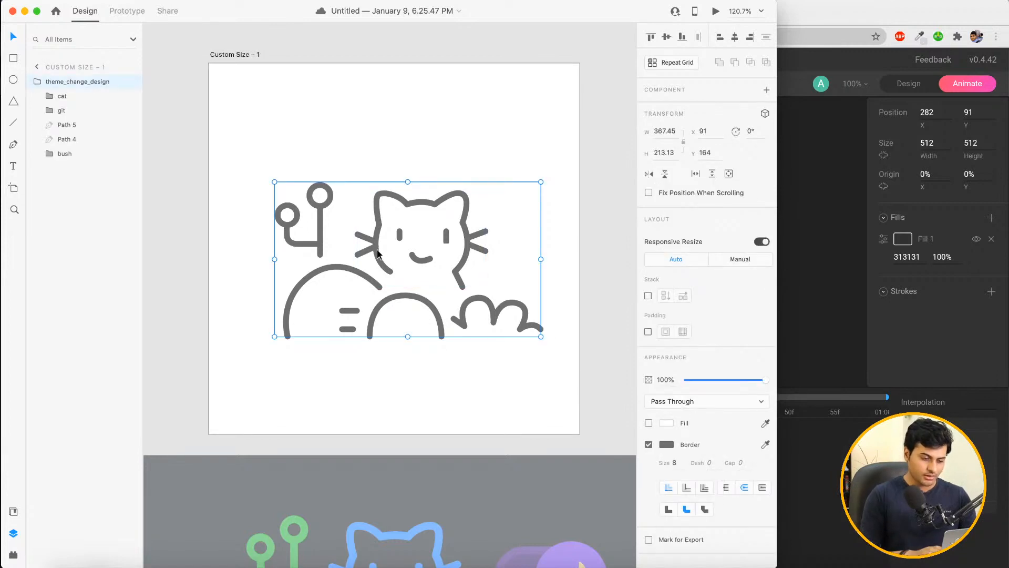
pyautogui.click(63, 1)
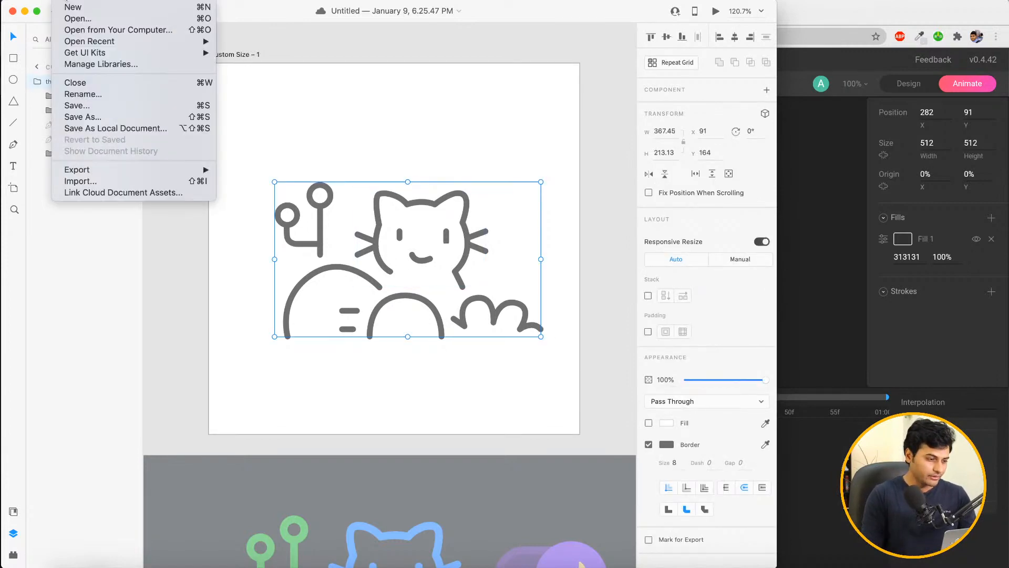
pyautogui.moveTo(86, 173)
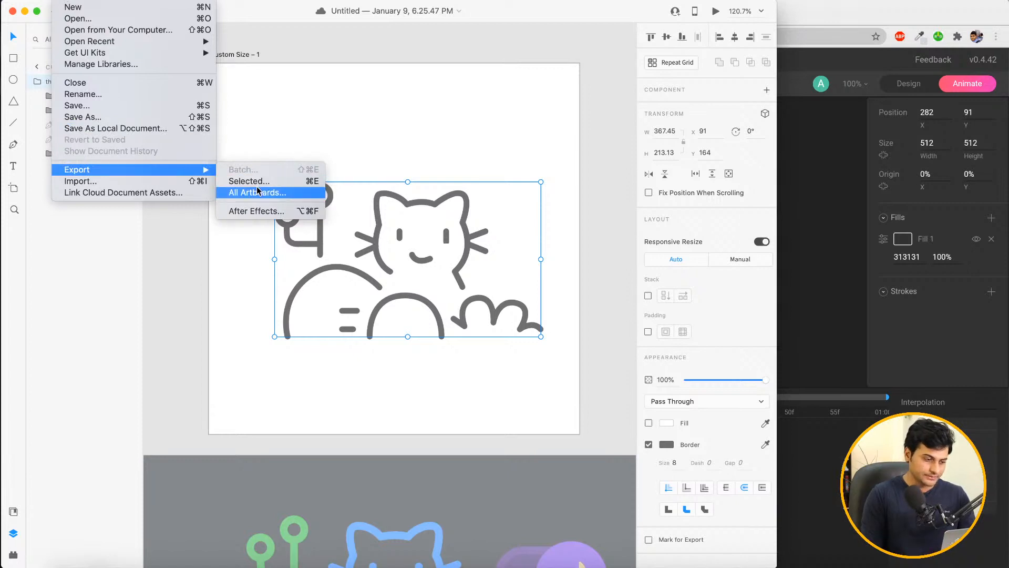
pyautogui.click(610, 197)
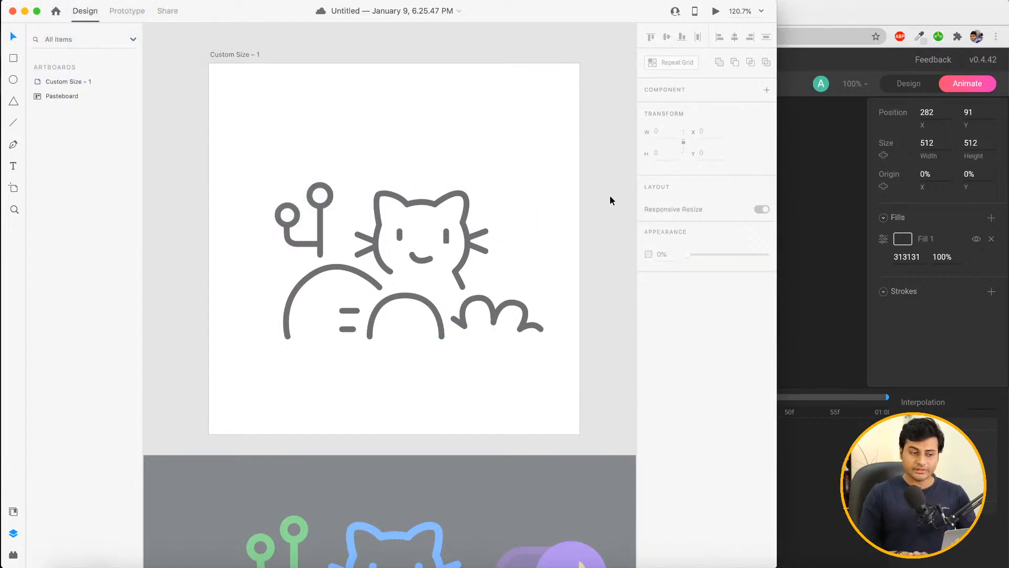
# Save the document to the cloud documents under its existing name
pyautogui.press('super+s')
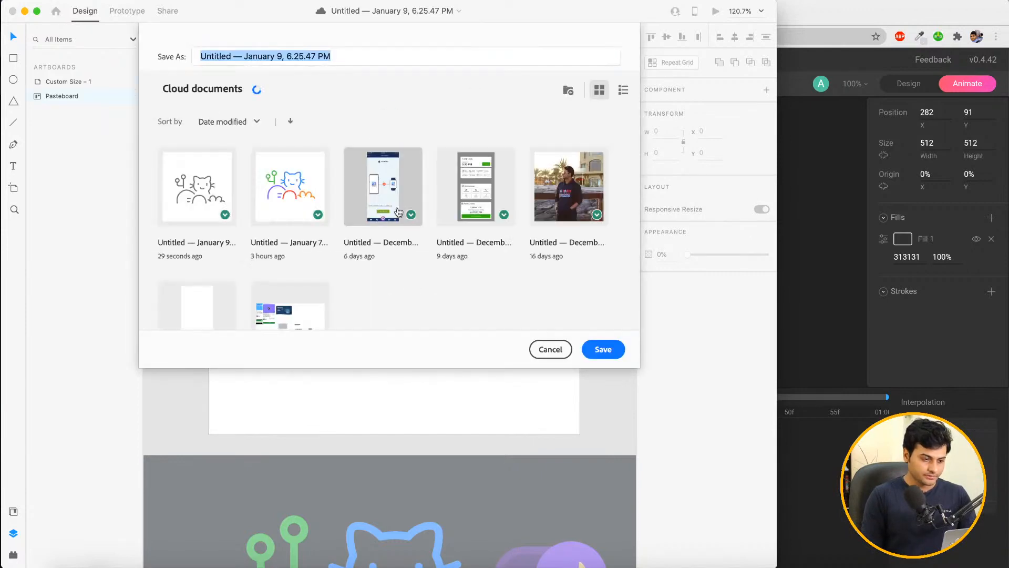
pyautogui.click(589, 360)
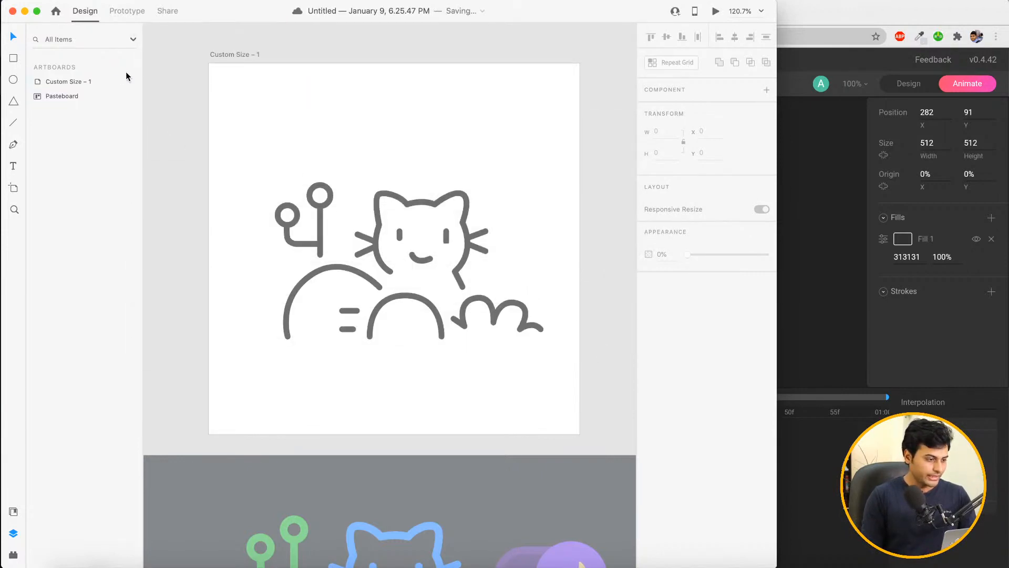
# Minimize the design window to switch to Rive in the browser and delete the empty New Artboard
pyautogui.click(24, 11)
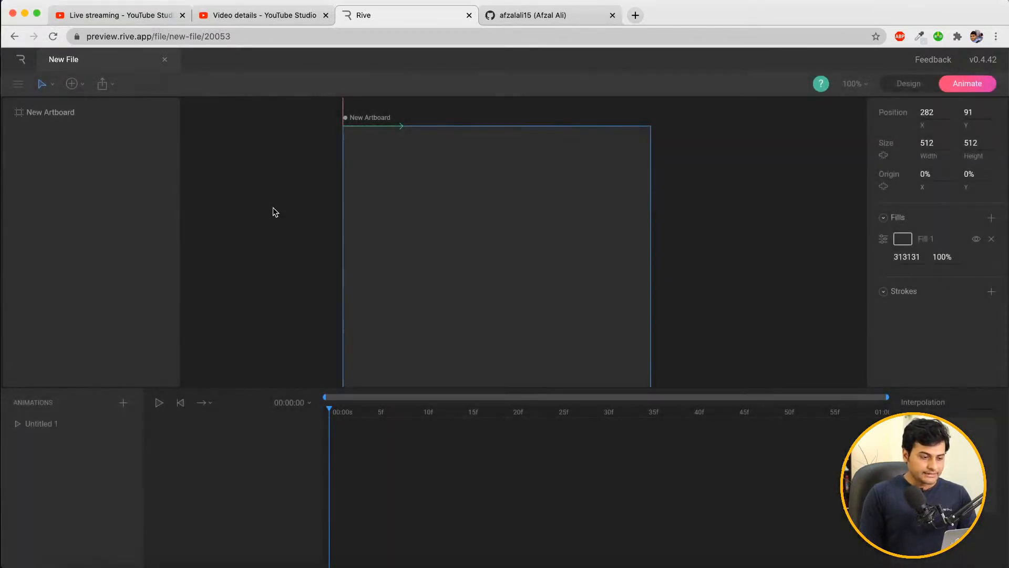
pyautogui.click(374, 120)
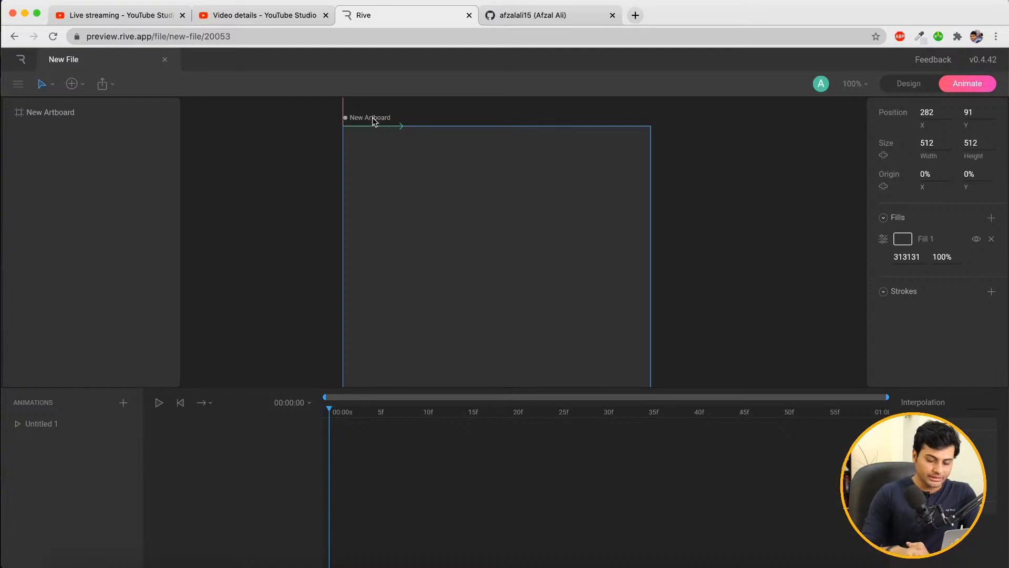
pyautogui.press('Delete')
# Find theme_change_design.svg in the YT folder inside AF using Finder and import it onto the empty Rive stage
pyautogui.click(122, 565)
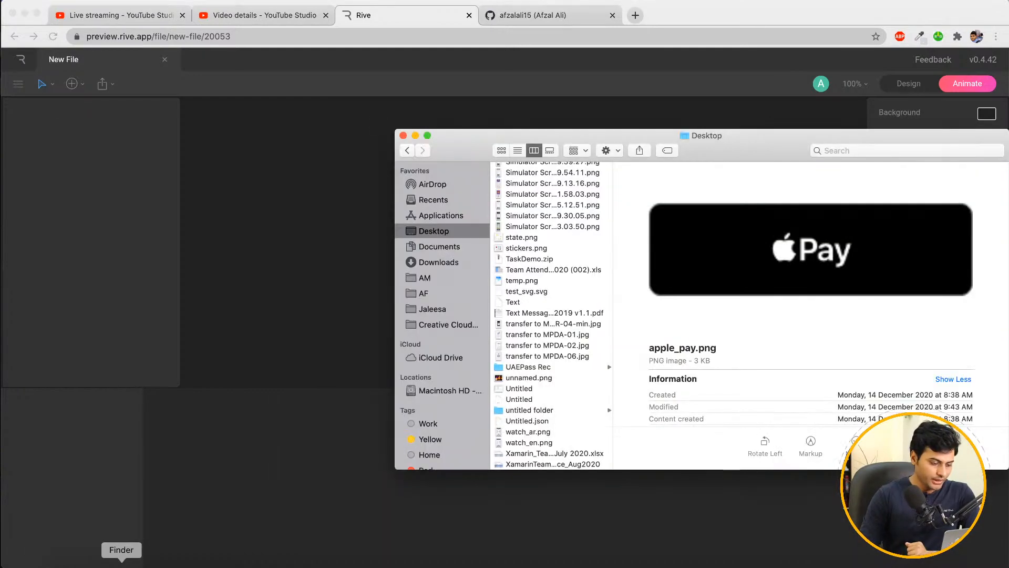
pyautogui.click(439, 276)
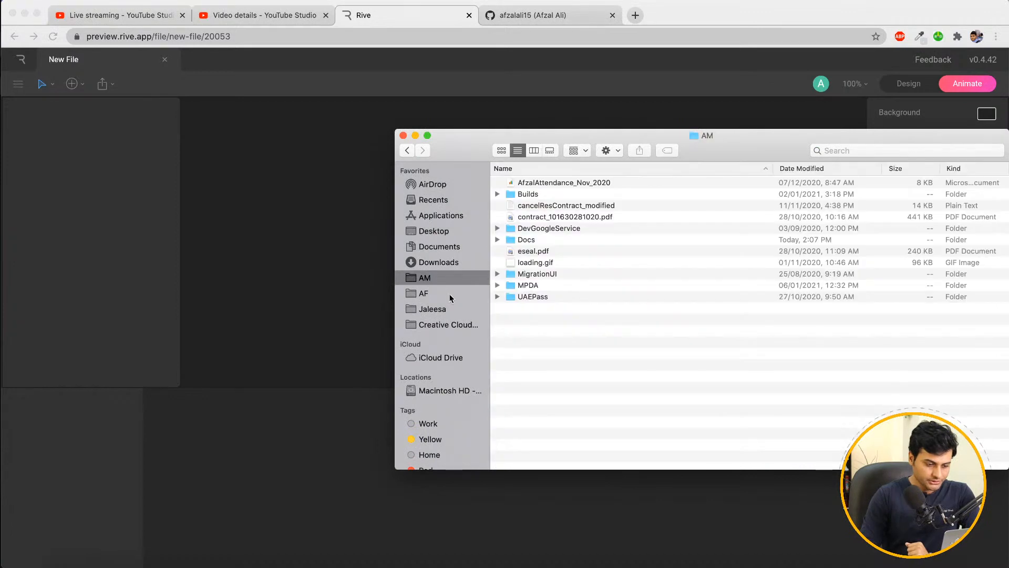
pyautogui.click(449, 293)
pyautogui.click(524, 351)
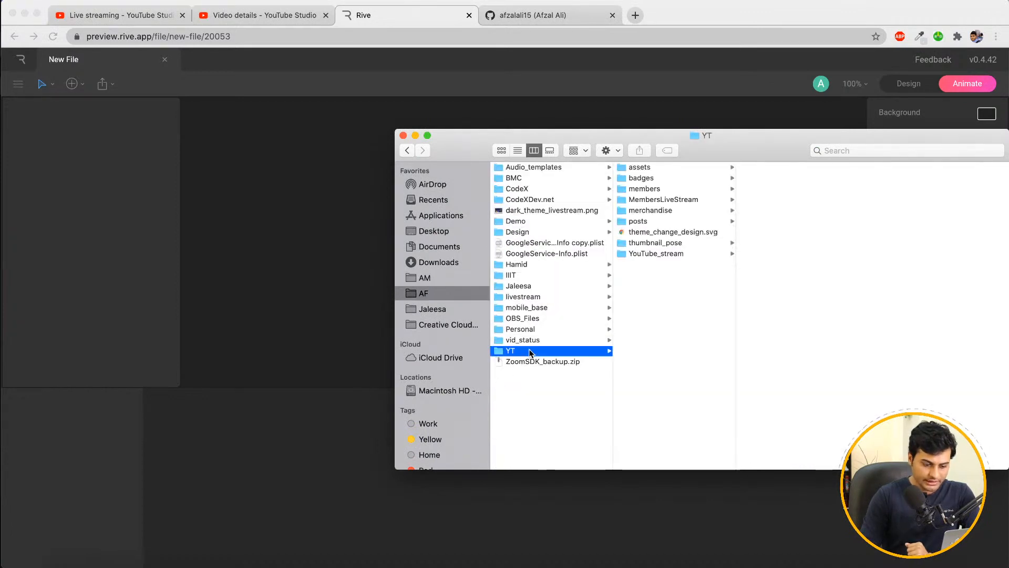
pyautogui.click(676, 233)
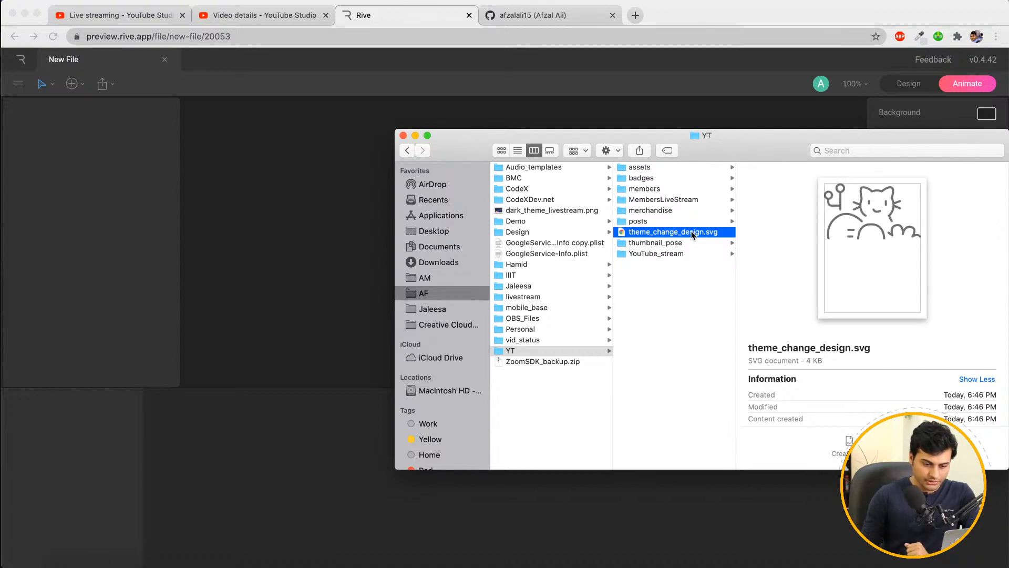
pyautogui.moveTo(689, 233); pyautogui.dragTo(346, 204)
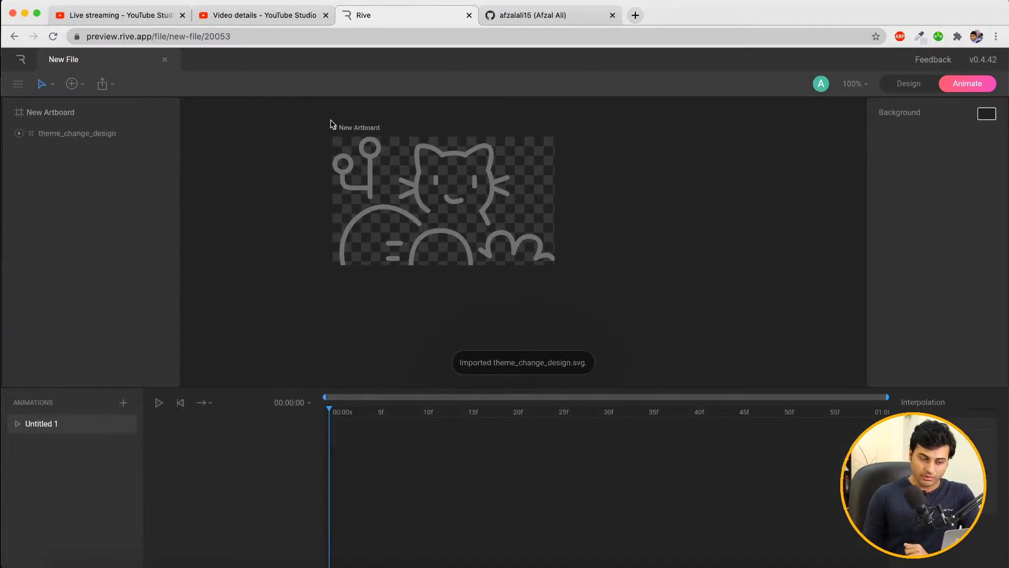
# Check the livestream's live chat in YouTube Studio, return to the Rive file and clear the artboard selection
pyautogui.click(361, 128)
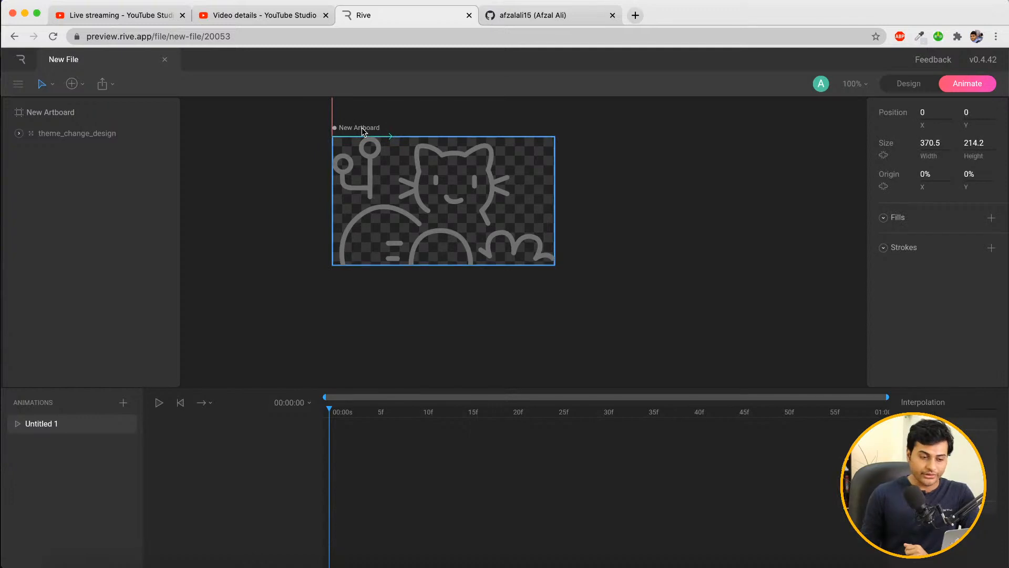
pyautogui.click(133, 17)
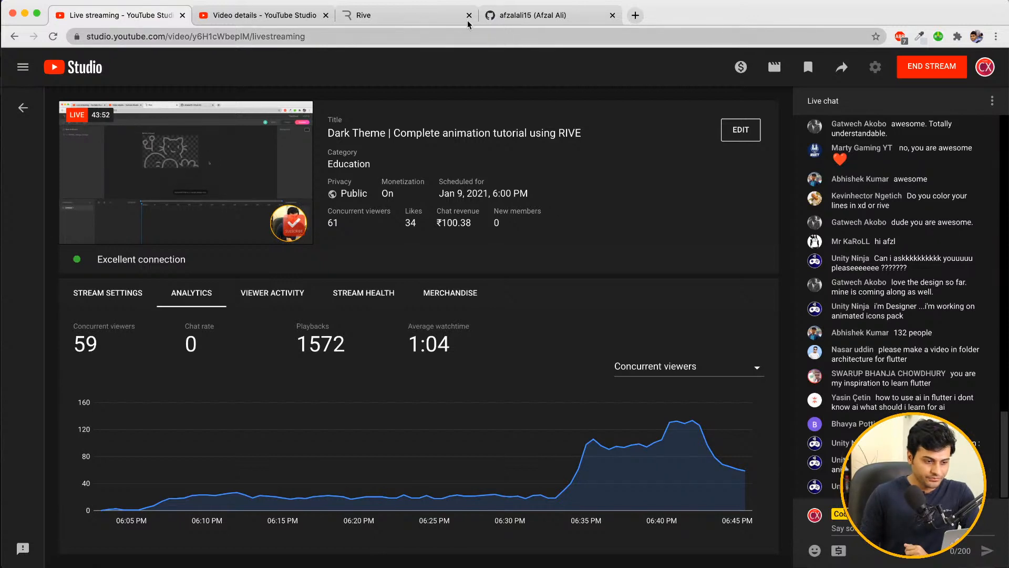
pyautogui.click(426, 15)
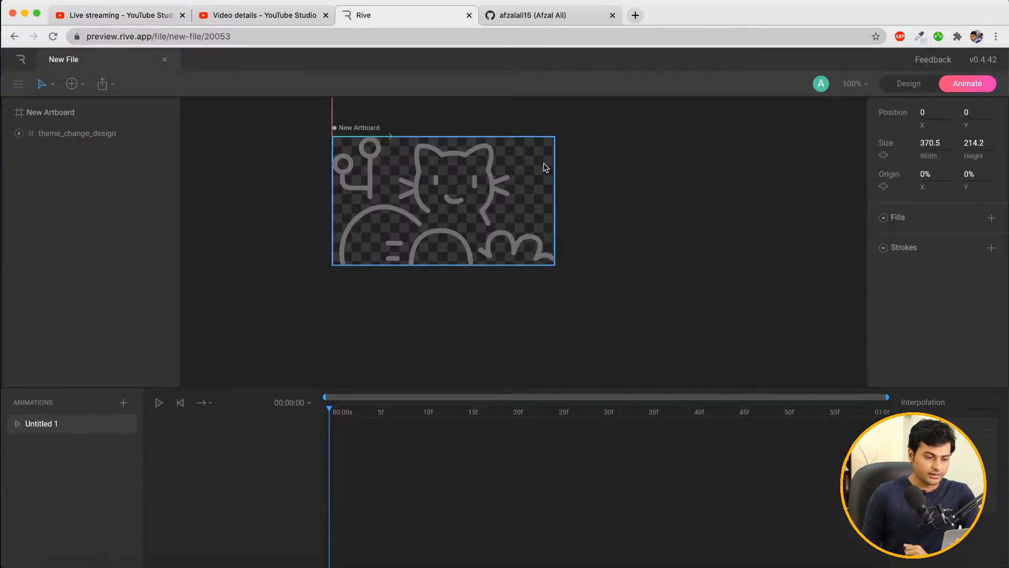
pyautogui.click(624, 182)
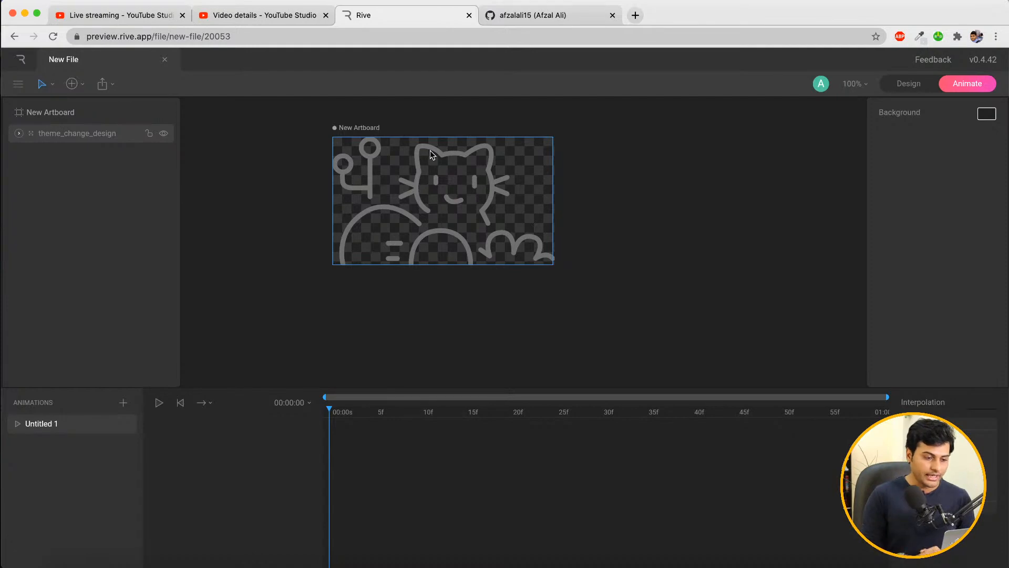
# Set the artboard's size to 512 wide by 512 high and deselect it
pyautogui.click(430, 154)
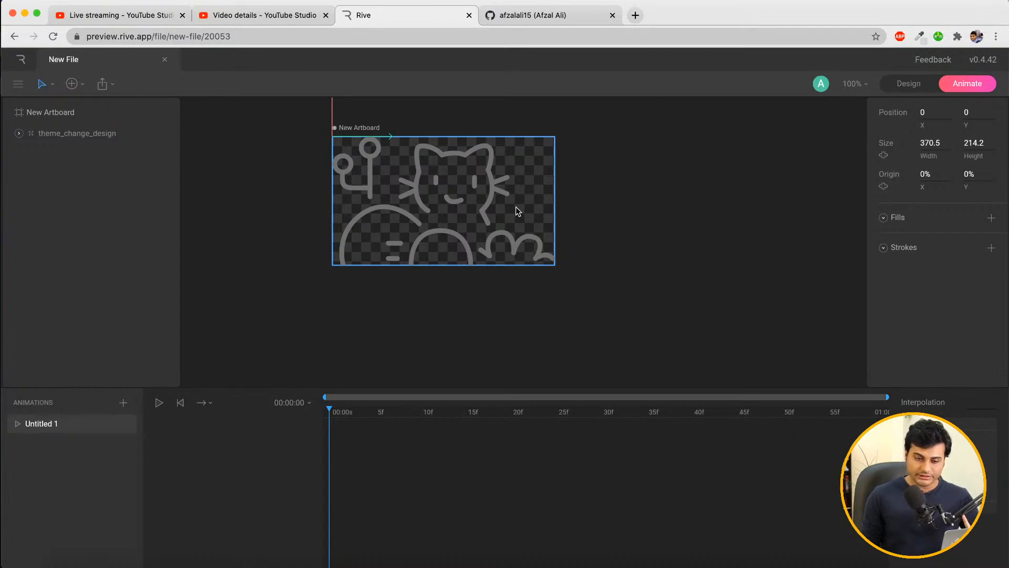
pyautogui.click(382, 130)
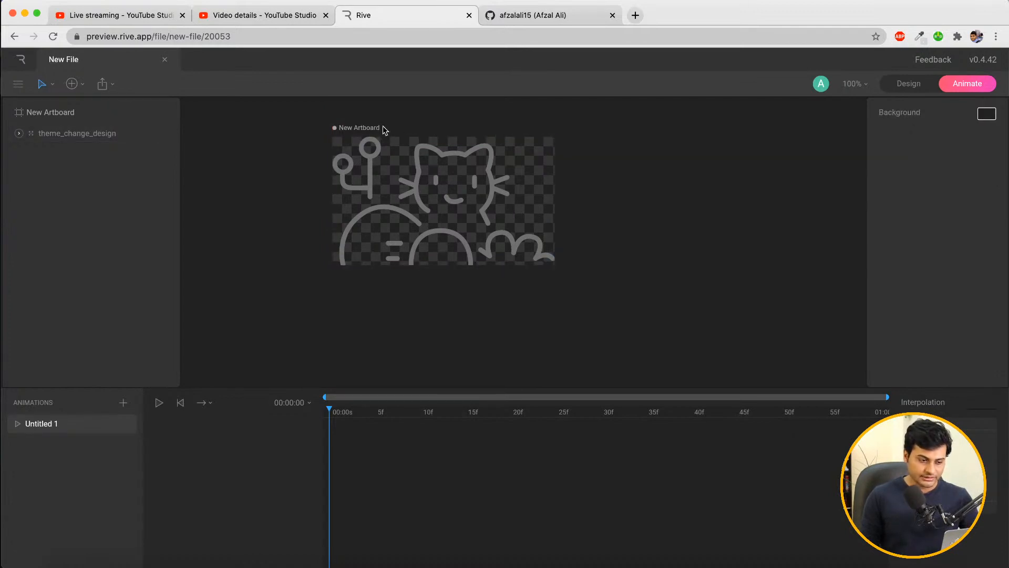
pyautogui.click(365, 129)
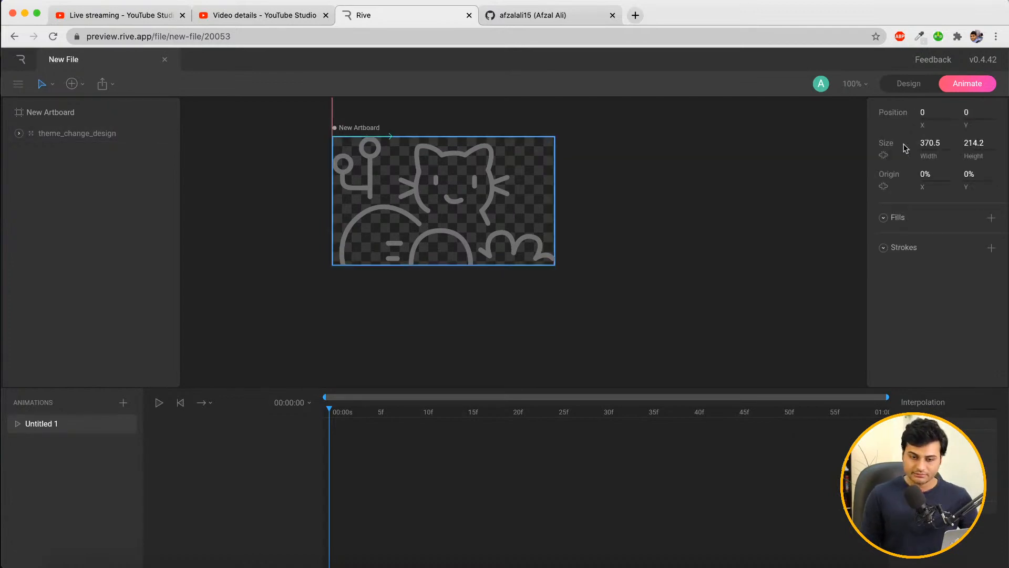
pyautogui.click(938, 143)
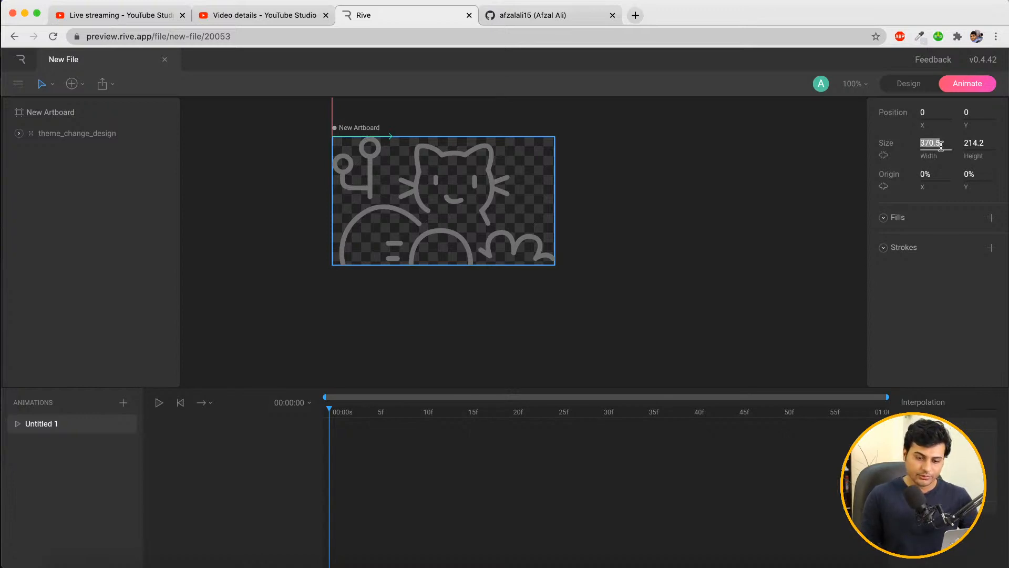
pyautogui.write('512')
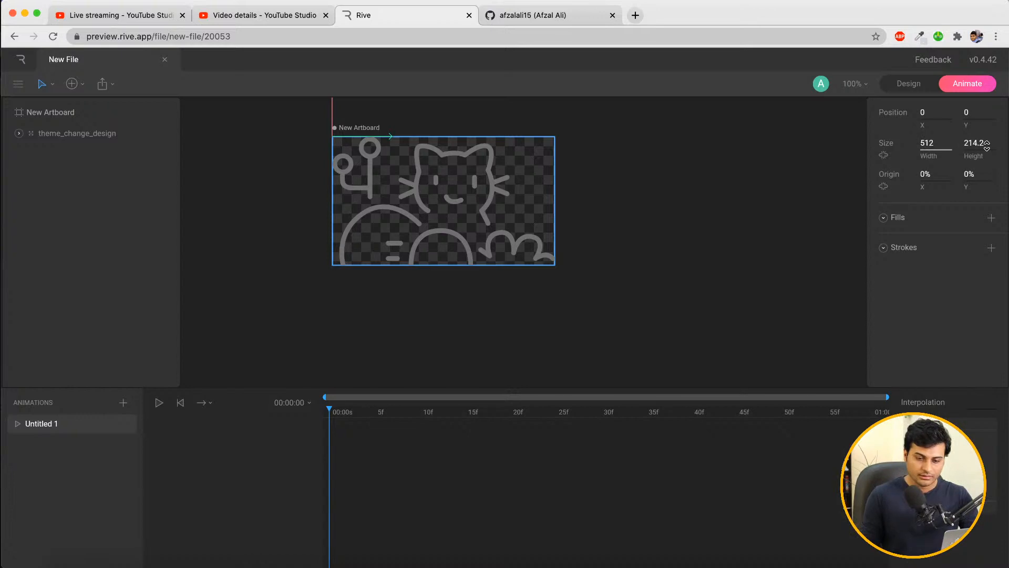
pyautogui.click(986, 143)
pyautogui.write('5')
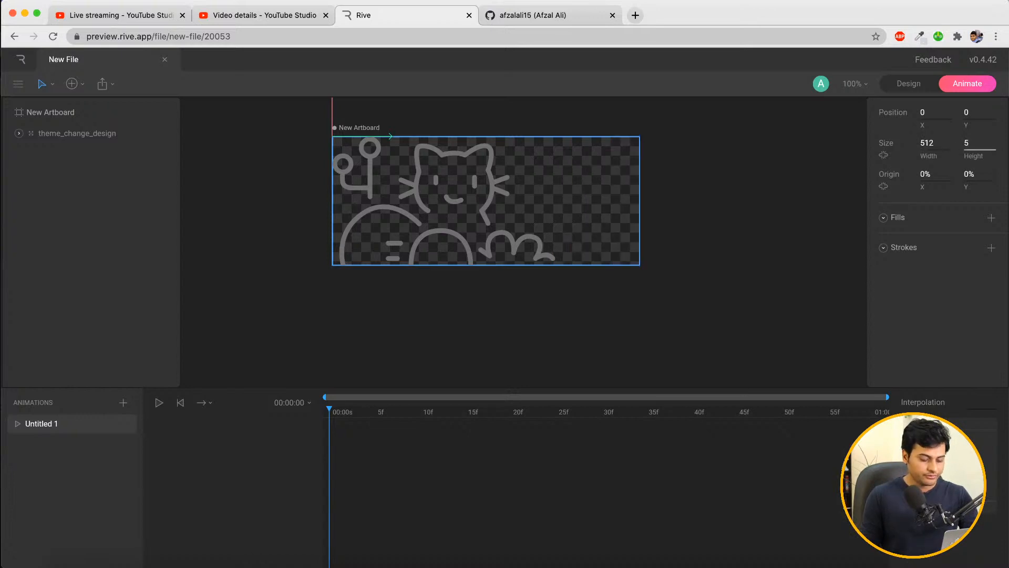
pyautogui.write('12')
pyautogui.press('Return')
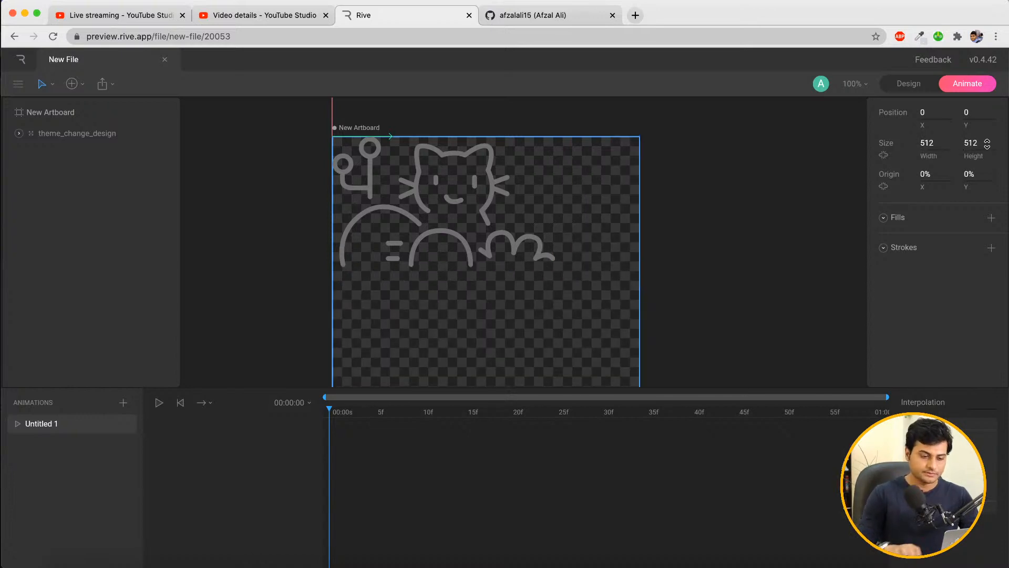
pyautogui.click(712, 214)
# Move the theme_change_design group to about the middle of the artboard at X -18.7, Y -14.6 in Animate mode
pyautogui.scroll(-5, 711, 214)
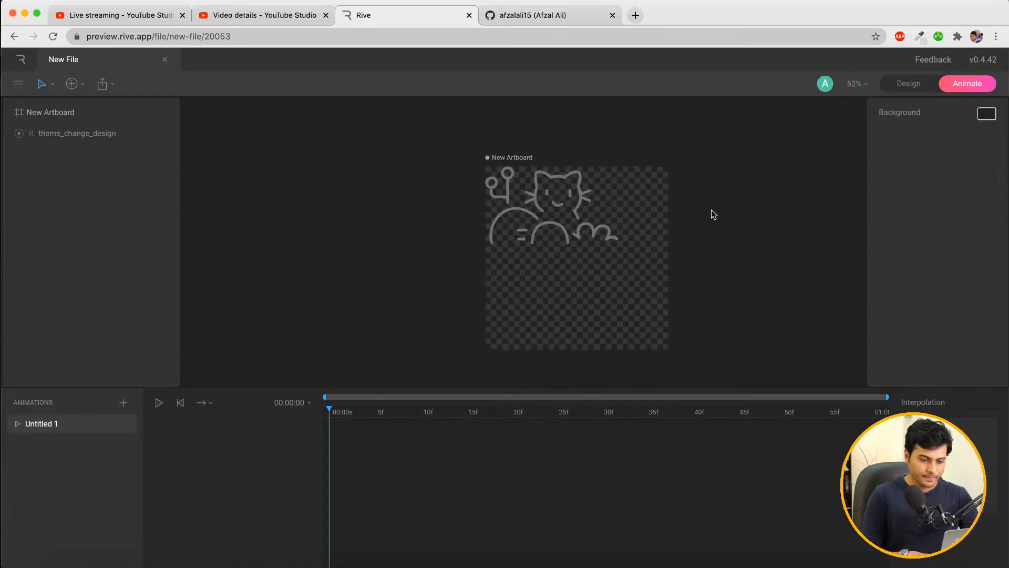
pyautogui.click(528, 203)
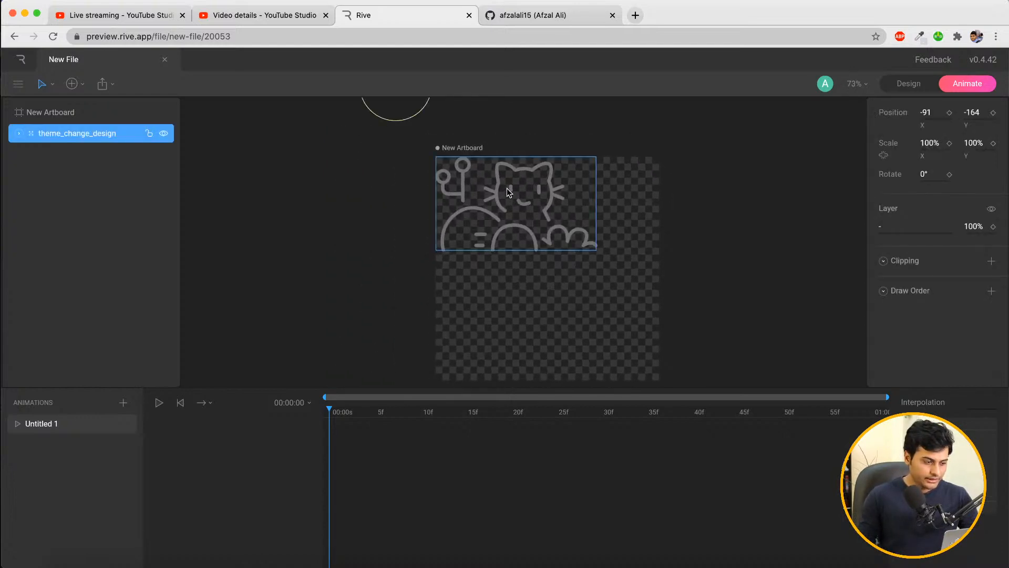
pyautogui.moveTo(507, 189); pyautogui.dragTo(542, 257)
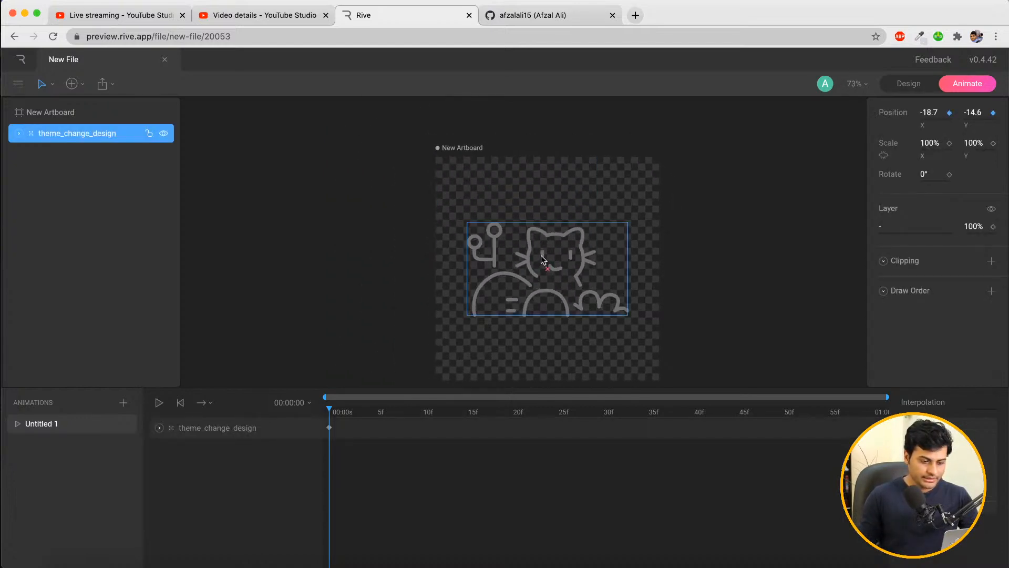
pyautogui.click(705, 250)
pyautogui.scroll(1, 720, 241)
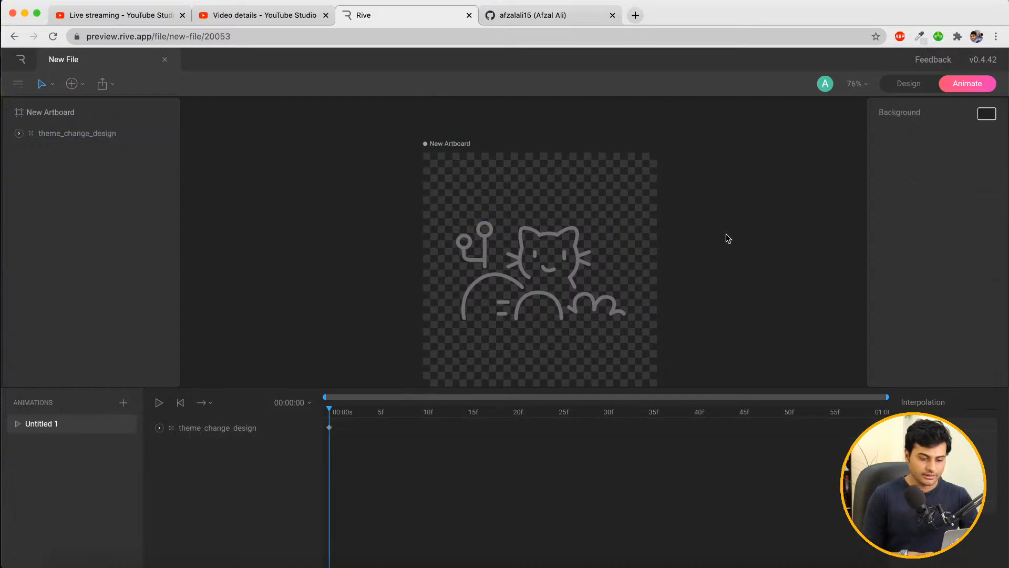
pyautogui.scroll(-3, 726, 238)
pyautogui.scroll(3, 727, 238)
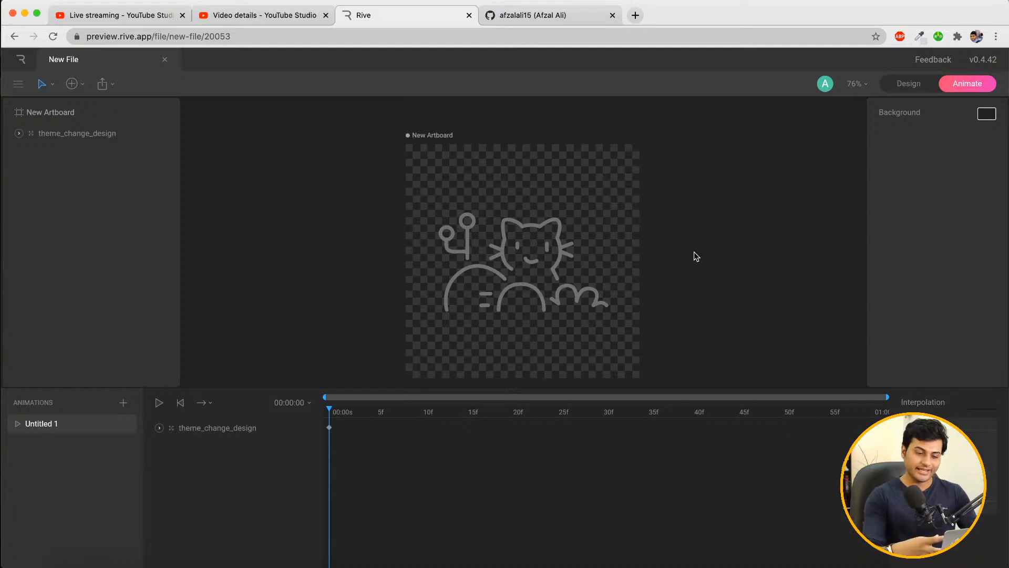
# Toggle the theme switch on the GitHub profile page to light and back to dark to study its cat animation, then return to Rive
pyautogui.hotkey('ctrl', 'Tab')
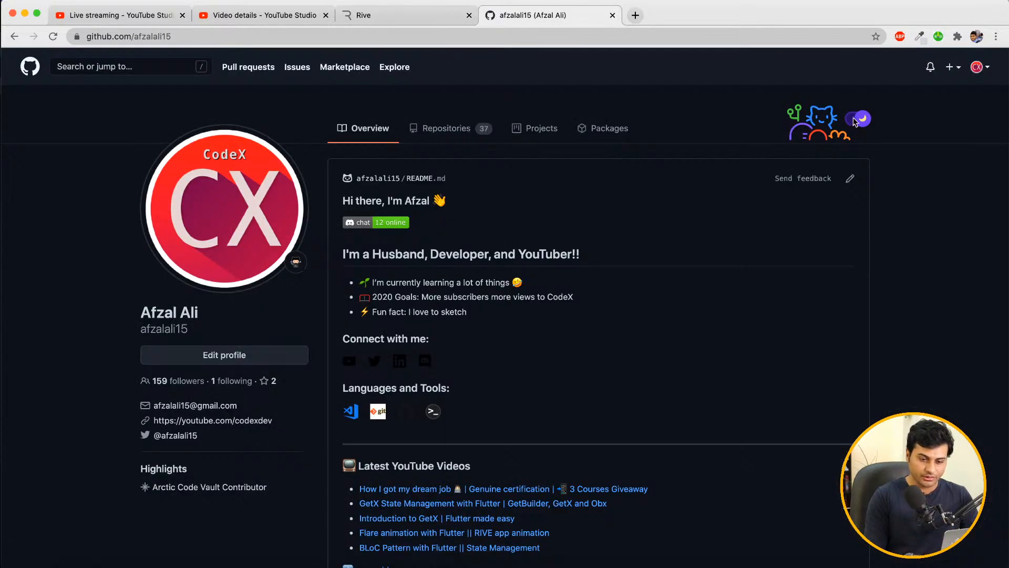
pyautogui.click(865, 120)
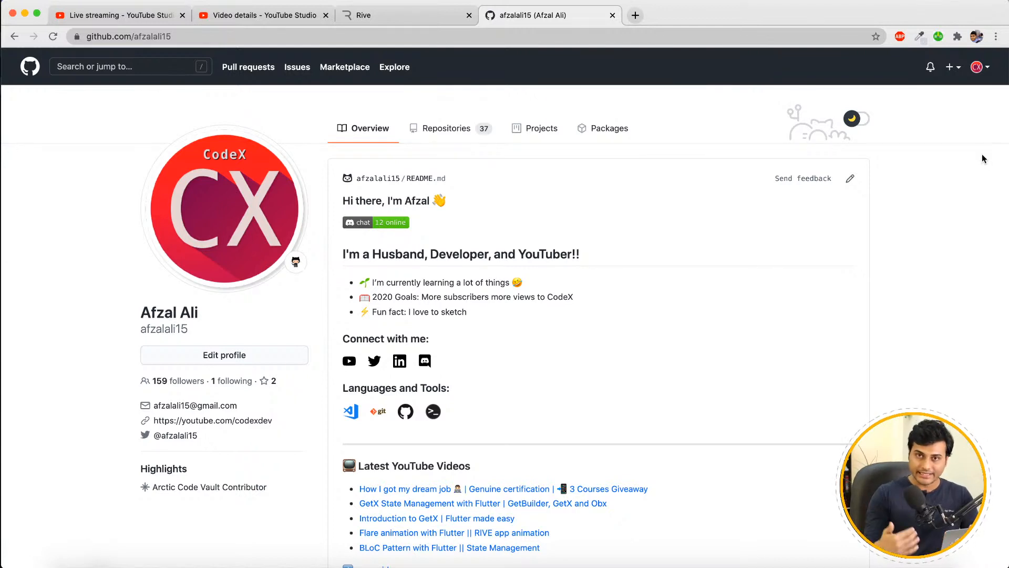
pyautogui.click(854, 121)
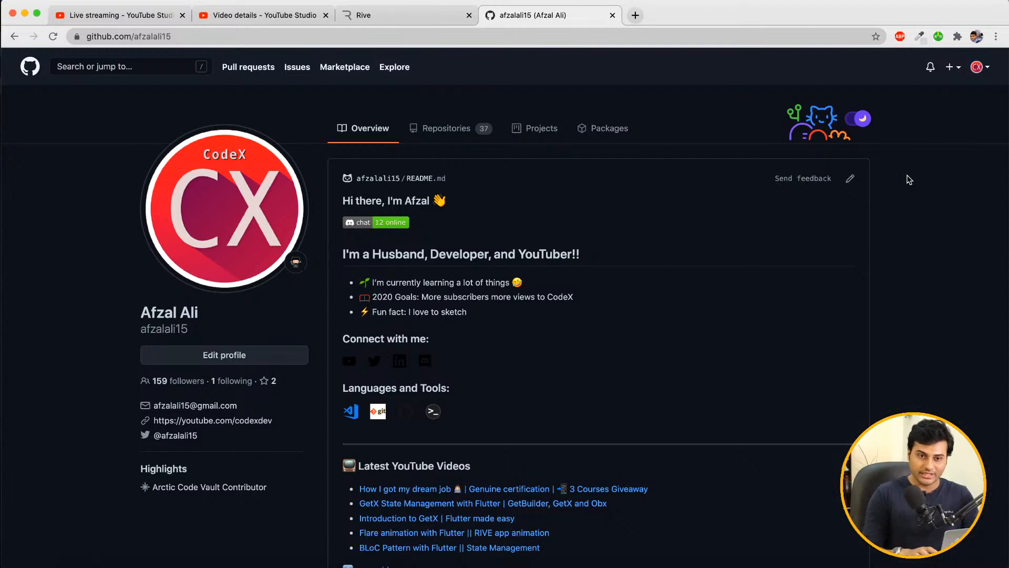
pyautogui.click(385, 16)
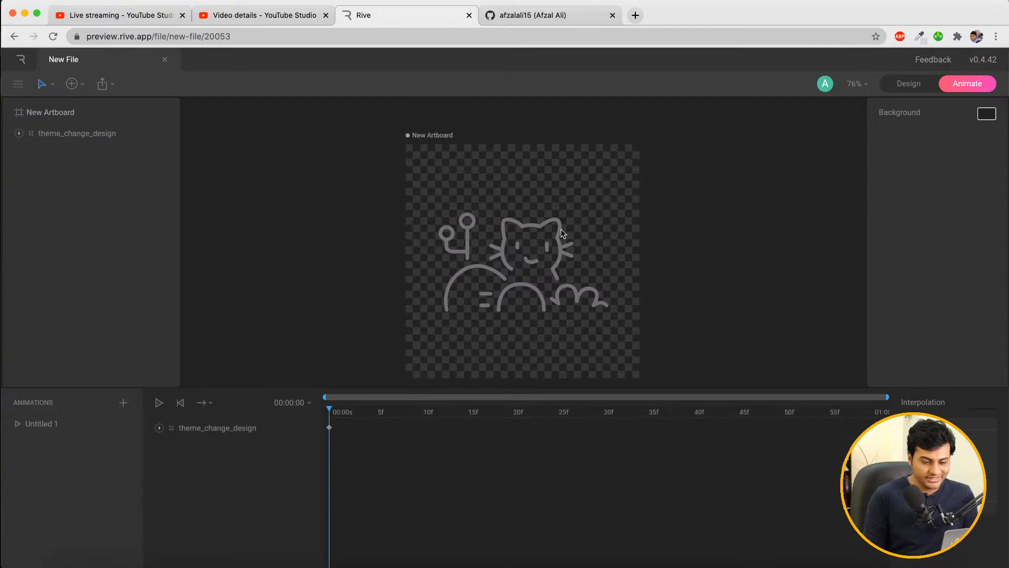
pyautogui.click(541, 225)
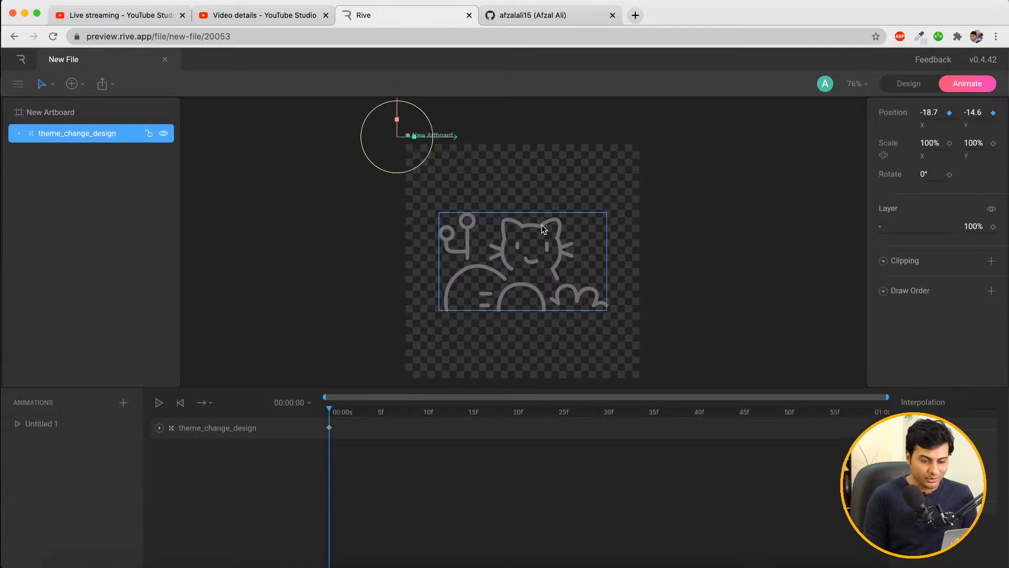
pyautogui.click(703, 241)
pyautogui.click(449, 137)
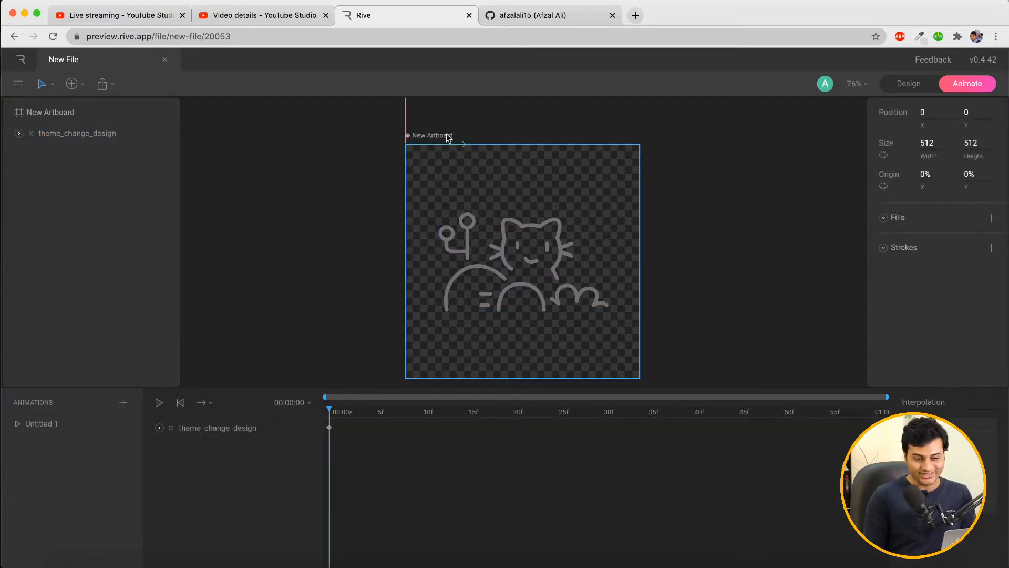
pyautogui.click(734, 225)
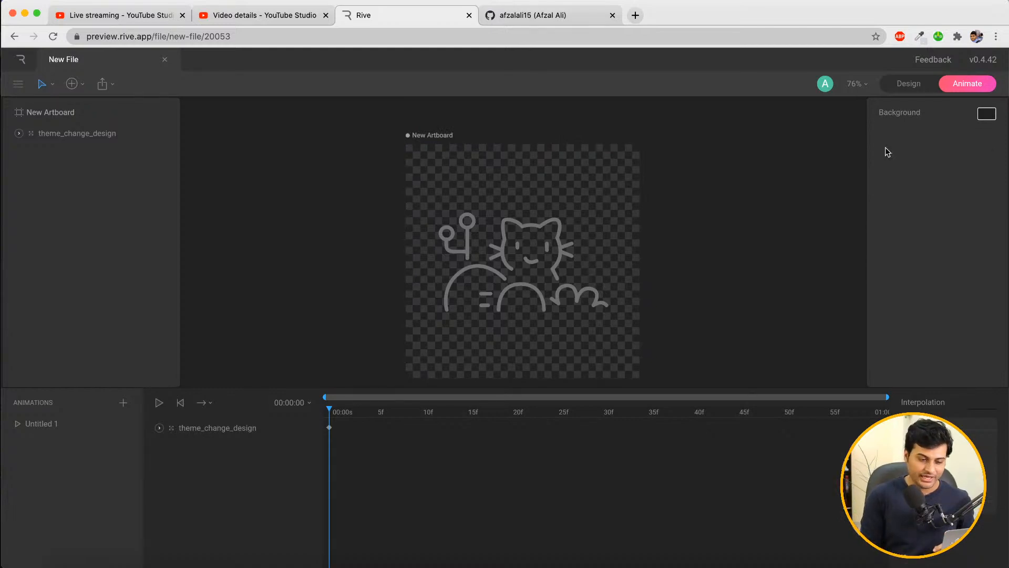
# Switch to Design mode and move the theme_change_design group to the artboard's middle at X -18.7, Y -14.6
pyautogui.click(905, 83)
pyautogui.click(481, 215)
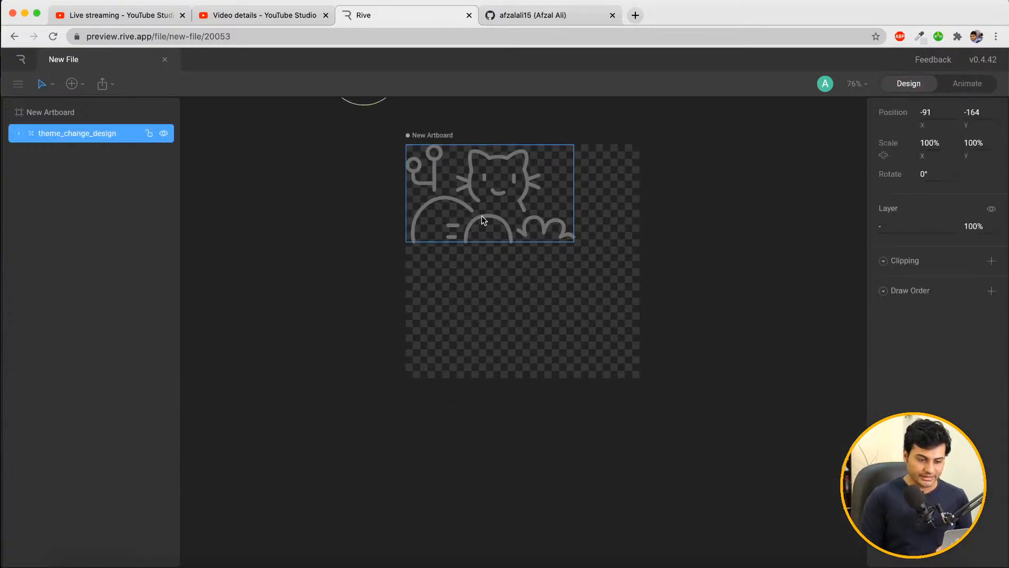
pyautogui.moveTo(492, 195); pyautogui.dragTo(525, 262)
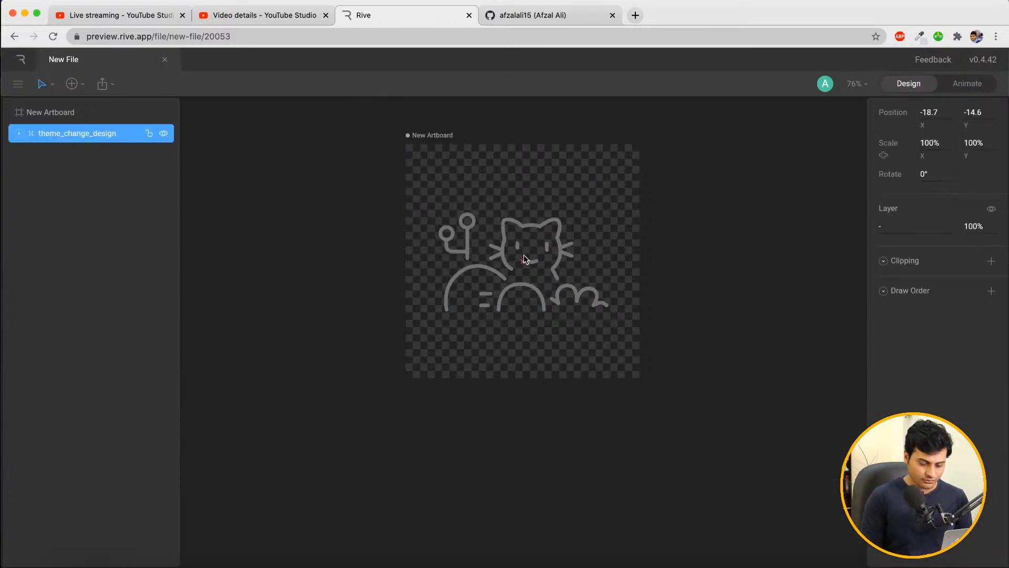
pyautogui.click(753, 245)
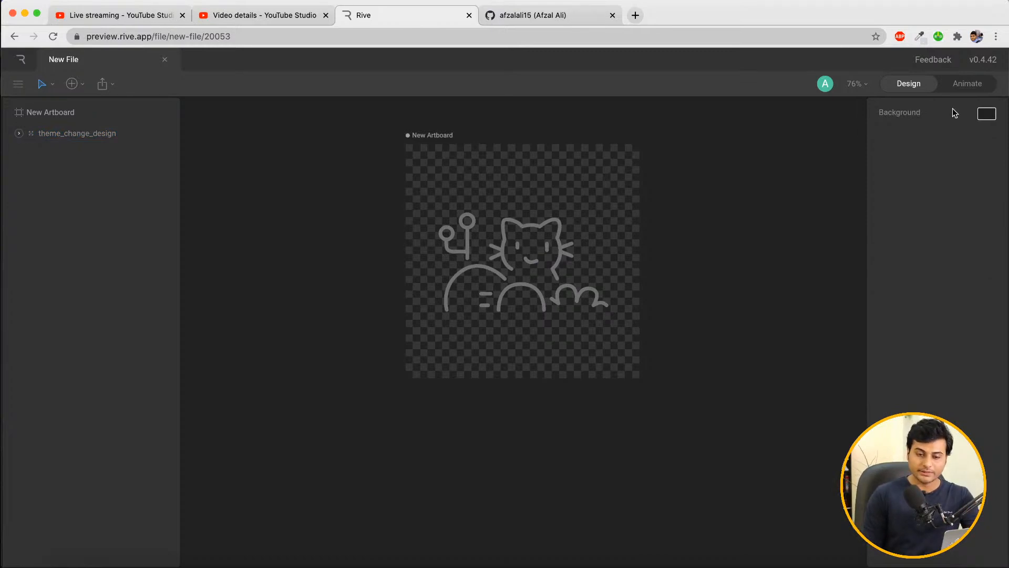
# Return to Animate mode and rename the Untitled 1 animation to to_dark
pyautogui.click(967, 85)
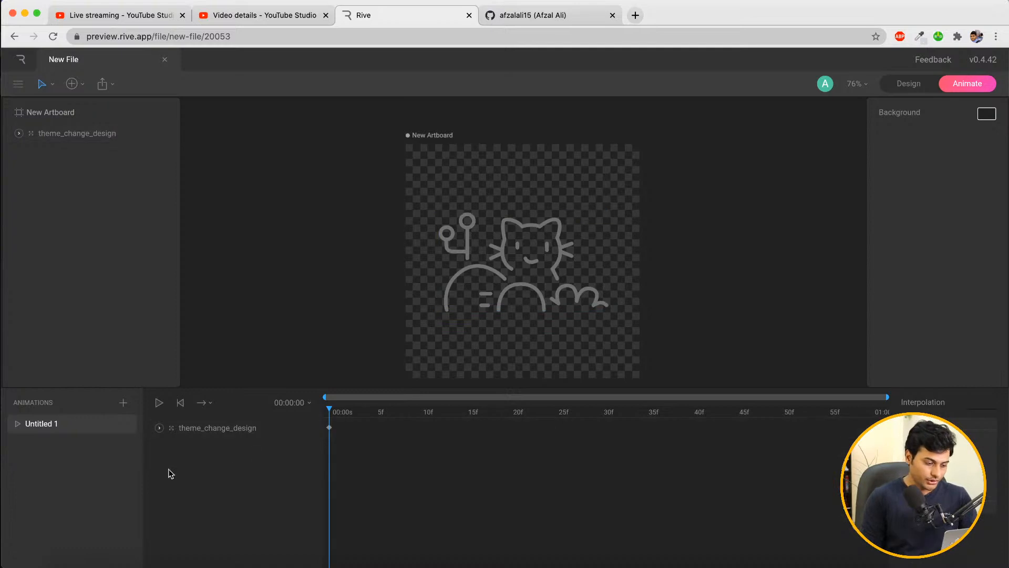
pyautogui.doubleClick(46, 424)
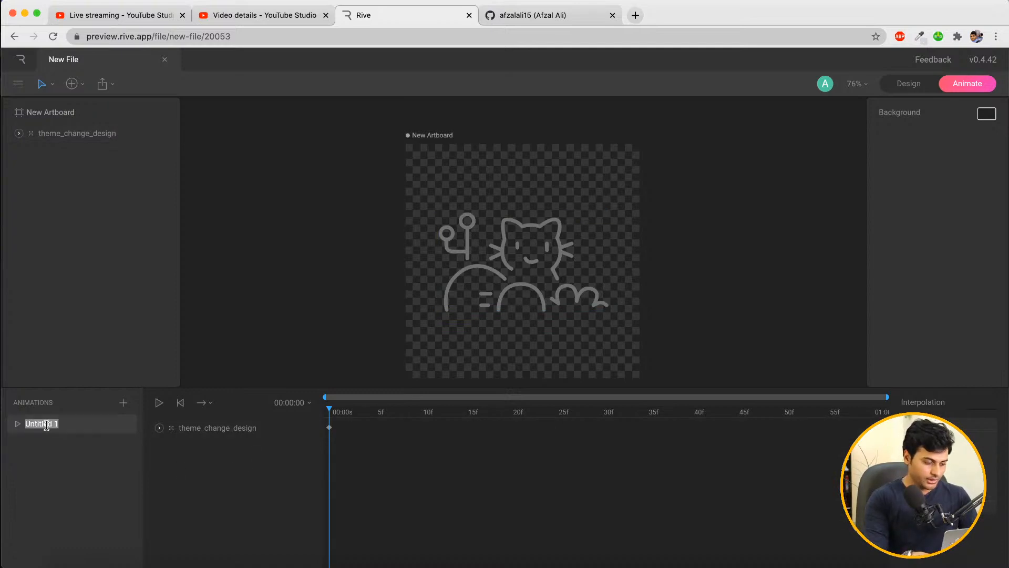
pyautogui.write('to')
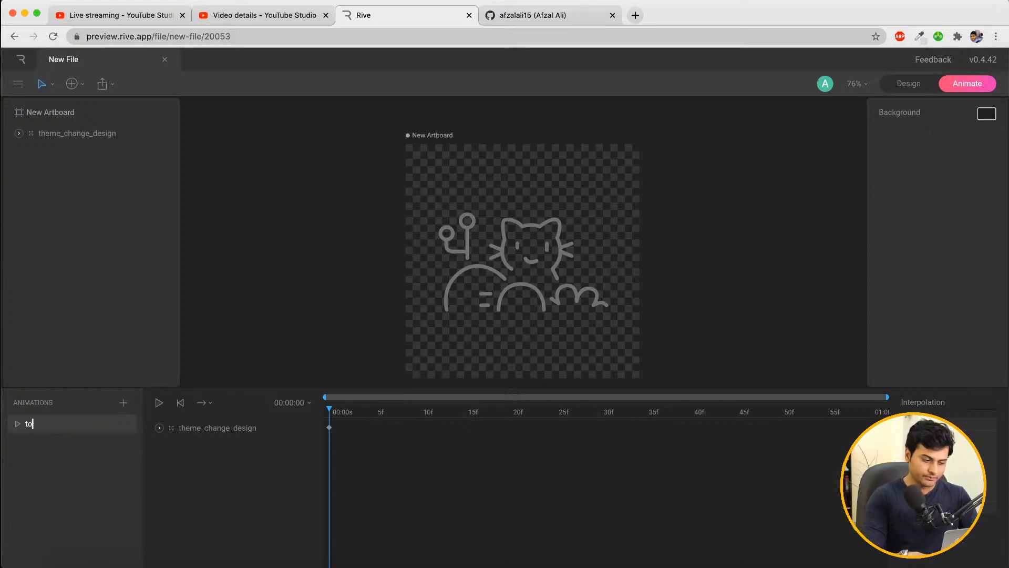
pyautogui.write('Dar')
pyautogui.press('BackSpace')
pyautogui.press('BackSpace')
pyautogui.press('BackSpace')
pyautogui.write('_dart')
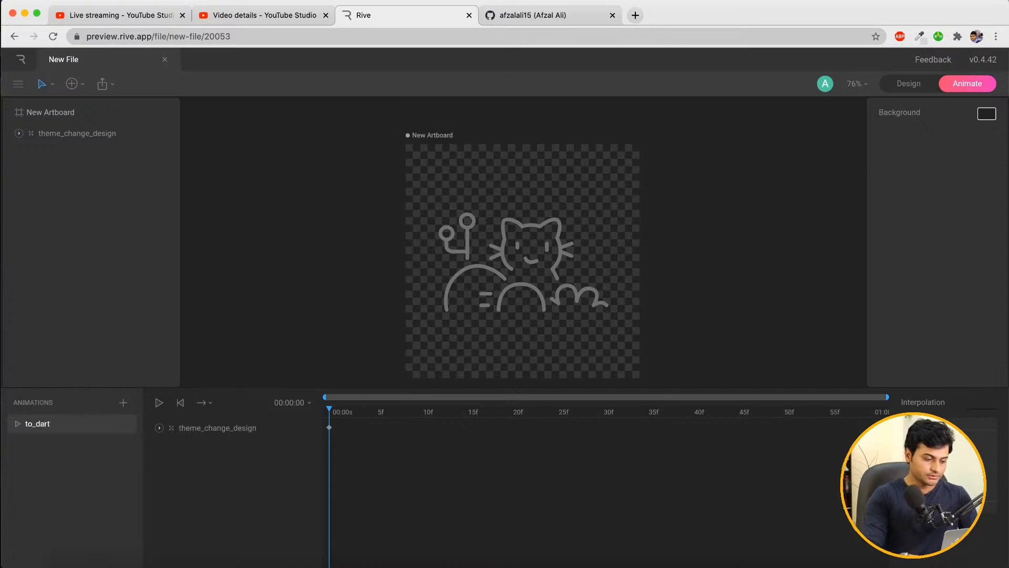
pyautogui.press('BackSpace')
pyautogui.write('k')
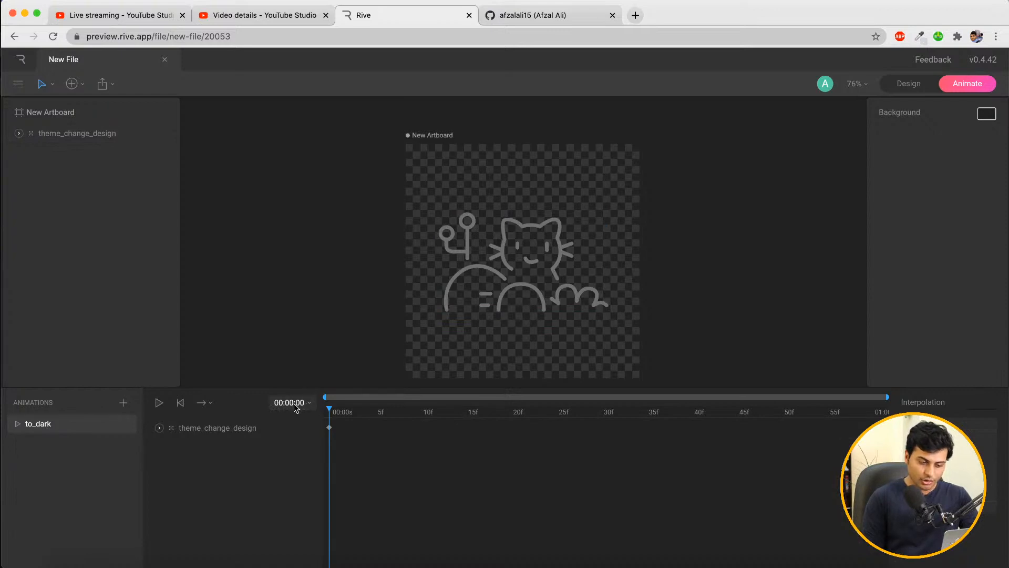
# Set the snap keys rate of the to_dark animation to 30 fps
pyautogui.click(309, 403)
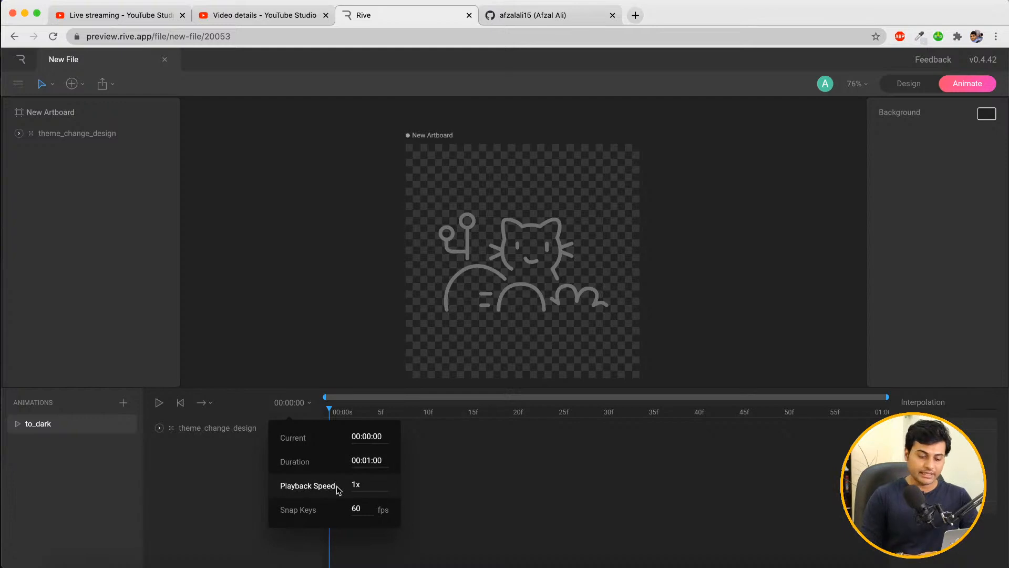
pyautogui.click(359, 509)
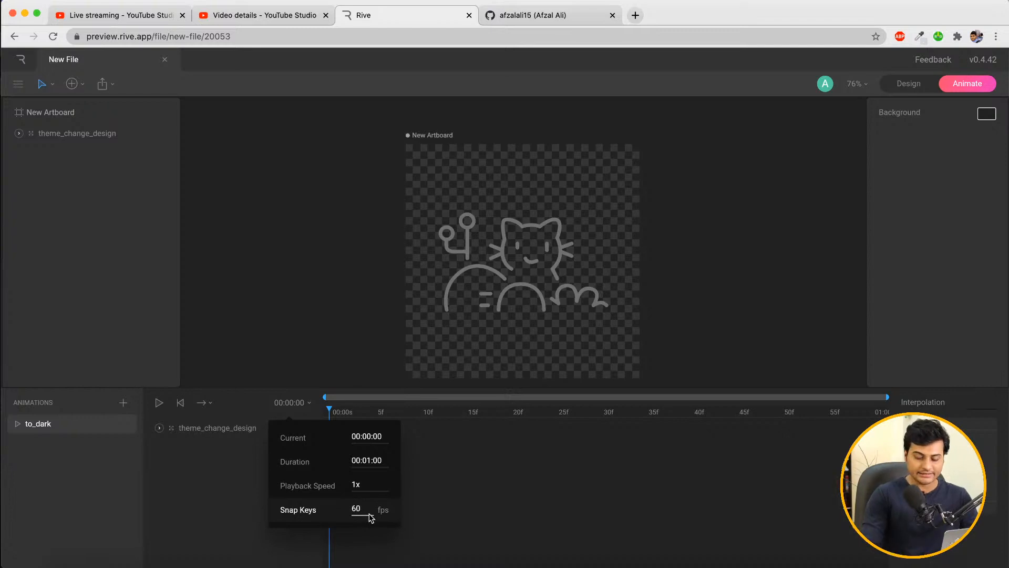
pyautogui.press('BackSpace')
pyautogui.write('3')
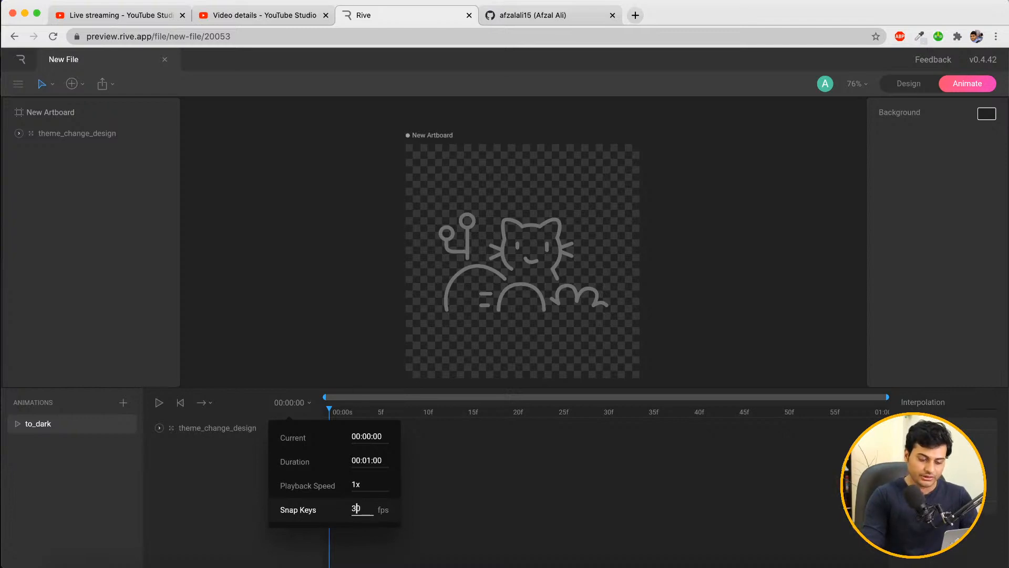
pyautogui.click(386, 463)
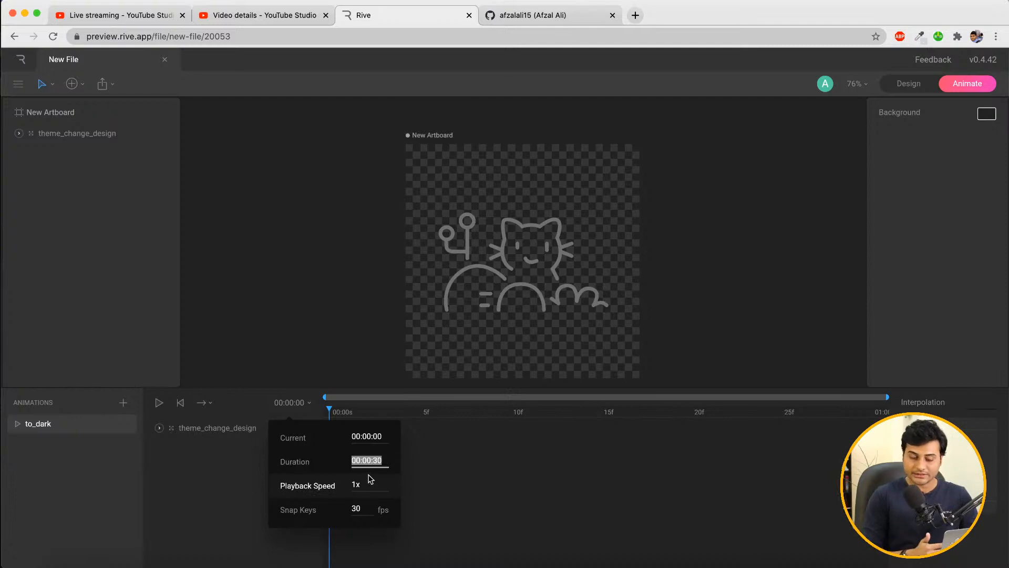
# Set the duration of the to_dark animation to 00:01:00 and close the timeline settings
pyautogui.click(371, 460)
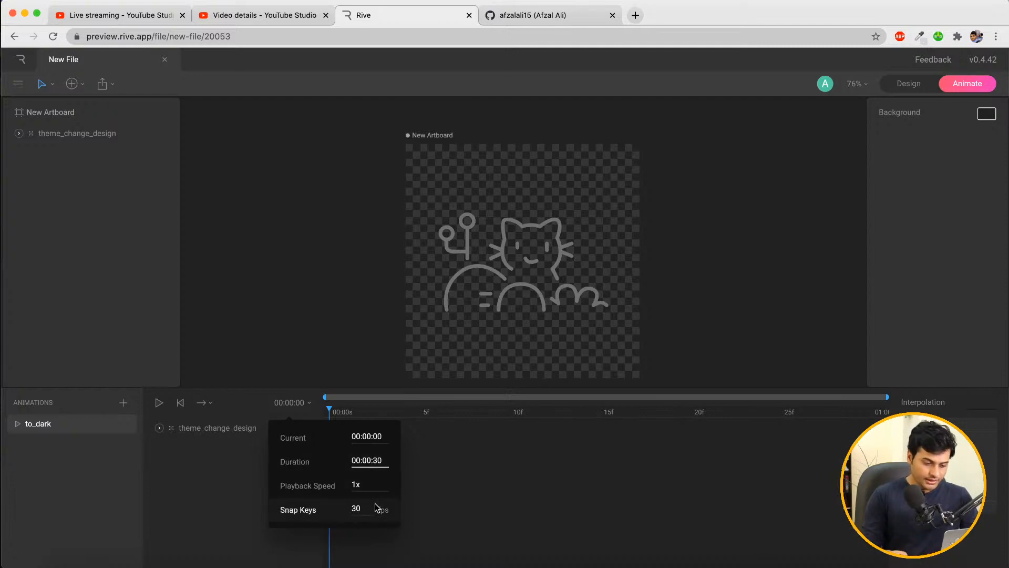
pyautogui.press('BackSpace')
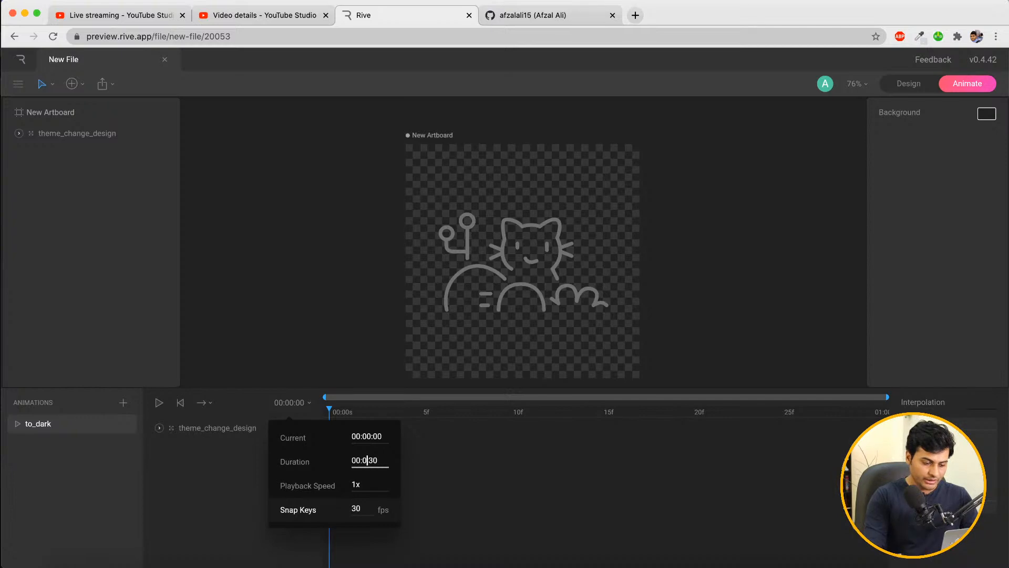
pyautogui.write('1')
pyautogui.press('Right')
pyautogui.press('Delete')
pyautogui.write('0')
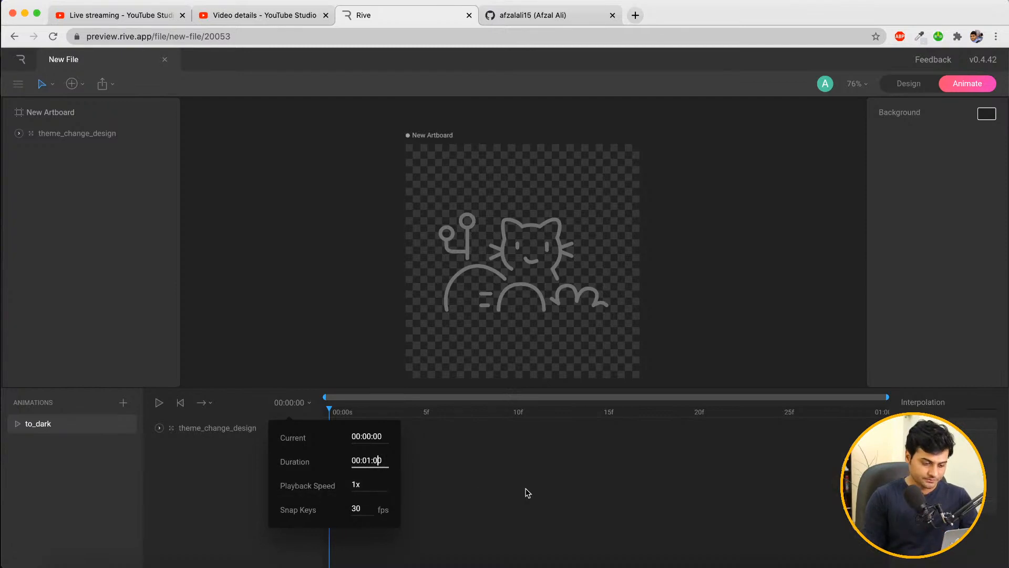
pyautogui.press('Tab')
pyautogui.press('Tab')
pyautogui.press('Tab')
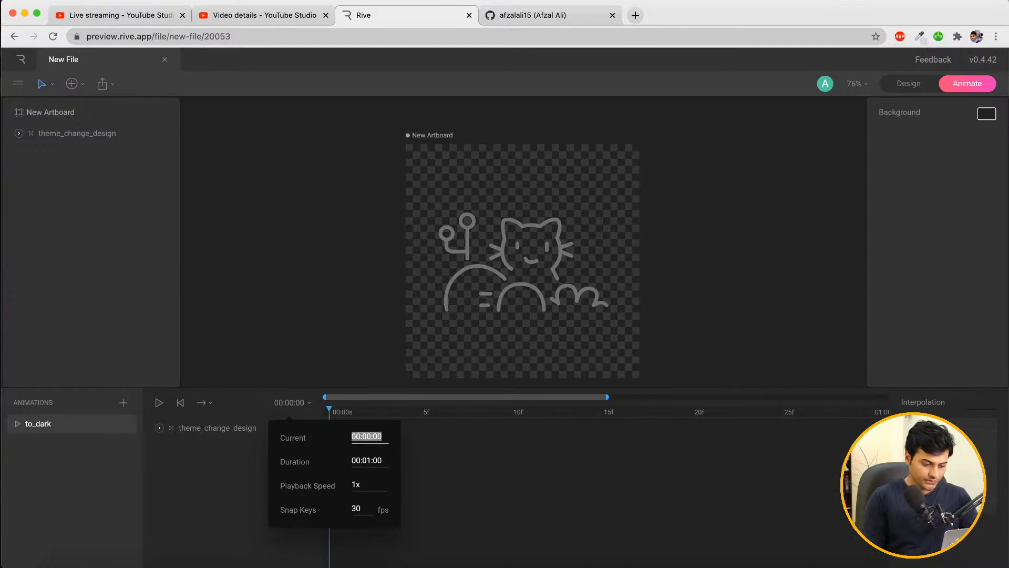
pyautogui.click(438, 522)
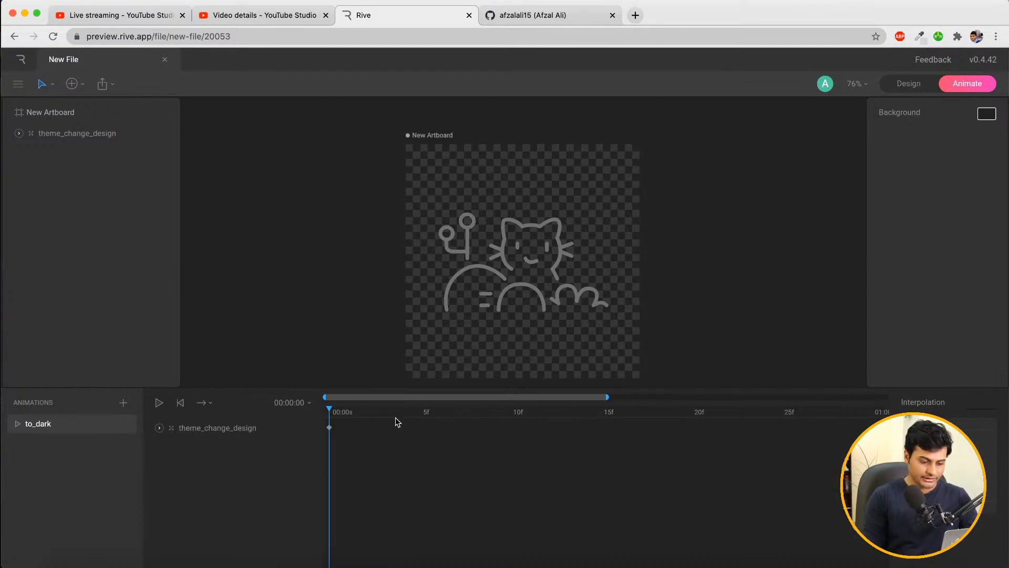
# Delete the theme_change_design group's keyframe from the to_dark timeline and clear the selection
pyautogui.moveTo(330, 427); pyautogui.dragTo(387, 427)
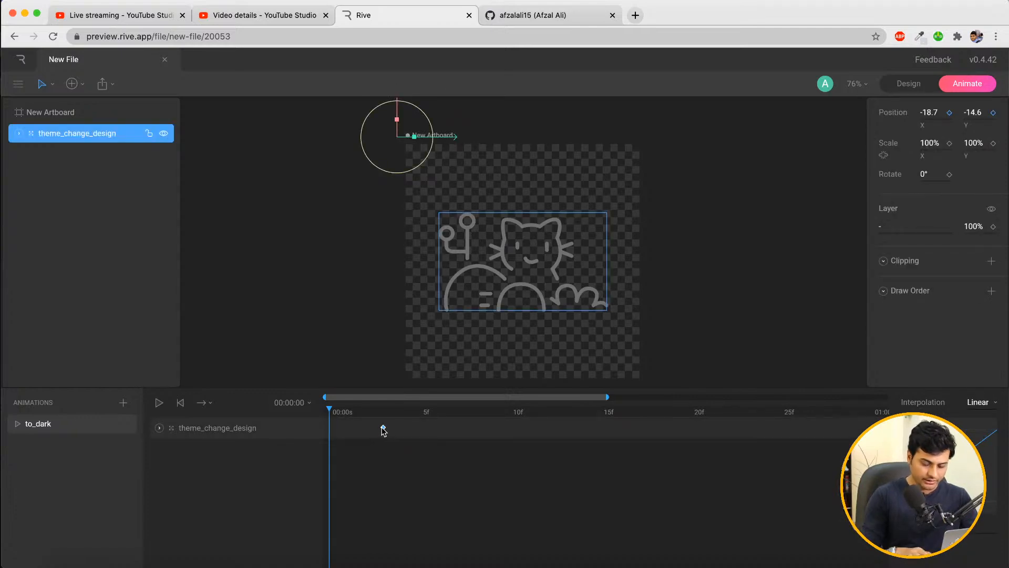
pyautogui.press('Delete')
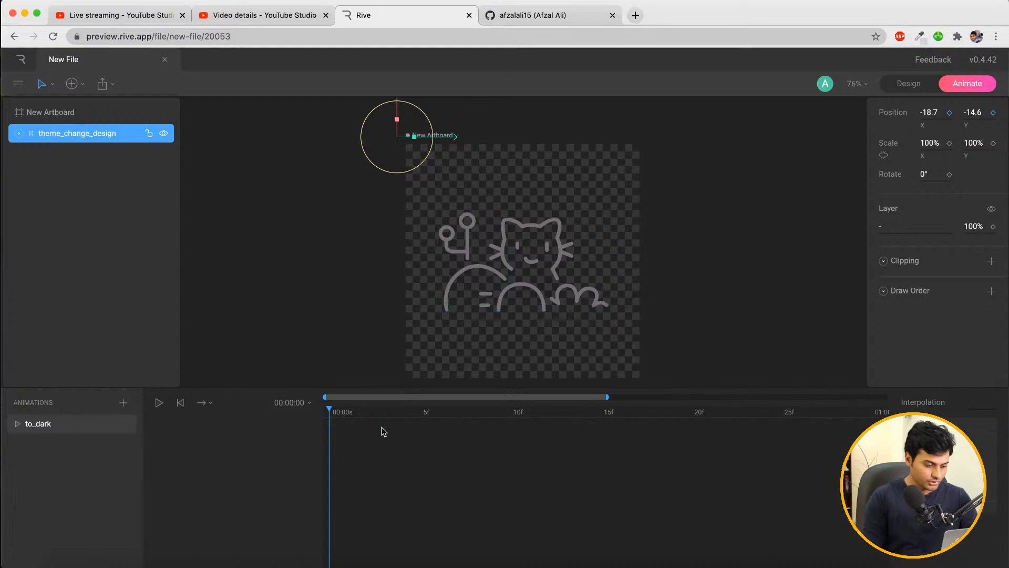
pyautogui.hotkey('ctrl', 'z')
pyautogui.click(395, 457)
pyautogui.click(249, 429)
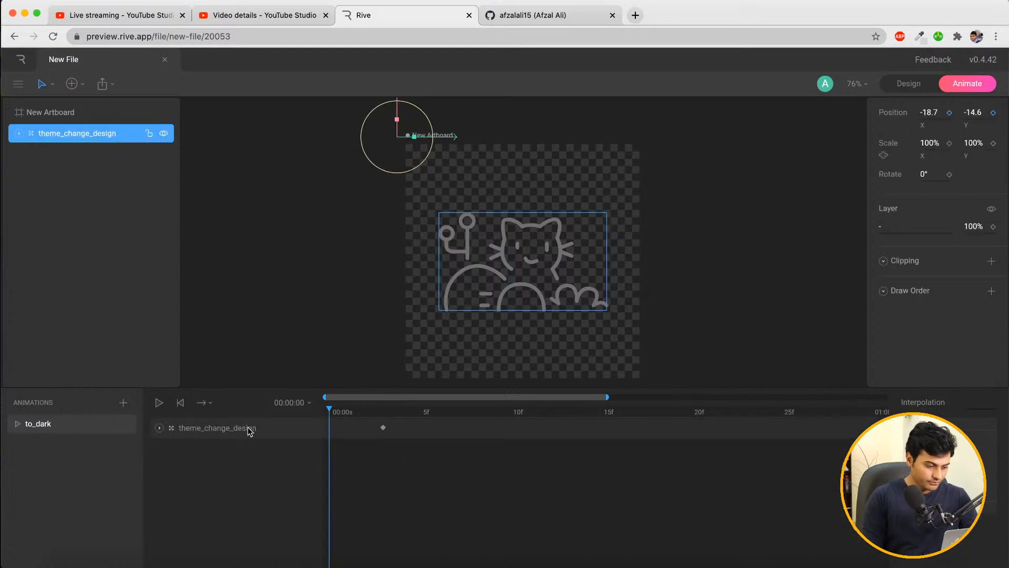
pyautogui.click(383, 428)
pyautogui.press('Delete')
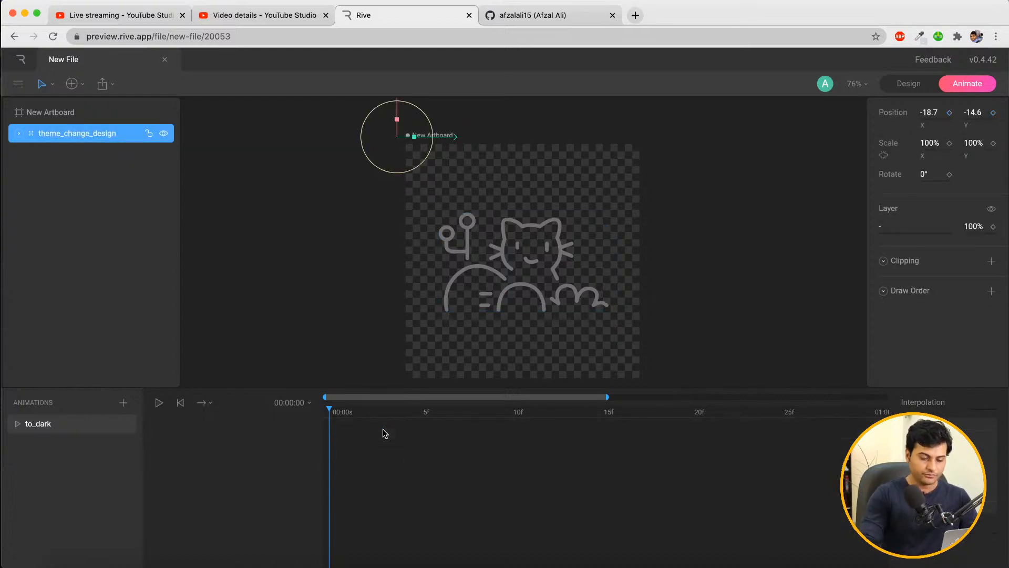
pyautogui.click(408, 436)
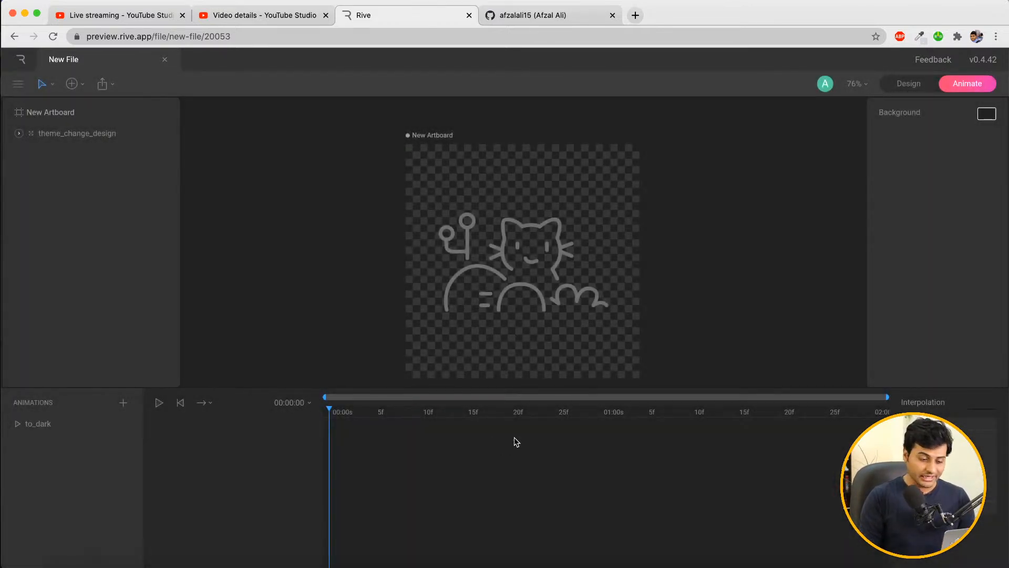
# Check the live chat in YouTube Studio and go to the GitHub profile page
pyautogui.click(547, 16)
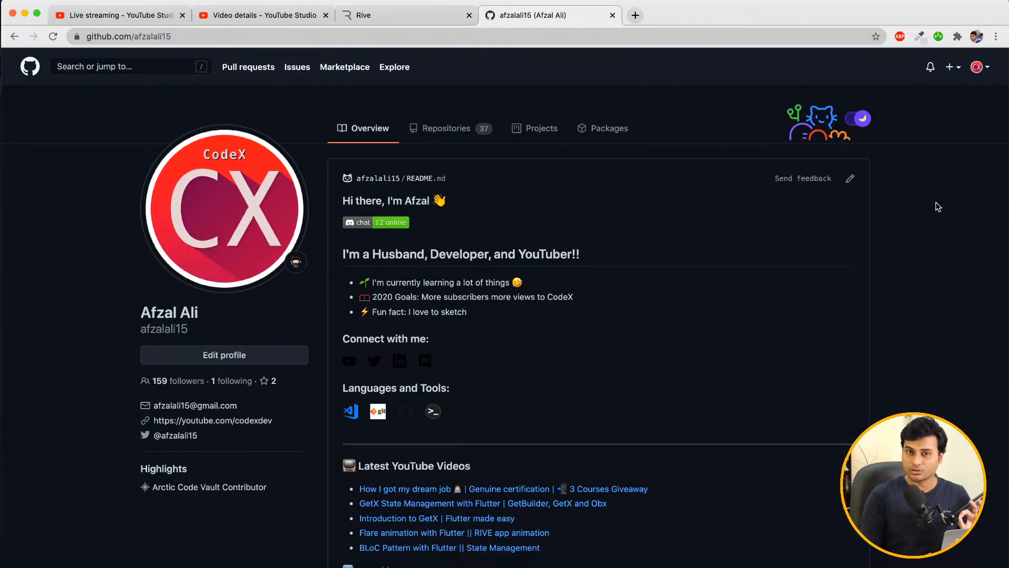
pyautogui.click(150, 12)
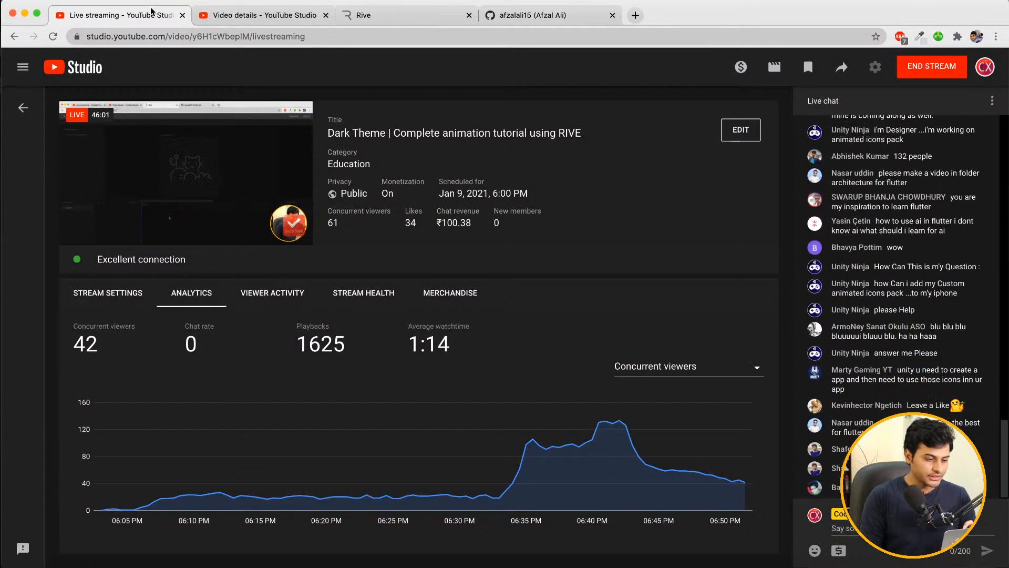
pyautogui.click(554, 17)
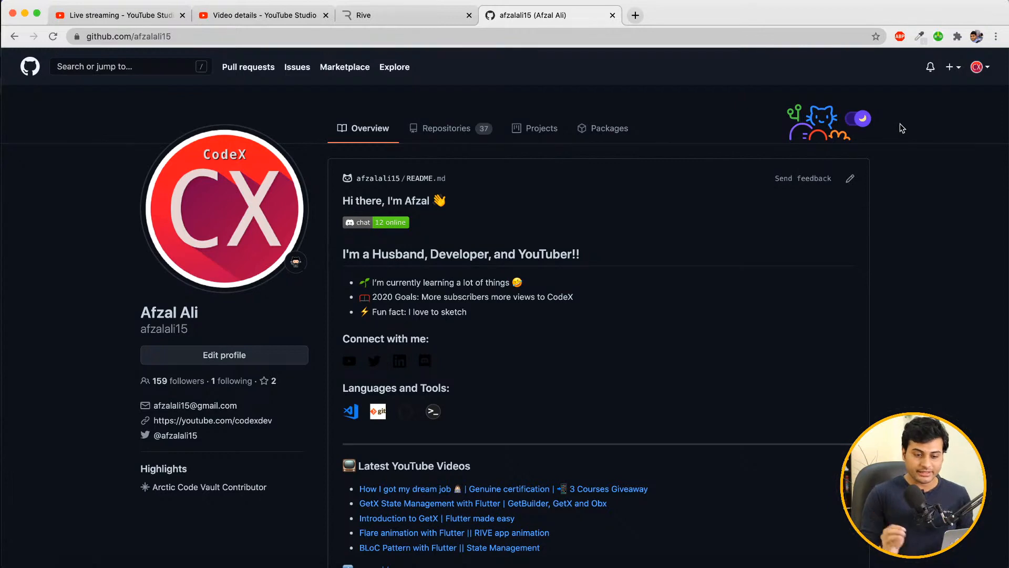
# Toggle the GitHub profile's theme switch between light and dark twice to study the cat animation, then return to Rive
pyautogui.click(861, 119)
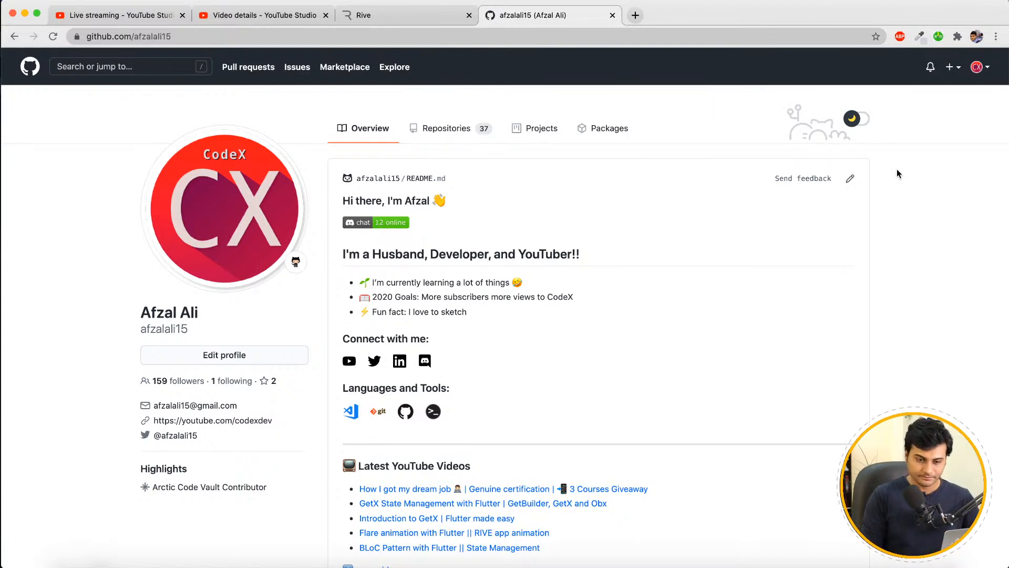
pyautogui.click(857, 123)
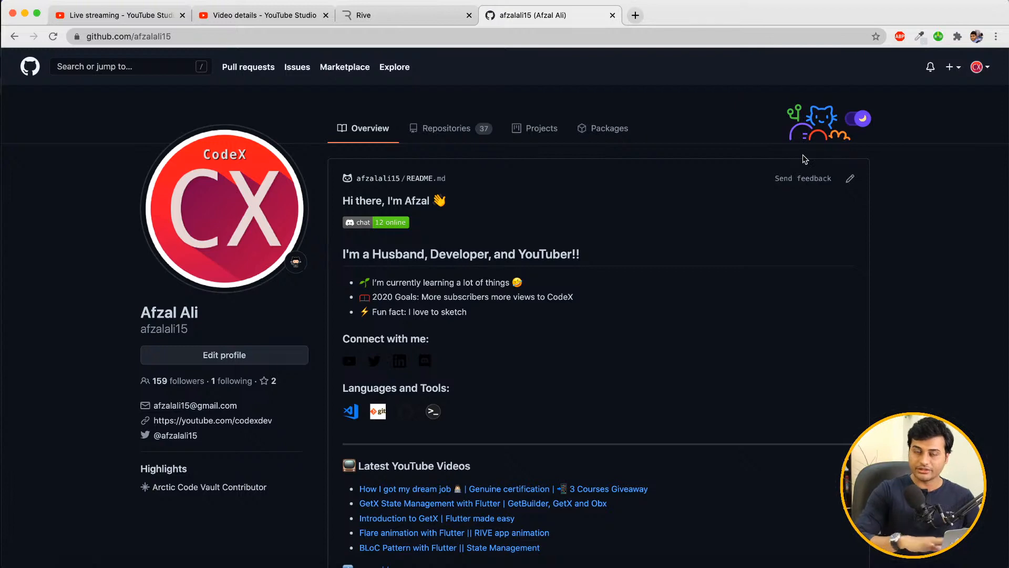
pyautogui.click(861, 119)
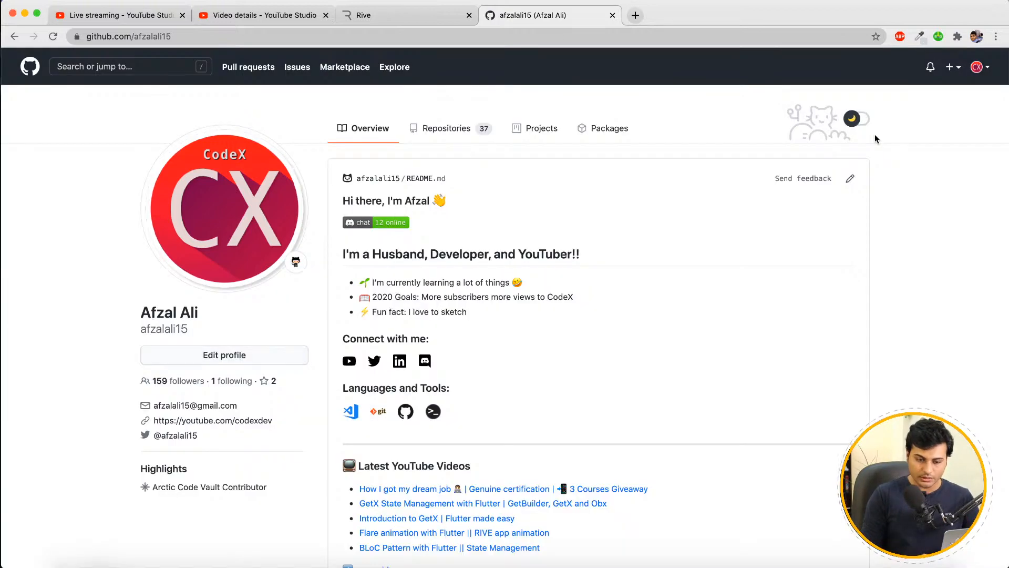
pyautogui.click(857, 119)
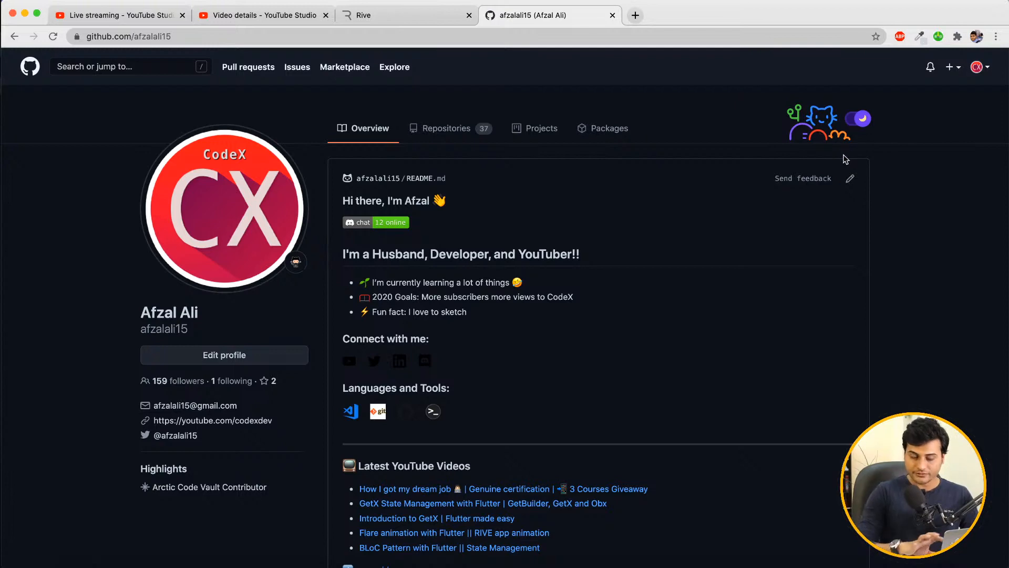
pyautogui.click(368, 17)
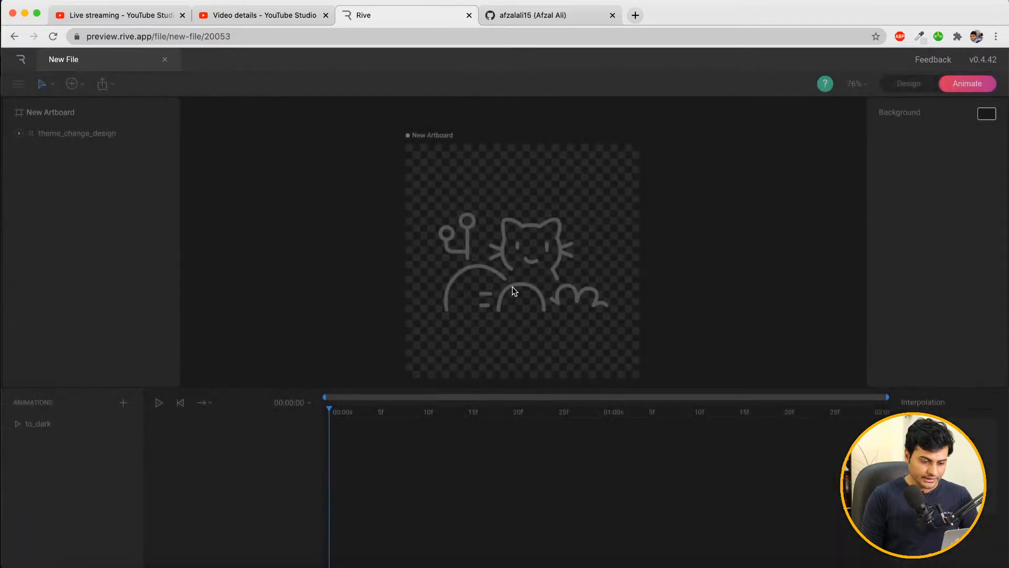
# Select the small middle arch, Path_4, and scrub the timeline playhead to 00:01:06
pyautogui.click(520, 289)
pyautogui.doubleClick(529, 291)
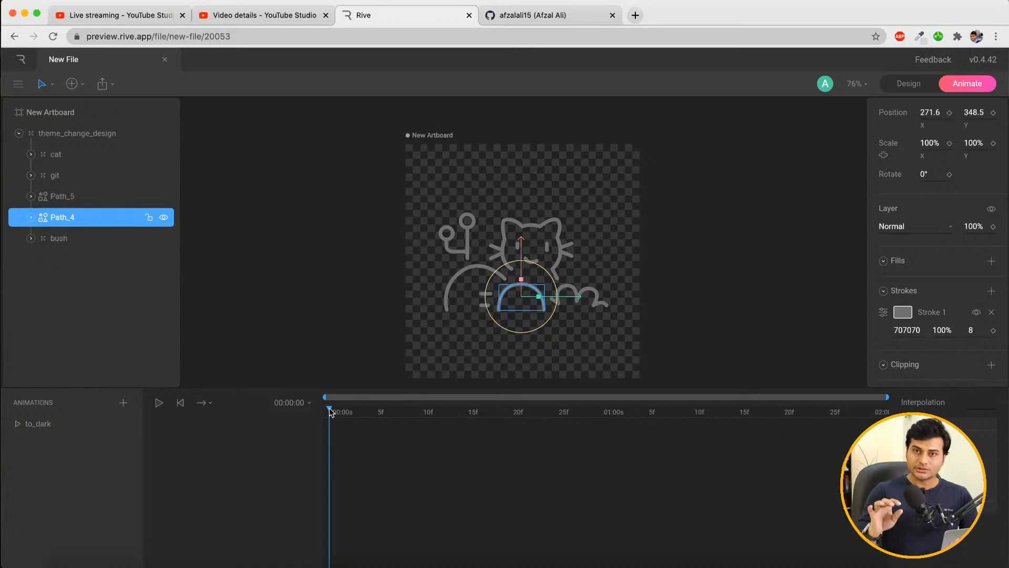
pyautogui.moveTo(330, 411); pyautogui.dragTo(784, 441)
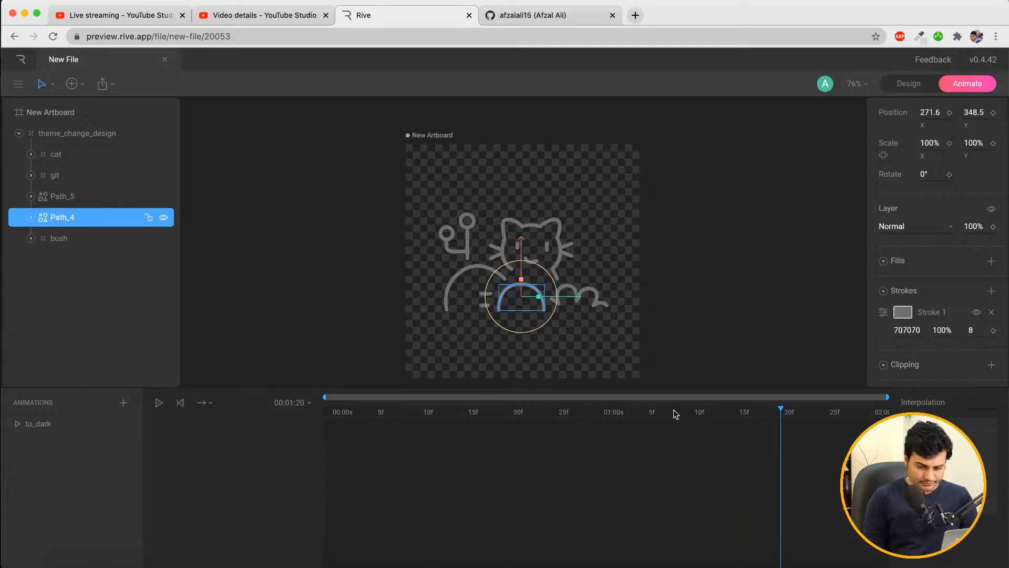
pyautogui.click(612, 411)
pyautogui.moveTo(612, 411); pyautogui.dragTo(655, 413)
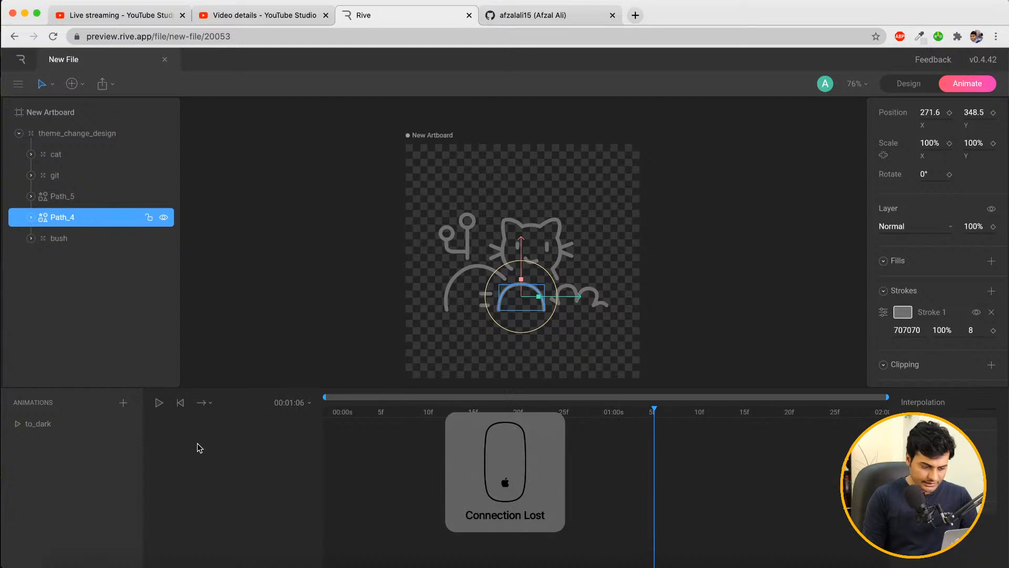
# Review the animation's duration in the timeline settings, then close them without changing it
pyautogui.click(309, 404)
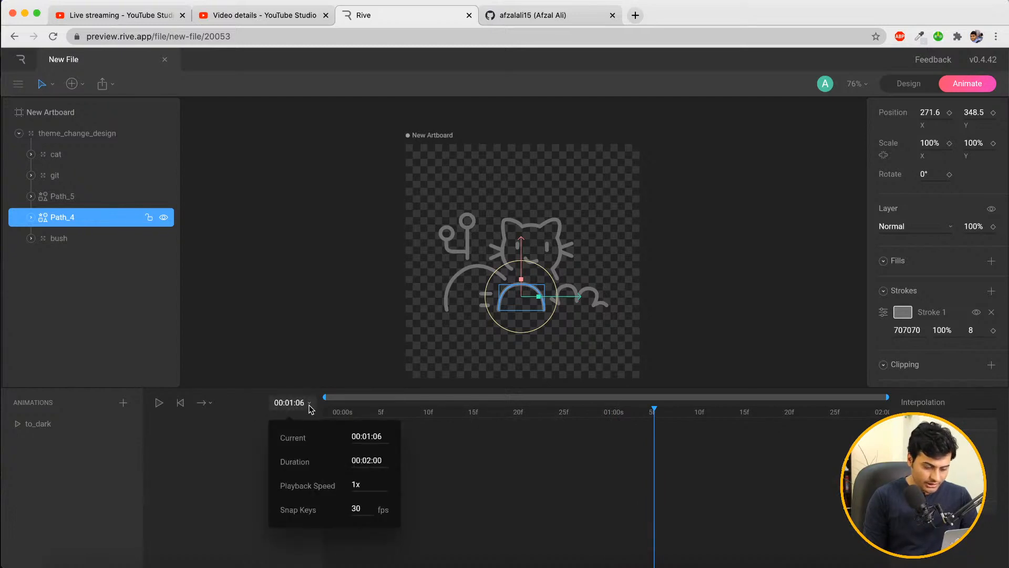
pyautogui.click(368, 461)
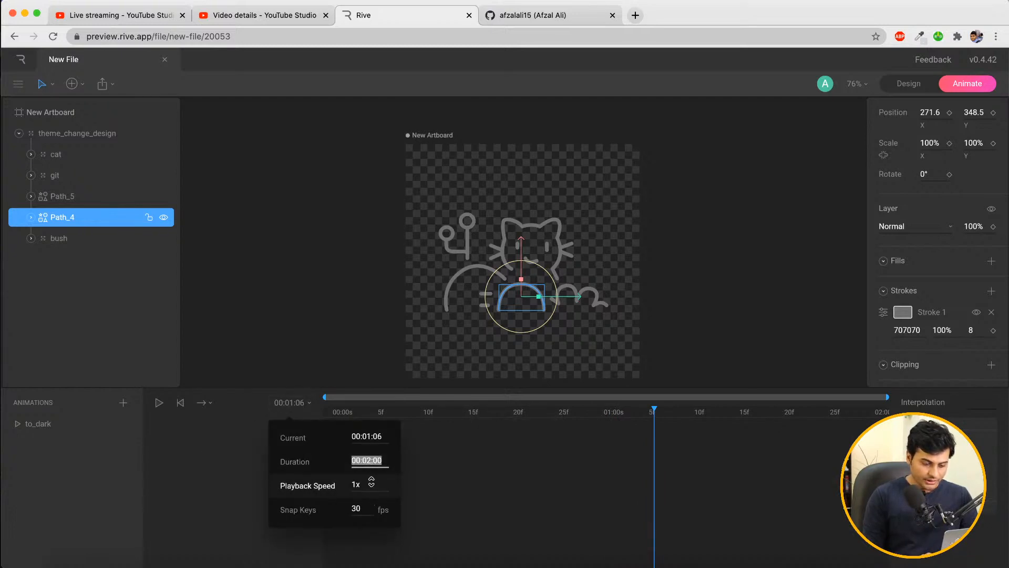
pyautogui.click(370, 460)
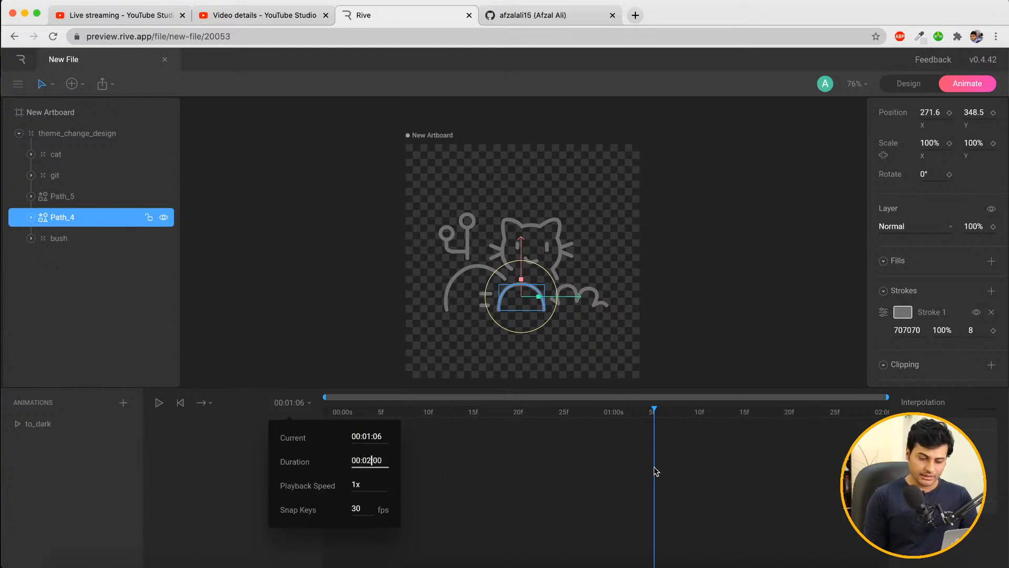
pyautogui.click(614, 462)
pyautogui.click(613, 462)
# Place the timeline playhead at 00:00:15 and select the small middle arch, Path_4
pyautogui.click(555, 413)
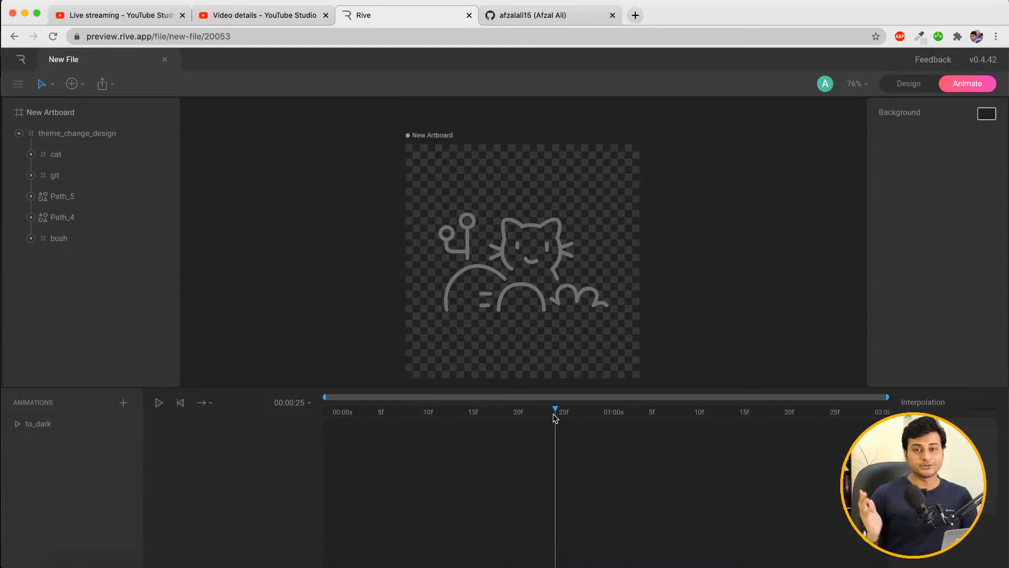
pyautogui.moveTo(553, 414); pyautogui.dragTo(516, 416)
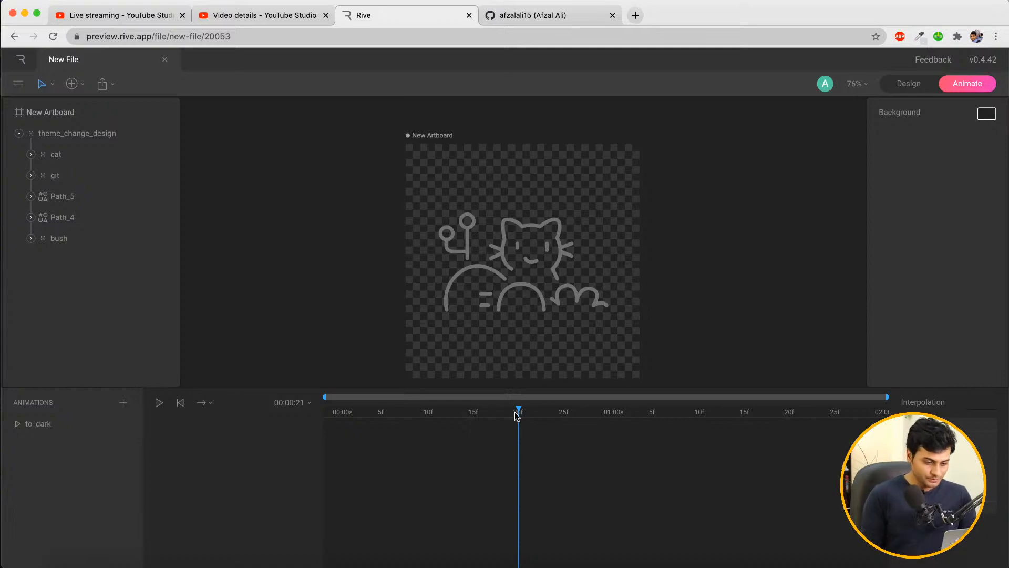
pyautogui.moveTo(517, 415); pyautogui.dragTo(493, 414)
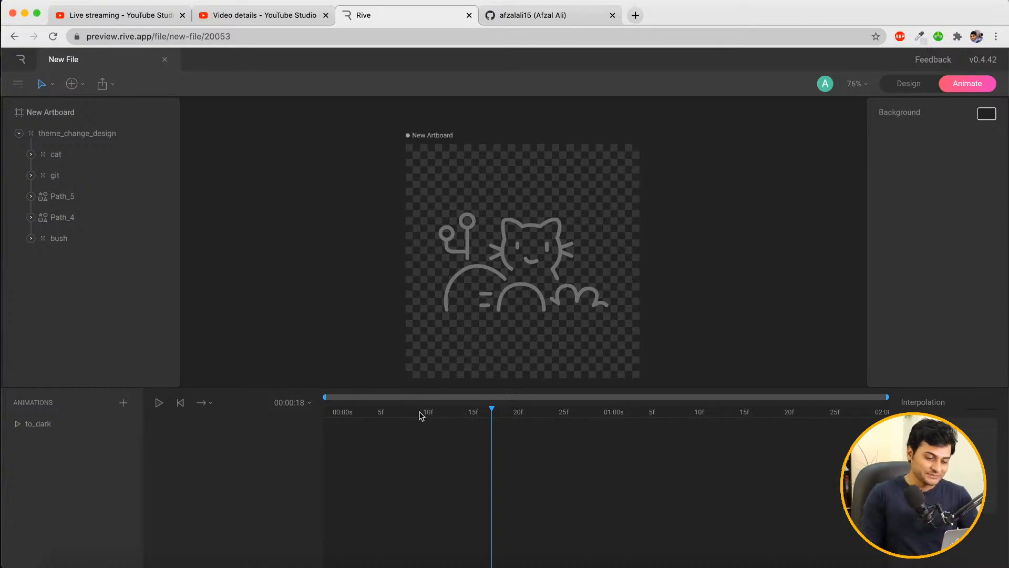
pyautogui.click(519, 416)
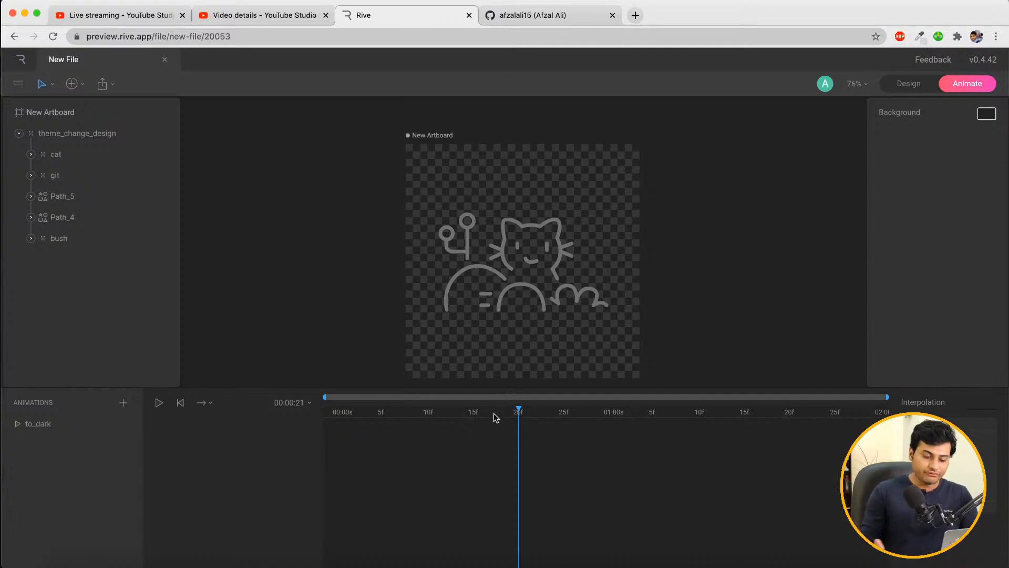
pyautogui.moveTo(477, 416); pyautogui.dragTo(468, 418)
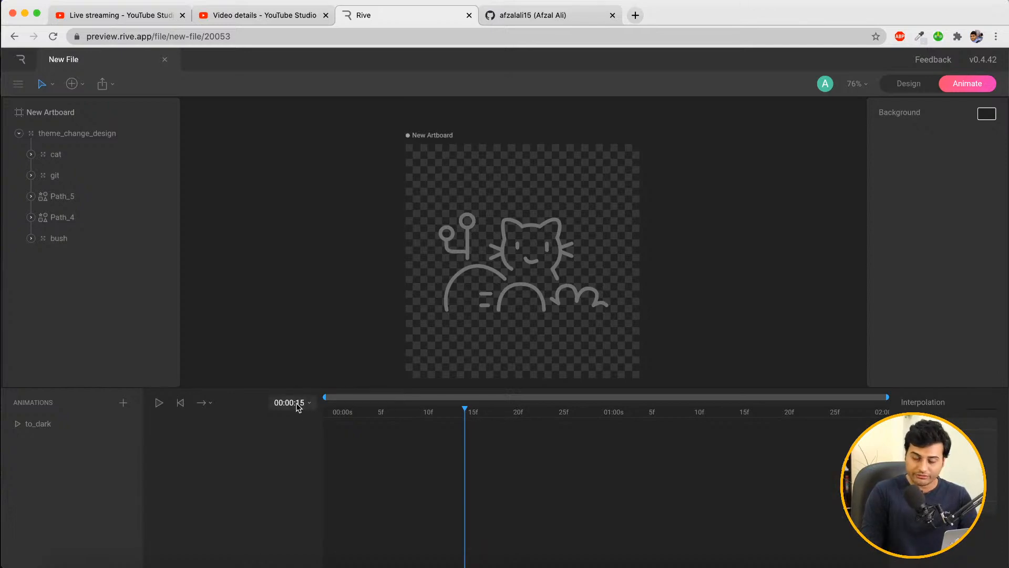
pyautogui.click(508, 302)
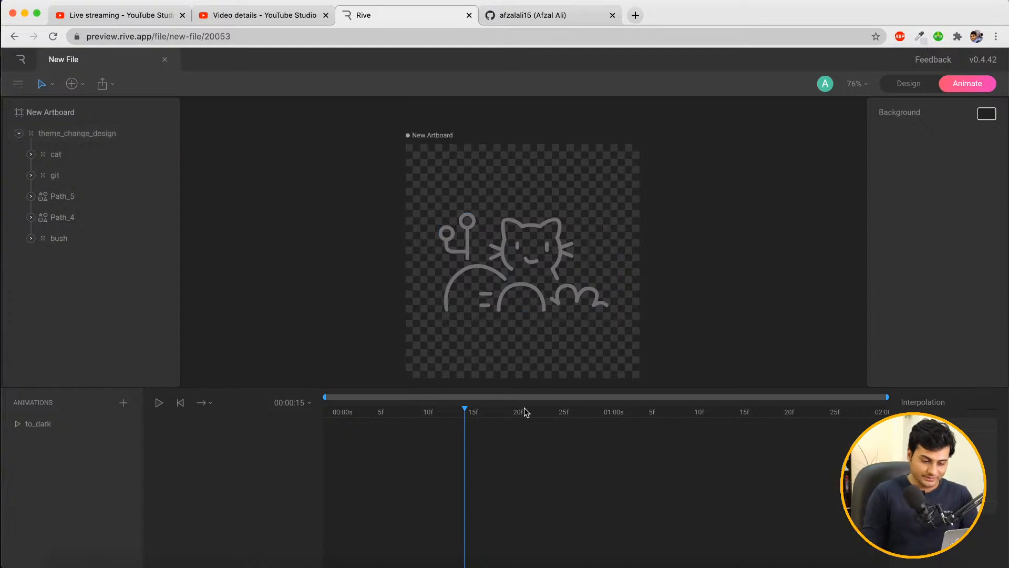
pyautogui.doubleClick(537, 296)
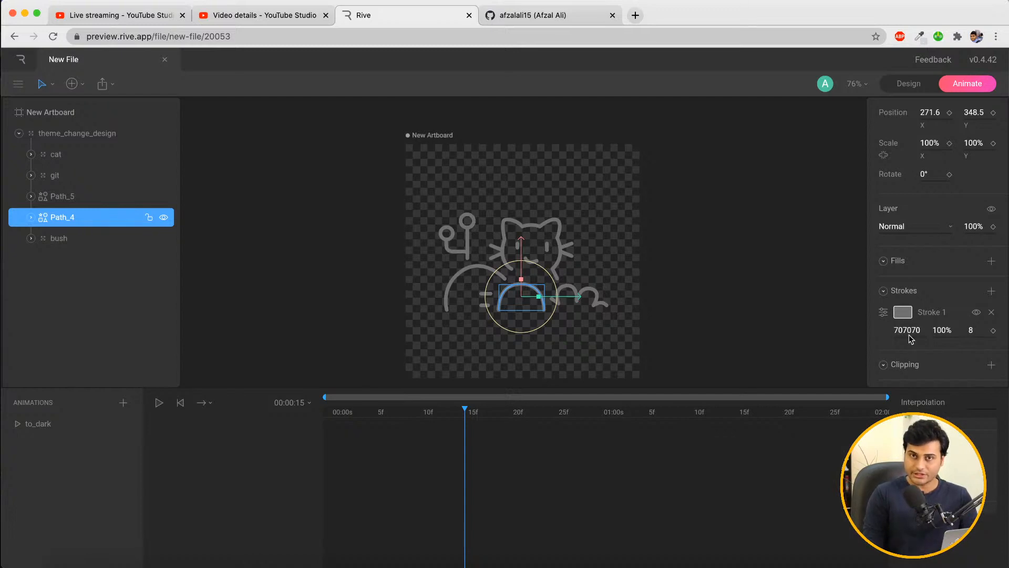
# Add stroke keyframes to Path_4 at 00:00:15 and 00:00:20
pyautogui.click(993, 331)
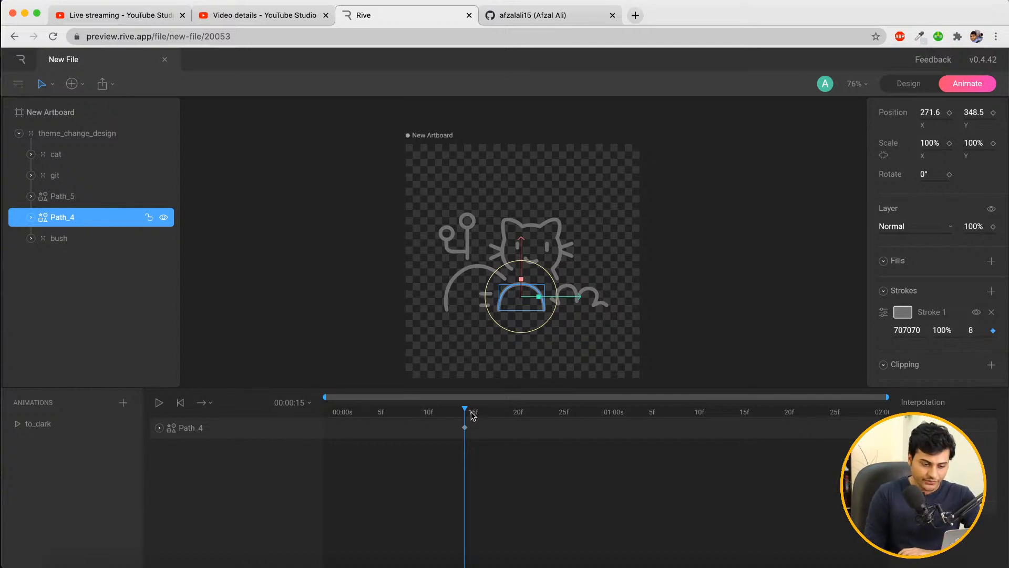
pyautogui.moveTo(465, 410); pyautogui.dragTo(511, 411)
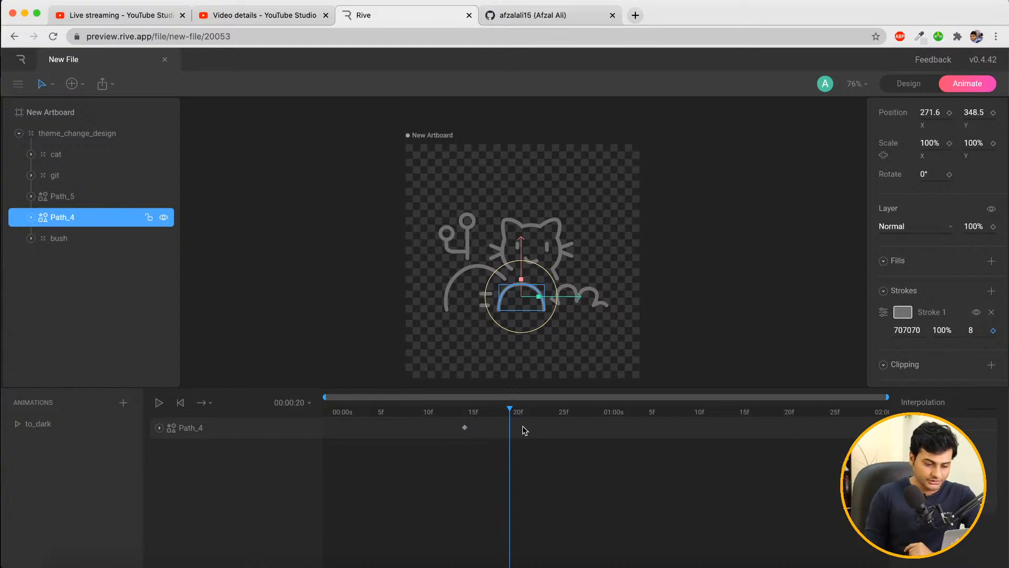
pyautogui.click(993, 330)
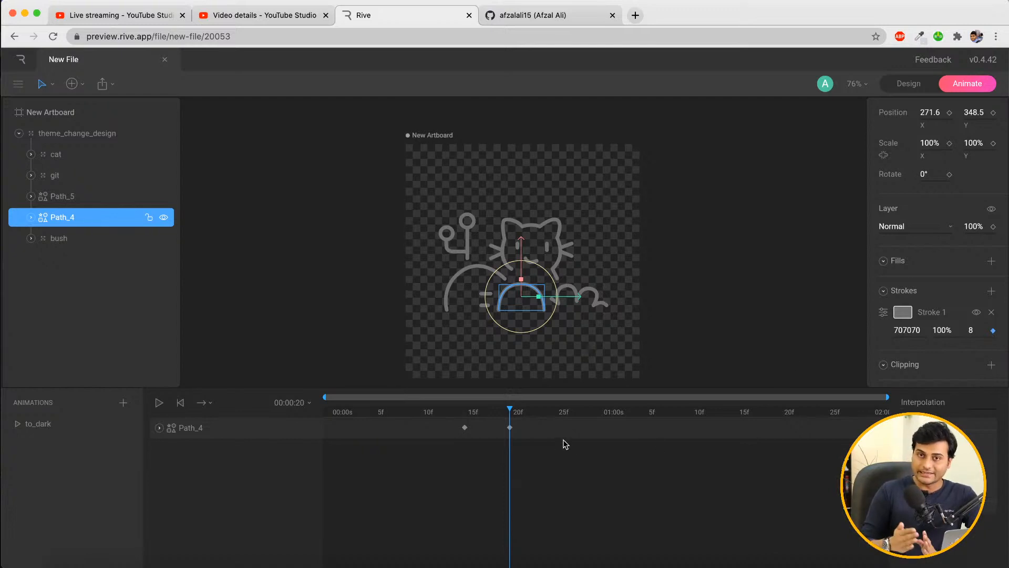
# Set Path_4's stroke colour to red, about D10000, at the 00:00:20 keyframe
pyautogui.click(902, 313)
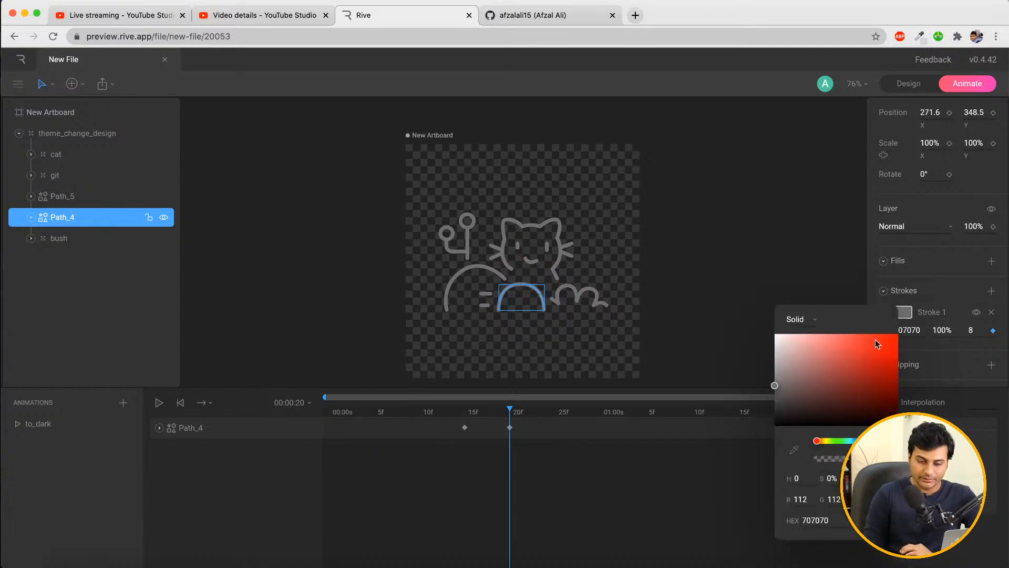
pyautogui.moveTo(867, 357); pyautogui.dragTo(900, 353)
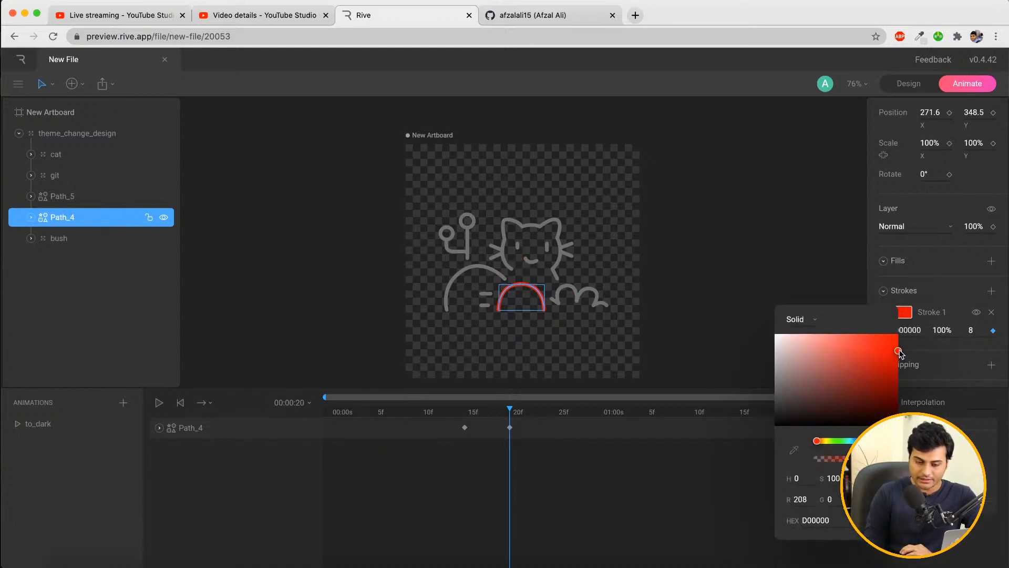
pyautogui.click(775, 269)
# Set Path_4's stroke colour to 707070 at the 00:00:15 keyframe and deselect the path
pyautogui.moveTo(508, 407); pyautogui.dragTo(463, 408)
pyautogui.click(465, 427)
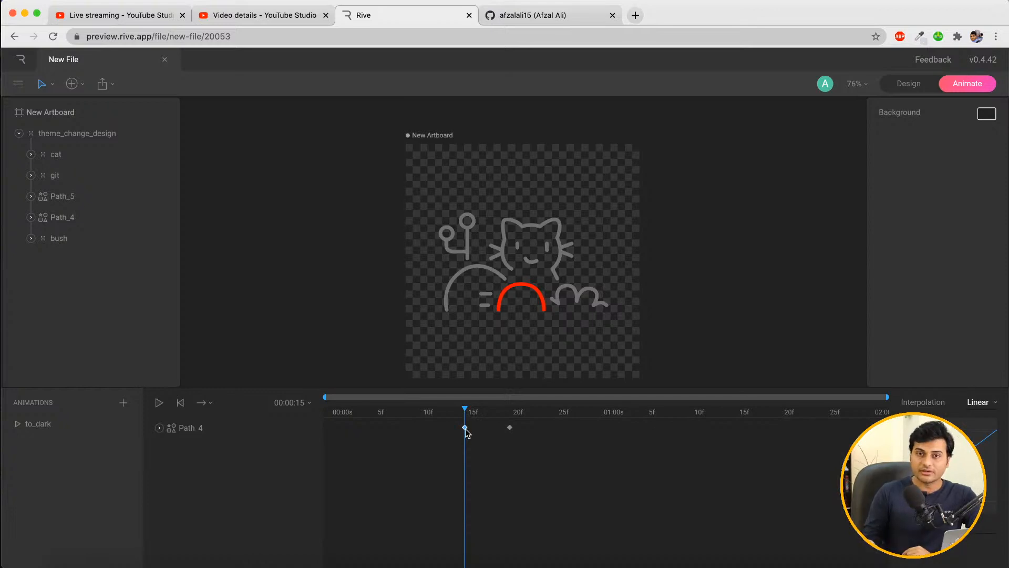
pyautogui.click(545, 307)
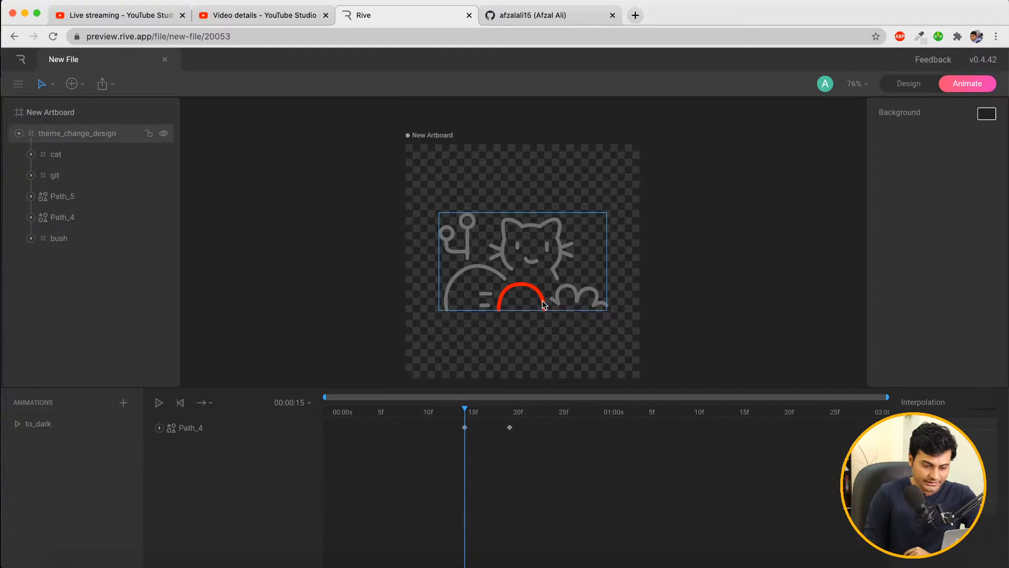
pyautogui.doubleClick(543, 305)
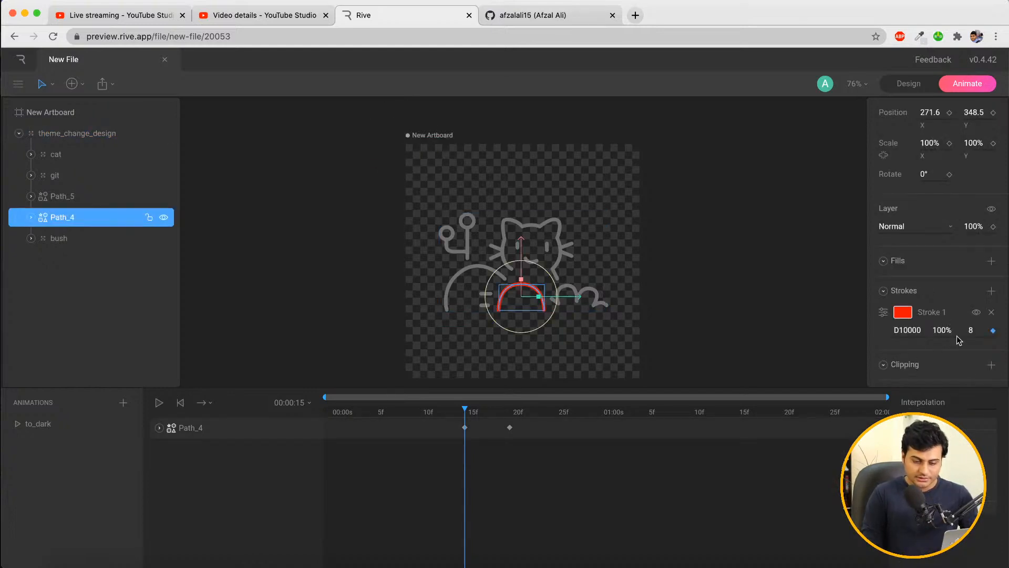
pyautogui.click(909, 331)
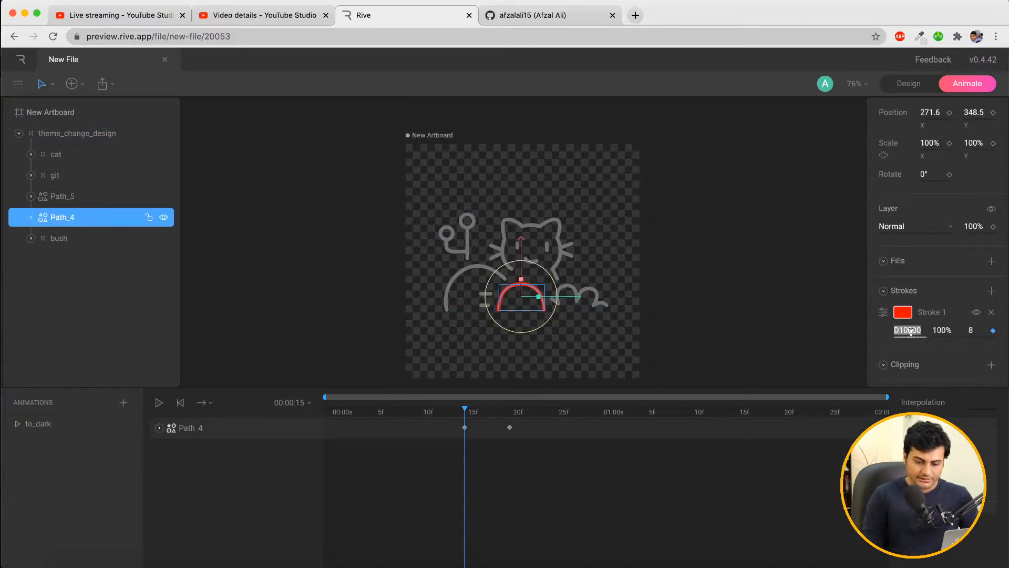
pyautogui.press('BackSpace')
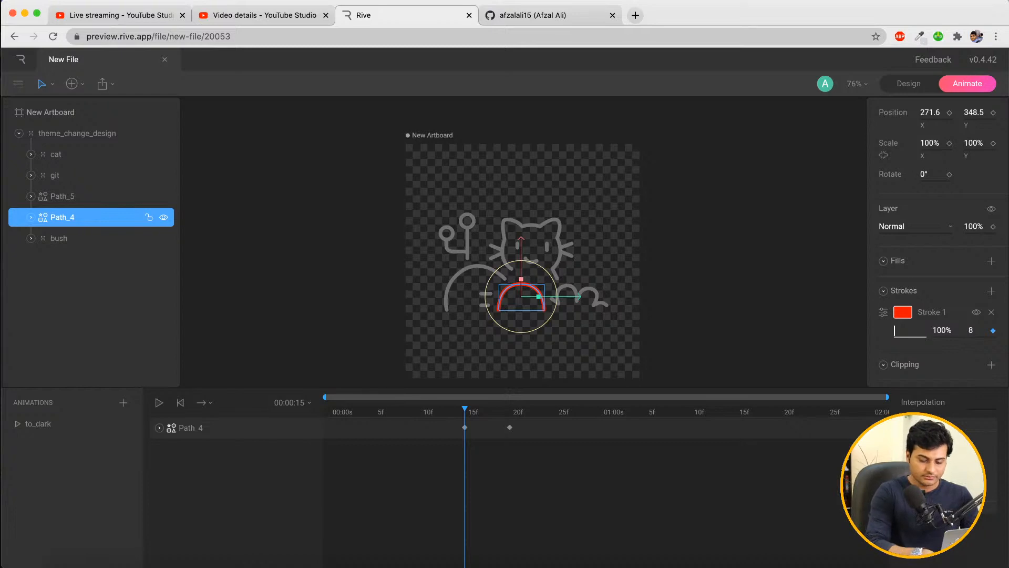
pyautogui.write('707070')
pyautogui.press('Return')
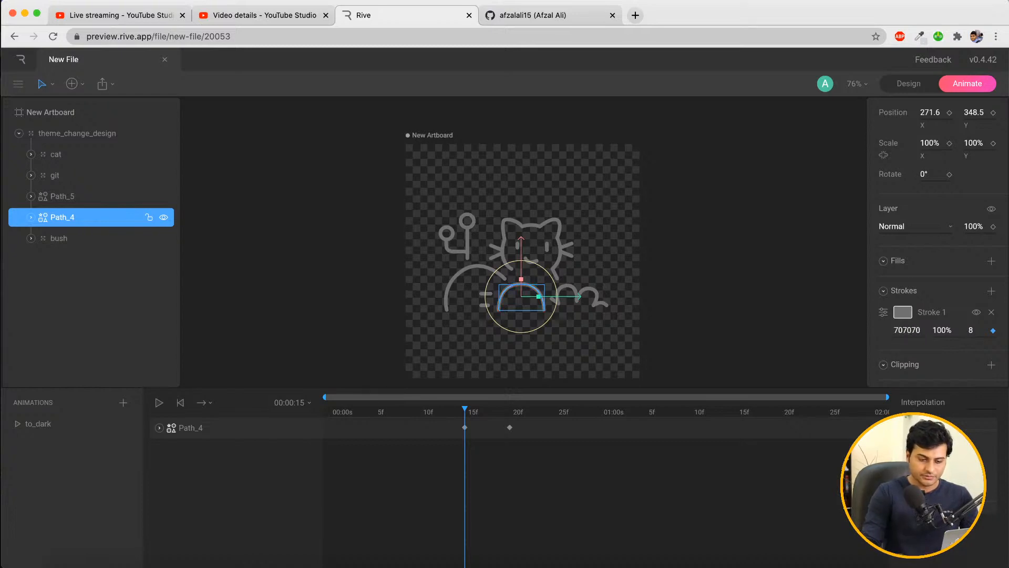
pyautogui.click(513, 509)
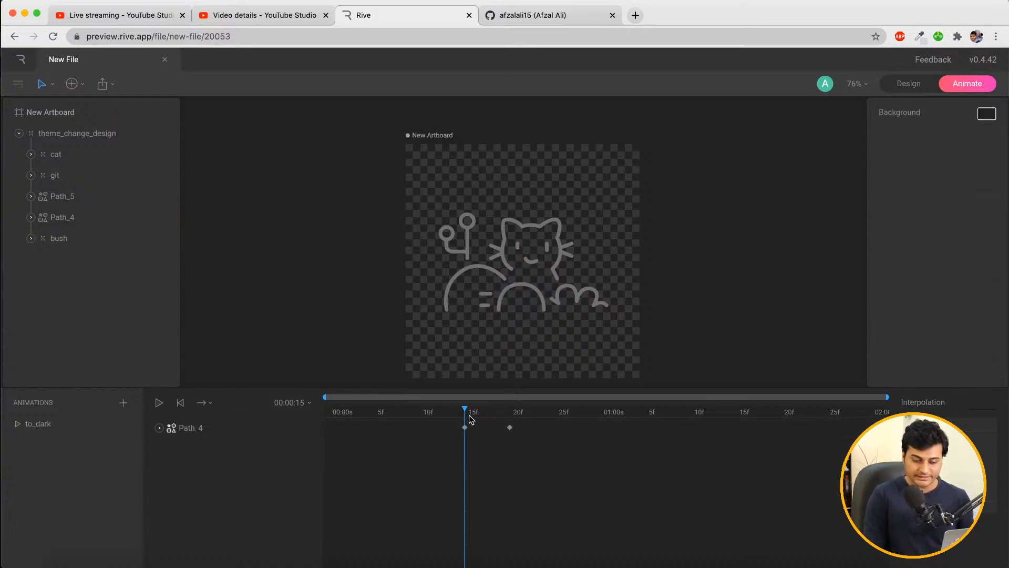
# Scrub the to_dark timeline back and forth to check the Path_4 arch's colour transition between its two keyframes
pyautogui.moveTo(463, 413); pyautogui.dragTo(547, 412)
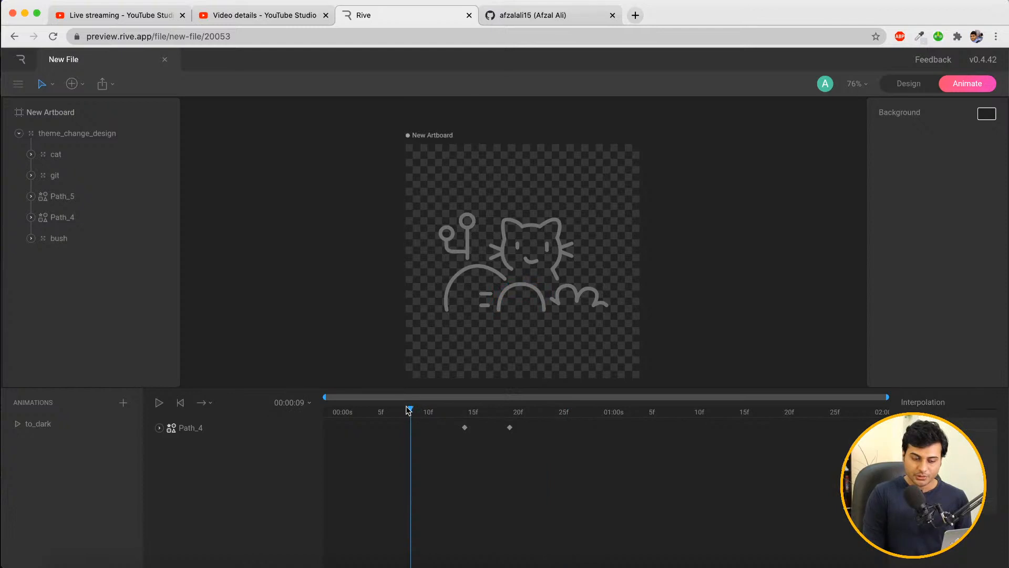
pyautogui.click(324, 420)
pyautogui.moveTo(413, 409); pyautogui.dragTo(562, 417)
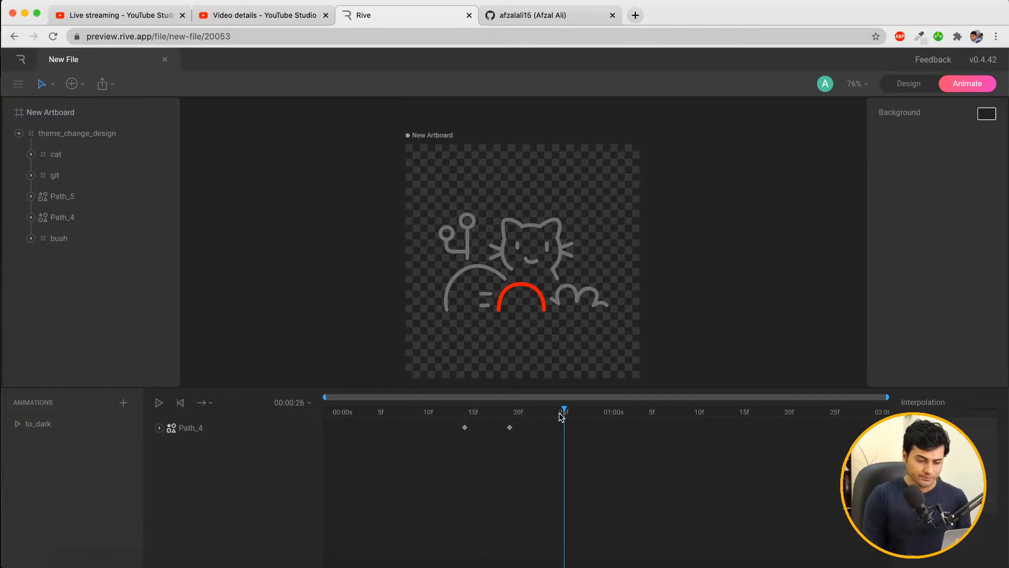
pyautogui.moveTo(561, 416)
pyautogui.mouseDown()
pyautogui.moveTo(464, 417)
pyautogui.moveTo(564, 415)
pyautogui.mouseUp()
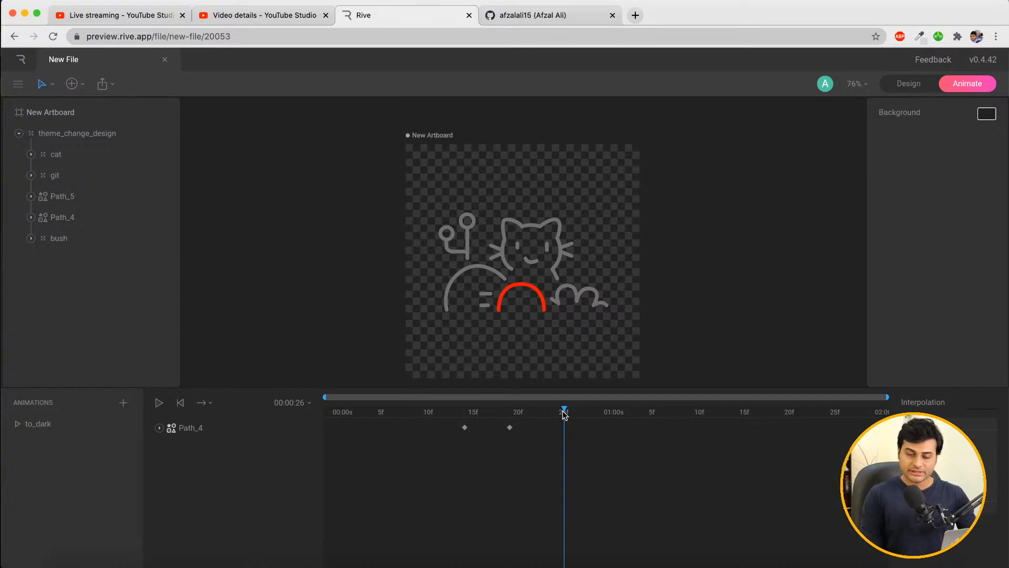
pyautogui.moveTo(475, 411)
pyautogui.mouseDown()
pyautogui.moveTo(464, 412)
pyautogui.moveTo(499, 415)
pyautogui.moveTo(468, 412)
pyautogui.mouseUp()
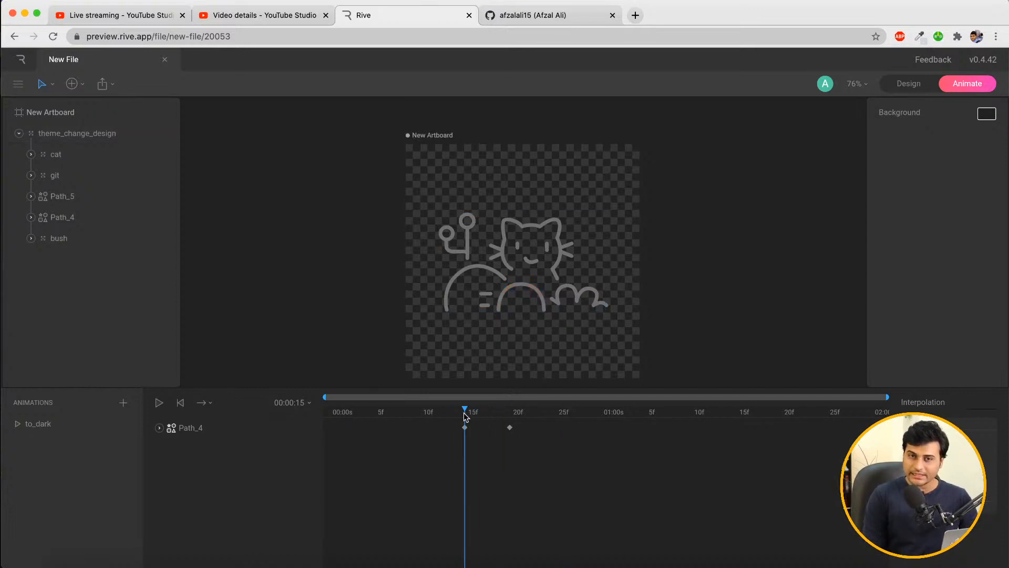
pyautogui.scroll(5, 525, 300)
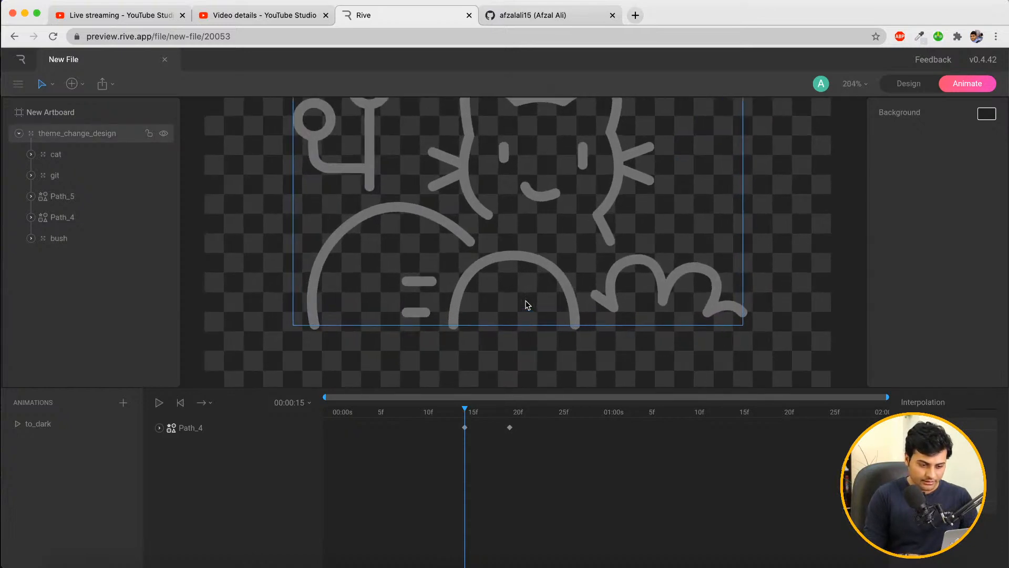
pyautogui.moveTo(464, 412)
pyautogui.mouseDown()
pyautogui.moveTo(480, 409)
pyautogui.moveTo(470, 413)
pyautogui.mouseUp()
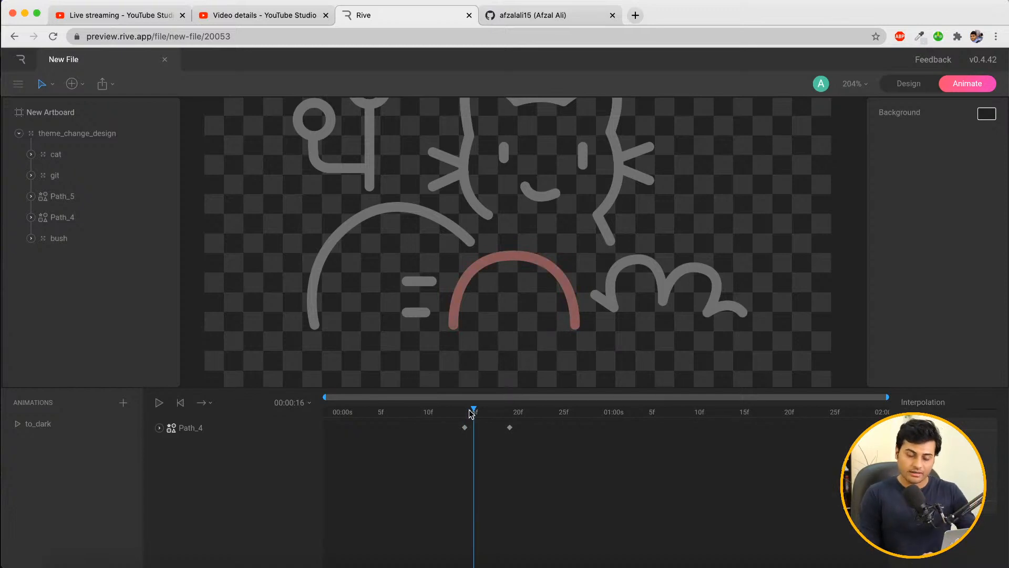
pyautogui.moveTo(470, 413); pyautogui.dragTo(513, 414)
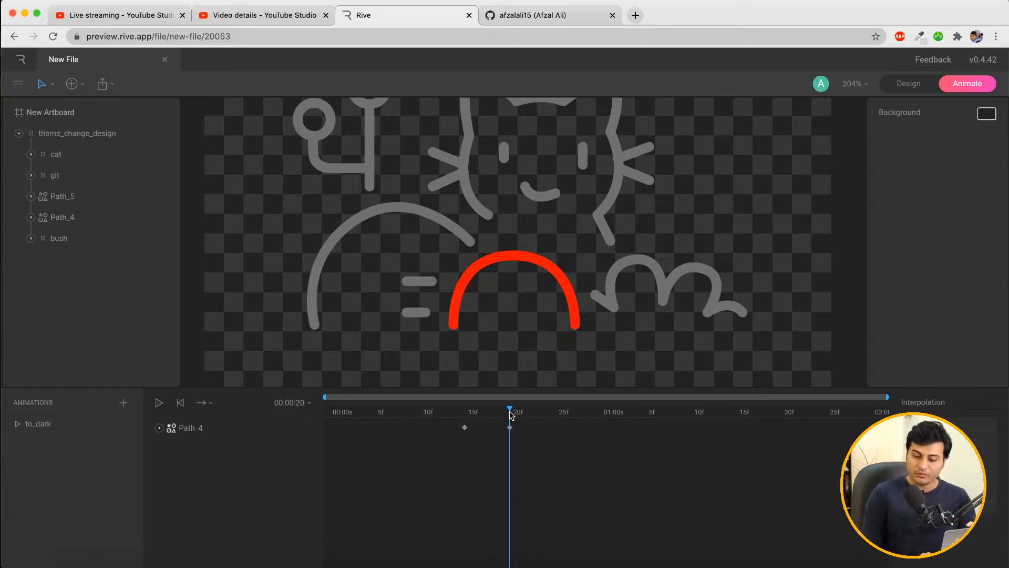
pyautogui.moveTo(509, 415); pyautogui.dragTo(474, 411)
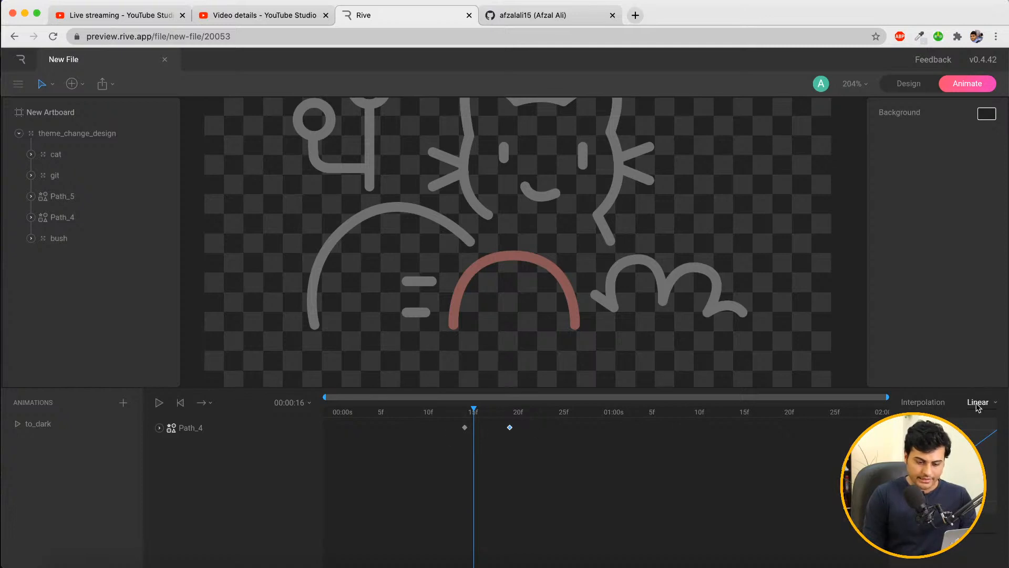
# Set the interpolation of both Path_4 keyframes to Hold
pyautogui.click(977, 402)
pyautogui.click(937, 403)
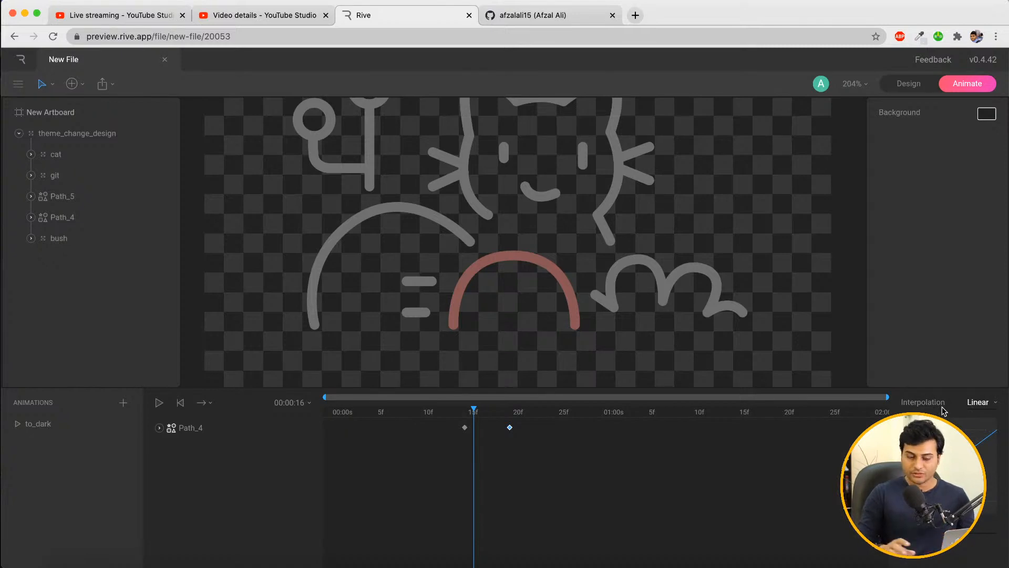
pyautogui.moveTo(452, 430); pyautogui.dragTo(517, 430)
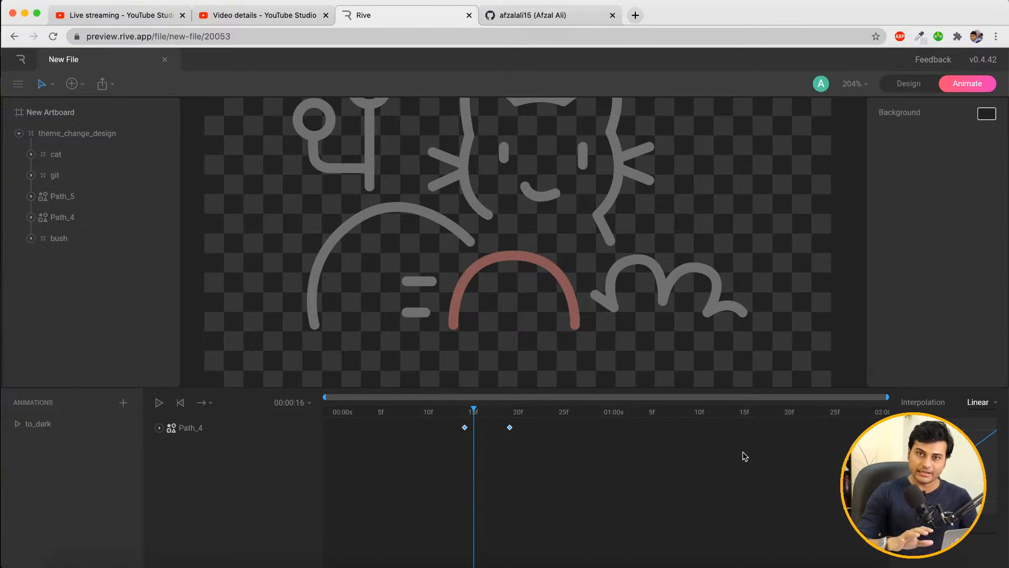
pyautogui.click(991, 405)
pyautogui.click(977, 402)
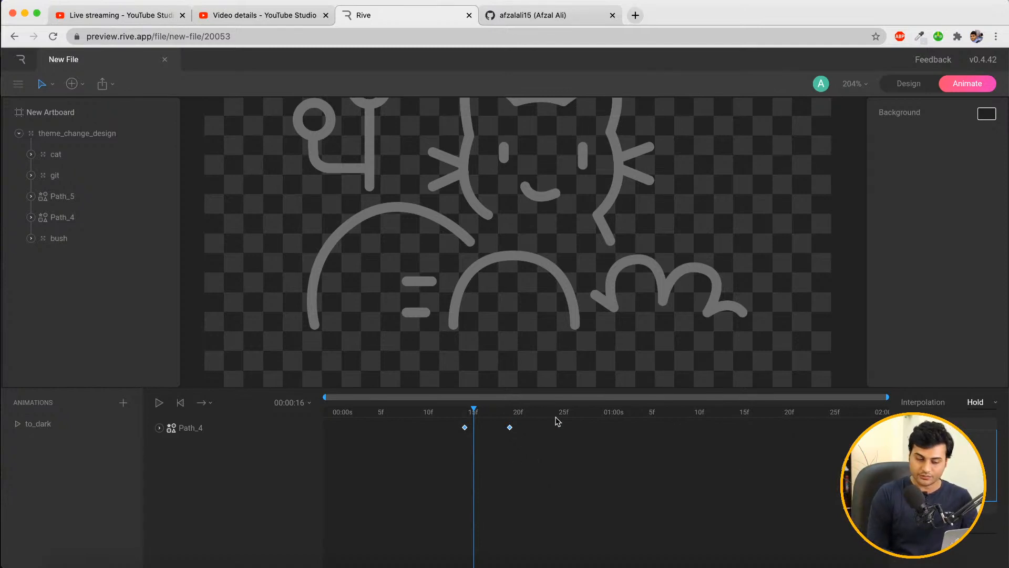
# Move the first Path_4 keyframe to two frames before the second one, and check the colour switch at 00:00:20
pyautogui.moveTo(458, 421)
pyautogui.mouseDown()
pyautogui.moveTo(583, 420)
pyautogui.moveTo(476, 417)
pyautogui.mouseUp()
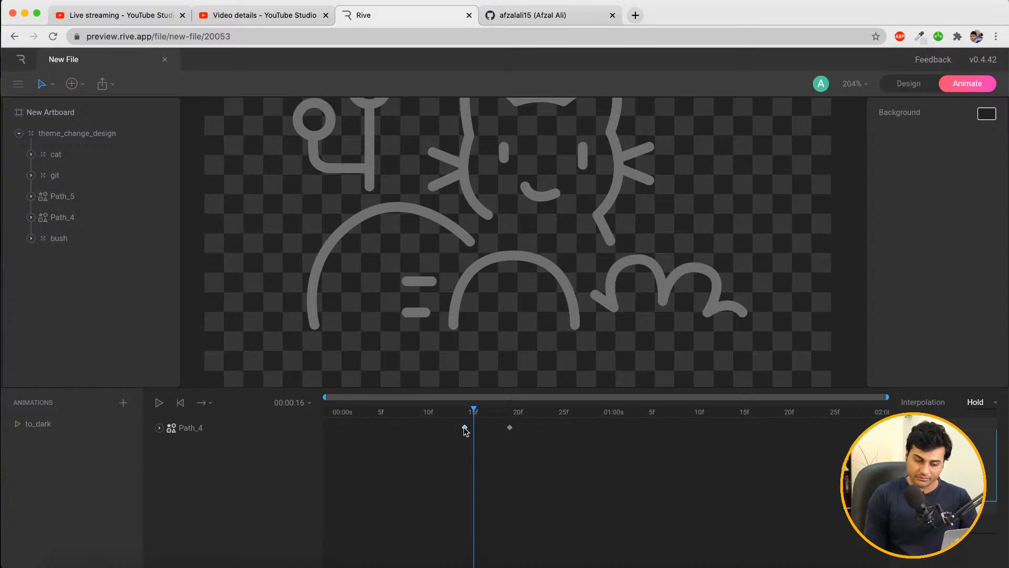
pyautogui.moveTo(468, 431); pyautogui.dragTo(490, 433)
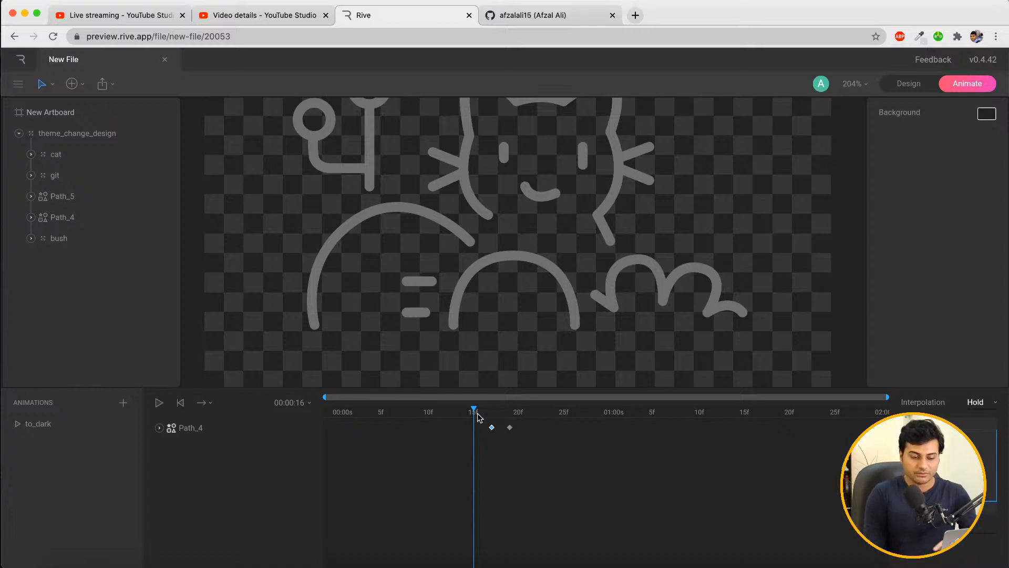
pyautogui.click(482, 411)
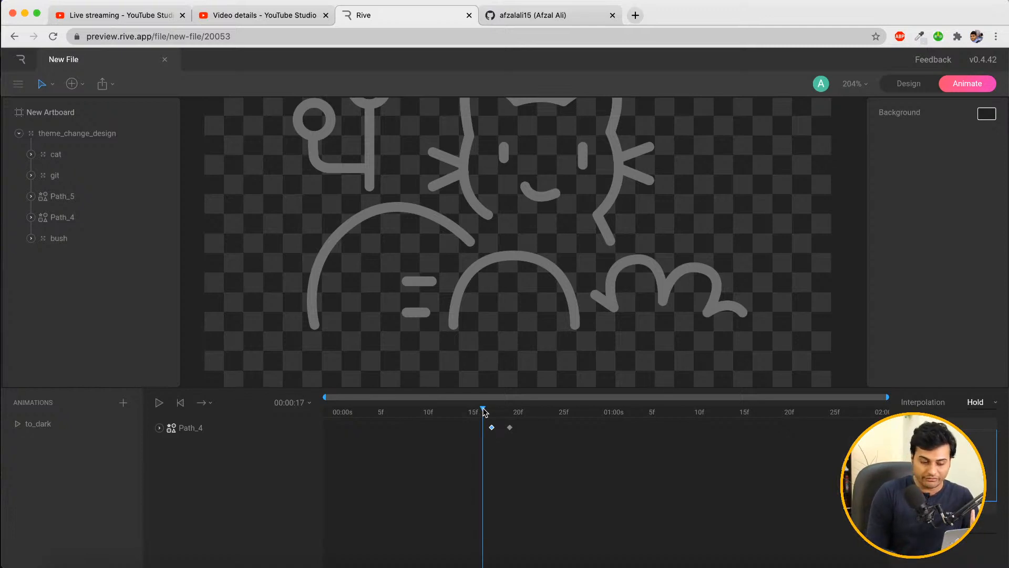
pyautogui.moveTo(483, 412); pyautogui.dragTo(511, 419)
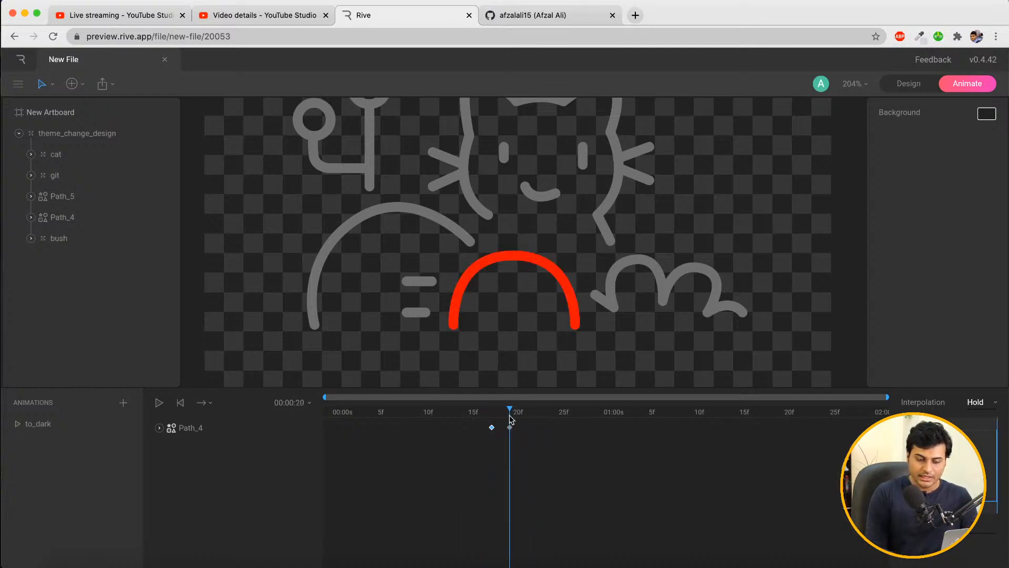
# Add stroke thickness keyframes for the cloud-shaped Path_5 at 00:00:21 and 00:00:23
pyautogui.click(655, 271)
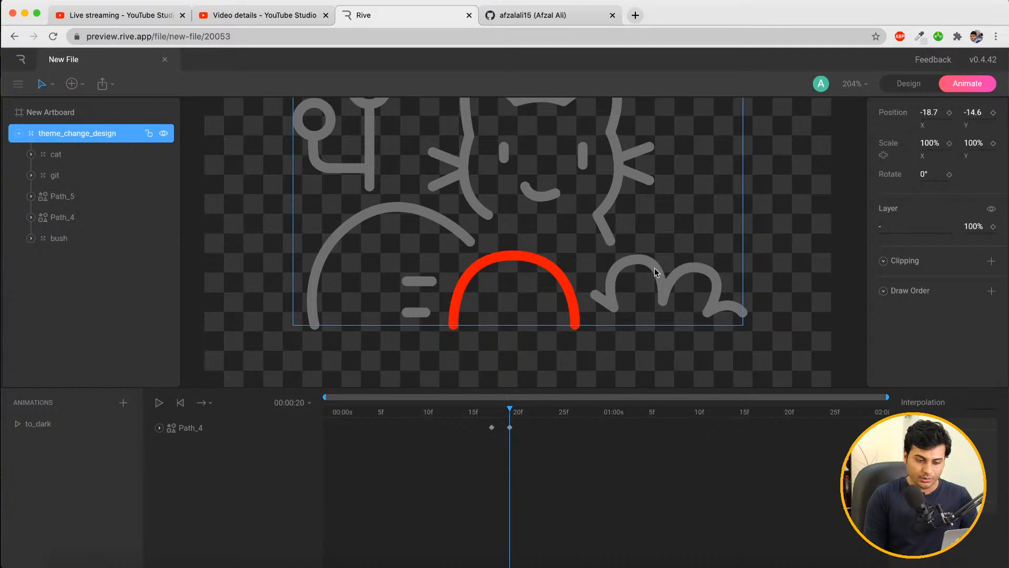
pyautogui.doubleClick(655, 271)
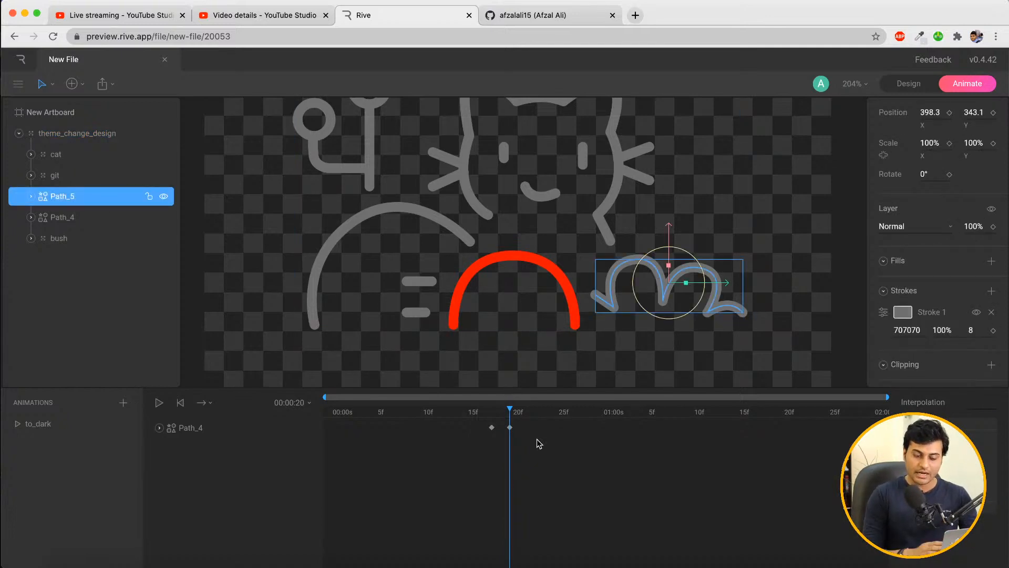
pyautogui.click(519, 412)
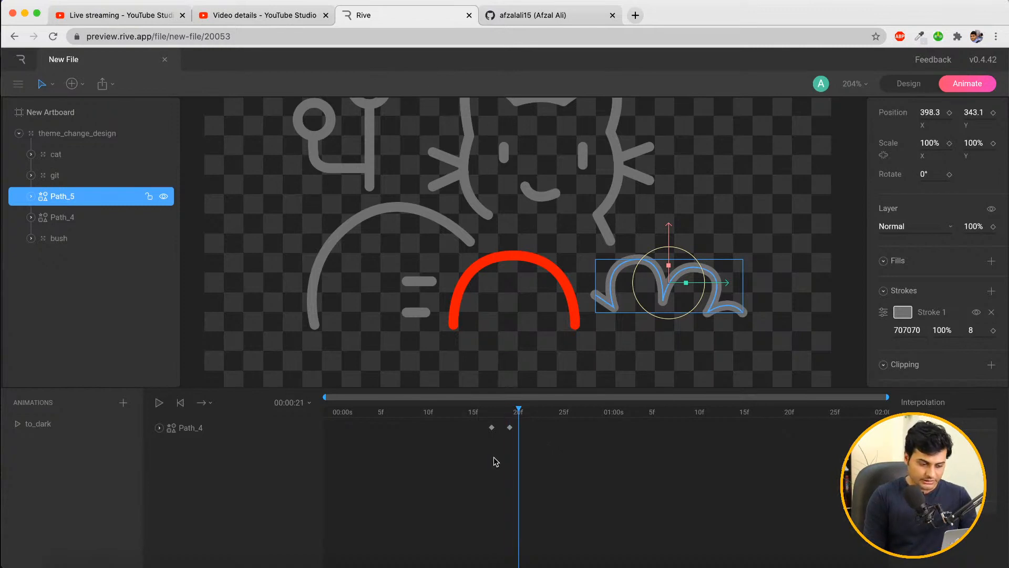
pyautogui.click(993, 331)
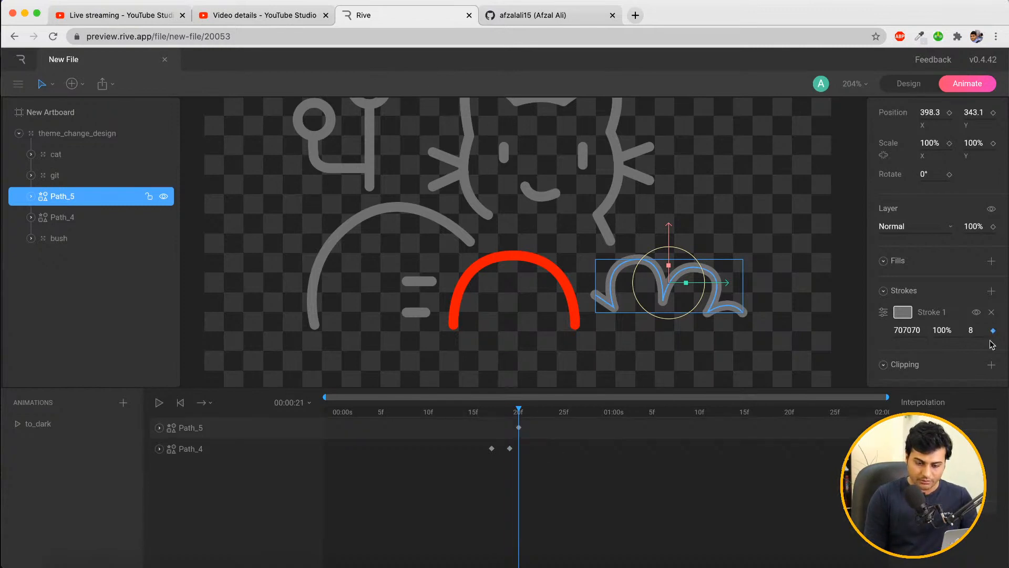
pyautogui.click(525, 412)
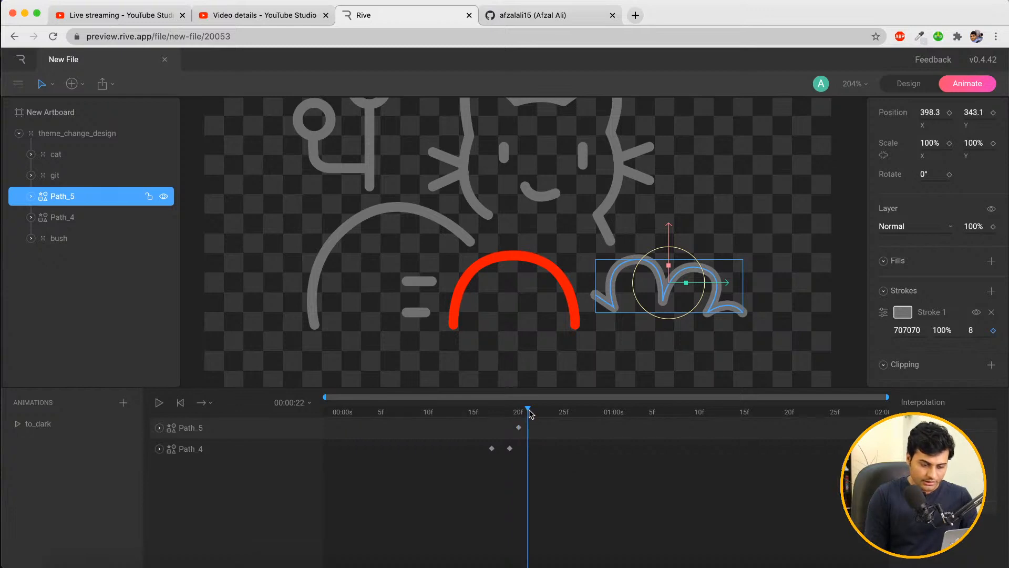
pyautogui.click(536, 412)
pyautogui.click(994, 331)
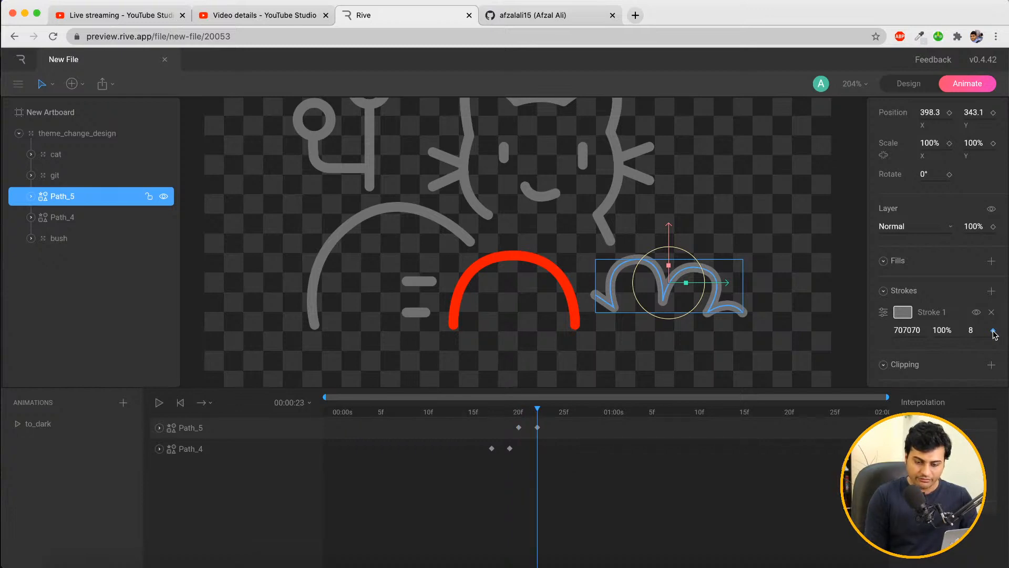
# Set the Path_5 stroke colour to a bright orange with hue 24 at 00:00:23
pyautogui.click(901, 314)
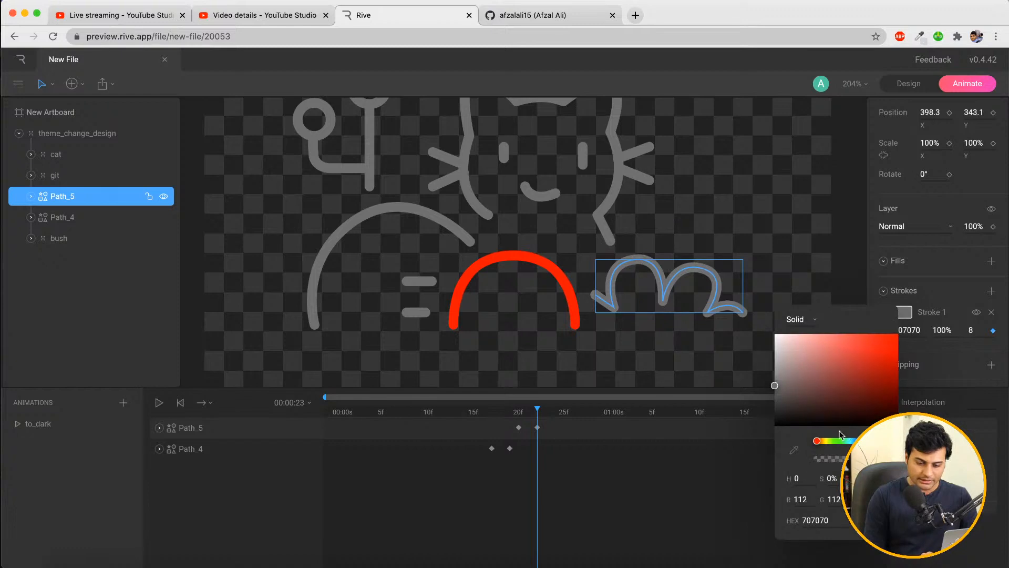
pyautogui.moveTo(833, 446); pyautogui.dragTo(823, 446)
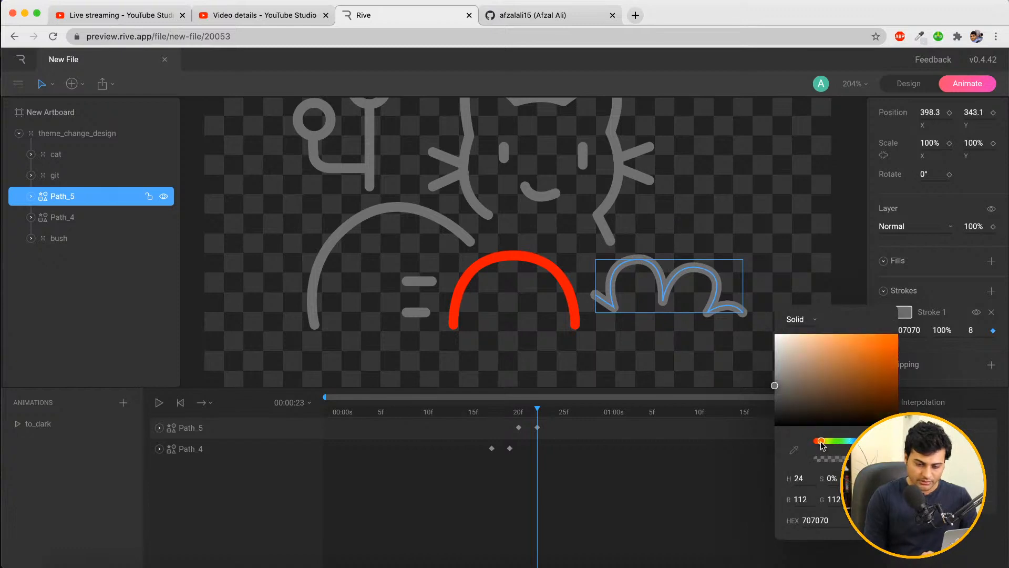
pyautogui.moveTo(866, 387)
pyautogui.mouseDown()
pyautogui.moveTo(899, 366)
pyautogui.moveTo(883, 348)
pyautogui.mouseUp()
pyautogui.click(769, 245)
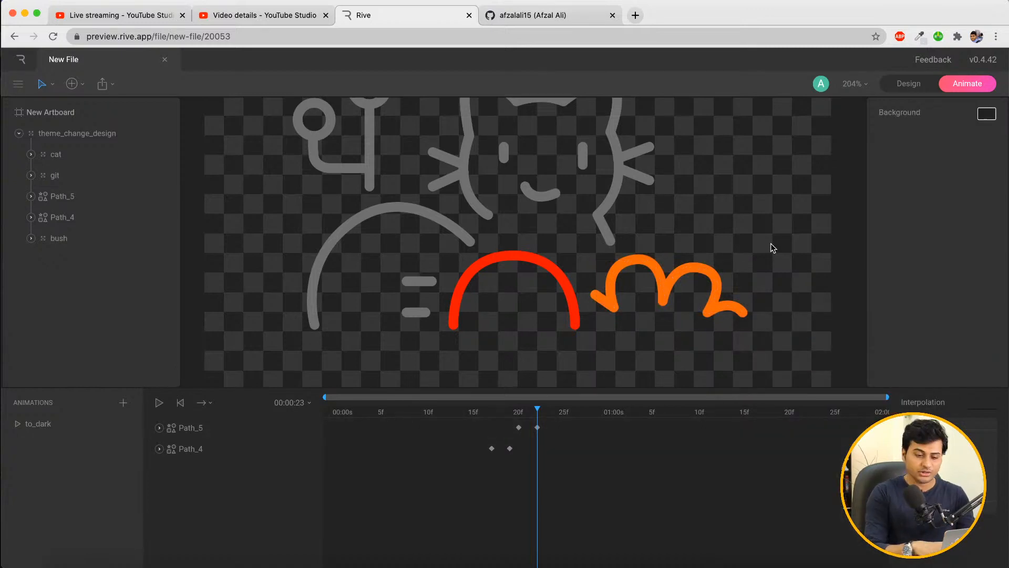
# Set the Path_5 stroke colour to 707070 at the 00:00:21 keyframe
pyautogui.moveTo(536, 410); pyautogui.dragTo(517, 412)
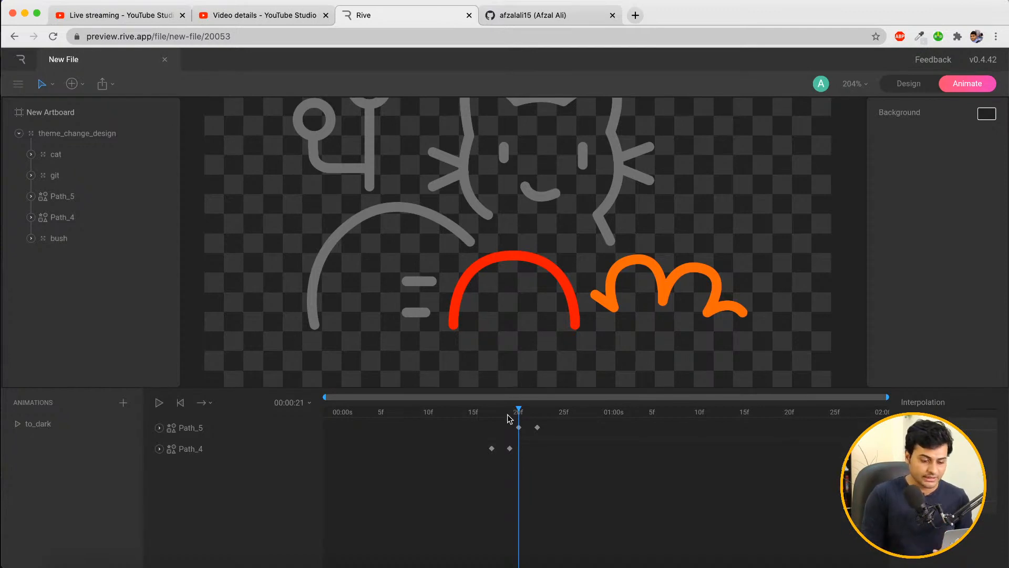
pyautogui.moveTo(517, 412)
pyautogui.mouseDown()
pyautogui.moveTo(536, 414)
pyautogui.moveTo(521, 414)
pyautogui.mouseUp()
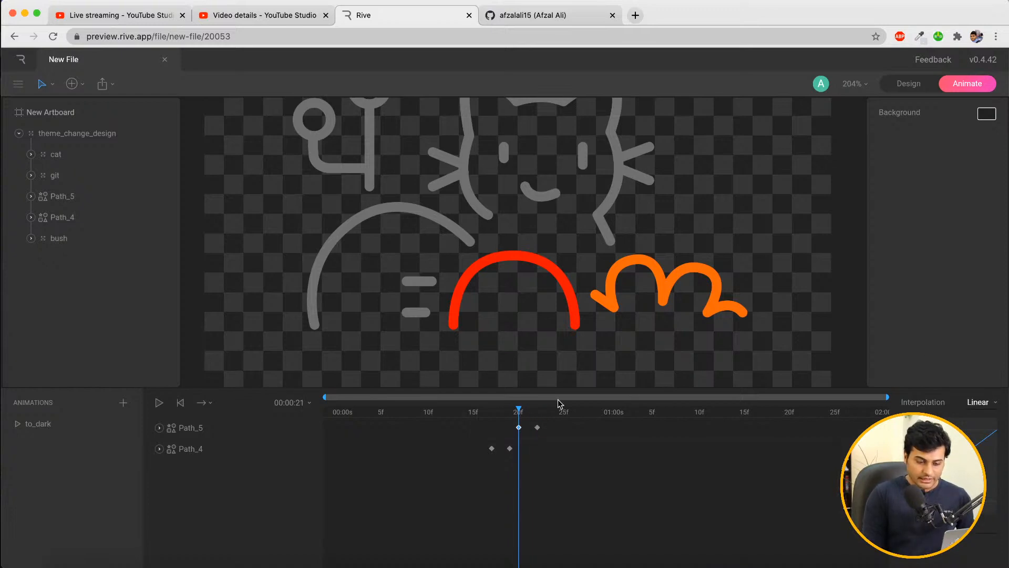
pyautogui.moveTo(533, 414)
pyautogui.mouseDown()
pyautogui.moveTo(547, 414)
pyautogui.moveTo(519, 415)
pyautogui.mouseUp()
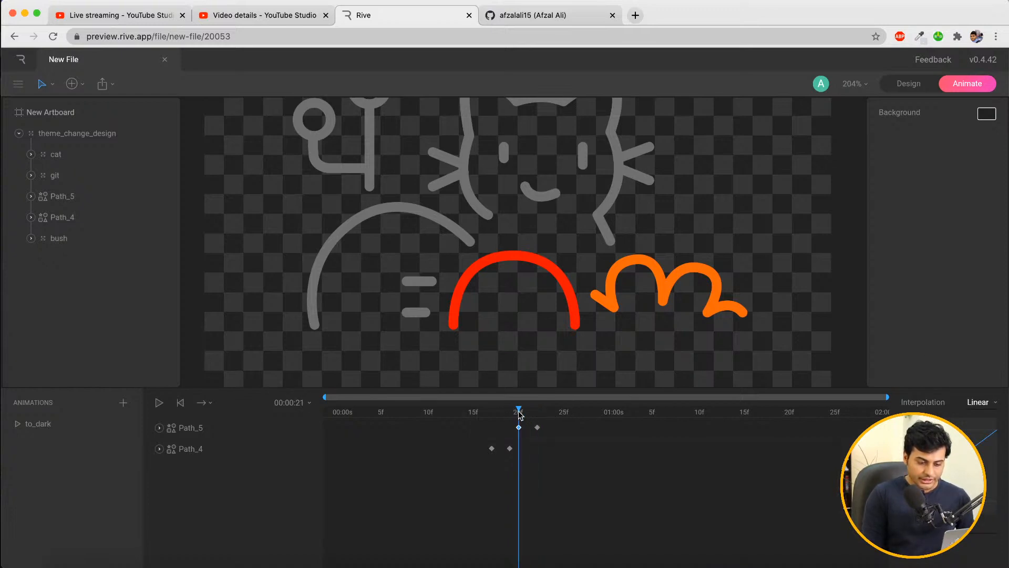
pyautogui.click(663, 282)
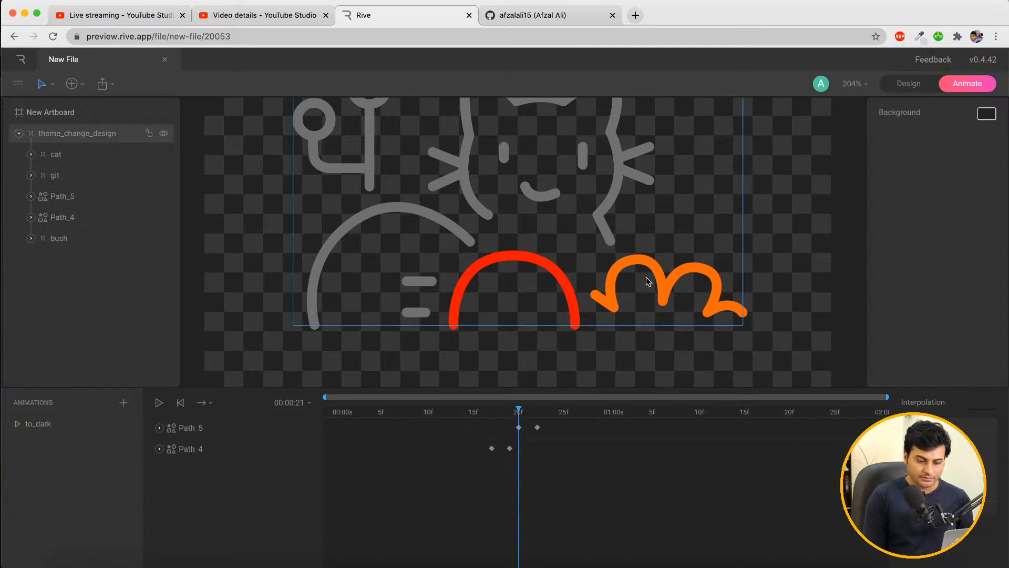
pyautogui.click(633, 263)
pyautogui.doubleClick(633, 263)
pyautogui.click(910, 330)
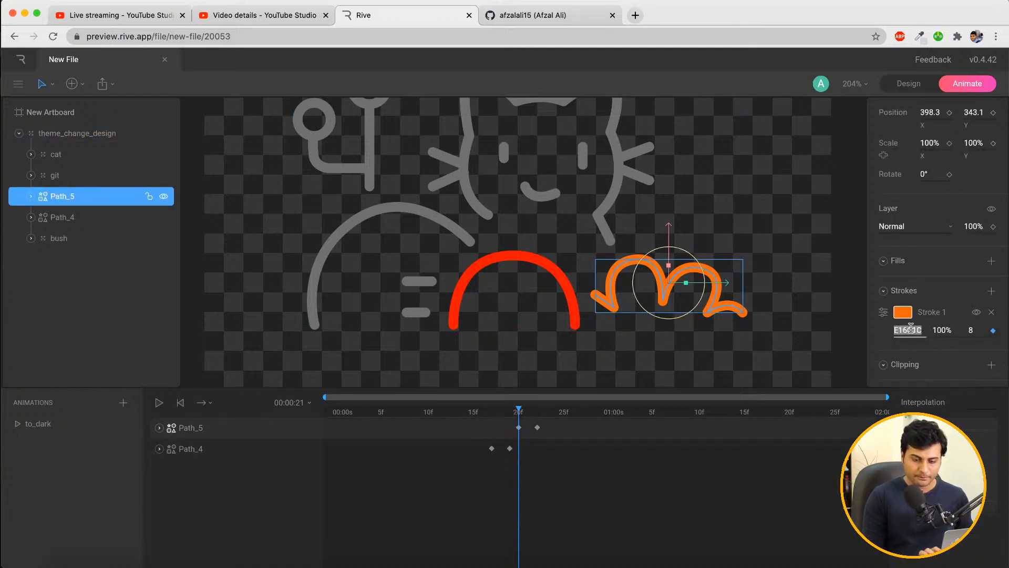
pyautogui.write('707070')
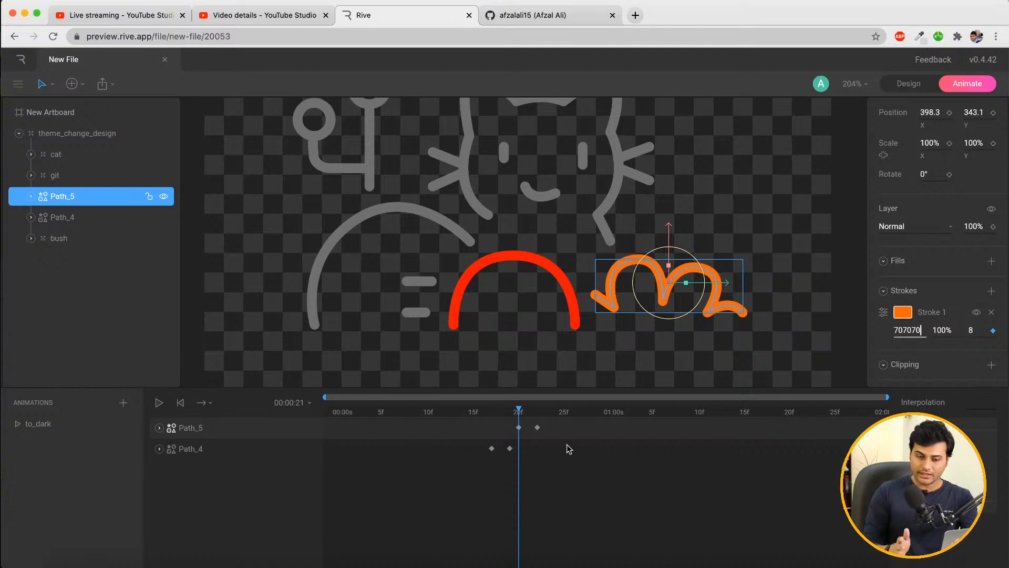
pyautogui.press('Return')
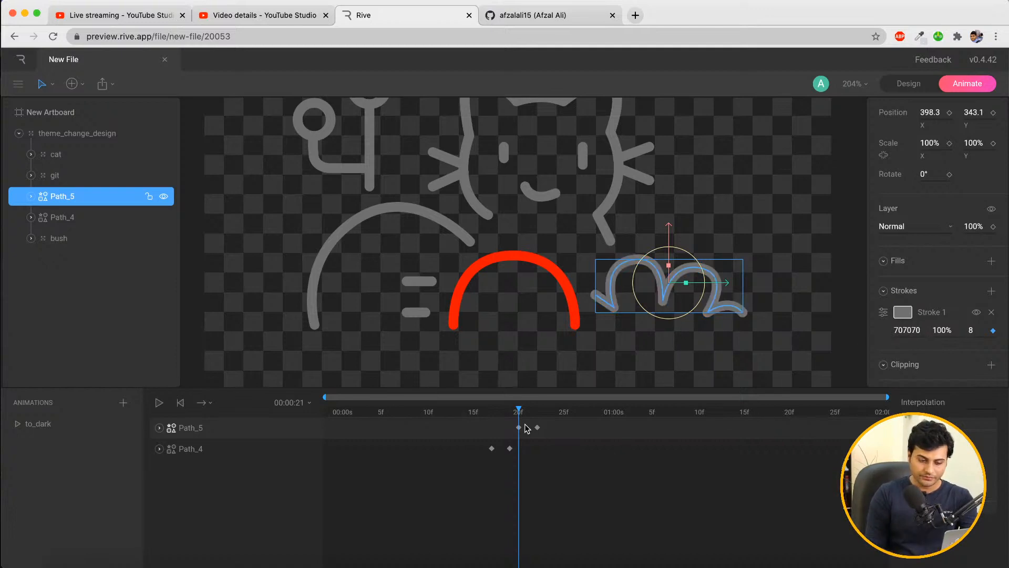
# Set the interpolation of both Path_5 keyframes to Hold and scrub to 00:00:24 to check the colour switch
pyautogui.moveTo(514, 424); pyautogui.dragTo(548, 434)
pyautogui.click(988, 402)
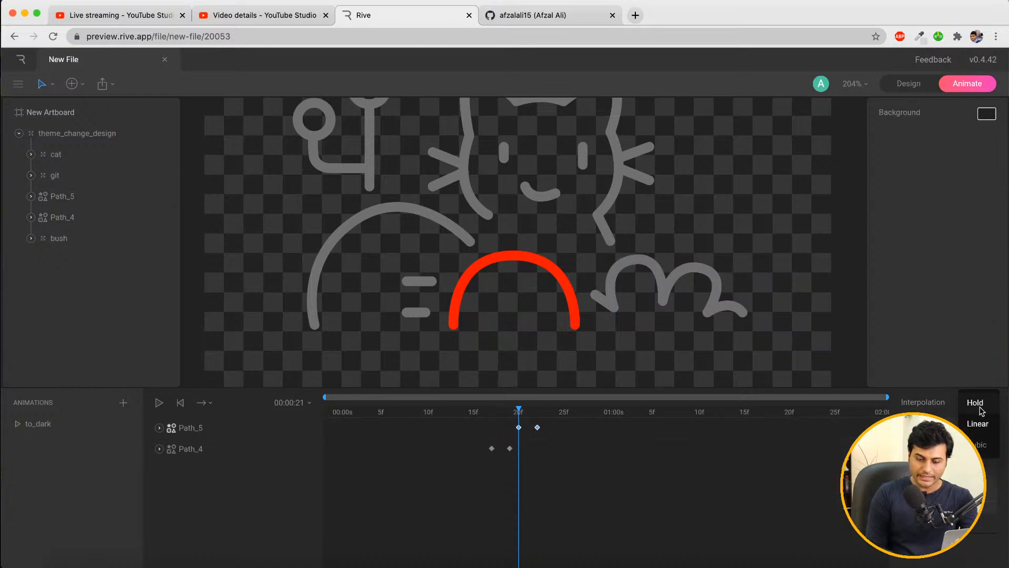
pyautogui.click(978, 396)
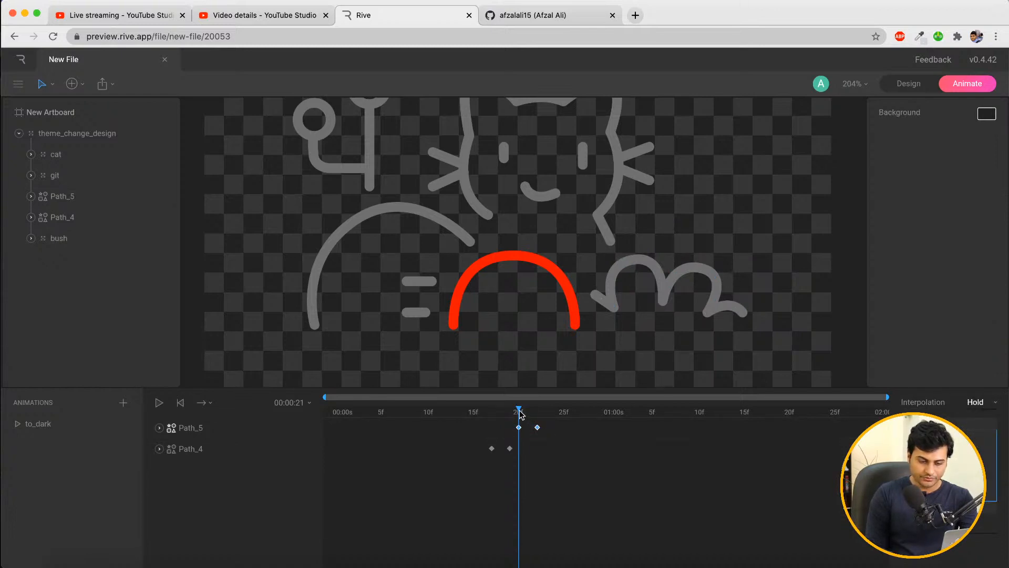
pyautogui.moveTo(519, 413); pyautogui.dragTo(546, 410)
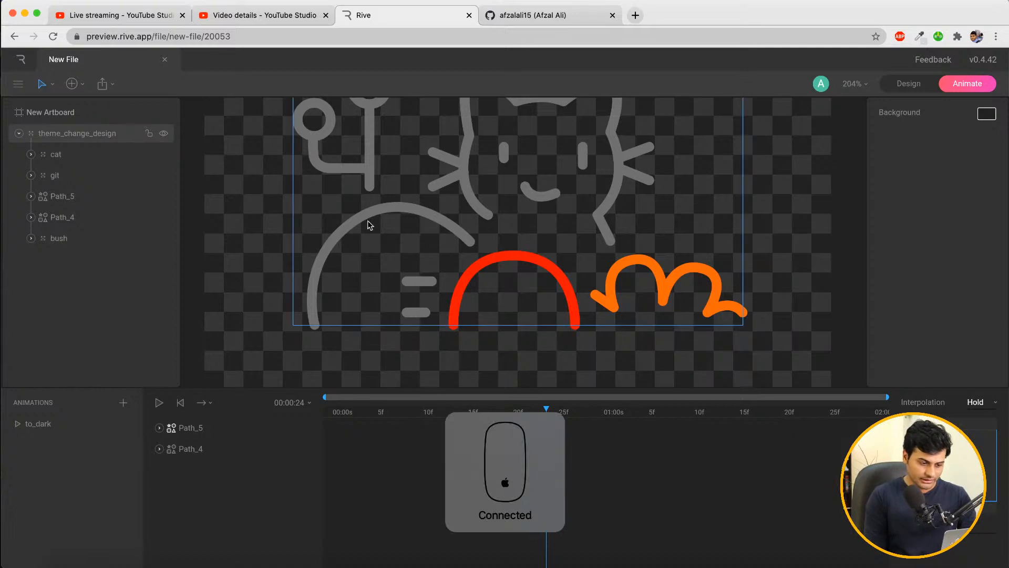
# Add stroke thickness keyframes for the bush group's Path_1, Path_2 and Path_3 at 00:00:24 and 00:00:26
pyautogui.click(65, 240)
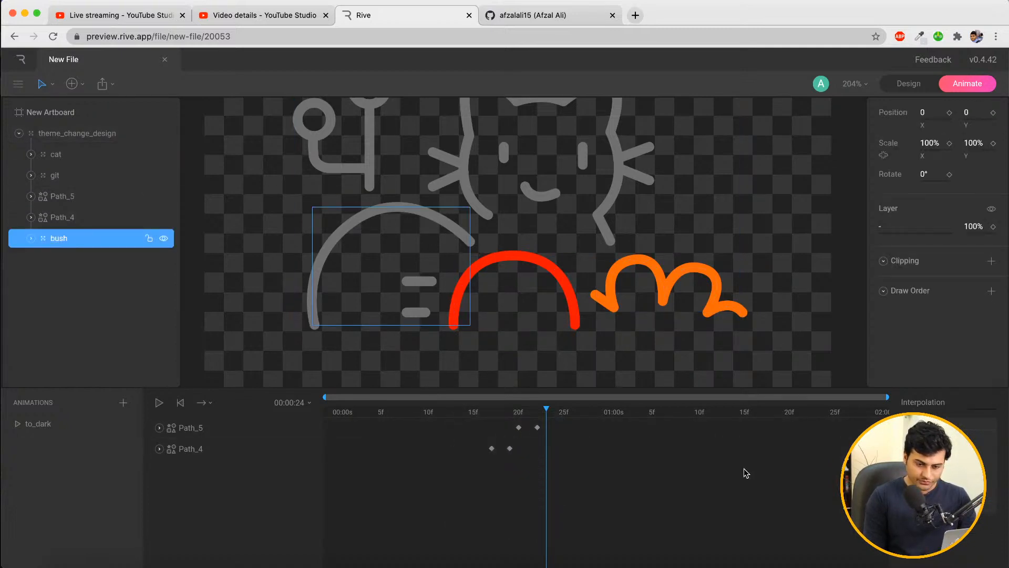
pyautogui.doubleClick(411, 215)
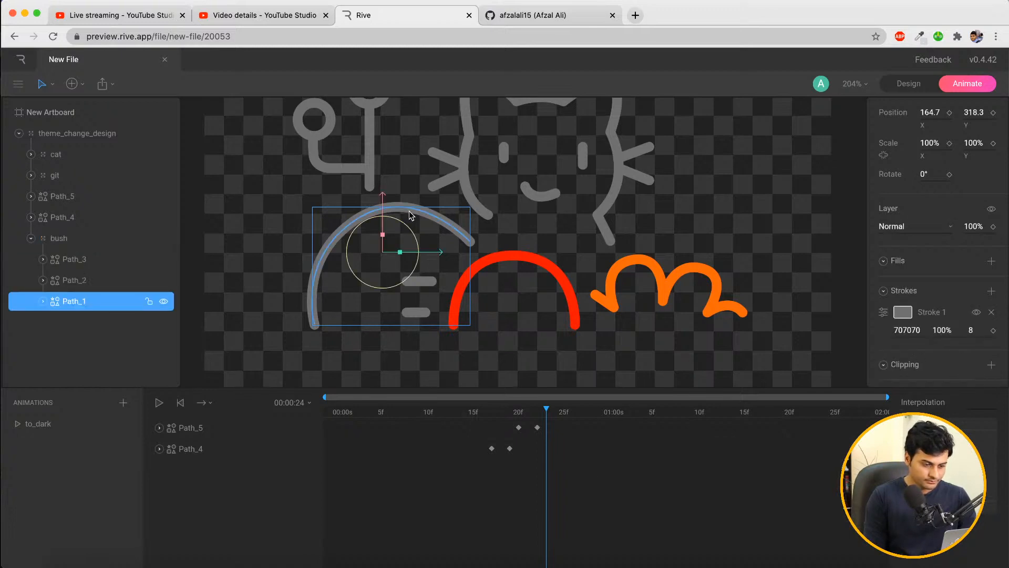
pyautogui.keyDown('shift'); pyautogui.click(421, 279); pyautogui.keyUp('shift')
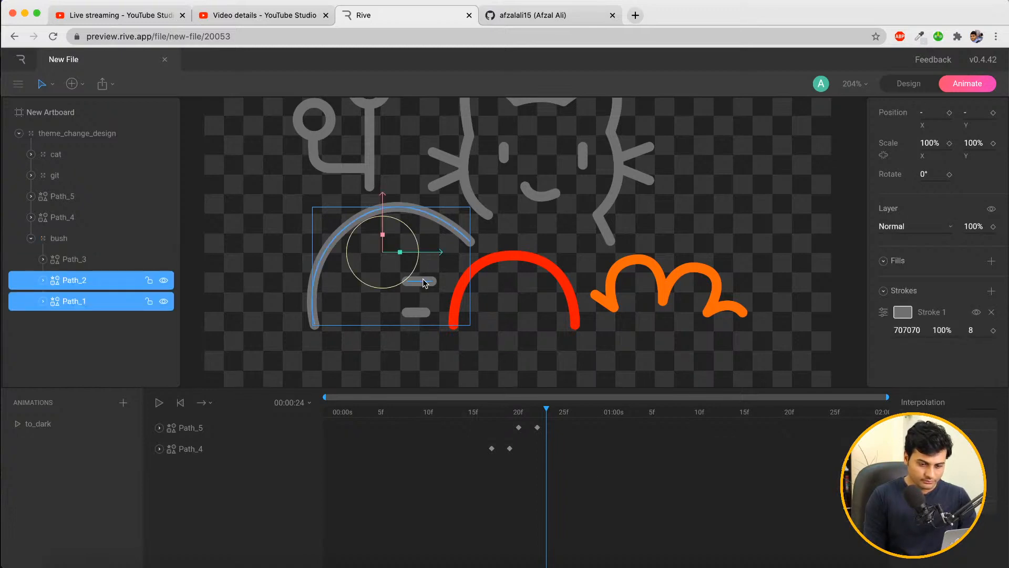
pyautogui.keyDown('shift'); pyautogui.click(416, 314); pyautogui.keyUp('shift')
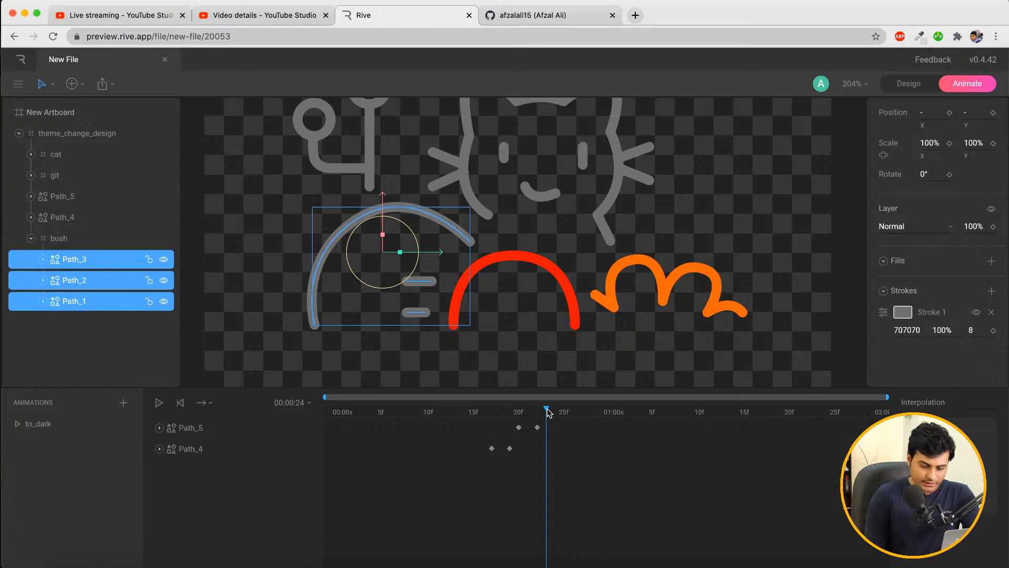
pyautogui.moveTo(546, 412); pyautogui.dragTo(537, 412)
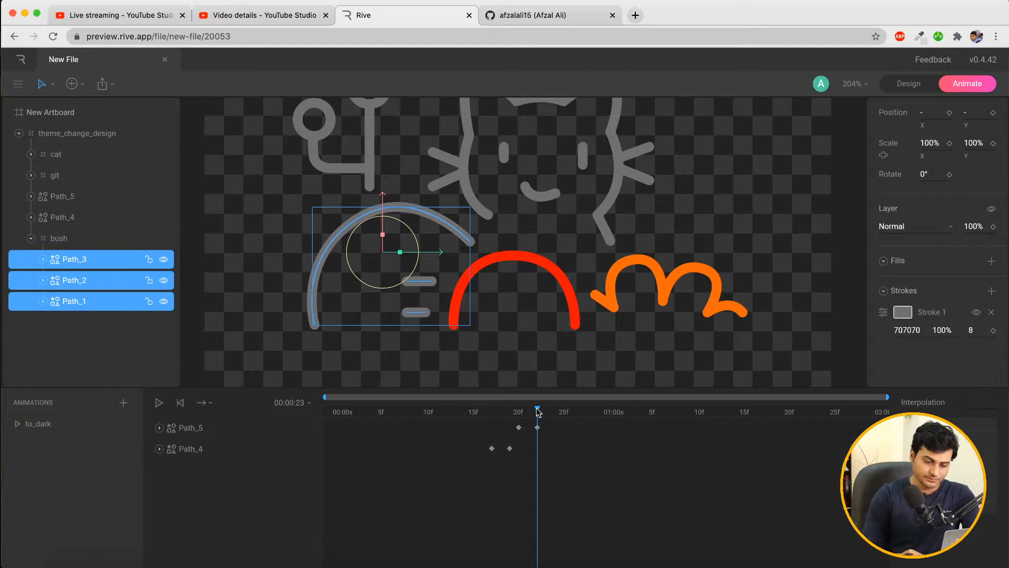
pyautogui.moveTo(539, 413); pyautogui.dragTo(548, 414)
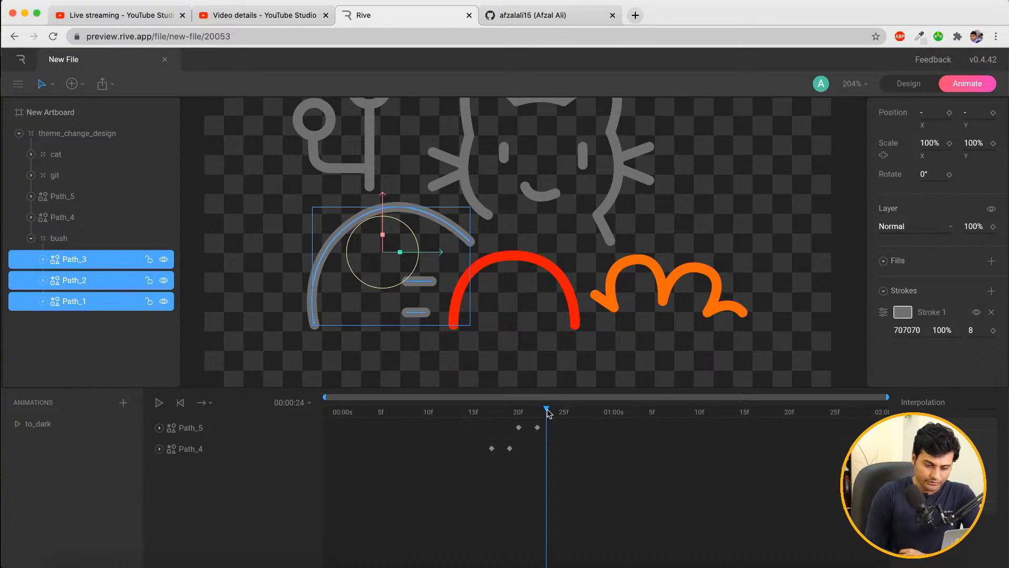
pyautogui.click(993, 330)
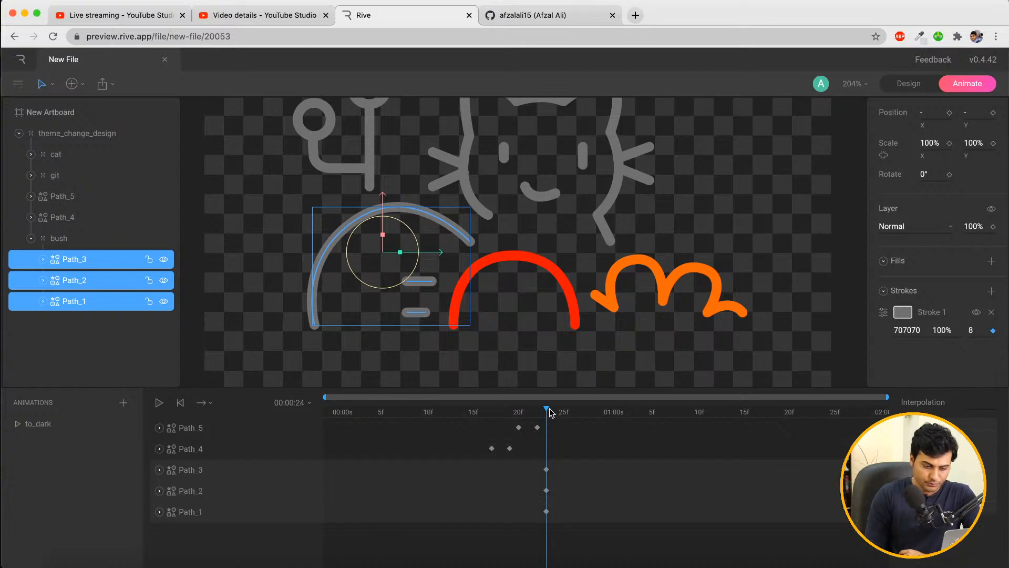
pyautogui.moveTo(552, 413); pyautogui.dragTo(563, 413)
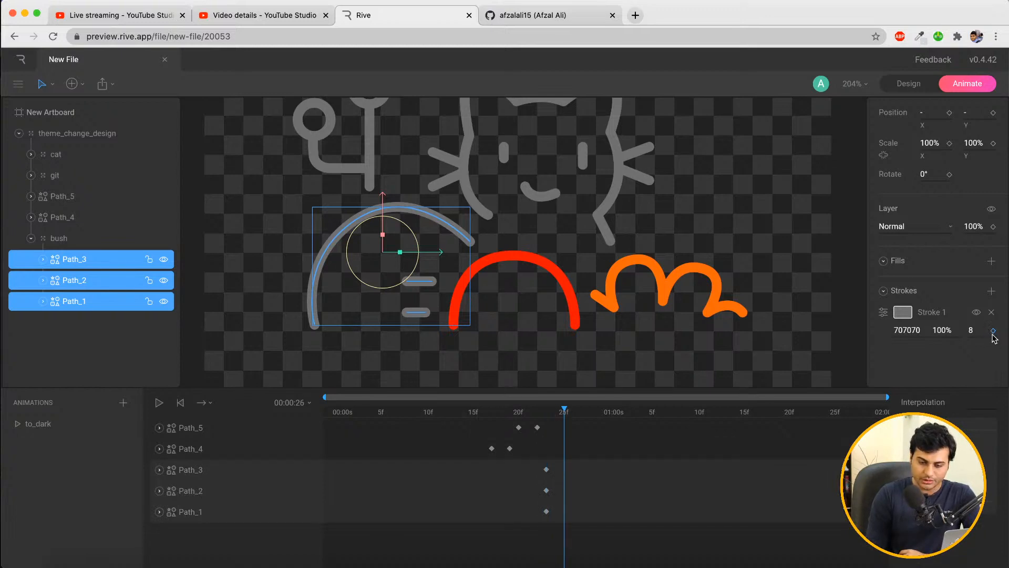
# Set the stroke colour of the three bush paths to blue 3354DC at the 00:00:26 keyframe
pyautogui.click(904, 316)
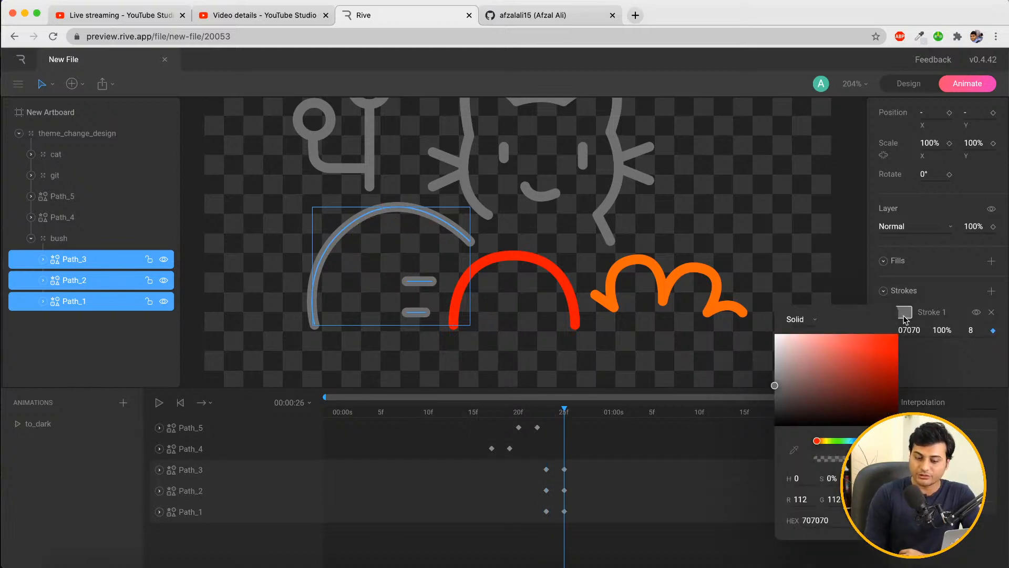
pyautogui.click(863, 440)
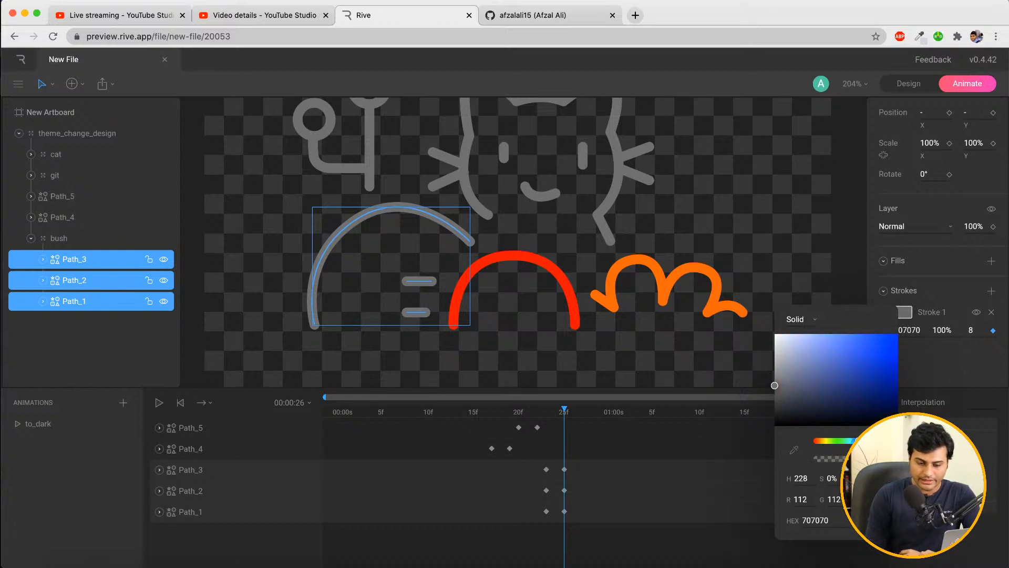
pyautogui.moveTo(858, 358)
pyautogui.mouseDown()
pyautogui.moveTo(881, 359)
pyautogui.moveTo(870, 348)
pyautogui.mouseUp()
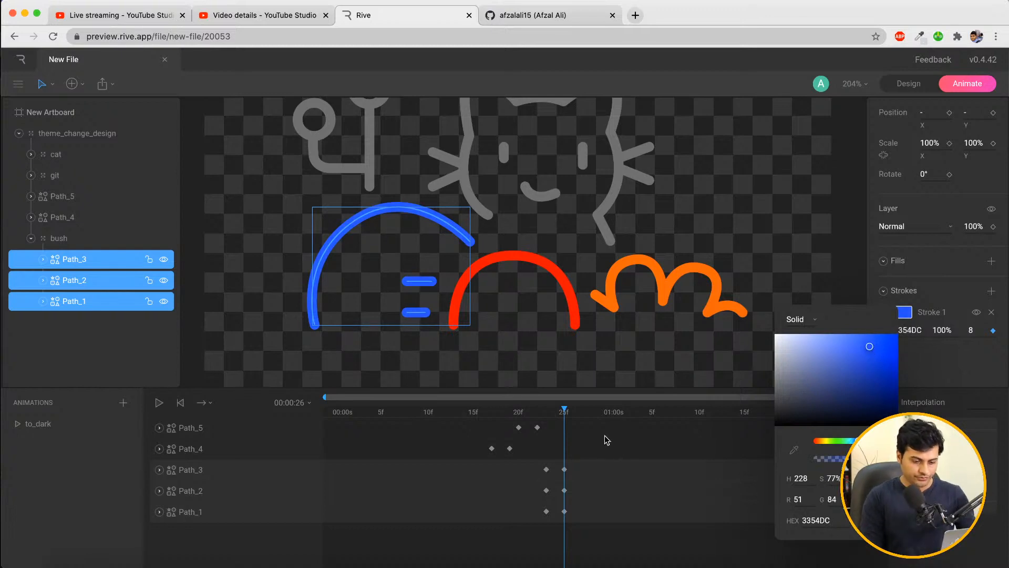
# Set the stroke colour of the three bush paths to 707070 at the 00:00:24 keyframe
pyautogui.moveTo(564, 413); pyautogui.dragTo(547, 411)
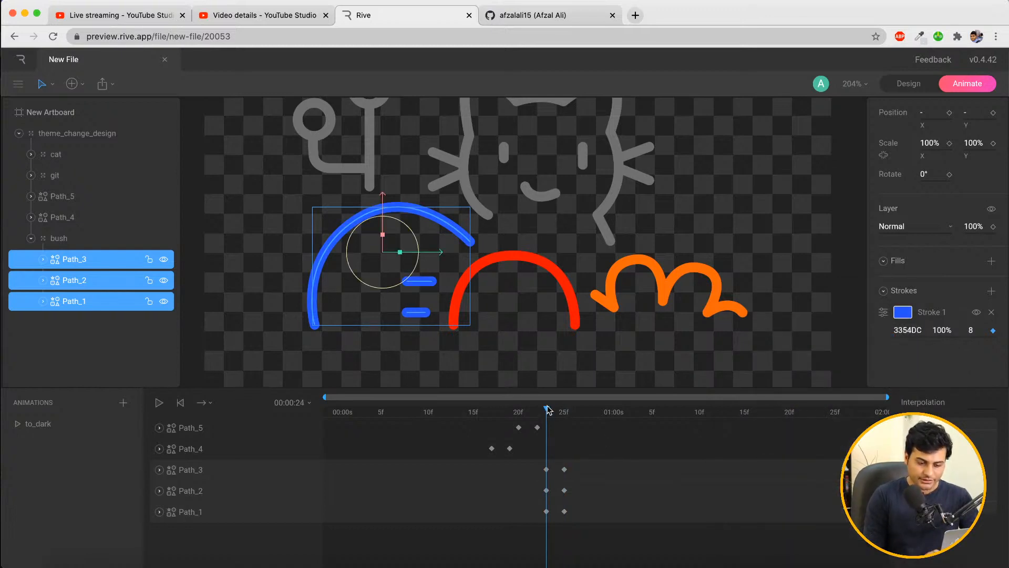
pyautogui.click(903, 330)
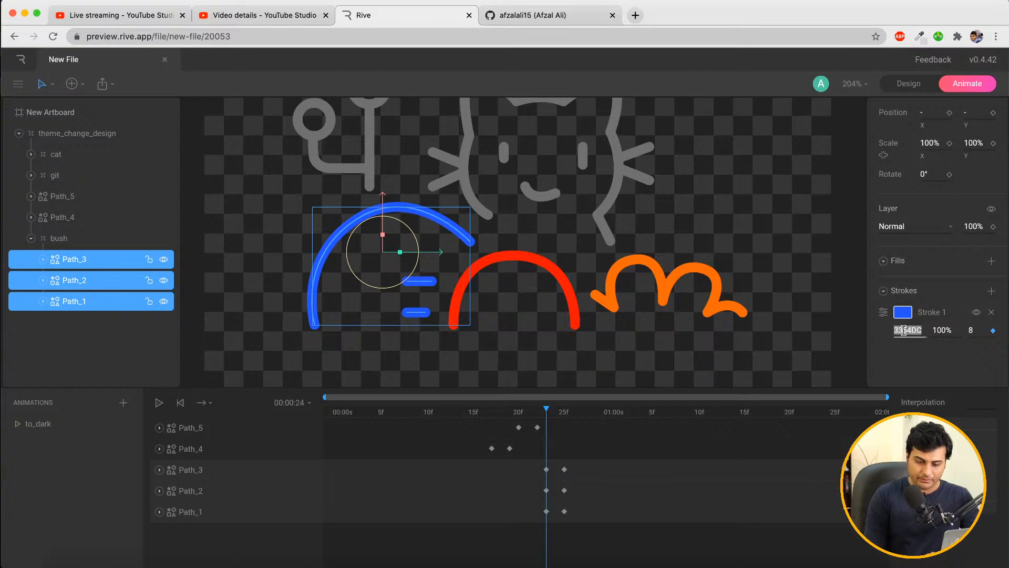
pyautogui.write('707070')
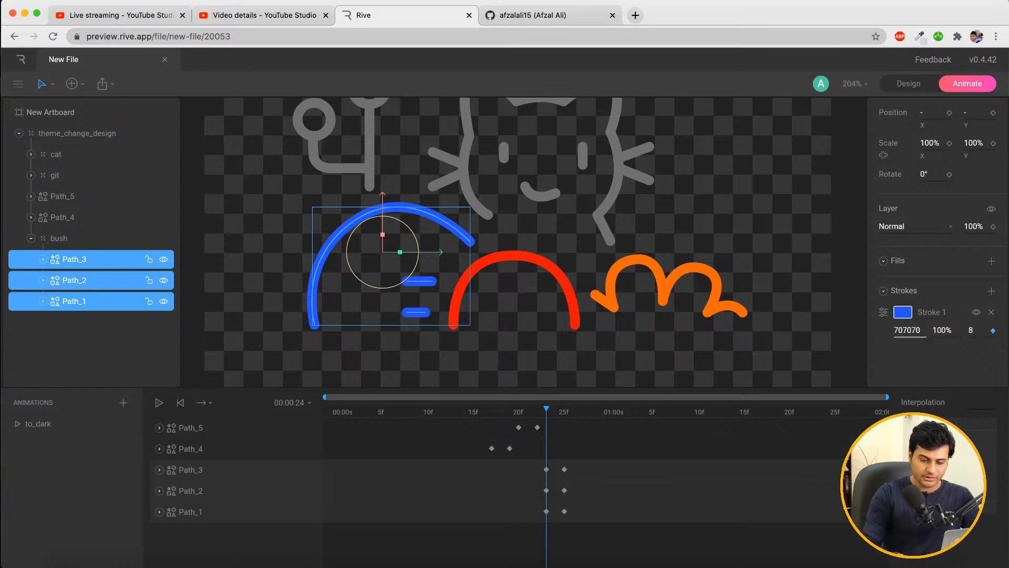
pyautogui.press('Return')
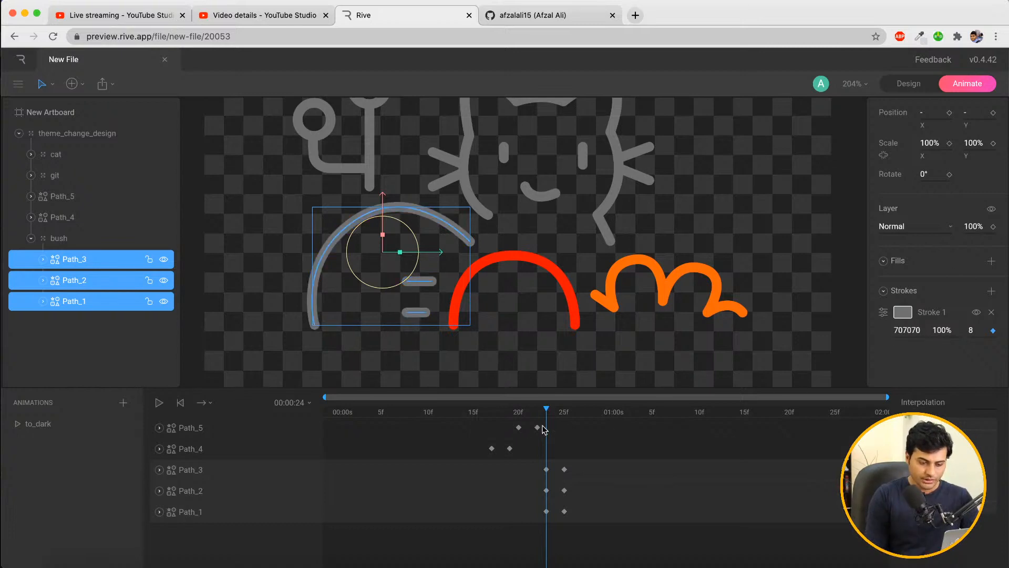
# Play and scrub the animation from 00:00:16 to 00:00:29 to check the colour changes of the lower shapes
pyautogui.click(517, 412)
pyautogui.click(475, 417)
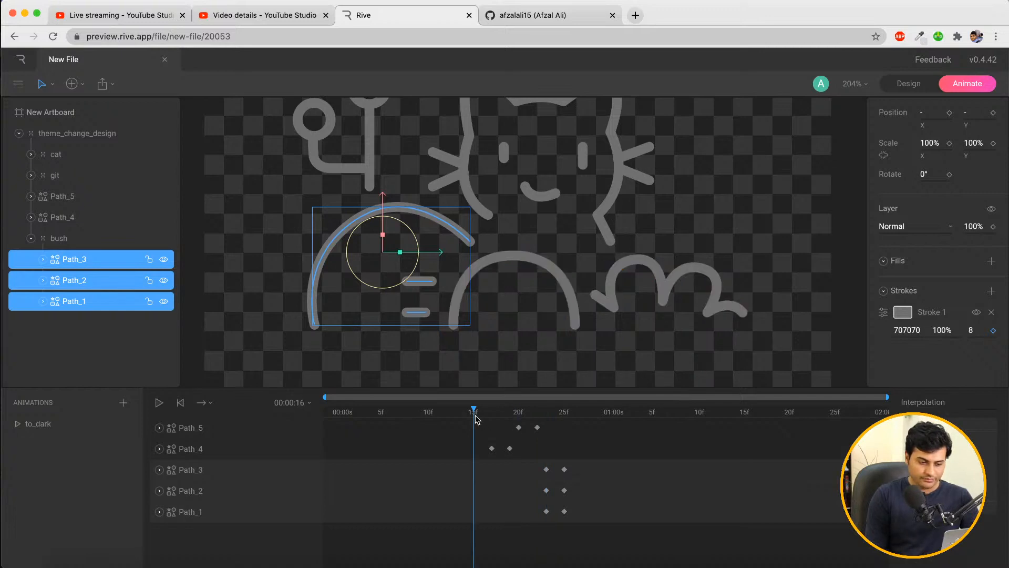
pyautogui.press('space')
pyautogui.press('space')
pyautogui.moveTo(475, 419); pyautogui.dragTo(593, 426)
pyautogui.click(511, 418)
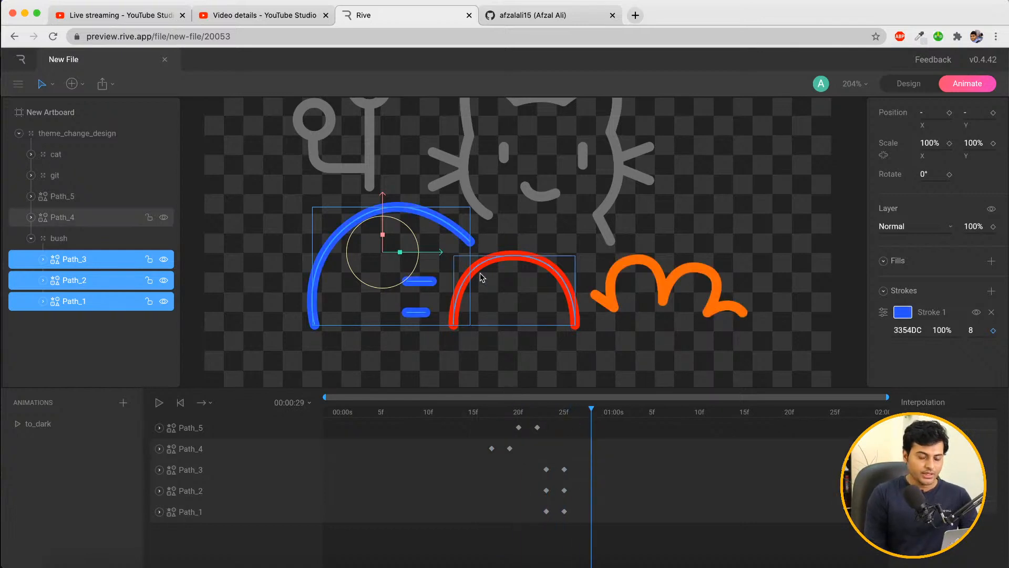
# Expand the git group and examine which stroke settings Ellipse_1, Ellipse_2, Path_6 and Path_7 offer
pyautogui.click(368, 135)
pyautogui.scroll(5, 367, 135)
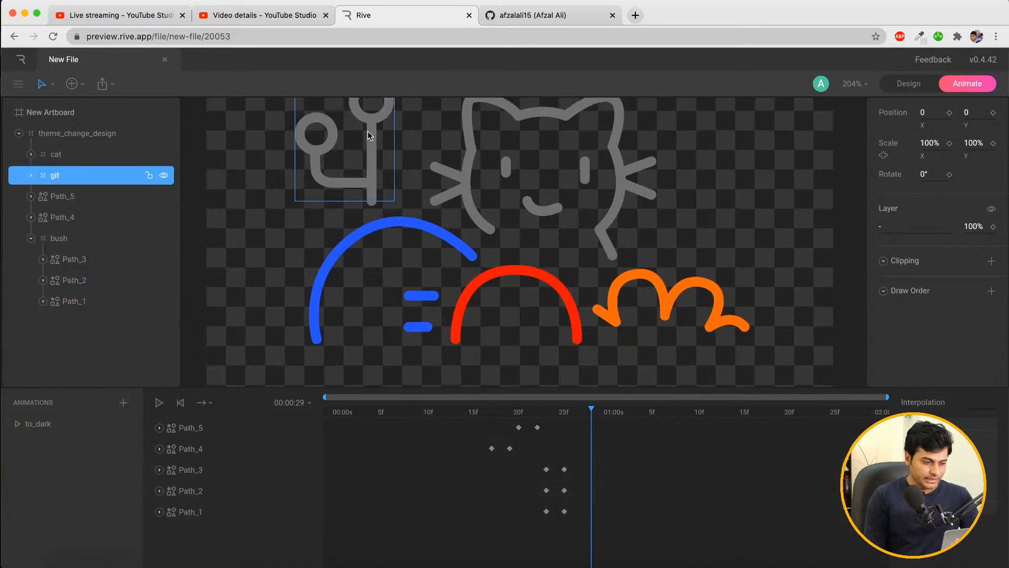
pyautogui.click(31, 238)
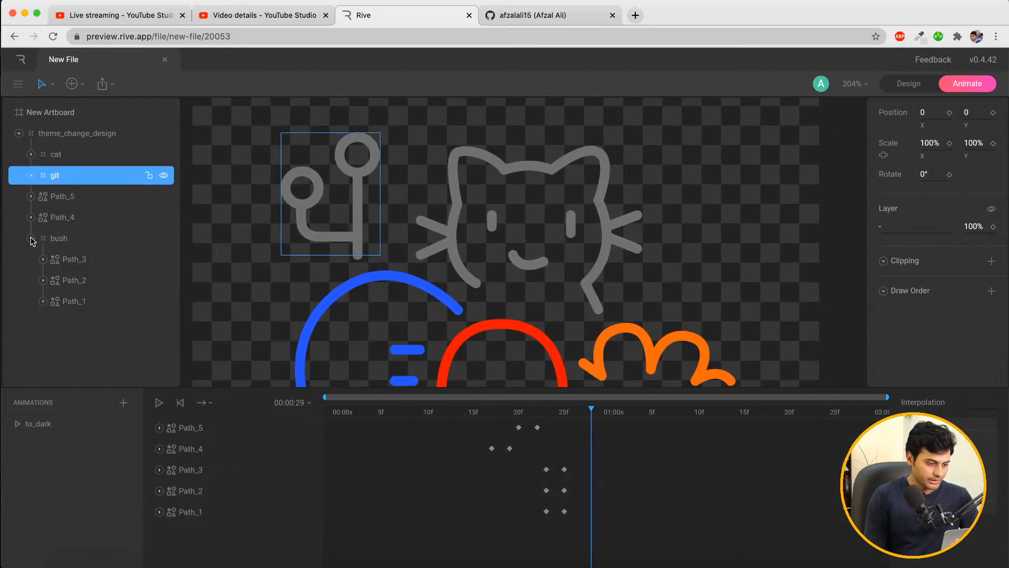
pyautogui.click(31, 175)
pyautogui.click(73, 196)
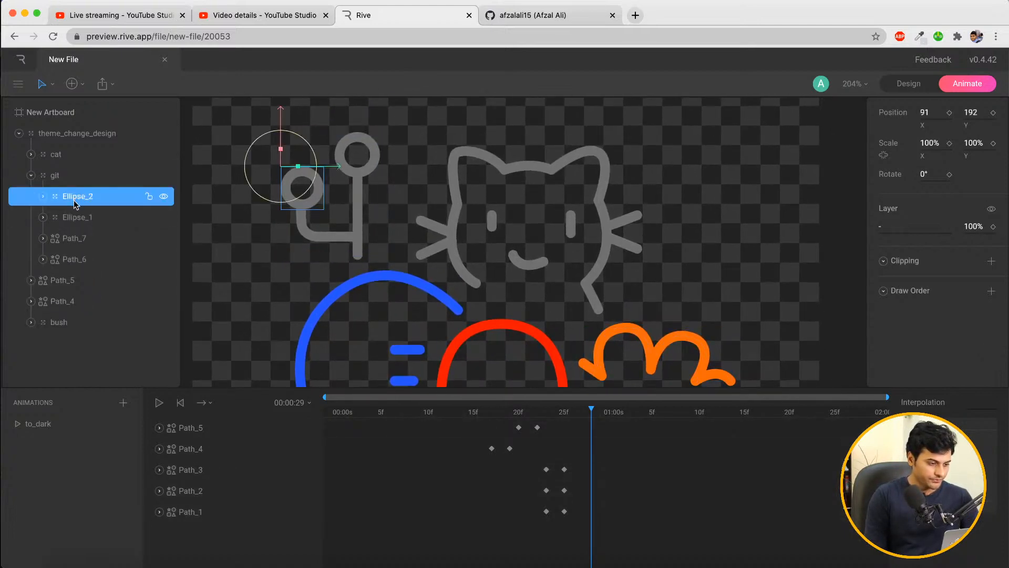
pyautogui.keyDown('shift'); pyautogui.click(78, 219); pyautogui.keyUp('shift')
pyautogui.keyDown('shift'); pyautogui.click(77, 241); pyautogui.keyUp('shift')
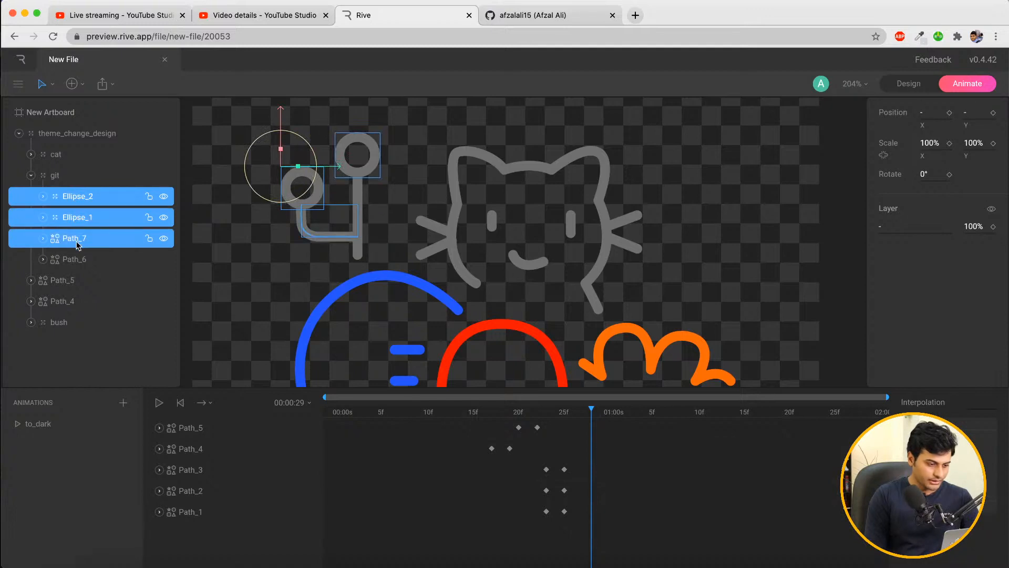
pyautogui.keyDown('shift'); pyautogui.click(75, 262); pyautogui.keyUp('shift')
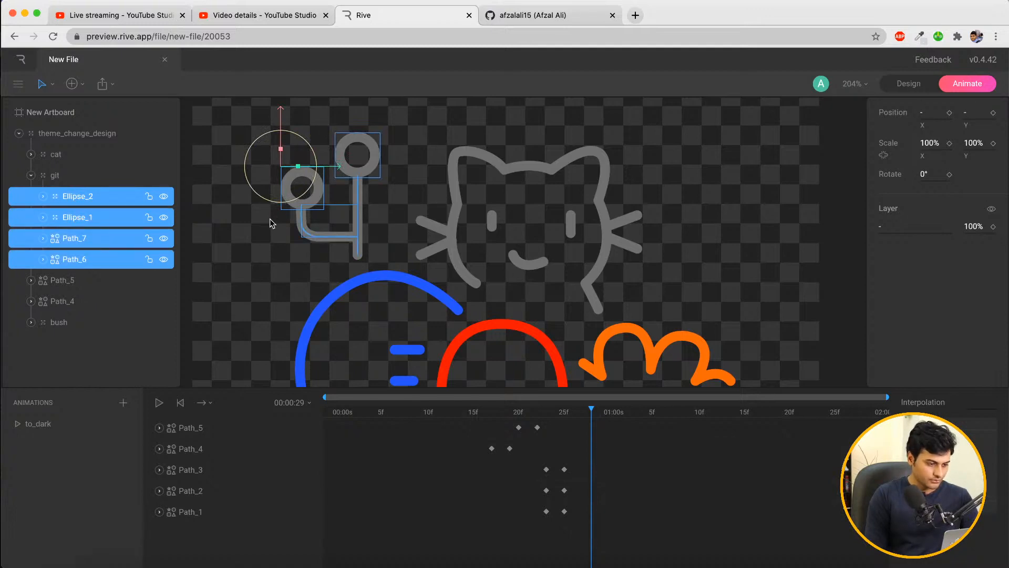
pyautogui.click(91, 244)
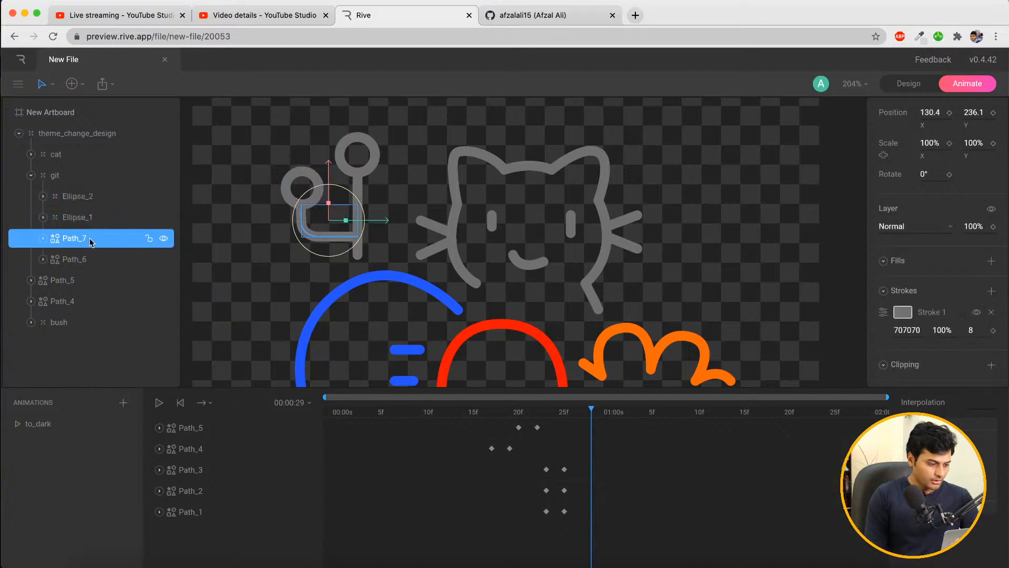
pyautogui.keyDown('shift'); pyautogui.click(72, 258); pyautogui.keyUp('shift')
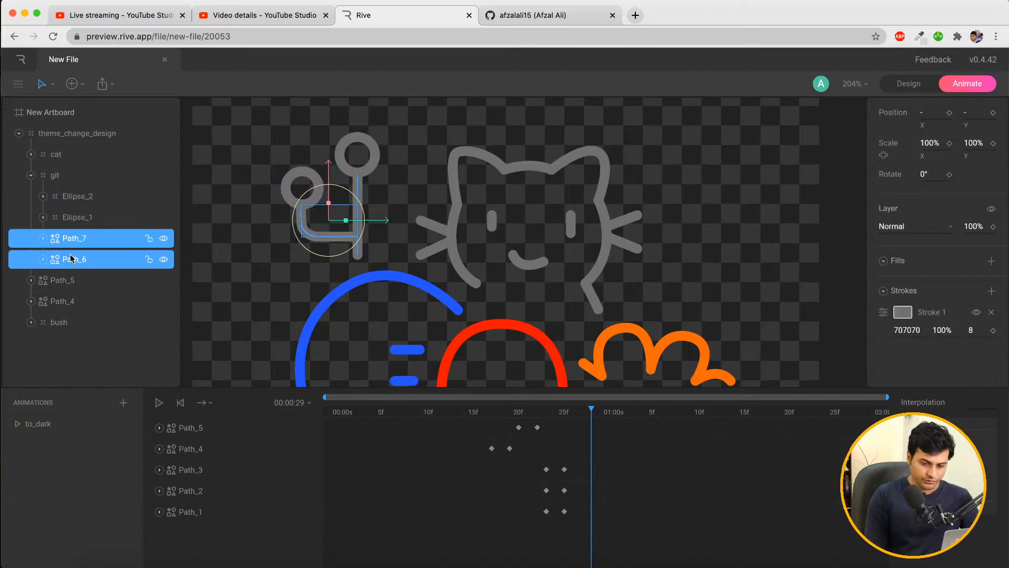
pyautogui.click(81, 211)
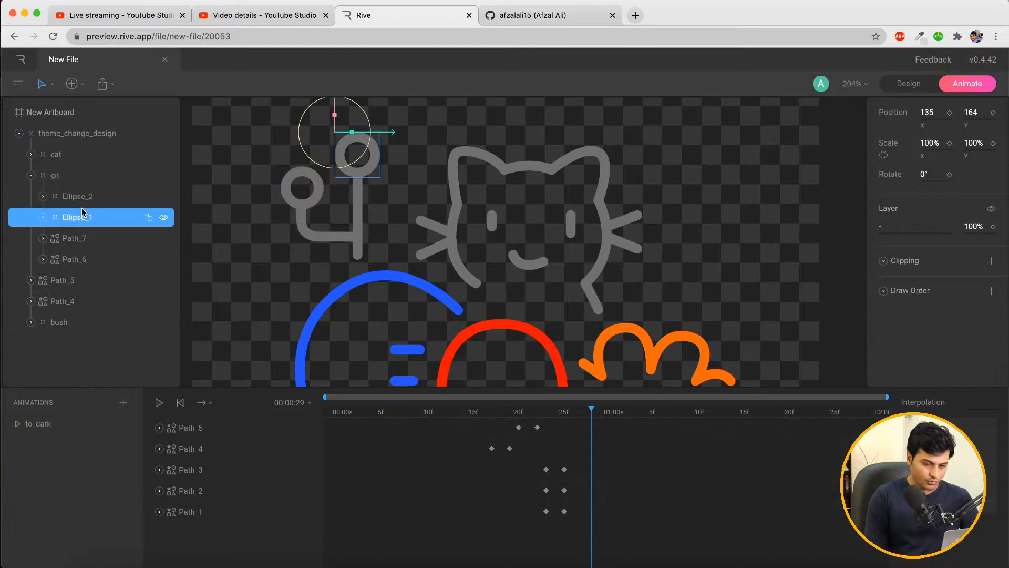
pyautogui.doubleClick(375, 151)
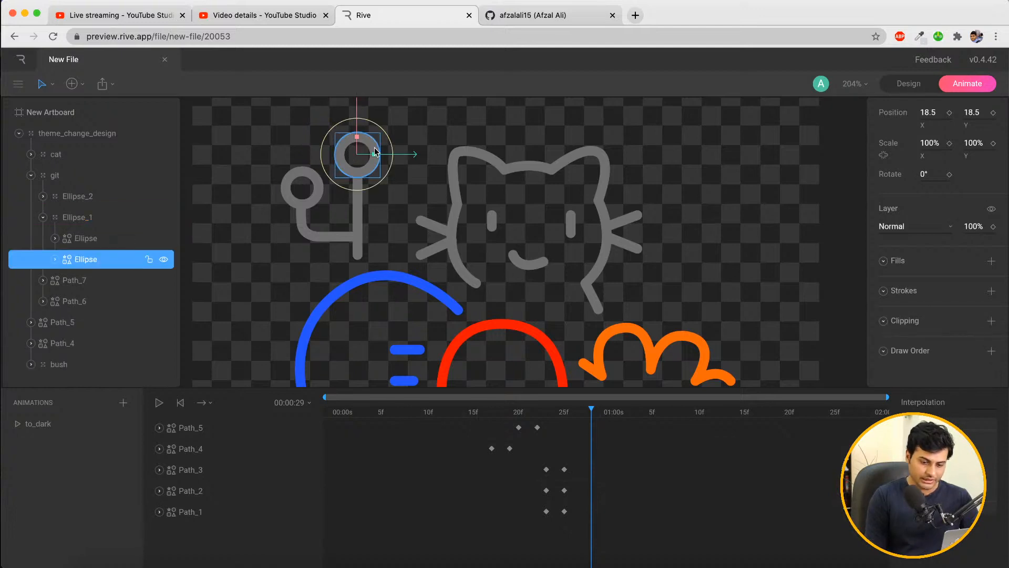
pyautogui.click(44, 218)
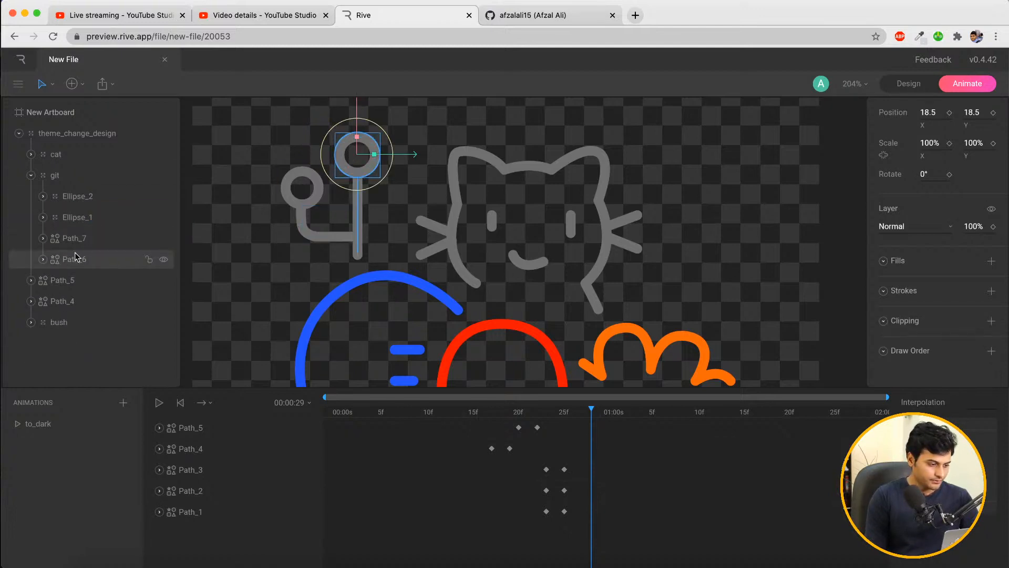
# Add stroke thickness keyframes for the git group's Path_7 and Path_6 at 00:00:29 and 00:01:01
pyautogui.click(67, 243)
pyautogui.keyDown('shift'); pyautogui.click(68, 260); pyautogui.keyUp('shift')
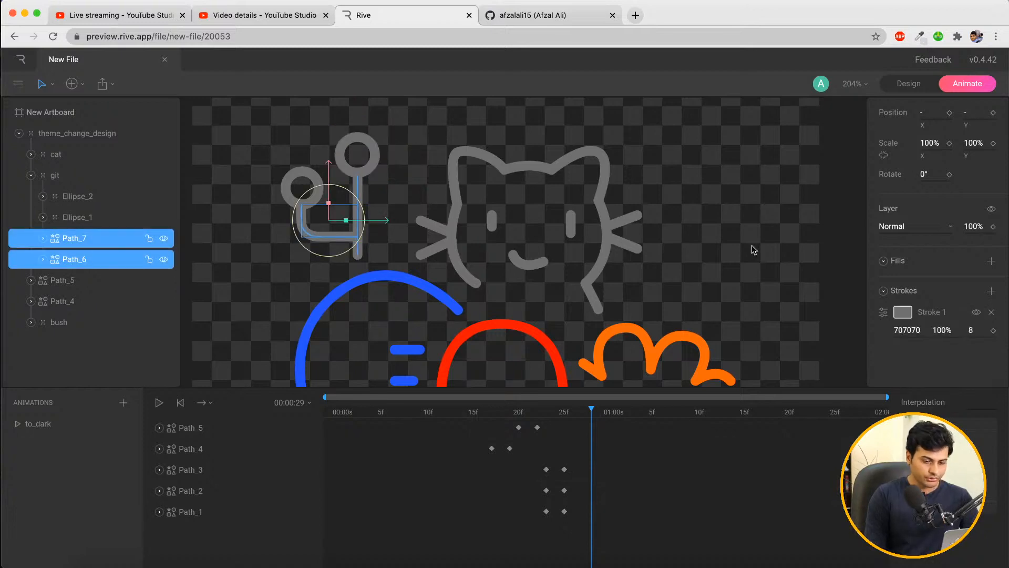
pyautogui.click(993, 331)
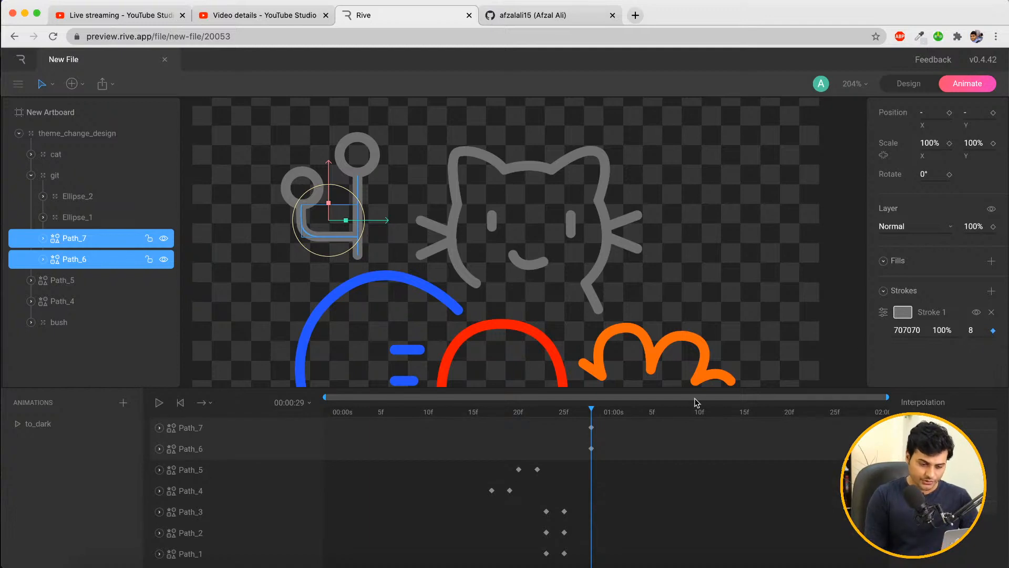
pyautogui.moveTo(592, 415); pyautogui.dragTo(609, 413)
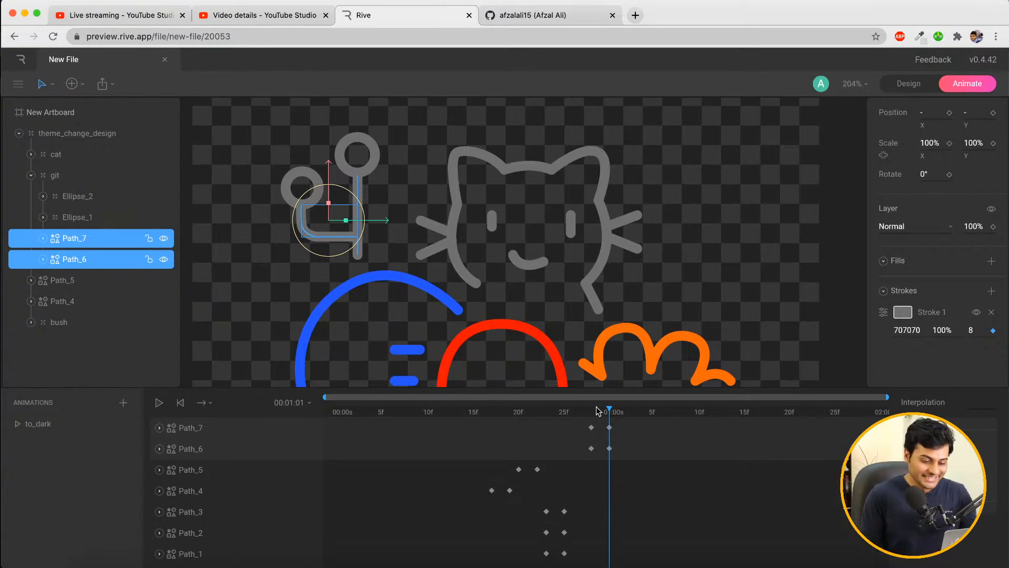
# Select the Path_7 and Path_6 keyframes at 00:01:01 and scrub between 00:00:29 and 00:01:01 to review them
pyautogui.moveTo(615, 424)
pyautogui.mouseDown()
pyautogui.moveTo(605, 450)
pyautogui.moveTo(620, 432)
pyautogui.moveTo(610, 434)
pyautogui.mouseUp()
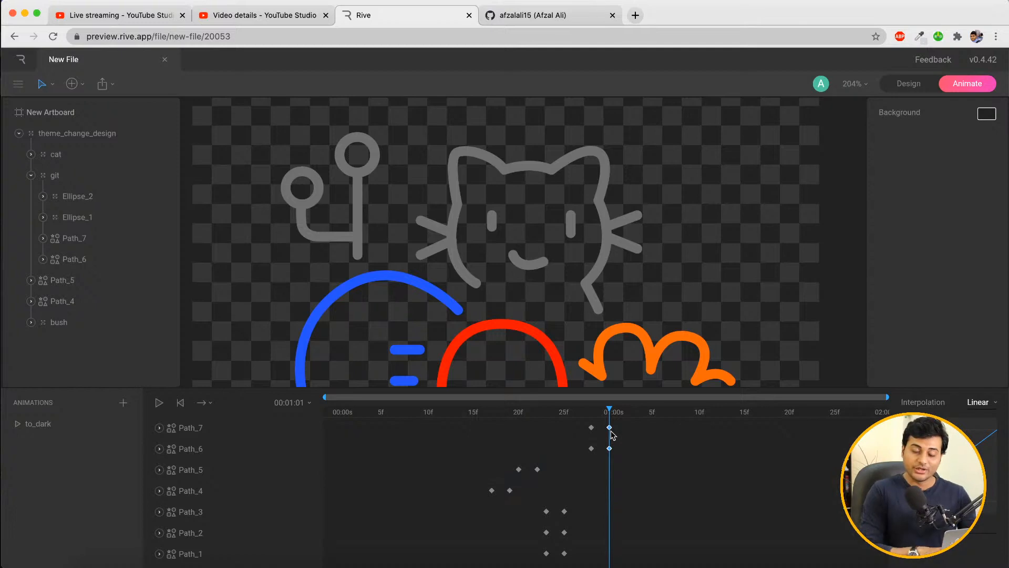
pyautogui.moveTo(600, 413); pyautogui.dragTo(595, 413)
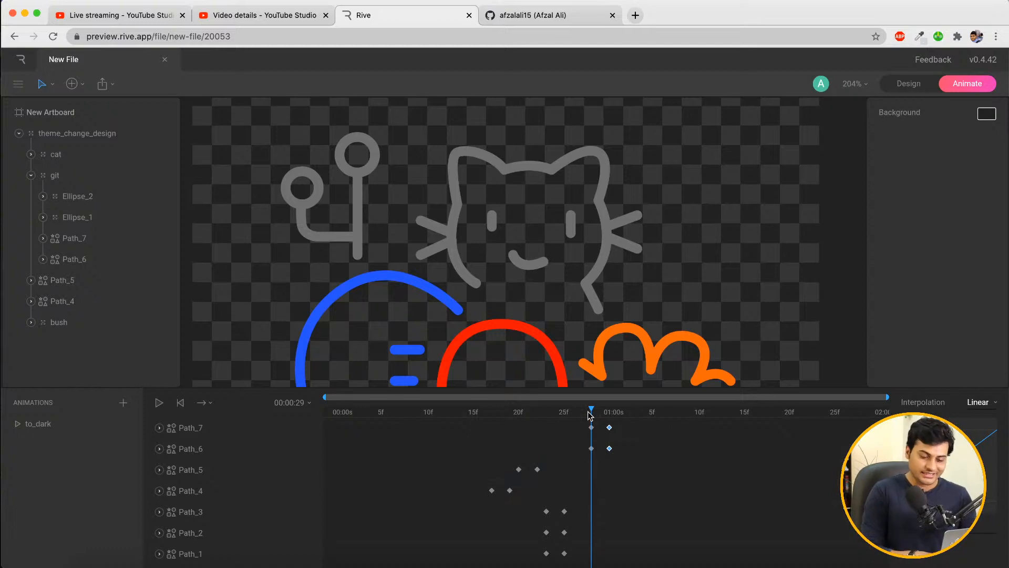
pyautogui.moveTo(590, 414); pyautogui.dragTo(609, 415)
pyautogui.click(655, 443)
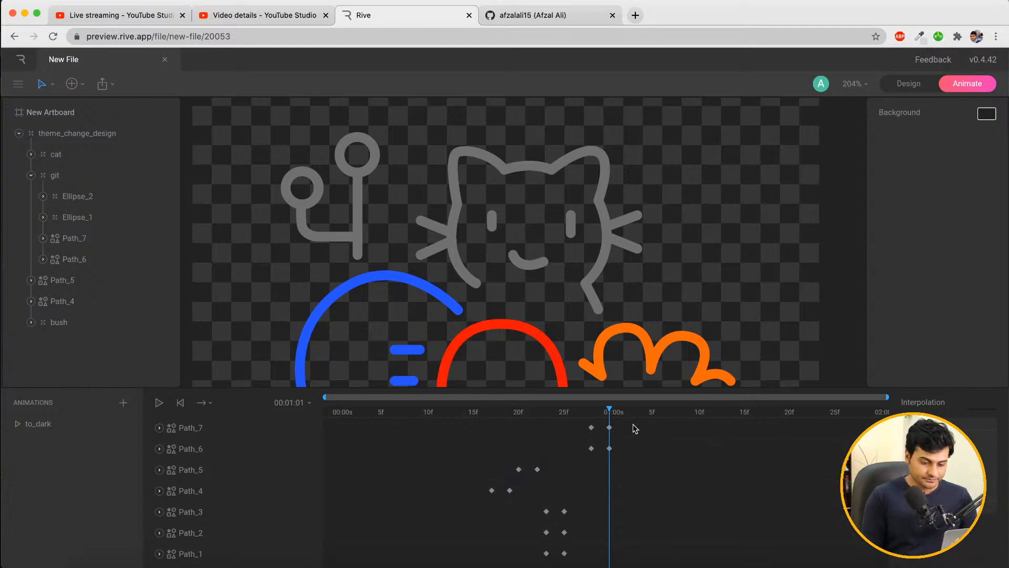
# Switch to the GitHub profile page to check the git icon's colour in the reference illustration, and return to Rive
pyautogui.click(538, 14)
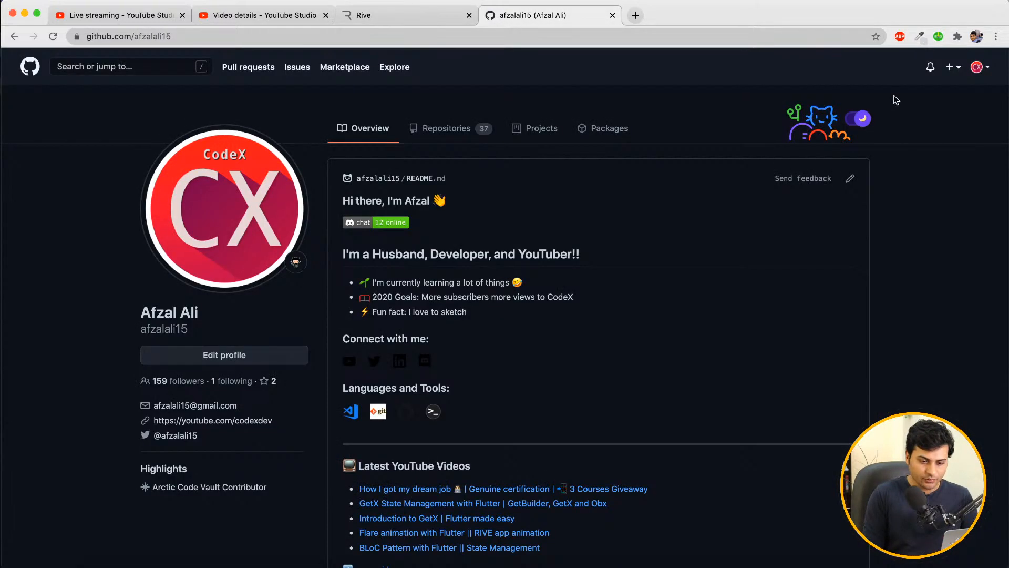
pyautogui.click(425, 21)
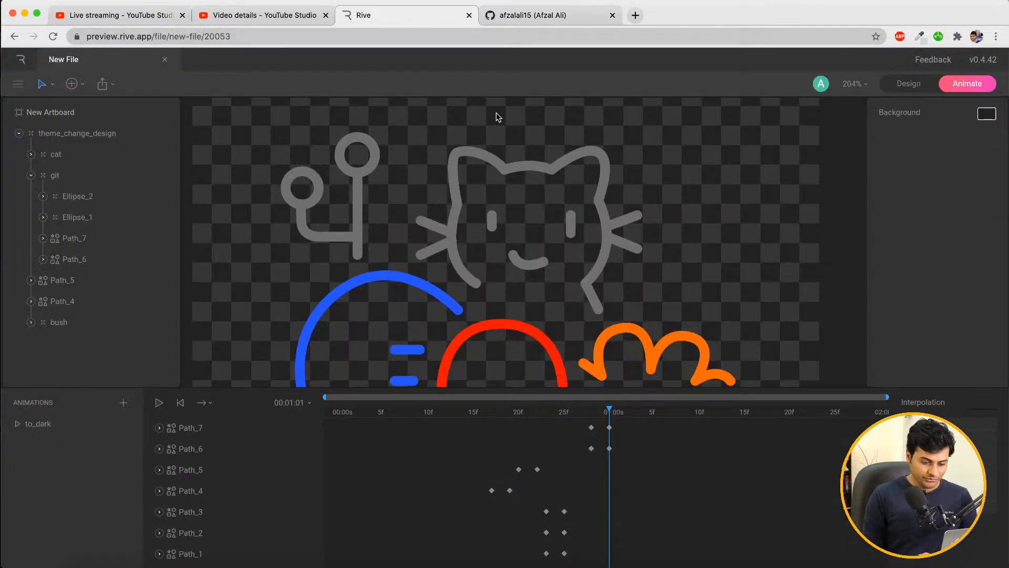
# Select the git group's Path_7 and Path_6 at 00:01:01 and open their stroke colour for editing
pyautogui.click(590, 415)
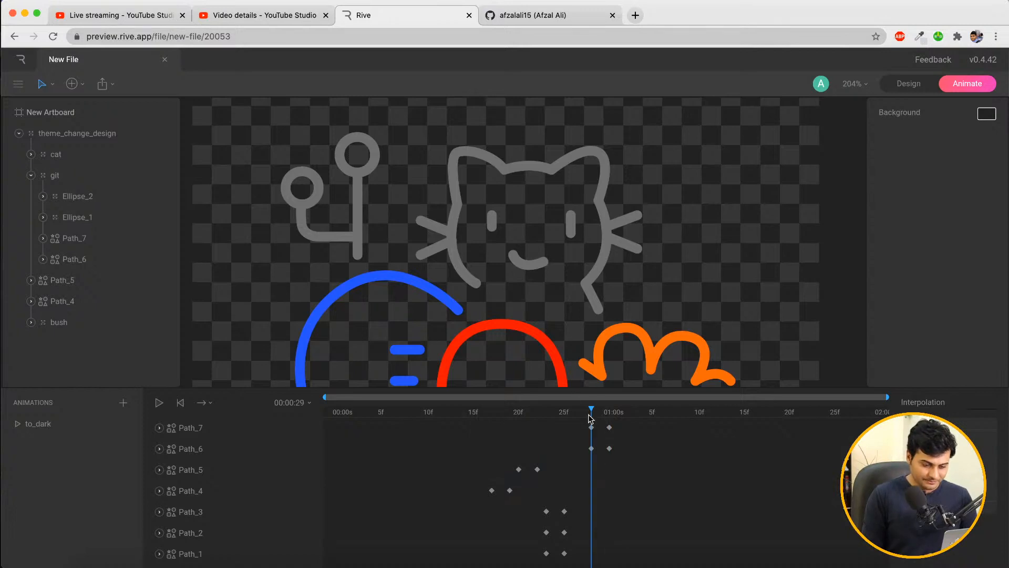
pyautogui.click(610, 428)
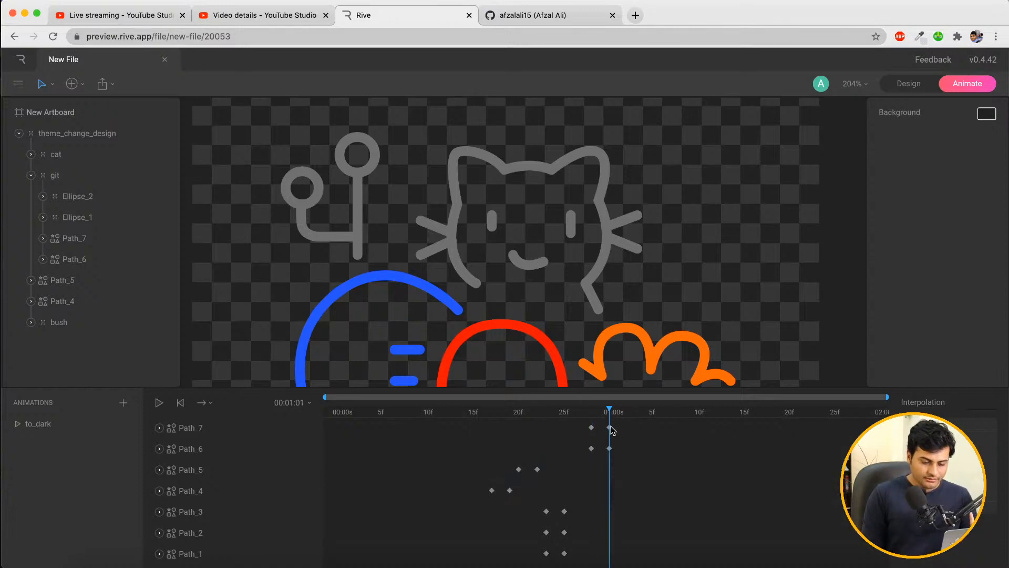
pyautogui.click(609, 427)
pyautogui.keyDown('shift'); pyautogui.click(610, 448); pyautogui.keyUp('shift')
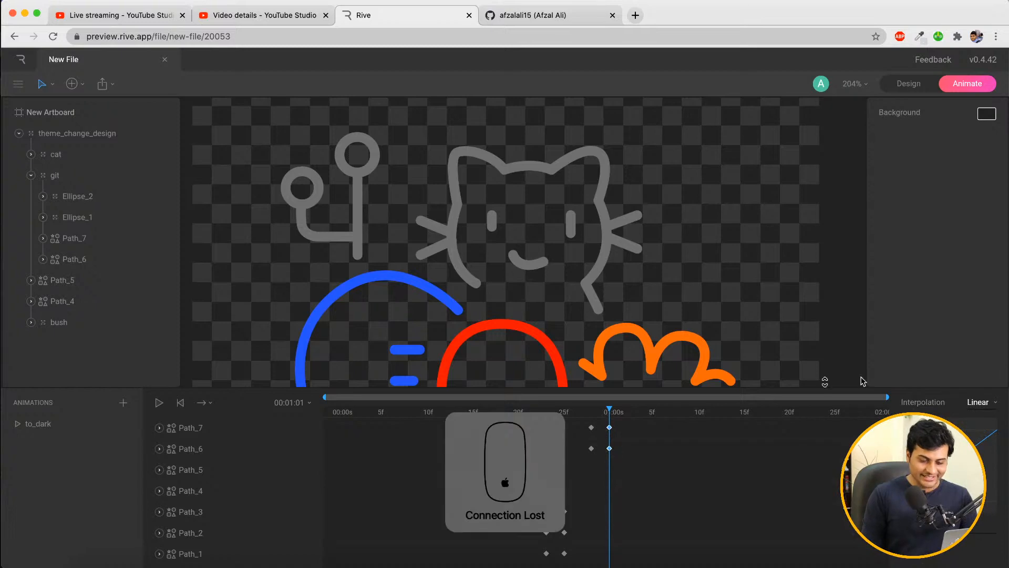
pyautogui.click(70, 243)
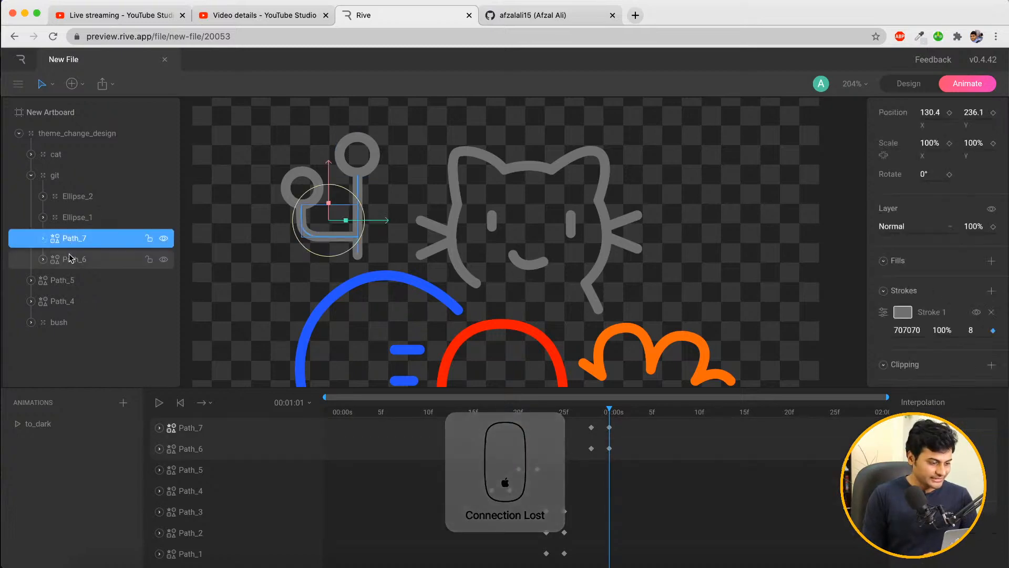
pyautogui.keyDown('shift'); pyautogui.click(71, 265); pyautogui.keyUp('shift')
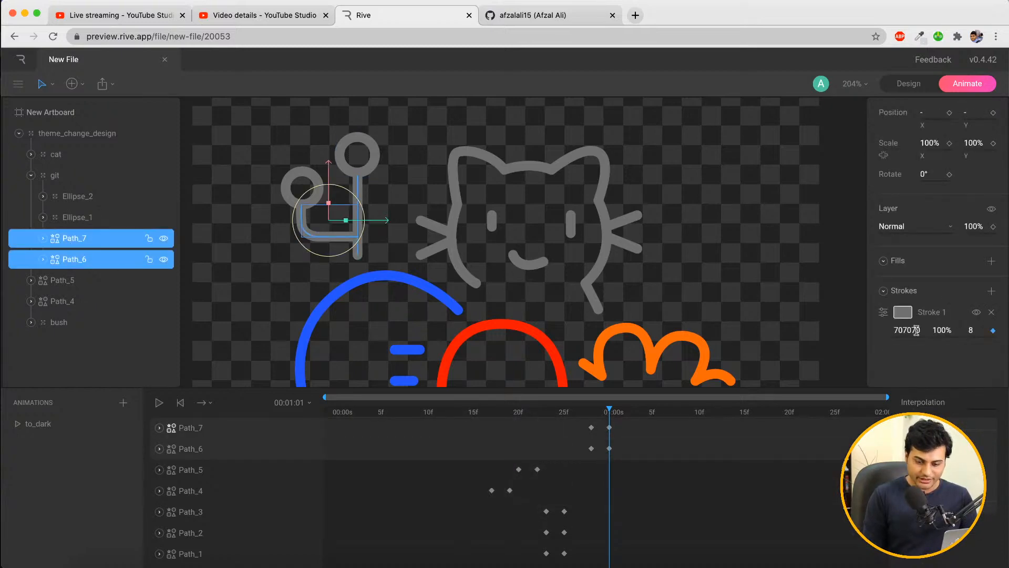
pyautogui.click(904, 313)
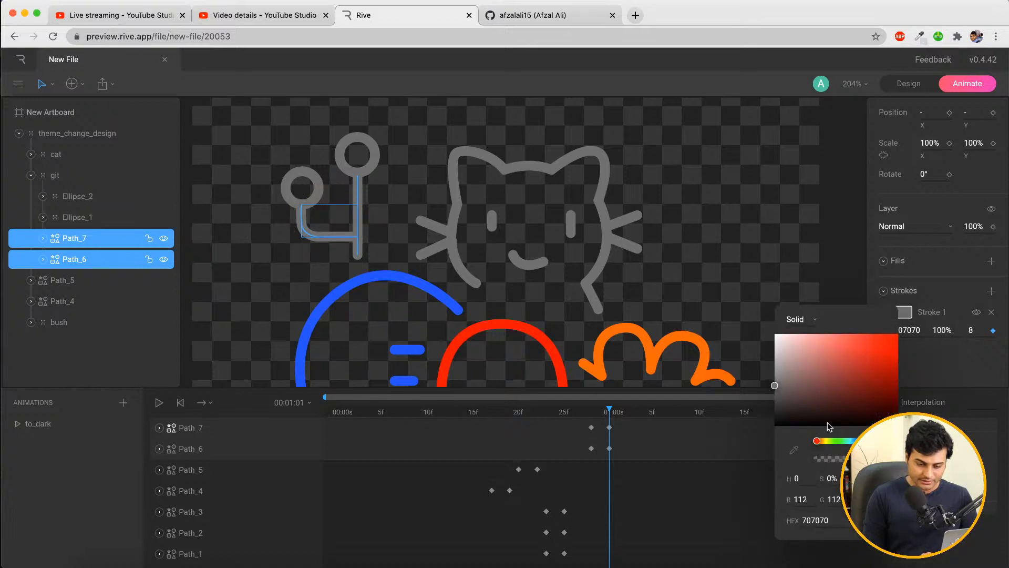
# Mix a green stroke colour by eye for Path_7 and Path_6, ending at 33C103
pyautogui.click(841, 440)
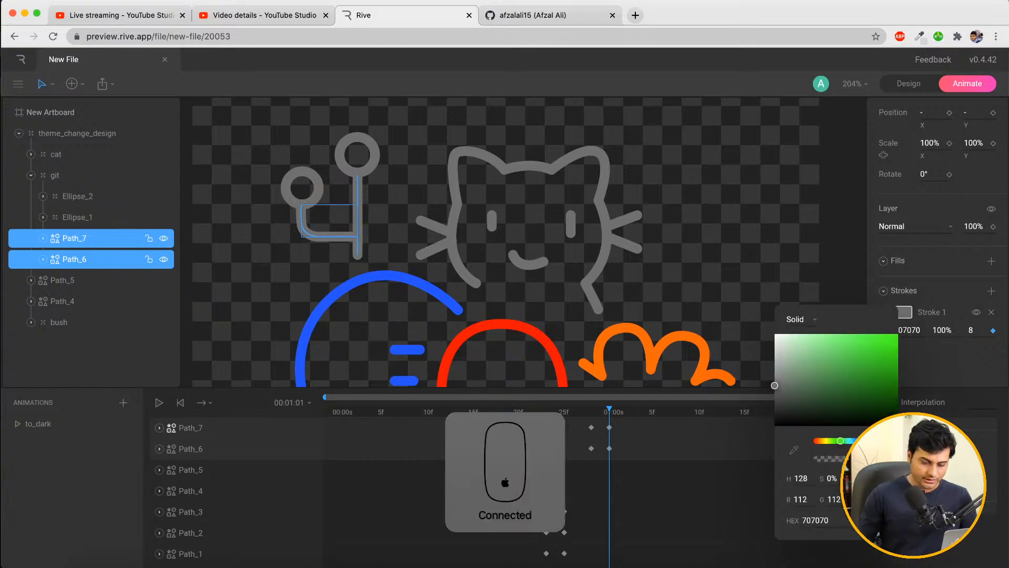
pyautogui.click(843, 354)
pyautogui.moveTo(857, 354)
pyautogui.mouseDown()
pyautogui.moveTo(894, 339)
pyautogui.moveTo(903, 316)
pyautogui.moveTo(888, 300)
pyautogui.mouseUp()
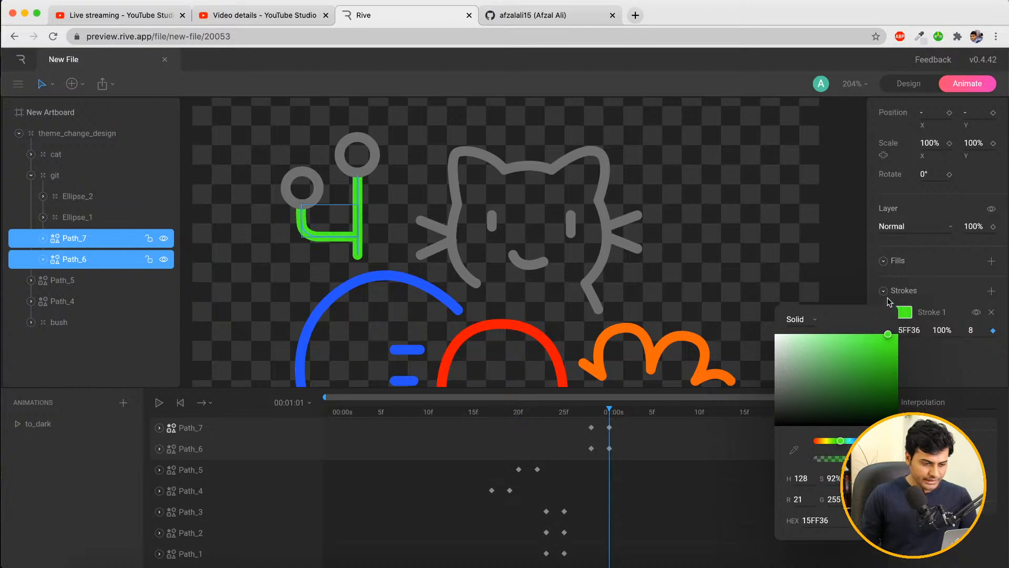
pyautogui.click(837, 440)
pyautogui.moveTo(881, 373)
pyautogui.mouseDown()
pyautogui.moveTo(900, 353)
pyautogui.moveTo(897, 334)
pyautogui.moveTo(871, 334)
pyautogui.moveTo(895, 357)
pyautogui.mouseUp()
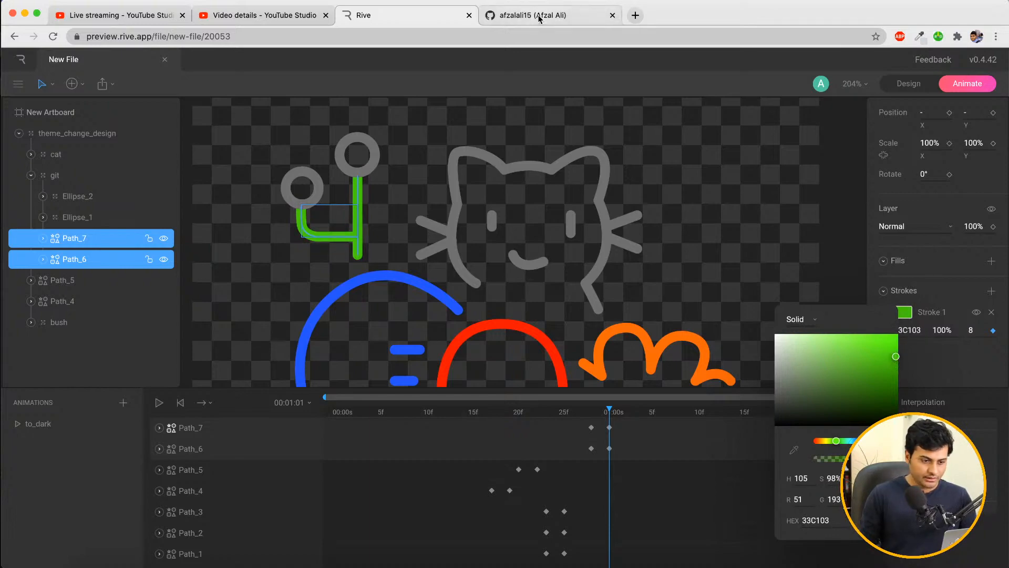
# Compare the green with the GitHub profile illustration, return to Rive and darken the Path_7 and Path_6 stroke to 35B30B
pyautogui.click(539, 19)
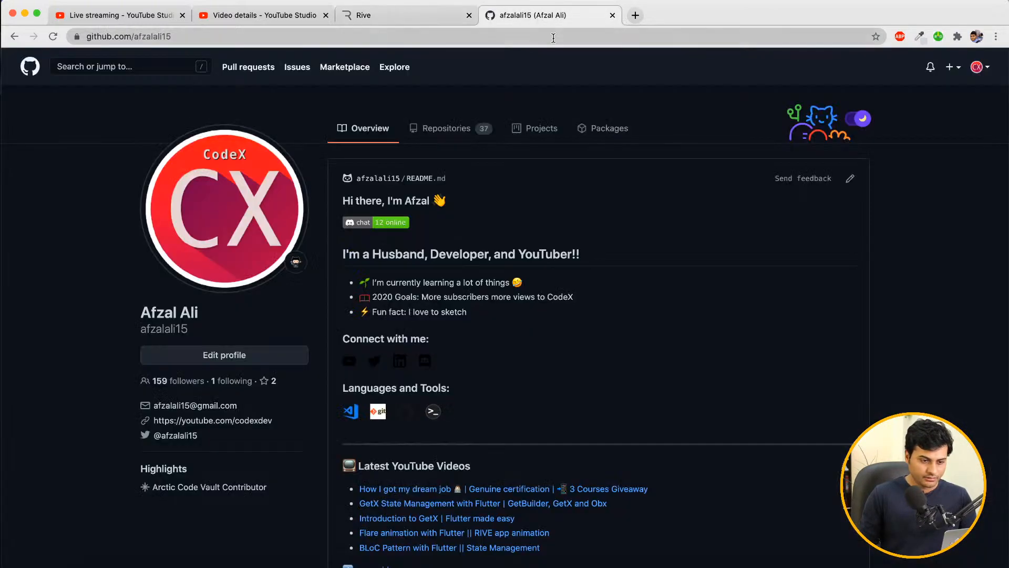
pyautogui.click(425, 20)
pyautogui.click(883, 359)
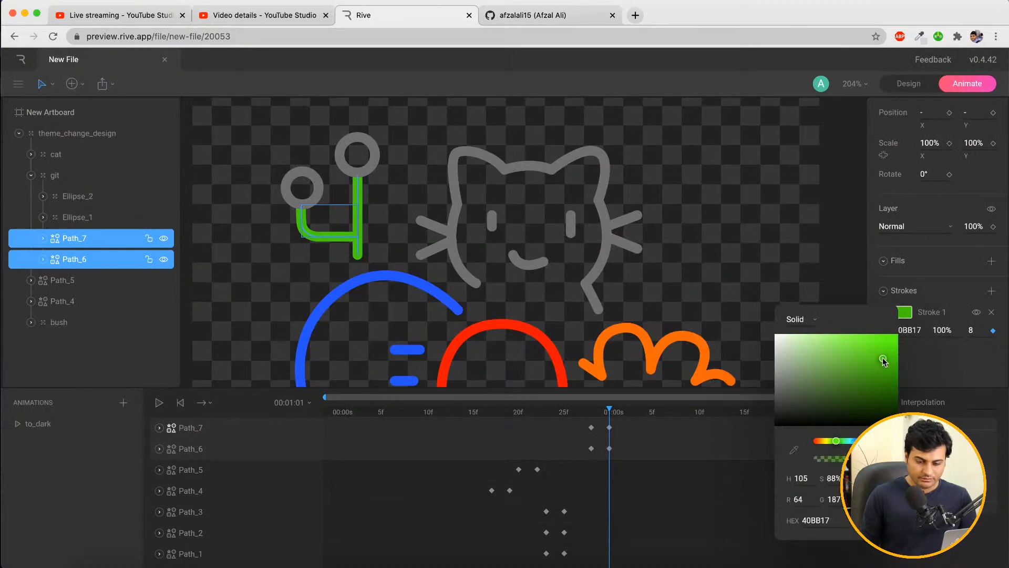
pyautogui.moveTo(882, 360); pyautogui.dragTo(891, 361)
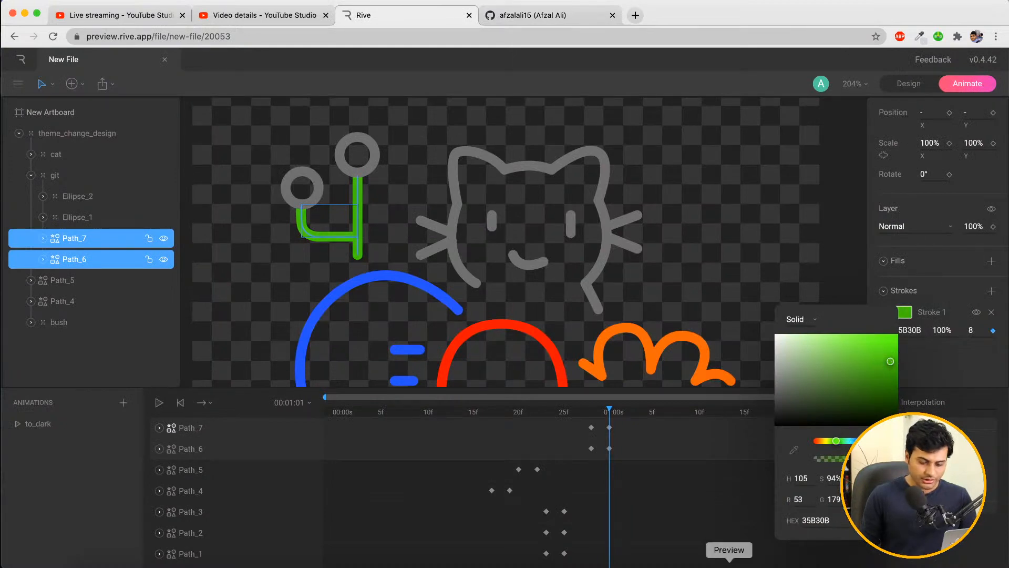
# Switch to the Adobe XD document and raise the dark reference image's opacity to 100%
pyautogui.press('super+Tab')
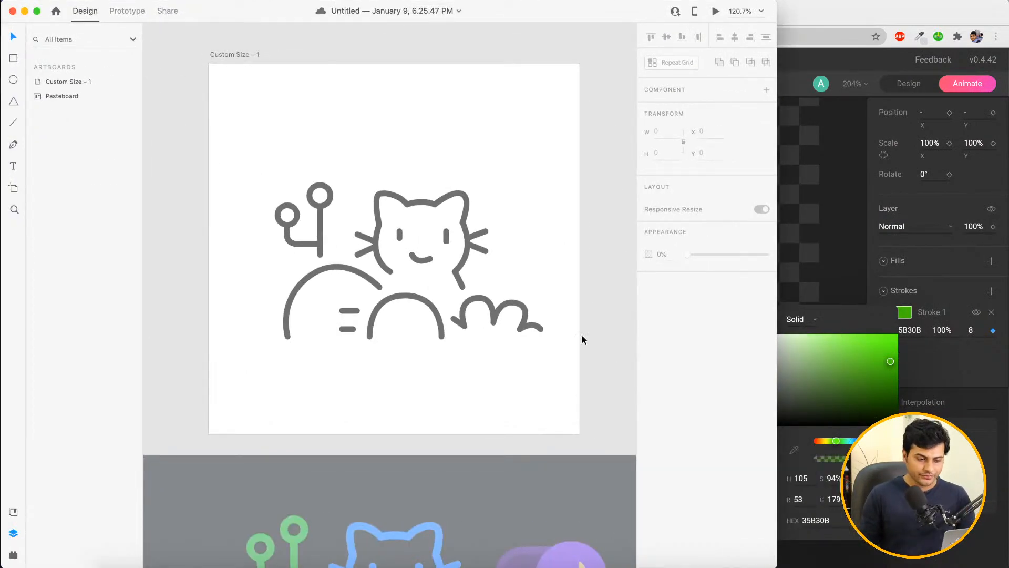
pyautogui.scroll(-4, 554, 361)
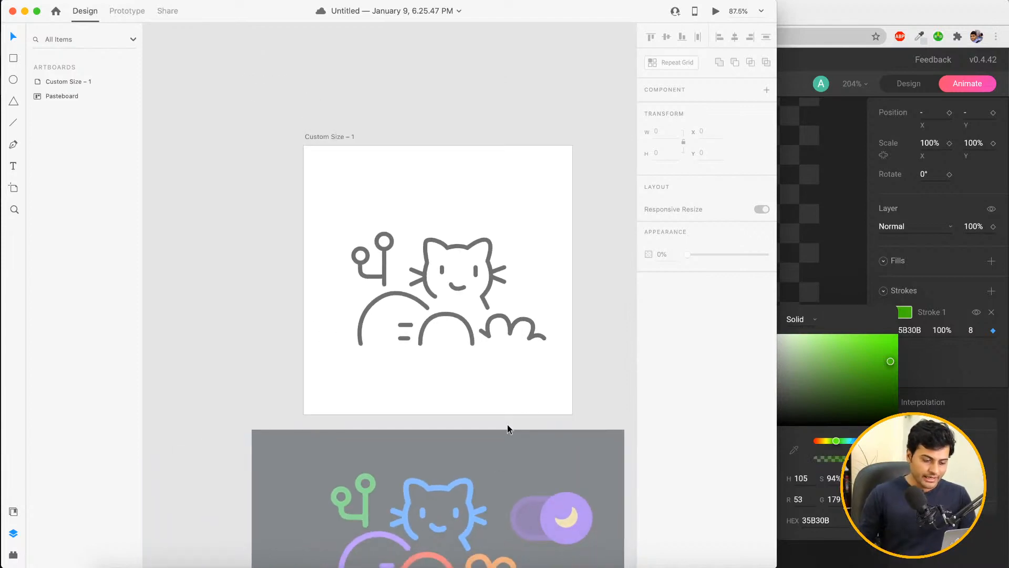
pyautogui.click(466, 504)
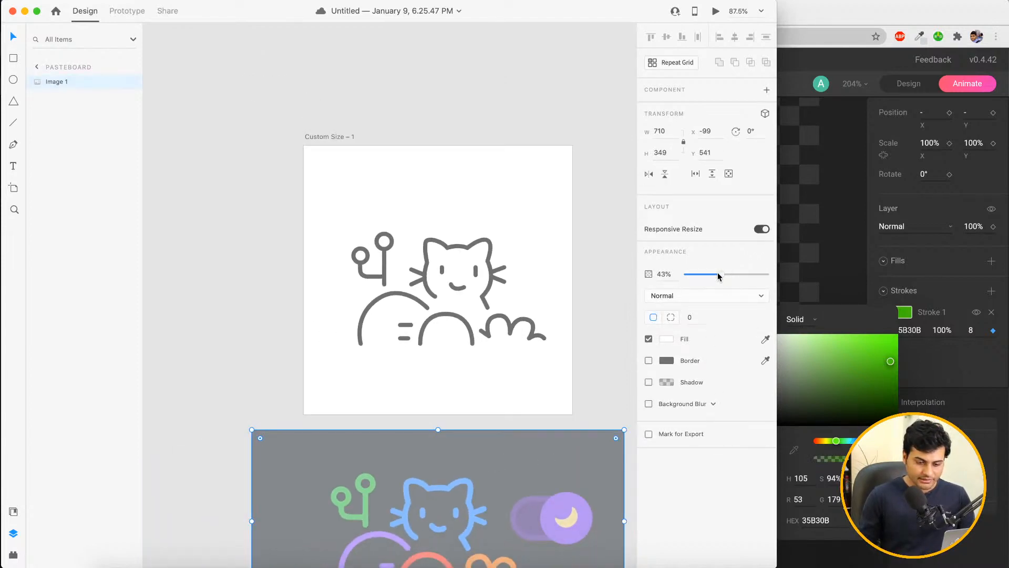
pyautogui.moveTo(718, 276); pyautogui.dragTo(769, 275)
pyautogui.click(234, 263)
pyautogui.hscroll(-1, 234, 264)
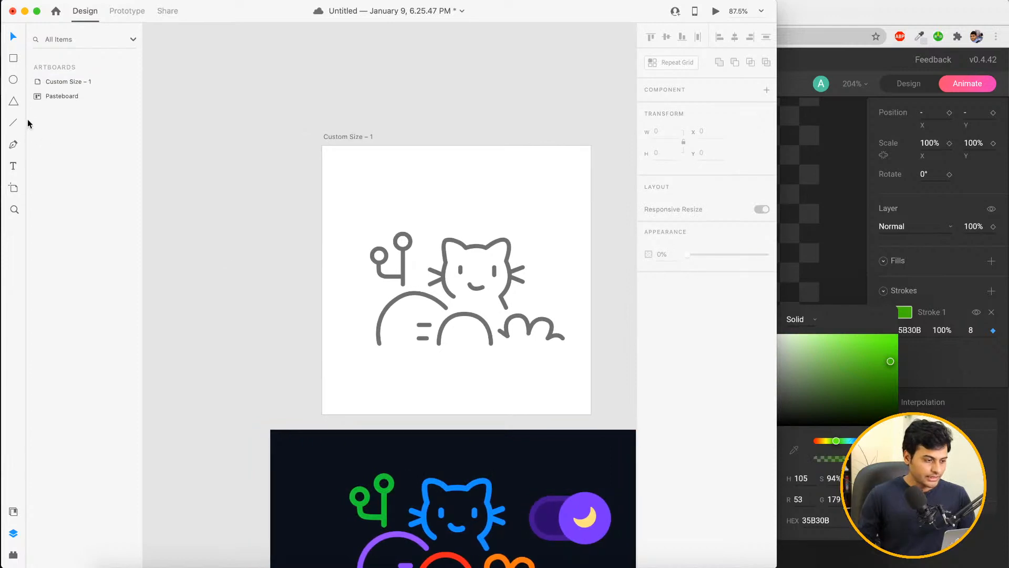
# Draw a 94 by 94 square beside the artboard and fill it with the green sampled from the reference image's git icon
pyautogui.click(14, 59)
pyautogui.moveTo(187, 149); pyautogui.dragTo(237, 197)
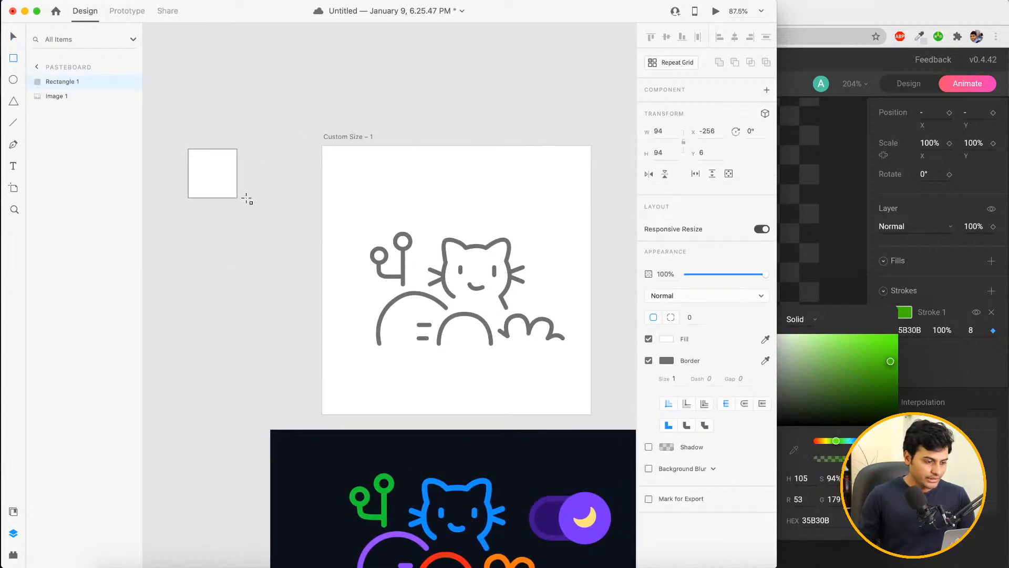
pyautogui.click(765, 339)
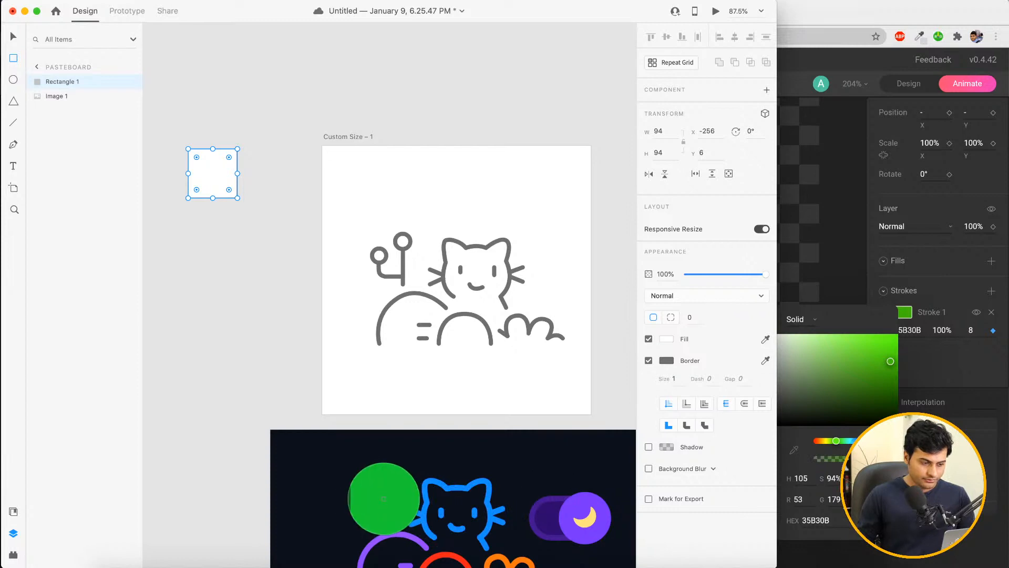
pyautogui.click(383, 498)
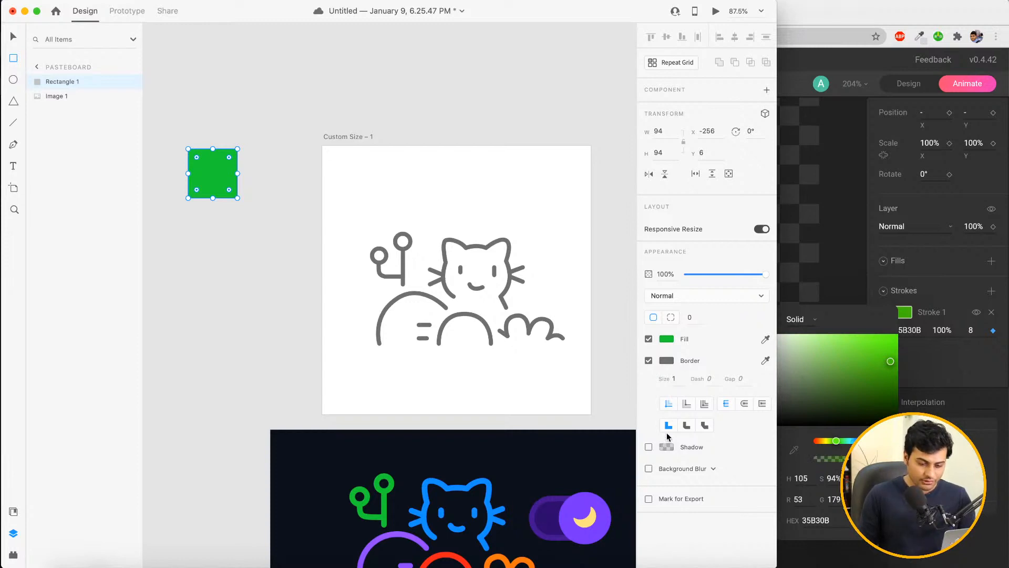
# Copy the green square's fill hex code 3FB950 and minimize the Adobe XD window to return to Rive
pyautogui.click(671, 344)
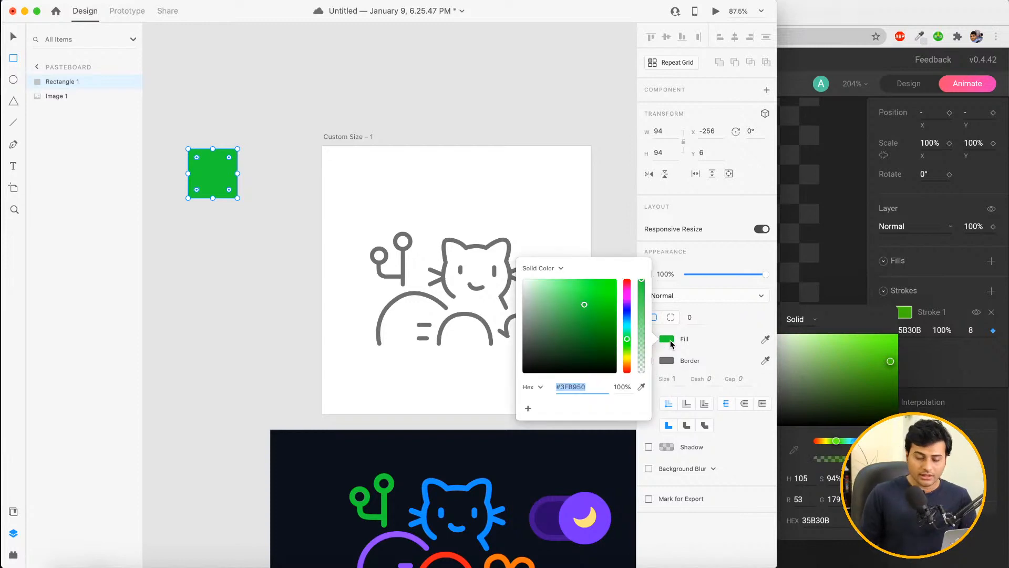
pyautogui.click(584, 388)
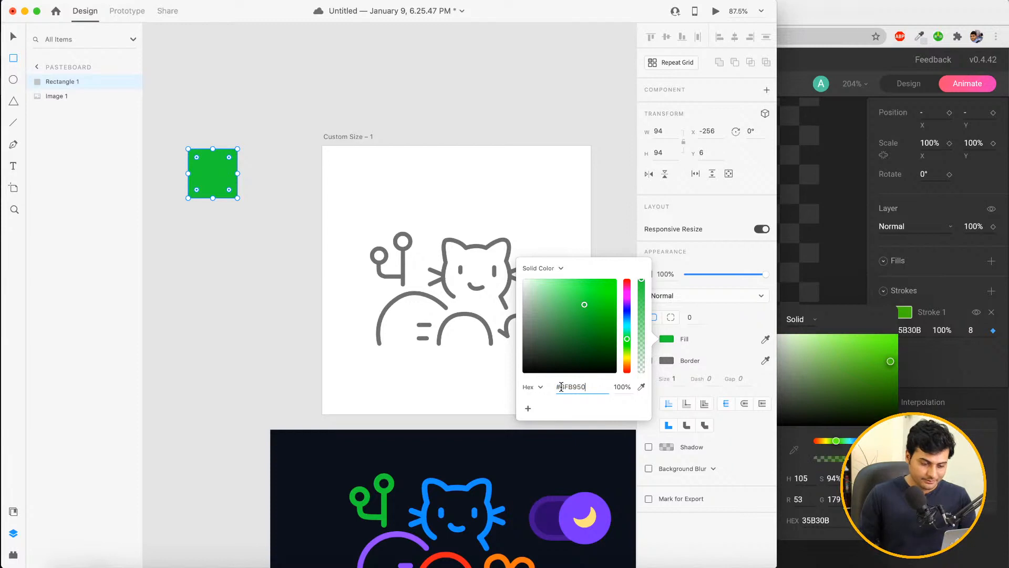
pyautogui.moveTo(561, 387); pyautogui.dragTo(596, 386)
pyautogui.press('super+c')
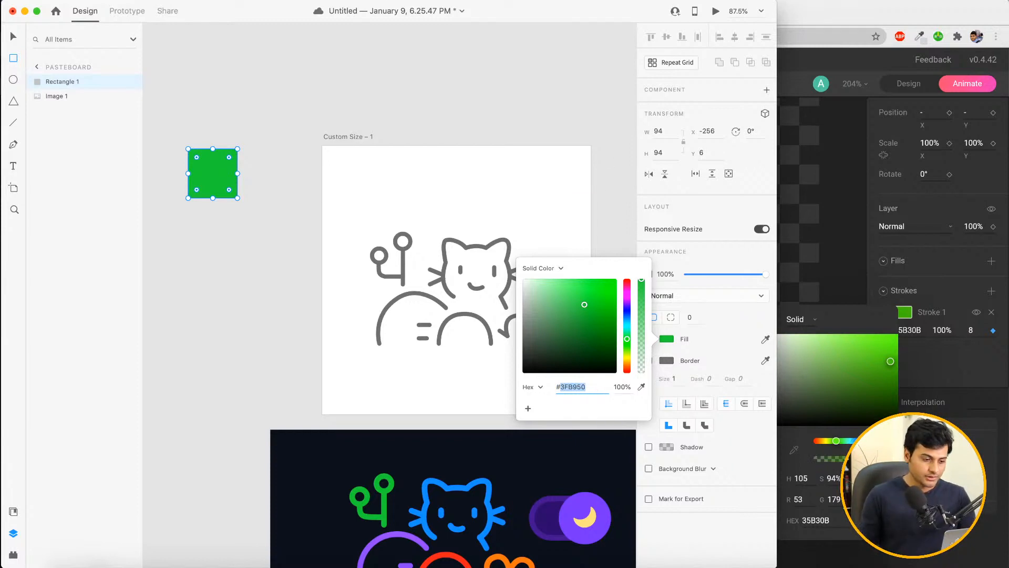
pyautogui.press('Escape')
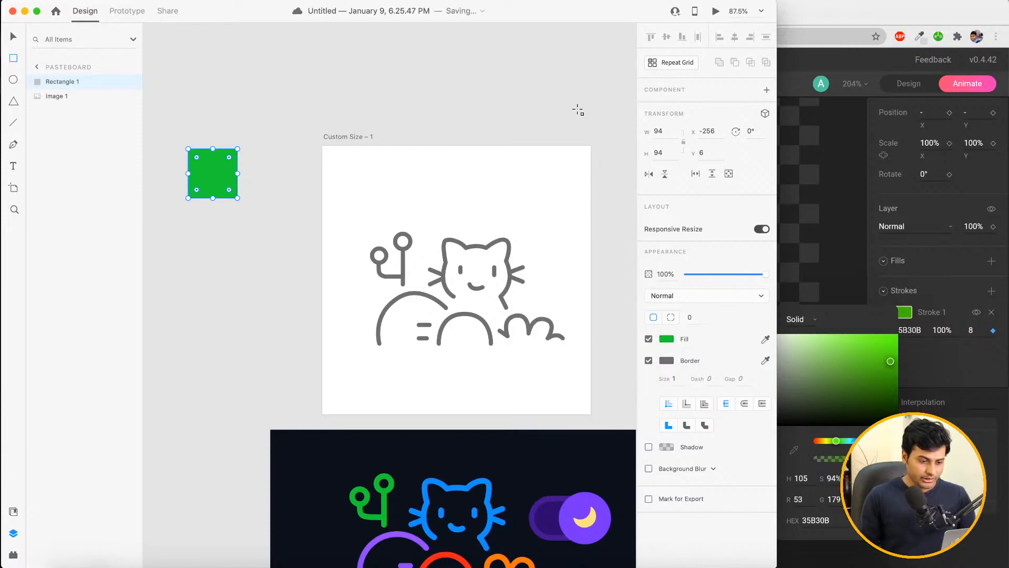
pyautogui.click(24, 12)
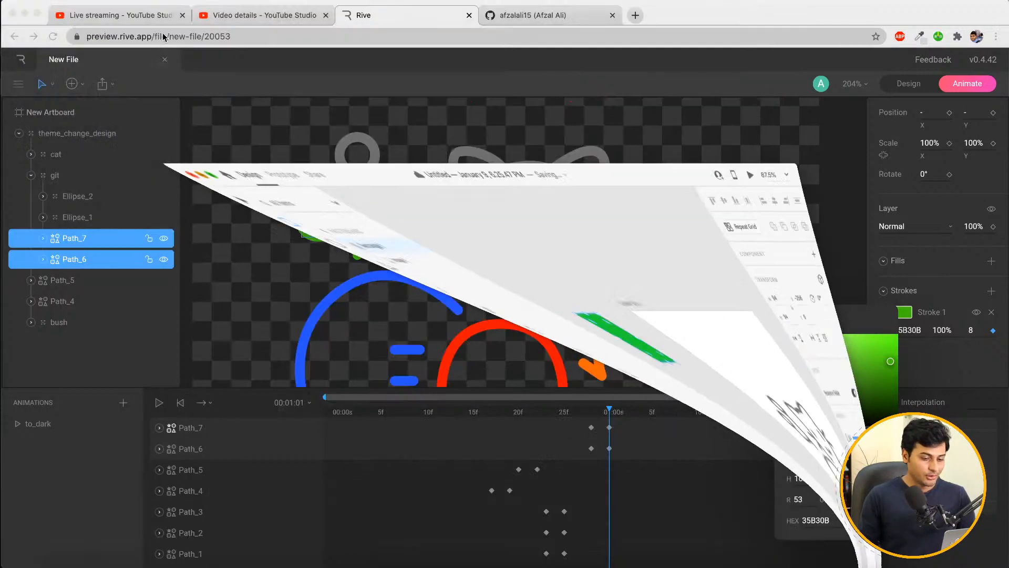
# Paste the hex code 3FB950 as the stroke colour of Path_7 and Path_6 at 00:01:01, then deselect them
pyautogui.click(814, 523)
pyautogui.press('super+v')
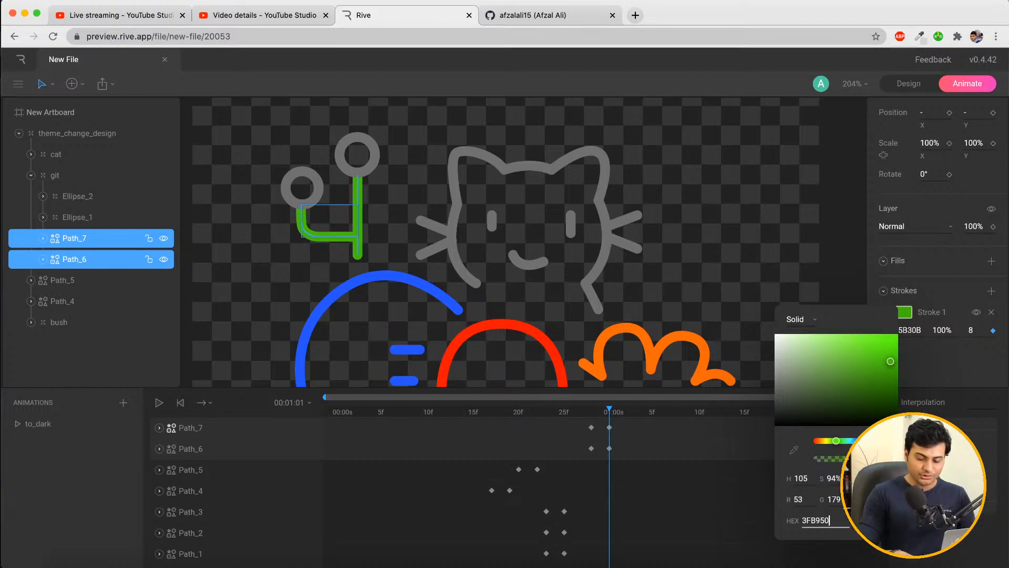
pyautogui.press('Return')
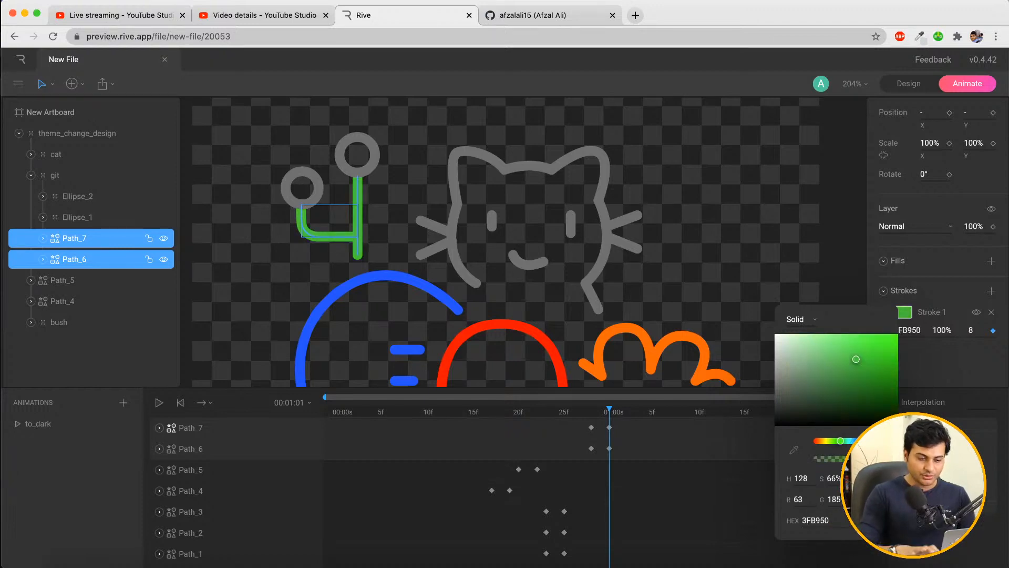
pyautogui.click(831, 253)
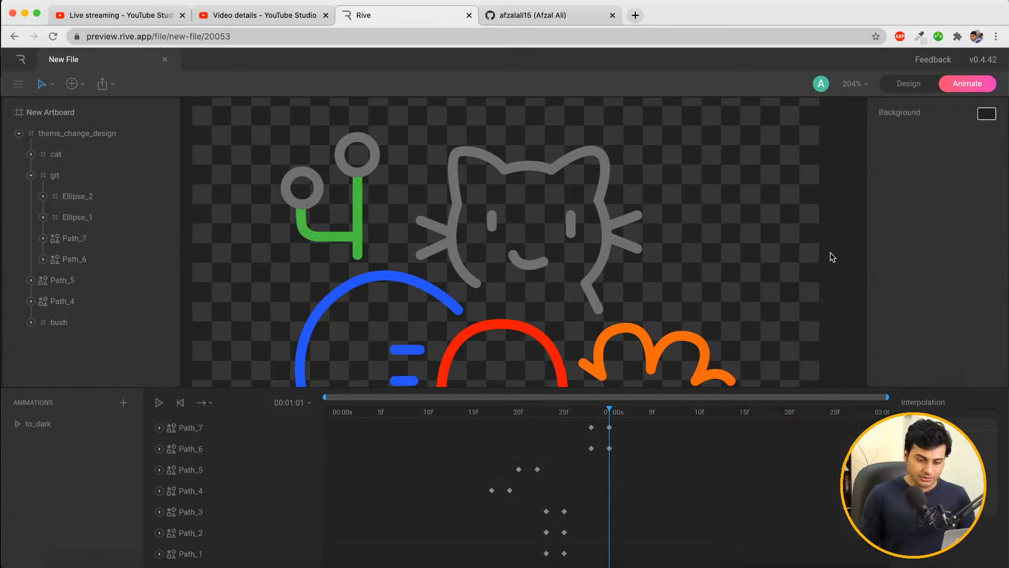
# Set the stroke colour of the git group's Path_7 and Path_6 to 707070 at 00:00:29
pyautogui.click(339, 158)
pyautogui.click(592, 414)
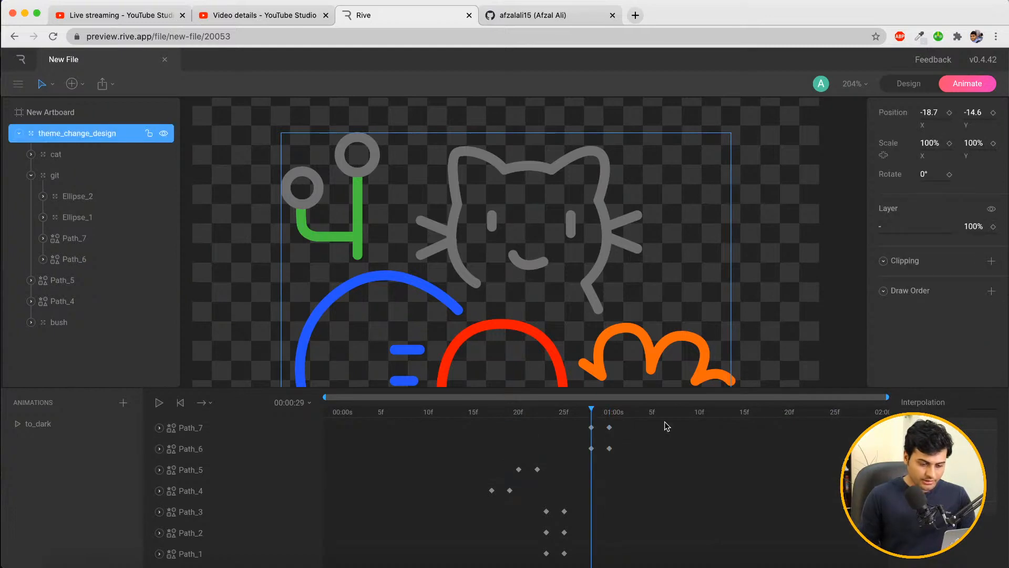
pyautogui.click(90, 259)
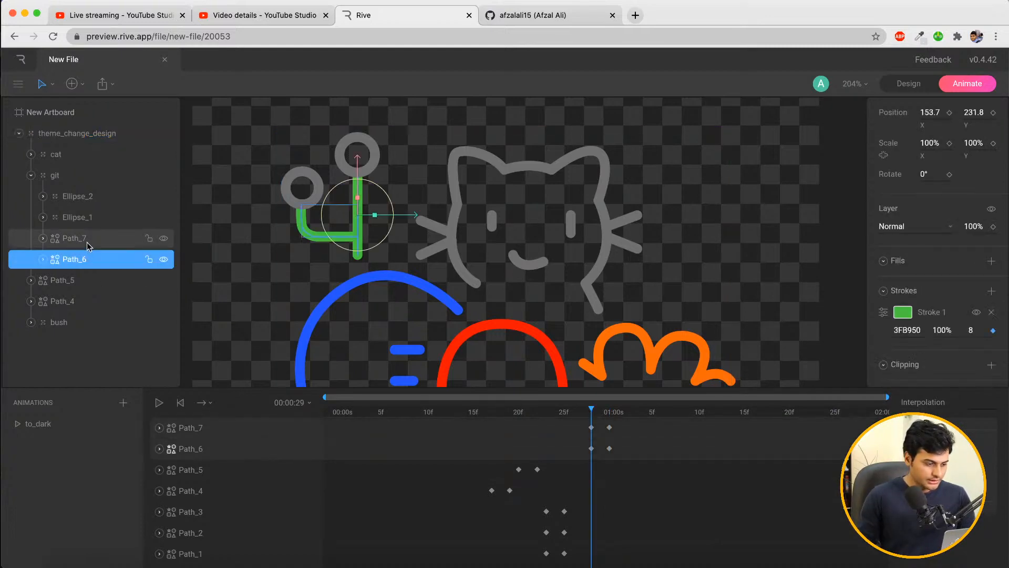
pyautogui.keyDown('shift'); pyautogui.click(87, 242); pyautogui.keyUp('shift')
pyautogui.click(909, 330)
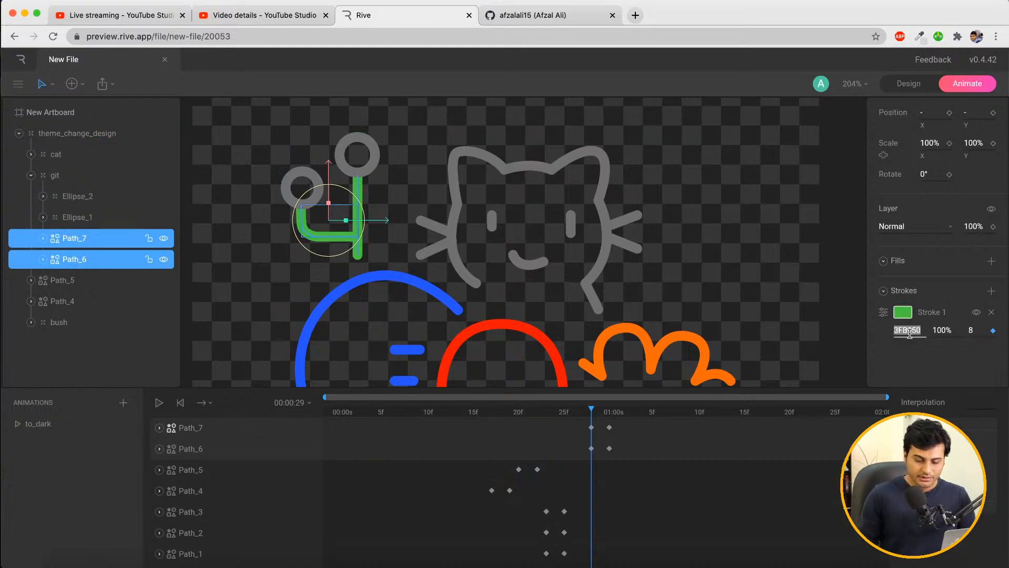
pyautogui.write('7')
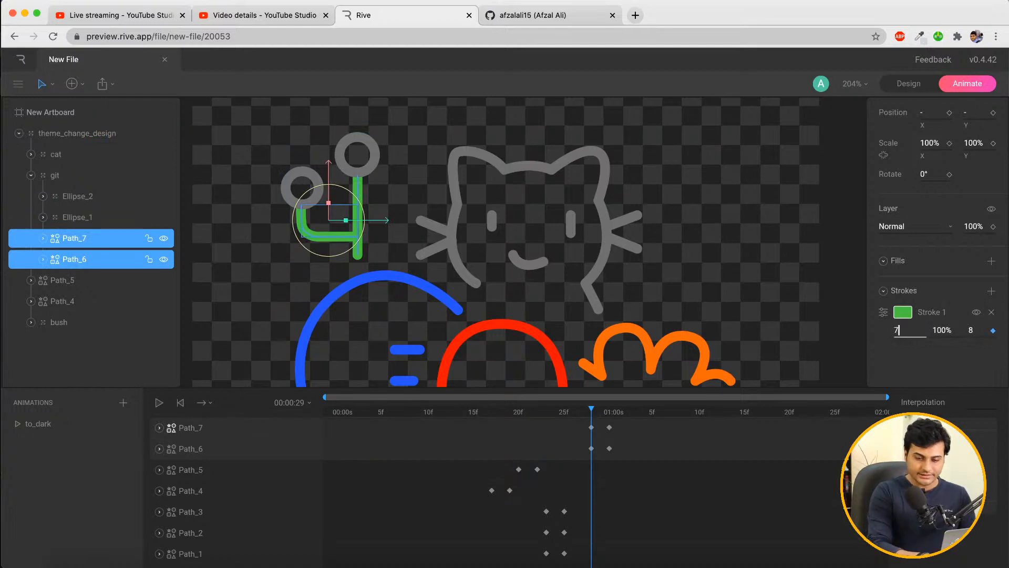
pyautogui.write('07070')
pyautogui.press('Return')
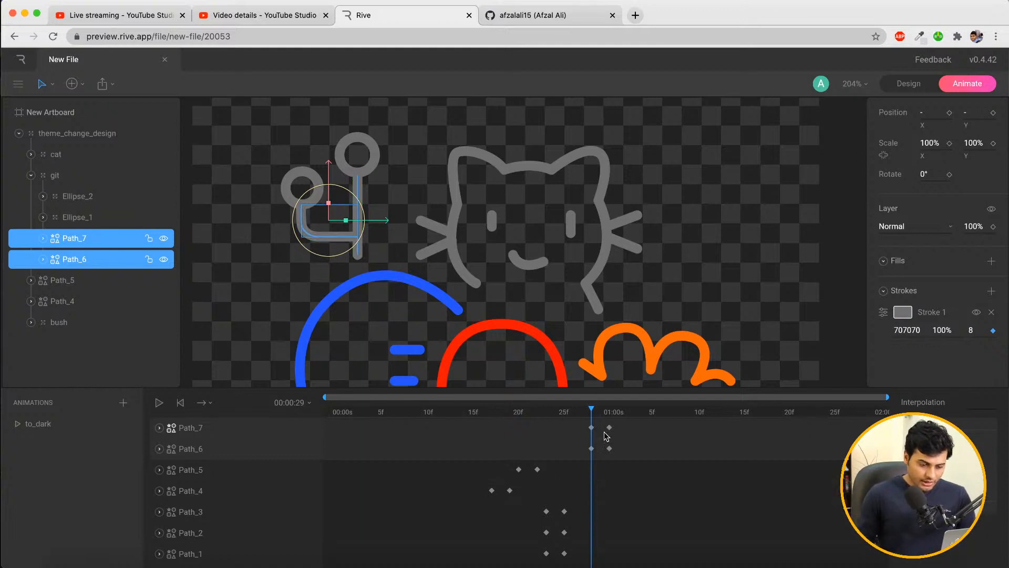
# Set the interpolation of the Path_7 and Path_6 keyframes at 00:00:29 and 00:01:01 to Hold
pyautogui.click(583, 412)
pyautogui.click(608, 413)
pyautogui.moveTo(578, 412)
pyautogui.mouseDown()
pyautogui.moveTo(612, 411)
pyautogui.moveTo(591, 411)
pyautogui.moveTo(638, 452)
pyautogui.mouseUp()
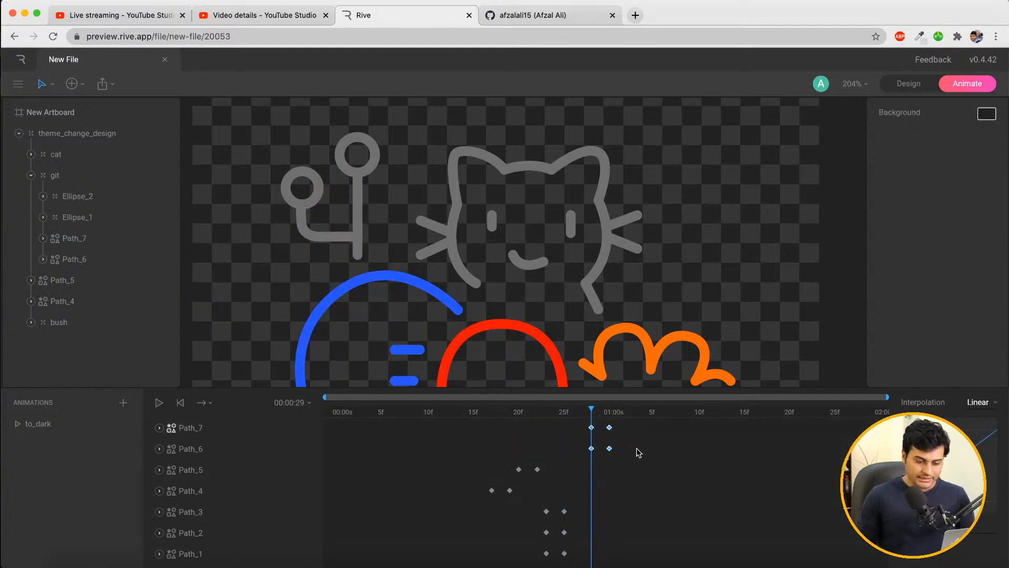
pyautogui.click(976, 406)
pyautogui.click(979, 404)
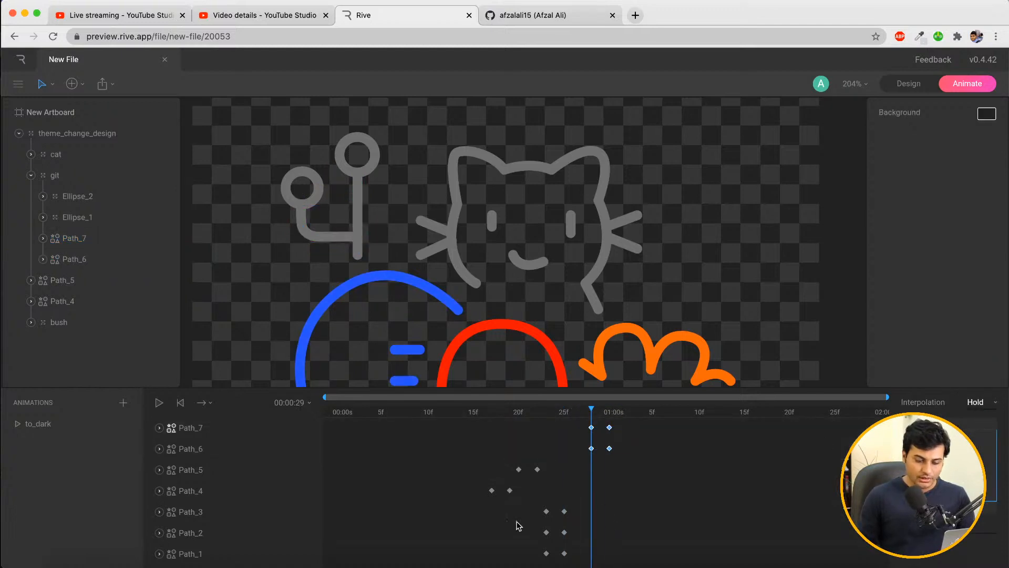
# Set the interpolation of the existing Path_3, Path_2 and Path_1 keyframes to Hold
pyautogui.moveTo(541, 496); pyautogui.dragTo(599, 563)
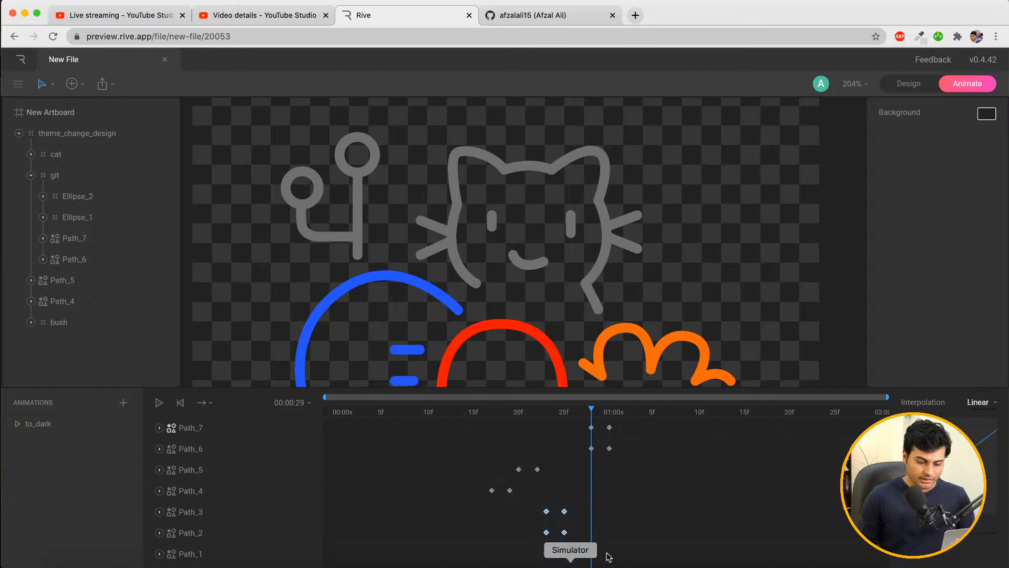
pyautogui.click(987, 404)
pyautogui.click(988, 420)
# Play the to_dark animation from about frame 10 to preview the colour changes, and scrub back to 00:00:27
pyautogui.click(475, 412)
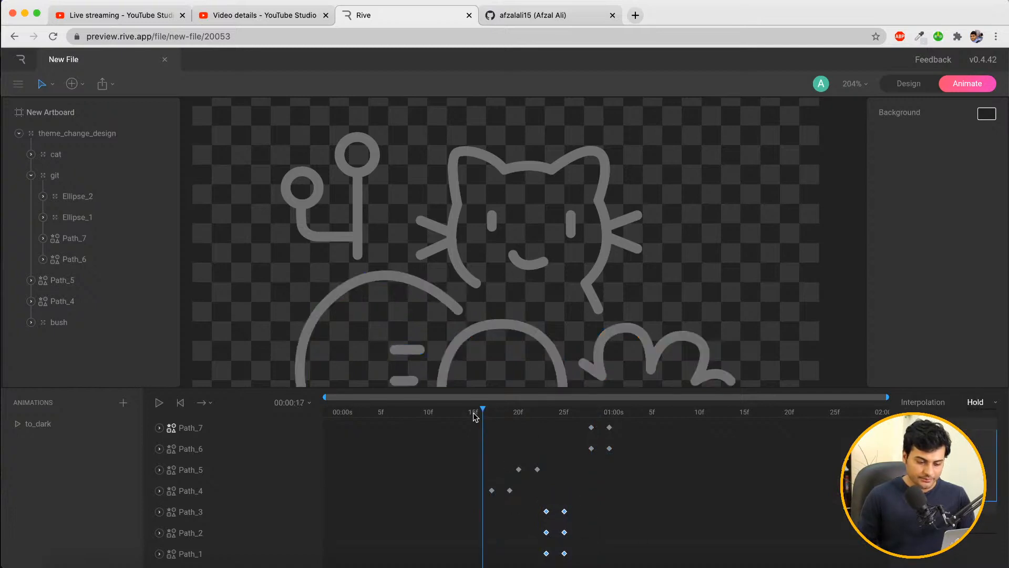
pyautogui.moveTo(475, 414); pyautogui.dragTo(433, 414)
pyautogui.press('space')
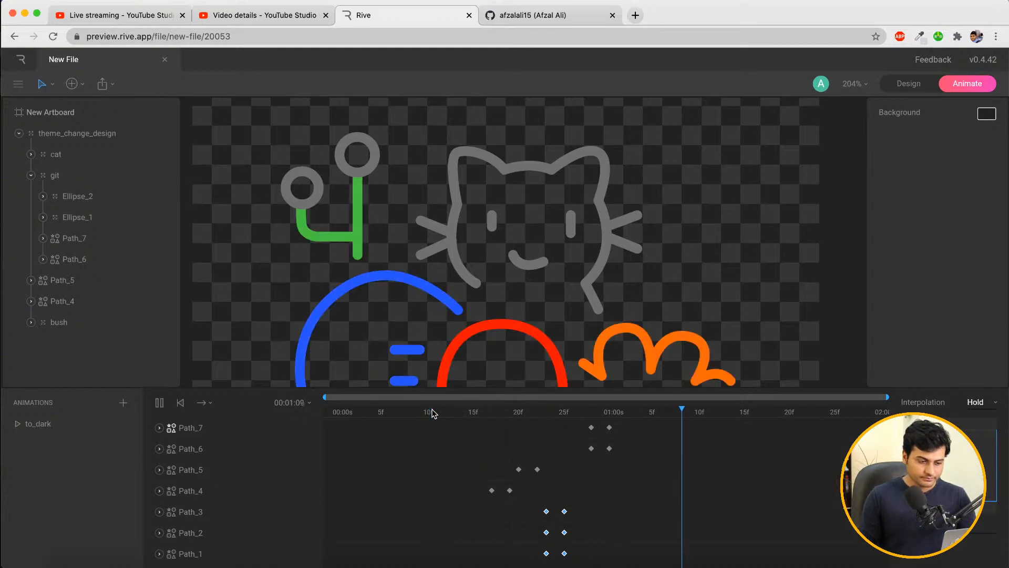
pyautogui.moveTo(572, 414)
pyautogui.mouseDown()
pyautogui.moveTo(600, 414)
pyautogui.moveTo(577, 414)
pyautogui.mouseUp()
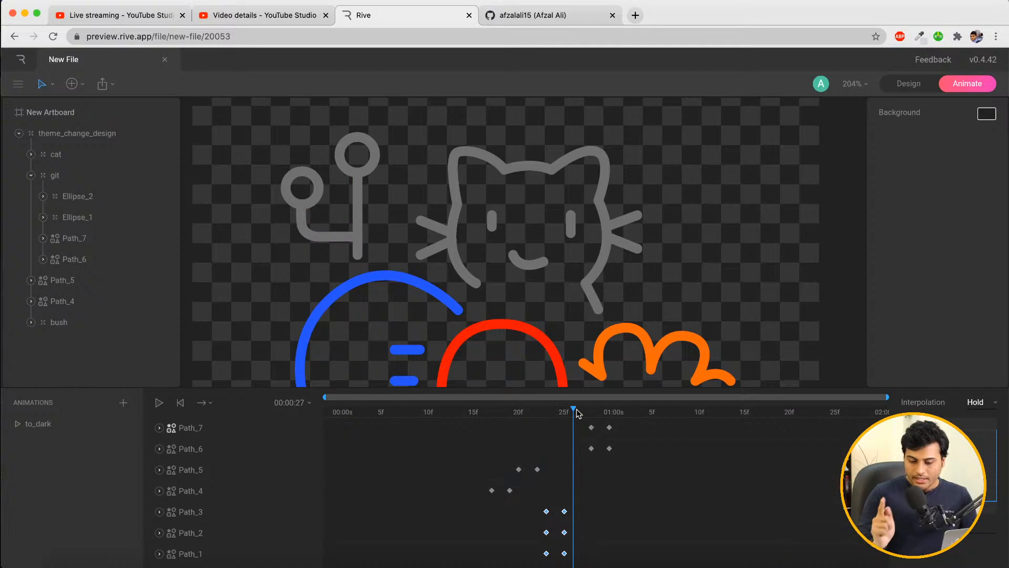
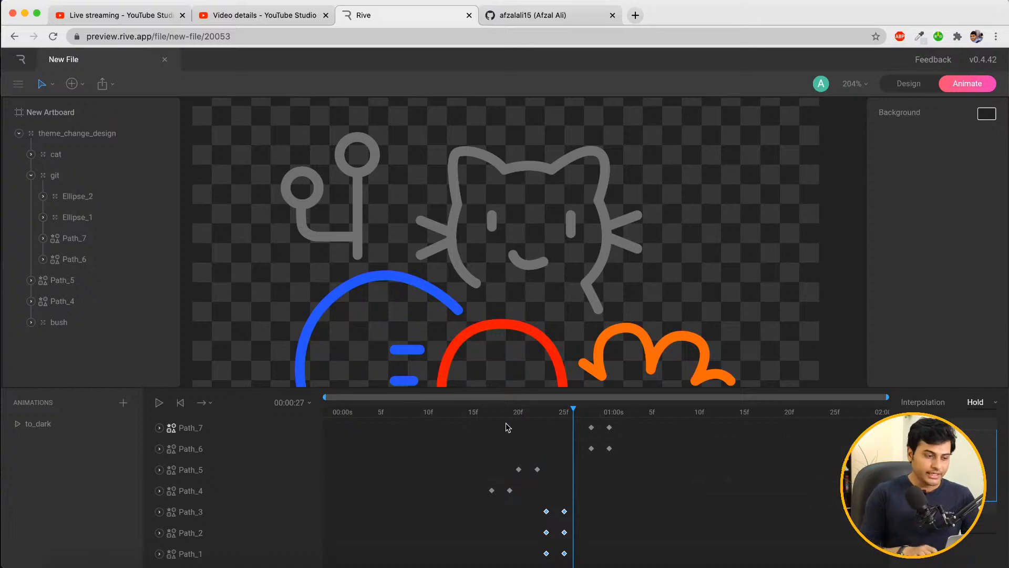
# Check the live chat in YouTube Studio and the illustration on the GitHub profile, returning to the Rive file
pyautogui.click(96, 16)
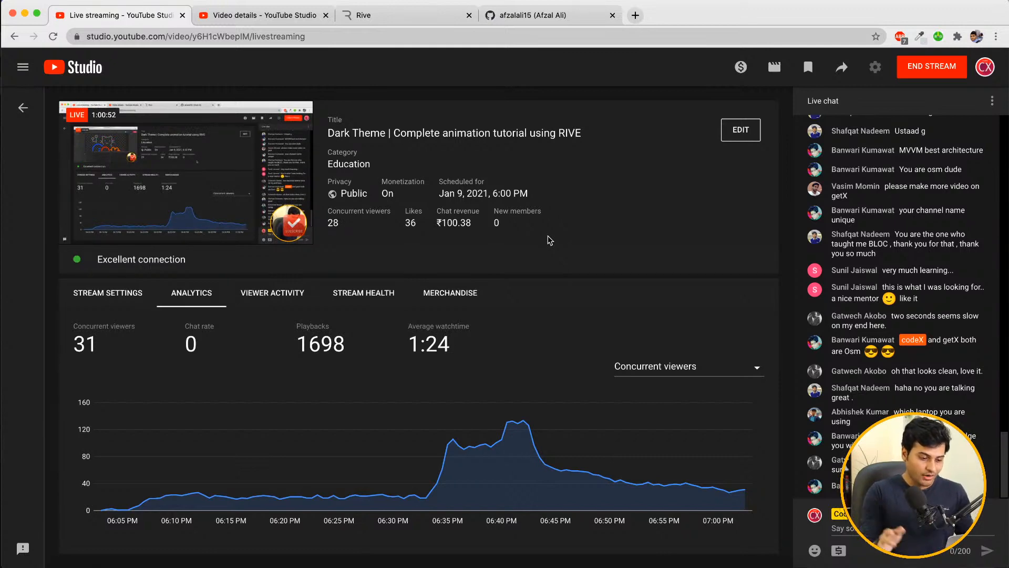
pyautogui.click(525, 13)
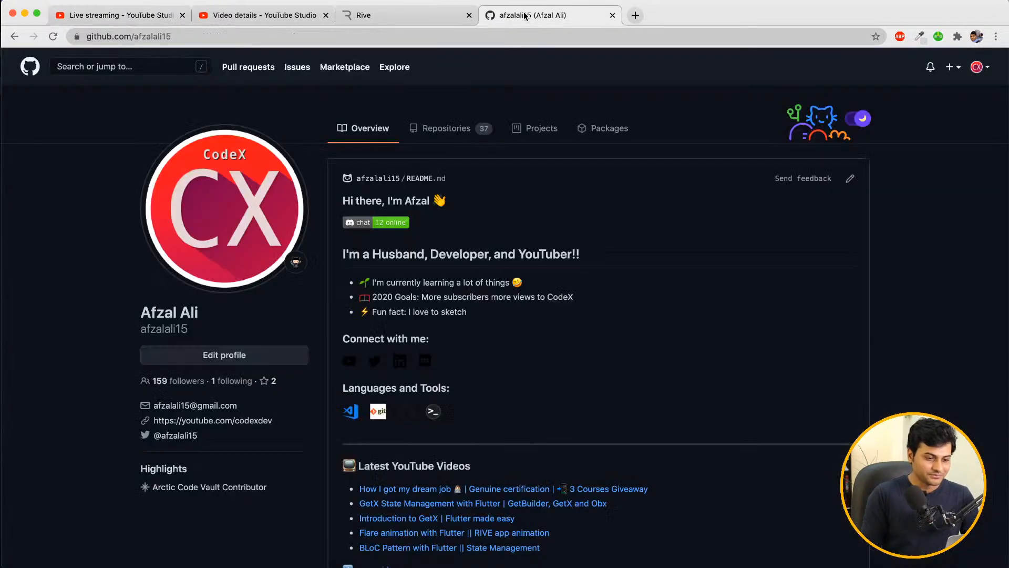
pyautogui.click(382, 21)
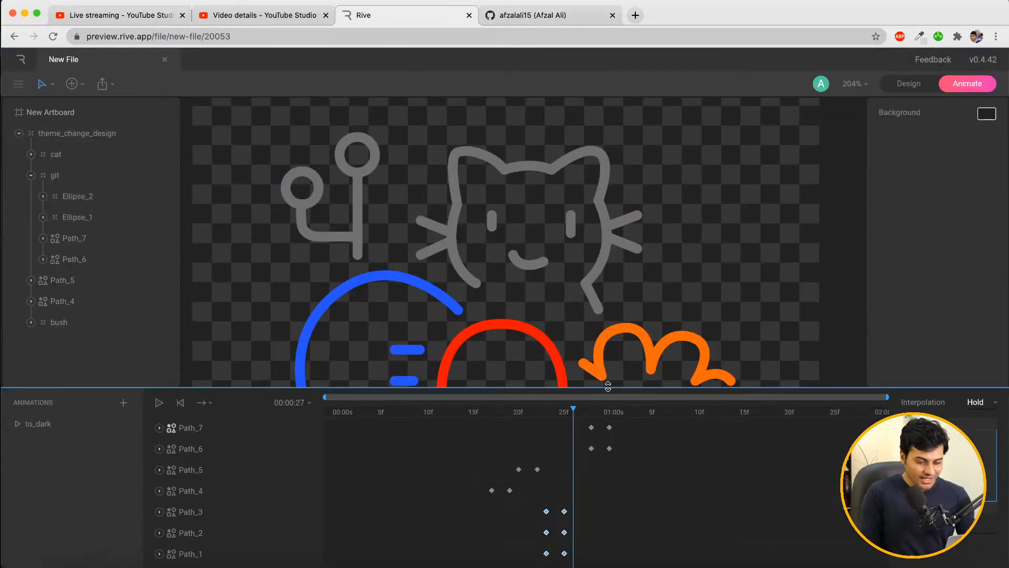
# At 00:00:29, examine the two ellipses inside the git group's Ellipse_2 and compare their stroke settings with Path_7
pyautogui.moveTo(592, 414)
pyautogui.mouseDown()
pyautogui.moveTo(619, 414)
pyautogui.moveTo(591, 413)
pyautogui.mouseUp()
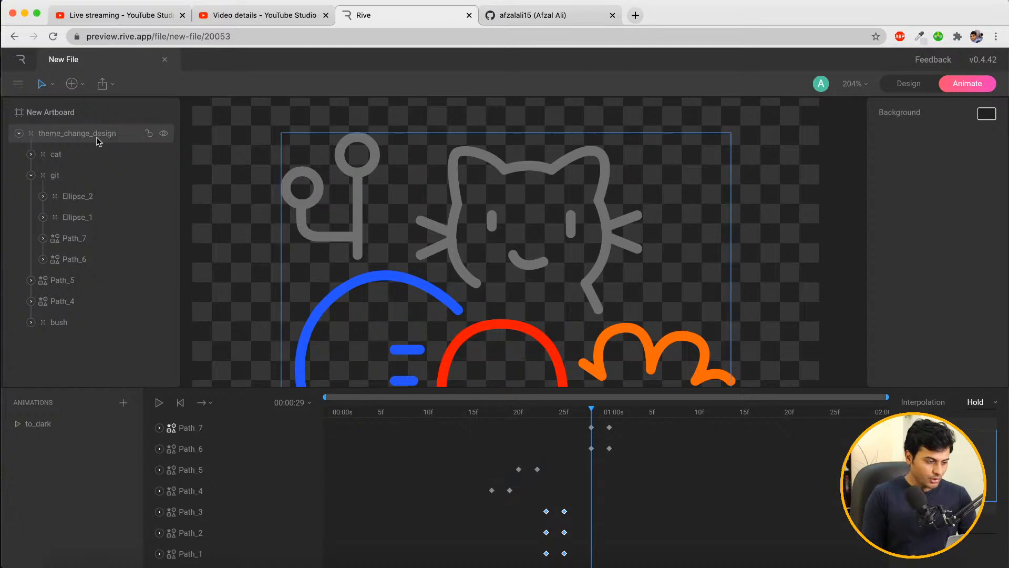
pyautogui.click(80, 197)
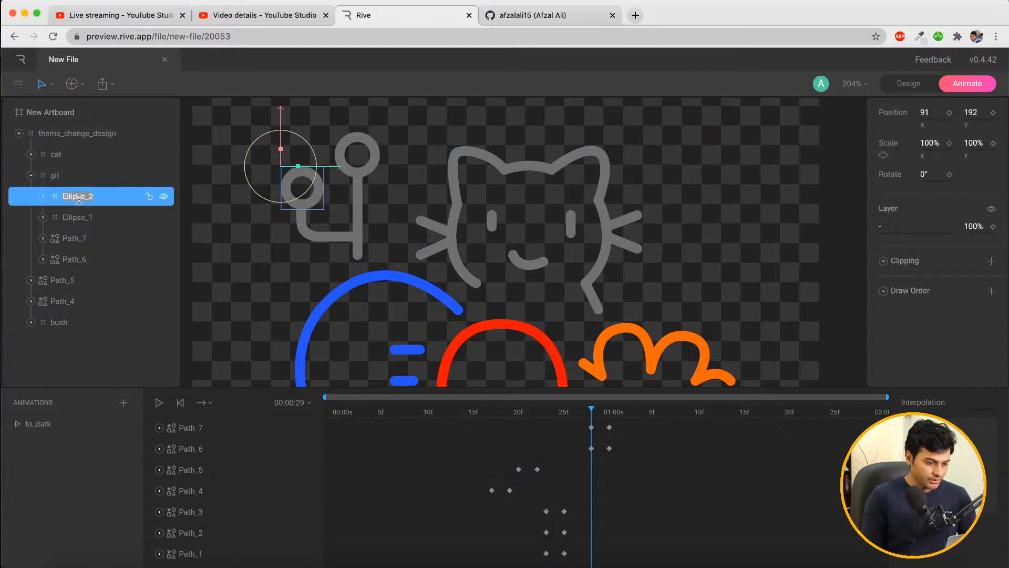
pyautogui.click(43, 196)
pyautogui.click(73, 220)
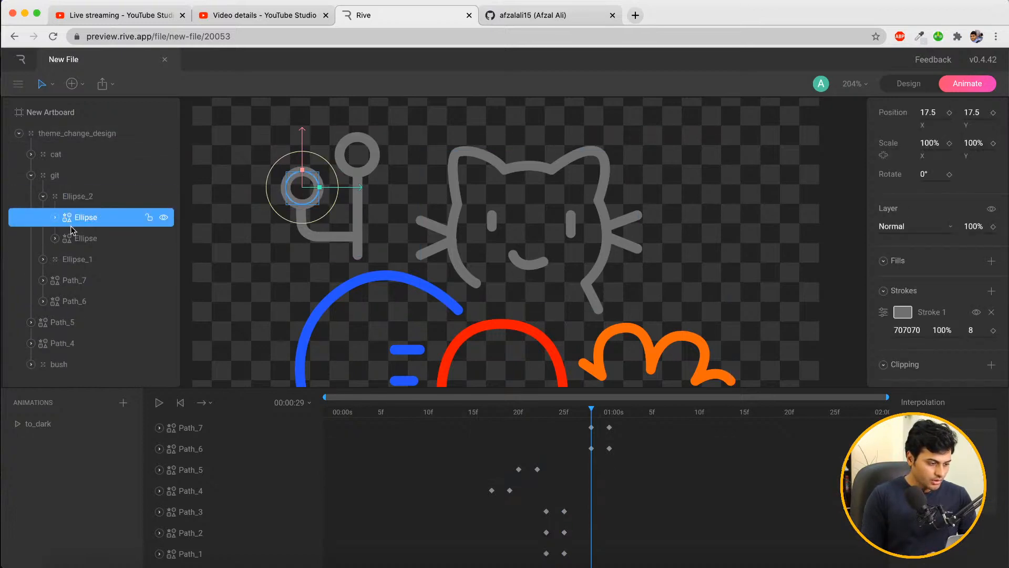
pyautogui.click(79, 240)
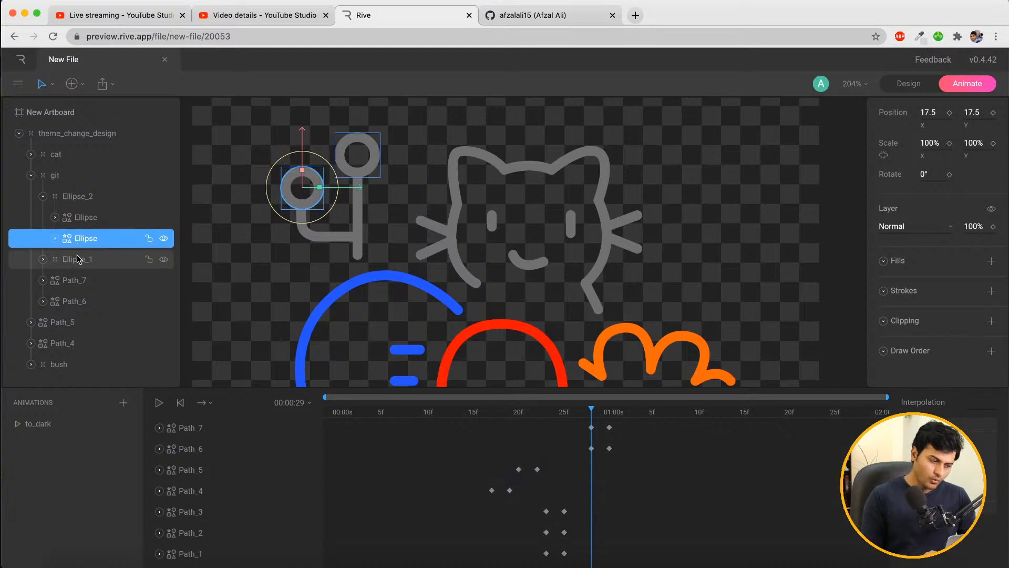
pyautogui.click(55, 217)
pyautogui.click(93, 242)
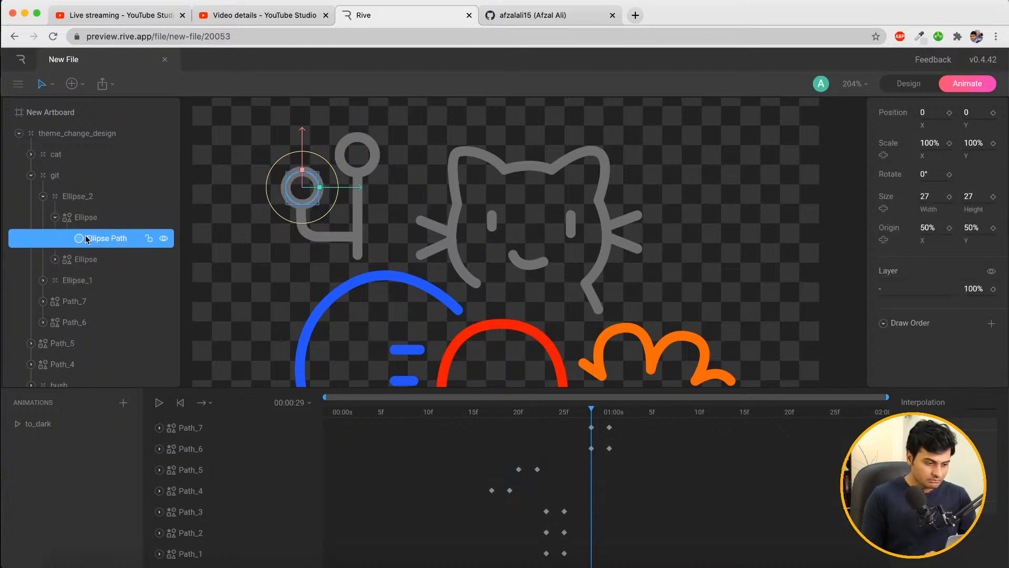
pyautogui.click(54, 217)
pyautogui.click(77, 221)
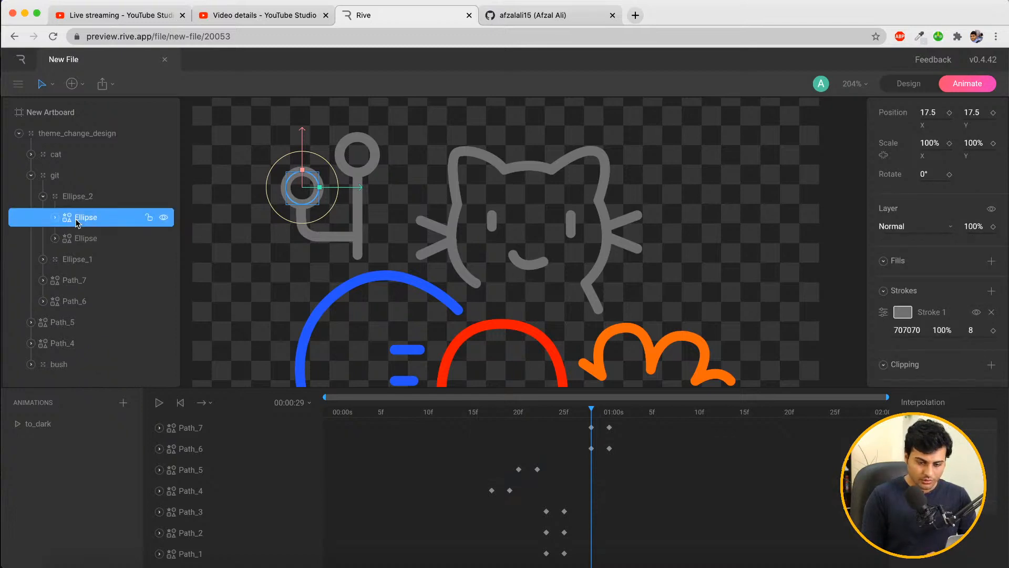
pyautogui.keyDown('shift'); pyautogui.click(79, 241); pyautogui.keyUp('shift')
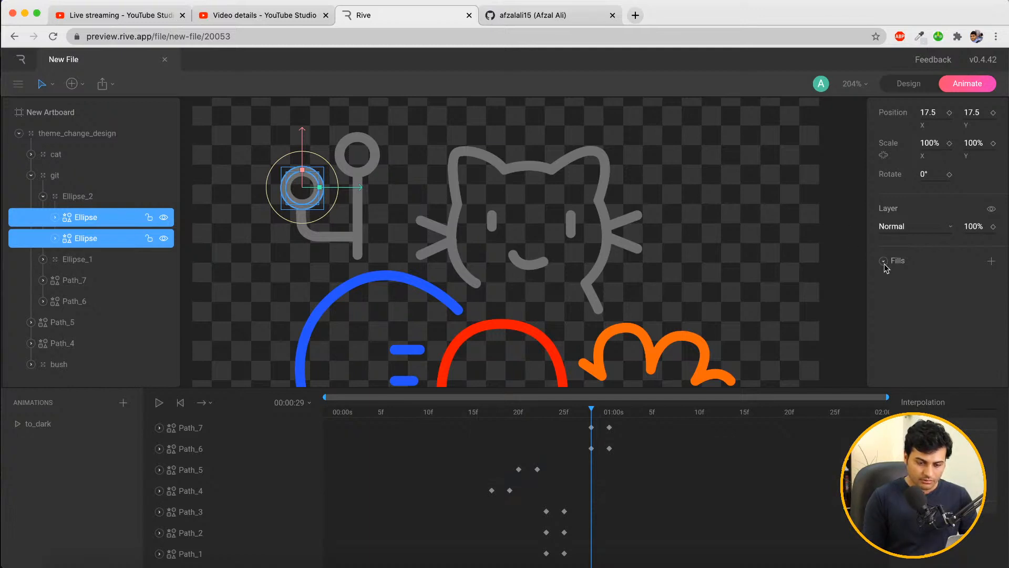
pyautogui.click(74, 280)
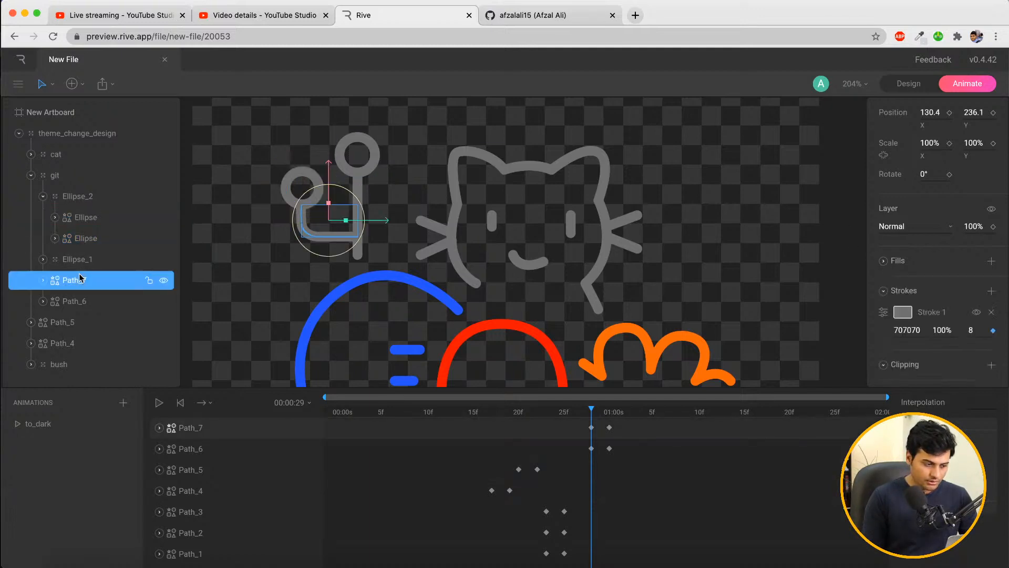
pyautogui.click(88, 218)
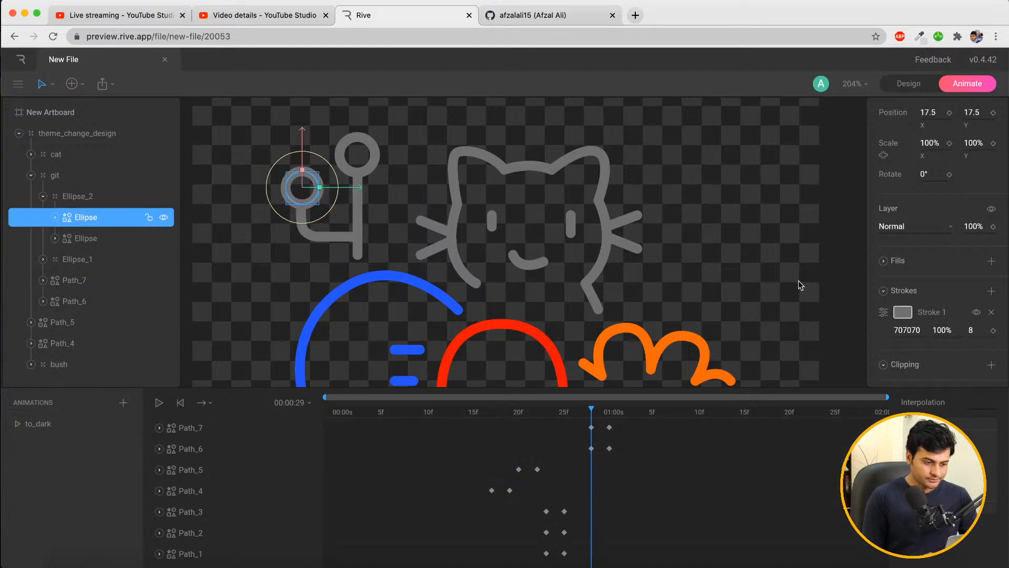
# Try deleting the first Ellipse inside Ellipse_1, and undo the deletion
pyautogui.click(42, 261)
pyautogui.click(74, 281)
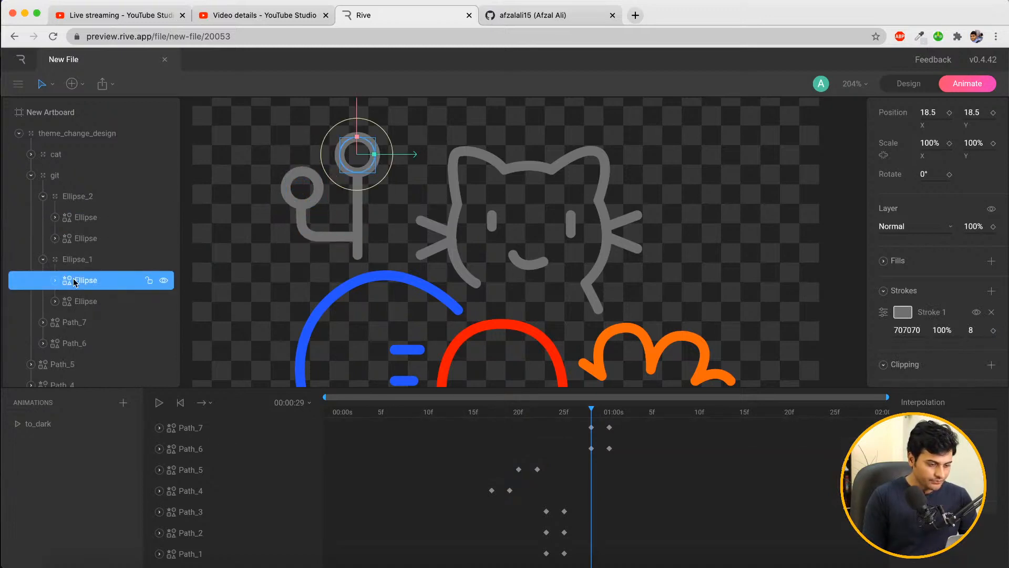
pyautogui.press('Delete')
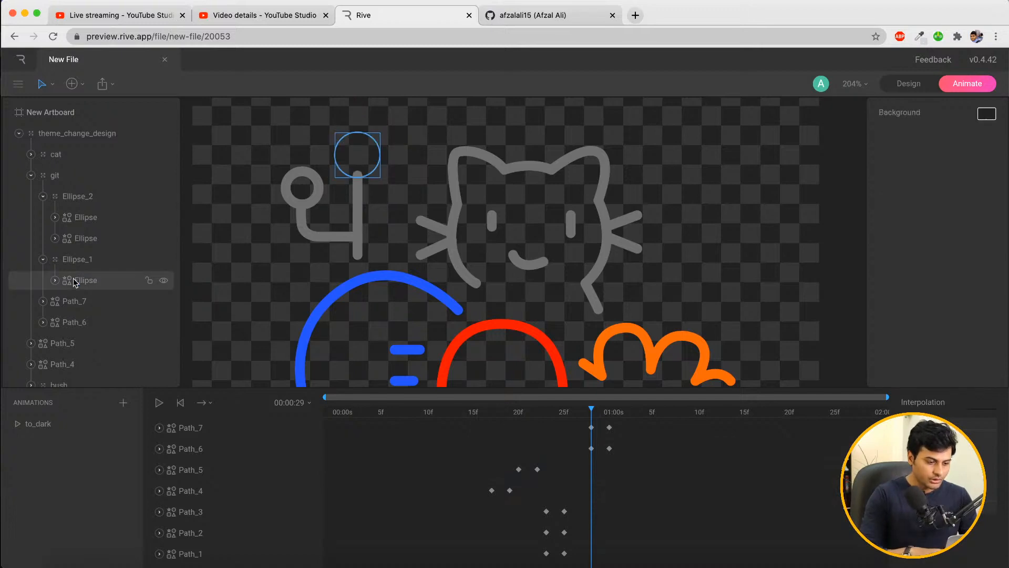
pyautogui.press('super+z')
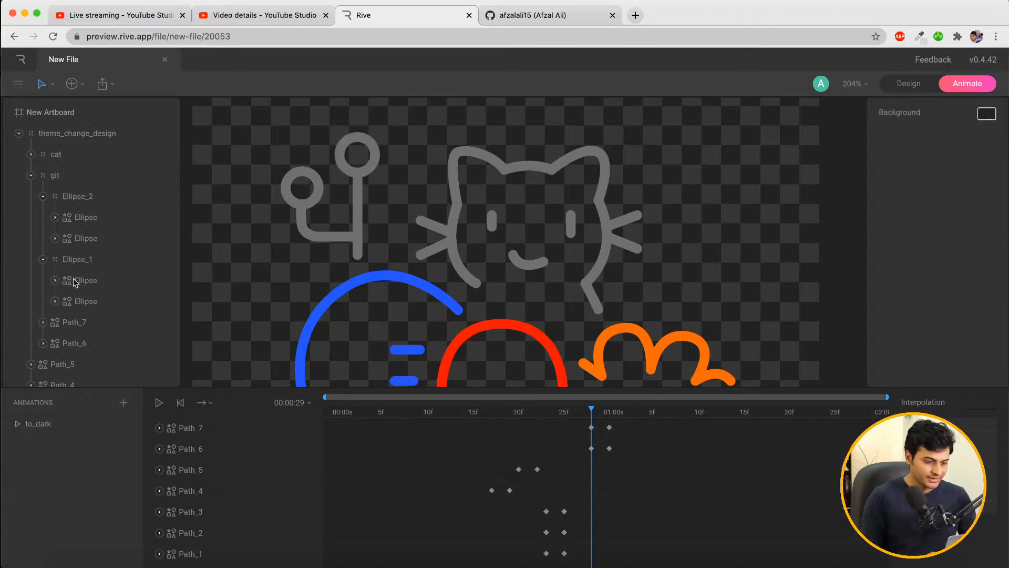
# Add stroke keyframes to the first Ellipse inside Ellipse_2 at 00:00:29 and 00:01:01
pyautogui.click(83, 220)
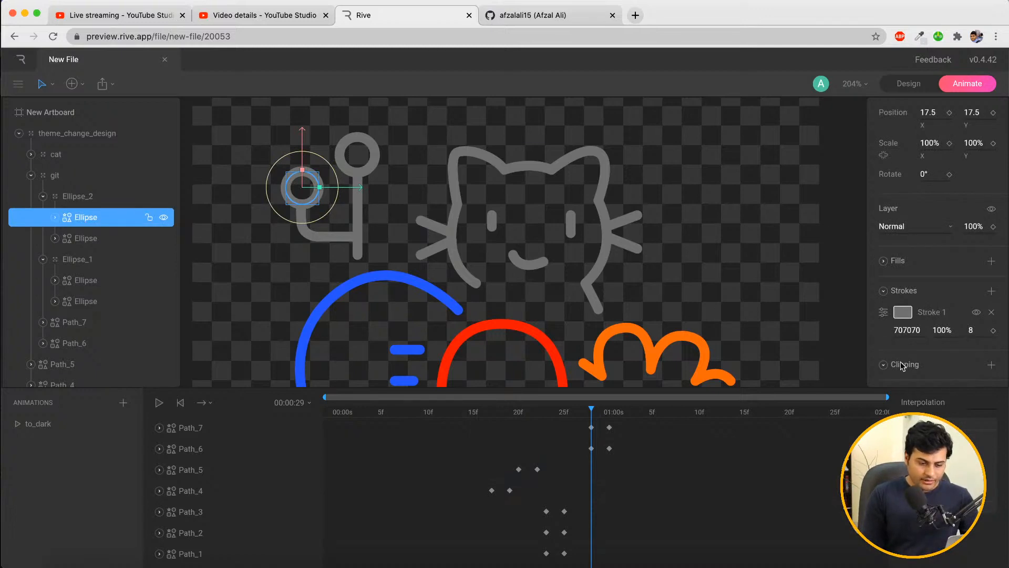
pyautogui.click(992, 330)
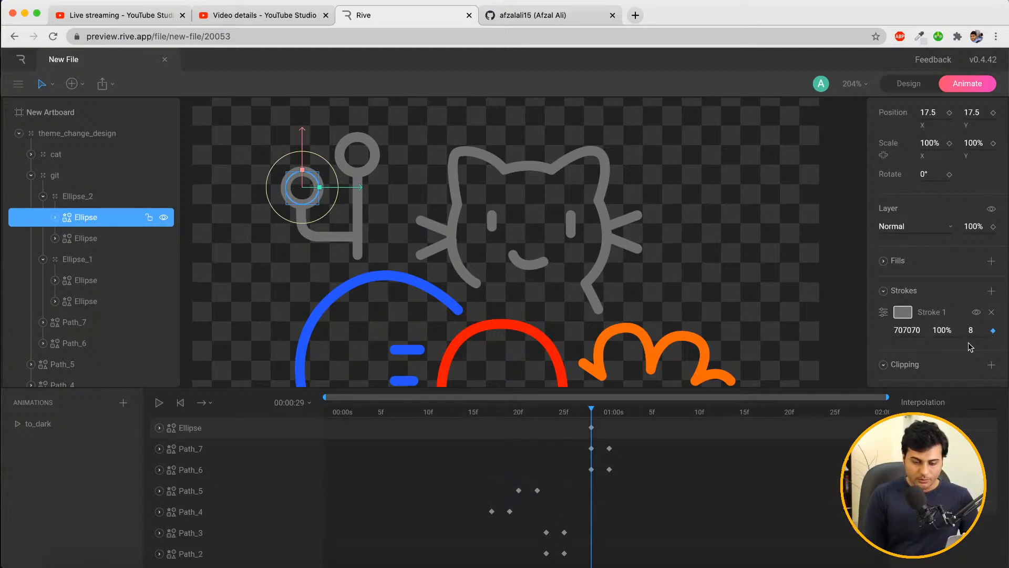
pyautogui.click(607, 413)
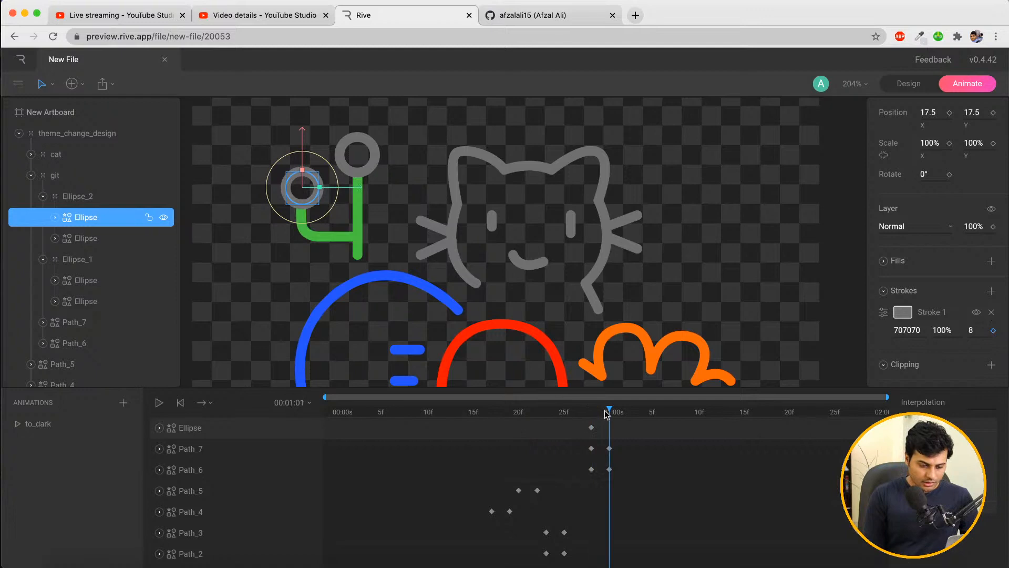
pyautogui.click(993, 330)
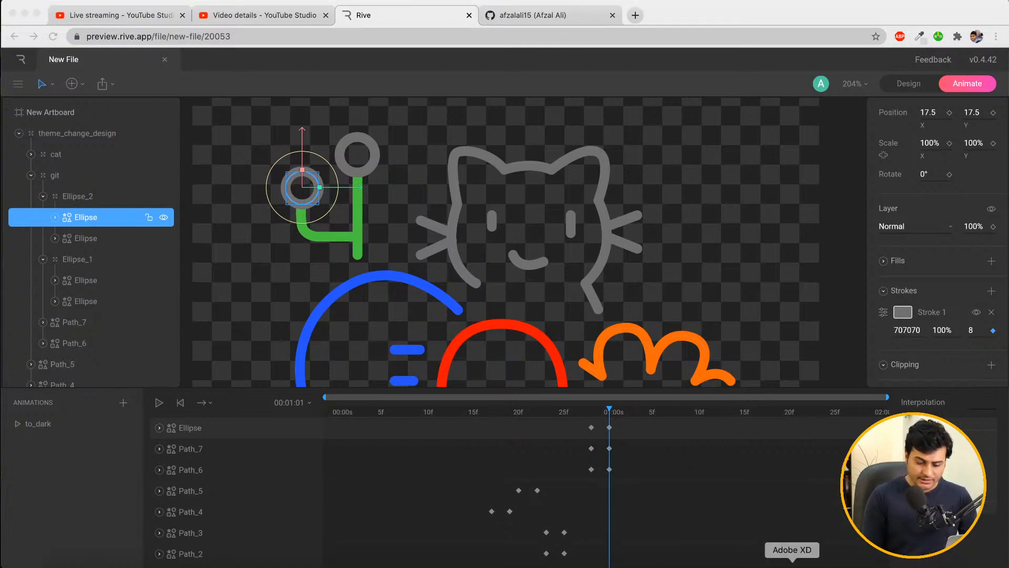
# Switch to Adobe XD, copy the green square's fill hex code 3FB950, and return to Rive
pyautogui.click(777, 566)
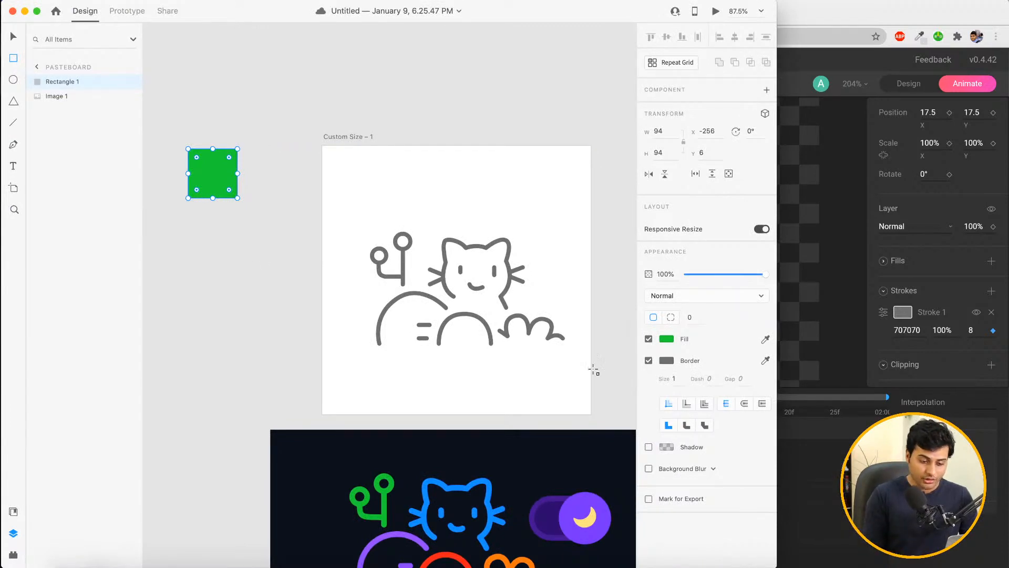
pyautogui.click(665, 340)
pyautogui.click(577, 387)
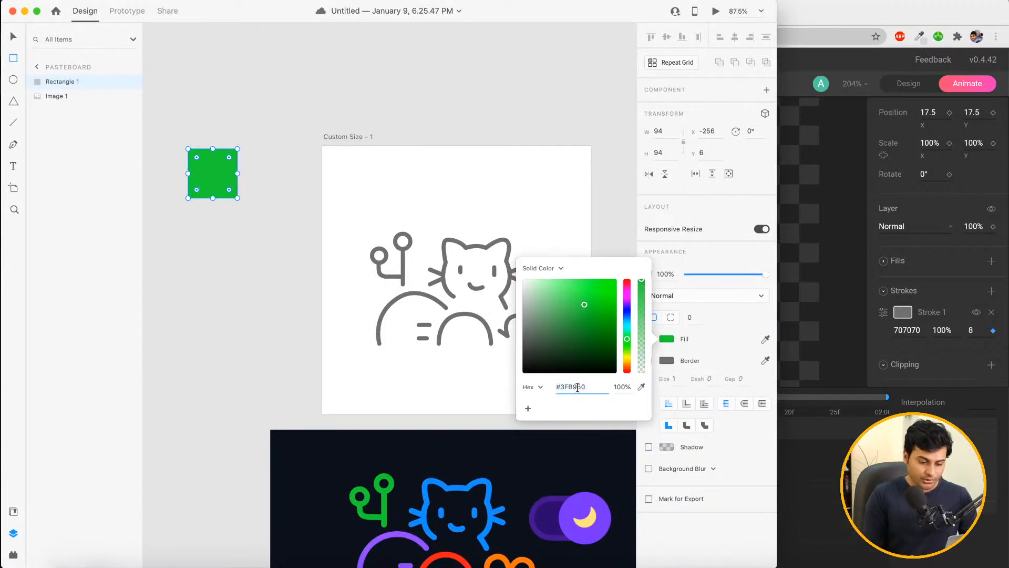
pyautogui.moveTo(561, 387); pyautogui.dragTo(596, 386)
pyautogui.hotkey('ctrl', 'c')
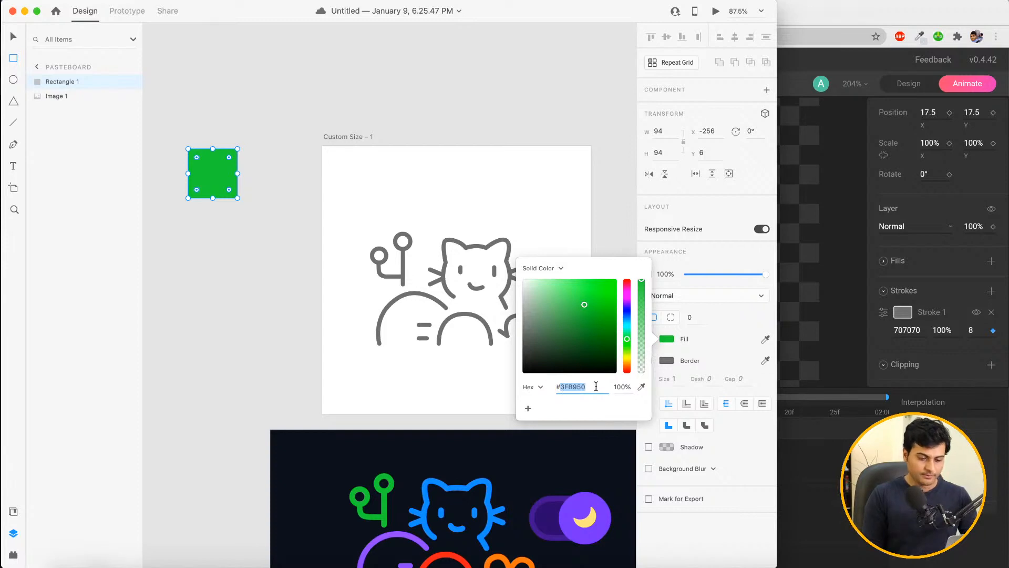
pyautogui.press('super+Tab')
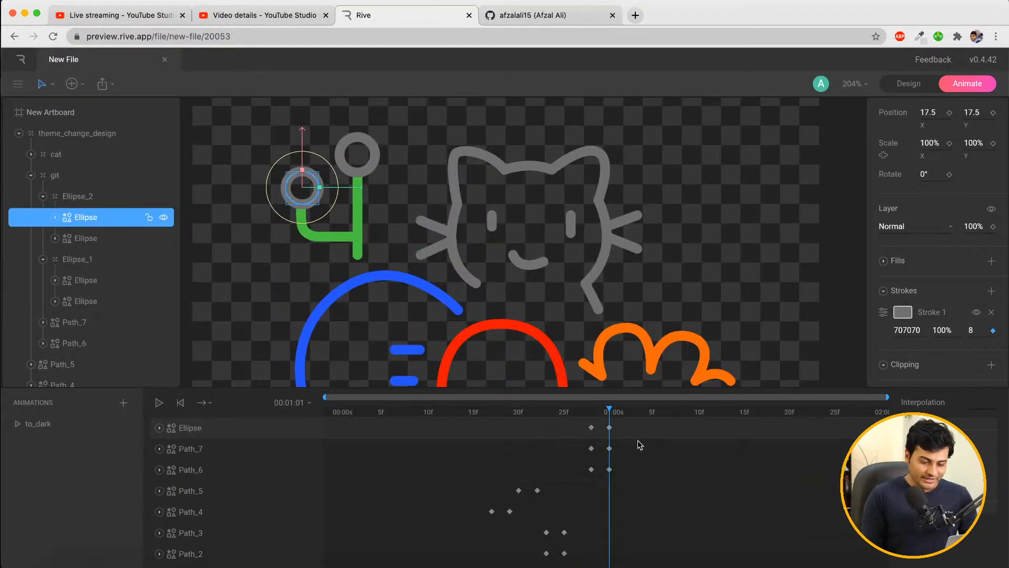
# Set the stroke colour of the first Ellipse inside Ellipse_2 to 3FB950 at 00:01:01, and deselect it
pyautogui.click(84, 240)
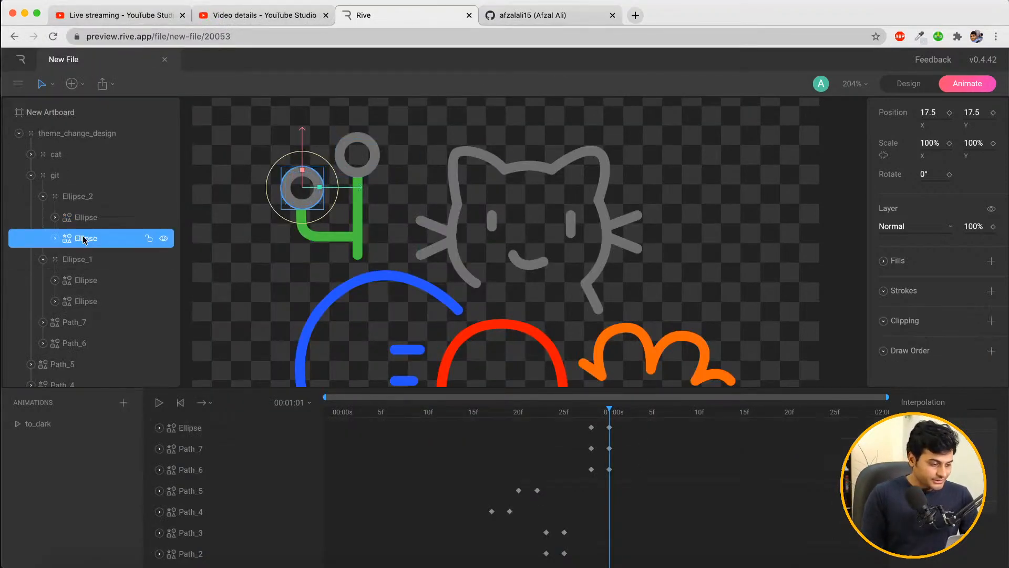
pyautogui.click(85, 218)
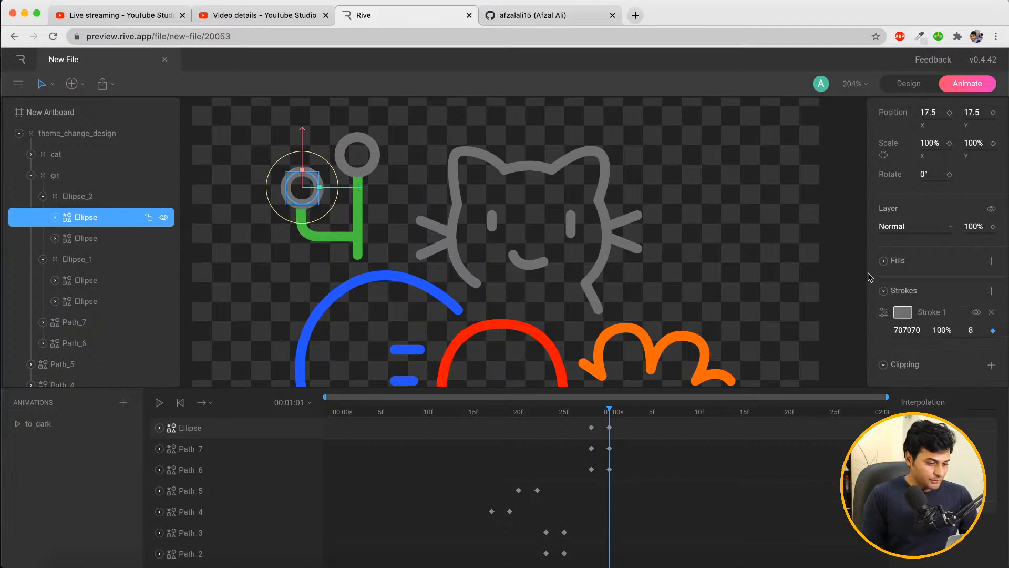
pyautogui.click(912, 330)
pyautogui.click(912, 331)
pyautogui.doubleClick(912, 333)
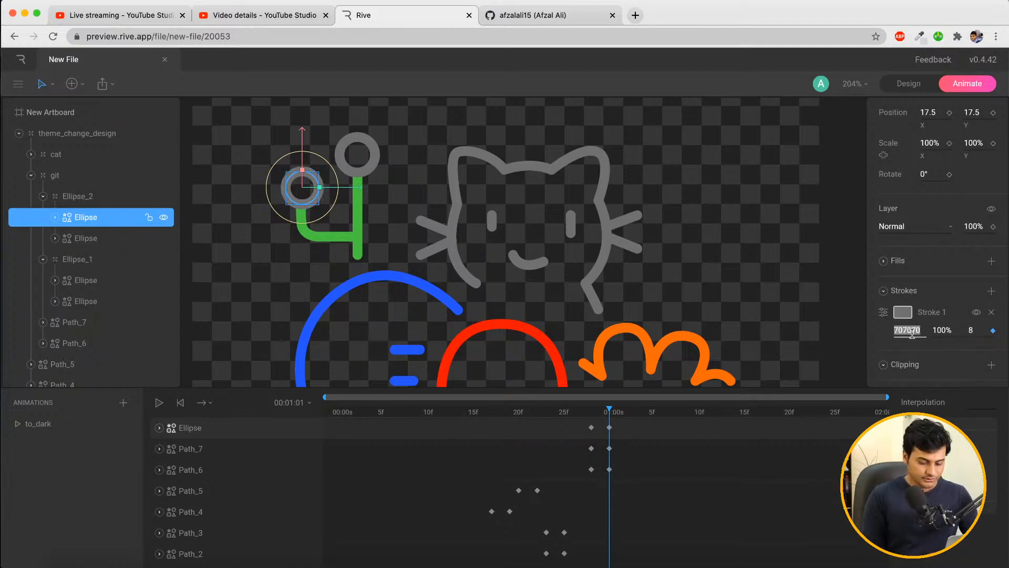
pyautogui.write('3FB950')
pyautogui.click(709, 447)
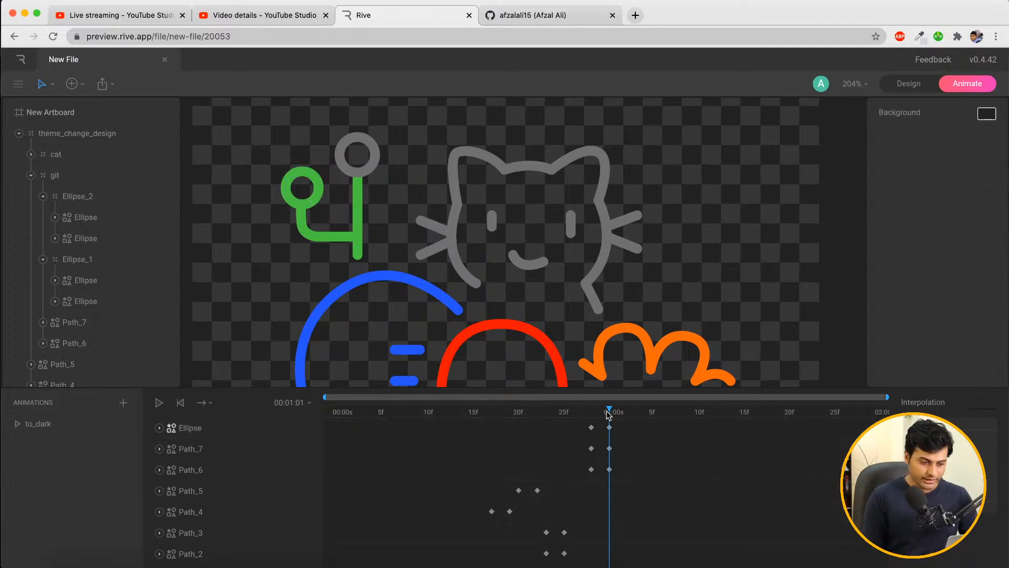
# Add stroke keyframes to the first Ellipse inside Ellipse_1 at 00:01:01 and 00:00:29
pyautogui.click(83, 282)
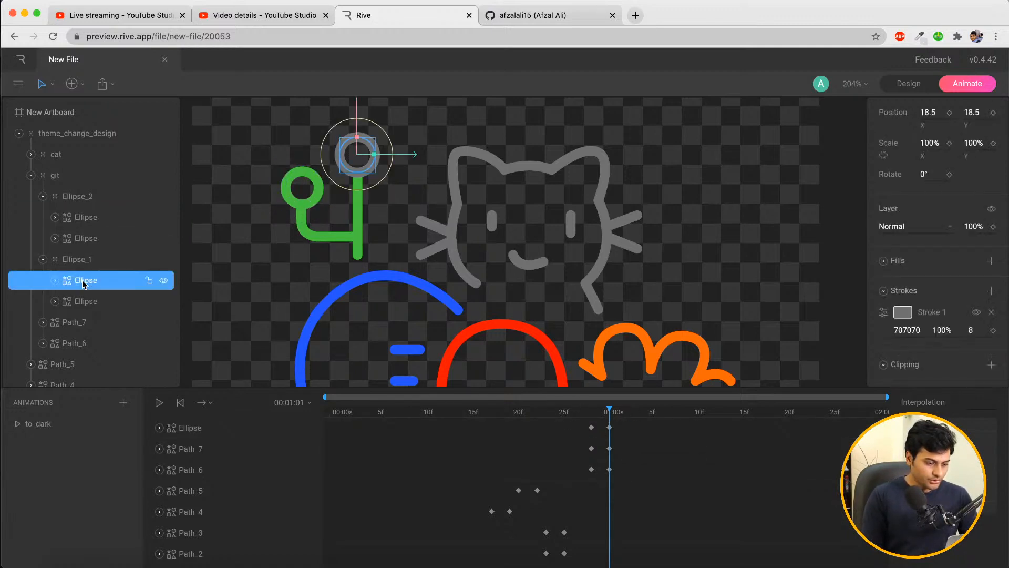
pyautogui.click(993, 330)
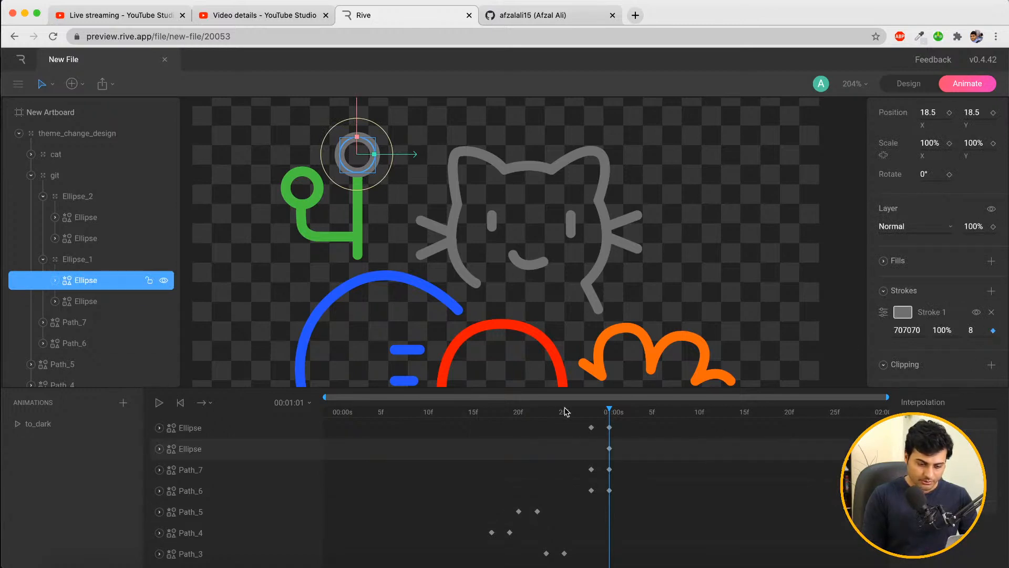
pyautogui.moveTo(601, 415); pyautogui.dragTo(592, 415)
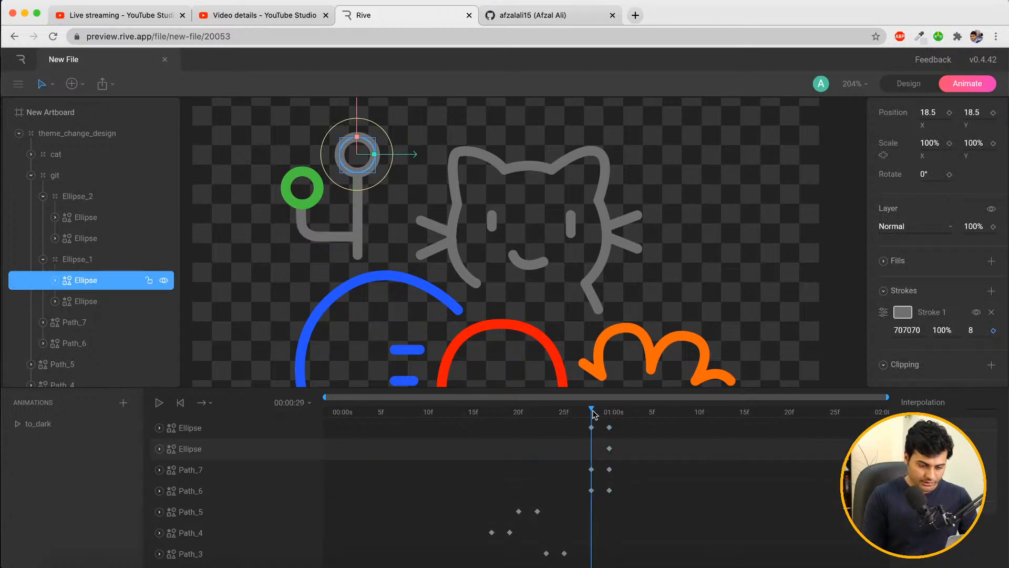
pyautogui.click(993, 330)
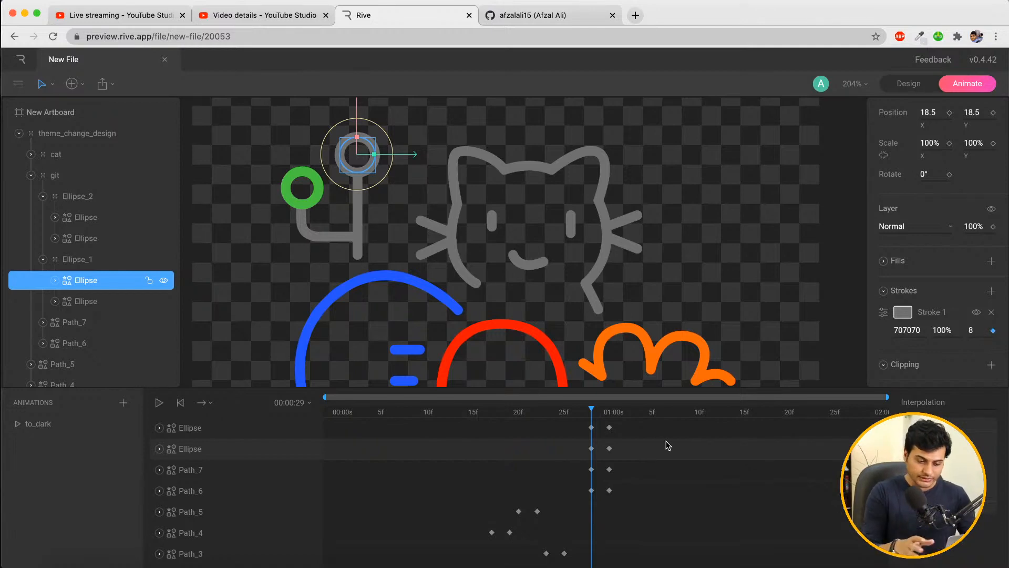
# Set the stroke colour of the first Ellipse inside Ellipse_1 to 3FB950 at 00:01:01, and deselect it
pyautogui.click(609, 448)
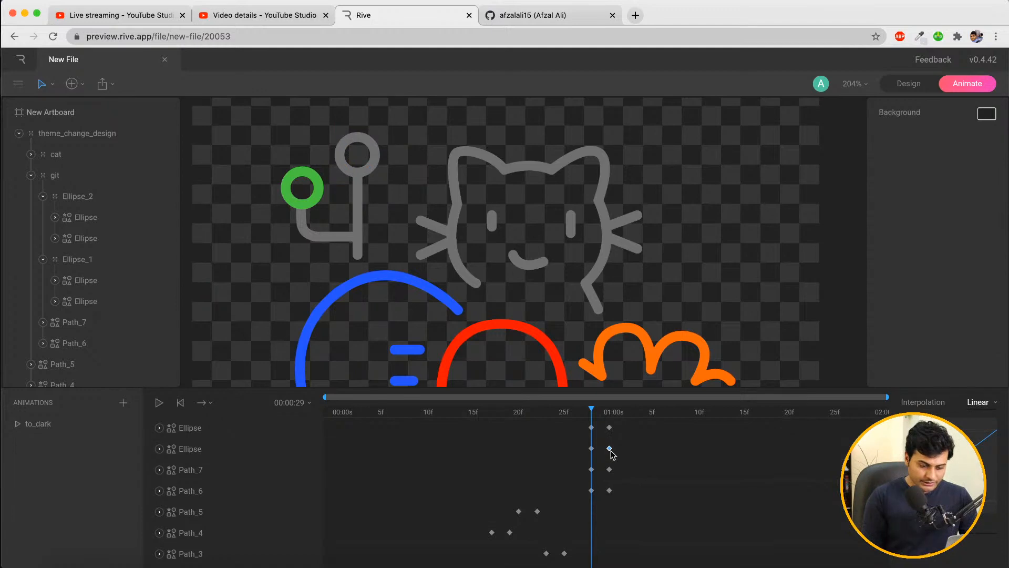
pyautogui.doubleClick(610, 449)
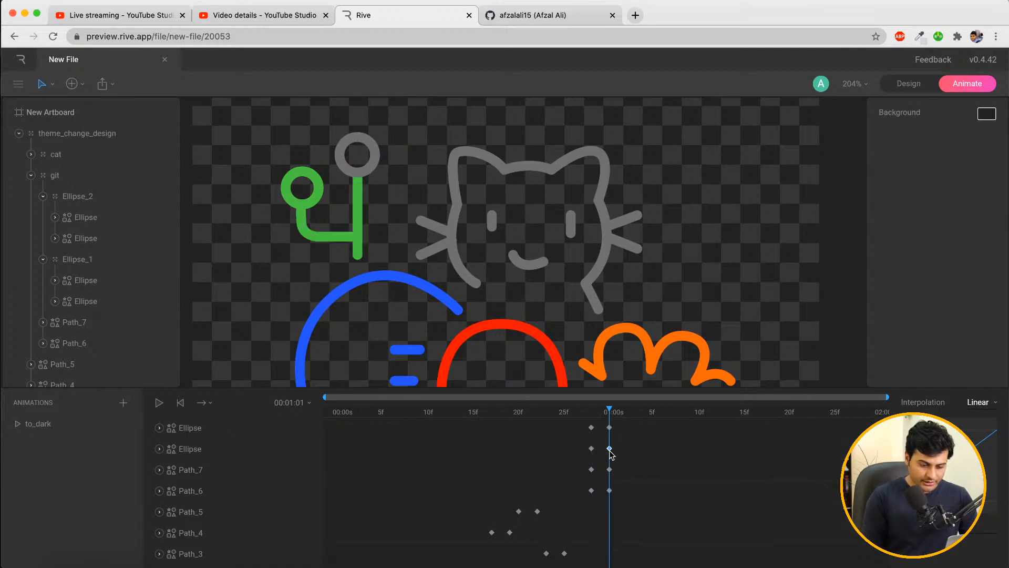
pyautogui.click(370, 168)
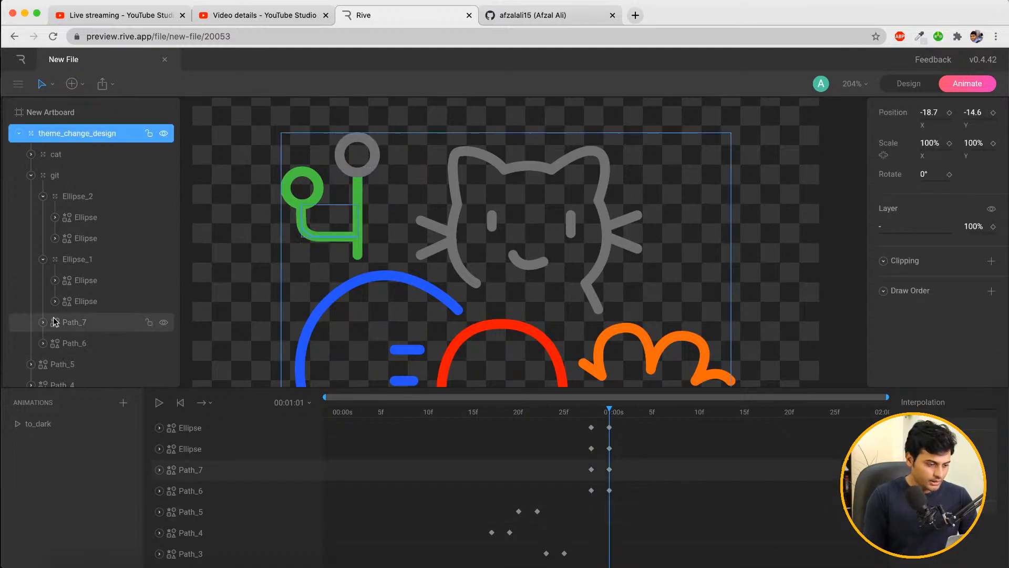
pyautogui.click(78, 280)
pyautogui.click(908, 330)
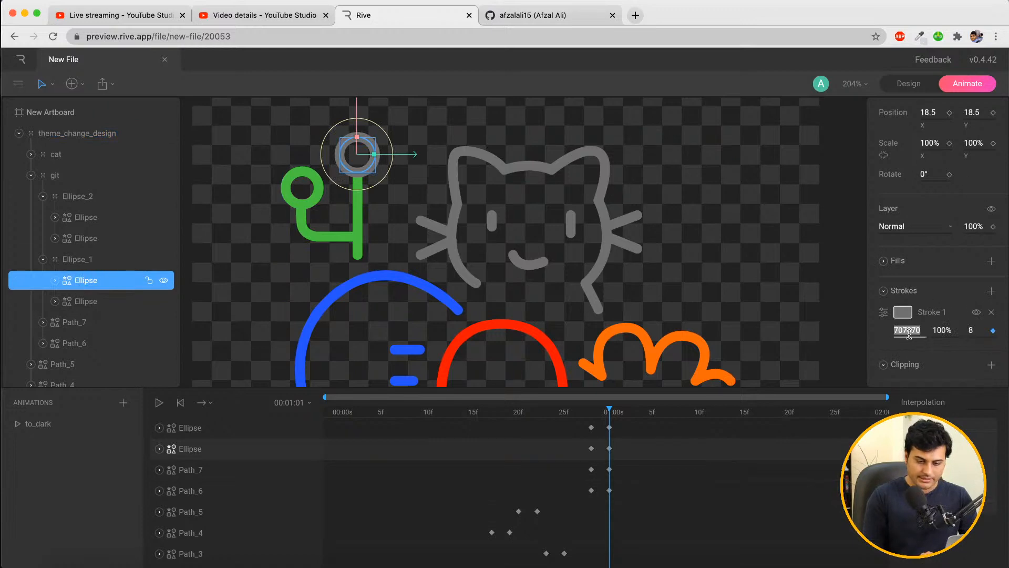
pyautogui.click(908, 331)
pyautogui.doubleClick(908, 333)
pyautogui.hotkey('ctrl', 'v')
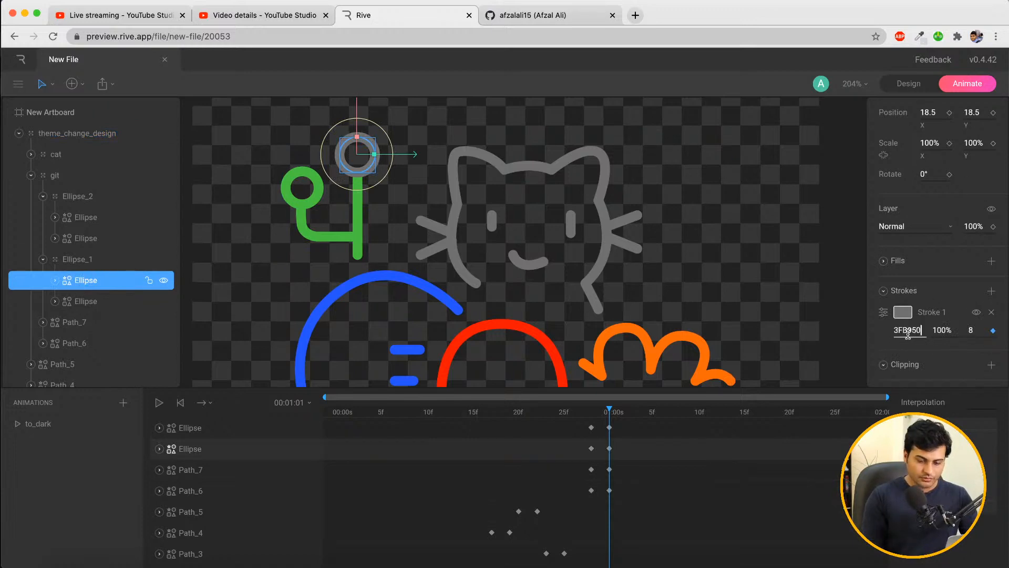
pyautogui.click(749, 451)
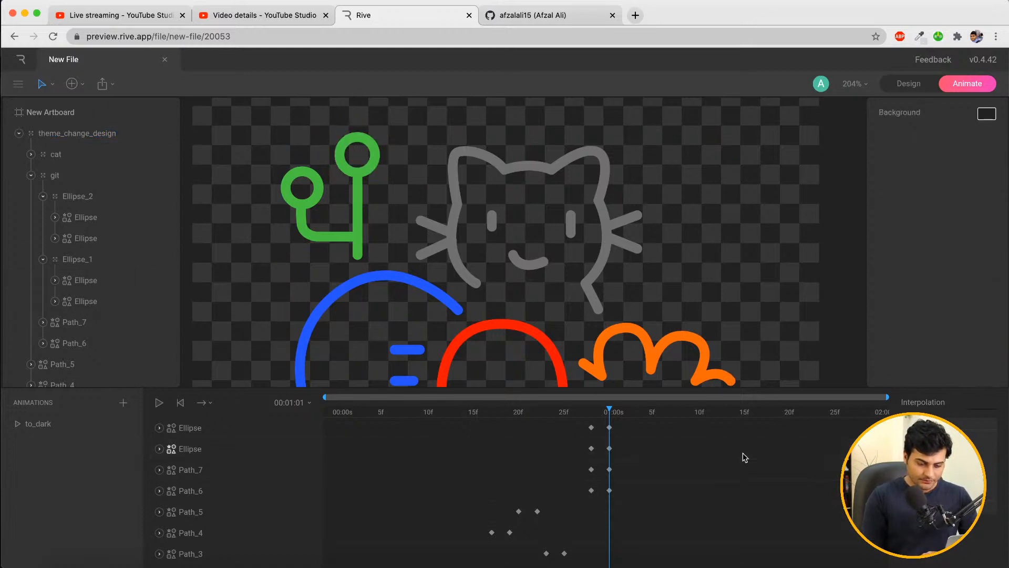
# Set the stroke colour of the first Ellipse inside Ellipse_1 to 707070 at 00:00:29
pyautogui.click(598, 415)
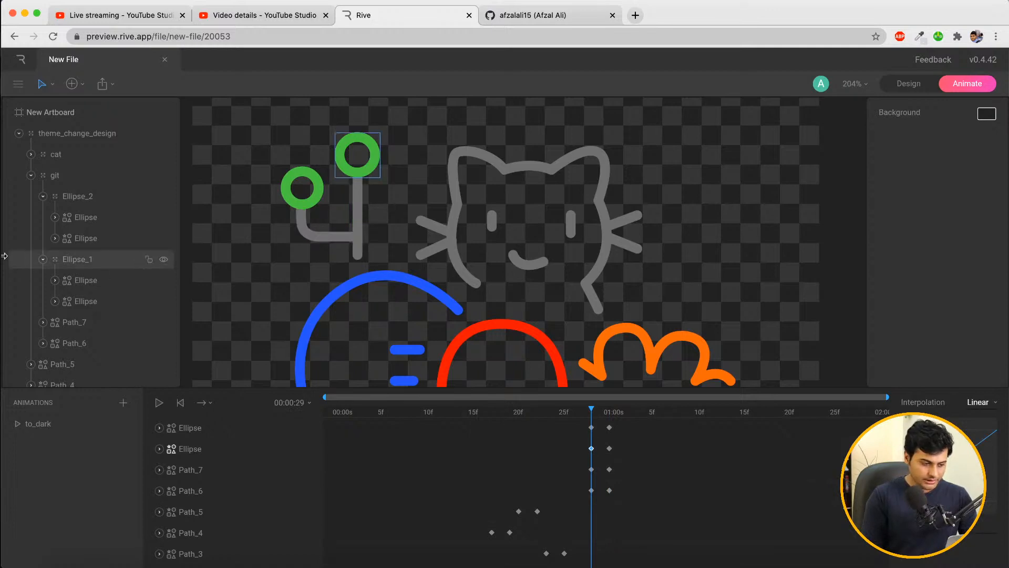
pyautogui.click(94, 281)
pyautogui.doubleClick(905, 328)
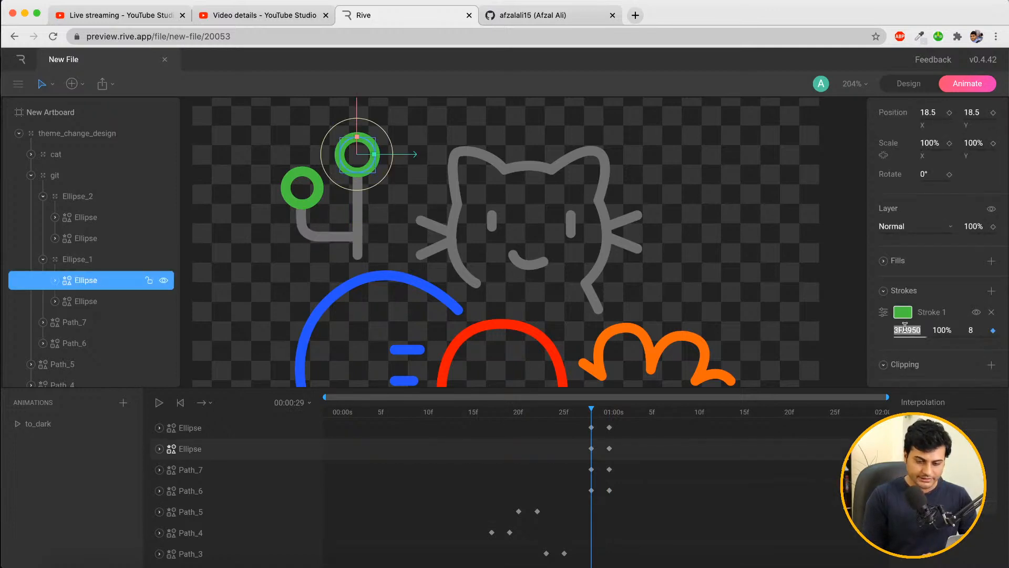
pyautogui.write('707')
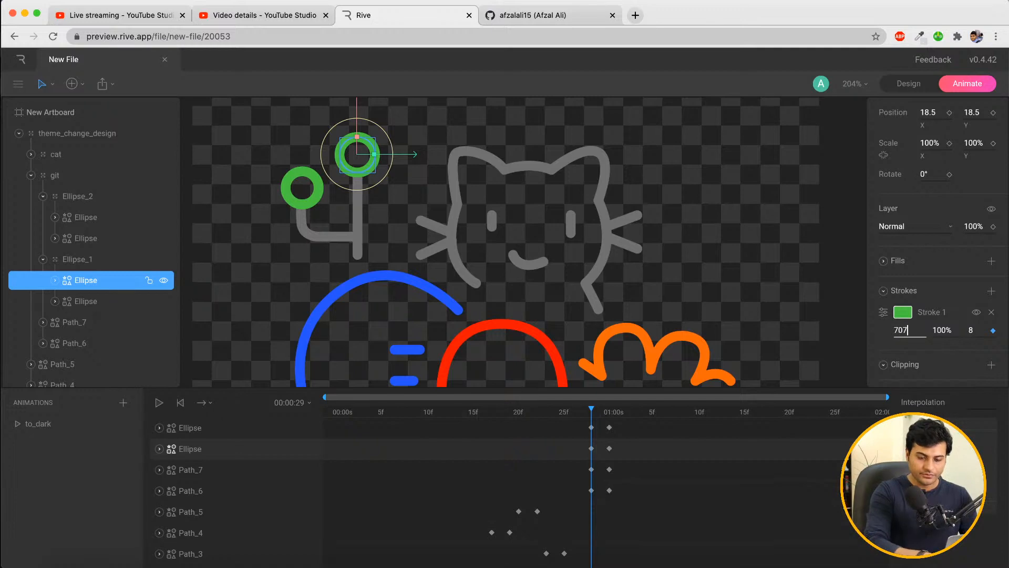
pyautogui.write('070')
pyautogui.press('Return')
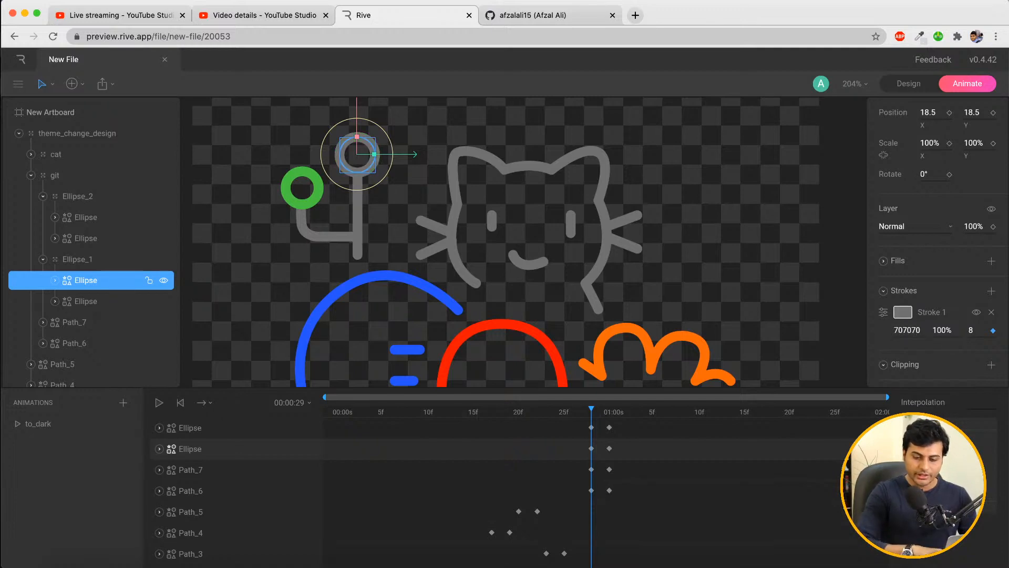
# Set the stroke colour of the first Ellipse inside Ellipse_2 to 707070 at 00:00:29
pyautogui.moveTo(588, 414)
pyautogui.mouseDown()
pyautogui.moveTo(615, 413)
pyautogui.moveTo(546, 415)
pyautogui.moveTo(593, 421)
pyautogui.mouseUp()
pyautogui.click(592, 427)
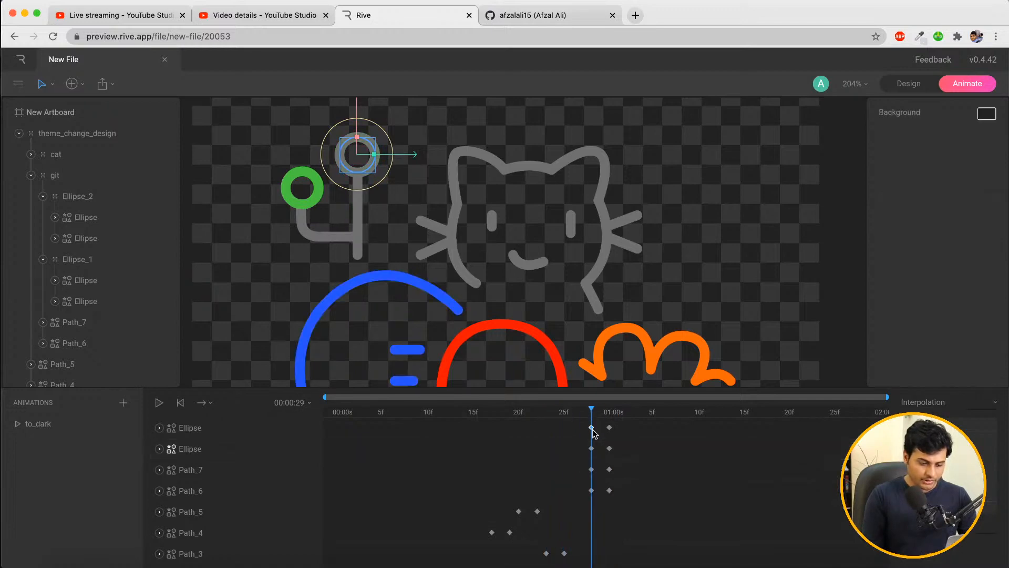
pyautogui.click(120, 217)
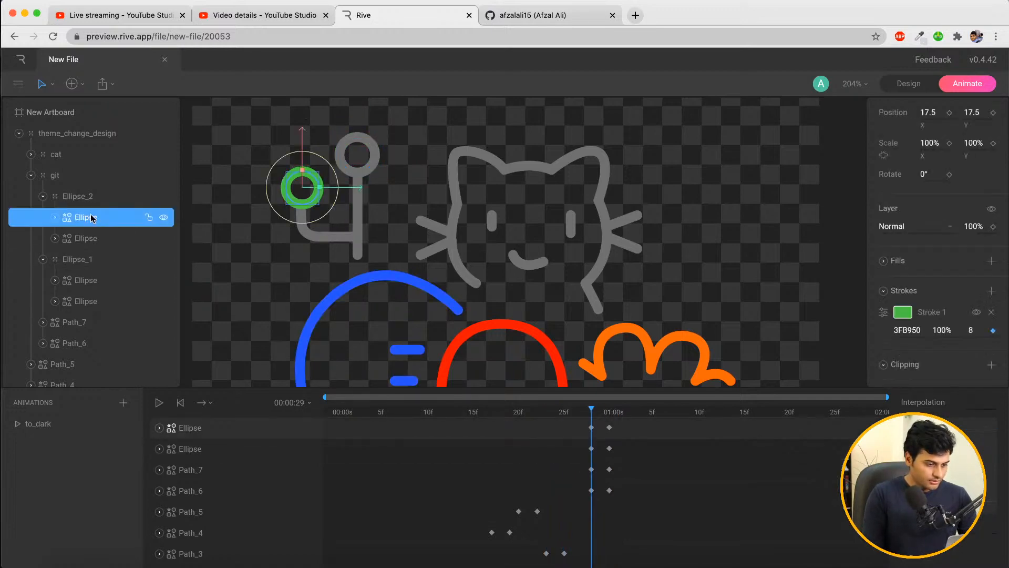
pyautogui.click(908, 329)
pyautogui.write('70770')
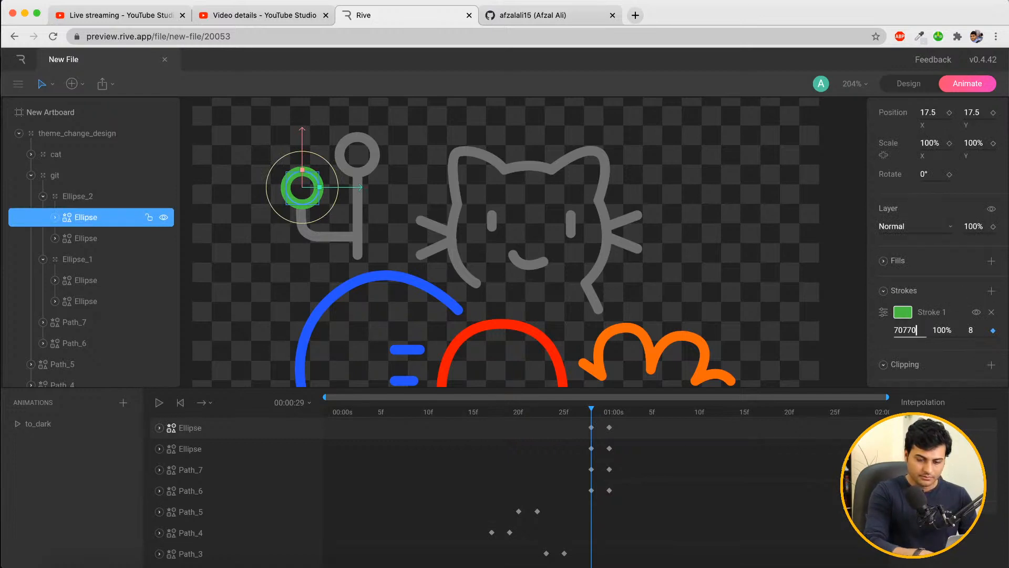
pyautogui.press('BackSpace')
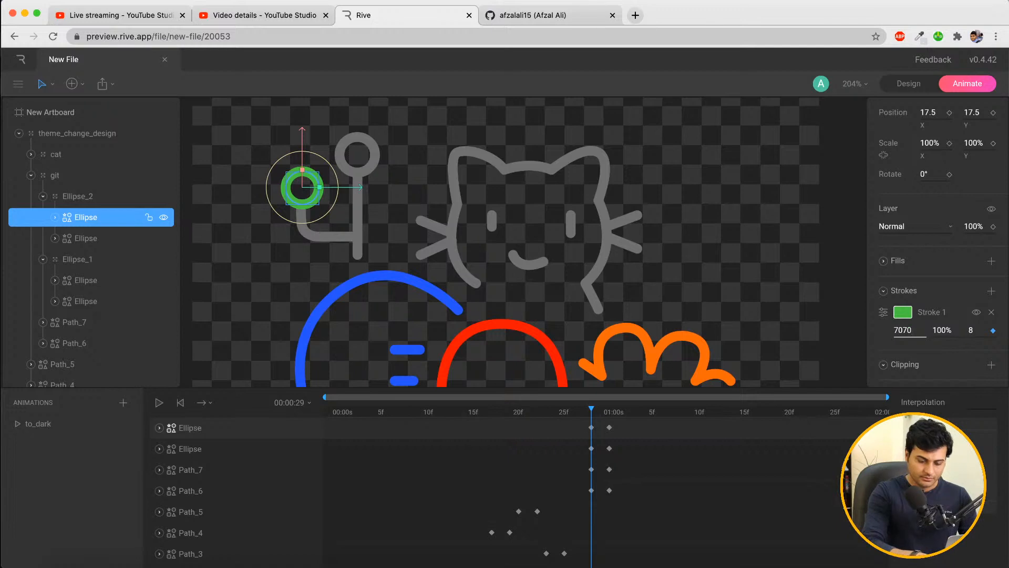
pyautogui.write('70')
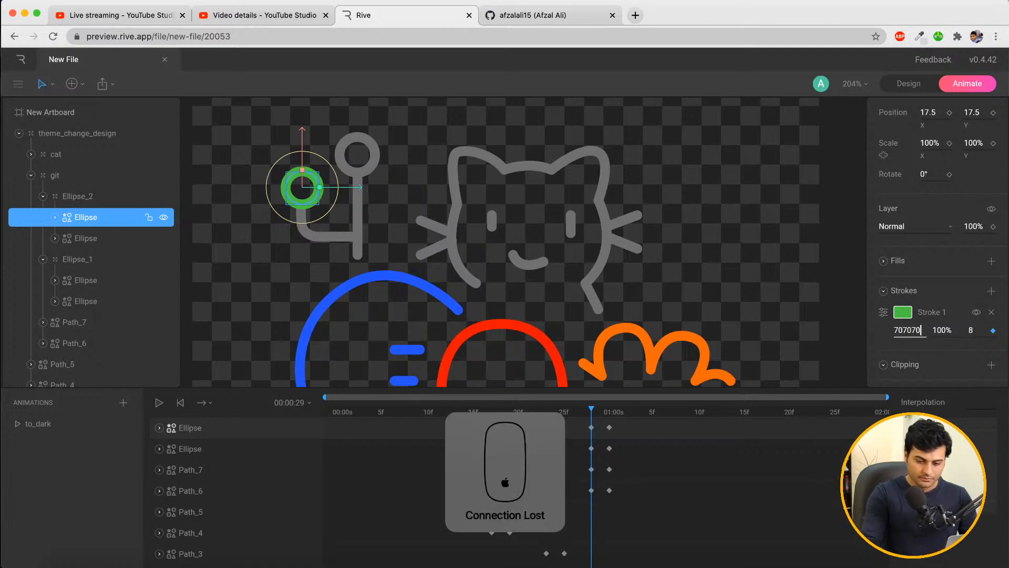
pyautogui.press('Return')
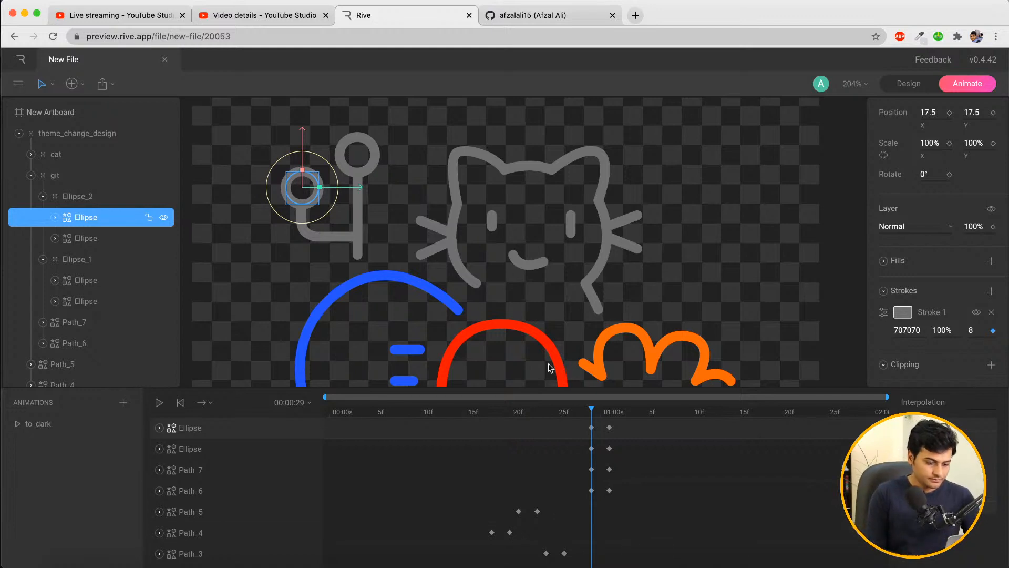
# Select both keyframes of the two Ellipses, Path_7 and Path_6, and set their interpolation to Hold
pyautogui.moveTo(578, 414)
pyautogui.mouseDown()
pyautogui.moveTo(629, 412)
pyautogui.moveTo(582, 412)
pyautogui.moveTo(614, 412)
pyautogui.moveTo(585, 445)
pyautogui.moveTo(580, 499)
pyautogui.mouseUp()
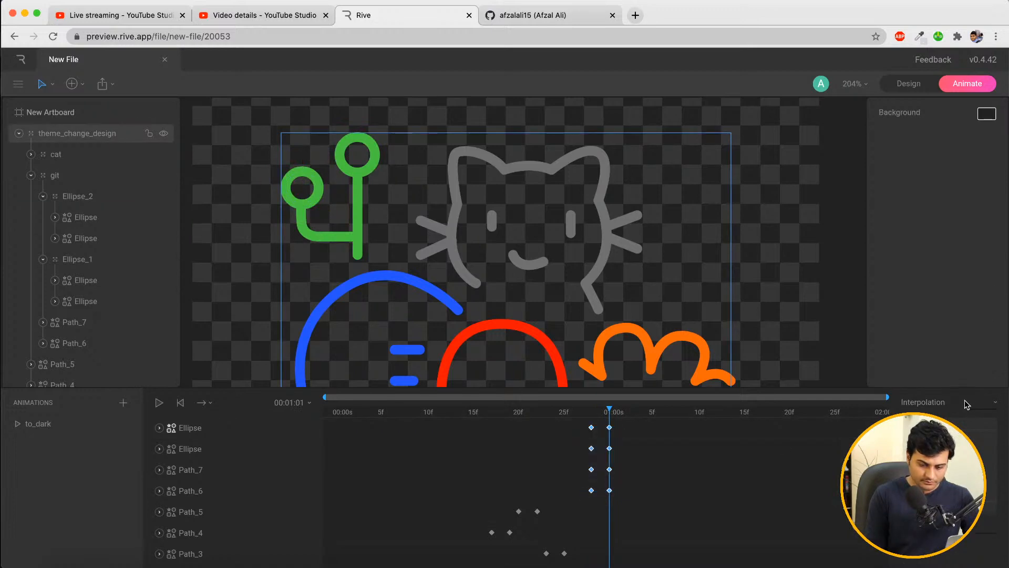
pyautogui.click(987, 403)
pyautogui.click(979, 403)
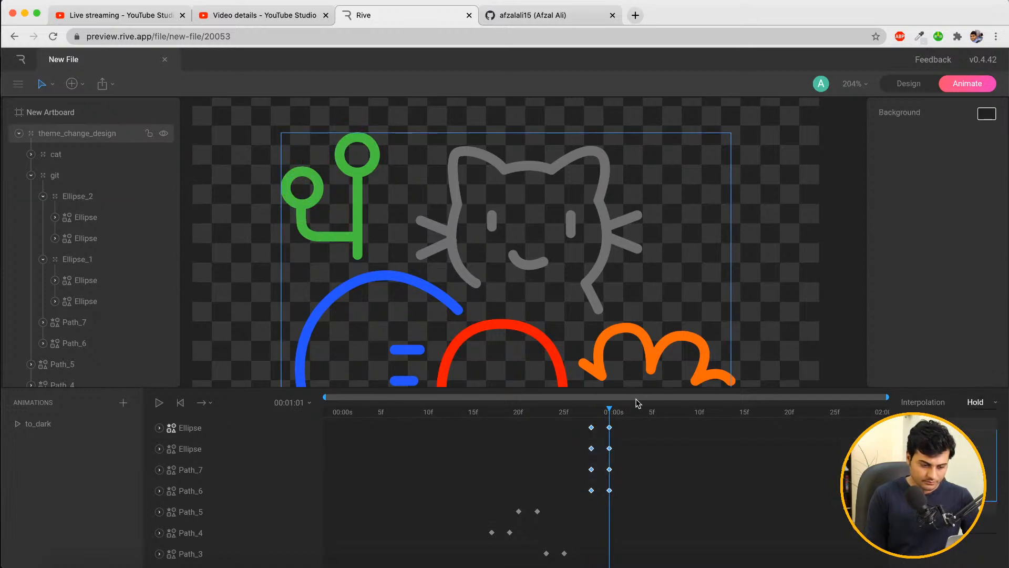
# Play back and scrub through the animation to check the git icon's colour switch
pyautogui.click(580, 412)
pyautogui.press('space')
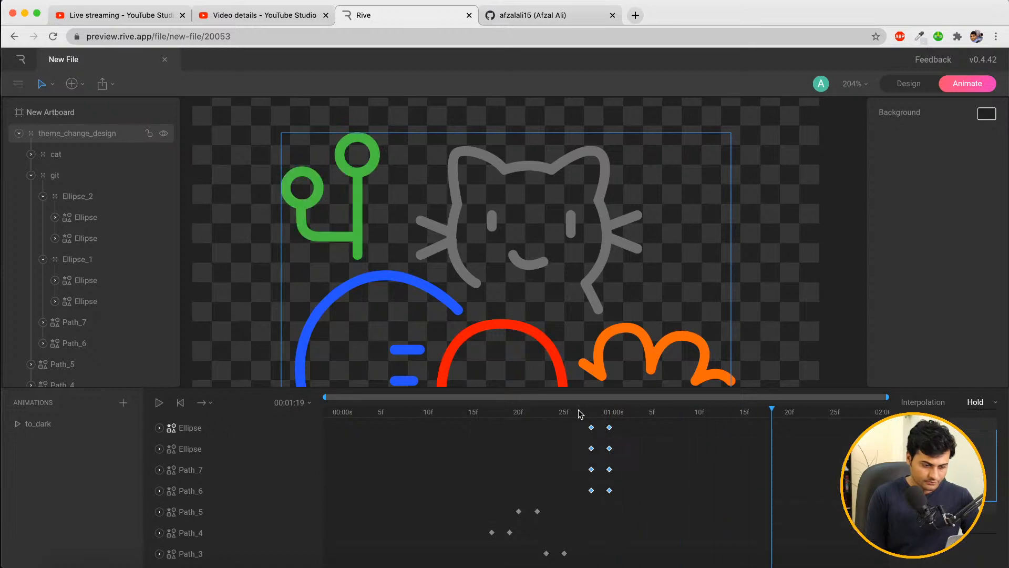
pyautogui.click(451, 412)
pyautogui.press('space')
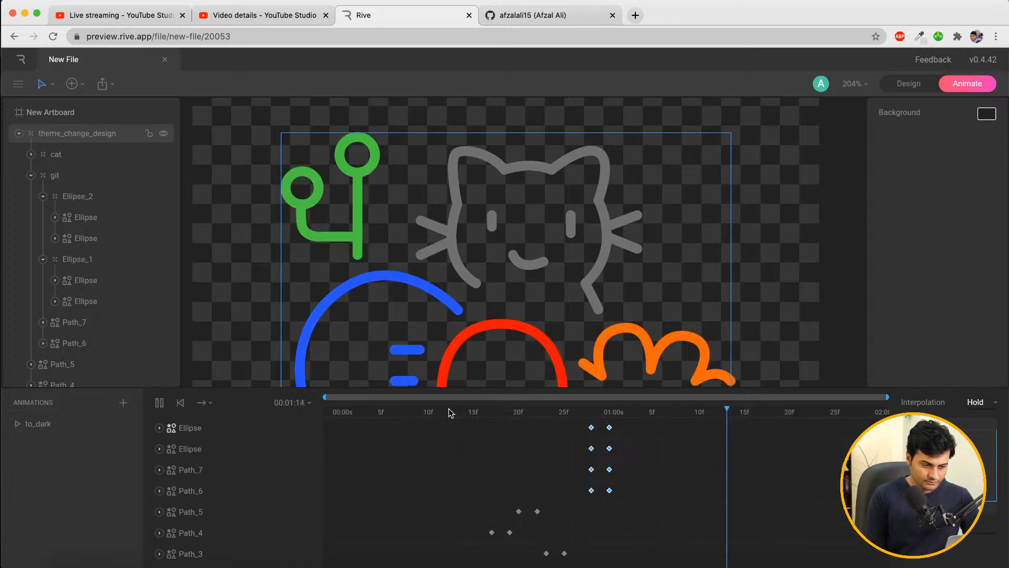
pyautogui.moveTo(451, 412); pyautogui.dragTo(647, 417)
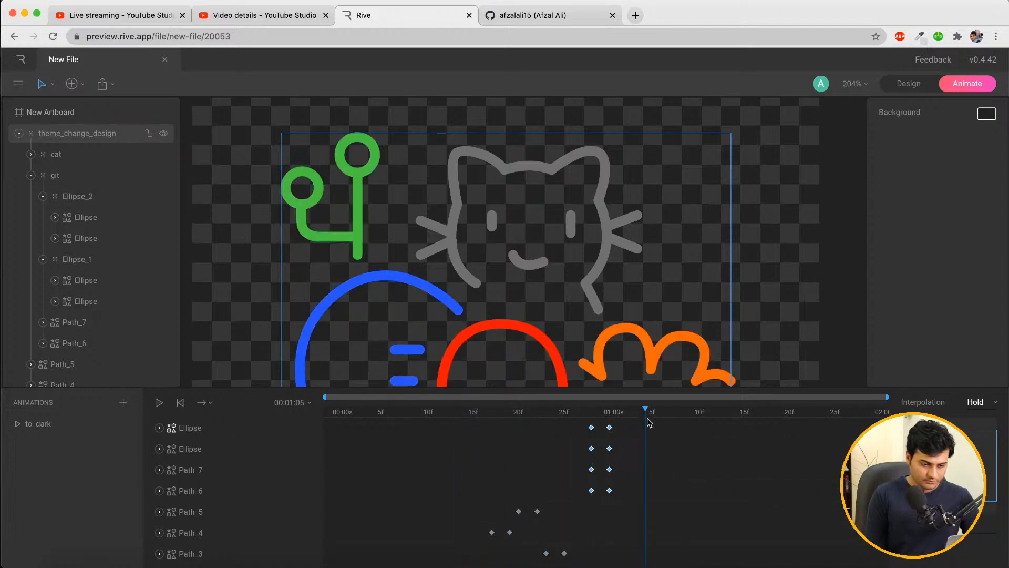
# Collapse the git group, check the reference illustration's colours on the GitHub profile page, and return to Rive
pyautogui.doubleClick(604, 169)
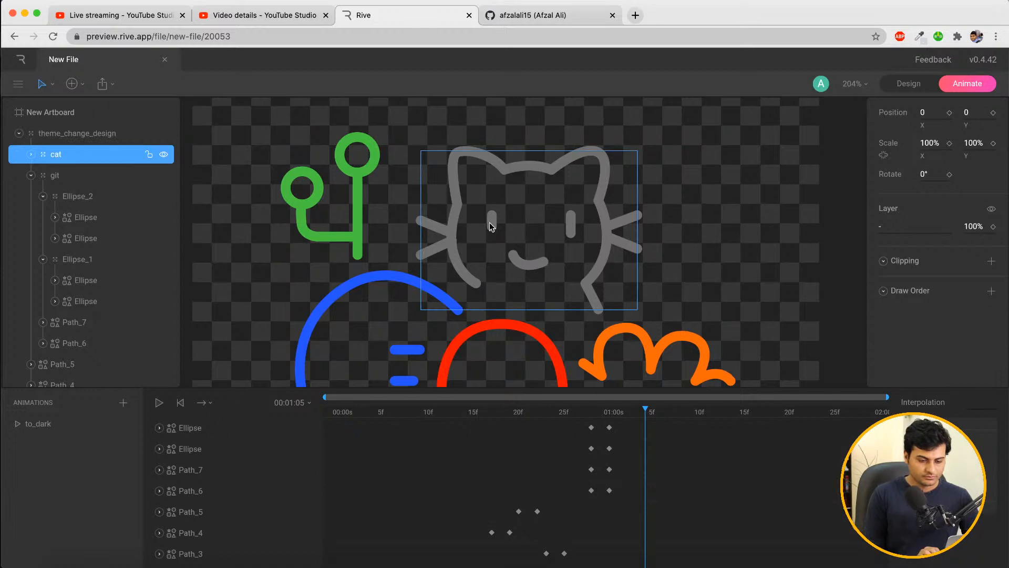
pyautogui.click(31, 175)
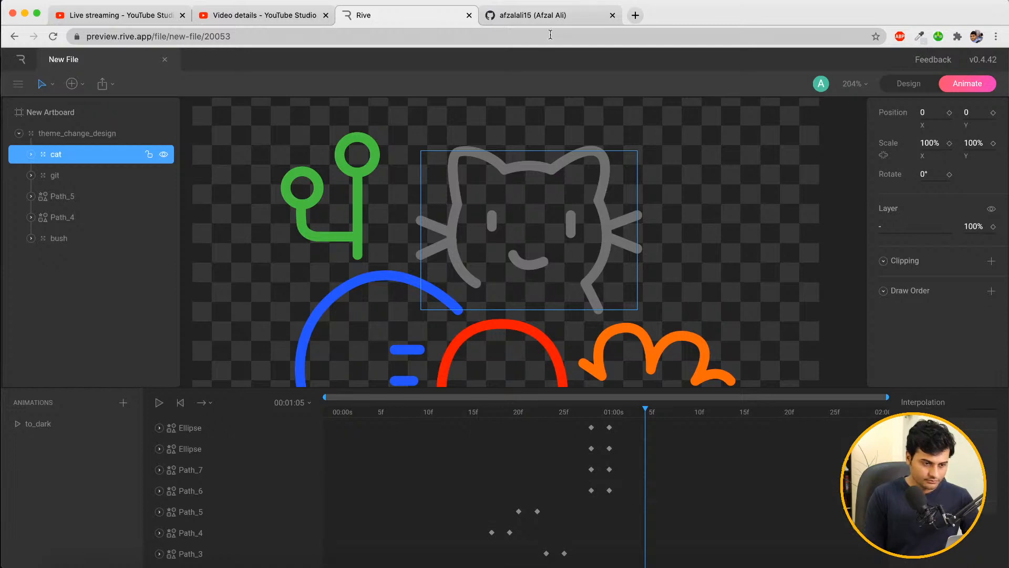
pyautogui.click(560, 14)
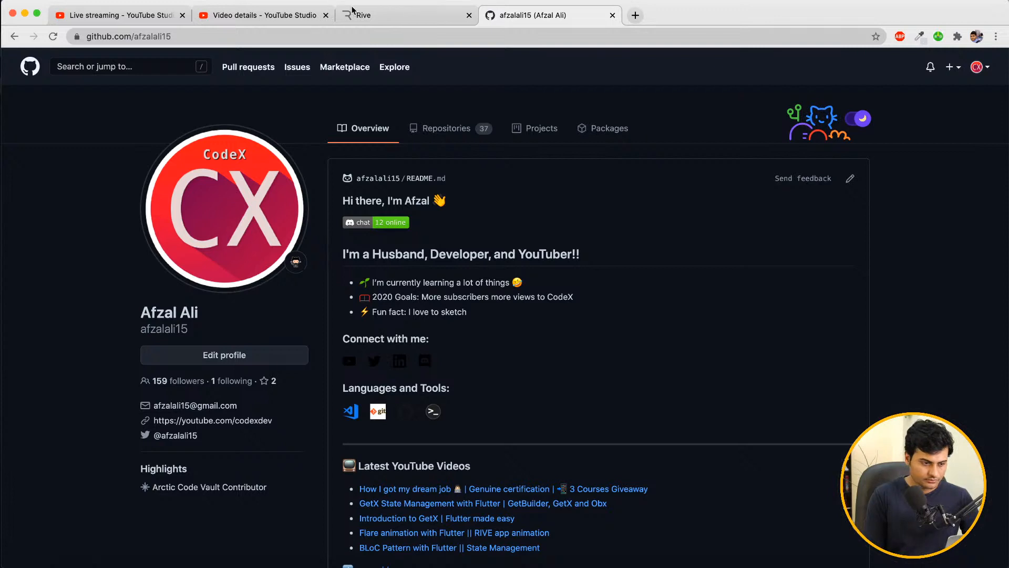
pyautogui.click(366, 15)
pyautogui.click(360, 290)
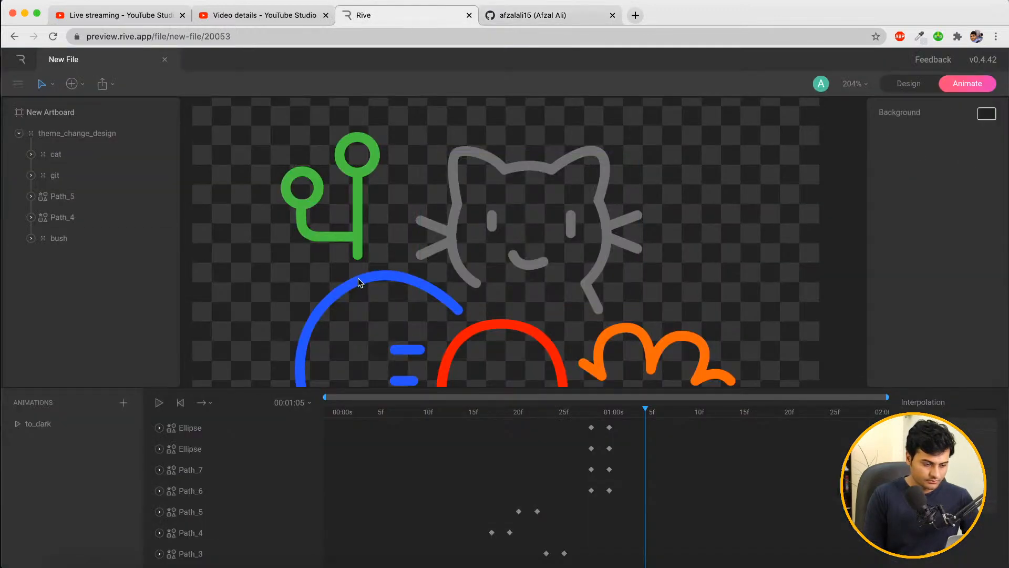
# At 00:00:26, shift the stroke colour of Path_1, Path_2 and Path_3 in the bush group to purple A033DC
pyautogui.click(537, 412)
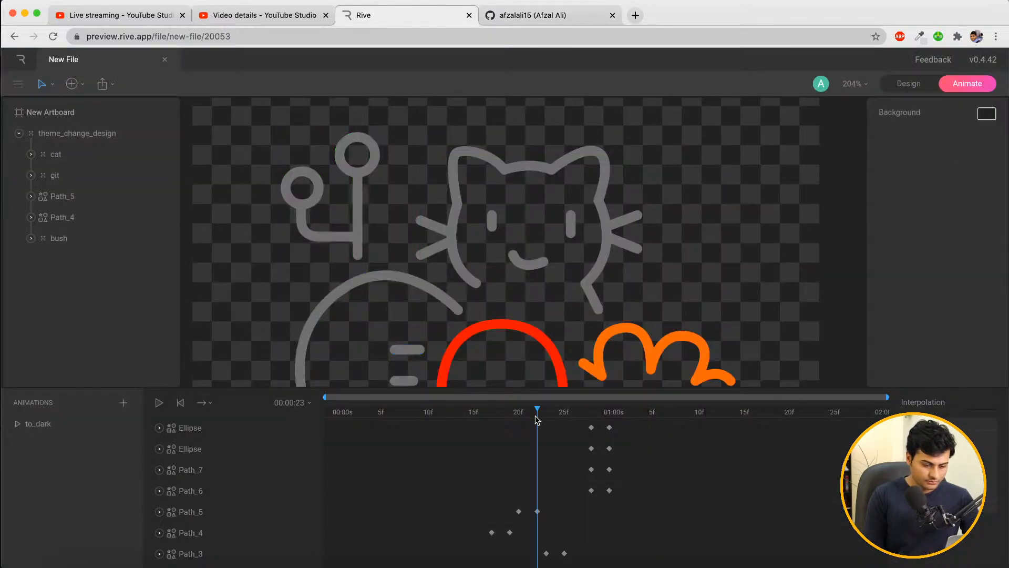
pyautogui.moveTo(537, 419); pyautogui.dragTo(564, 416)
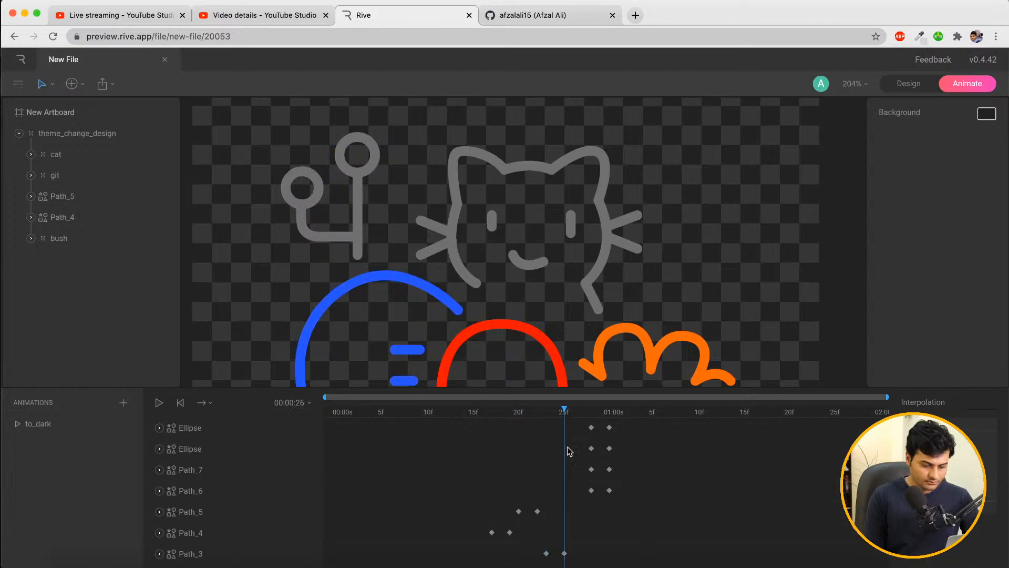
pyautogui.click(565, 554)
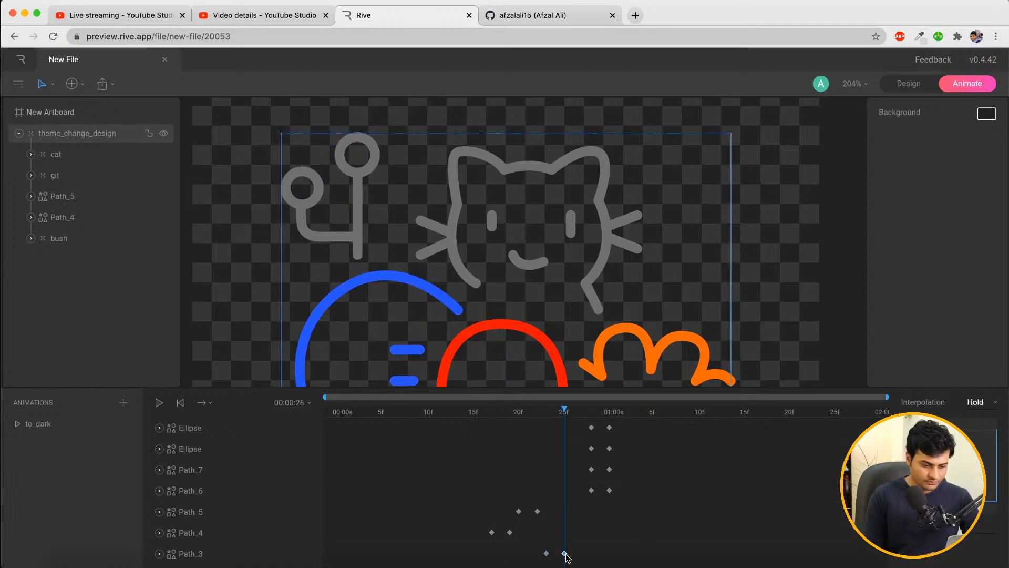
pyautogui.click(340, 292)
pyautogui.doubleClick(339, 292)
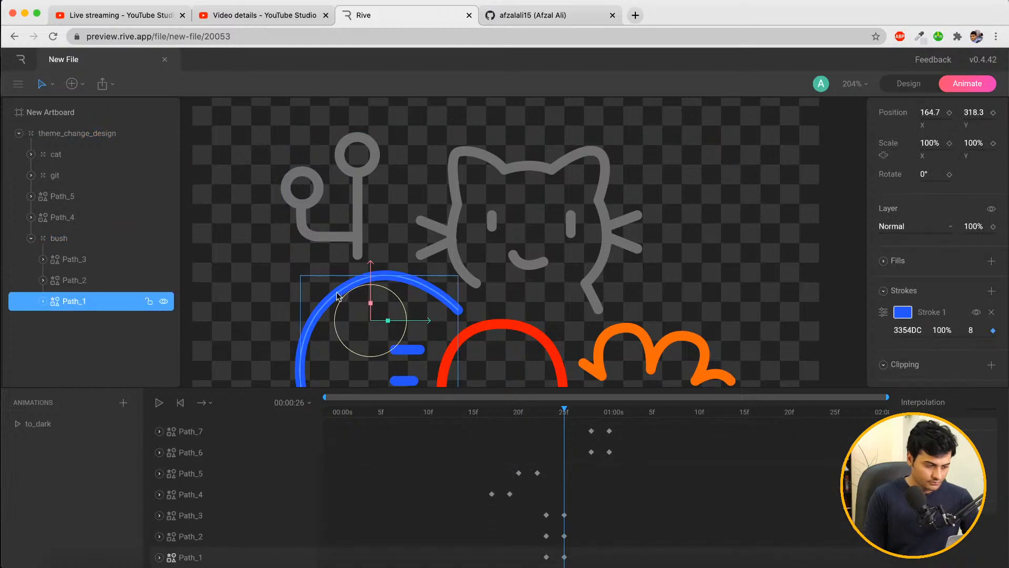
pyautogui.keyDown('shift'); pyautogui.click(74, 280); pyautogui.keyUp('shift')
pyautogui.keyDown('shift'); pyautogui.click(74, 263); pyautogui.keyUp('shift')
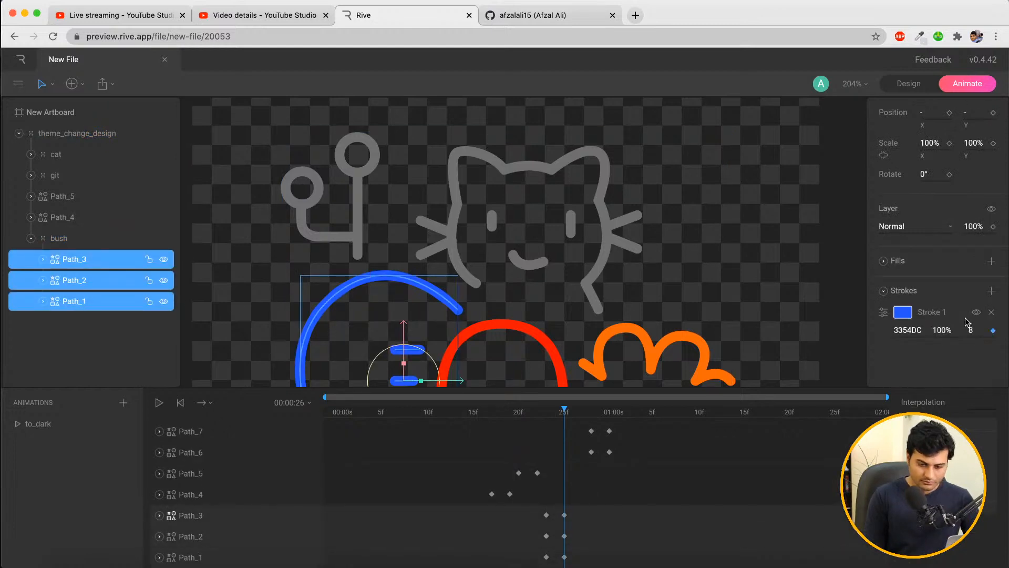
pyautogui.click(905, 313)
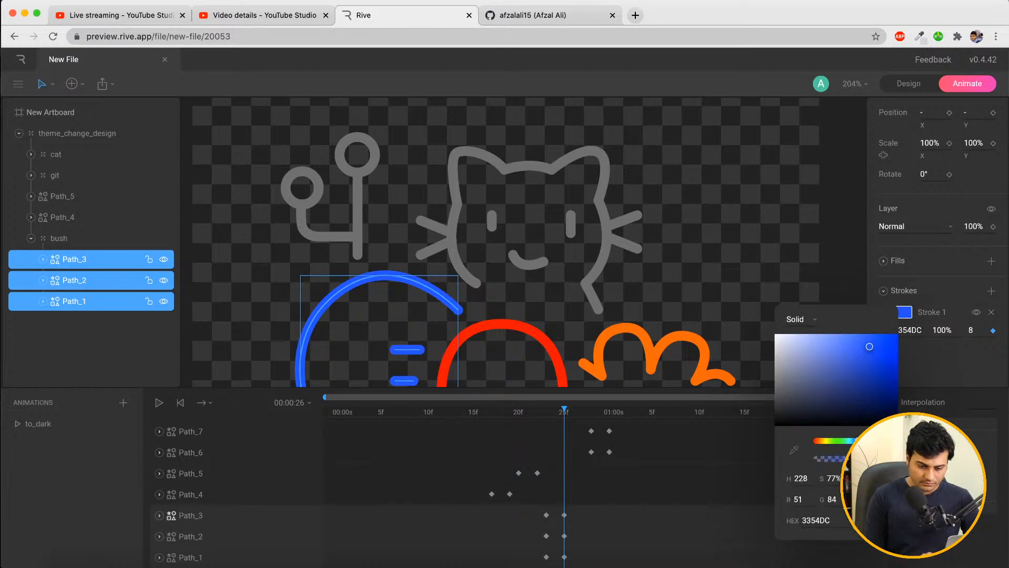
pyautogui.moveTo(863, 441); pyautogui.dragTo(873, 440)
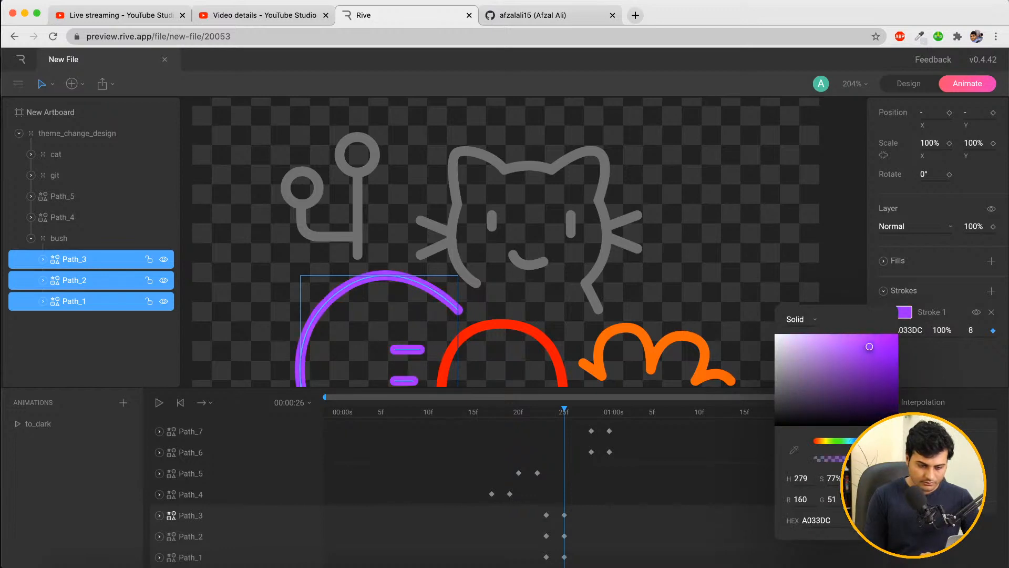
# Compare the bush colour with the reference illustration on the GitHub profile page and refine its purple stroke to 9126CC in Rive
pyautogui.click(547, 16)
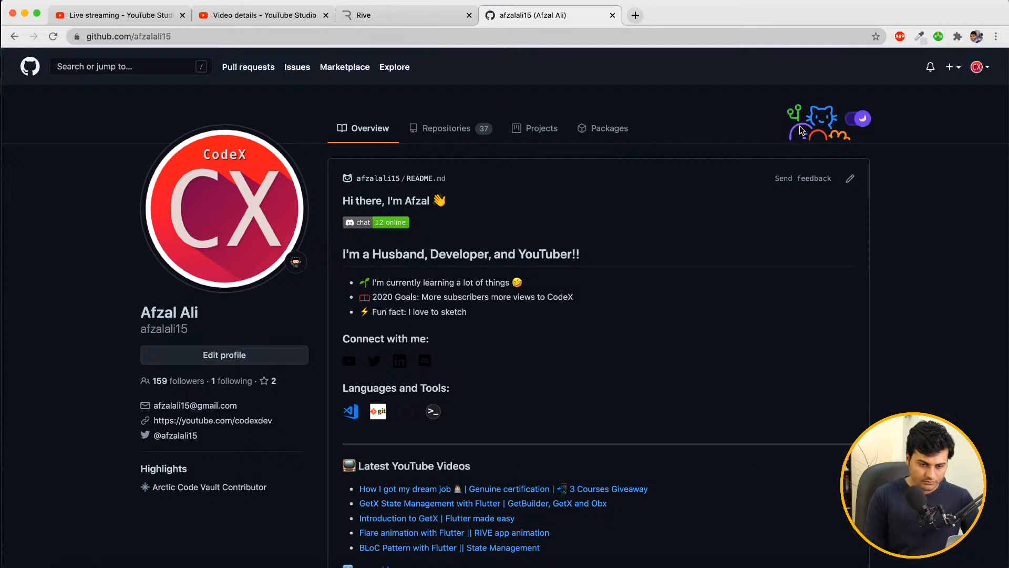
pyautogui.click(405, 18)
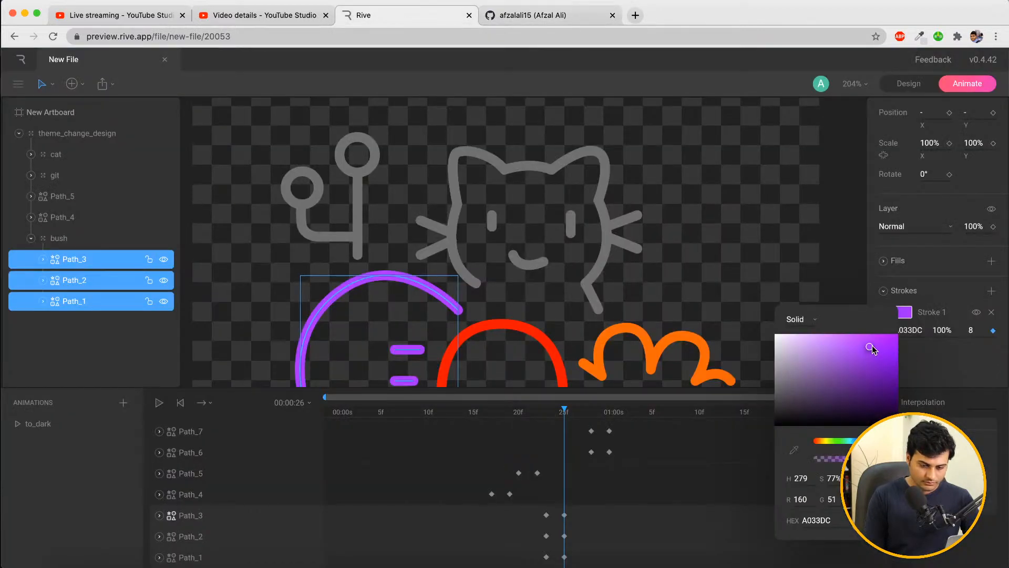
pyautogui.moveTo(871, 347); pyautogui.dragTo(875, 355)
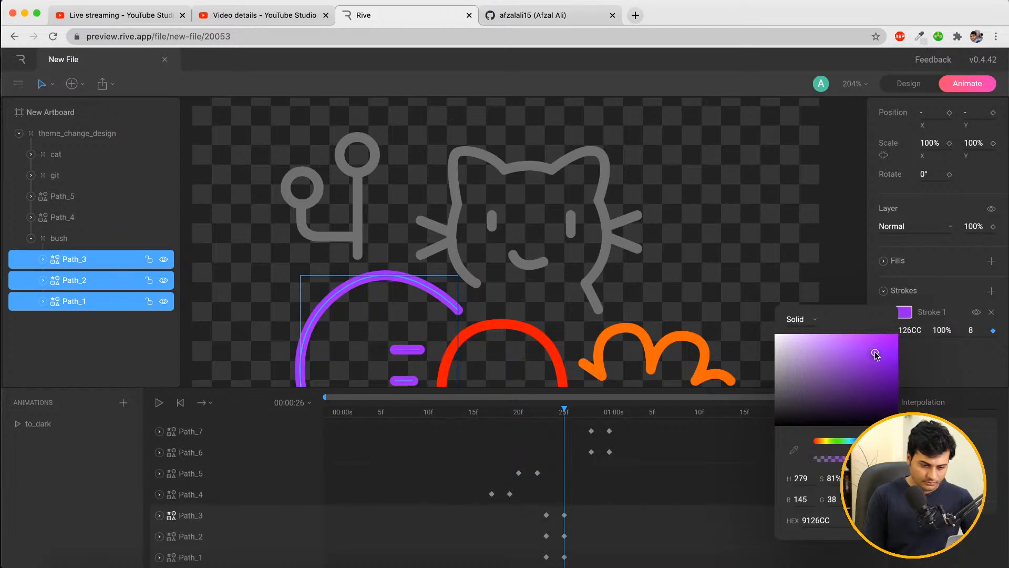
pyautogui.click(778, 207)
pyautogui.click(383, 275)
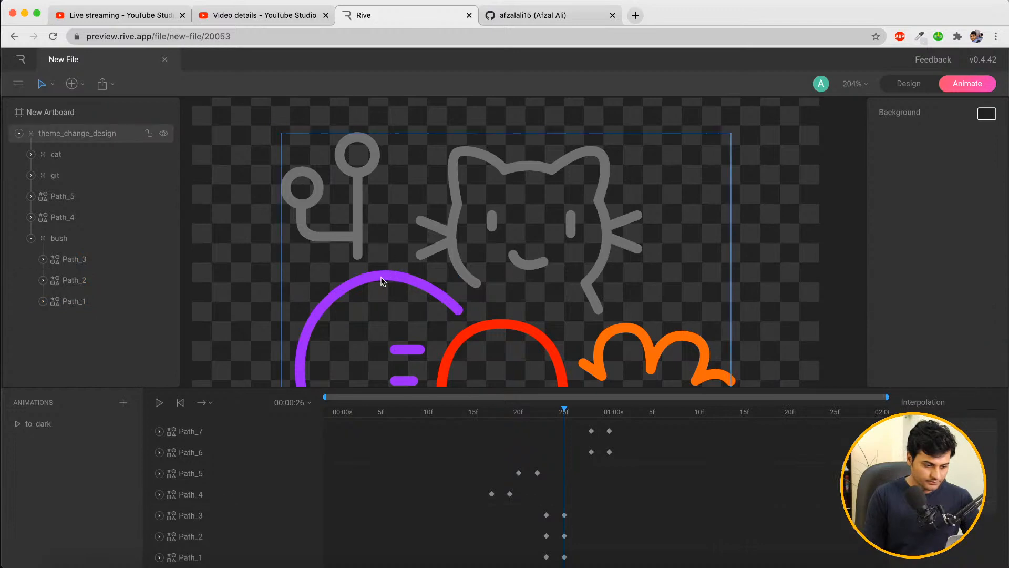
pyautogui.click(830, 206)
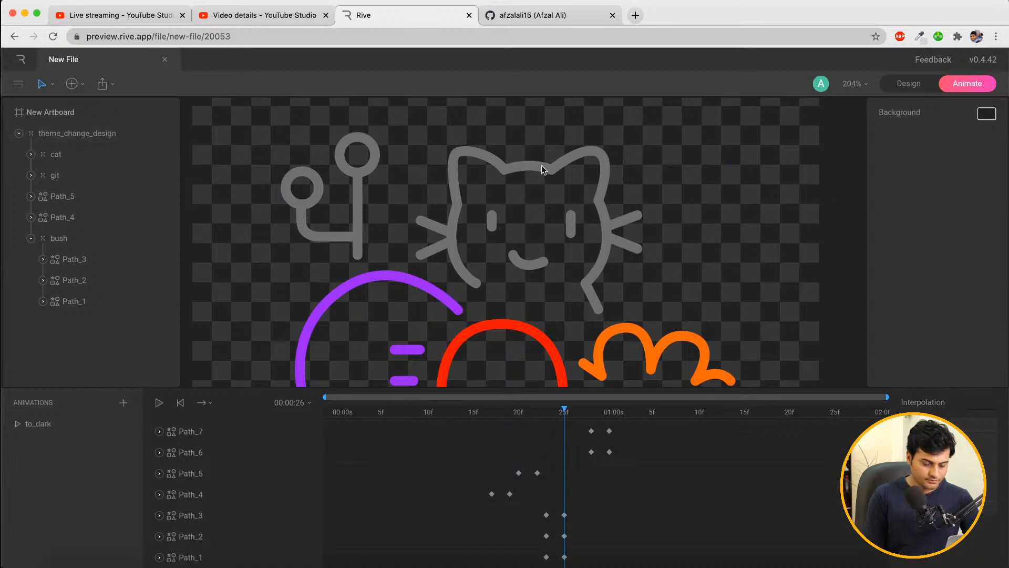
pyautogui.click(558, 16)
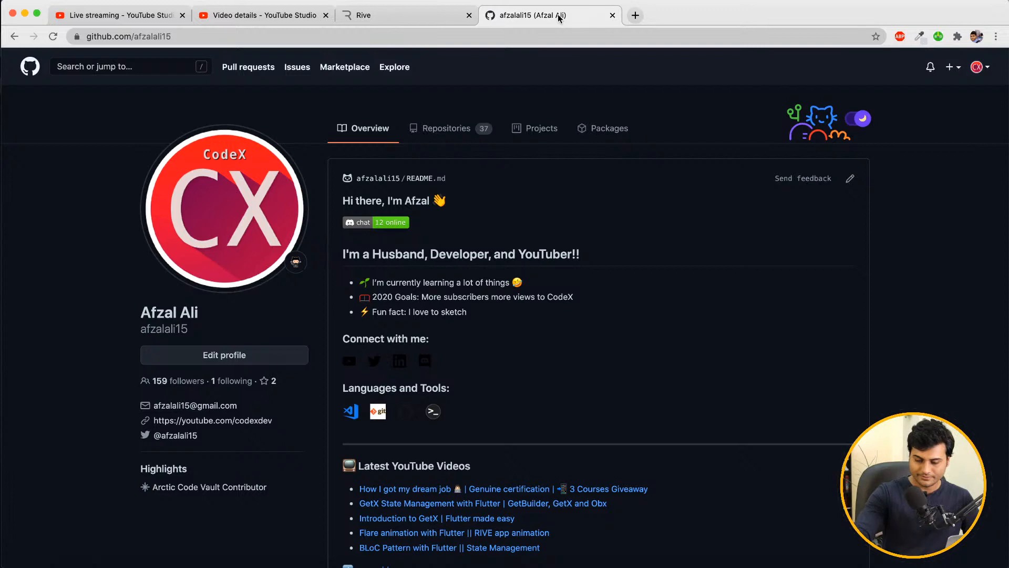
pyautogui.click(366, 14)
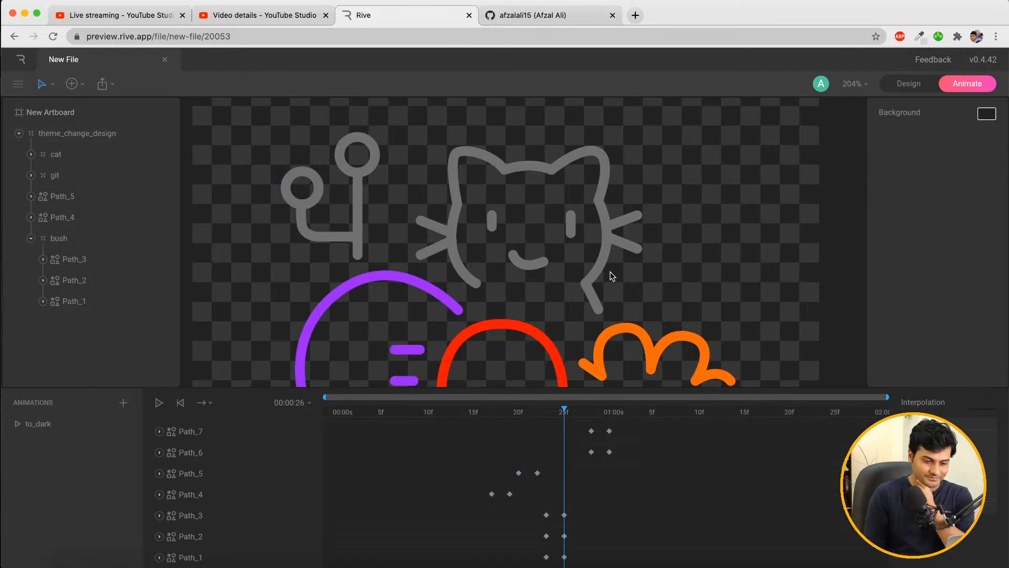
# Add a stroke colour keyframe at 00:01:02 to Path_8 through Path_15 in the cat group
pyautogui.moveTo(517, 412); pyautogui.dragTo(621, 402)
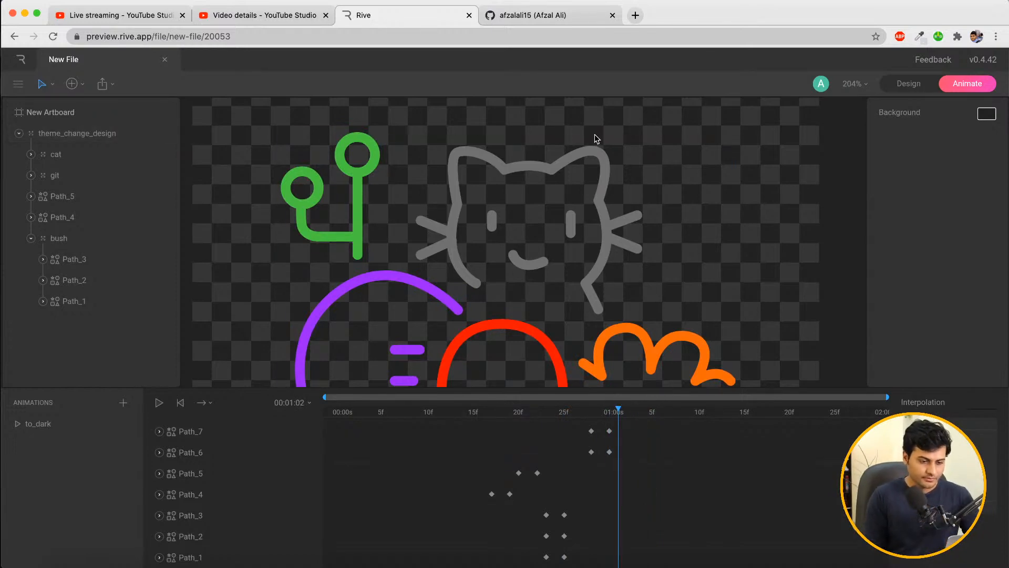
pyautogui.click(589, 159)
pyautogui.click(589, 159)
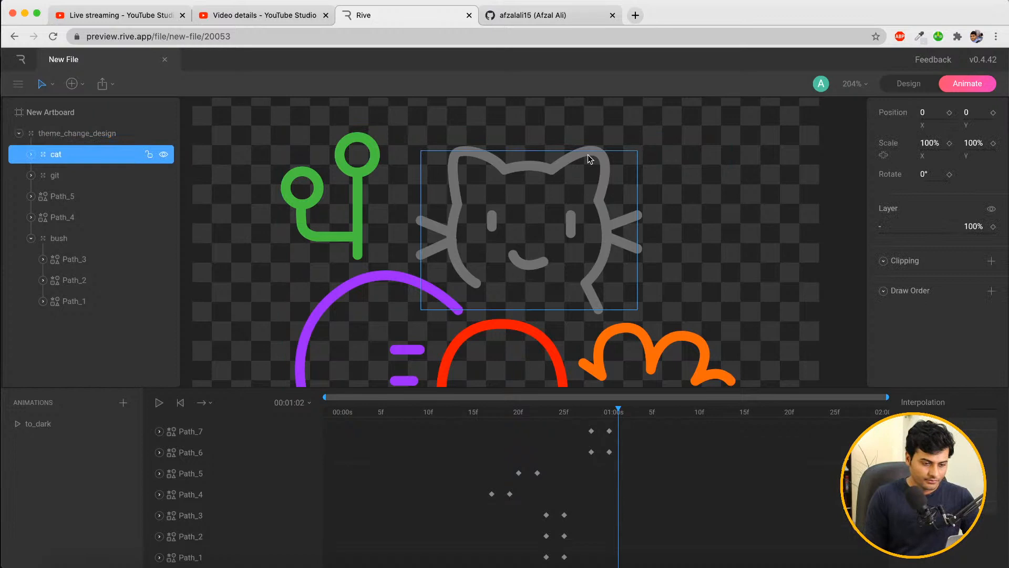
pyautogui.click(31, 154)
pyautogui.click(68, 175)
pyautogui.keyDown('shift'); pyautogui.click(76, 323); pyautogui.keyUp('shift')
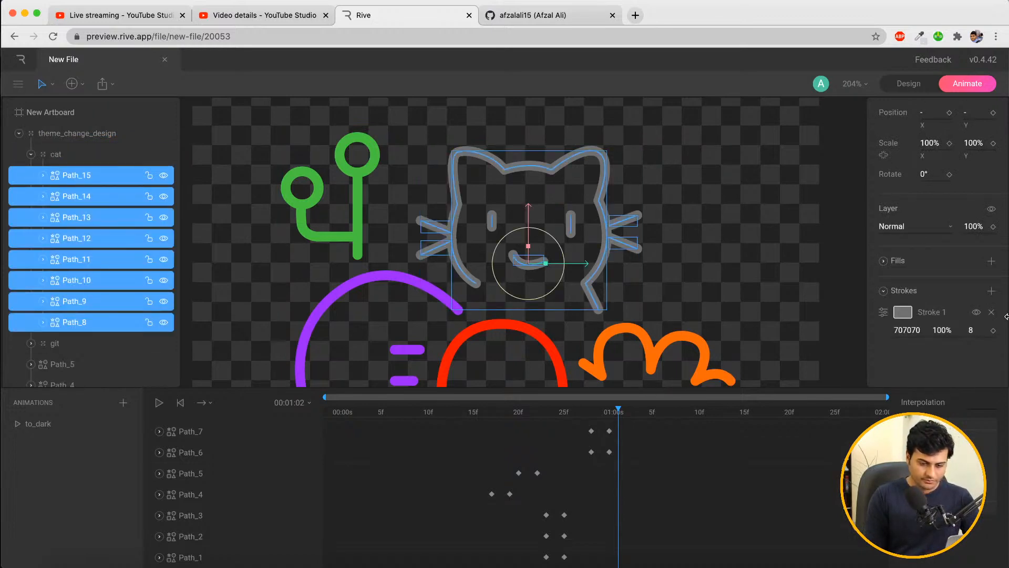
pyautogui.click(993, 331)
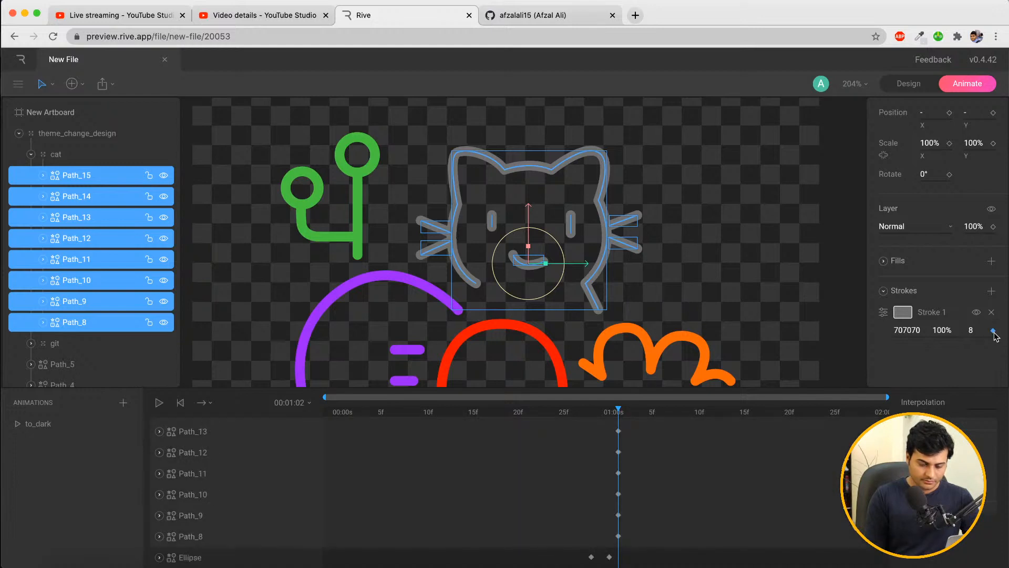
# Add a second stroke colour keyframe to the selected cat paths at 00:01:05
pyautogui.moveTo(621, 412); pyautogui.dragTo(639, 411)
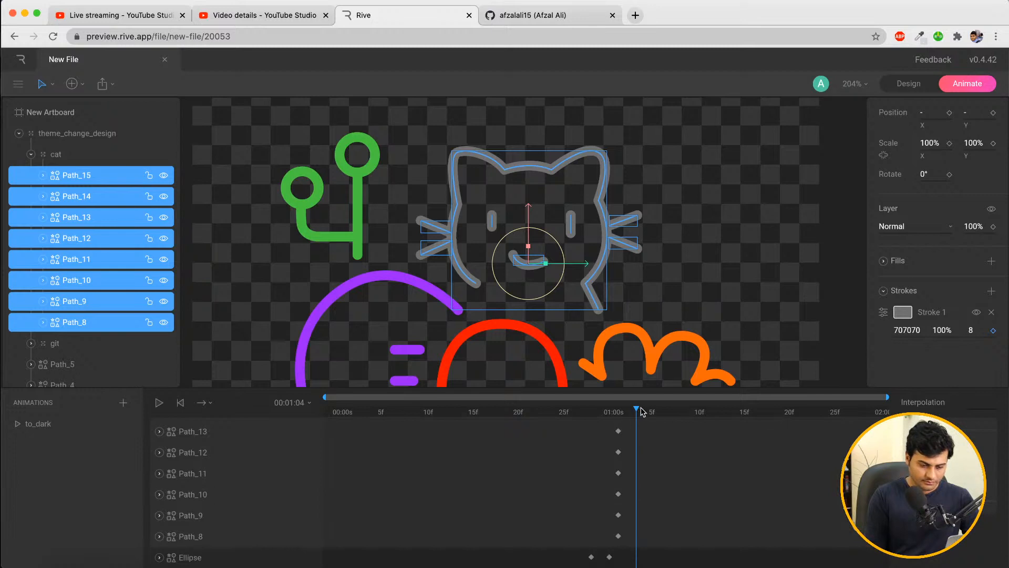
pyautogui.moveTo(641, 411); pyautogui.dragTo(650, 413)
pyautogui.click(993, 330)
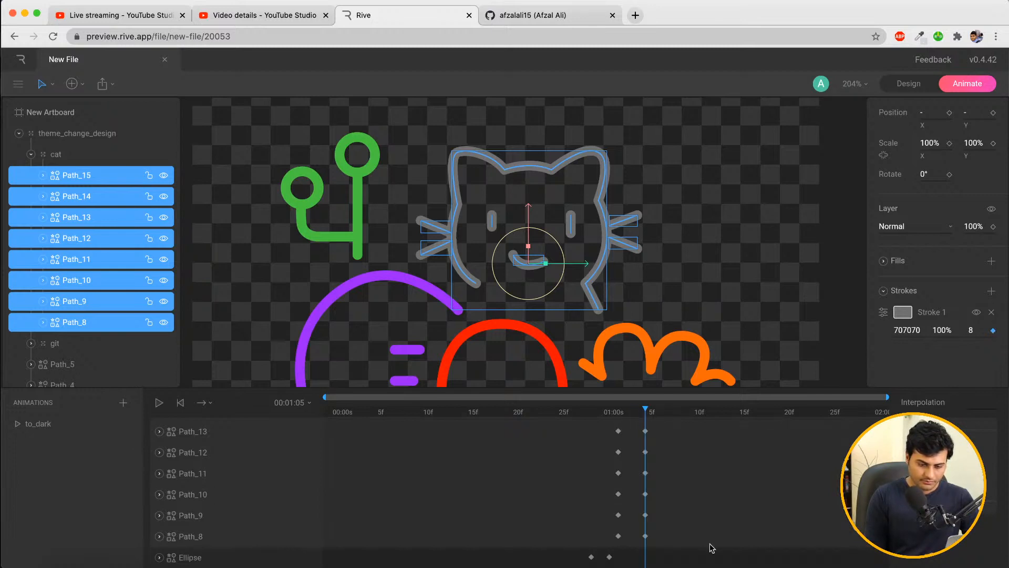
# Switch to Adobe XD, duplicate the green square below the original, and fill the copy with the blue sampled from the reference cat
pyautogui.click(795, 566)
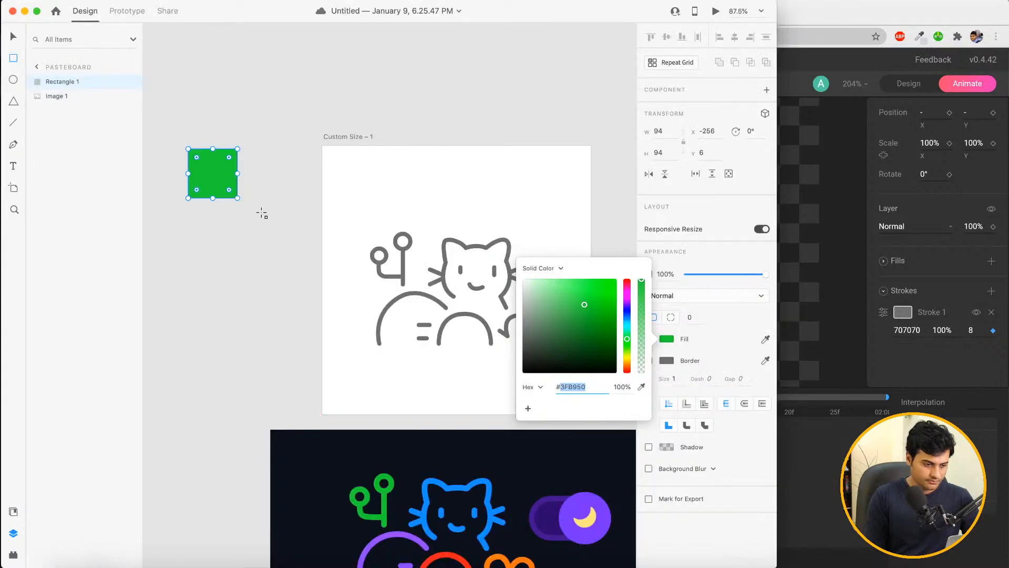
pyautogui.click(269, 101)
pyautogui.click(208, 170)
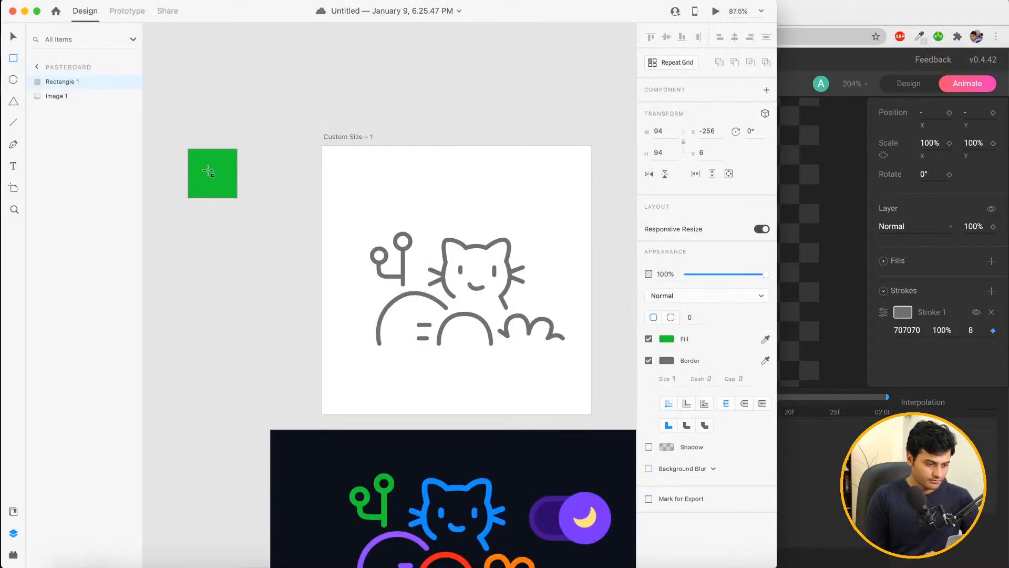
pyautogui.press('super+d')
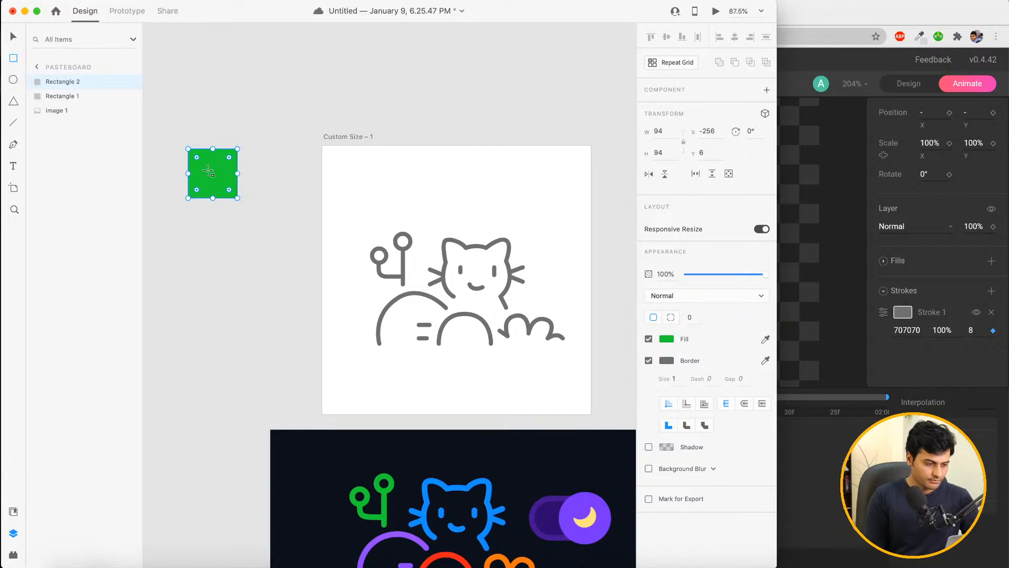
pyautogui.moveTo(208, 170); pyautogui.dragTo(212, 238)
pyautogui.click(765, 339)
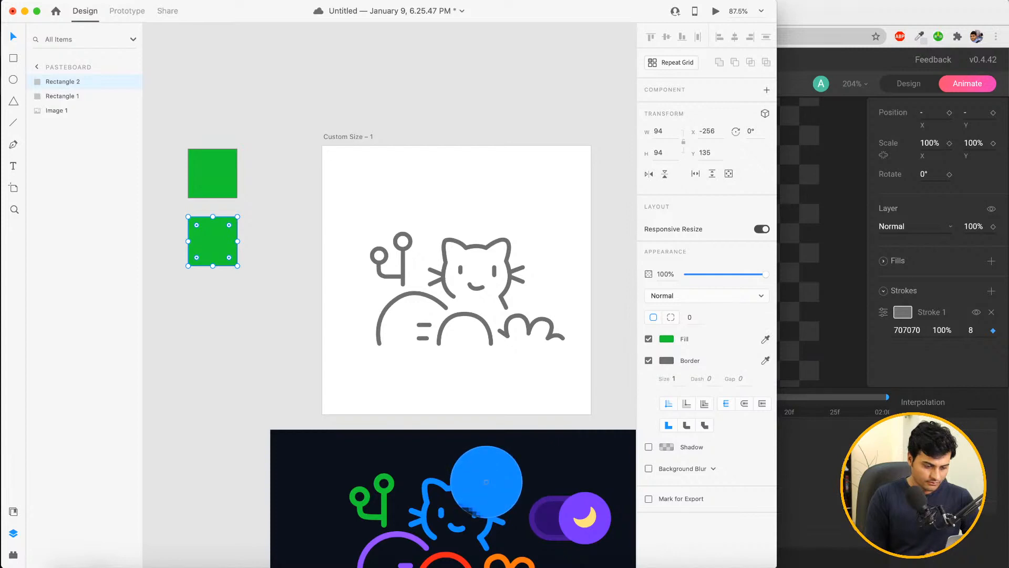
pyautogui.click(486, 481)
pyautogui.click(279, 307)
pyautogui.click(213, 246)
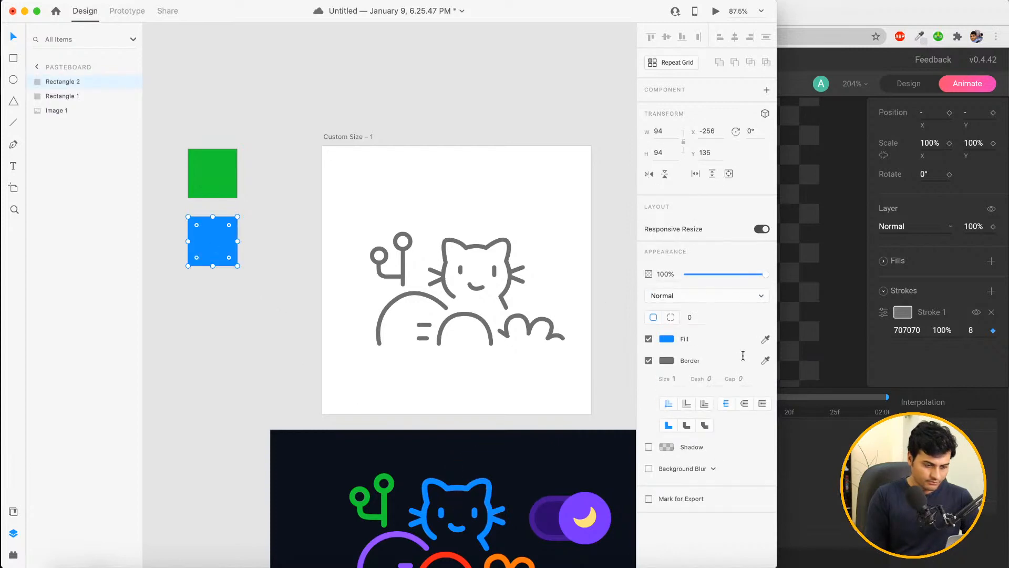
# Copy the blue square's hex code and, back in Rive, set the cat paths' stroke colour to 398AFC at 00:01:05
pyautogui.click(666, 339)
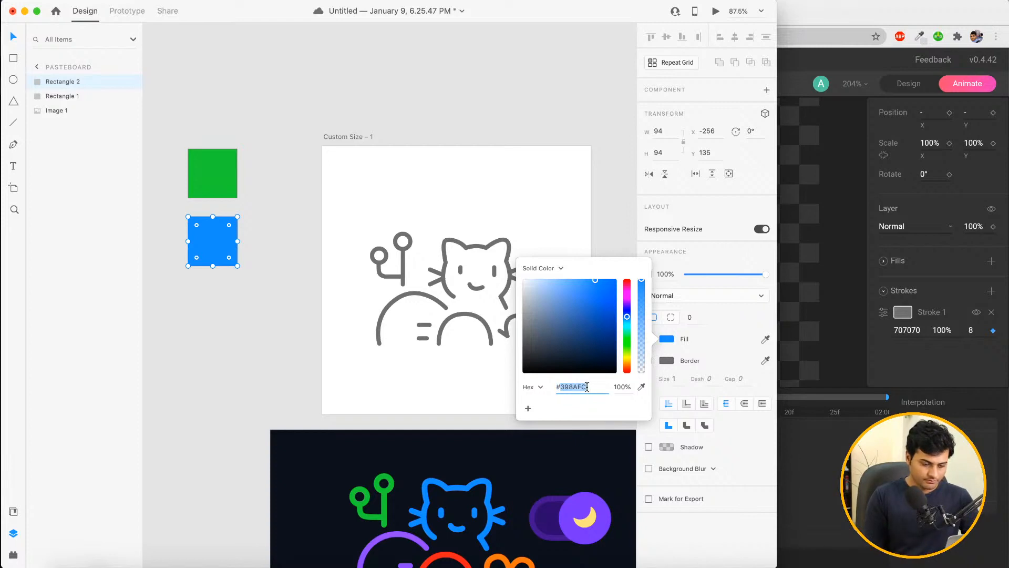
pyautogui.press('super+Tab')
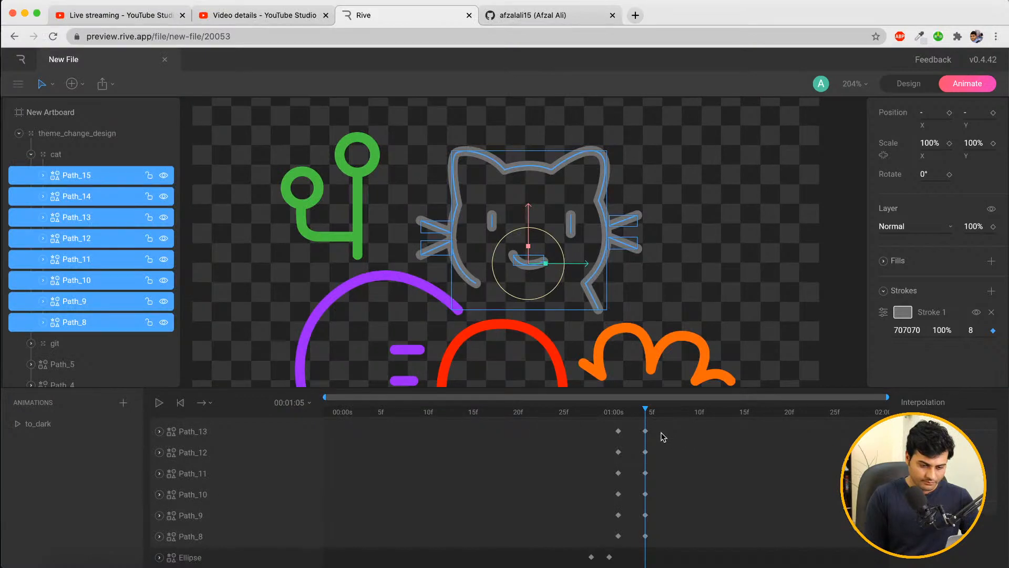
pyautogui.click(899, 330)
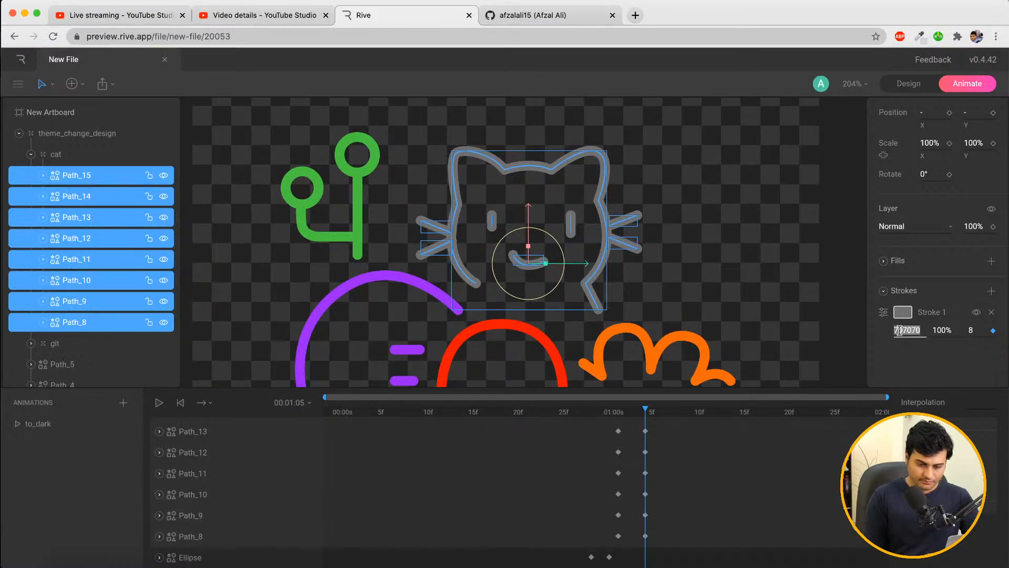
pyautogui.write('398AFC')
pyautogui.press('Return')
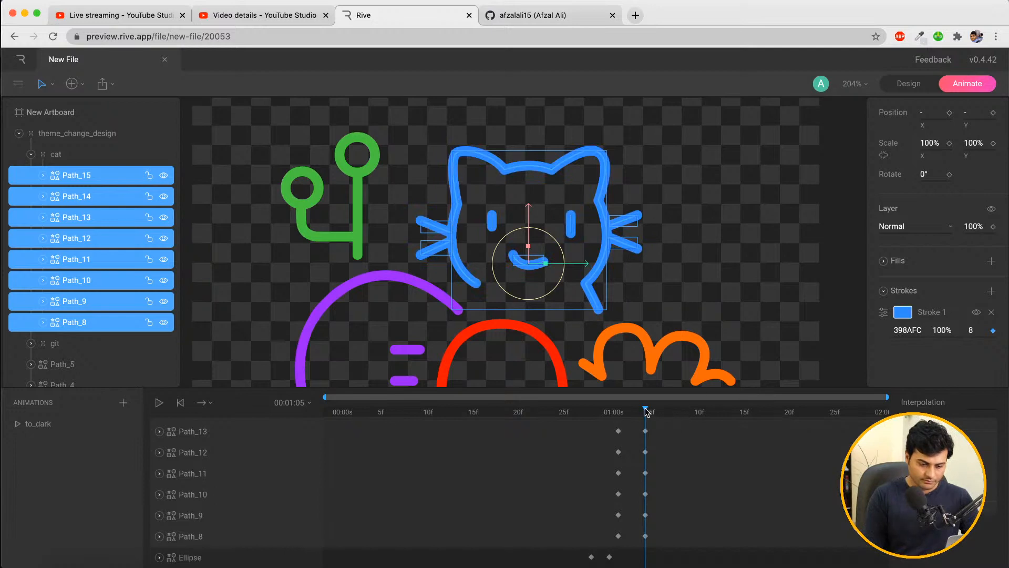
# Set the stroke colour of the selected cat paths to 707070 at 00:01:02
pyautogui.moveTo(646, 411); pyautogui.dragTo(618, 412)
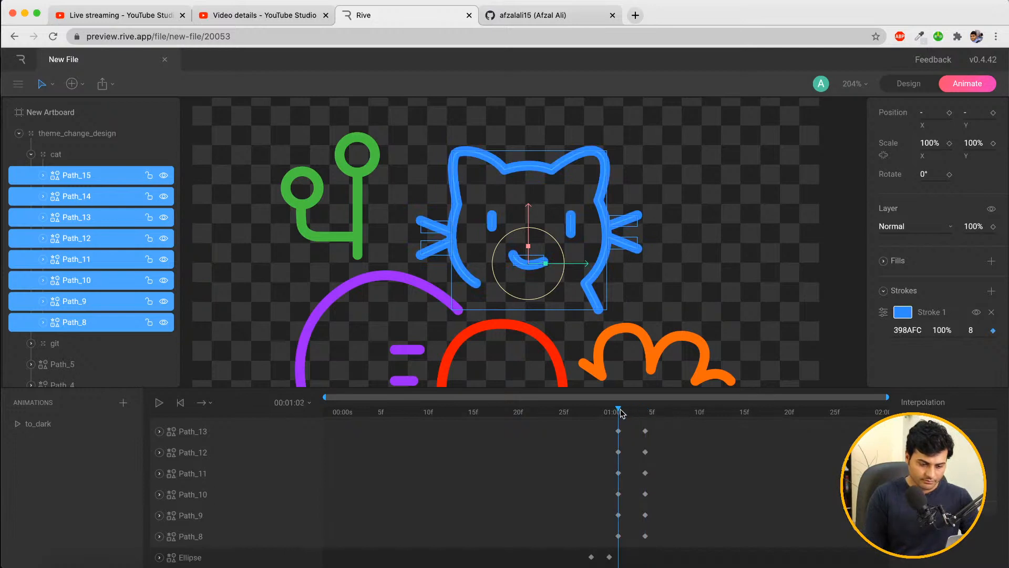
pyautogui.click(912, 329)
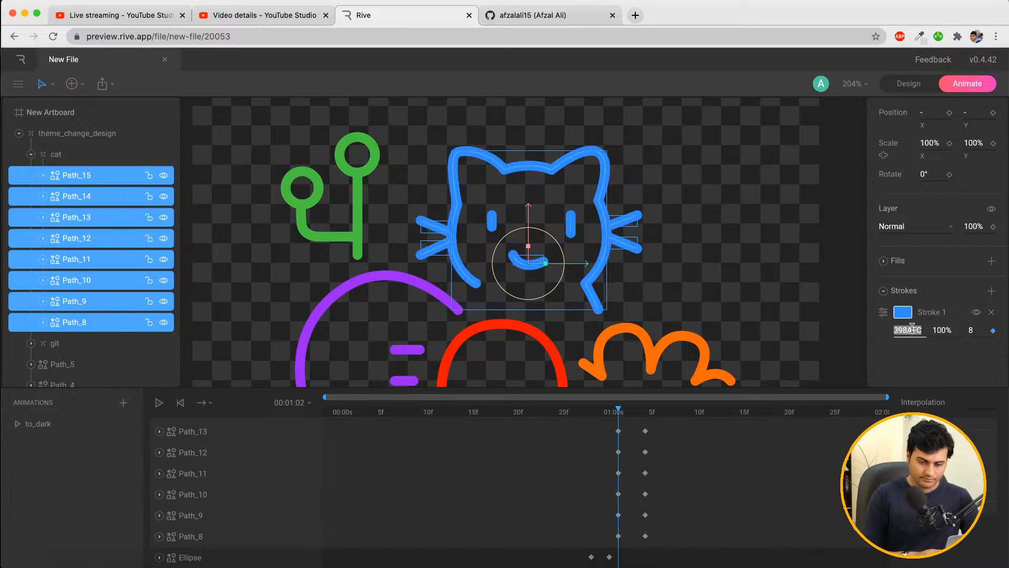
pyautogui.write('707070')
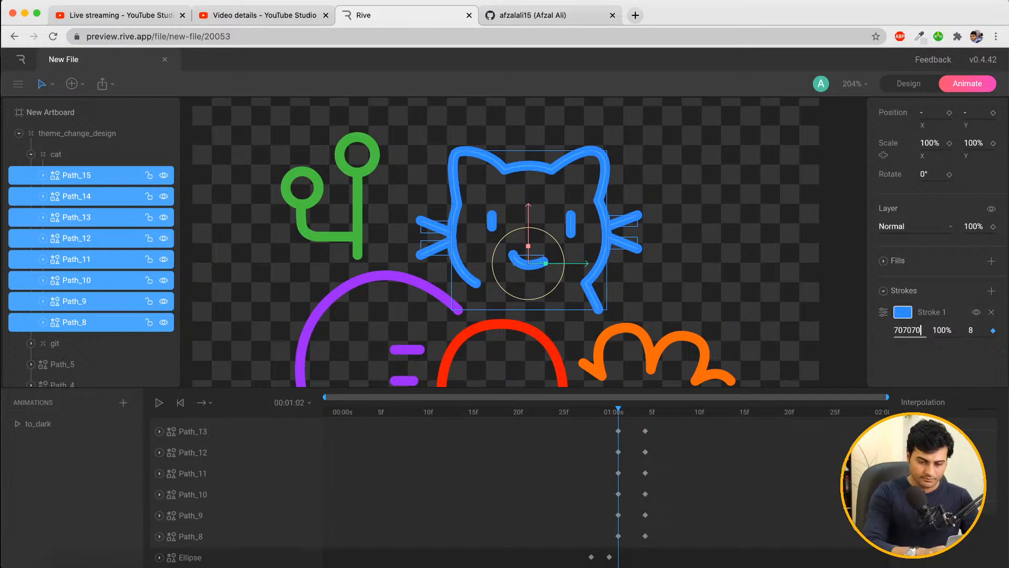
pyautogui.press('Return')
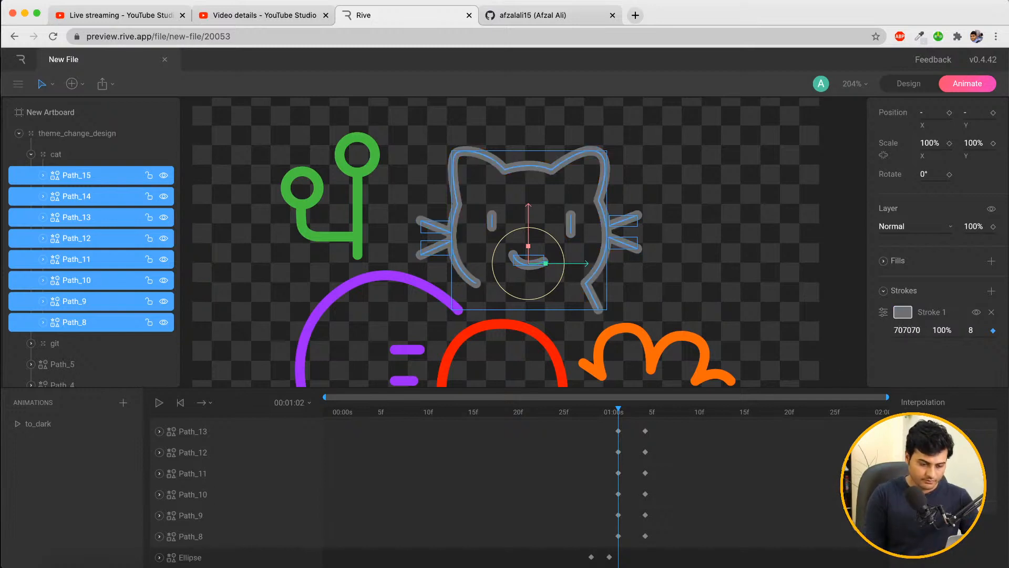
# Select both keyframes of cat paths Path_13 to Path_8 and set their interpolation to Hold
pyautogui.moveTo(596, 419)
pyautogui.mouseDown()
pyautogui.moveTo(665, 414)
pyautogui.moveTo(615, 432)
pyautogui.moveTo(652, 541)
pyautogui.mouseUp()
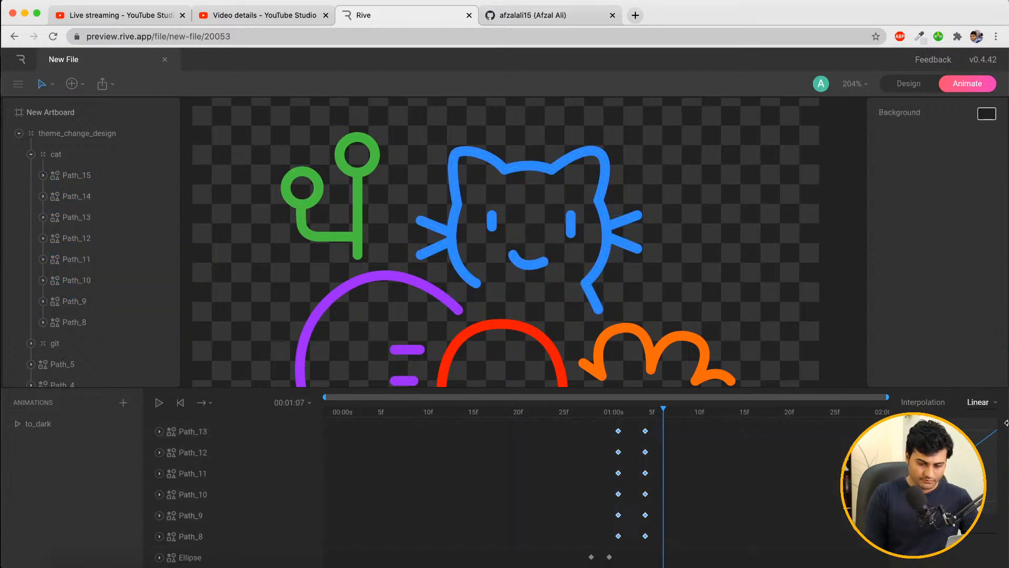
pyautogui.click(983, 403)
pyautogui.click(978, 407)
# Play the animation from just before the cat's first keyframe to check its colour switch
pyautogui.click(596, 412)
pyautogui.press('space')
pyautogui.press('space')
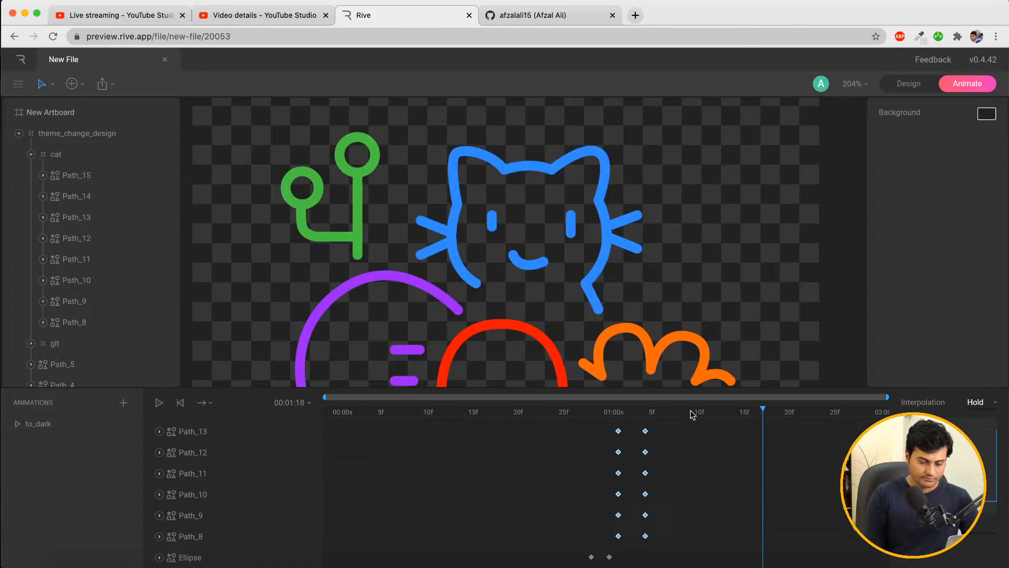
pyautogui.click(717, 273)
pyautogui.scroll(-5, 717, 275)
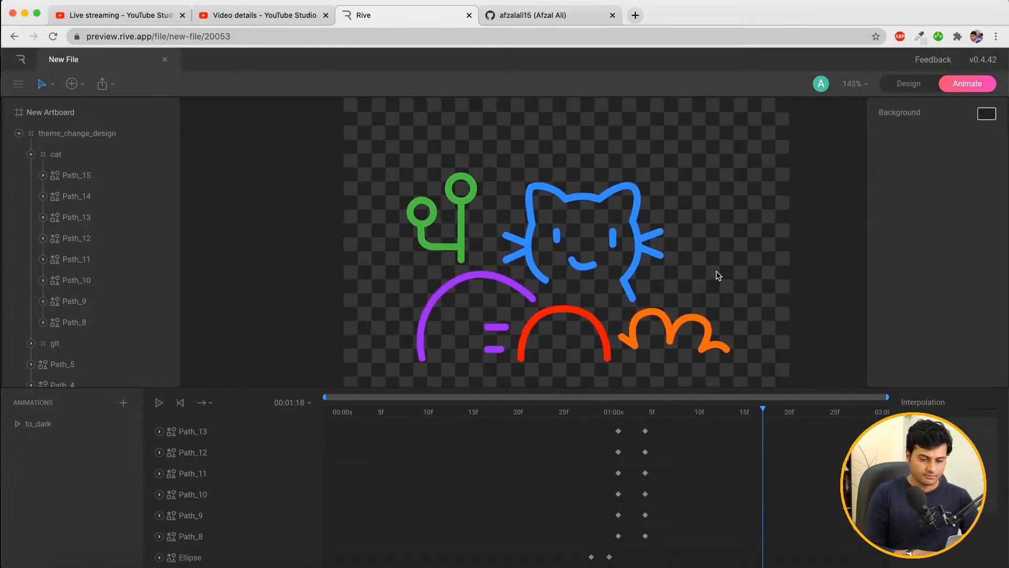
pyautogui.scroll(2, 717, 275)
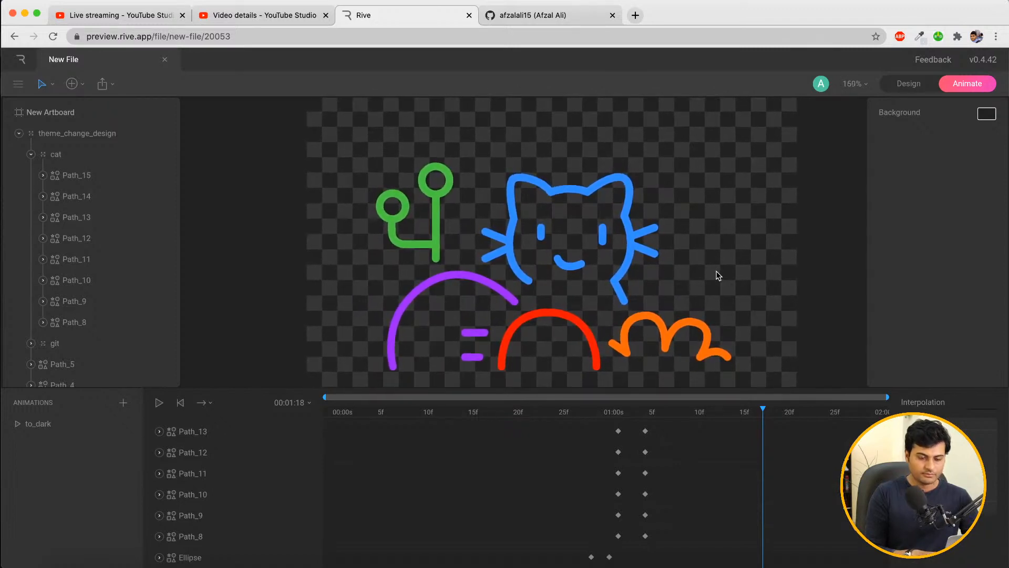
pyautogui.scroll(-1, 716, 271)
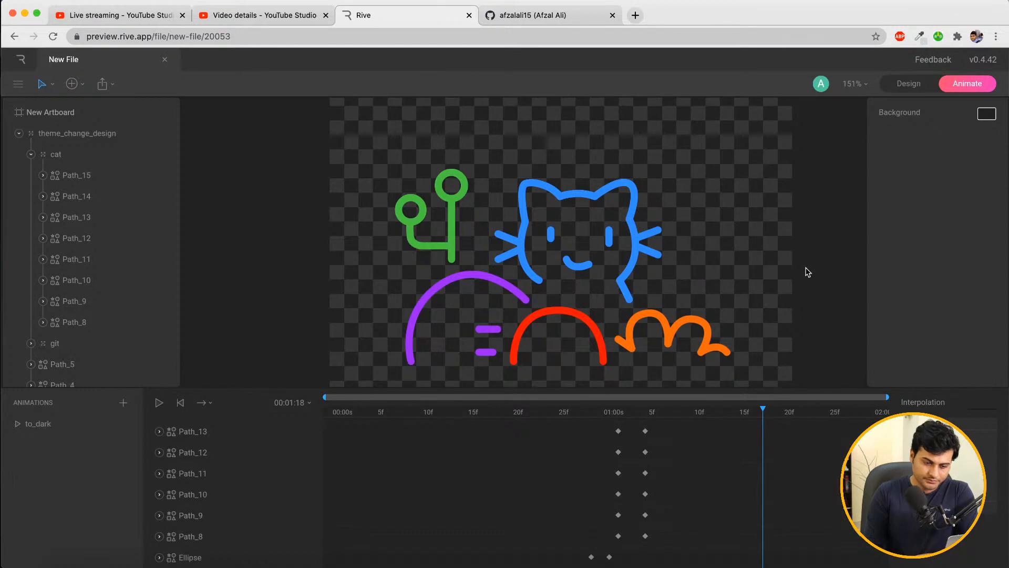
pyautogui.hscroll(3, 806, 271)
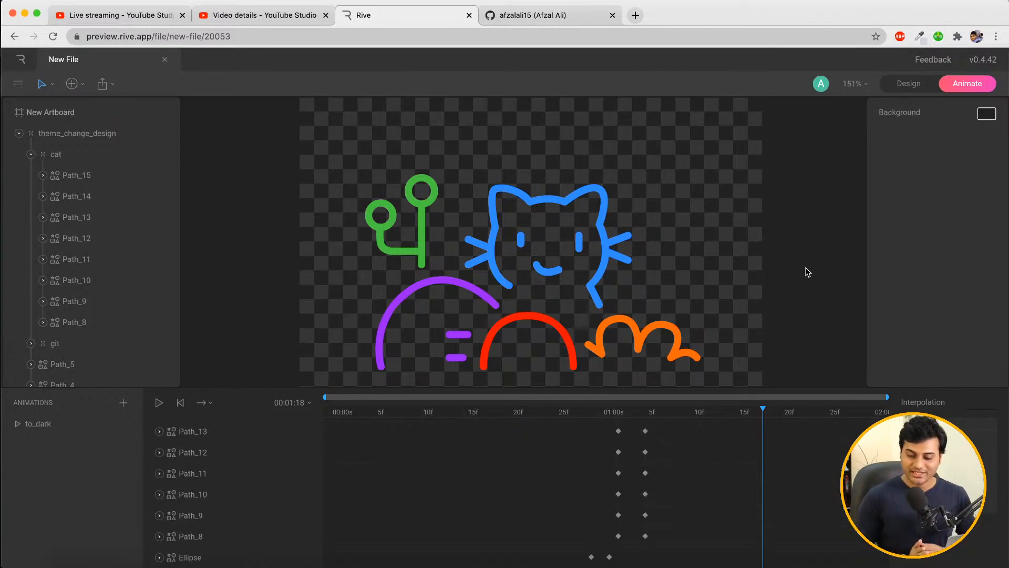
pyautogui.click(610, 415)
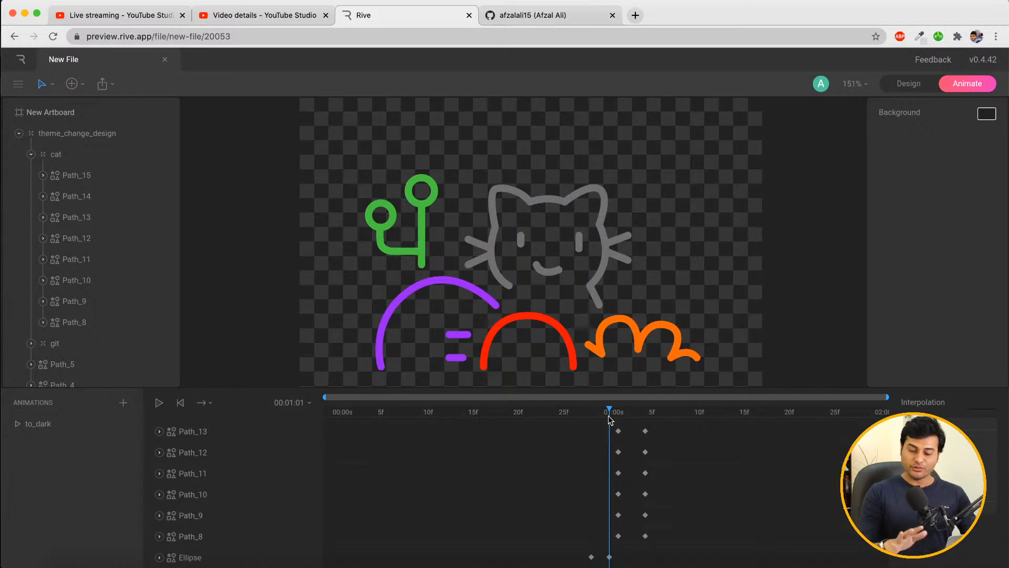
pyautogui.click(108, 21)
pyautogui.click(430, 23)
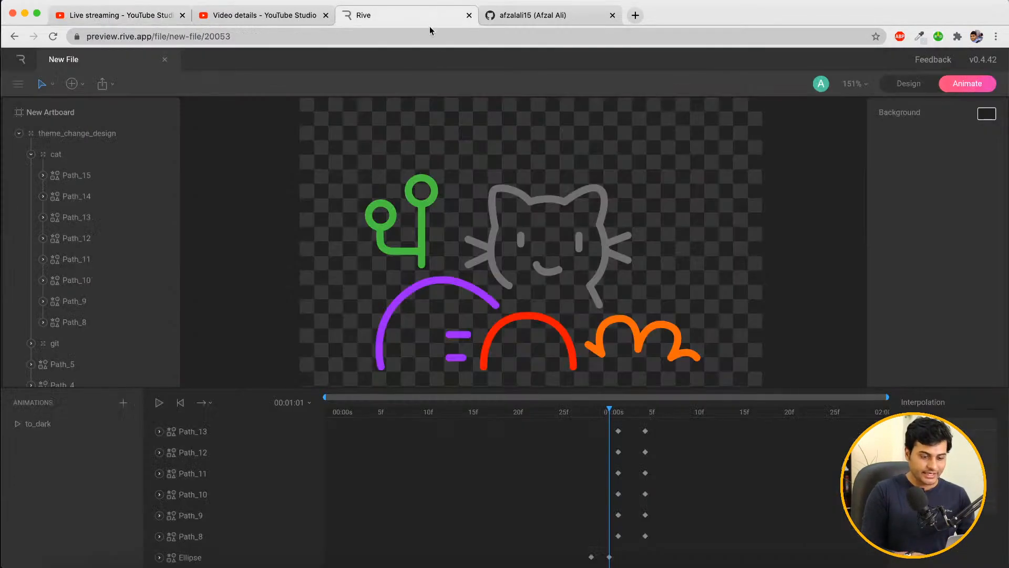
# Scrub the timeline from 00:00:08 to 00:01:03 to check how each part of the illustration changes colour
pyautogui.click(403, 410)
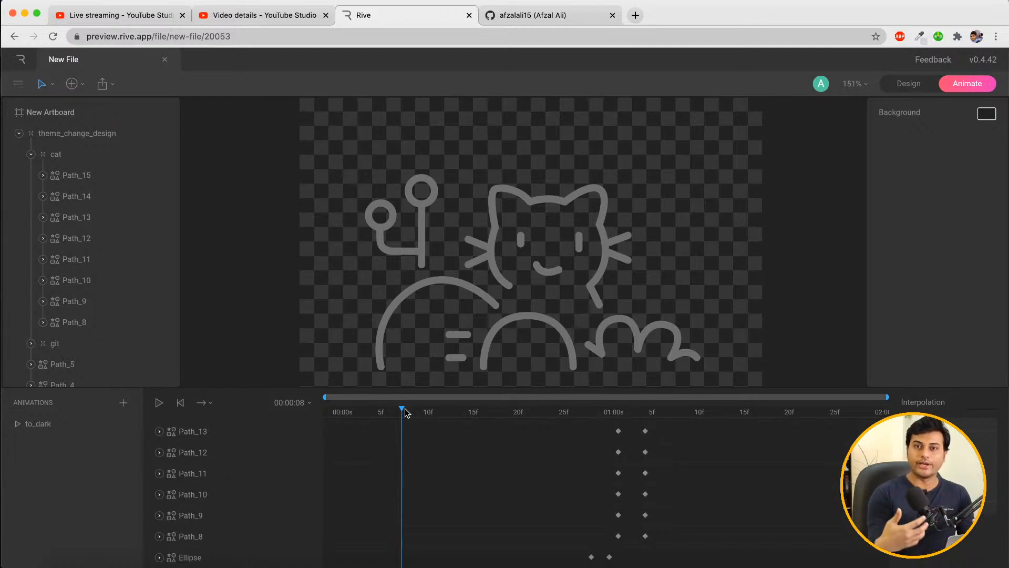
pyautogui.click(410, 411)
pyautogui.moveTo(409, 411)
pyautogui.mouseDown()
pyautogui.moveTo(656, 412)
pyautogui.moveTo(608, 411)
pyautogui.moveTo(651, 413)
pyautogui.moveTo(629, 408)
pyautogui.mouseUp()
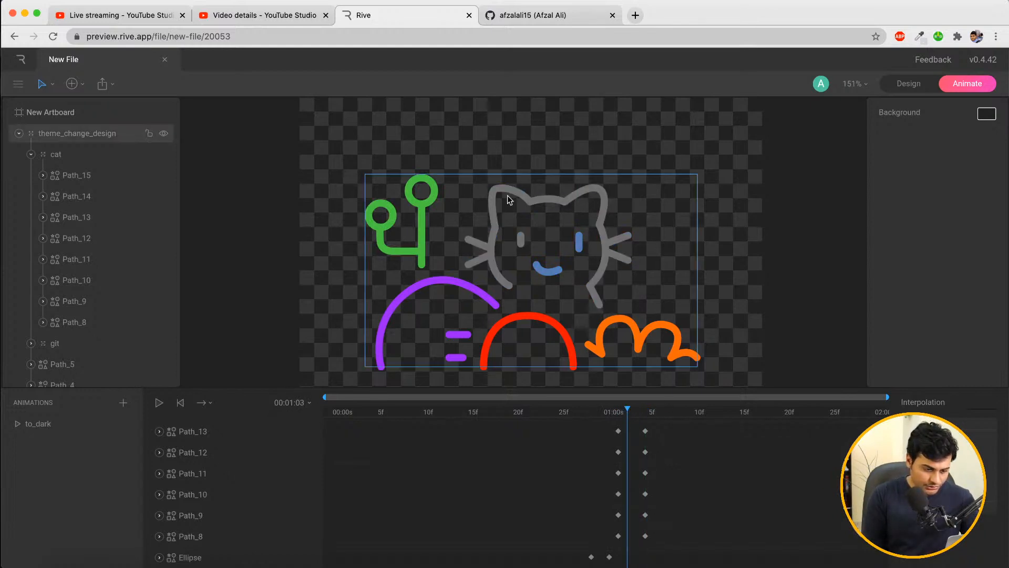
# Select the cat's right-hand eye on the artboard to identify its path in the cat group, and compare it with Path_13
pyautogui.doubleClick(580, 245)
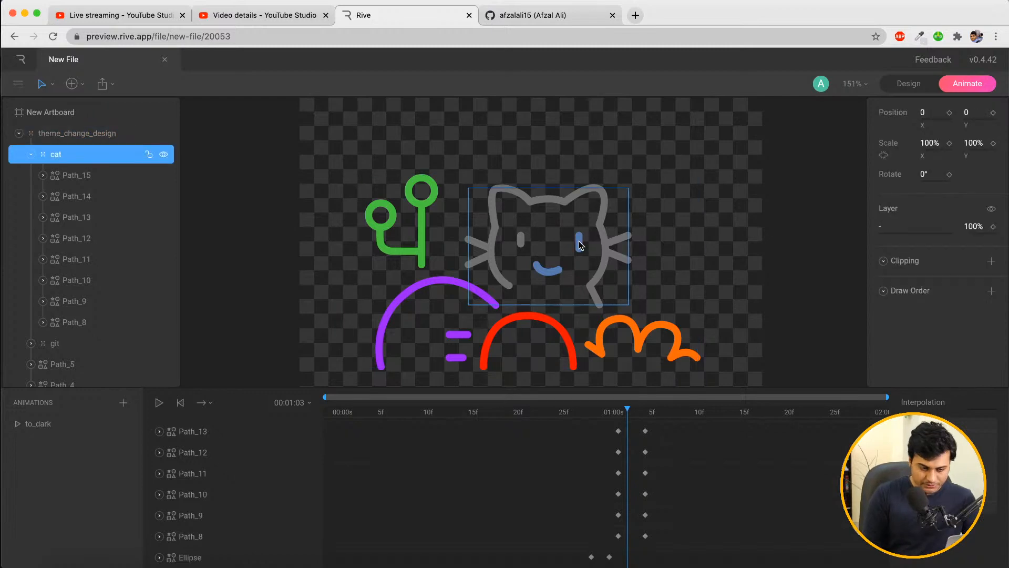
pyautogui.doubleClick(581, 245)
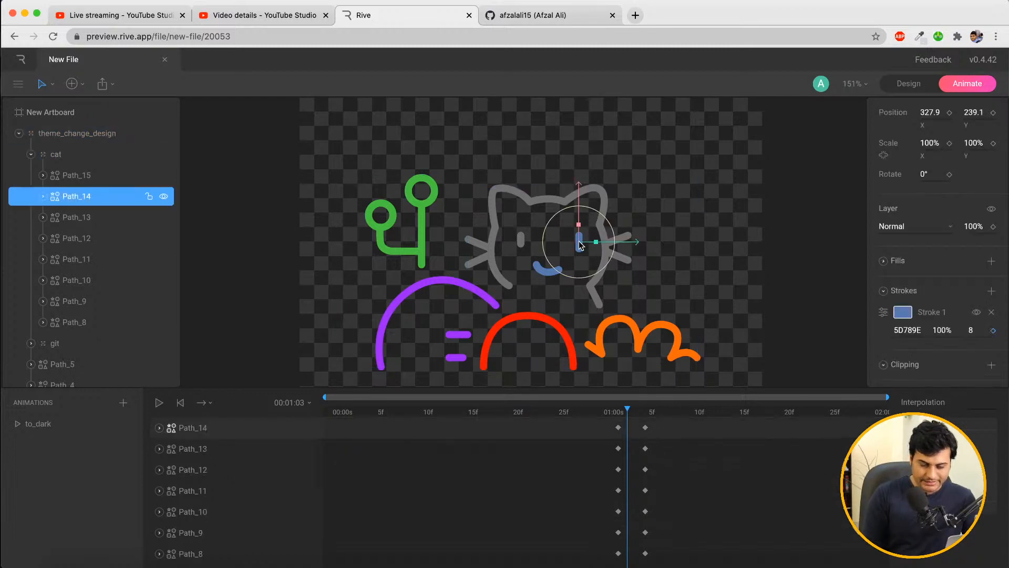
pyautogui.keyDown('shift'); pyautogui.click(65, 219); pyautogui.keyUp('shift')
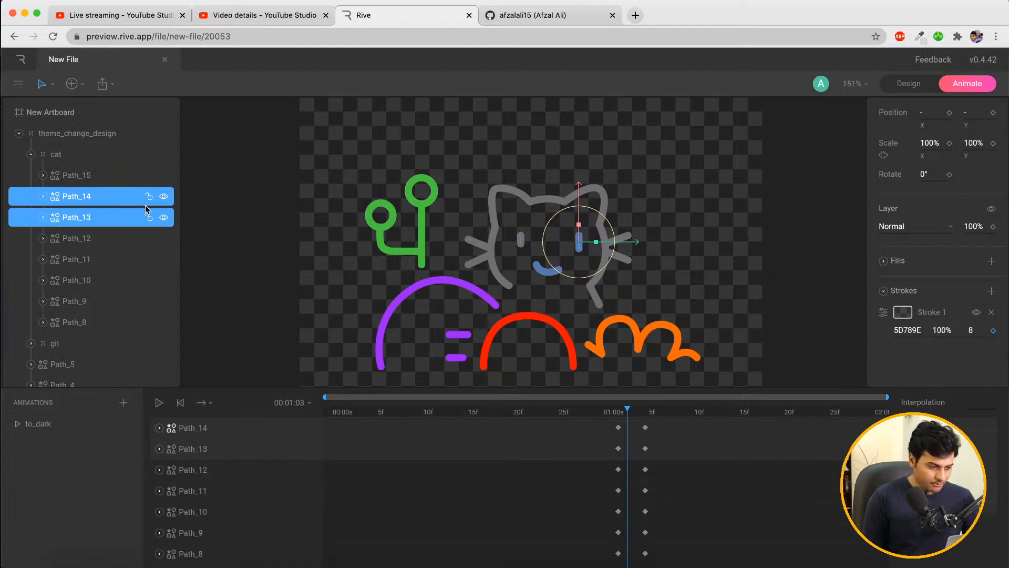
pyautogui.click(686, 235)
# Try to select the cat's mouth path directly on the artboard
pyautogui.click(551, 272)
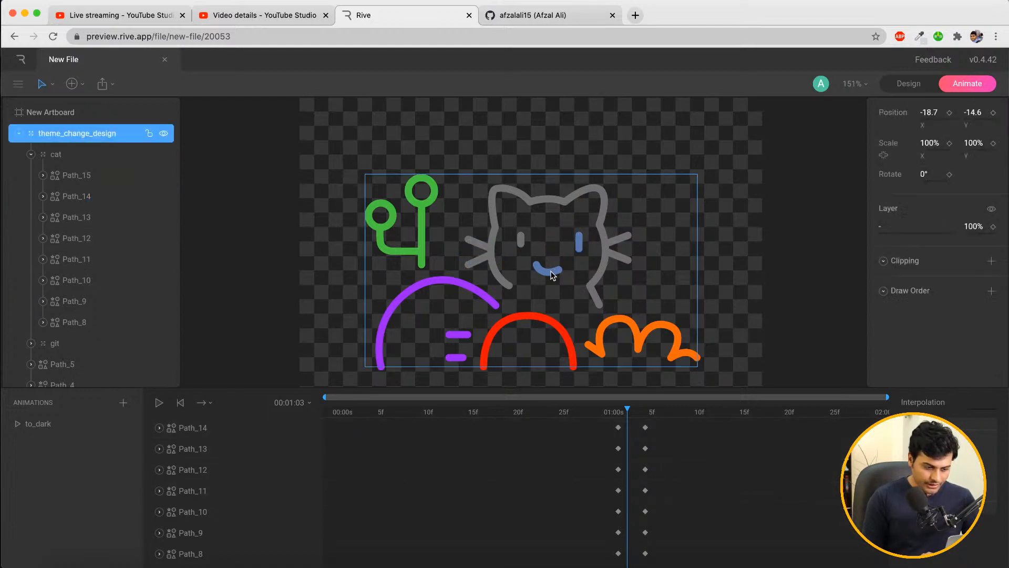
pyautogui.doubleClick(550, 273)
pyautogui.doubleClick(551, 275)
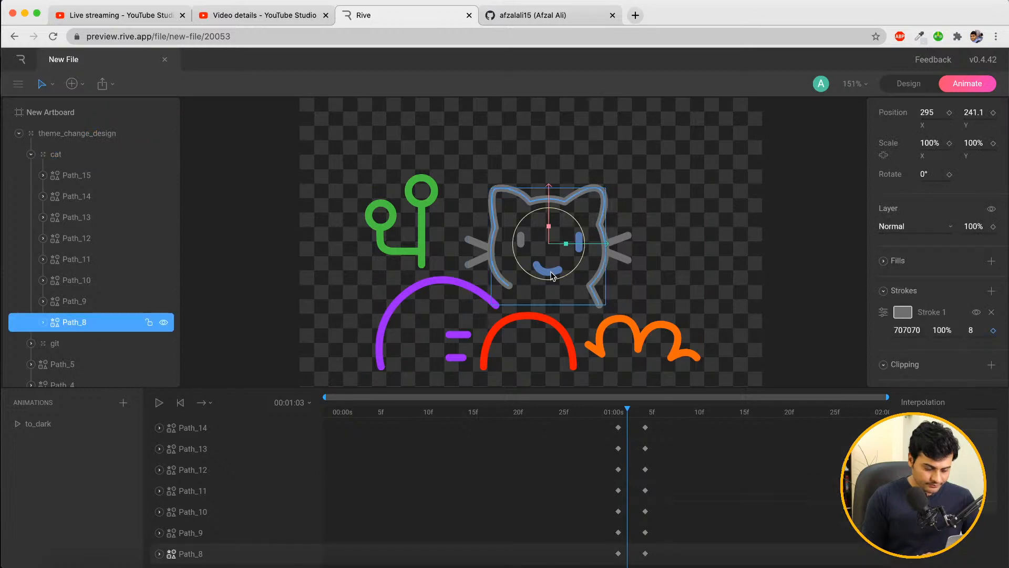
pyautogui.doubleClick(552, 275)
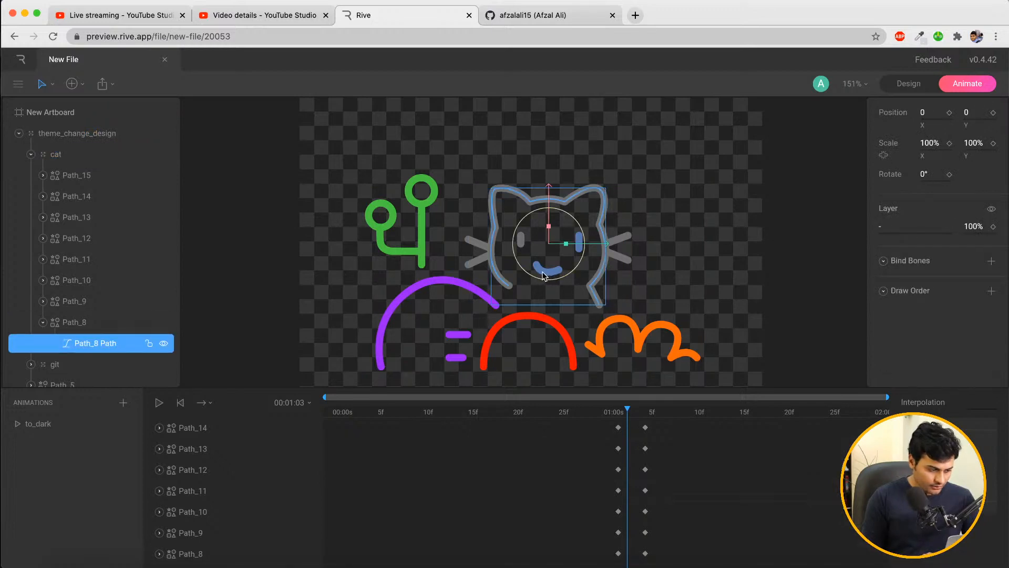
pyautogui.click(67, 323)
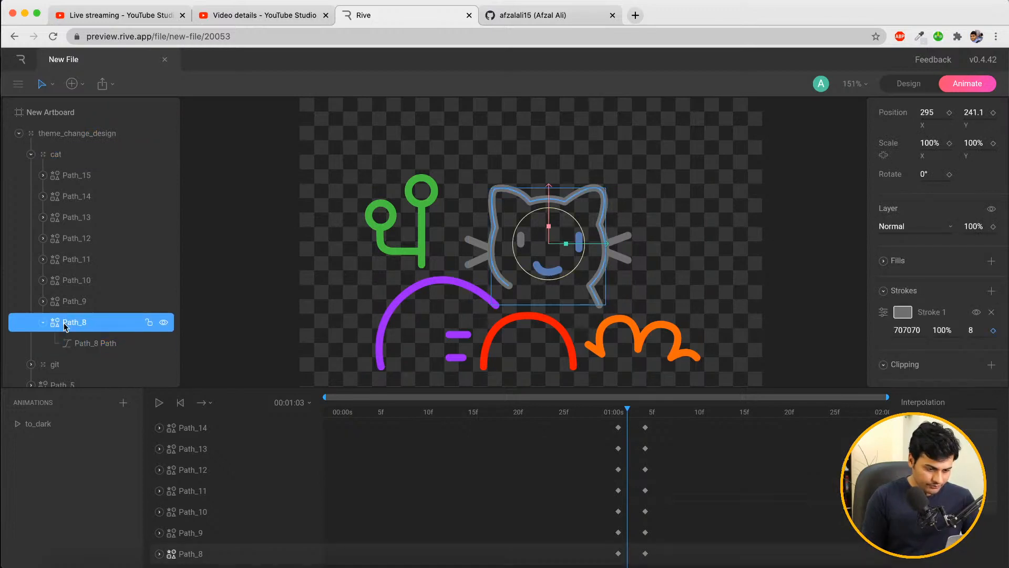
pyautogui.scroll(5, 524, 250)
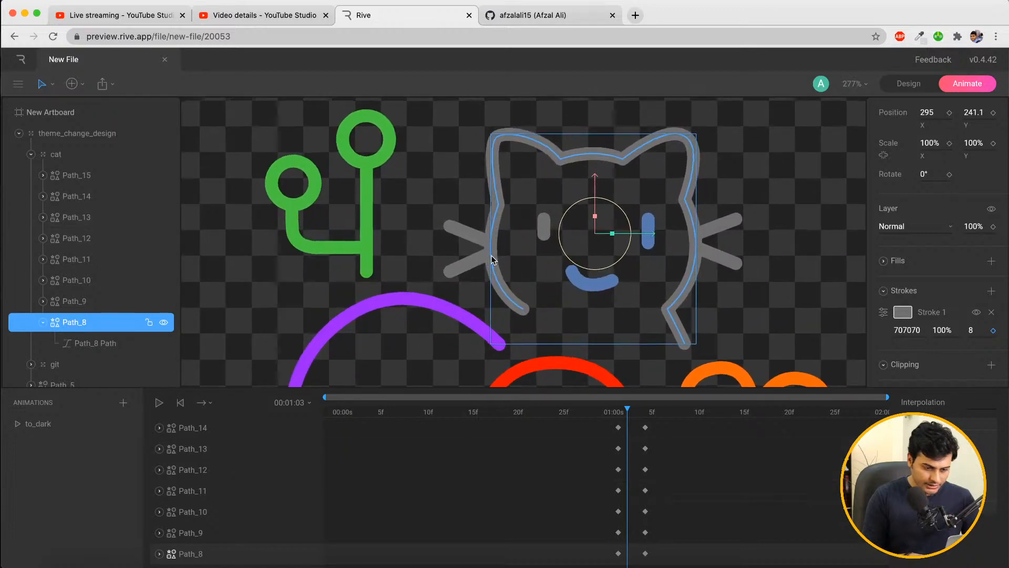
pyautogui.doubleClick(635, 298)
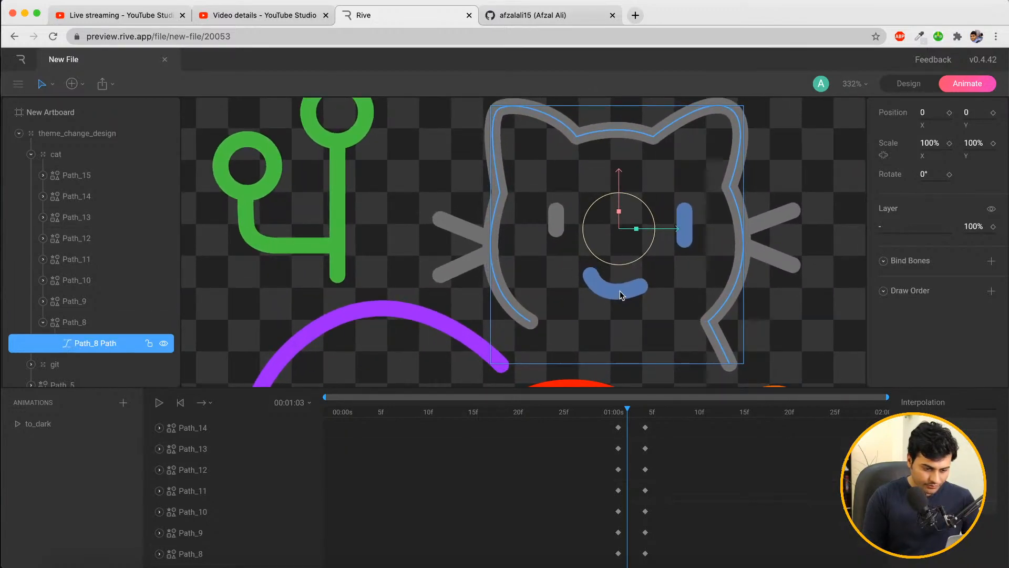
pyautogui.doubleClick(620, 291)
pyautogui.click(620, 294)
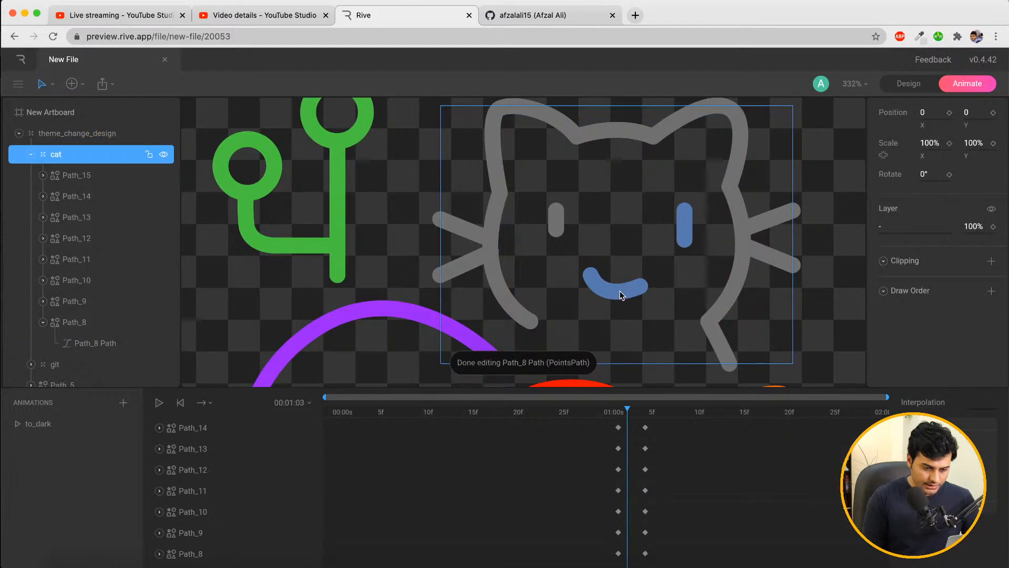
pyautogui.doubleClick(621, 295)
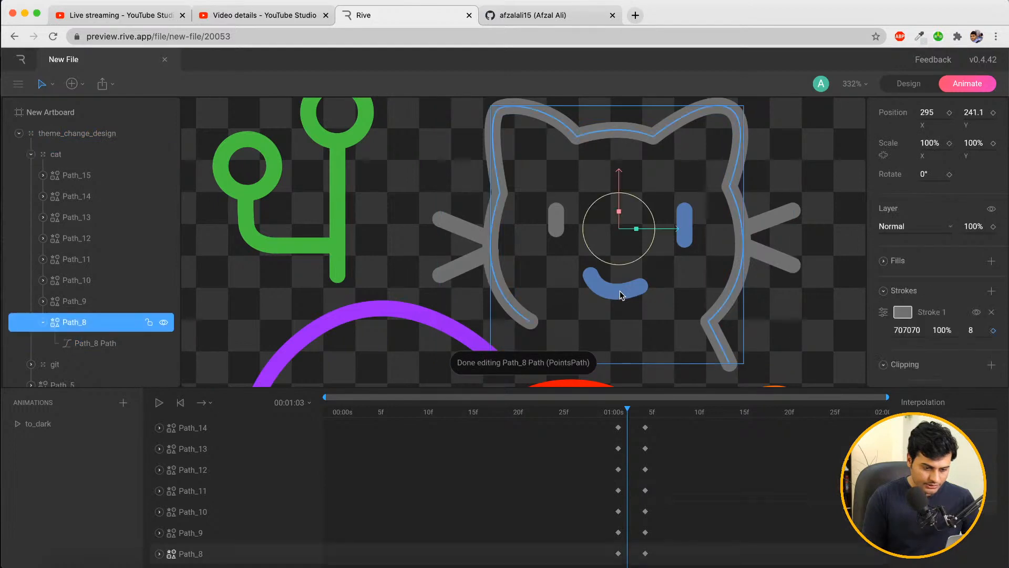
# Set the interpolation of both keyframes of the cat's mouth and eye paths, Path_15 and Path_14, to Hold
pyautogui.click(83, 195)
pyautogui.click(83, 178)
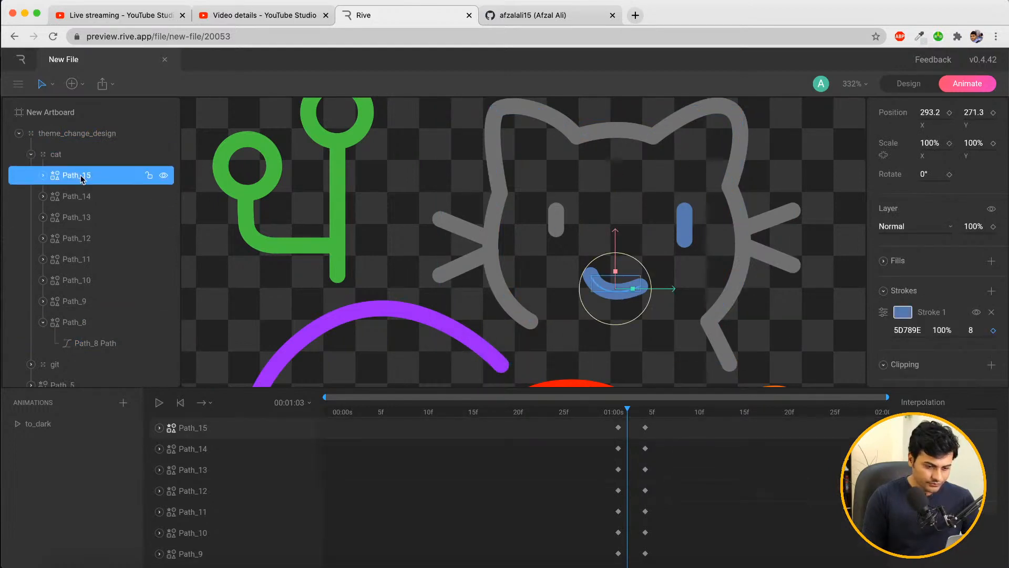
pyautogui.keyDown('shift'); pyautogui.click(80, 199); pyautogui.keyUp('shift')
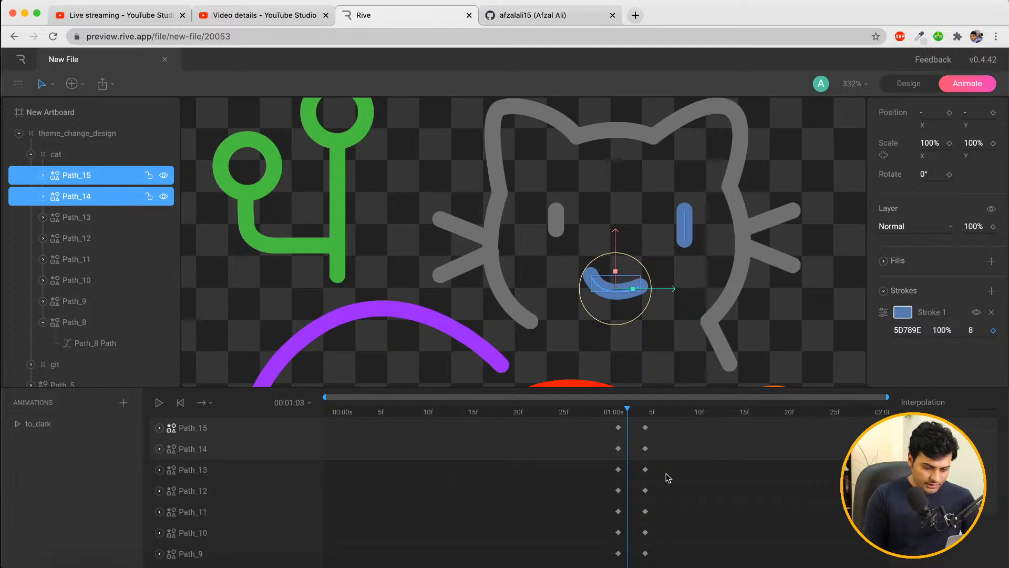
pyautogui.moveTo(604, 426); pyautogui.dragTo(658, 452)
pyautogui.click(985, 403)
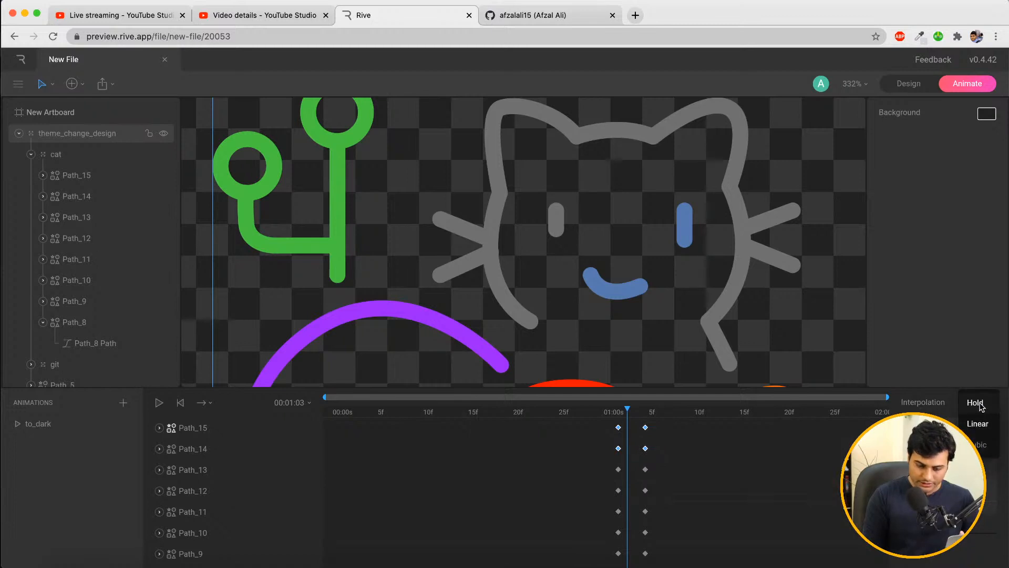
pyautogui.click(978, 404)
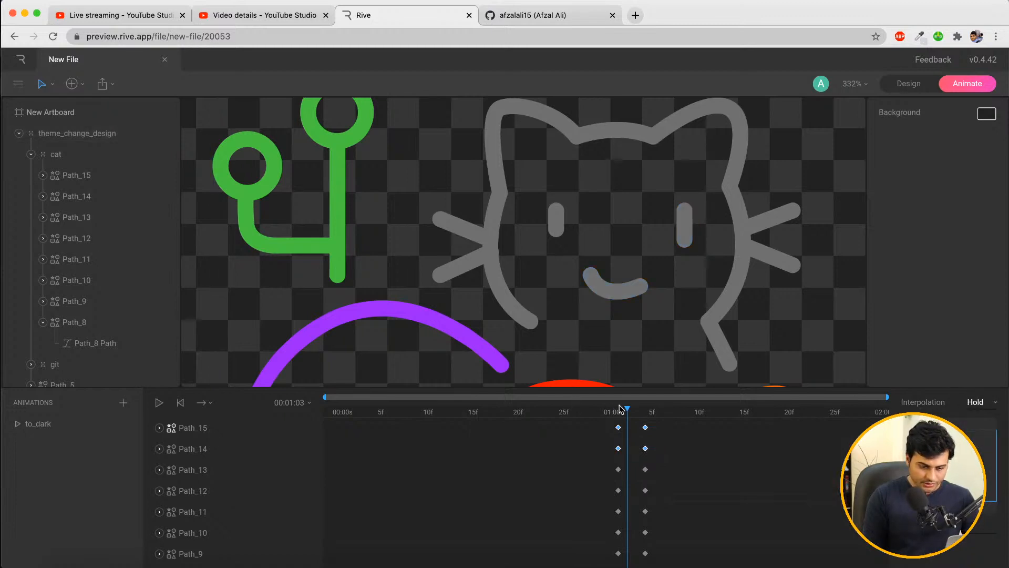
# Scrub back and forth through the to_dark timeline to check the colour switches of the whole illustration, ending at 00:01:02
pyautogui.moveTo(621, 409); pyautogui.dragTo(645, 413)
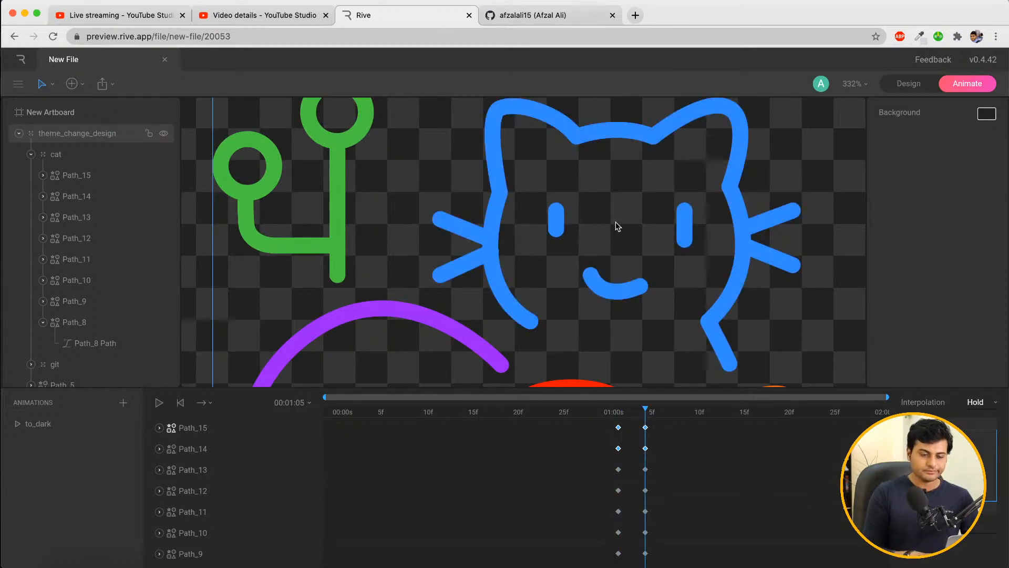
pyautogui.scroll(-5, 616, 221)
pyautogui.scroll(-1, 617, 226)
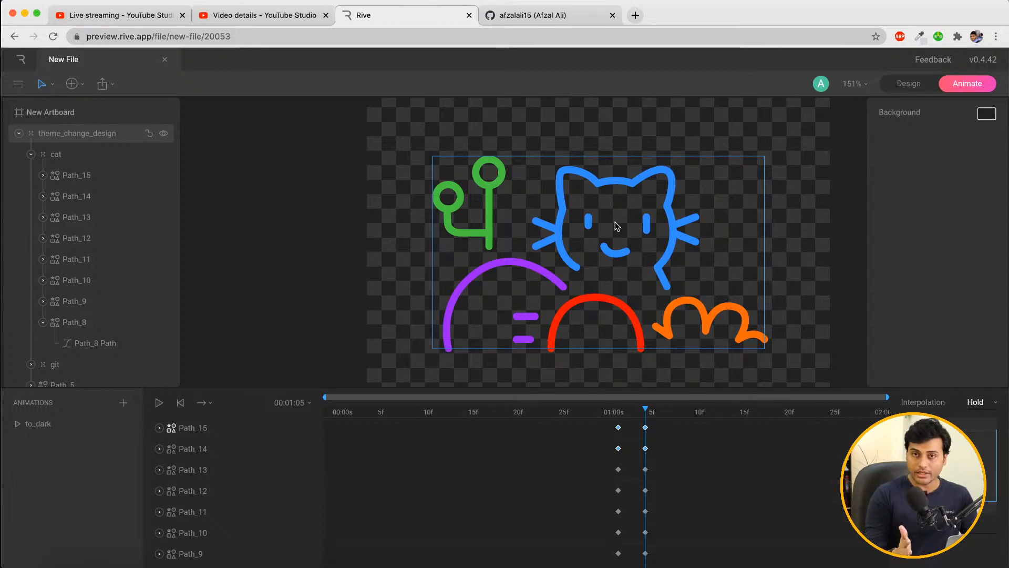
pyautogui.moveTo(415, 413); pyautogui.dragTo(671, 404)
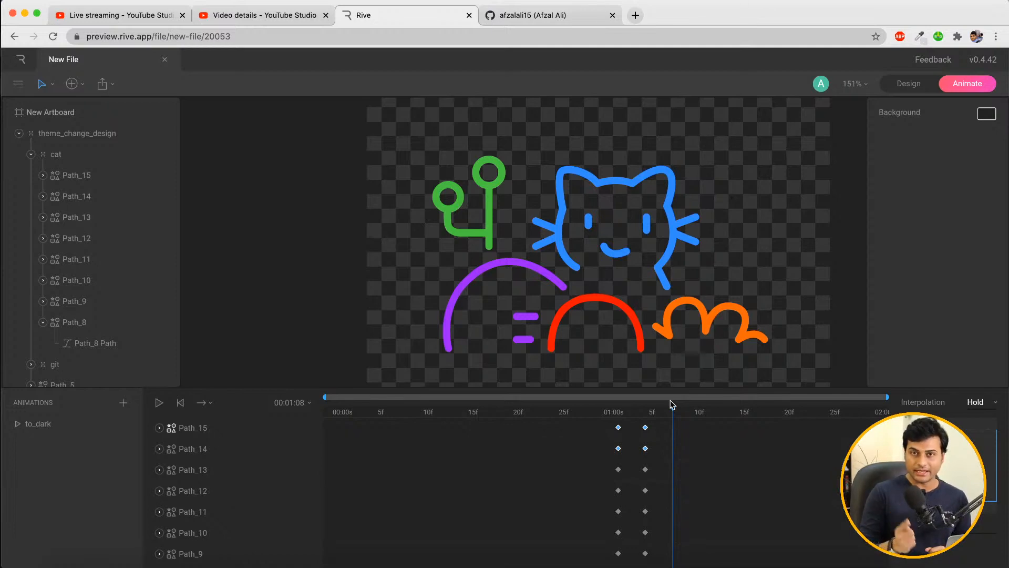
pyautogui.click(618, 412)
pyautogui.moveTo(618, 414); pyautogui.dragTo(654, 414)
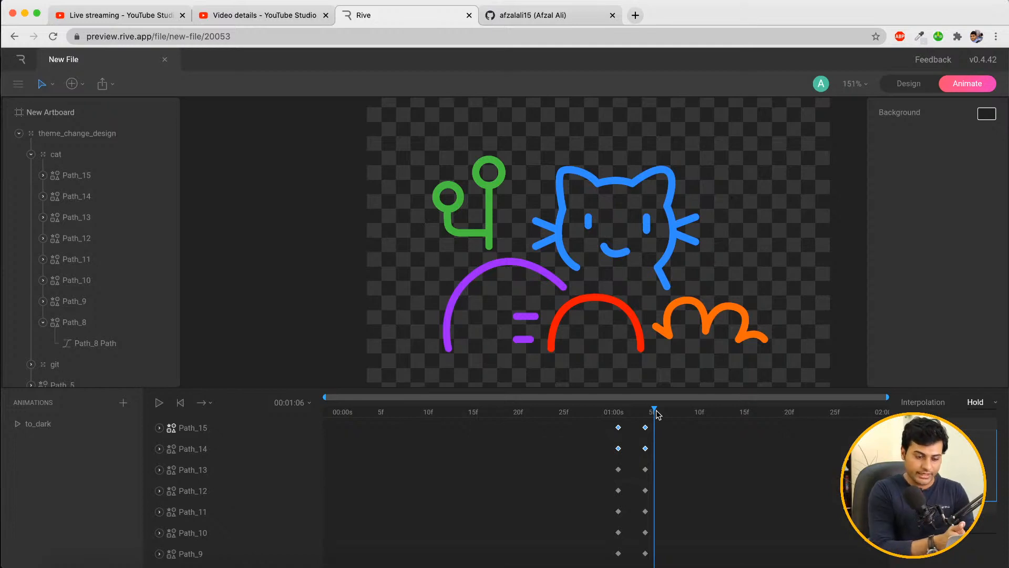
pyautogui.moveTo(655, 413)
pyautogui.mouseDown()
pyautogui.moveTo(420, 412)
pyautogui.moveTo(660, 407)
pyautogui.moveTo(465, 418)
pyautogui.mouseUp()
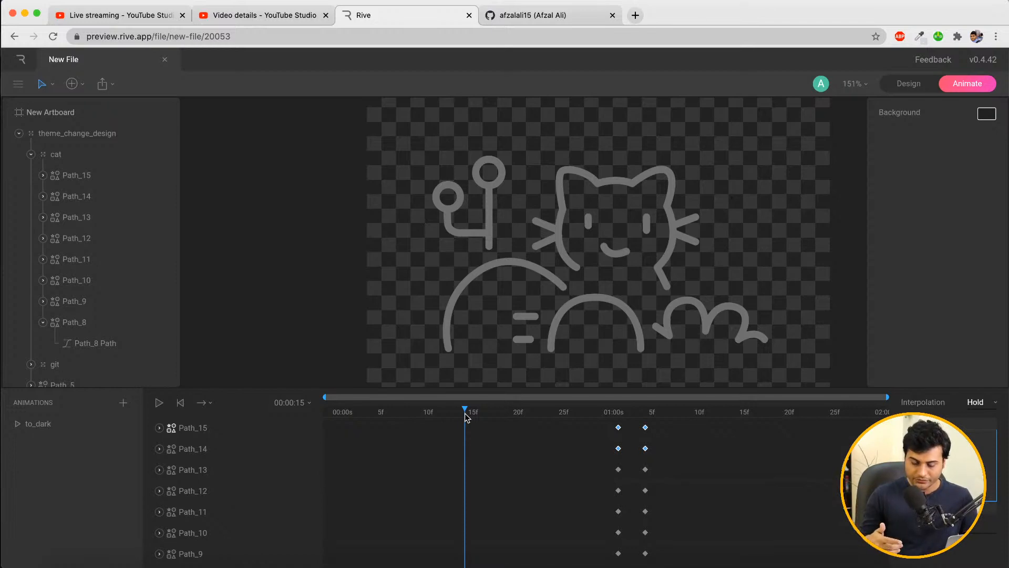
pyautogui.moveTo(466, 417)
pyautogui.mouseDown()
pyautogui.moveTo(651, 415)
pyautogui.moveTo(618, 416)
pyautogui.mouseUp()
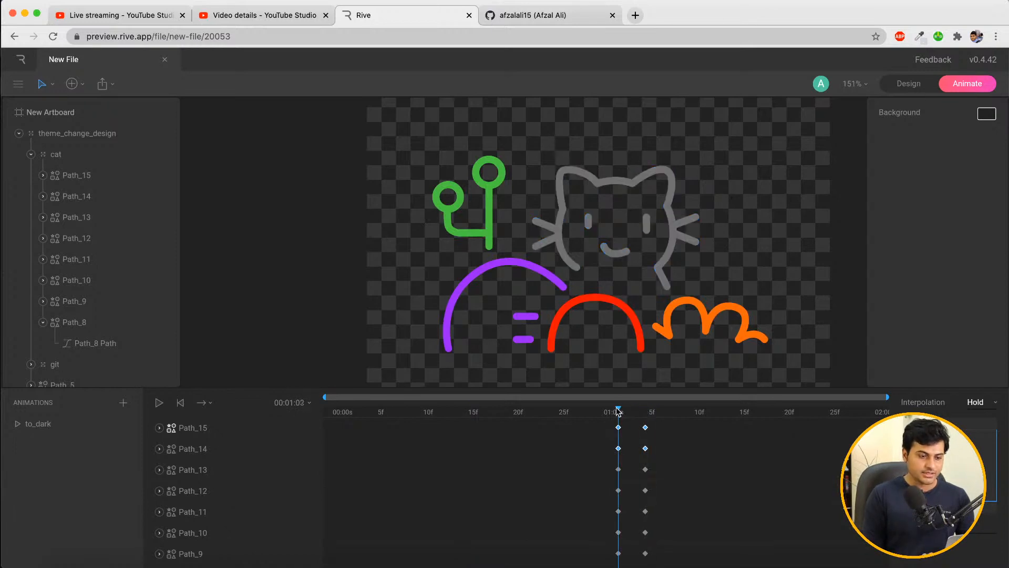
# Switch to the GitHub profile page, toggle its light and dark themes to examine the reference illustration, and return to Rive
pyautogui.click(538, 19)
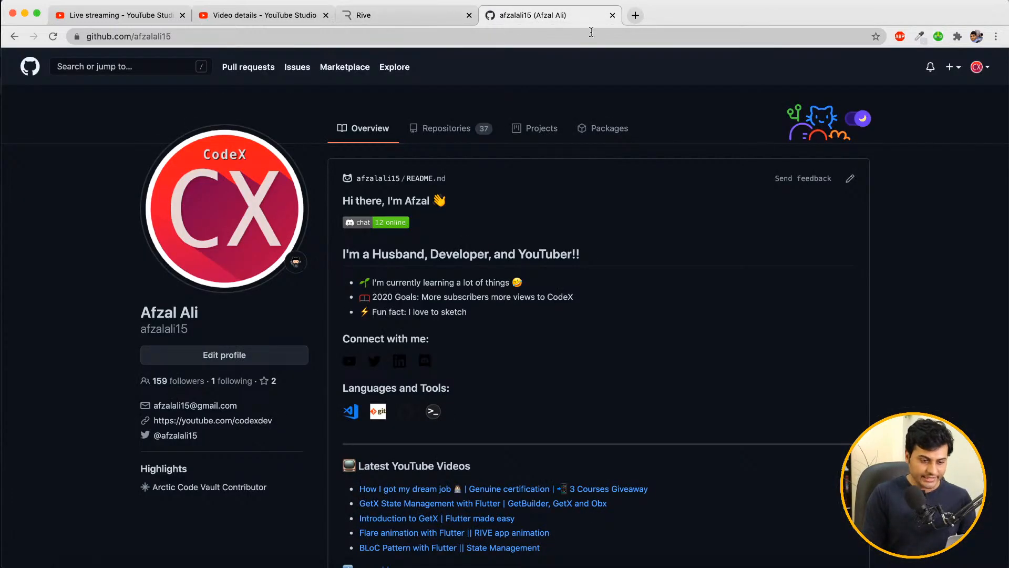
pyautogui.click(863, 121)
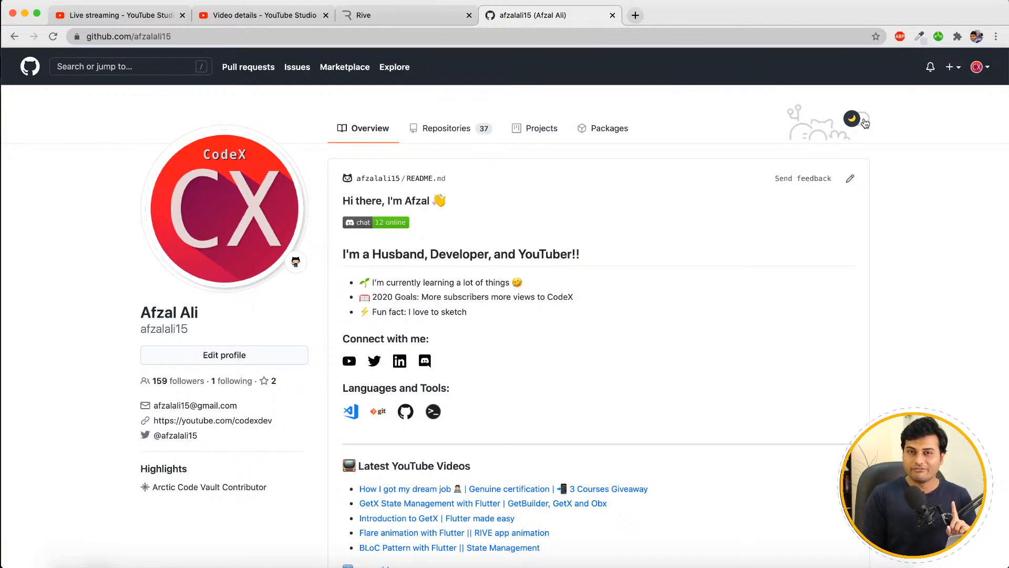
pyautogui.click(863, 120)
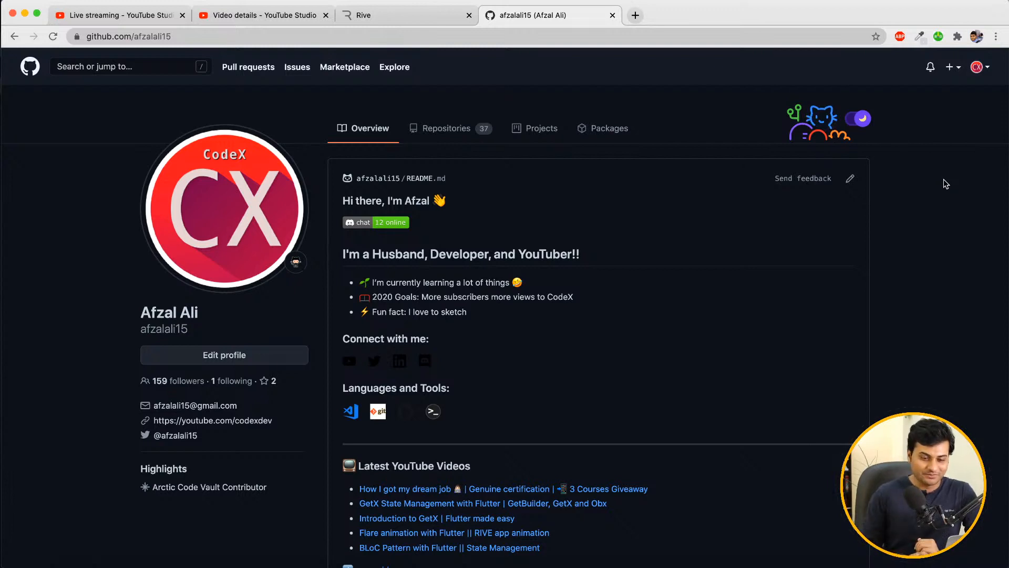
pyautogui.click(863, 120)
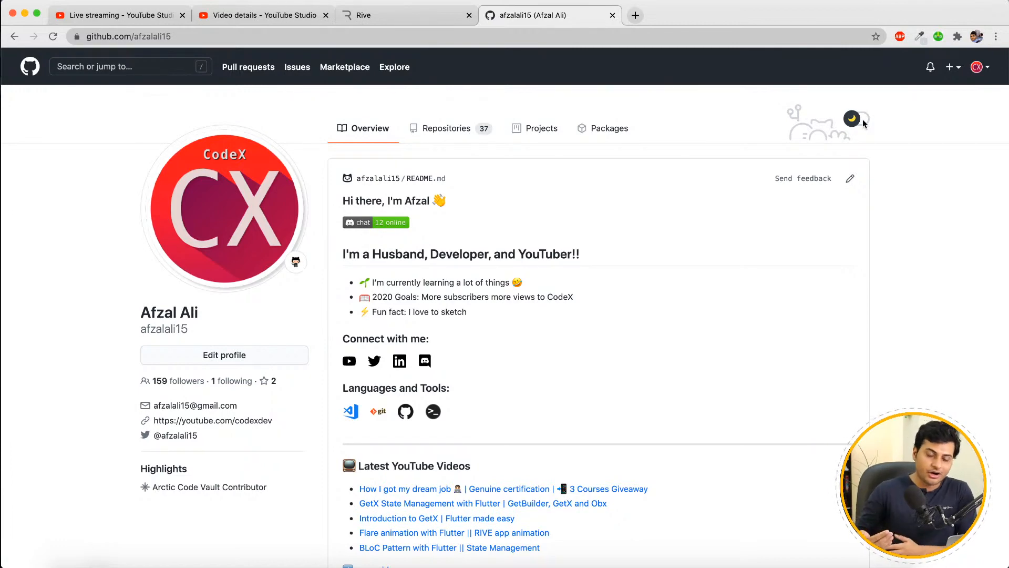
pyautogui.click(863, 121)
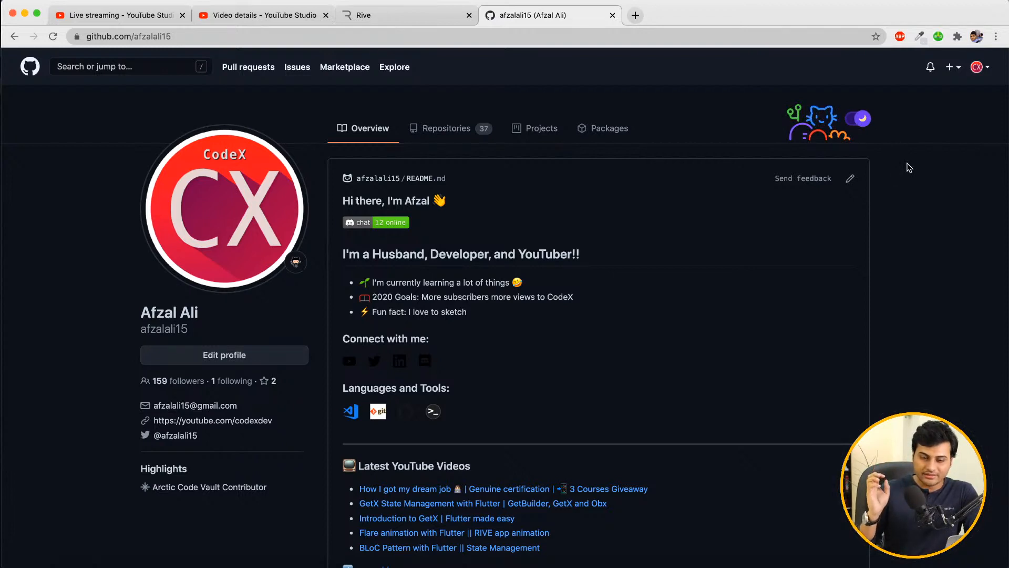
pyautogui.click(402, 16)
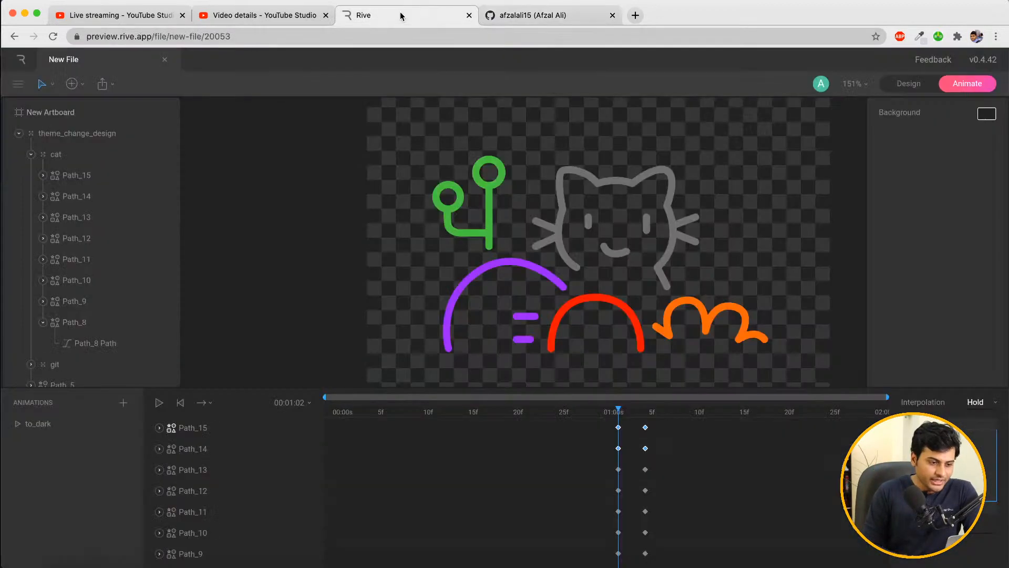
# Shift both stroke keyframes of all the cat paths, Path_15 to Path_8, three frames later to 00:01:05 and 00:01:08
pyautogui.click(588, 412)
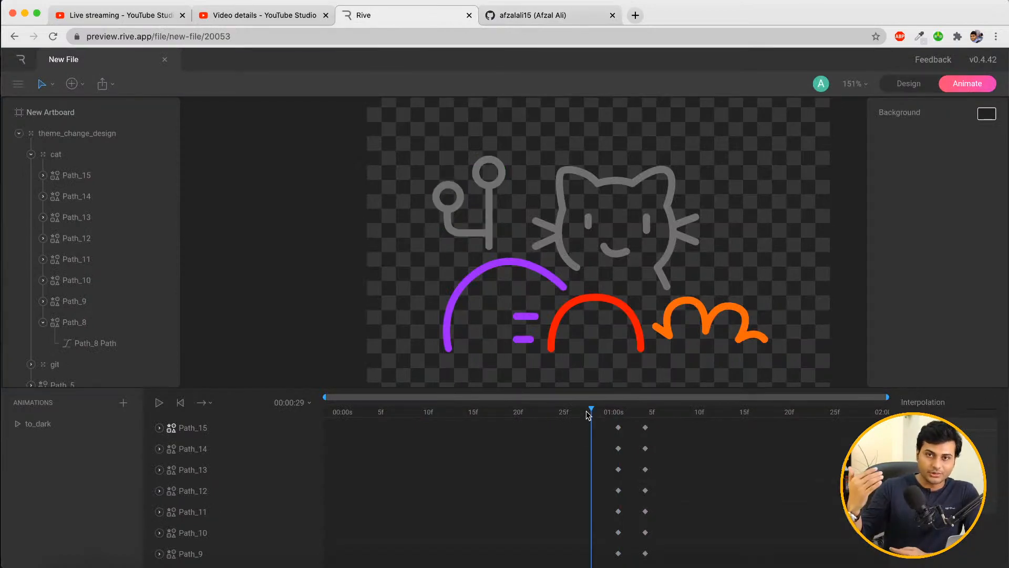
pyautogui.scroll(-3, 612, 454)
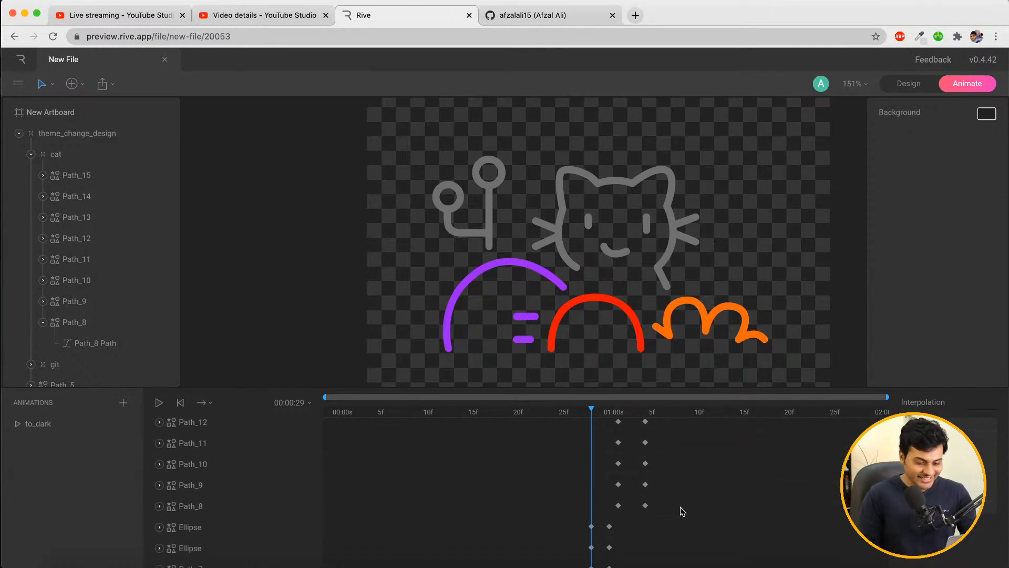
pyautogui.moveTo(592, 412); pyautogui.dragTo(610, 412)
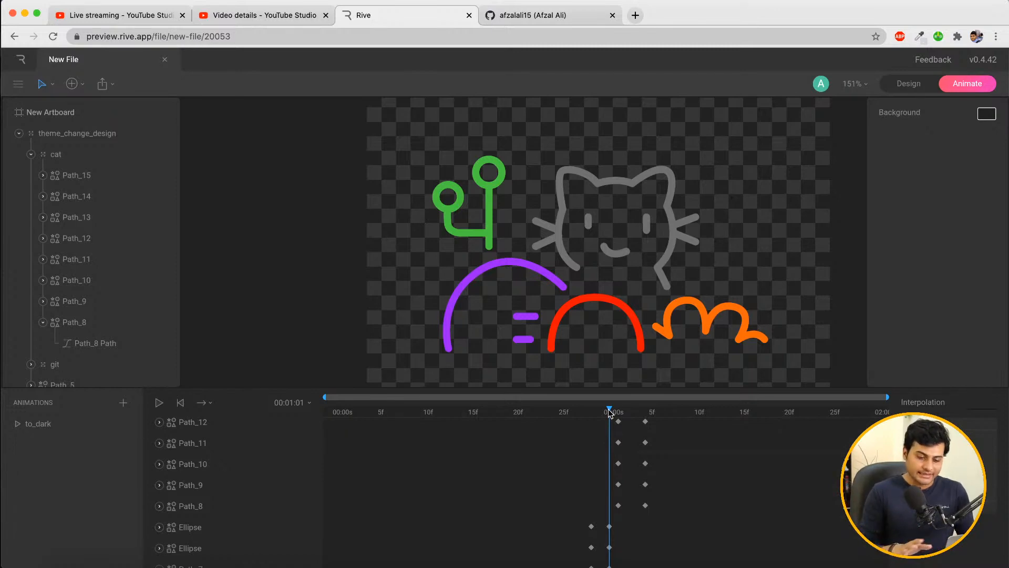
pyautogui.moveTo(675, 518); pyautogui.dragTo(652, 430)
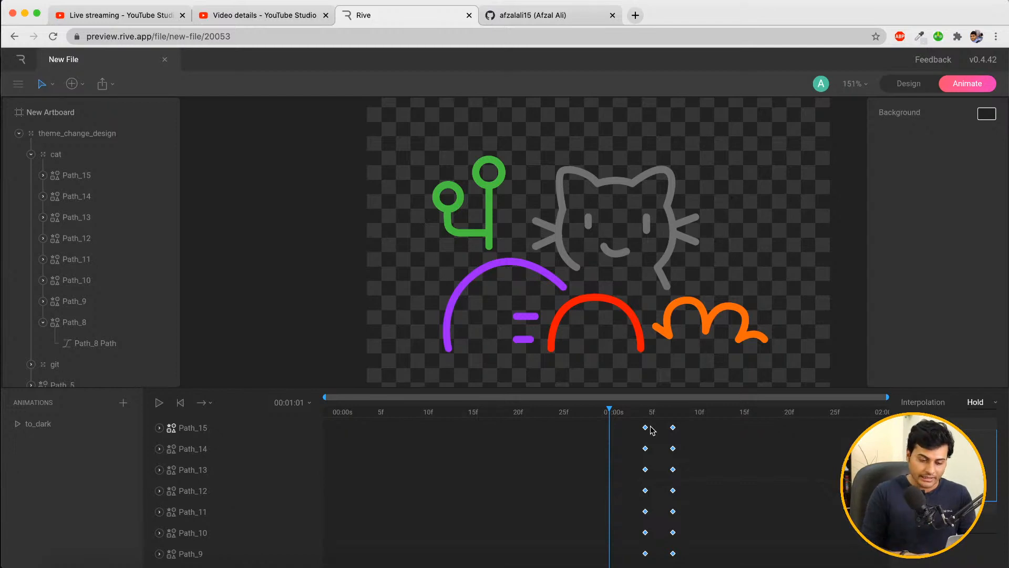
# Move the playhead to 00:01:03, just past the existing keyframes of the git shapes
pyautogui.scroll(-3, 652, 430)
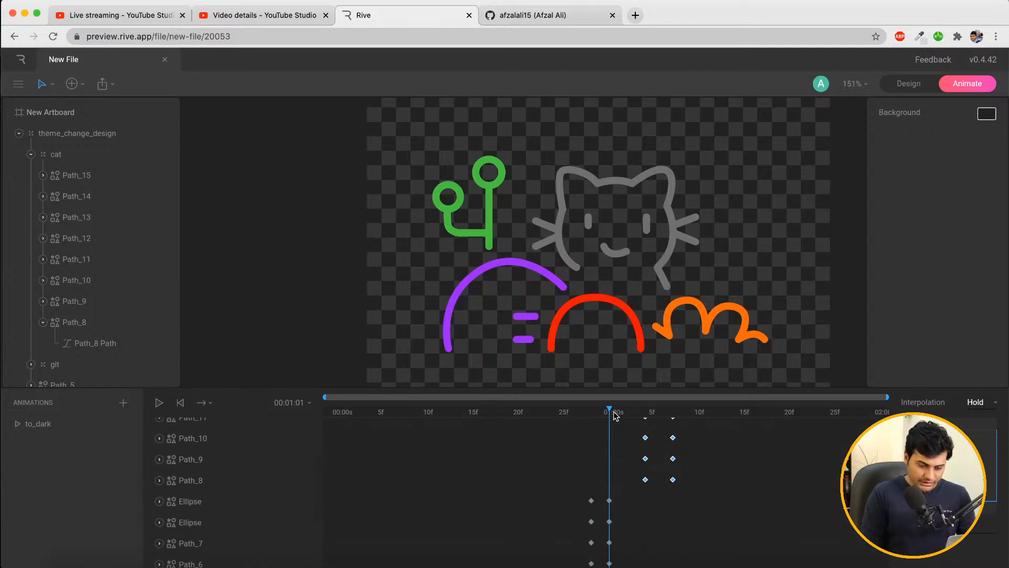
pyautogui.moveTo(610, 412); pyautogui.dragTo(615, 412)
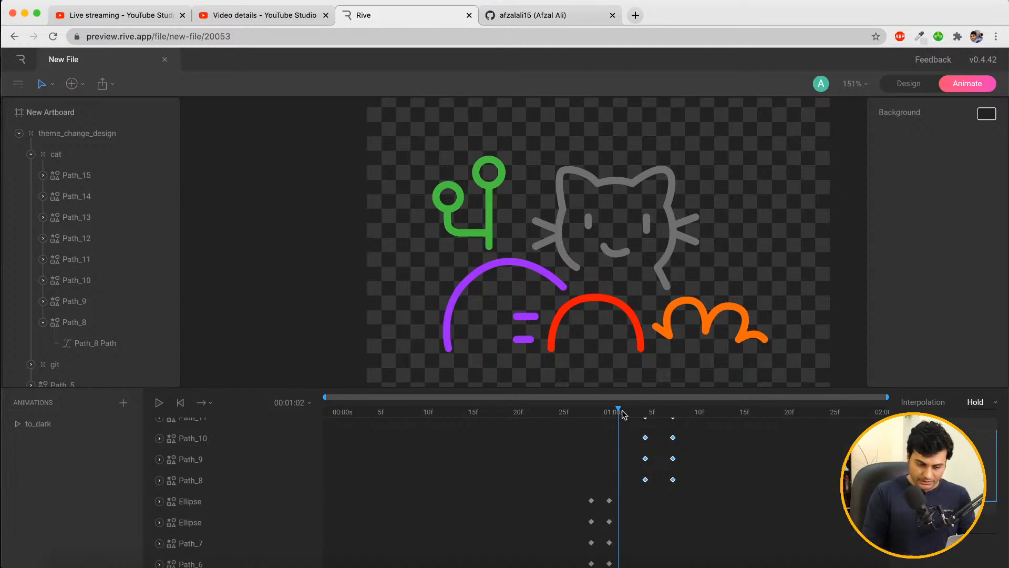
pyautogui.moveTo(622, 414); pyautogui.dragTo(625, 413)
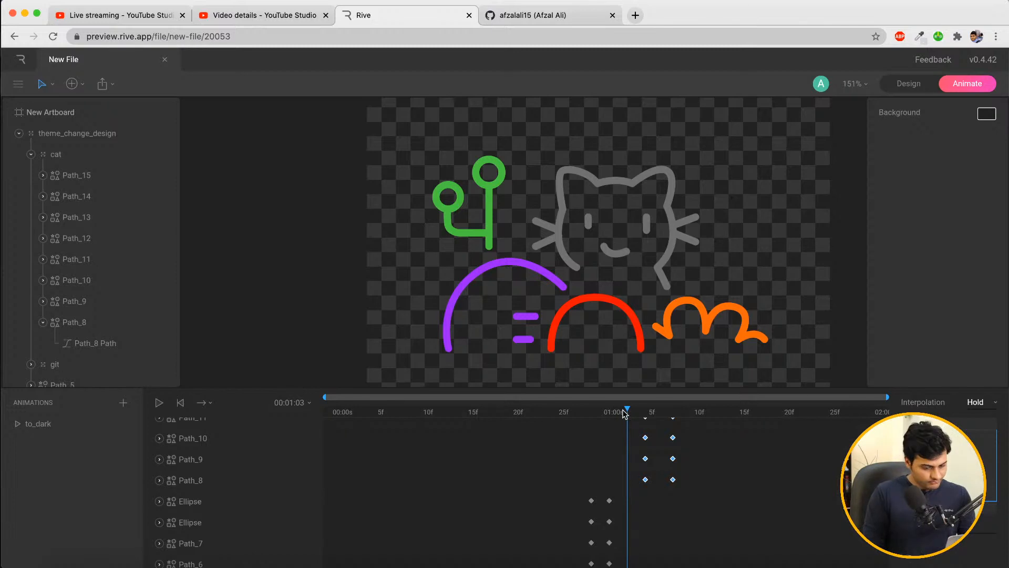
pyautogui.scroll(-2, 633, 518)
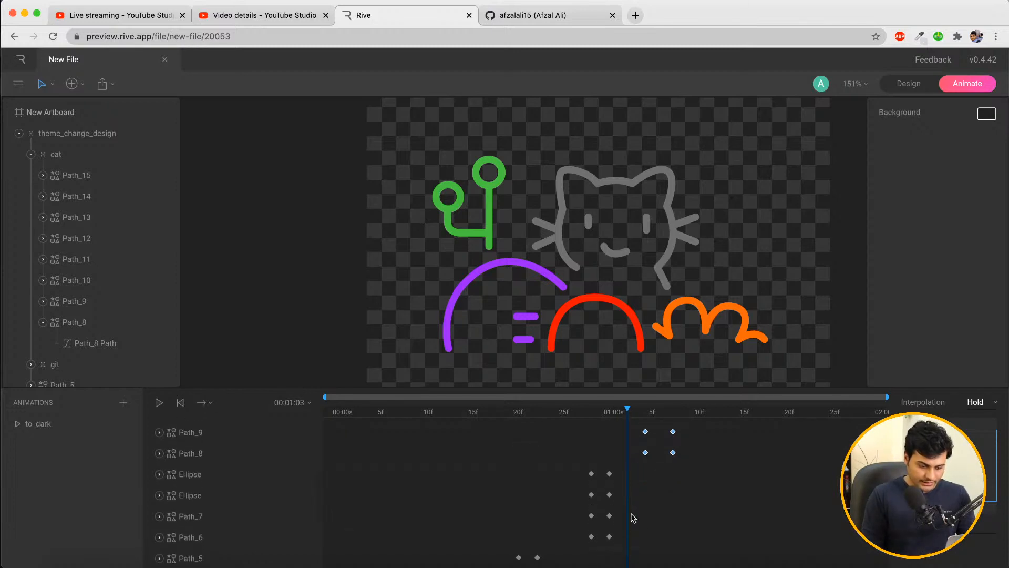
pyautogui.click(218, 476)
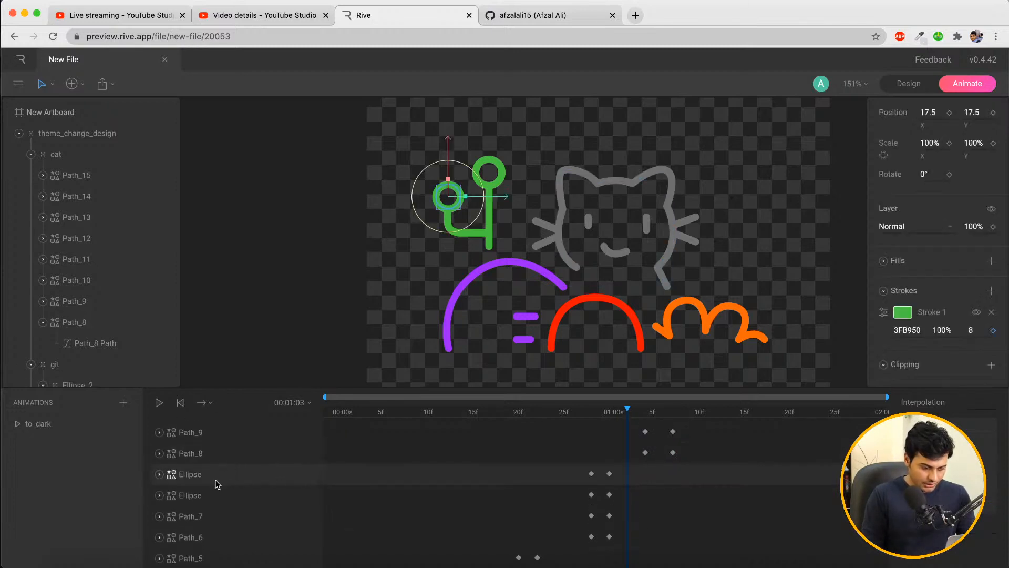
pyautogui.keyDown('shift'); pyautogui.click(205, 540); pyautogui.keyUp('shift')
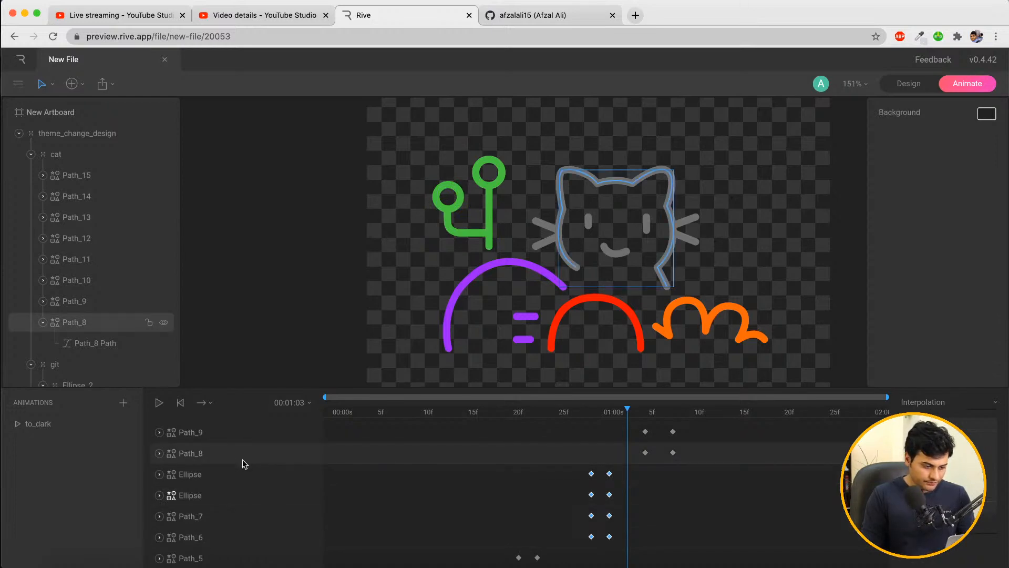
pyautogui.click(216, 455)
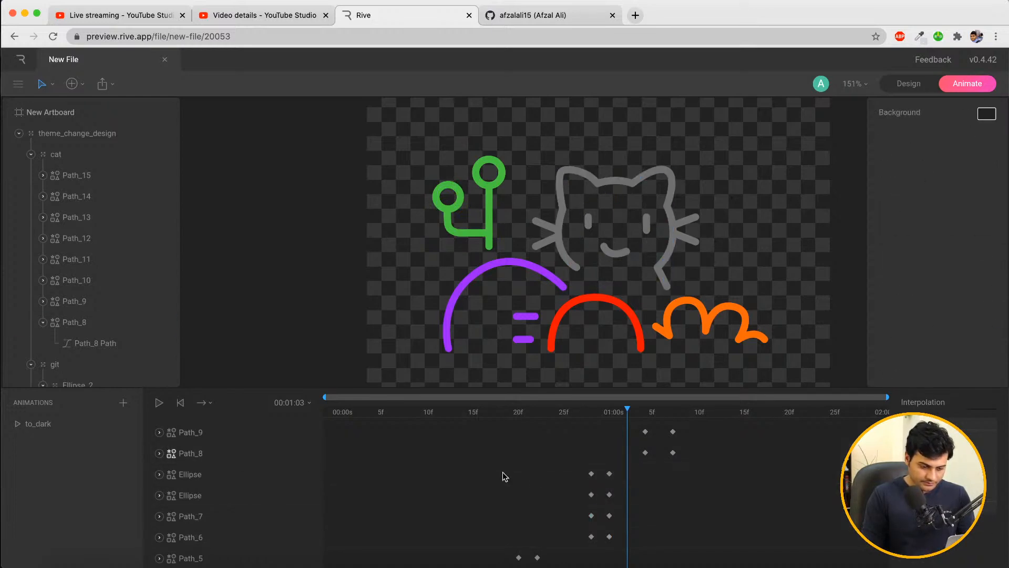
pyautogui.click(202, 480)
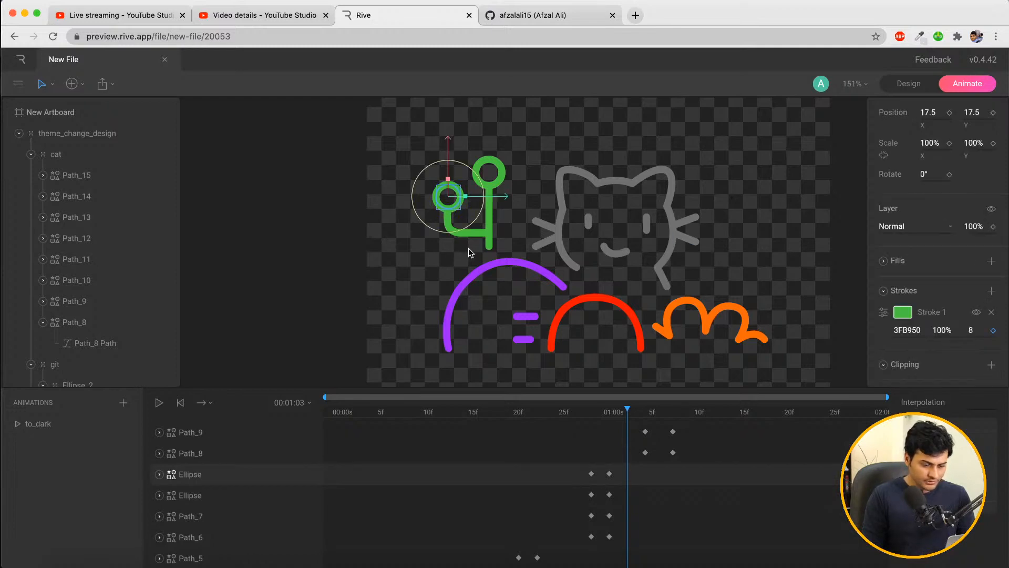
pyautogui.click(190, 517)
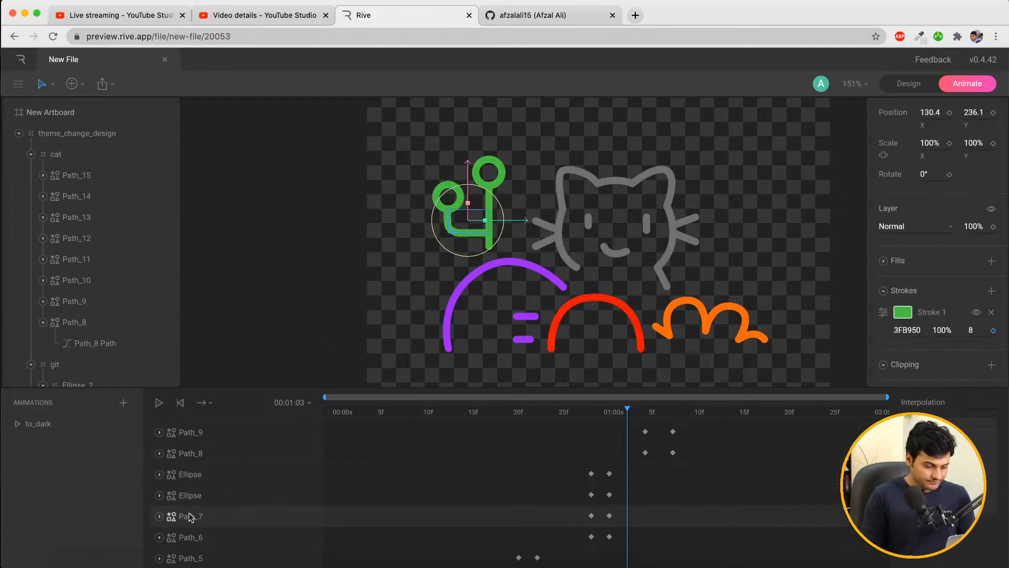
pyautogui.keyDown('shift'); pyautogui.click(200, 540); pyautogui.keyUp('shift')
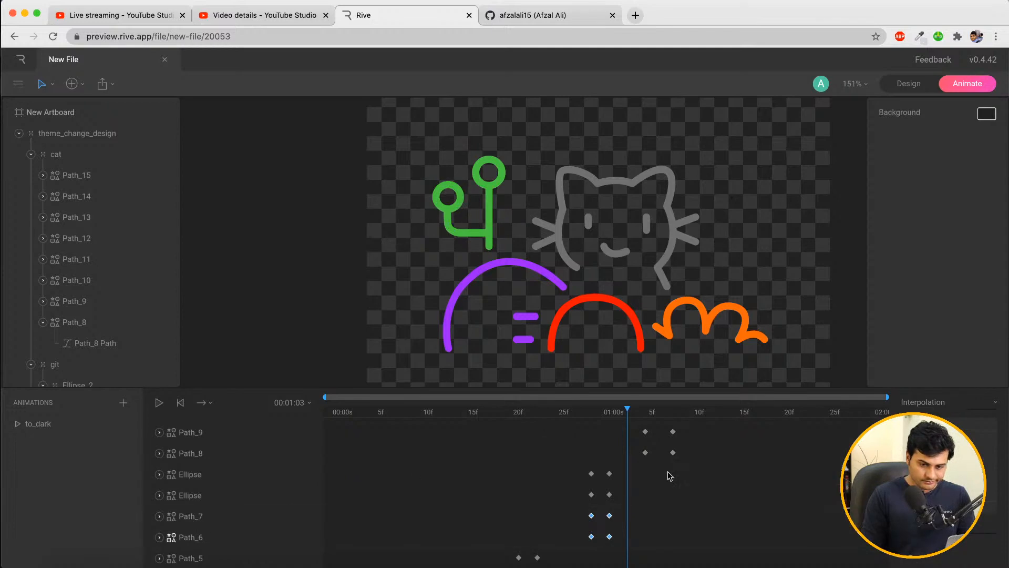
pyautogui.click(73, 302)
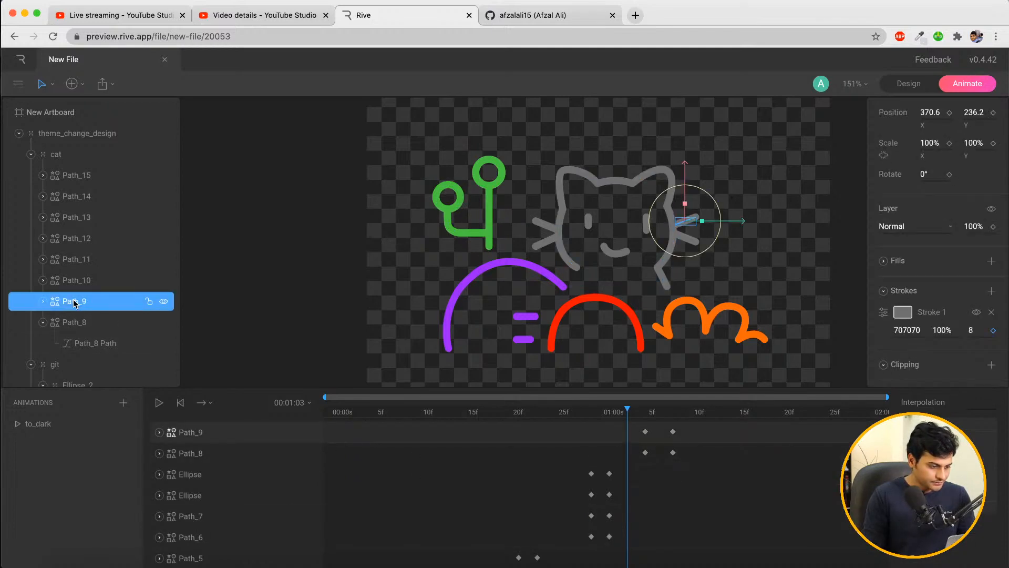
# Collapse the cat and ellipse groups and key the stroke of git's Path_7 and Path_6 with colour 707070 at 00:01:03
pyautogui.click(192, 518)
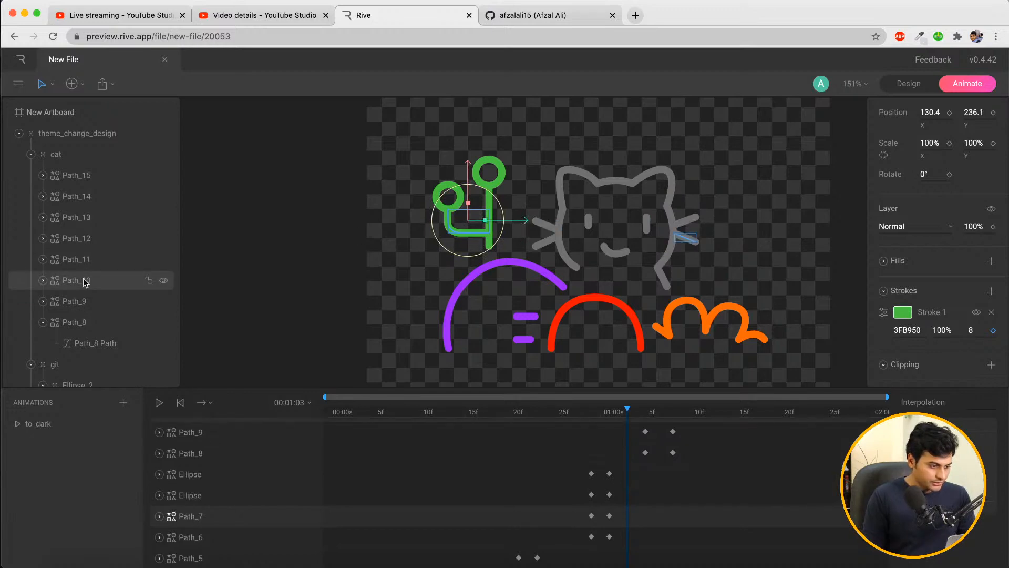
pyautogui.click(31, 154)
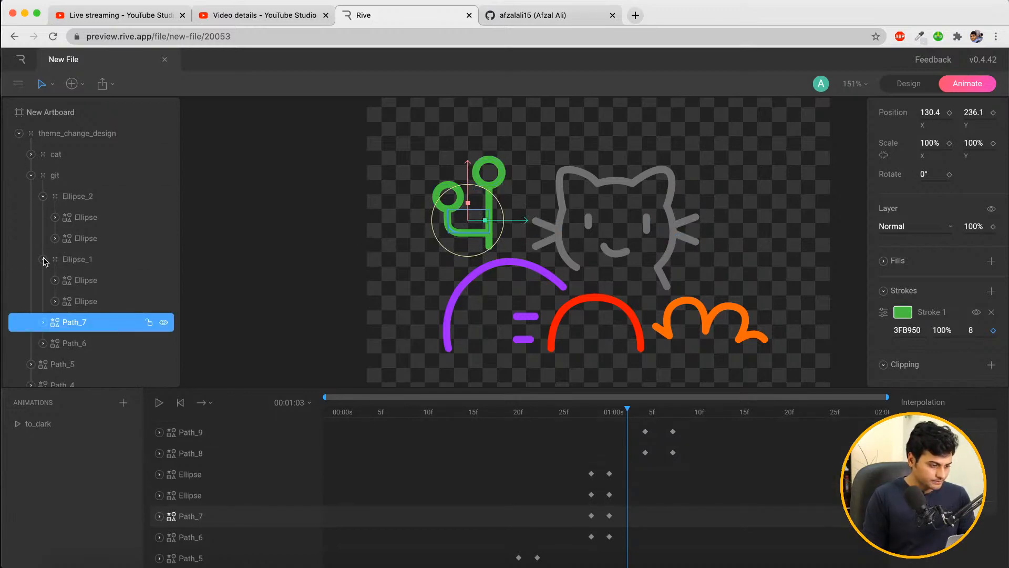
pyautogui.click(44, 259)
pyautogui.click(43, 196)
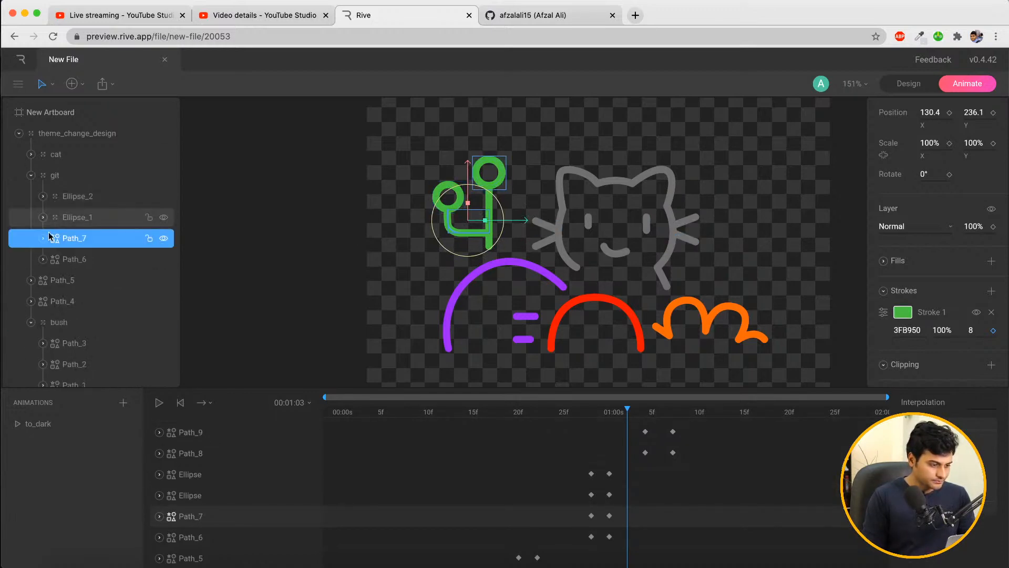
pyautogui.keyDown('shift'); pyautogui.click(71, 259); pyautogui.keyUp('shift')
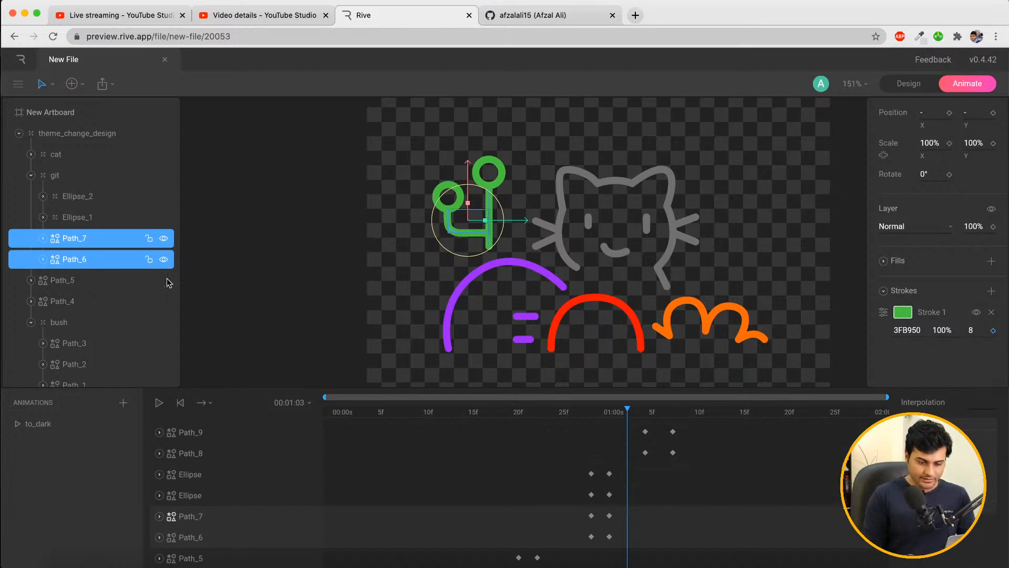
pyautogui.click(908, 329)
pyautogui.doubleClick(908, 330)
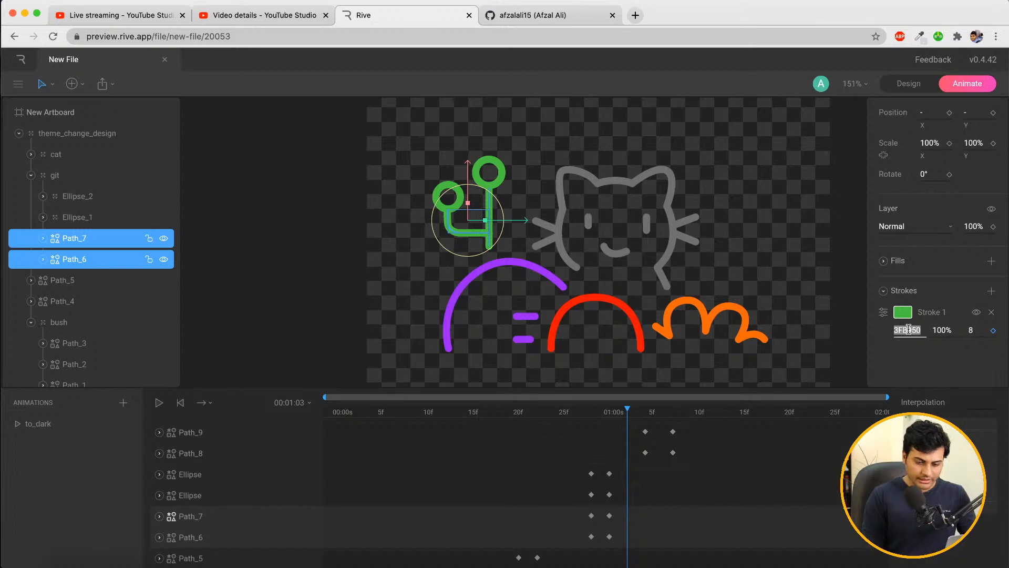
pyautogui.write('707070')
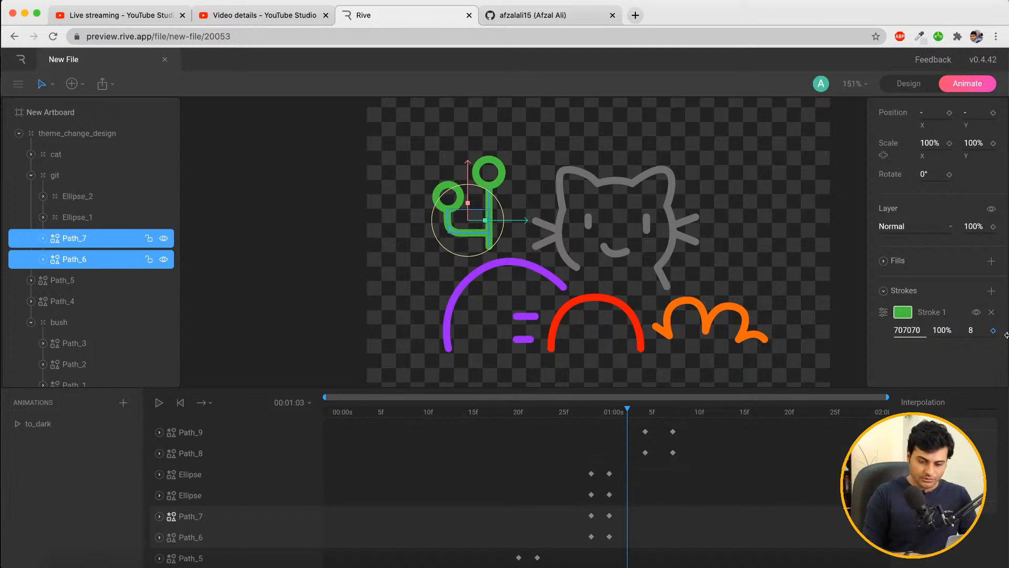
pyautogui.click(993, 330)
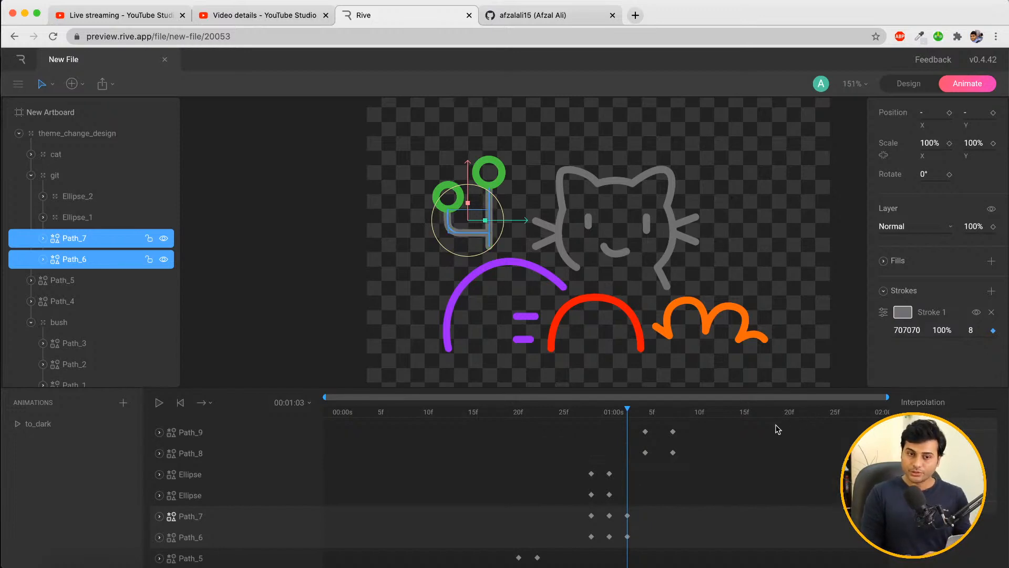
# Key the stroke of Path_7 and Path_6 with colour 3FB950 at 00:01:05
pyautogui.moveTo(629, 413); pyautogui.dragTo(645, 414)
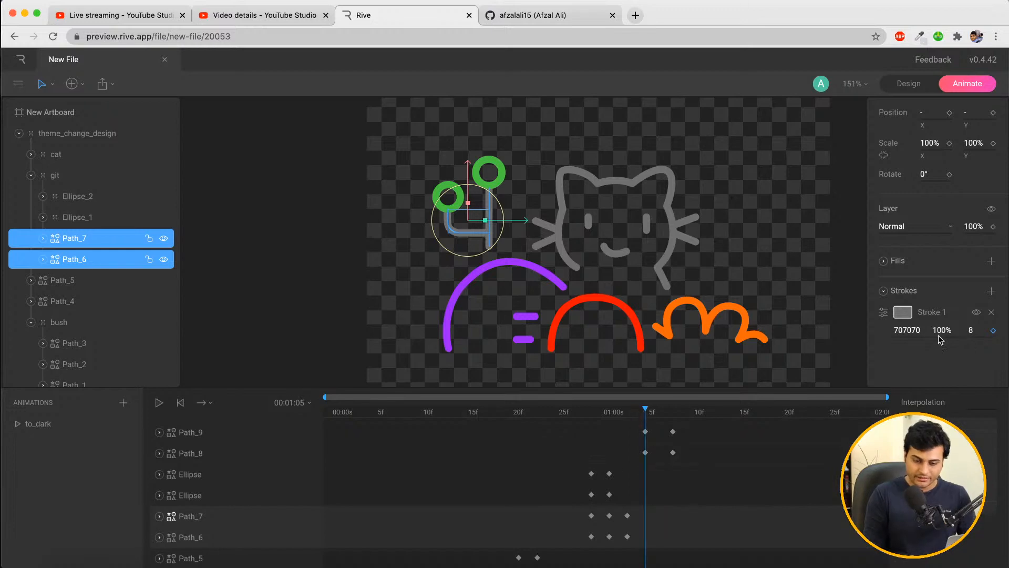
pyautogui.click(921, 333)
pyautogui.write('3FB950')
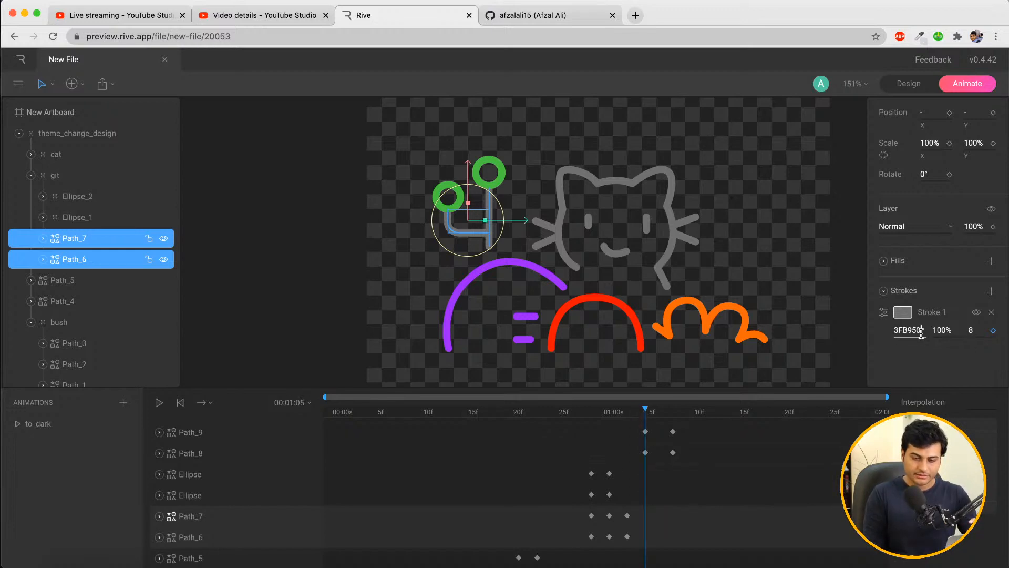
pyautogui.click(992, 332)
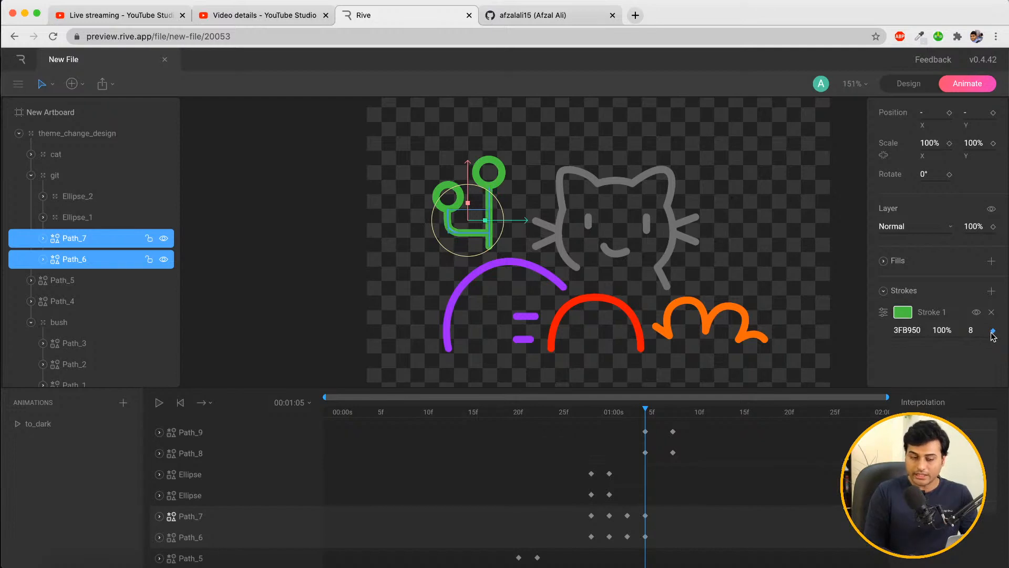
# Play the to_dark animation from 00:00:22 and scrub back to 00:01:03 to check the git branch's colour changes
pyautogui.moveTo(571, 413)
pyautogui.mouseDown()
pyautogui.moveTo(649, 413)
pyautogui.moveTo(527, 413)
pyautogui.mouseUp()
pyautogui.click(848, 272)
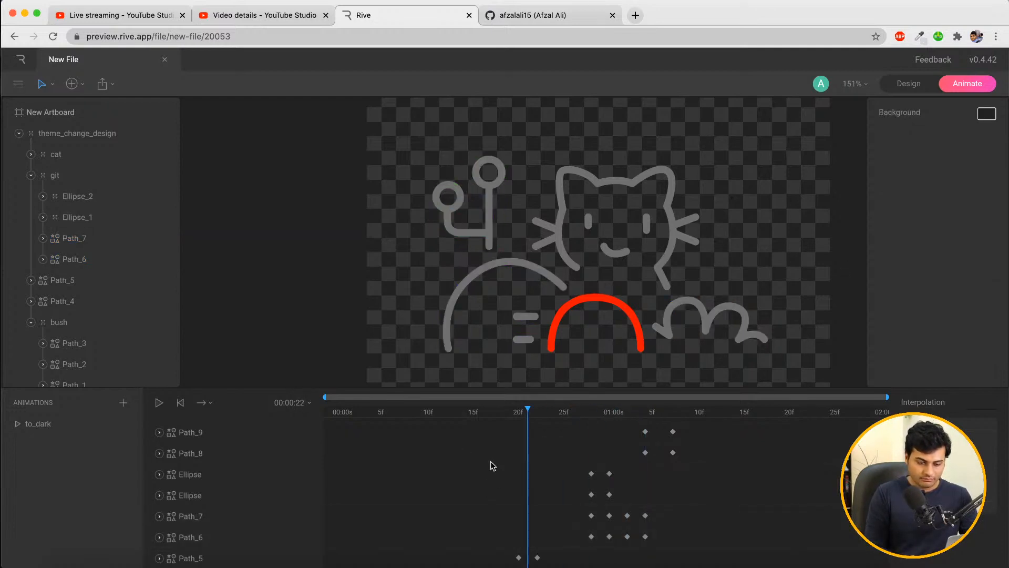
pyautogui.press('space')
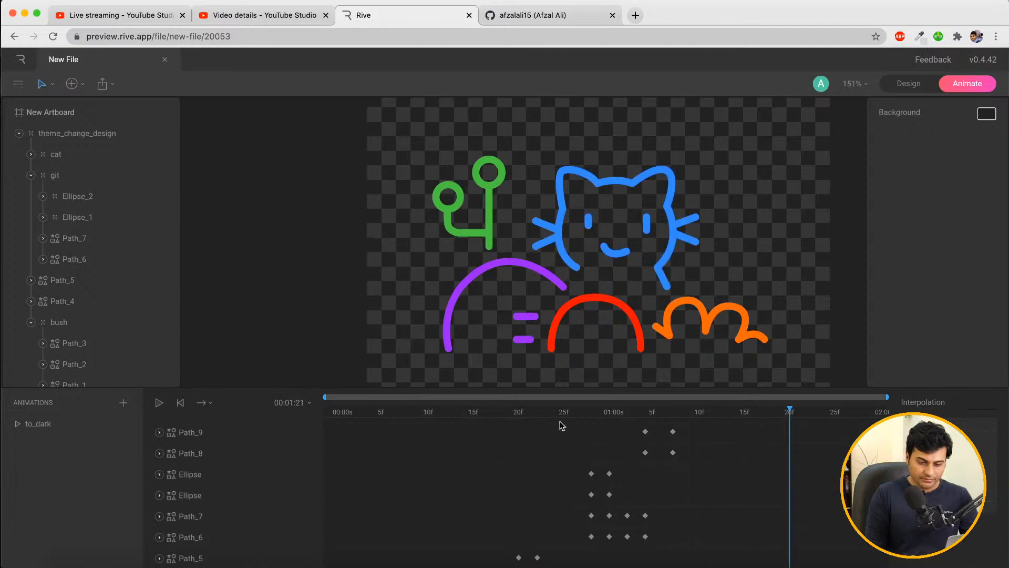
pyautogui.moveTo(565, 413)
pyautogui.mouseDown()
pyautogui.moveTo(664, 413)
pyautogui.moveTo(629, 412)
pyautogui.mouseUp()
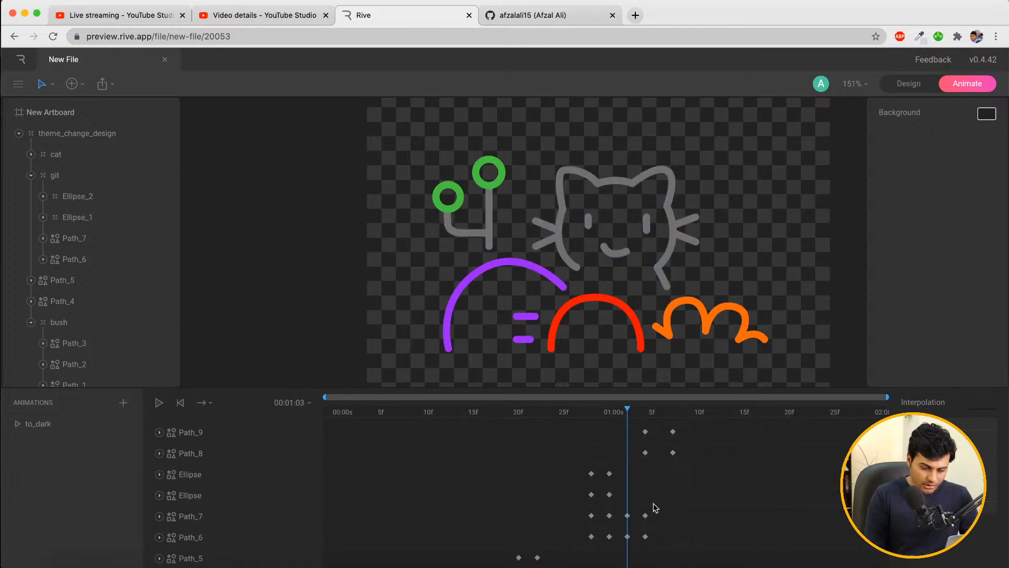
# Set the interpolation of the Path_7 and Path_6 keyframes at 00:01:03 and 00:01:05 to Hold
pyautogui.moveTo(655, 507); pyautogui.dragTo(625, 546)
pyautogui.click(984, 406)
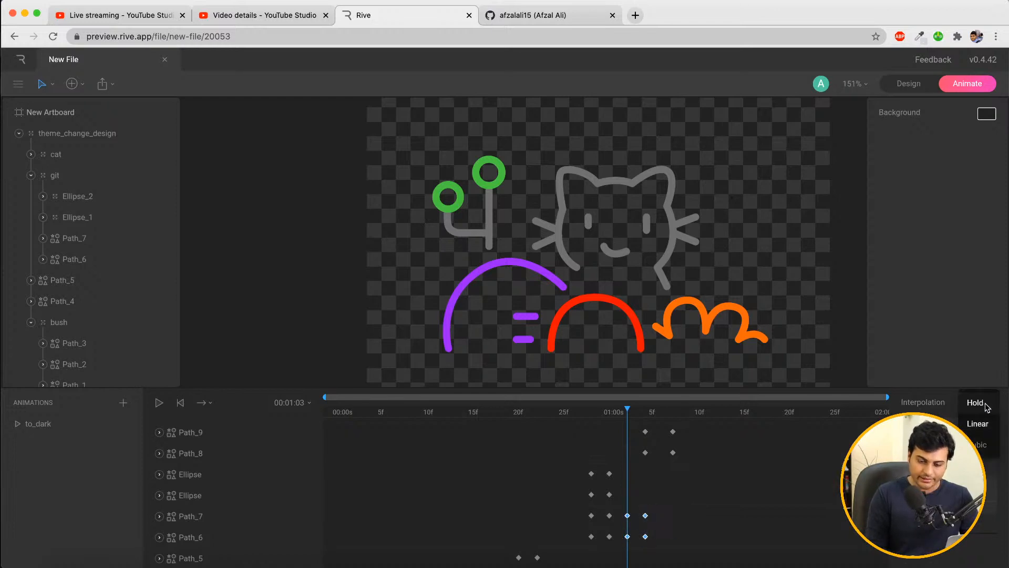
pyautogui.click(976, 403)
# Play the to_dark animation repeatedly from 00:00:19 to review the flicker and colour switches of the whole illustration
pyautogui.click(528, 413)
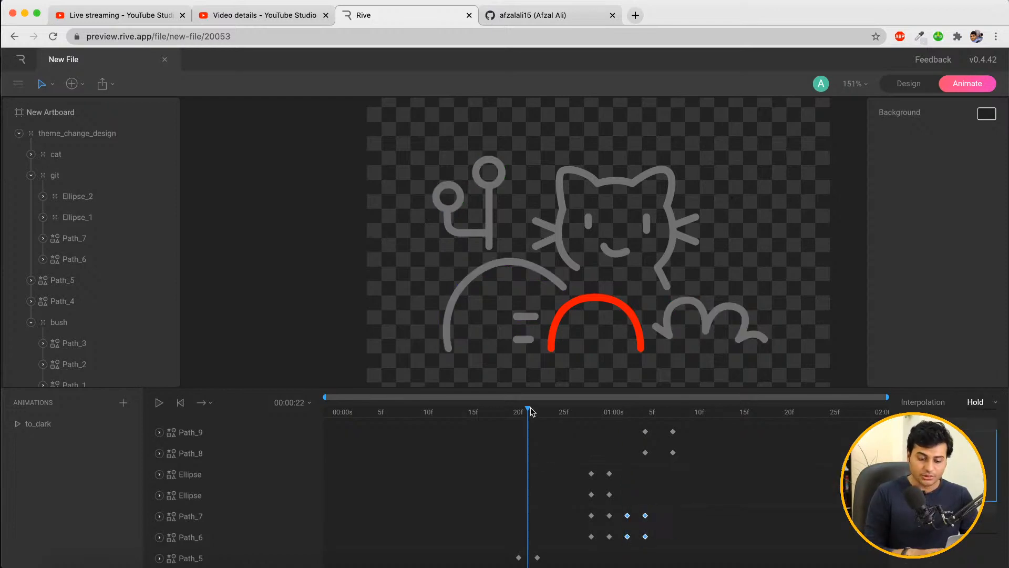
pyautogui.click(503, 413)
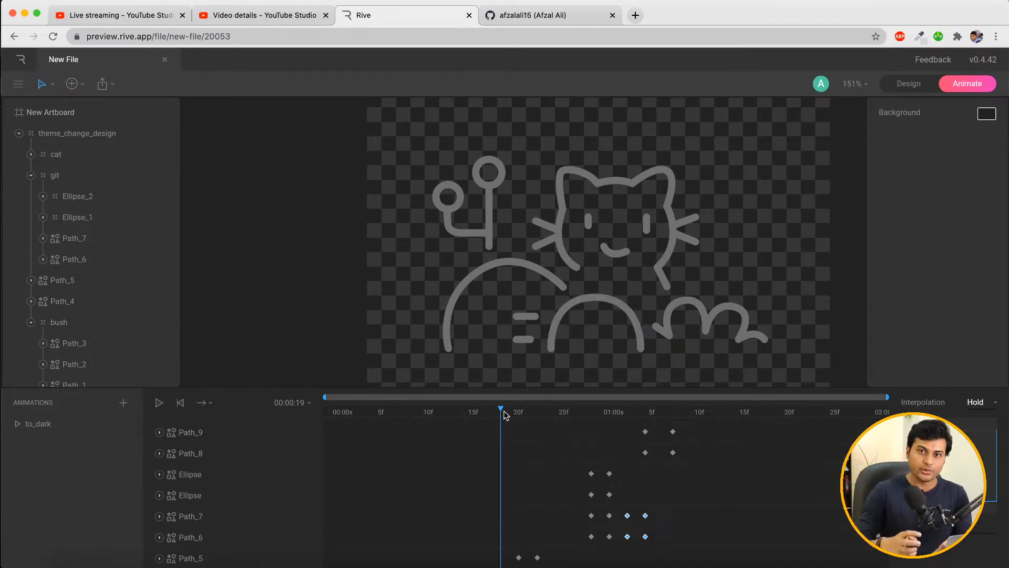
pyautogui.press('space')
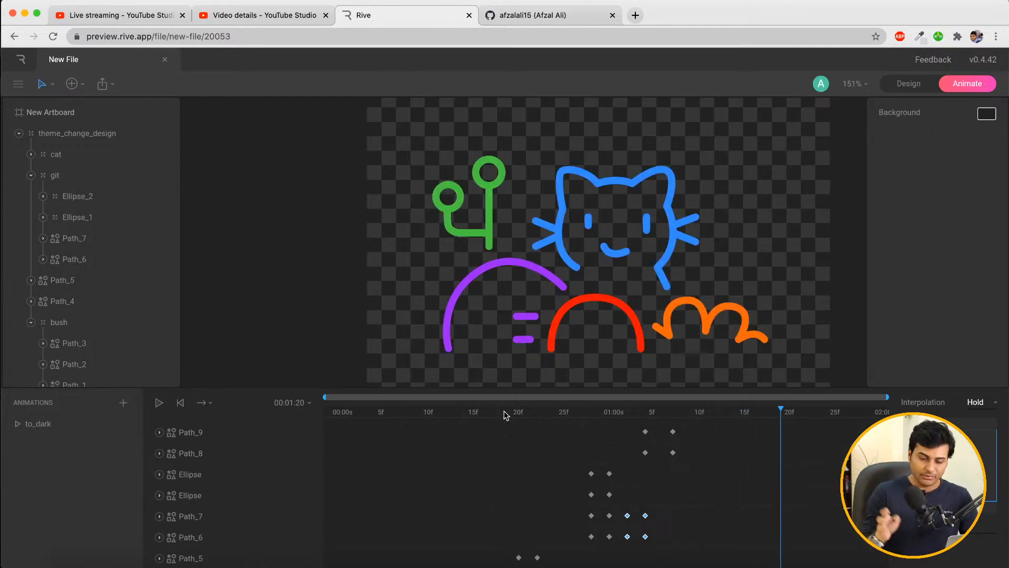
pyautogui.moveTo(619, 415); pyautogui.dragTo(519, 423)
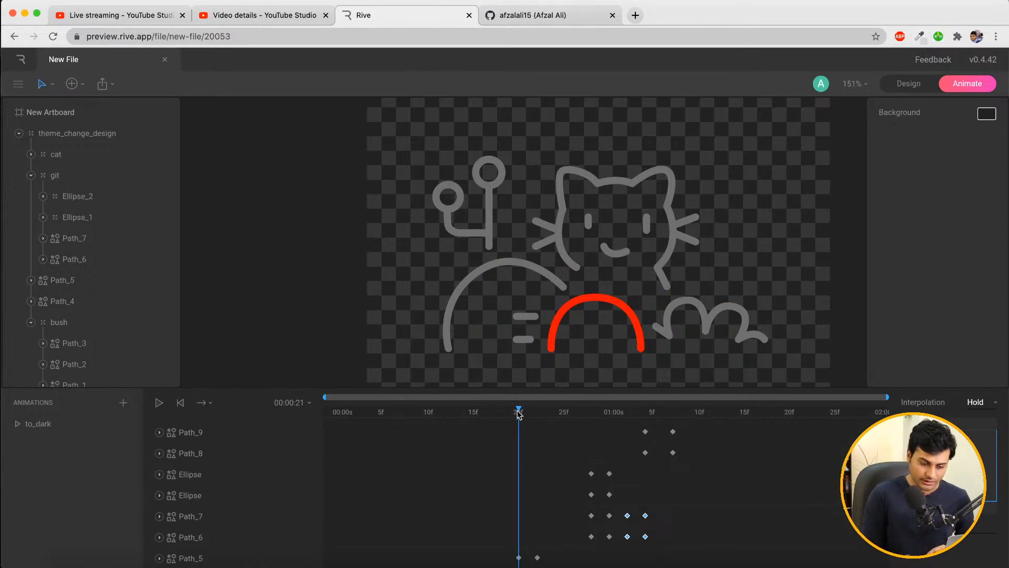
pyautogui.moveTo(518, 414); pyautogui.dragTo(500, 413)
pyautogui.press('space')
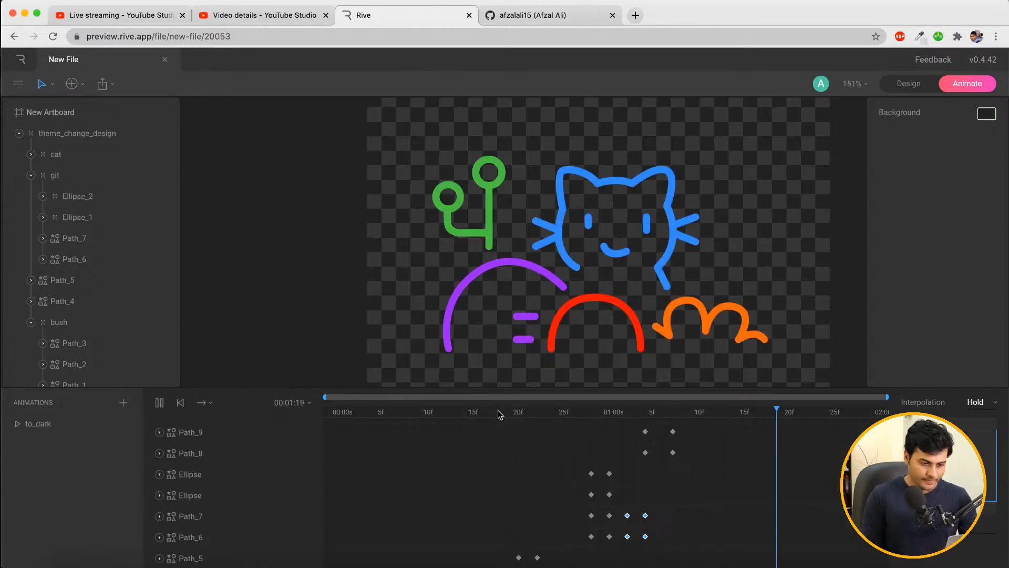
pyautogui.press('space')
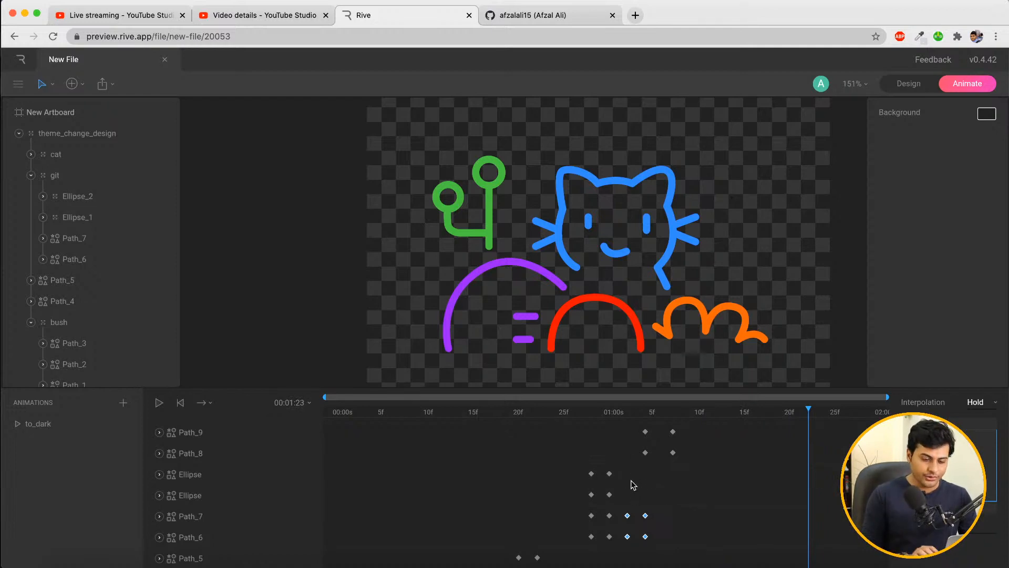
# Scrub the to_dark animation from 00:01:09 back to 00:00:00 and look through the keyframe rows for room before the colour changes
pyautogui.scroll(2, 633, 485)
pyautogui.scroll(3, 633, 484)
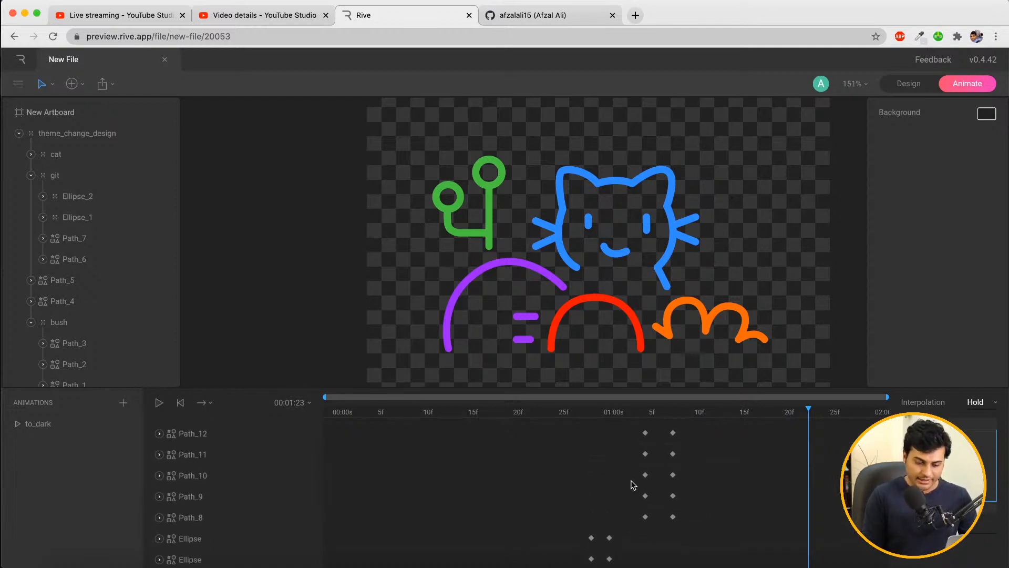
pyautogui.click(601, 412)
pyautogui.press('space')
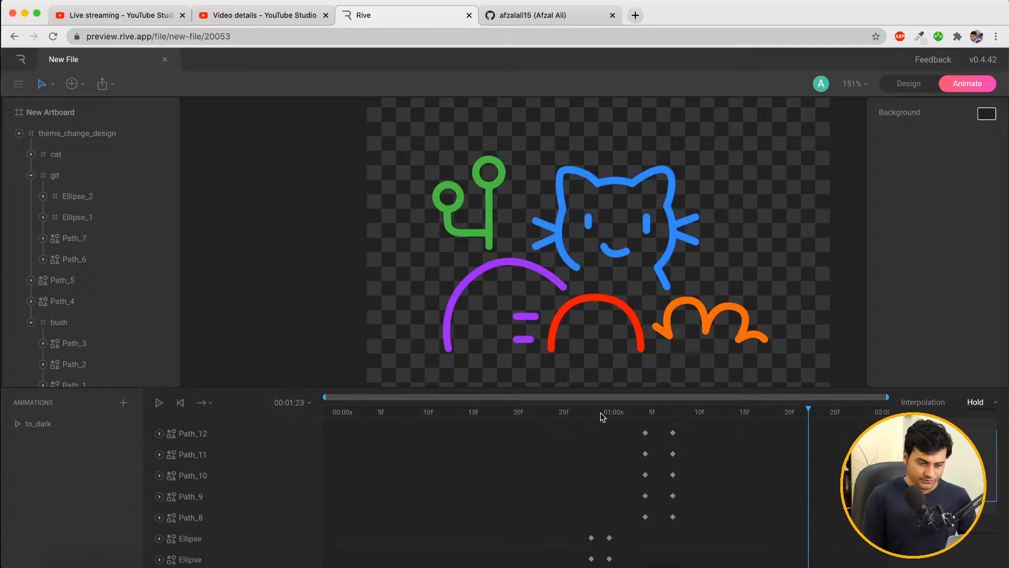
pyautogui.click(681, 413)
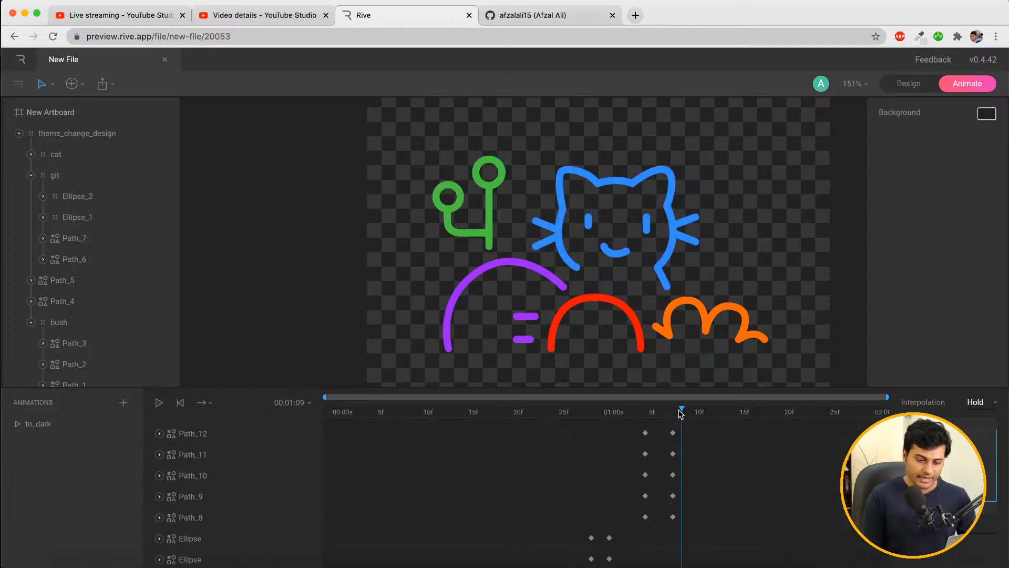
pyautogui.moveTo(679, 413); pyautogui.dragTo(674, 413)
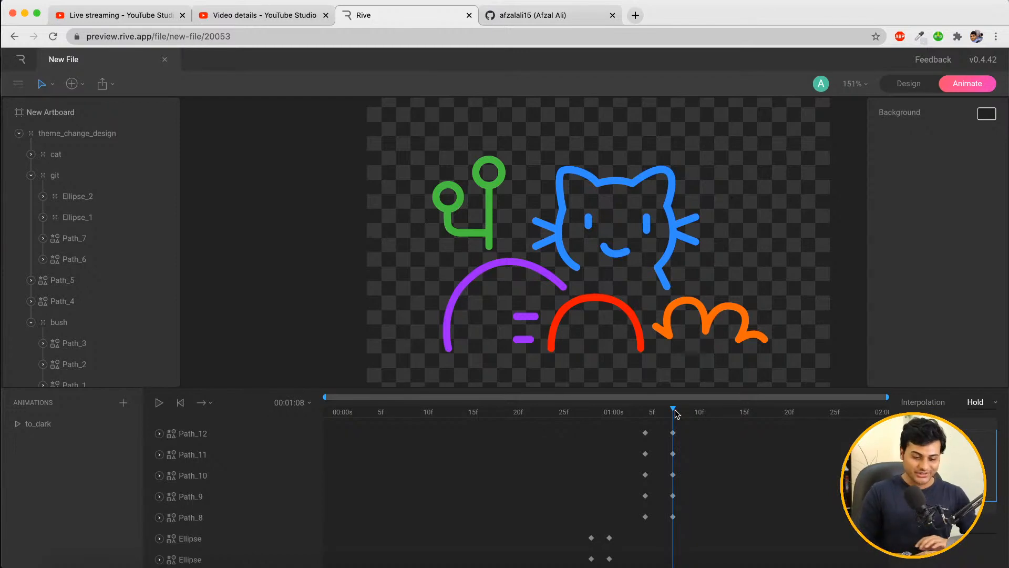
pyautogui.moveTo(676, 413); pyautogui.dragTo(310, 421)
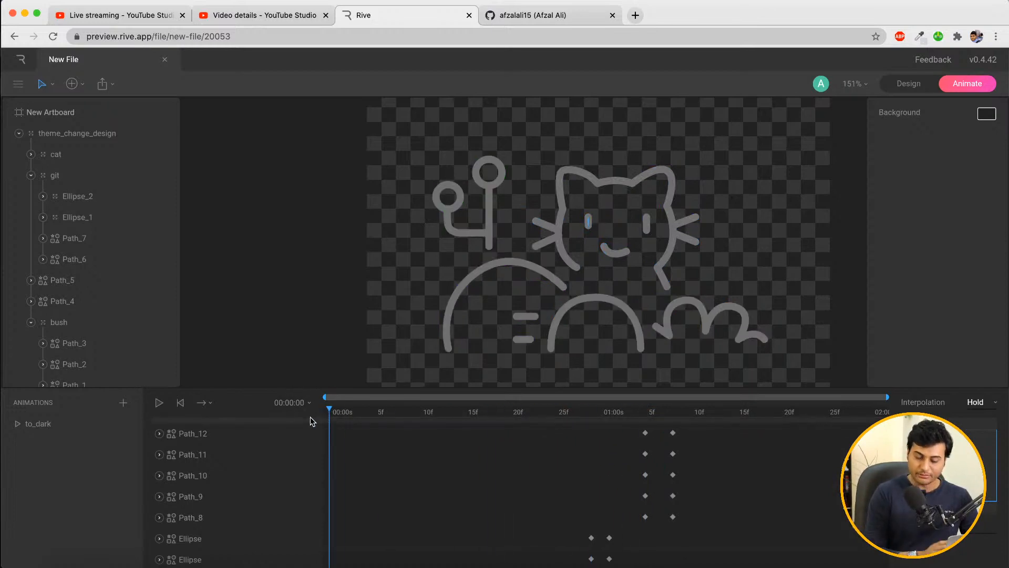
pyautogui.scroll(-2, 430, 453)
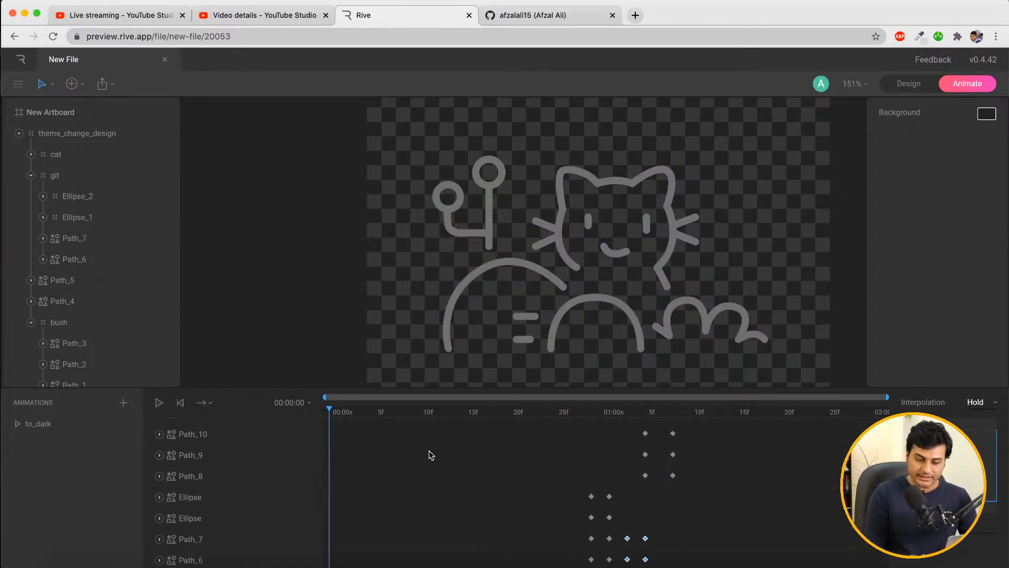
pyautogui.scroll(-5, 430, 454)
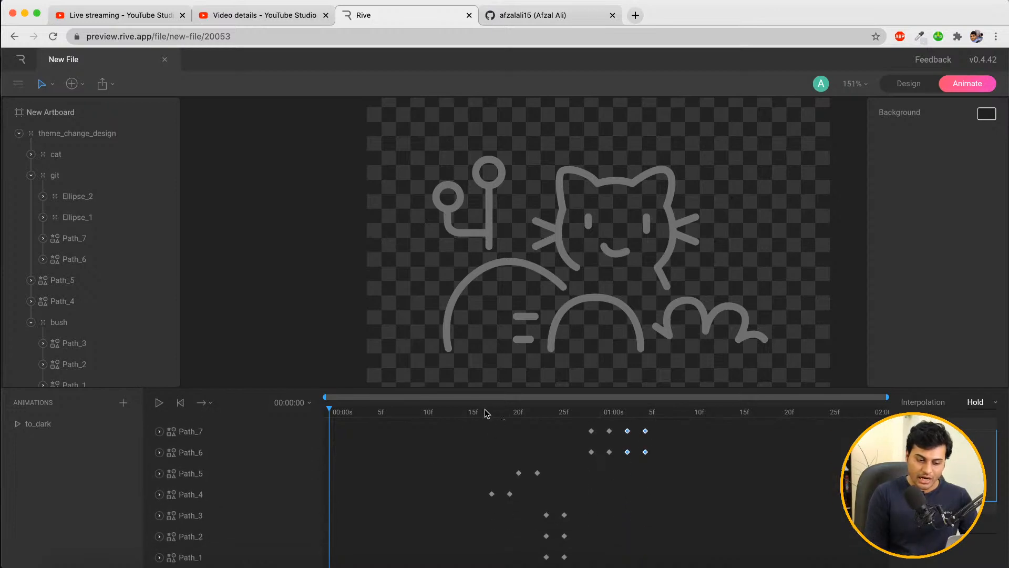
pyautogui.click(466, 415)
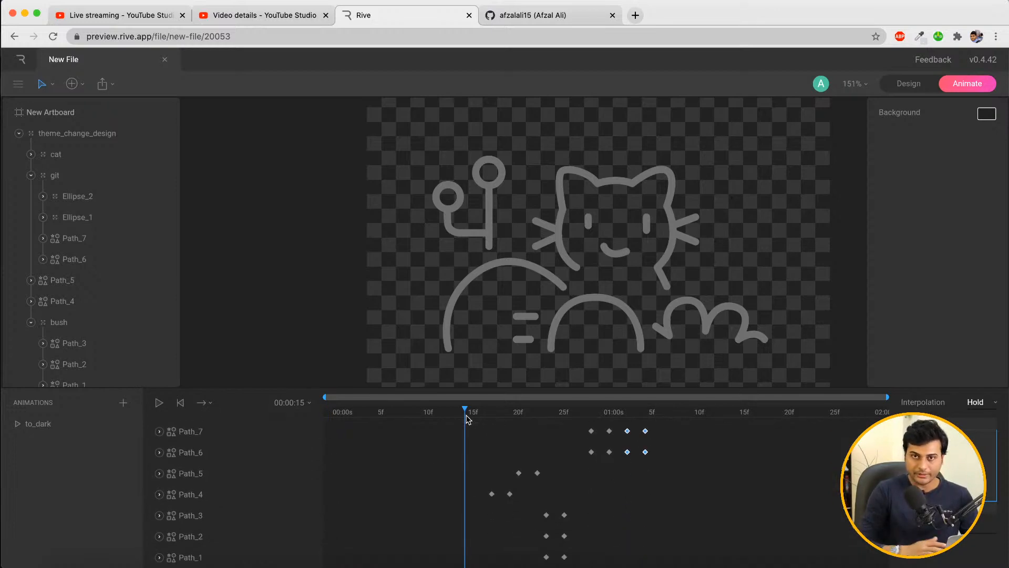
pyautogui.moveTo(467, 417); pyautogui.dragTo(234, 408)
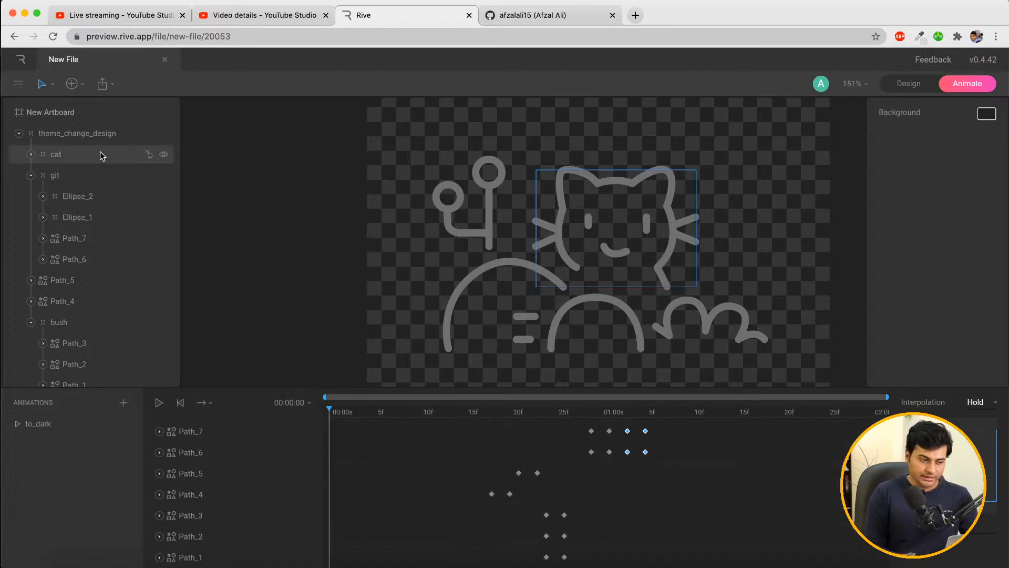
# Collapse the git and bush groups and key the cat group's Y position at 83.6 at 00:00:00
pyautogui.click(31, 175)
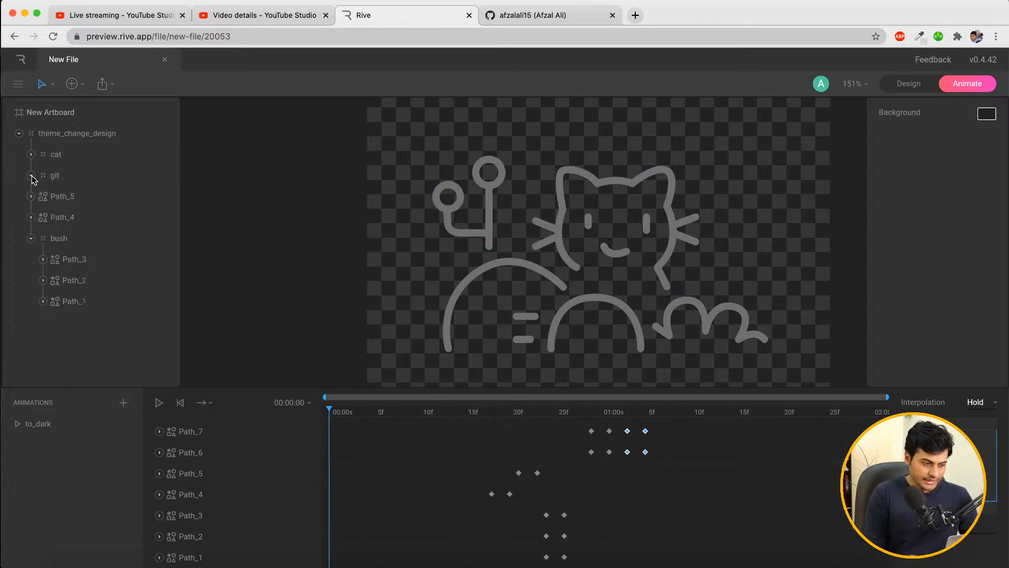
pyautogui.click(31, 238)
pyautogui.click(56, 157)
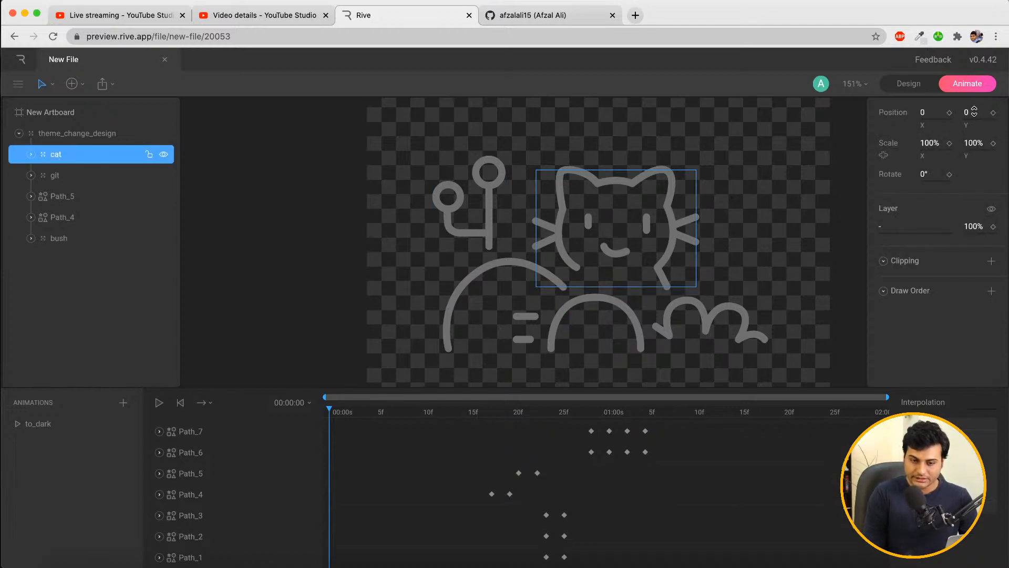
pyautogui.moveTo(973, 112); pyautogui.dragTo(971, 64)
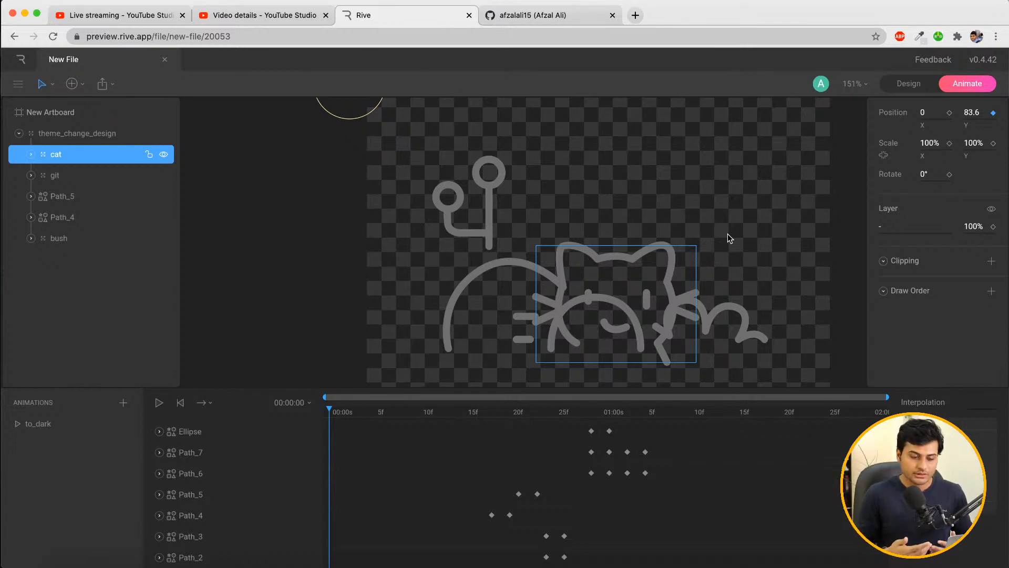
# Compare the cat's position in Design mode with its keyed position in Animate mode
pyautogui.click(823, 232)
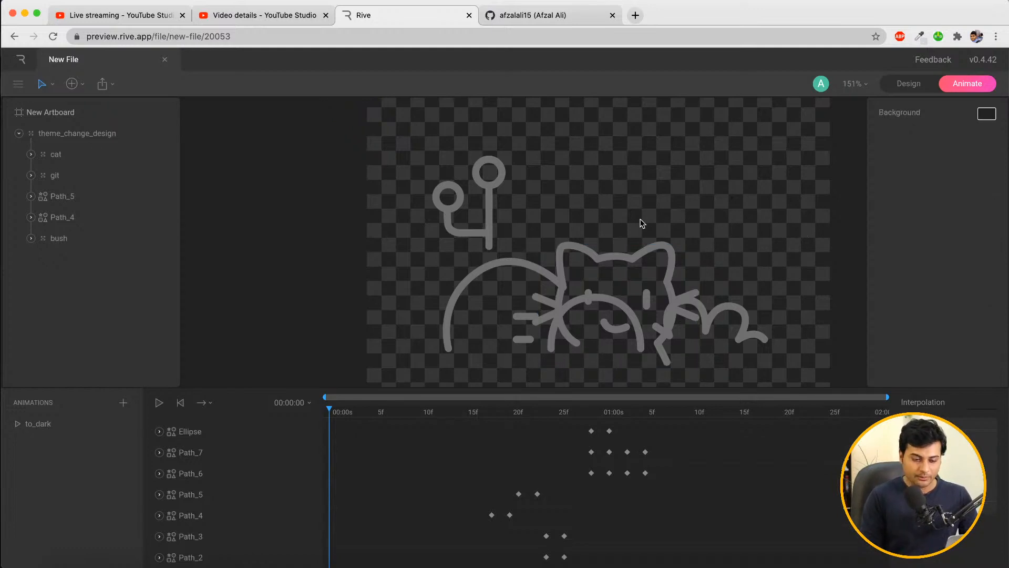
pyautogui.click(623, 261)
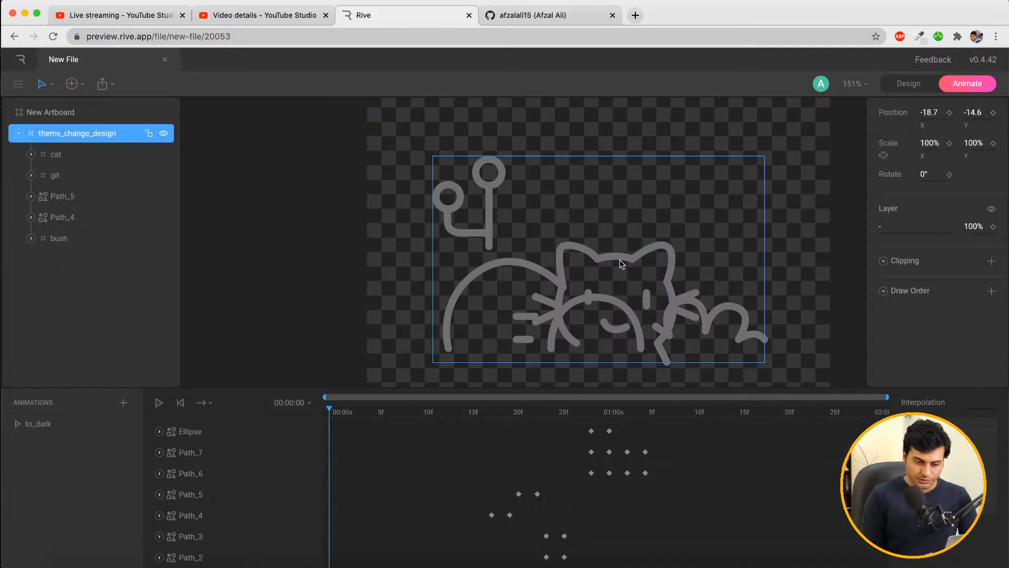
pyautogui.click(63, 156)
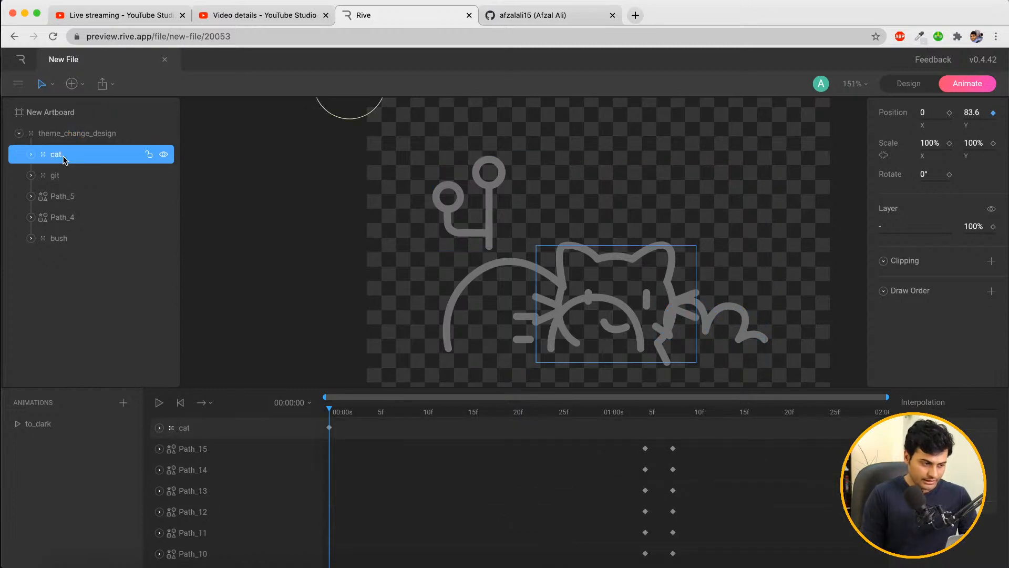
pyautogui.click(247, 216)
pyautogui.click(908, 84)
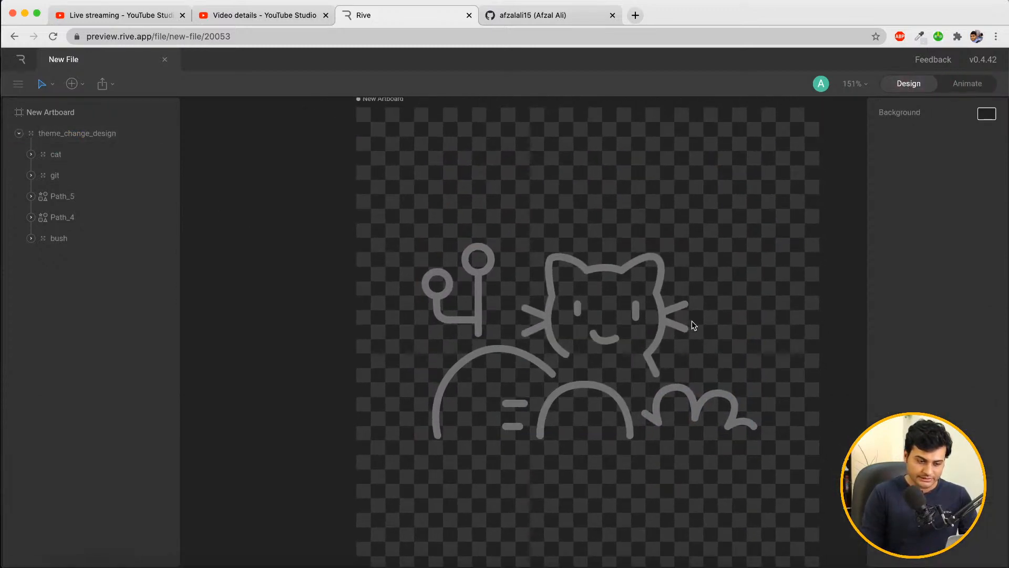
pyautogui.click(965, 84)
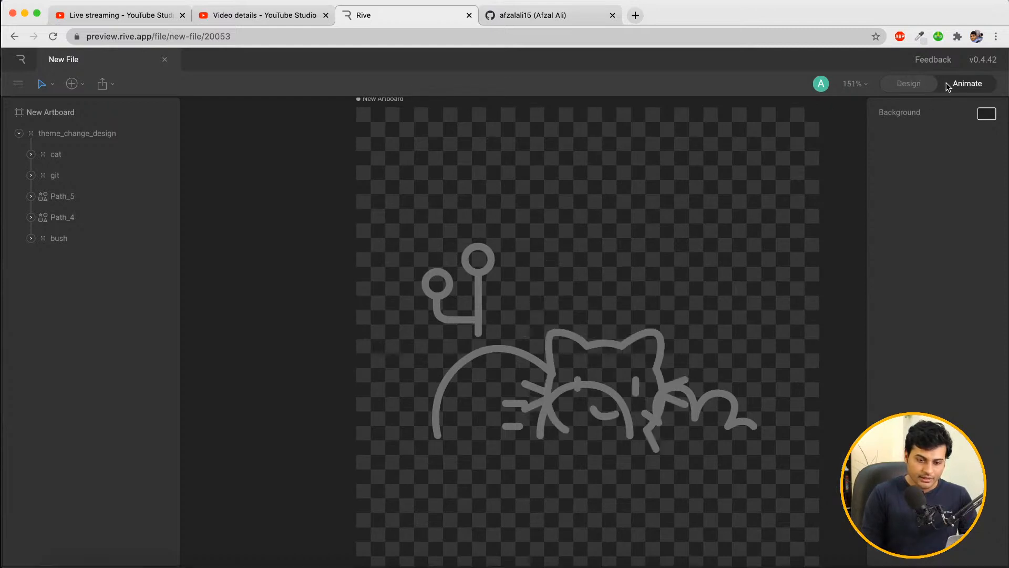
pyautogui.click(909, 84)
pyautogui.click(977, 88)
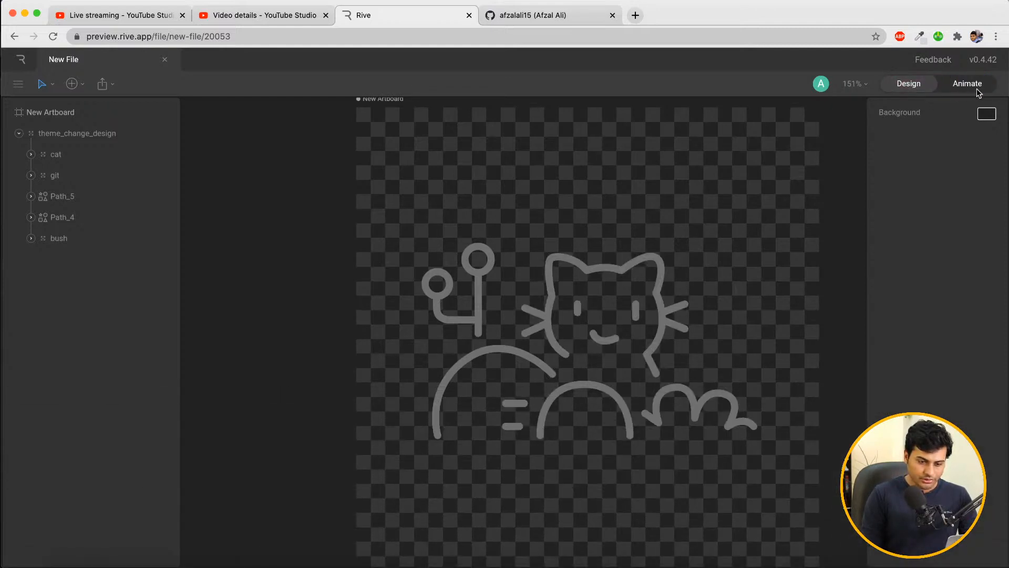
pyautogui.click(916, 87)
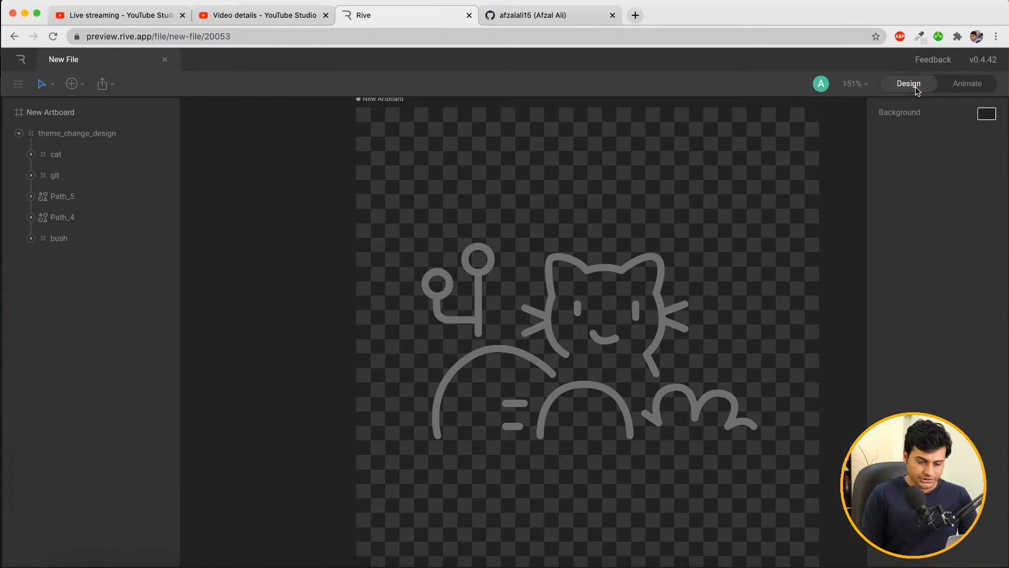
pyautogui.click(960, 87)
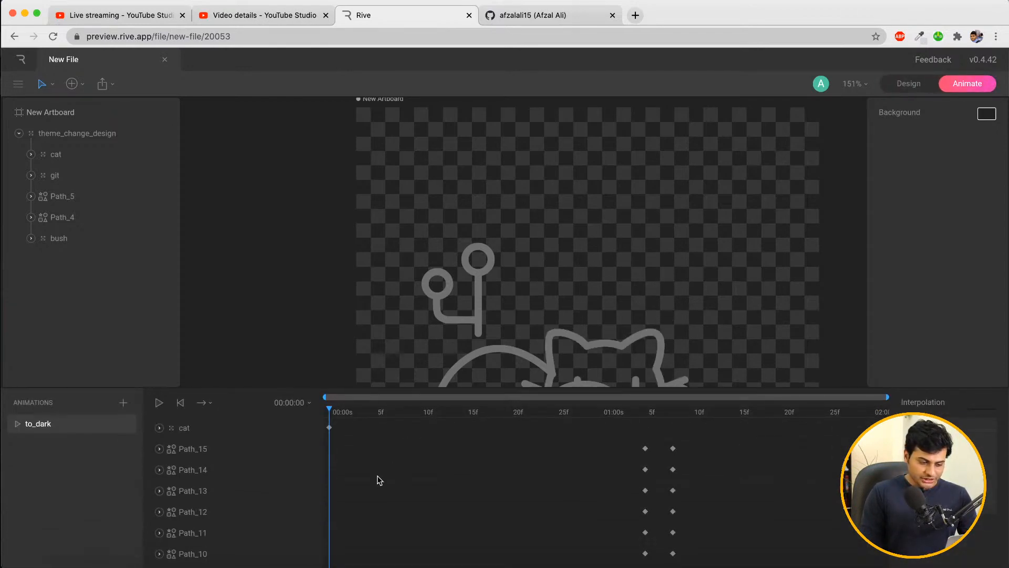
# Delete the cat group's keyframe at 00:00:00 and set its Y position to 82.4 in Design mode
pyautogui.click(330, 428)
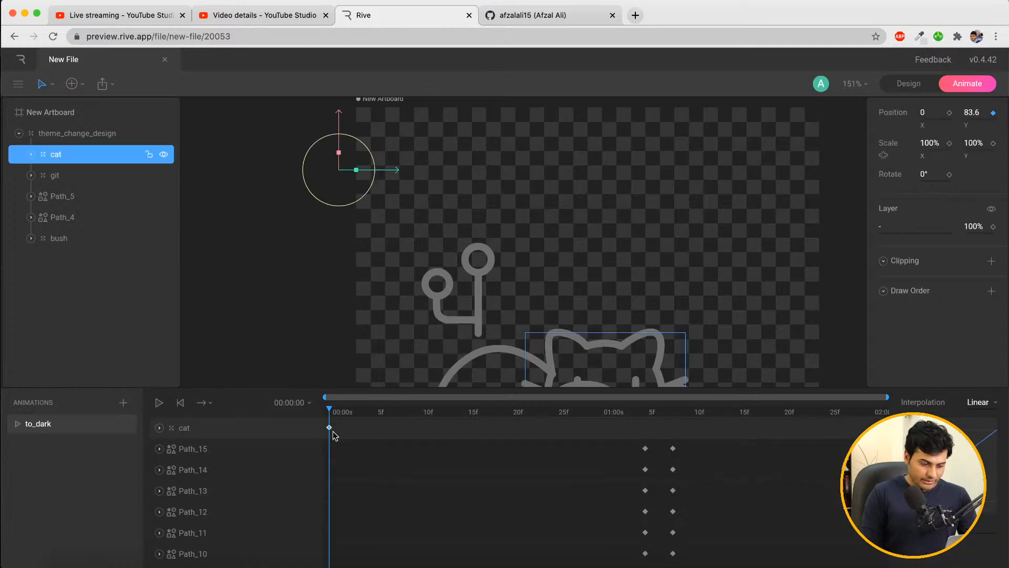
pyautogui.scroll(-1, 368, 457)
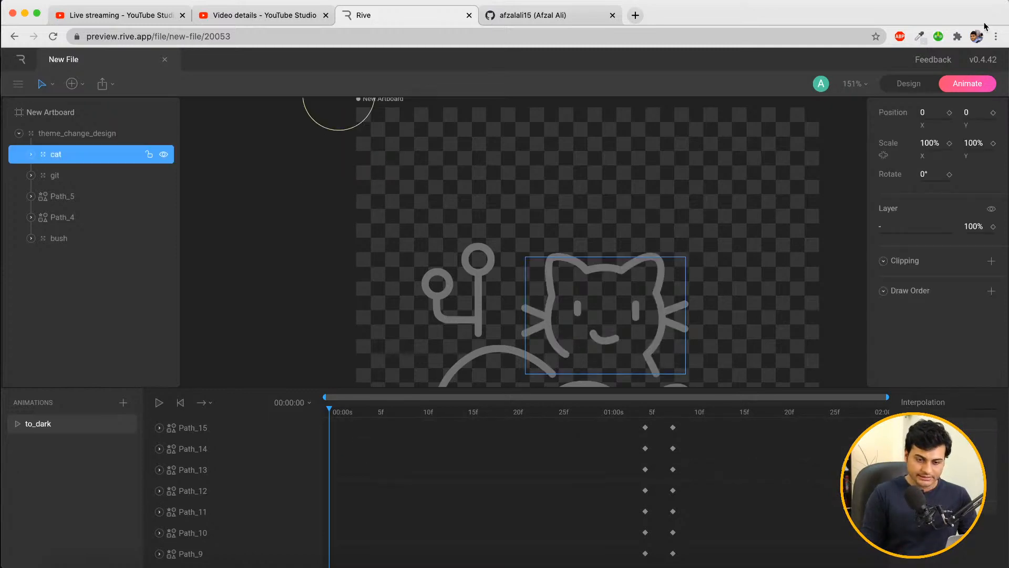
pyautogui.click(909, 83)
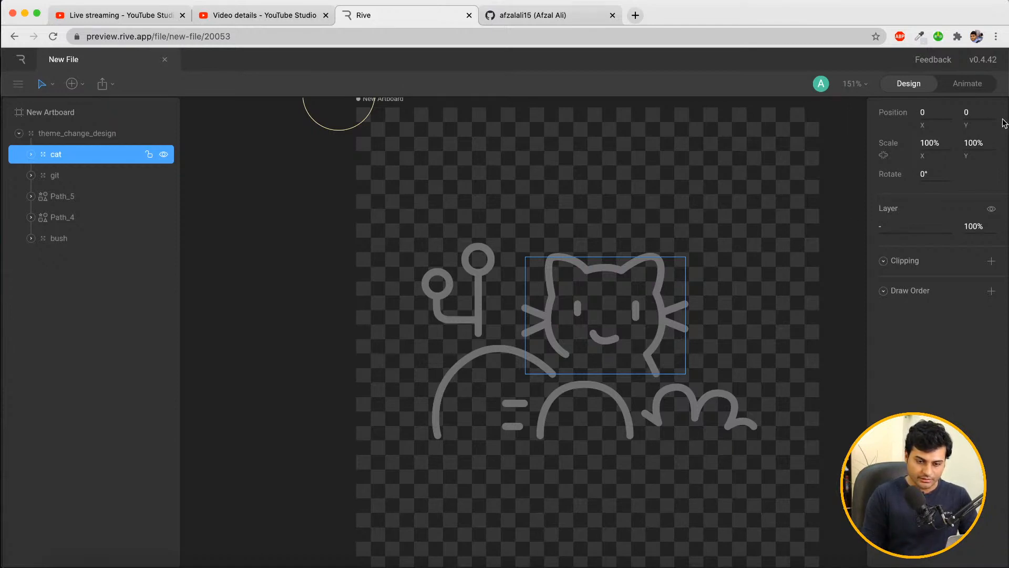
pyautogui.moveTo(976, 109); pyautogui.dragTo(991, 64)
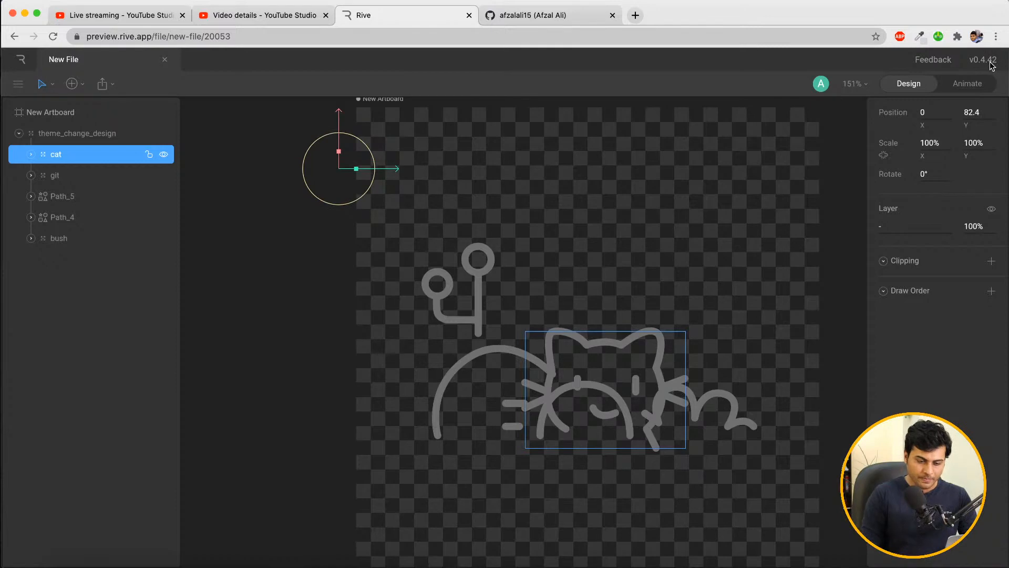
pyautogui.click(701, 181)
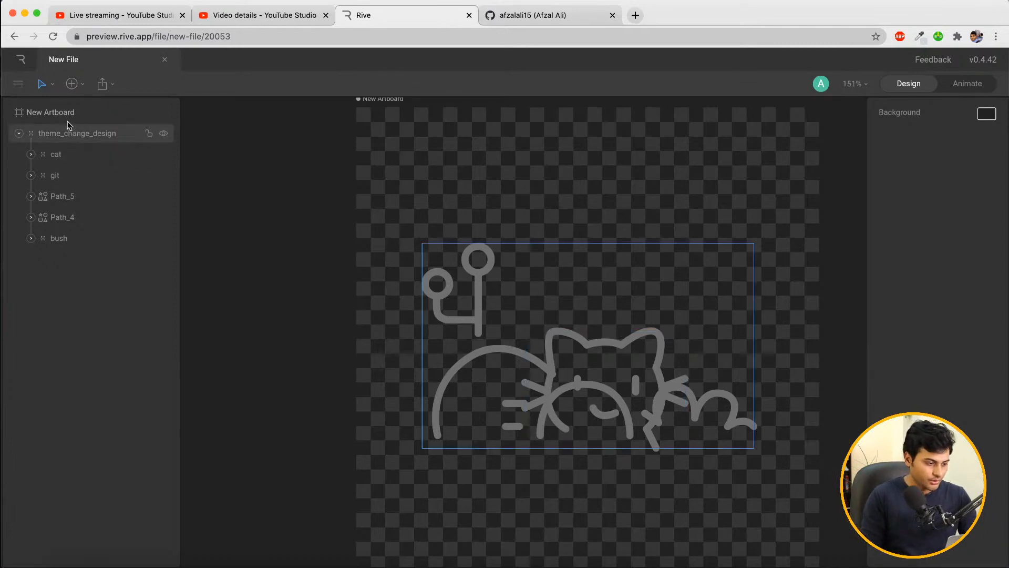
# Draw a closed custom shape with the Pen tool above the hills and bush, its lower edge roughly following their tops across the lowered cat
pyautogui.click(82, 84)
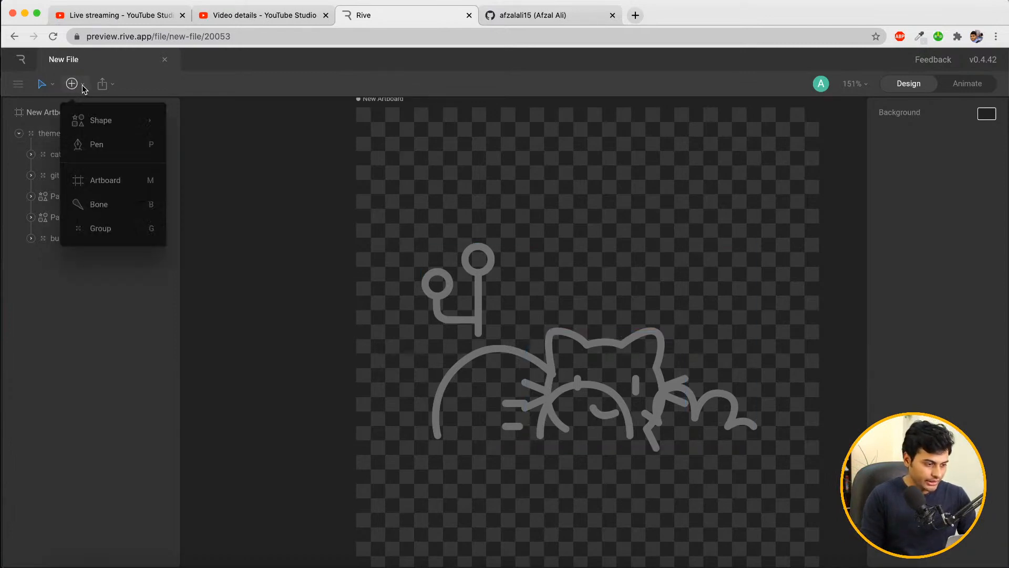
pyautogui.click(97, 145)
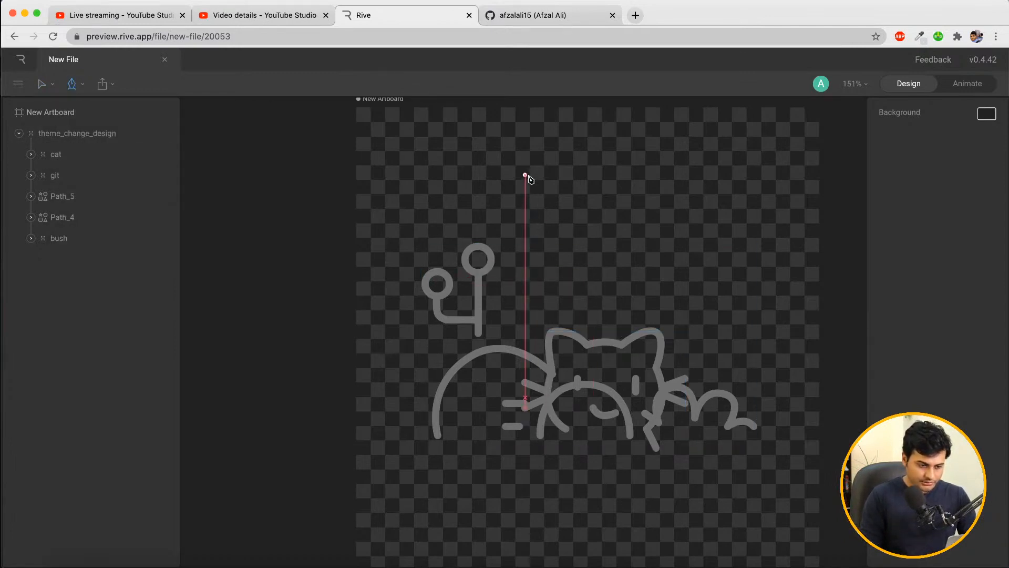
pyautogui.click(525, 174)
pyautogui.click(525, 320)
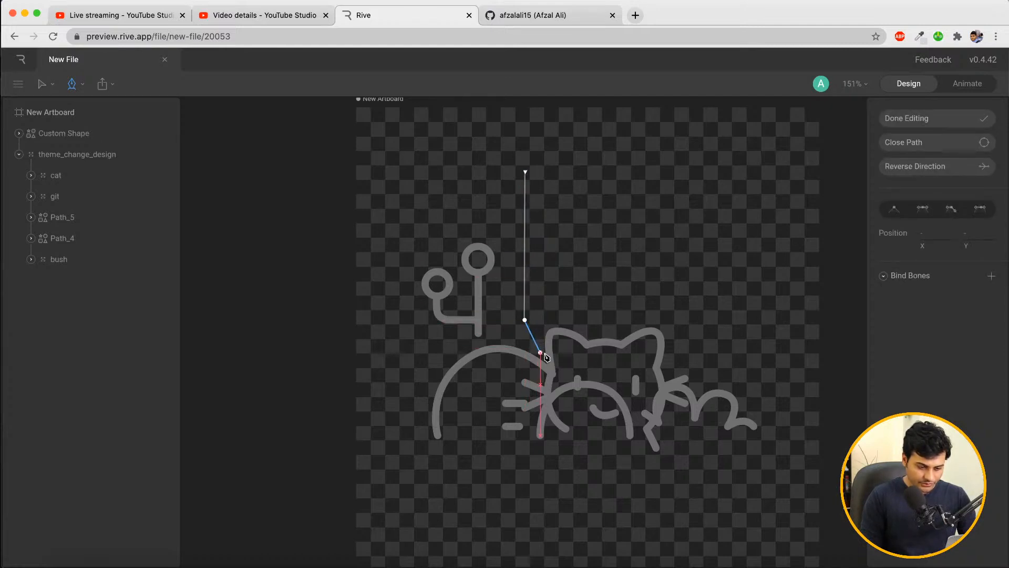
pyautogui.click(541, 350)
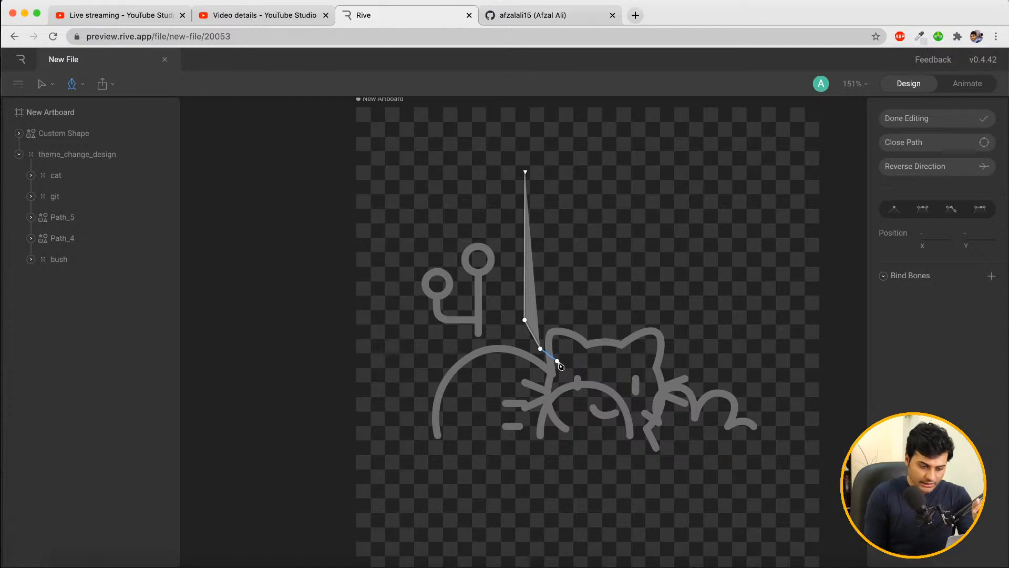
pyautogui.click(569, 374)
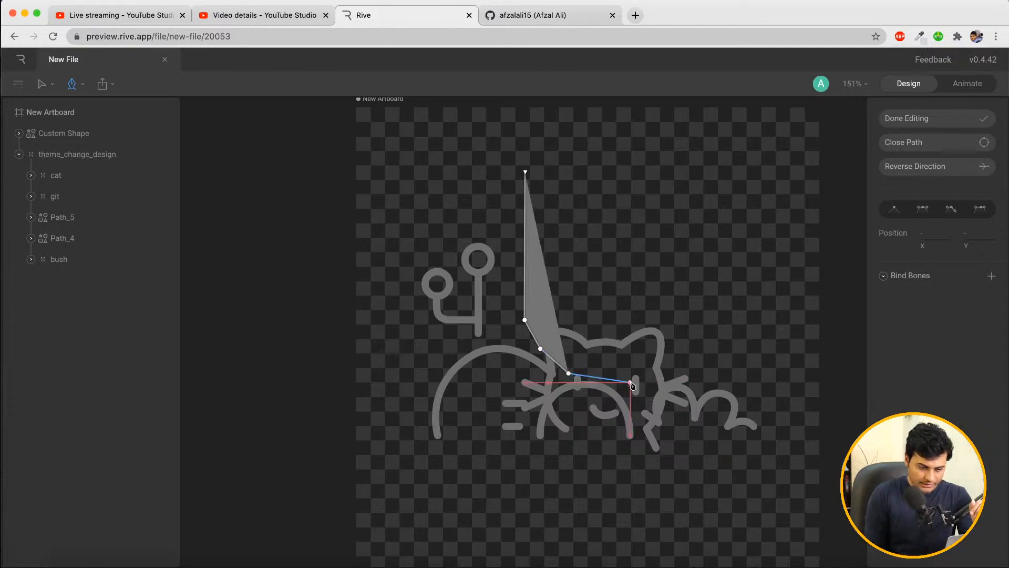
pyautogui.moveTo(631, 391); pyautogui.dragTo(641, 412)
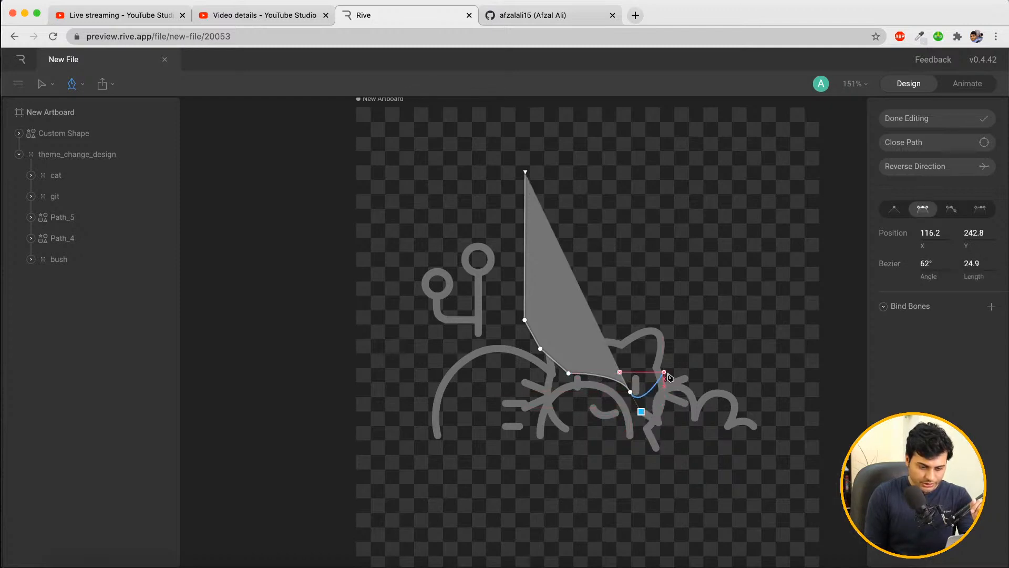
pyautogui.click(664, 373)
pyautogui.moveTo(666, 378); pyautogui.dragTo(675, 372)
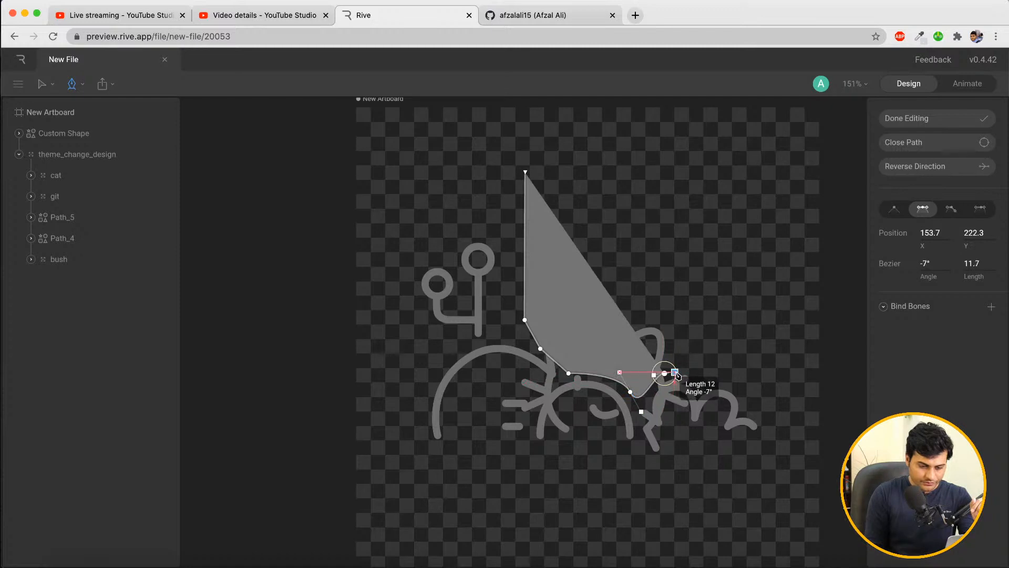
pyautogui.click(700, 363)
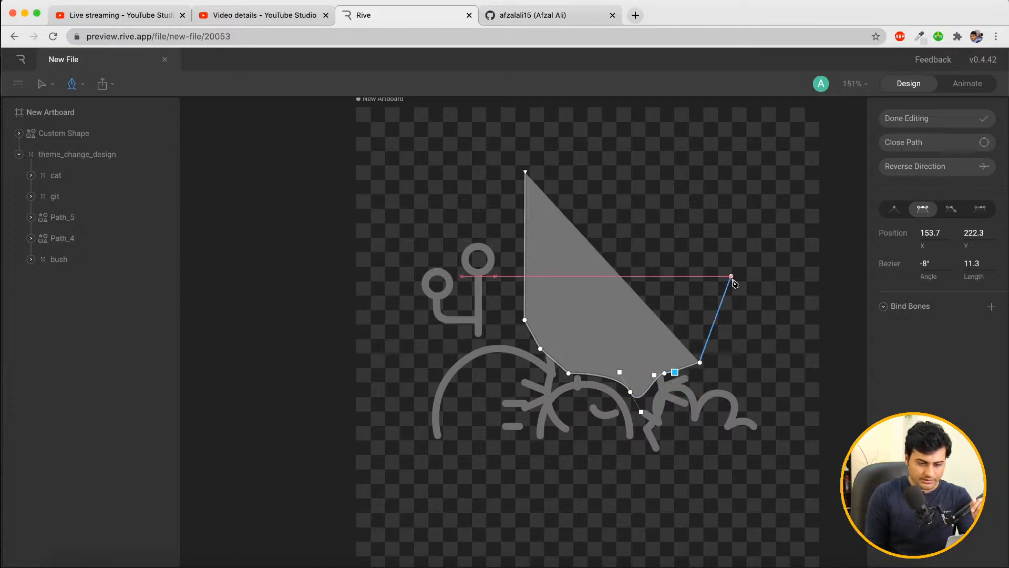
pyautogui.click(706, 172)
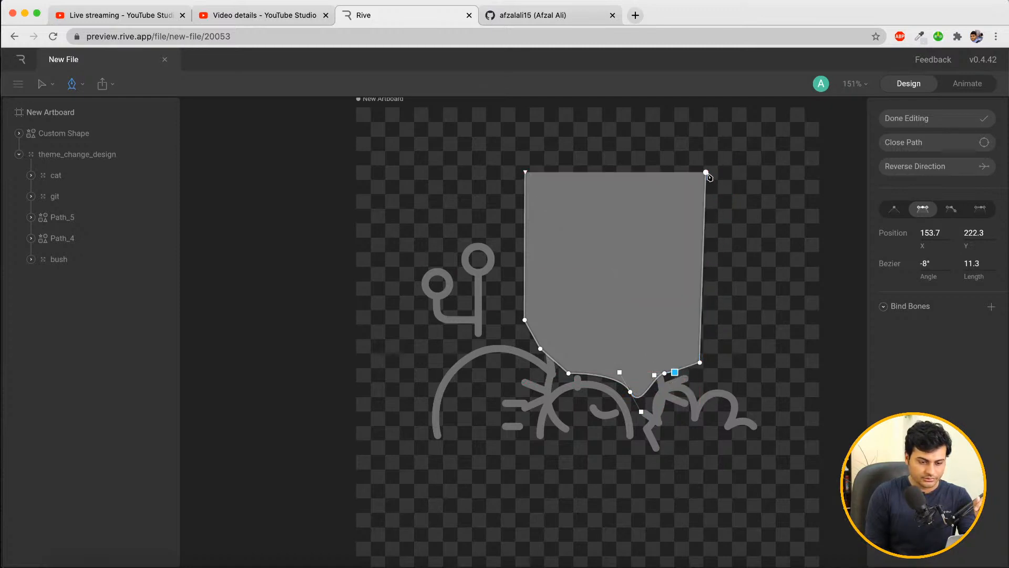
pyautogui.click(526, 173)
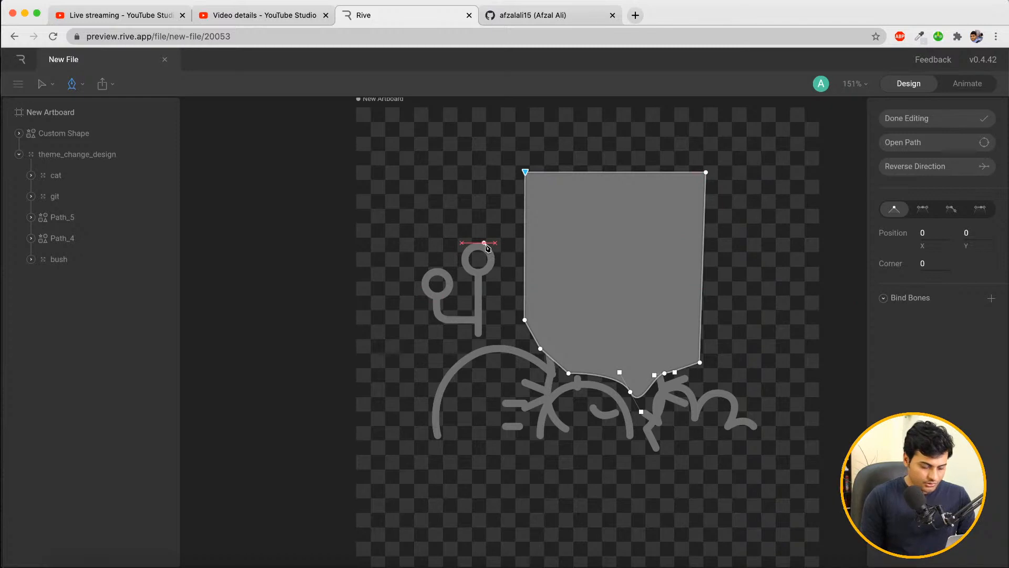
# Finish drawing the custom shape and replace its fill with a 1 px FFFFFF stroke
pyautogui.press('Escape')
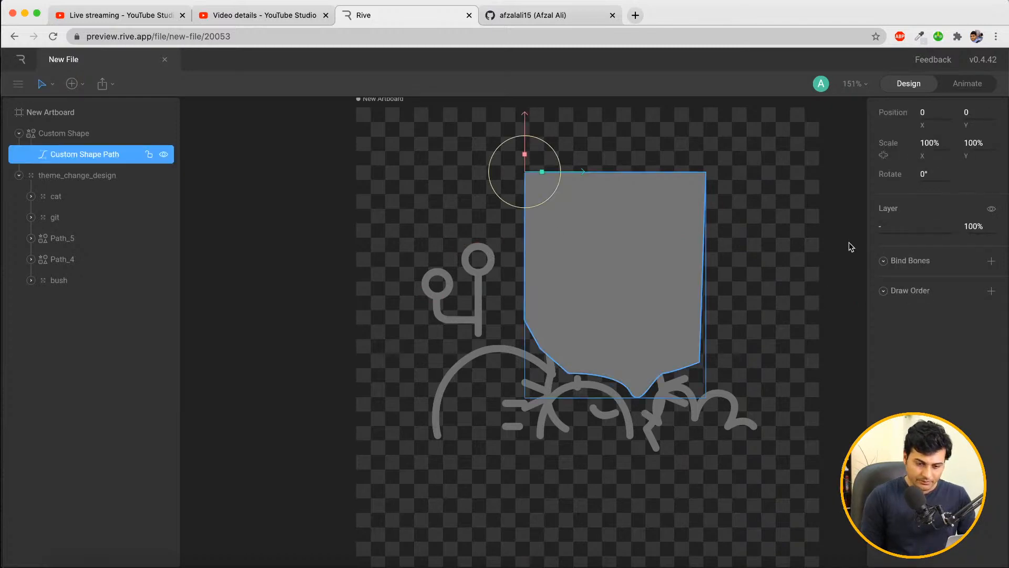
pyautogui.doubleClick(589, 255)
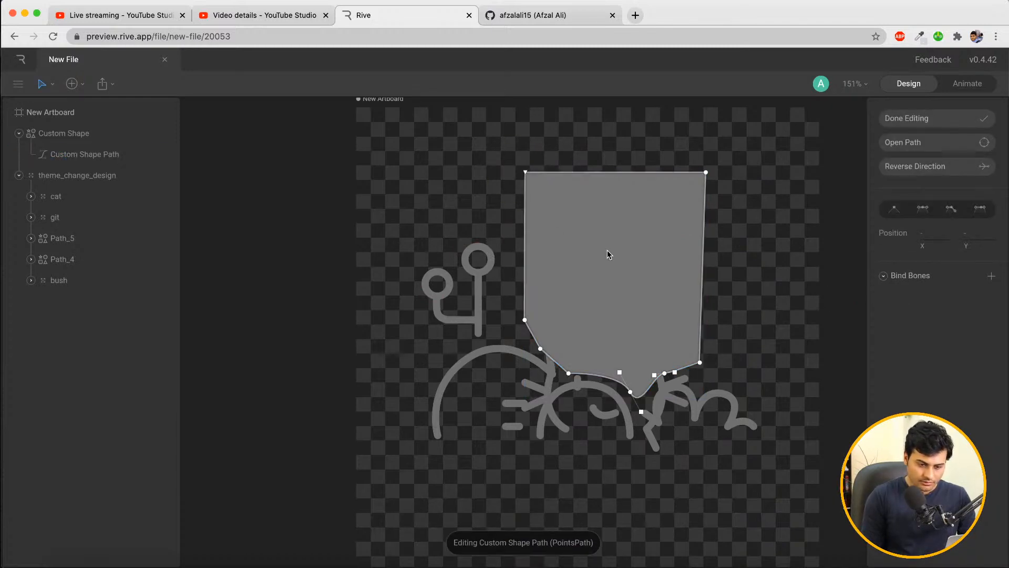
pyautogui.press('Escape')
pyautogui.click(81, 134)
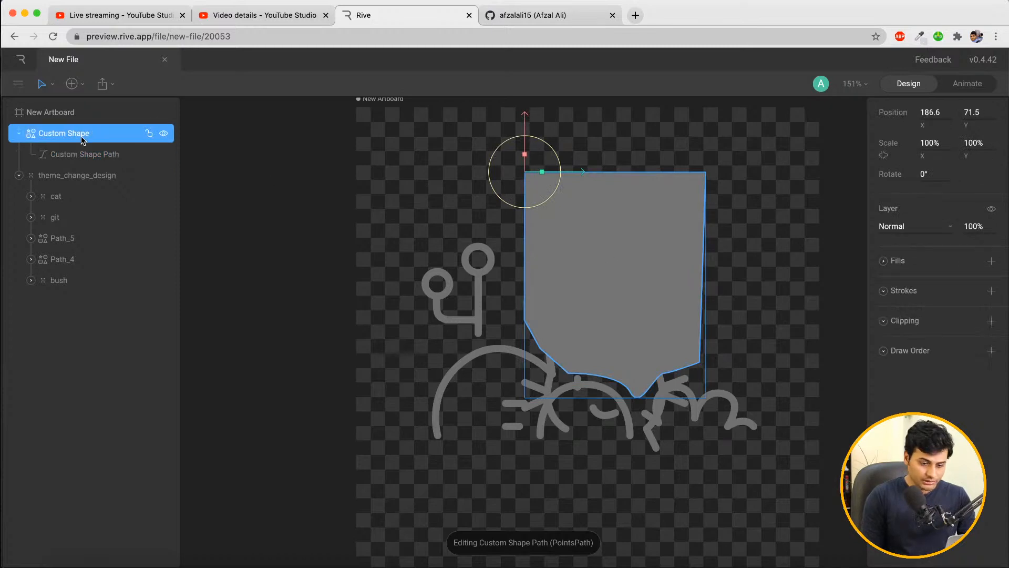
pyautogui.click(885, 261)
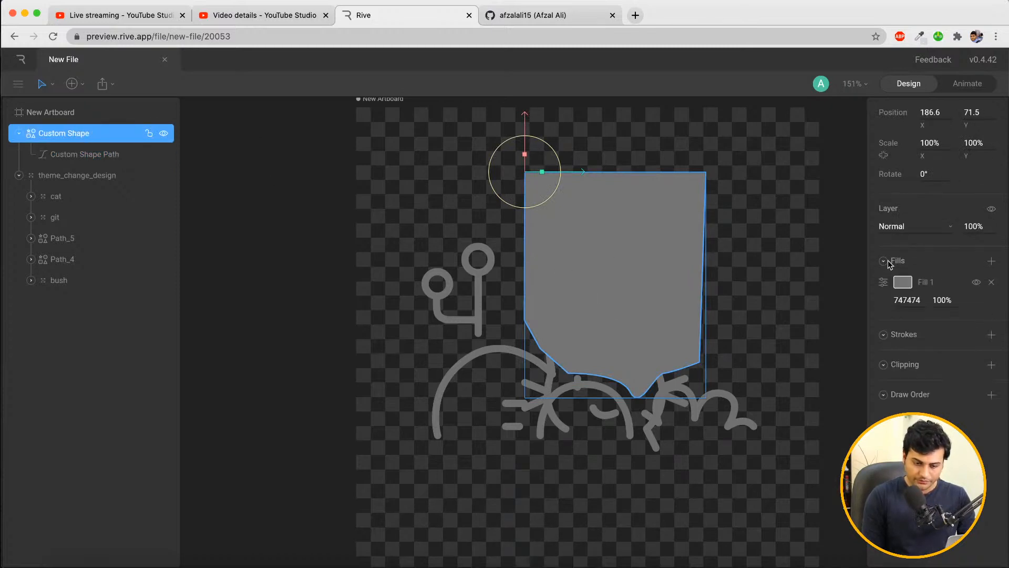
pyautogui.click(990, 336)
pyautogui.click(991, 282)
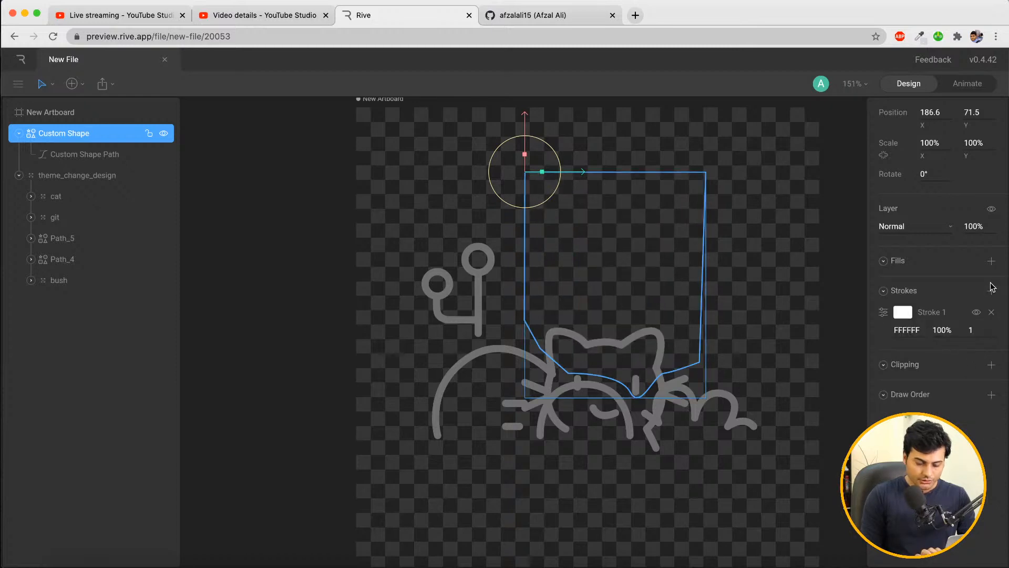
pyautogui.click(750, 277)
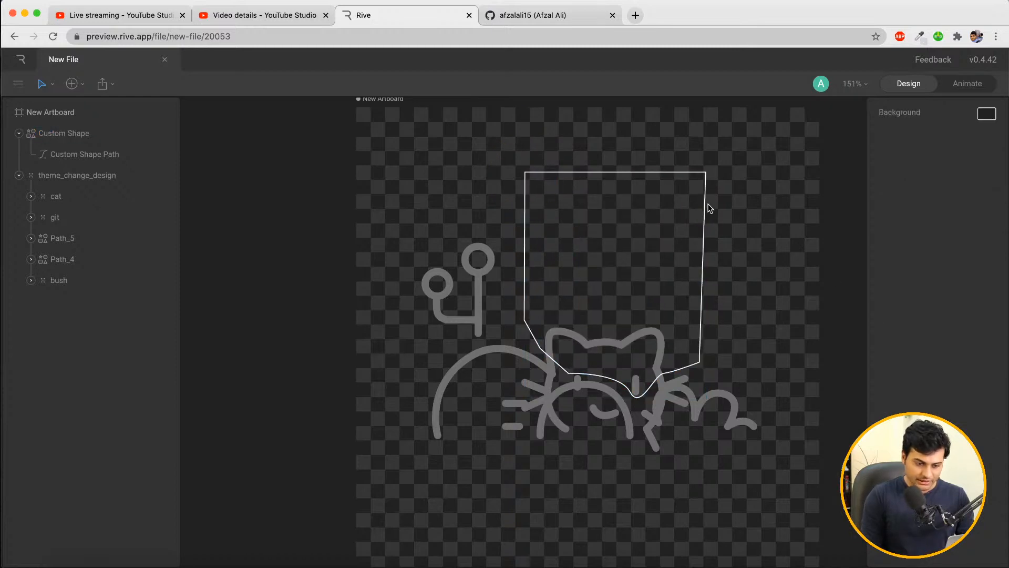
pyautogui.click(704, 185)
pyautogui.click(770, 234)
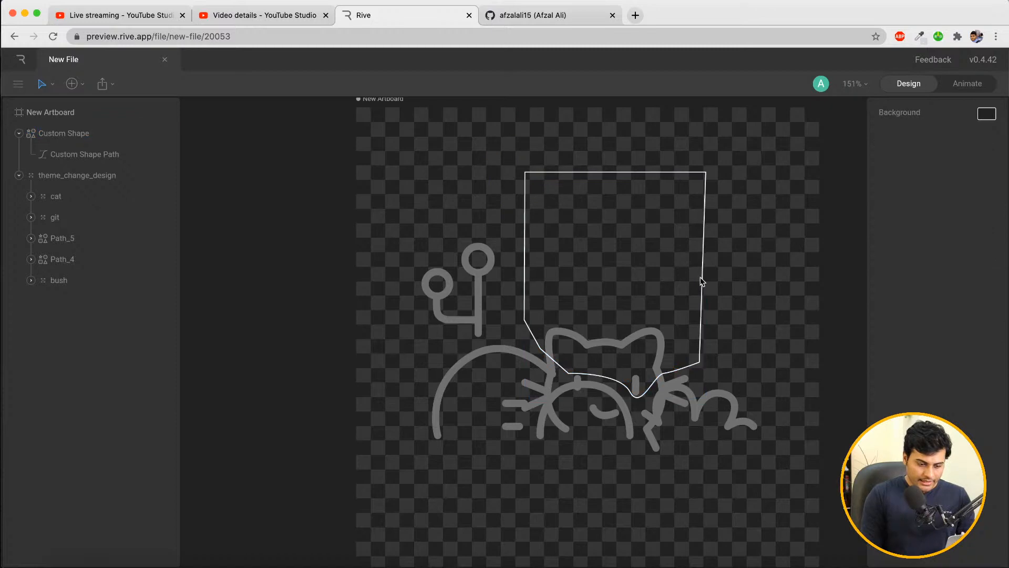
# Clip the cat group with the custom shape as its clipping source
pyautogui.click(62, 197)
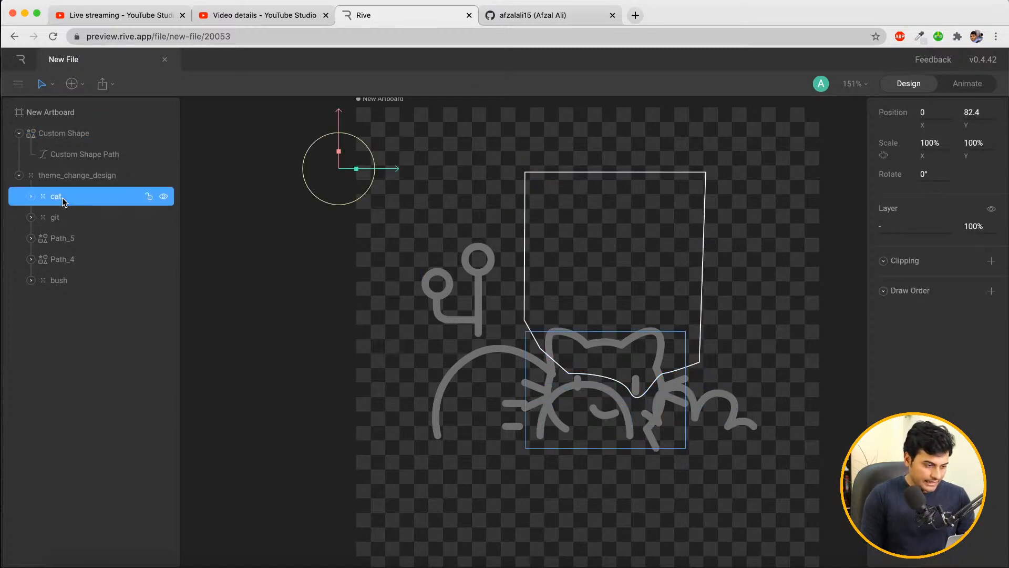
pyautogui.click(989, 264)
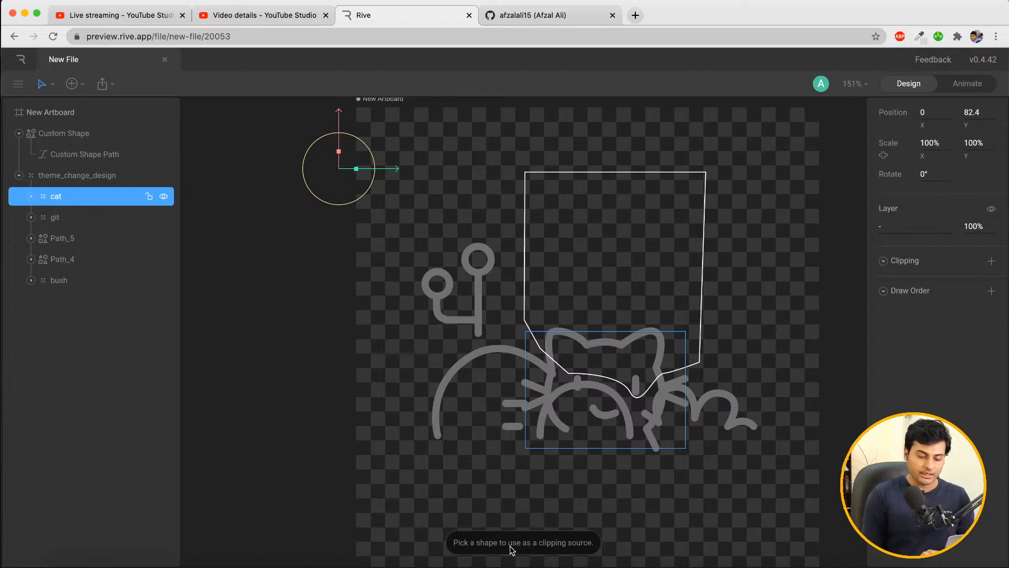
pyautogui.click(78, 138)
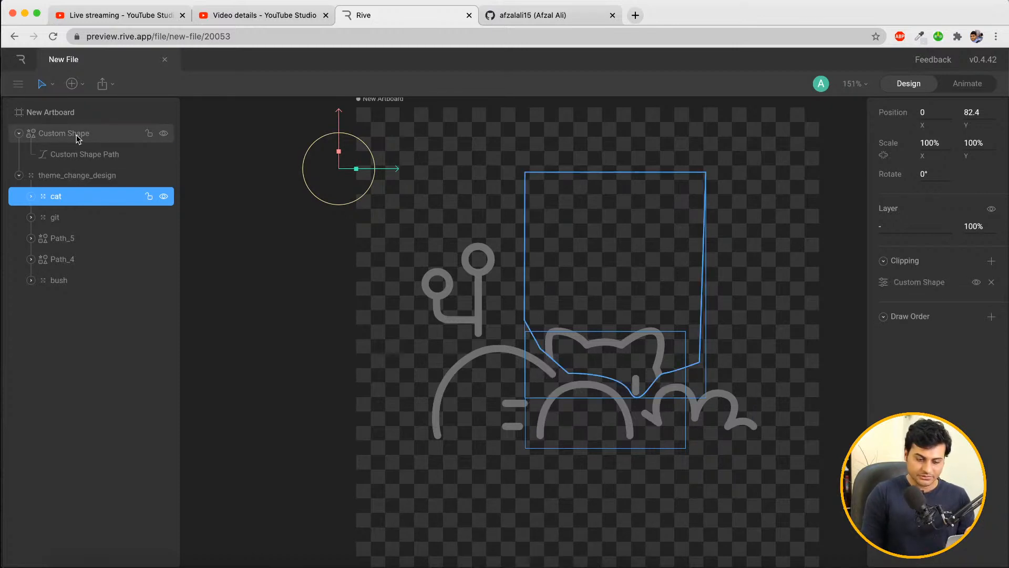
pyautogui.click(760, 253)
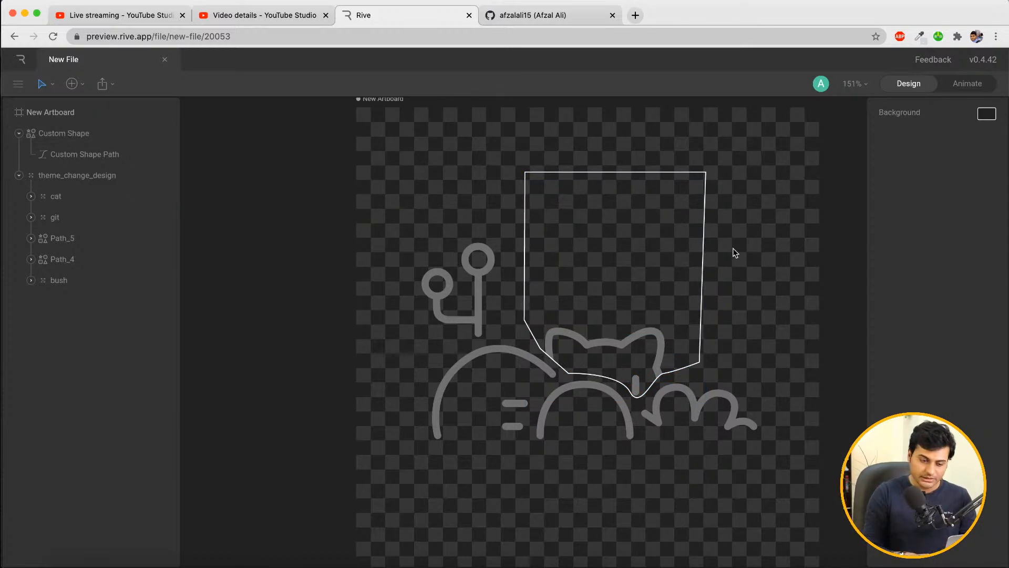
# Remove the custom shape's white stroke so that it serves only as an invisible clipping mask
pyautogui.click(83, 136)
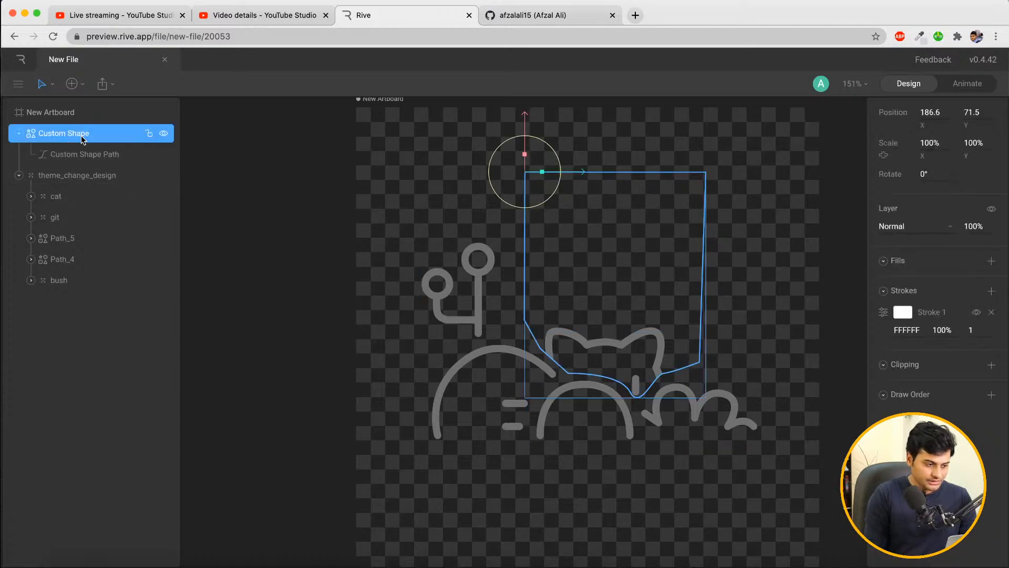
pyautogui.click(991, 313)
pyautogui.click(769, 254)
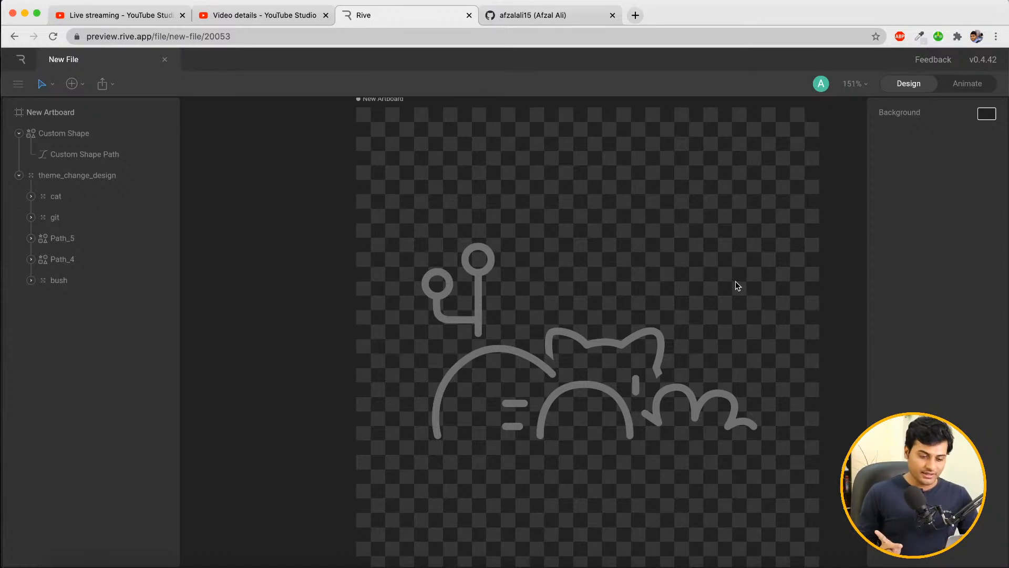
pyautogui.click(612, 354)
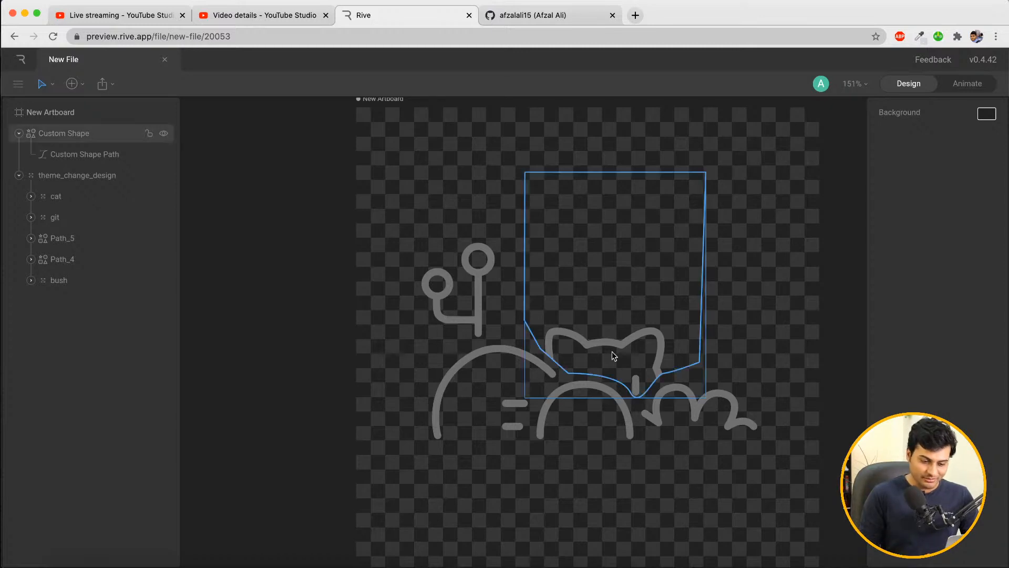
pyautogui.click(750, 358)
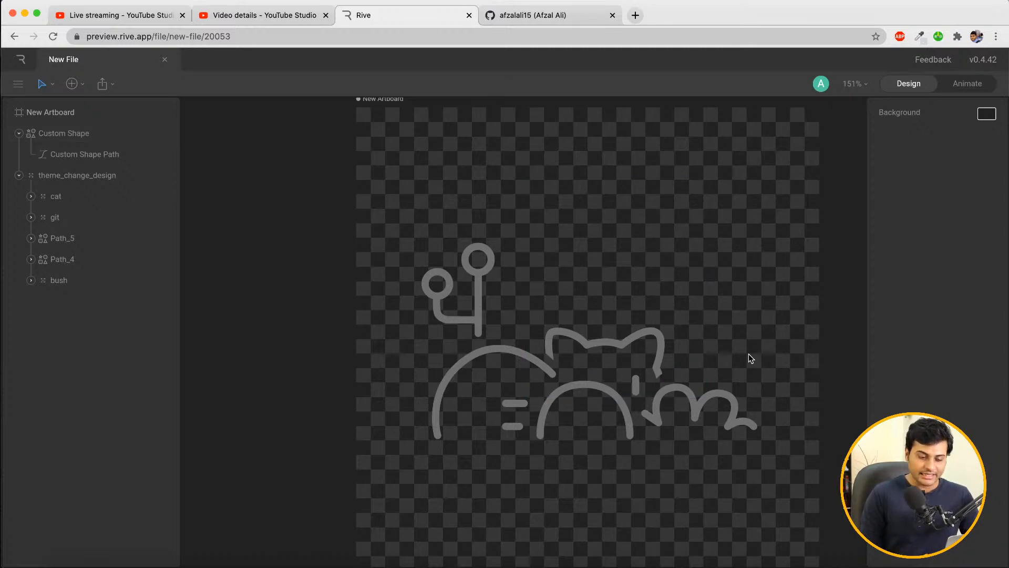
pyautogui.click(636, 384)
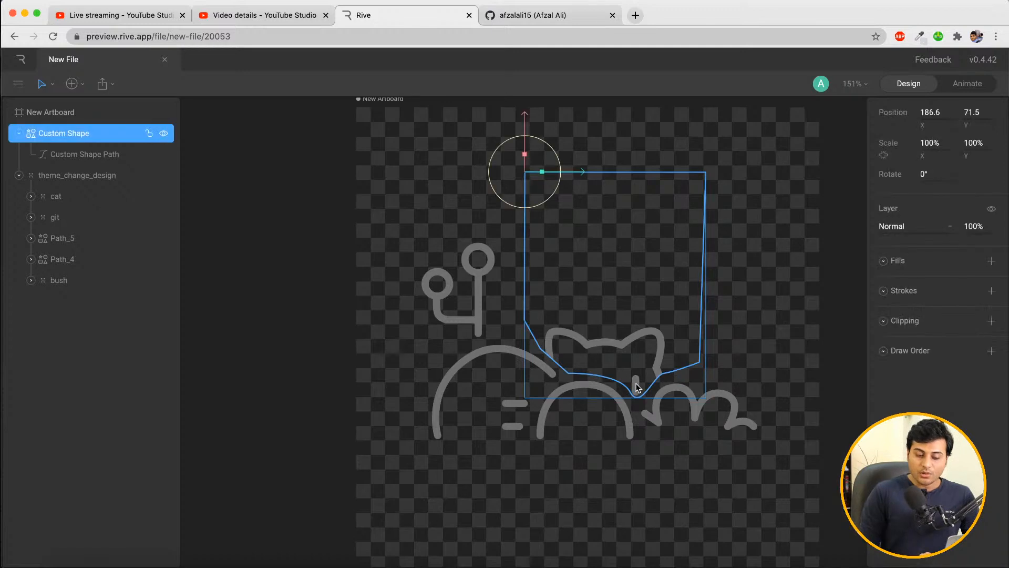
pyautogui.click(636, 388)
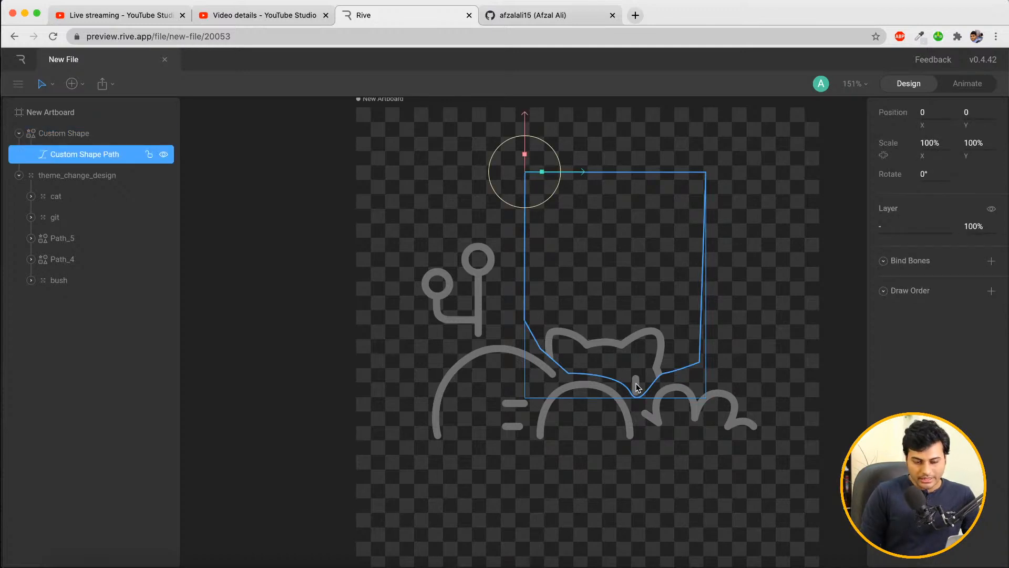
pyautogui.click(707, 190)
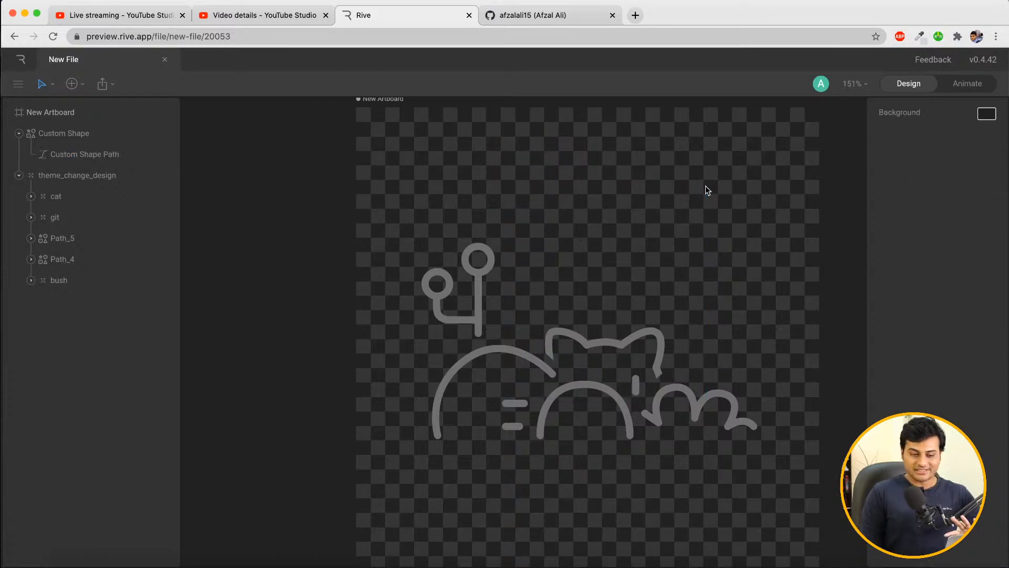
pyautogui.click(652, 339)
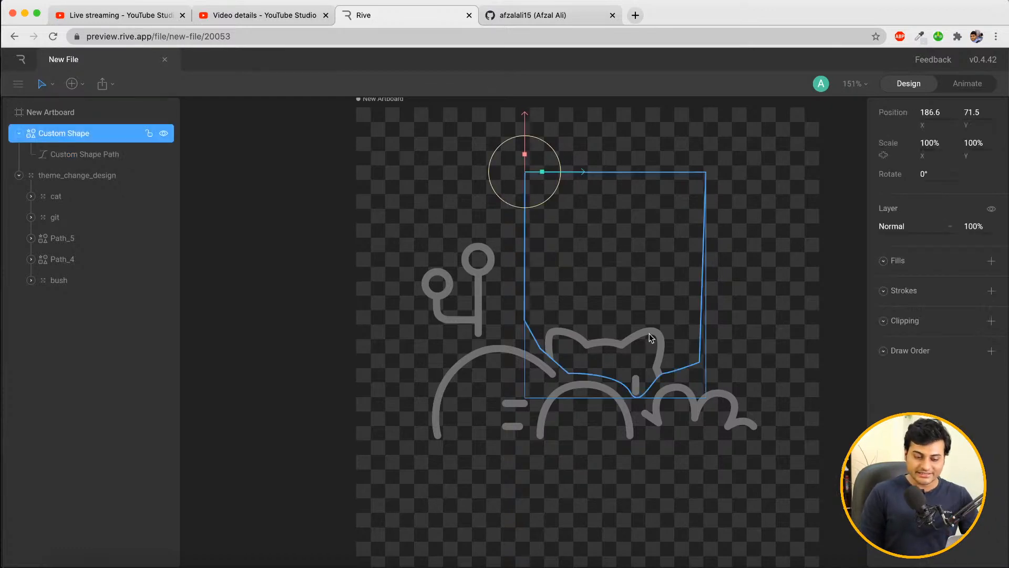
pyautogui.click(529, 332)
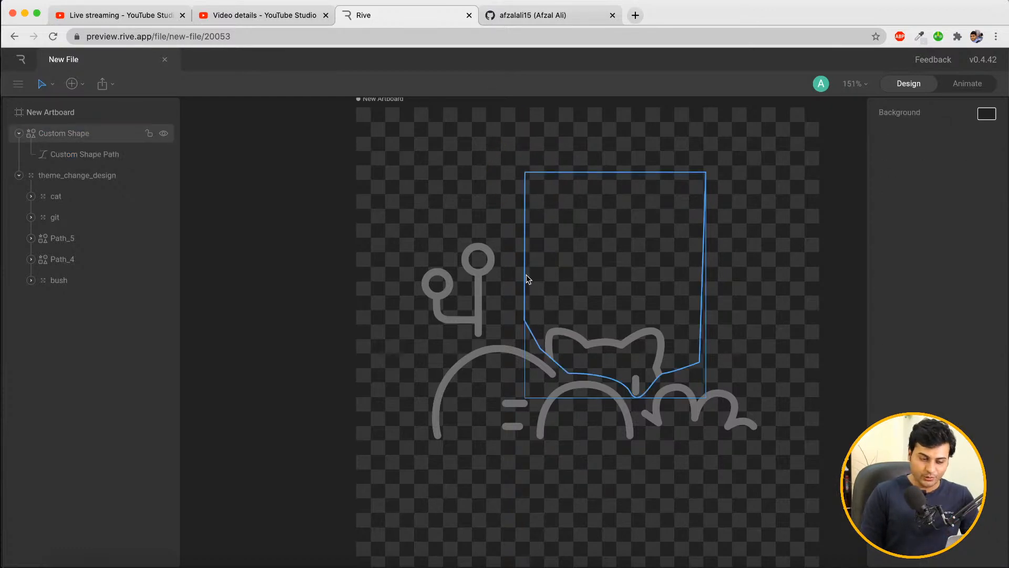
pyautogui.doubleClick(525, 275)
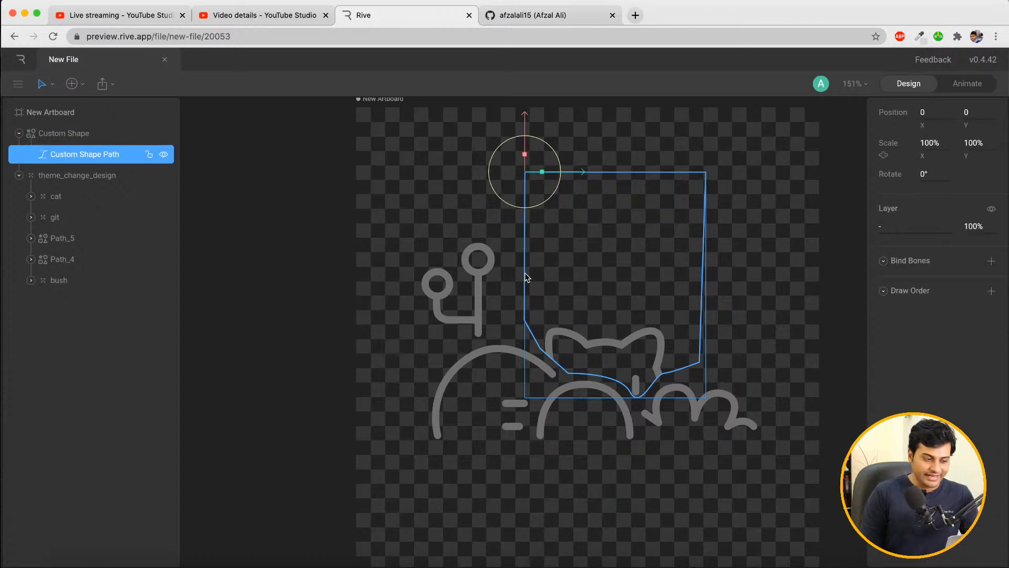
pyautogui.press('p')
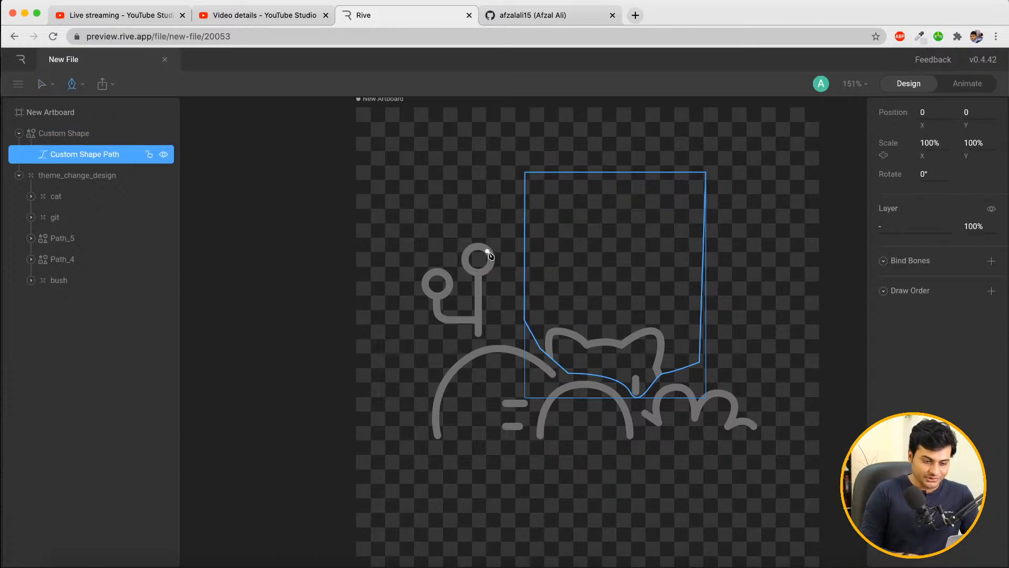
pyautogui.doubleClick(69, 134)
pyautogui.click(334, 200)
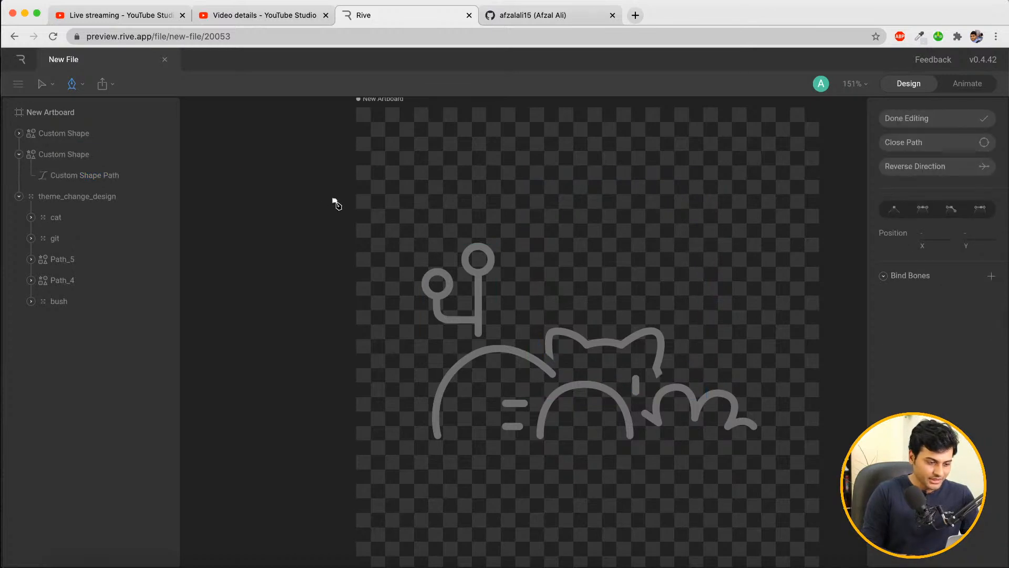
pyautogui.press('Escape')
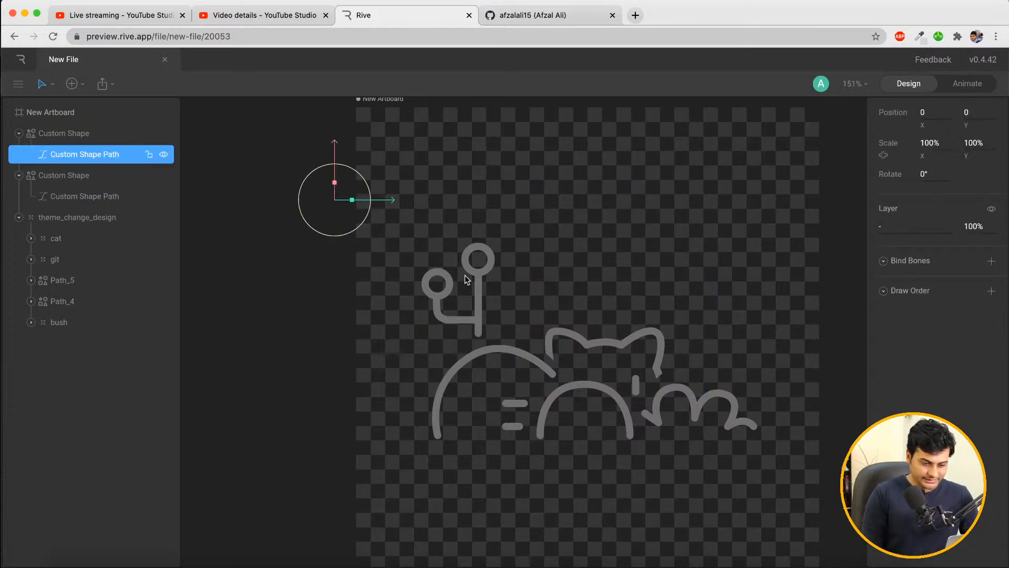
pyautogui.click(64, 135)
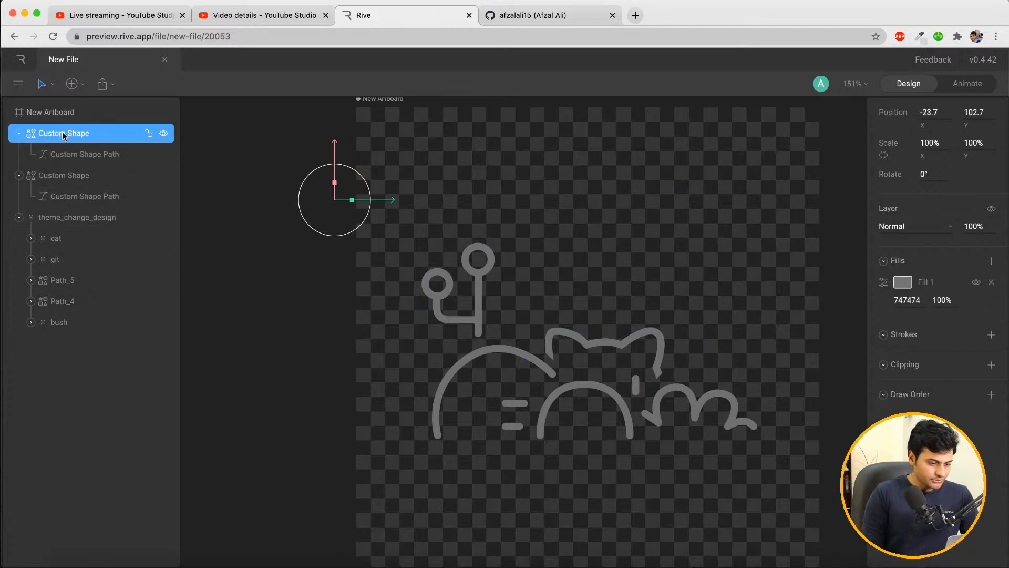
pyautogui.press('Delete')
# Edit the custom shape's path and raise the dip in its lower edge between the front hill and the bush to mask the cat's eye
pyautogui.click(65, 136)
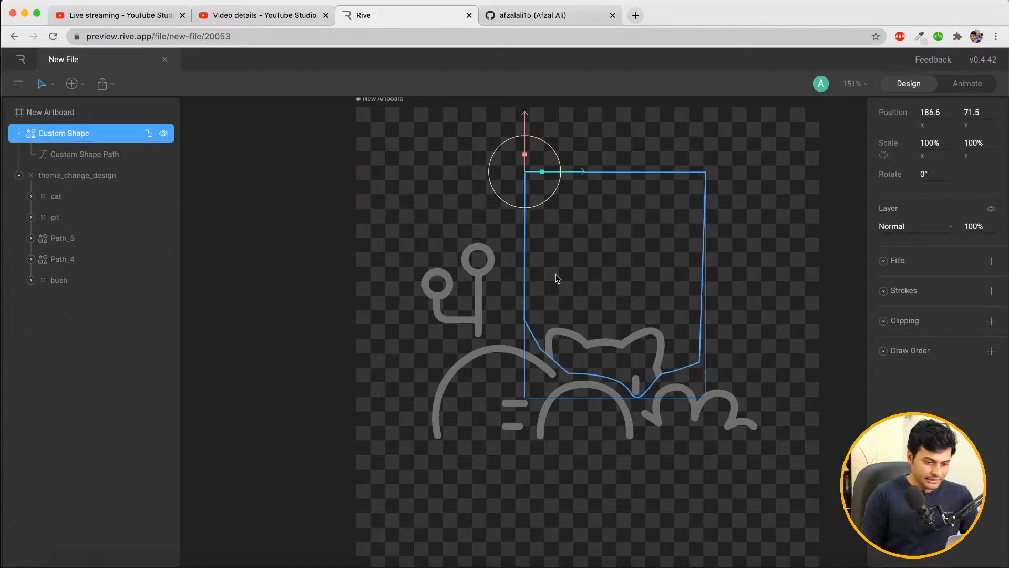
pyautogui.click(527, 325)
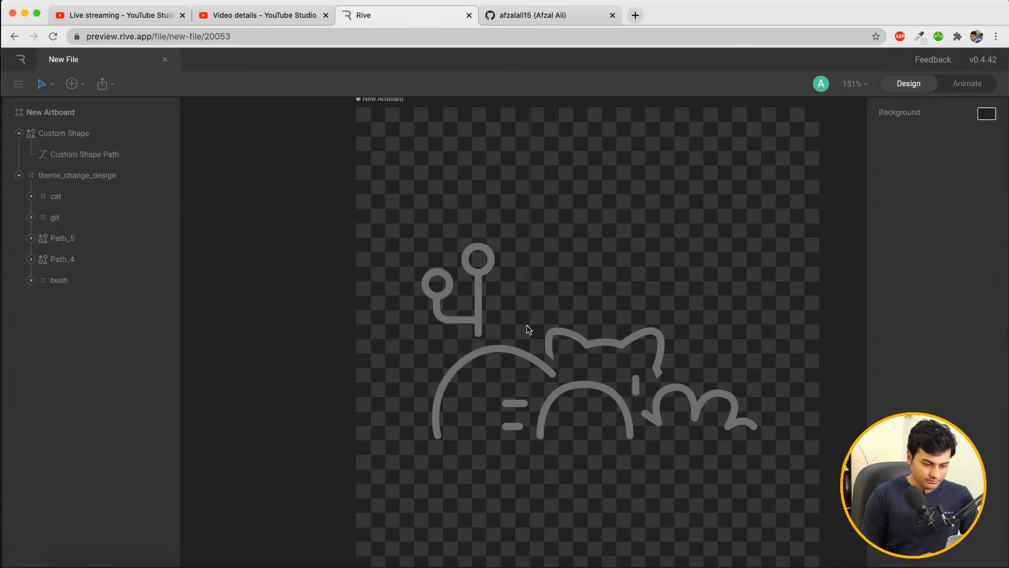
pyautogui.click(96, 155)
pyautogui.doubleClick(705, 263)
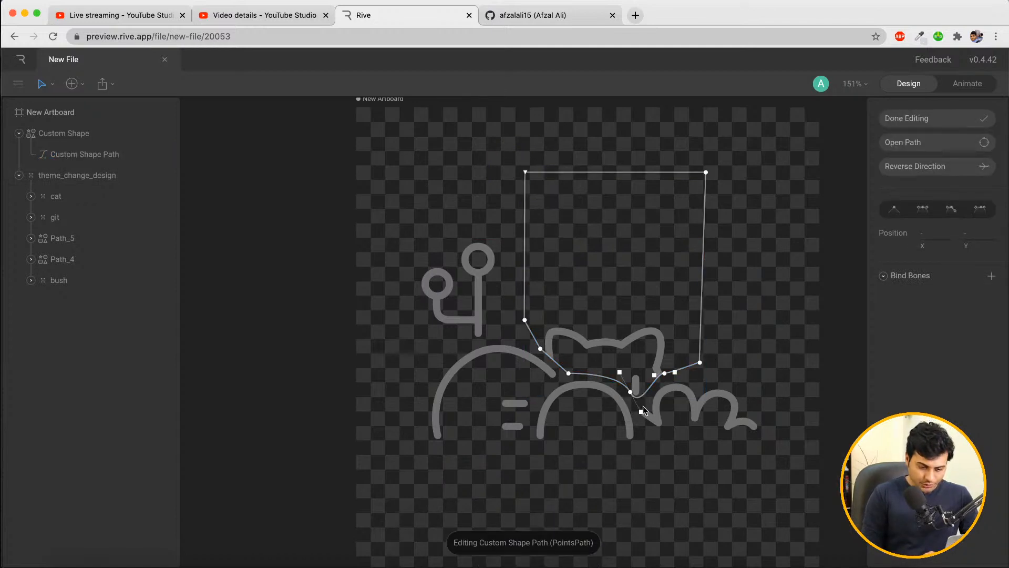
pyautogui.moveTo(641, 411); pyautogui.dragTo(648, 383)
pyautogui.click(760, 330)
pyautogui.click(749, 375)
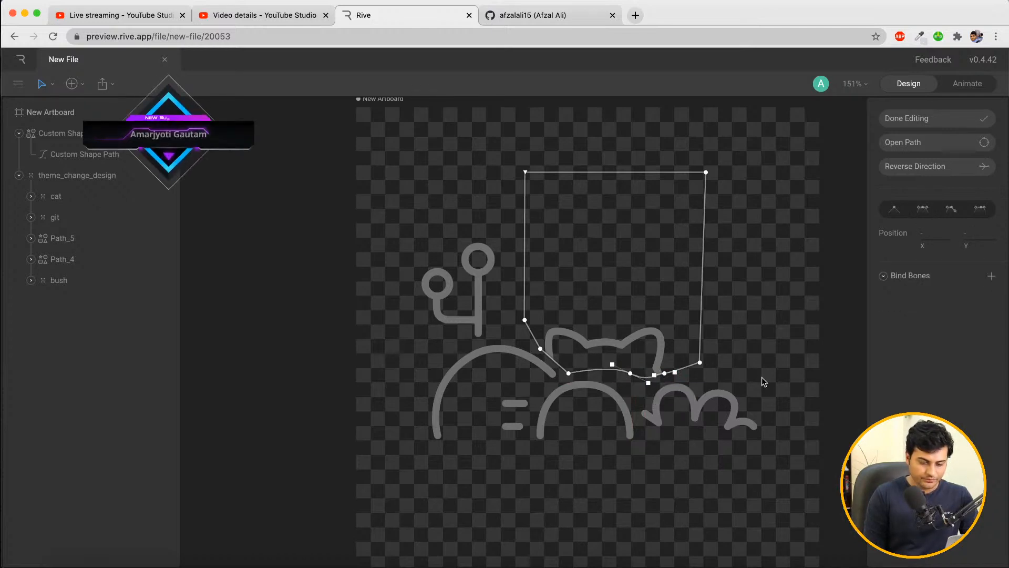
# Check the stream's live chat in YouTube Studio, and return to the Rive file
pyautogui.click(133, 16)
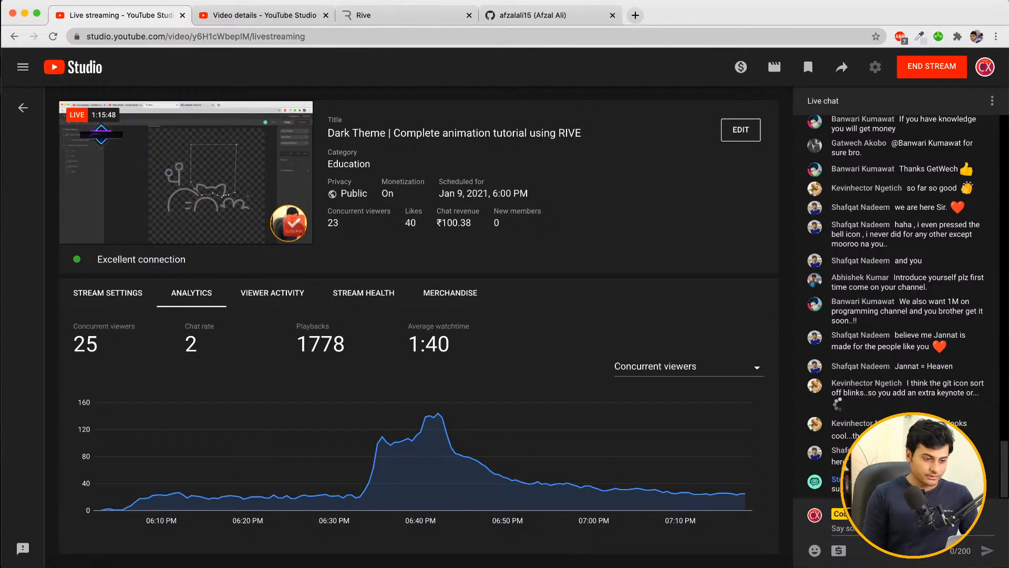
pyautogui.click(364, 17)
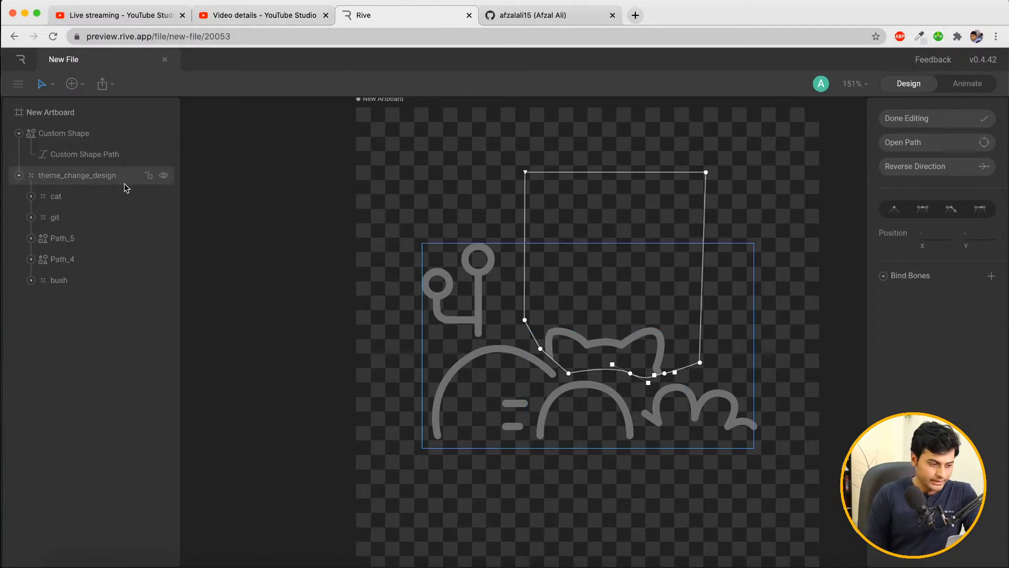
# Finish editing the mask path and keyframe the cat group's lowered Y position at 00:01:08 in the to_dark animation
pyautogui.click(75, 134)
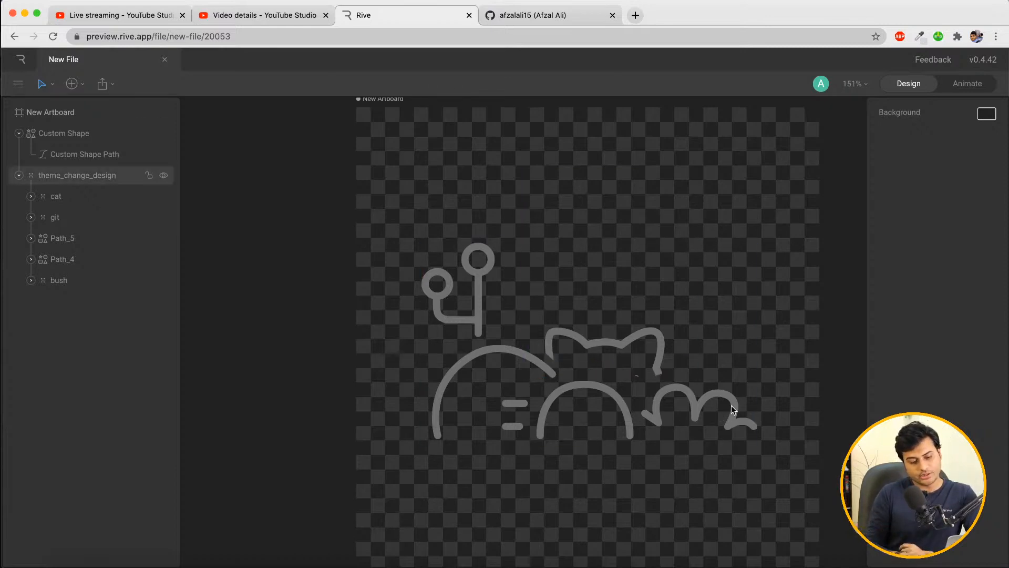
pyautogui.click(650, 340)
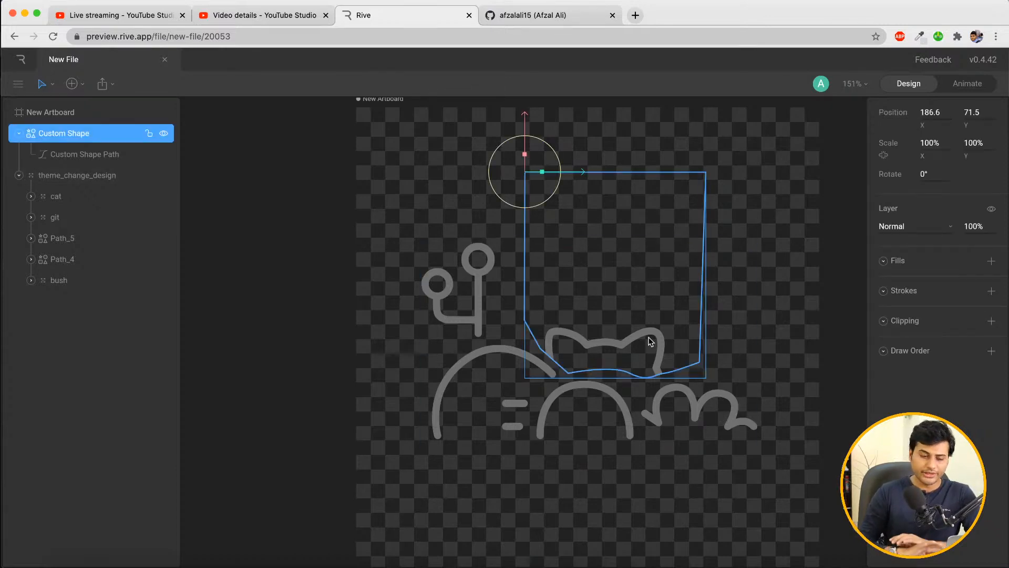
pyautogui.click(60, 197)
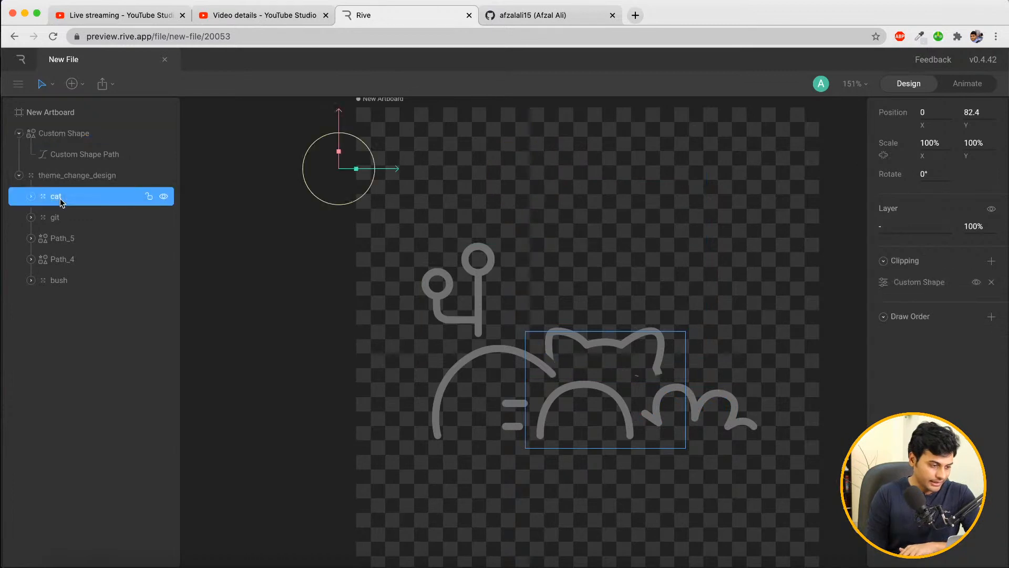
pyautogui.click(967, 83)
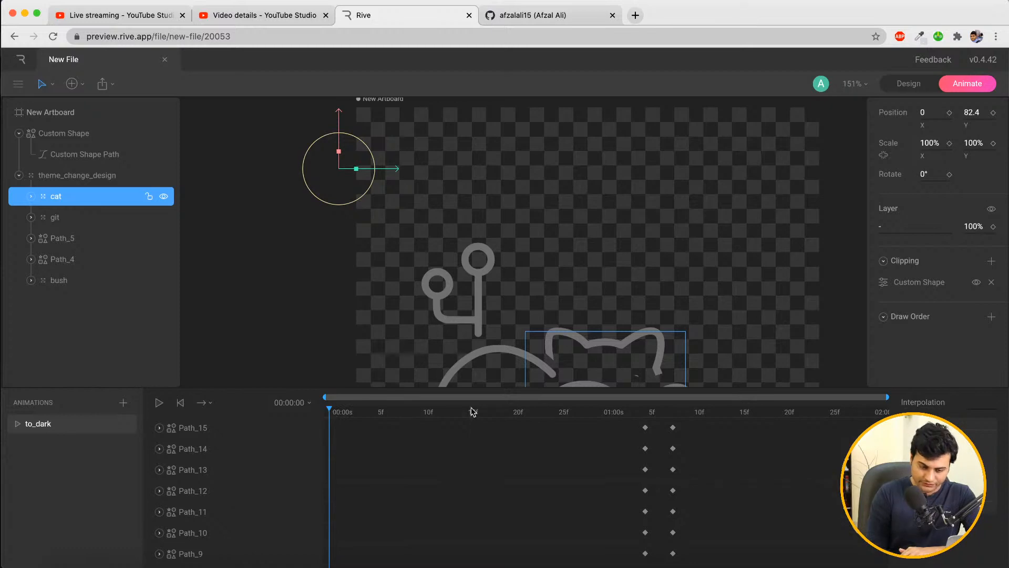
pyautogui.click(620, 415)
pyautogui.moveTo(620, 416); pyautogui.dragTo(673, 415)
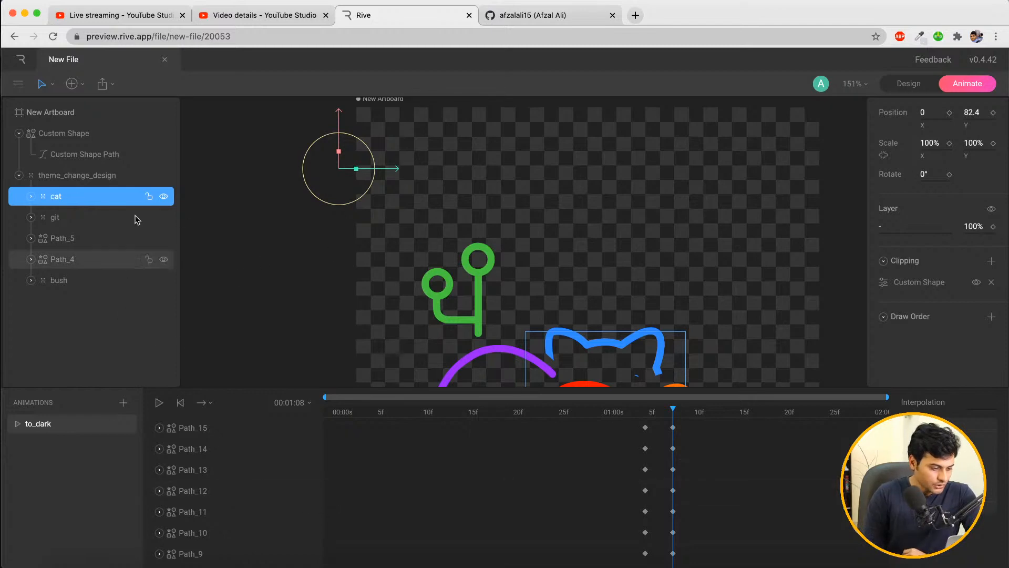
pyautogui.click(90, 178)
pyautogui.click(59, 199)
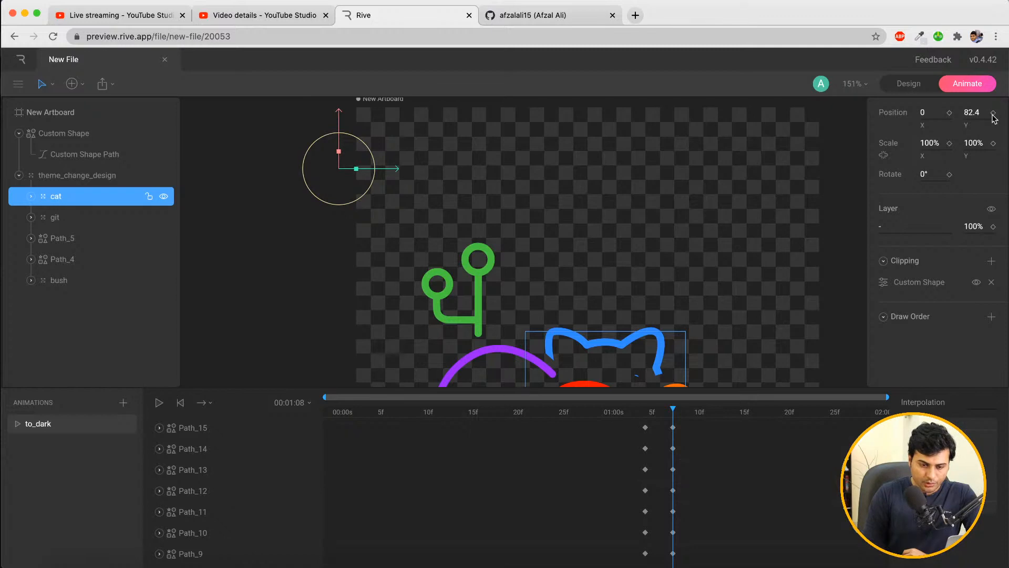
pyautogui.click(992, 113)
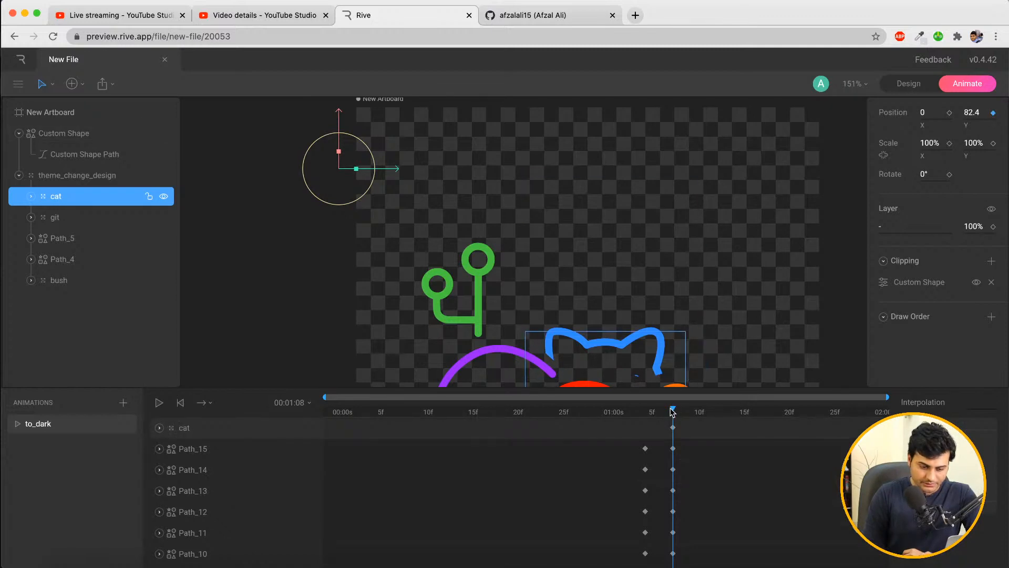
# Raise the cat group to Y -21.5 at 00:01:11 and scrub through its rise from behind the hills
pyautogui.moveTo(673, 410); pyautogui.dragTo(701, 411)
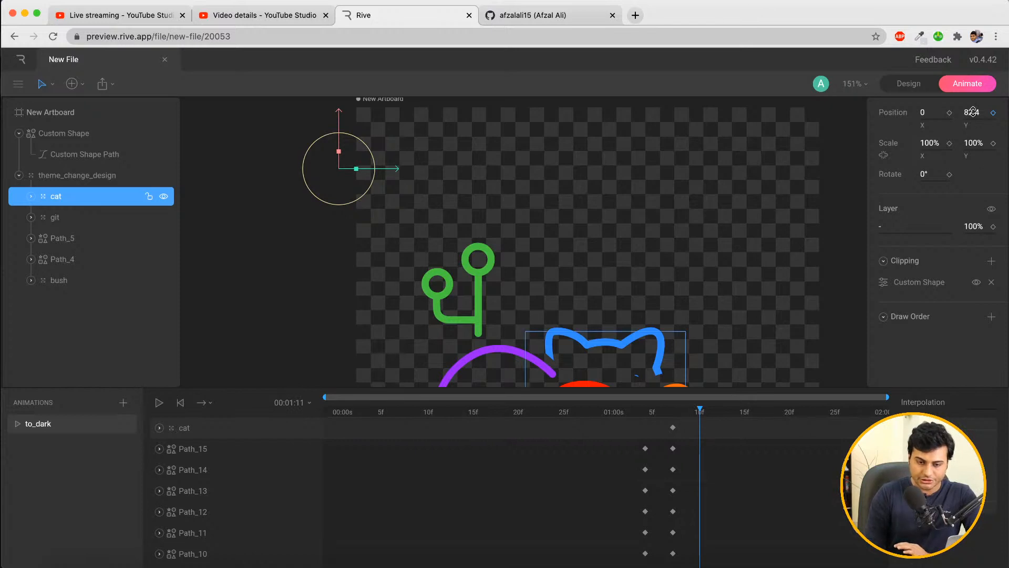
pyautogui.moveTo(972, 112); pyautogui.dragTo(981, 179)
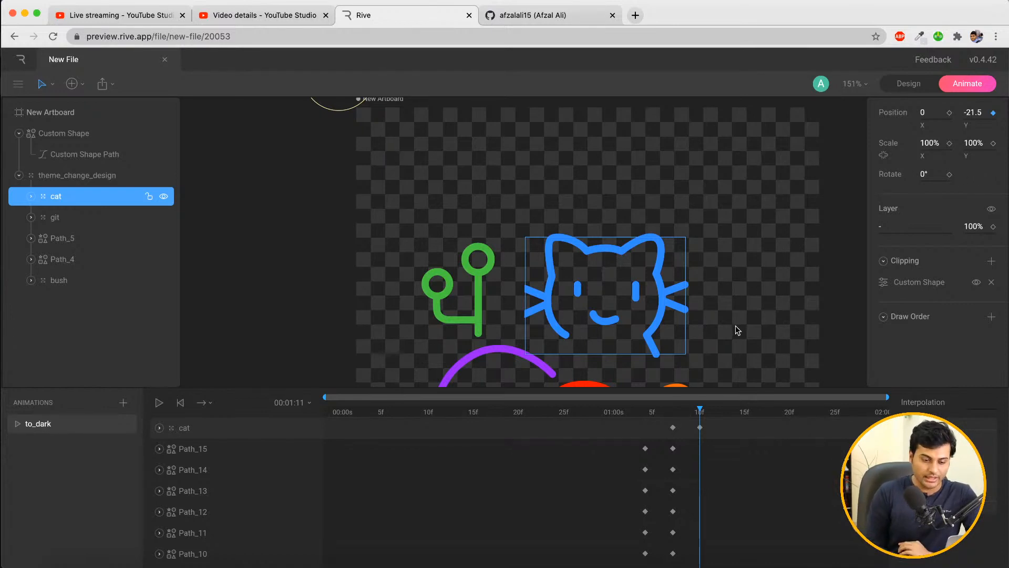
pyautogui.moveTo(630, 416); pyautogui.dragTo(699, 415)
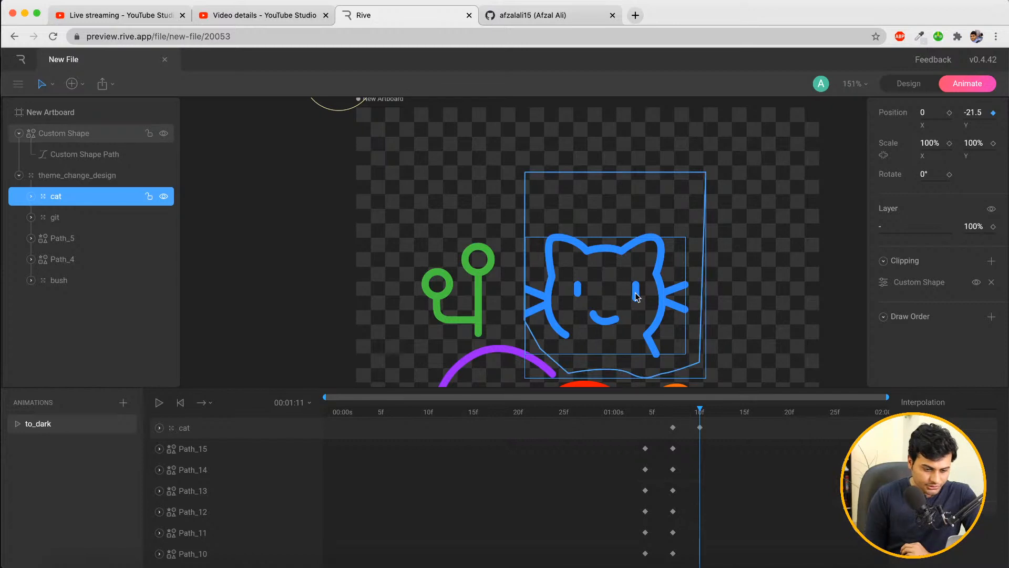
# Edit the Custom Shape Path at 00:01:11, moving its two left-side vertices outward to X -13.6, at Y 0 and Y 165, to uncover the whiskers
pyautogui.click(64, 155)
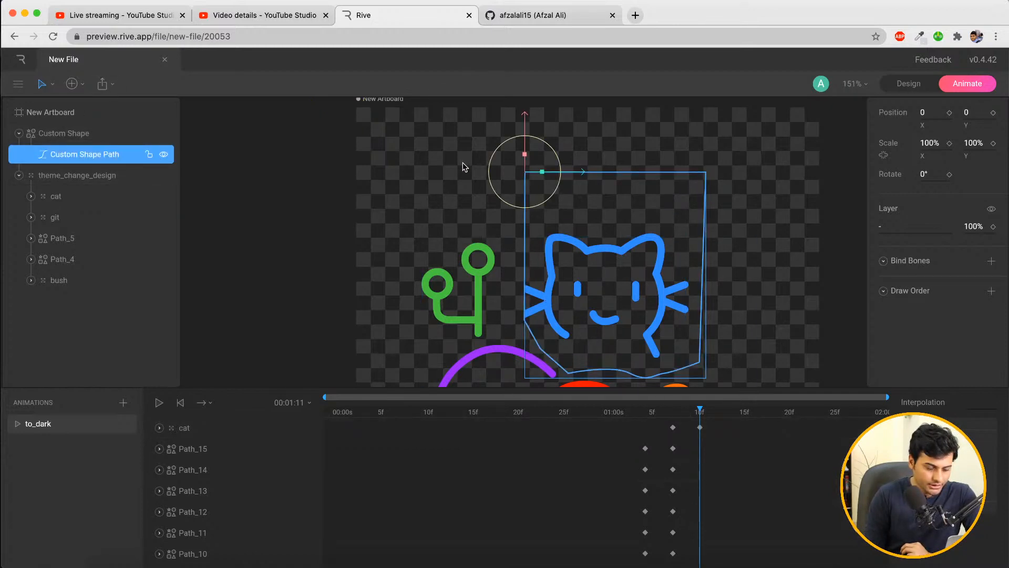
pyautogui.doubleClick(650, 167)
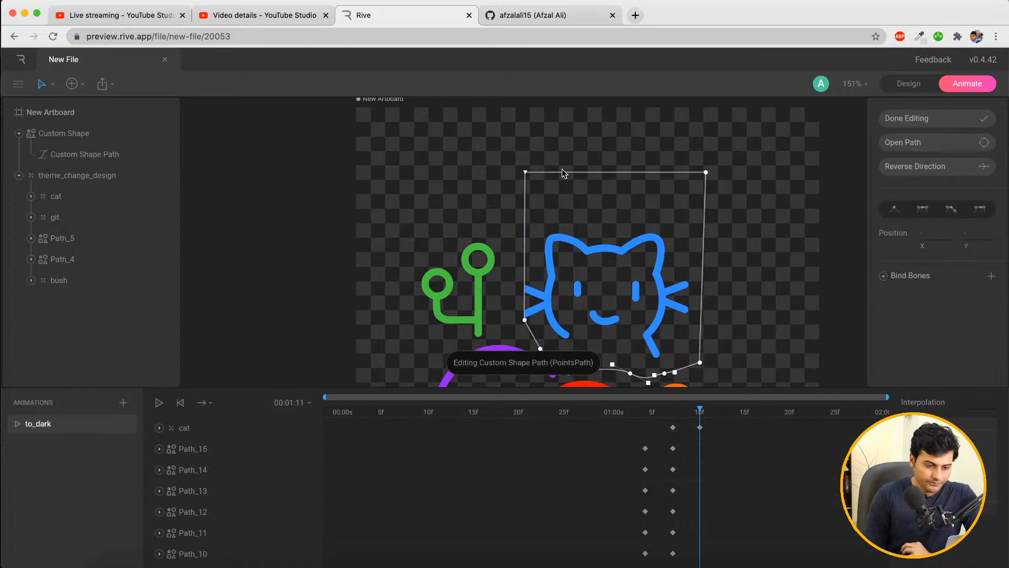
pyautogui.click(525, 172)
pyautogui.moveTo(526, 172); pyautogui.dragTo(512, 166)
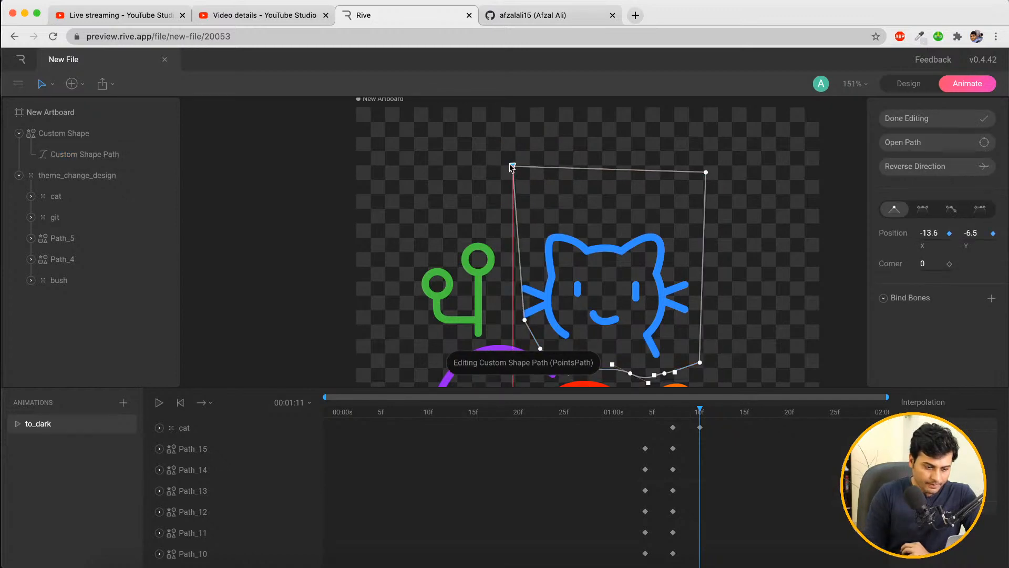
pyautogui.moveTo(525, 324); pyautogui.dragTo(513, 324)
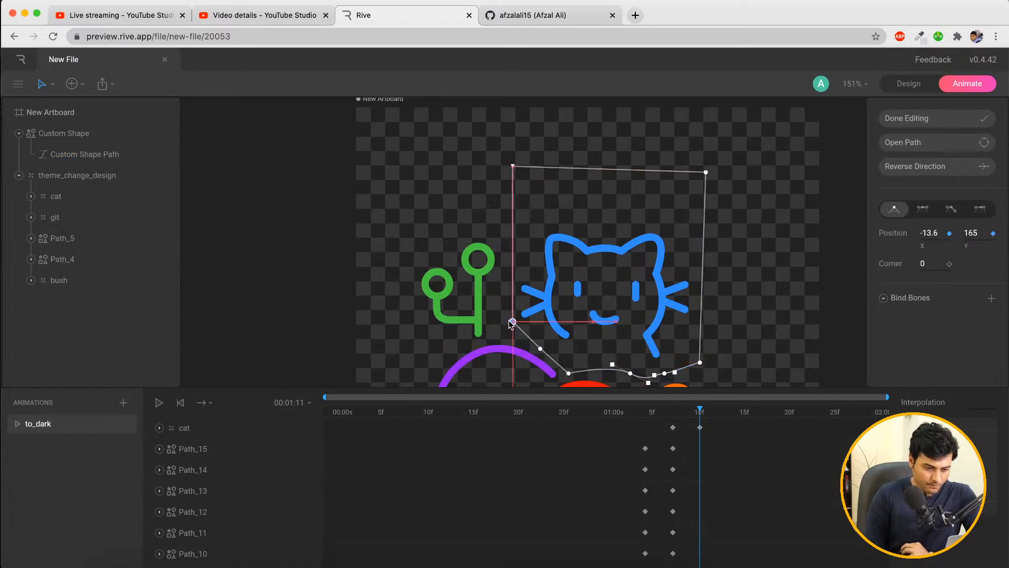
pyautogui.moveTo(513, 166); pyautogui.dragTo(514, 177)
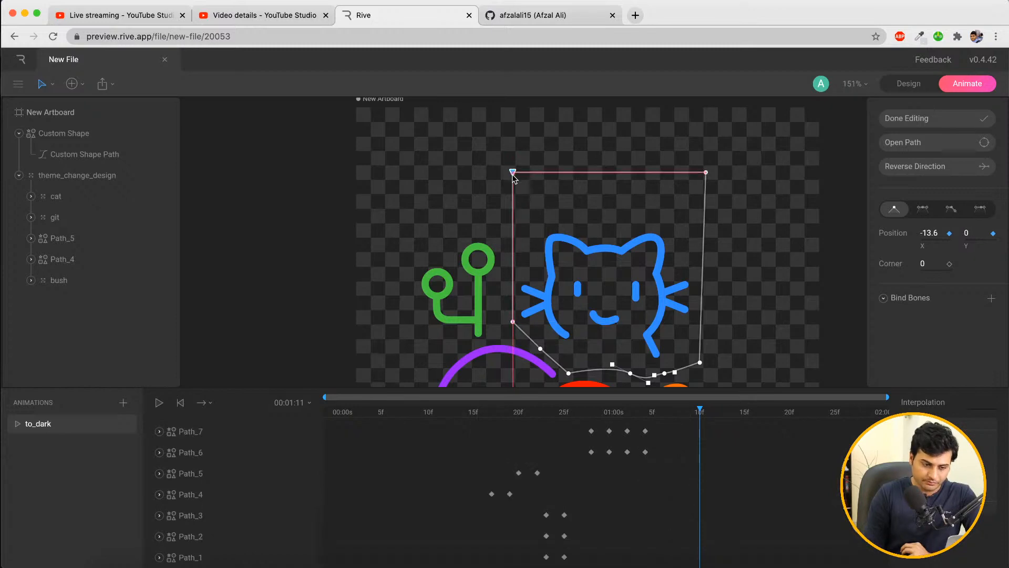
pyautogui.click(789, 282)
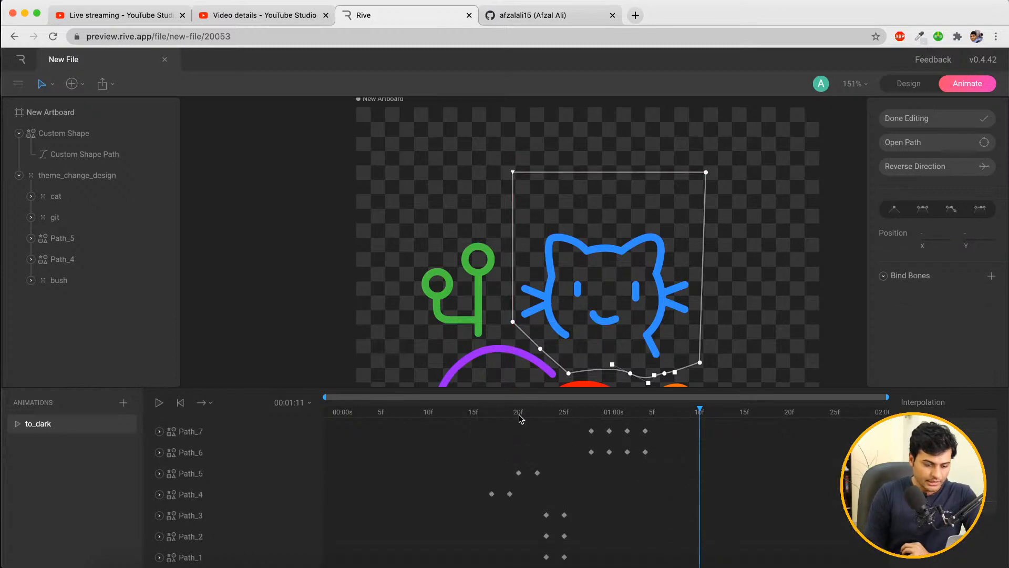
pyautogui.moveTo(520, 415); pyautogui.dragTo(190, 414)
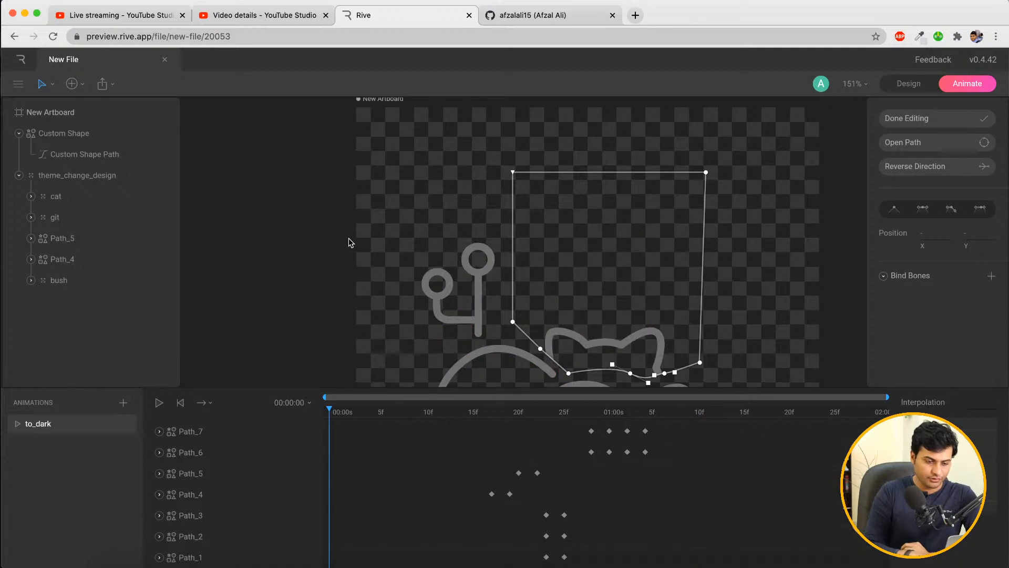
pyautogui.press('Escape')
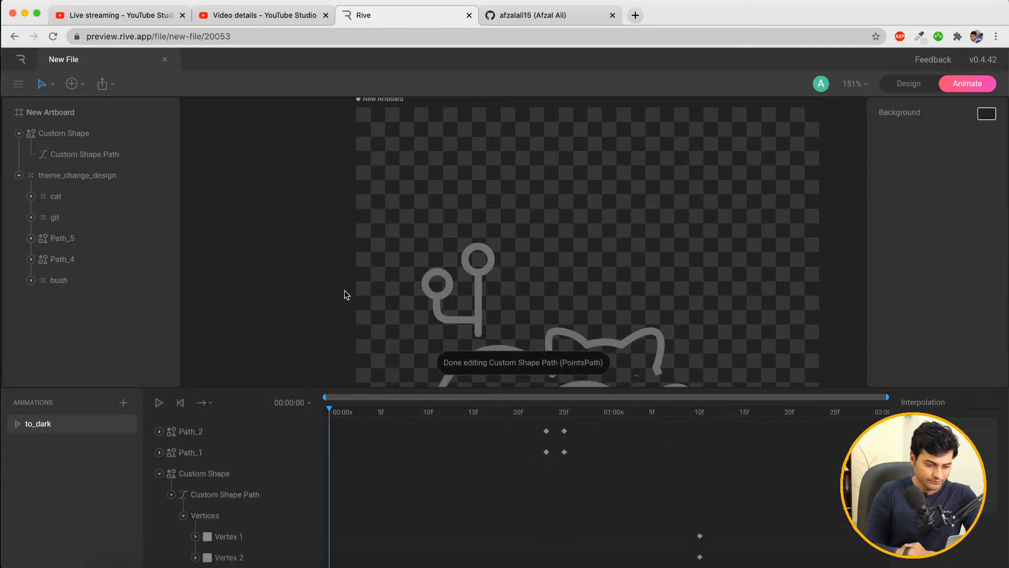
# Set the canvas zoom to 100% with the artboard centred and play the to_dark animation from the start
pyautogui.scroll(-8, 345, 292)
pyautogui.hscroll(-2, 345, 293)
pyautogui.scroll(-2, 345, 293)
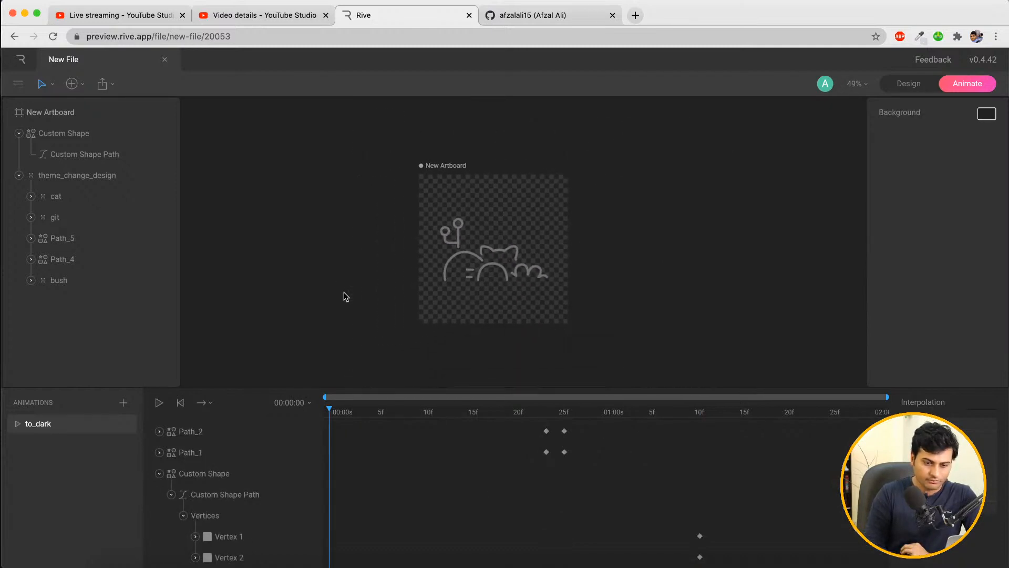
pyautogui.scroll(6, 345, 297)
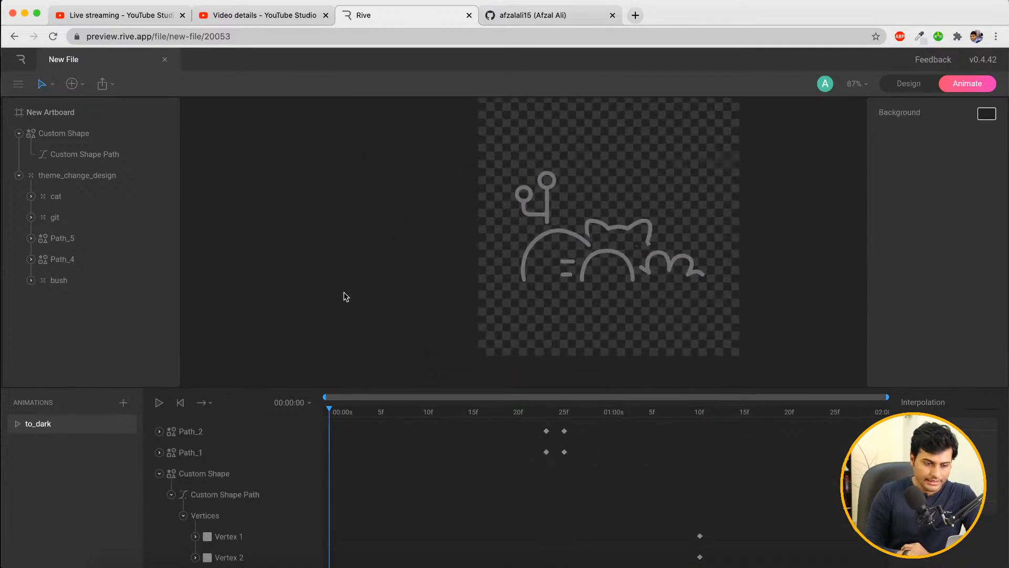
pyautogui.click(861, 85)
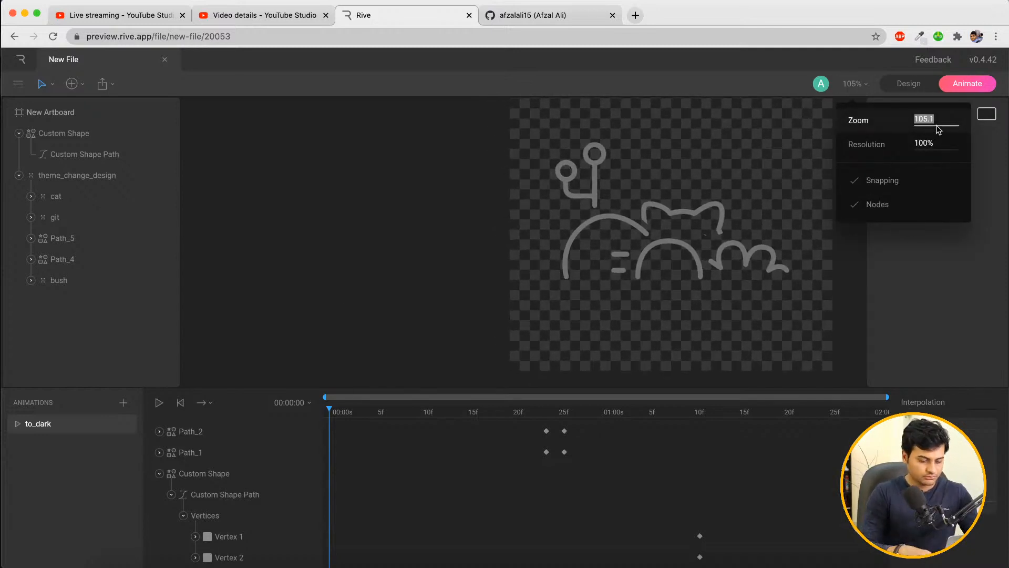
pyautogui.write('100')
pyautogui.press('Return')
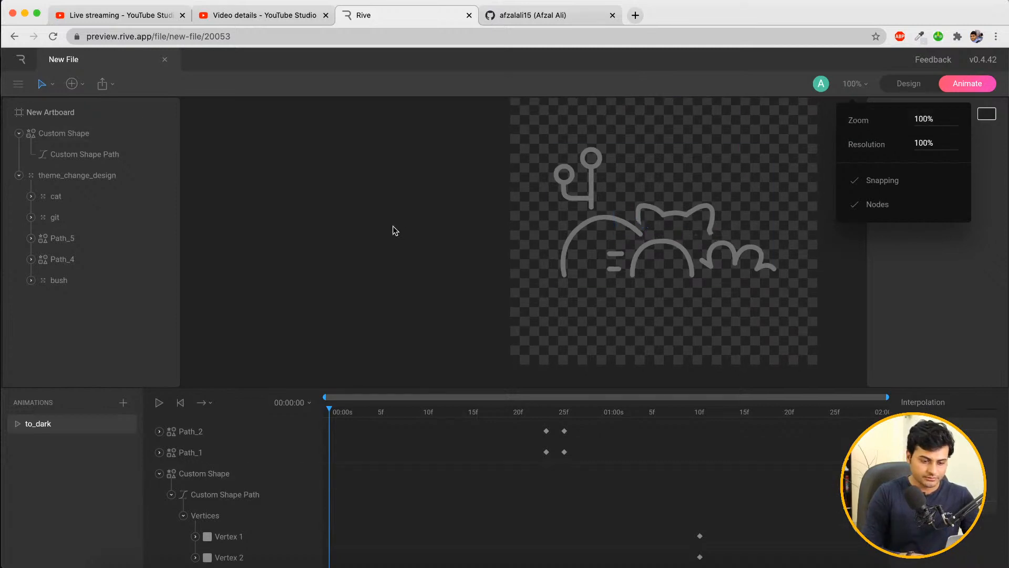
pyautogui.click(395, 230)
pyautogui.hscroll(5, 398, 226)
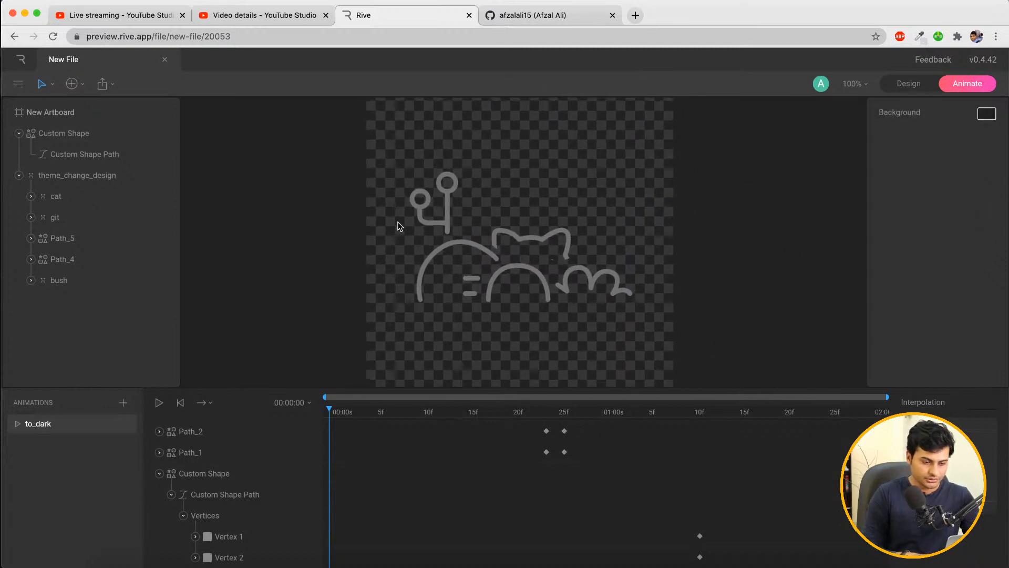
pyautogui.press('space')
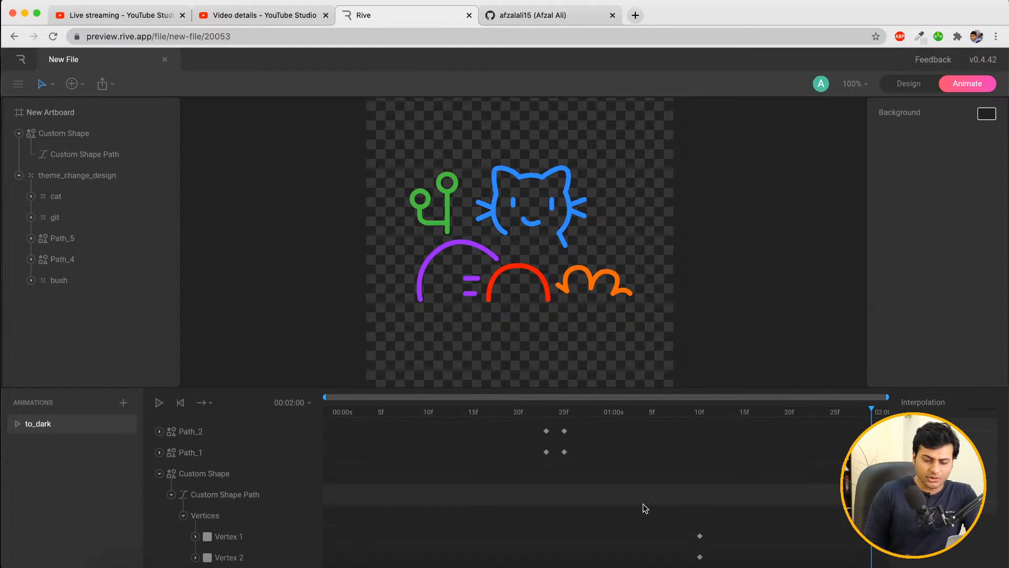
# Scrub the cat's rise up to 00:01:11 and collapse the Custom Shape's expanded tracks in the timeline
pyautogui.moveTo(586, 413)
pyautogui.mouseDown()
pyautogui.moveTo(563, 412)
pyautogui.moveTo(717, 429)
pyautogui.moveTo(700, 429)
pyautogui.mouseUp()
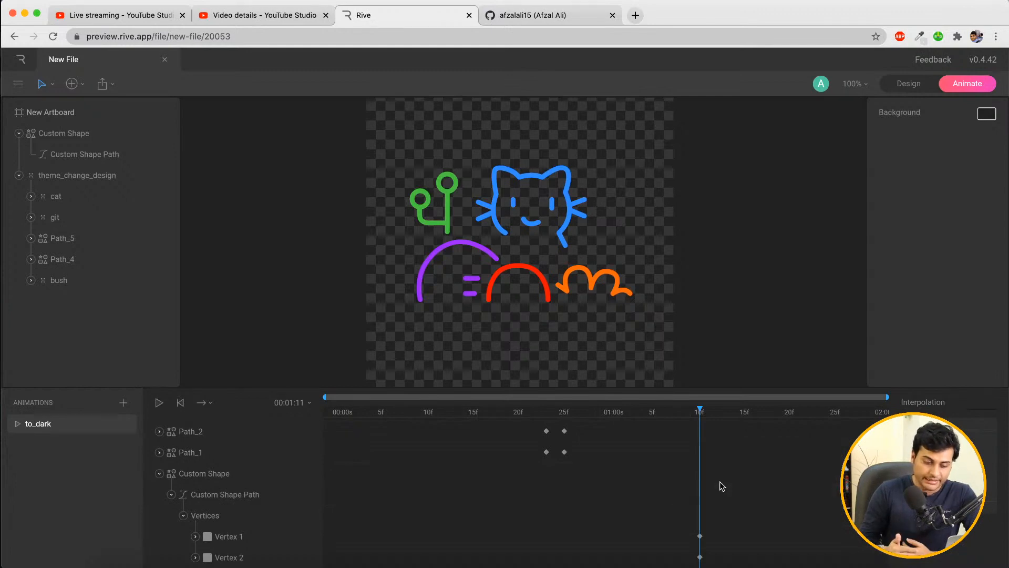
pyautogui.click(159, 472)
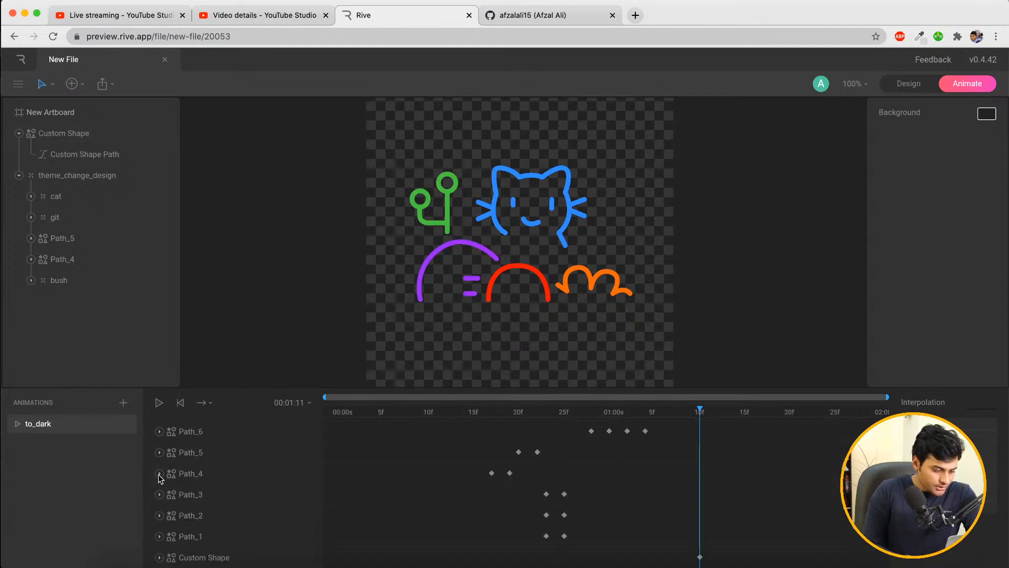
pyautogui.scroll(5, 221, 494)
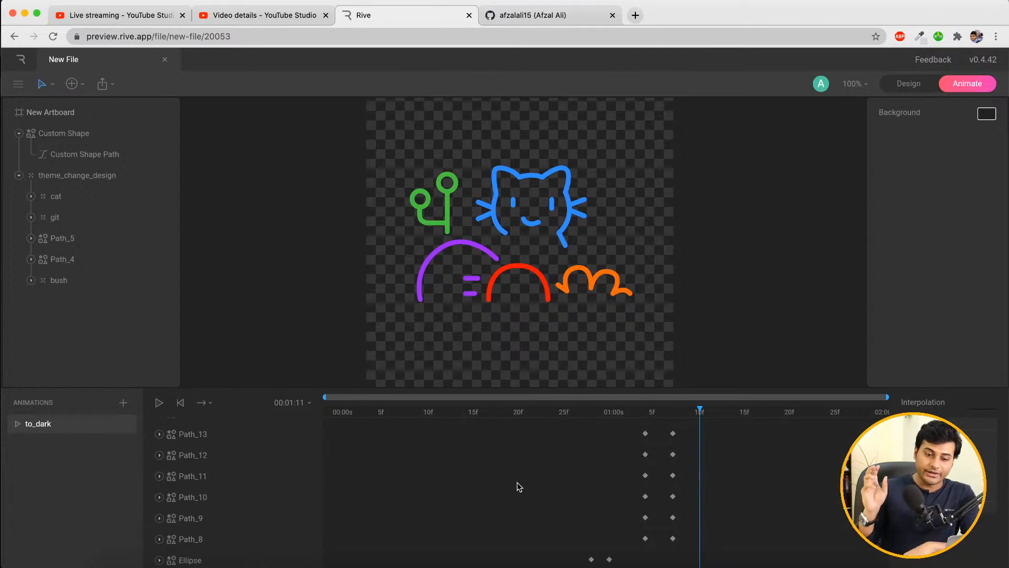
# Switch the GitHub profile page to the light theme and back to dark to compare its header animation, and return to the Rive file
pyautogui.click(566, 17)
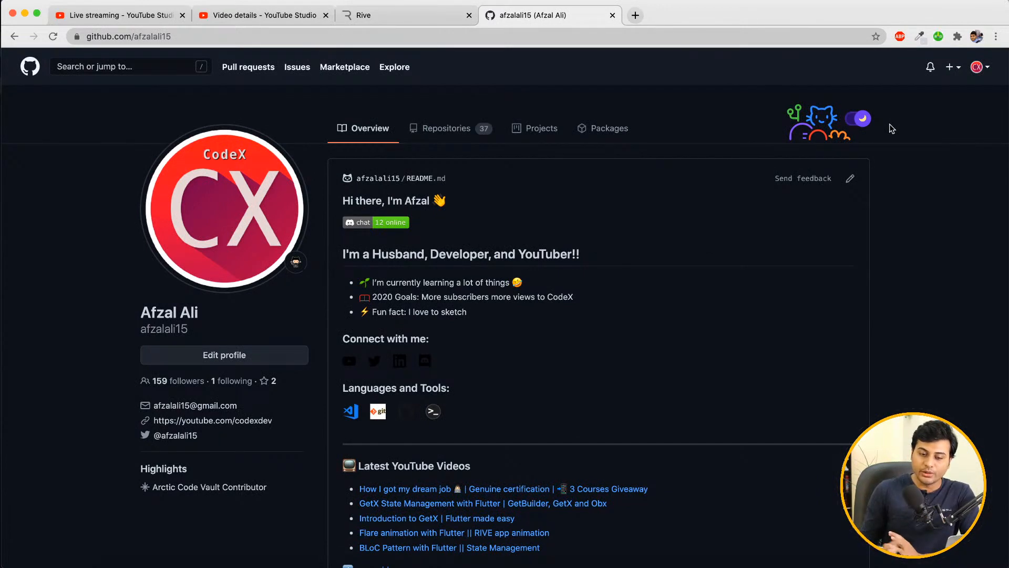
pyautogui.click(864, 120)
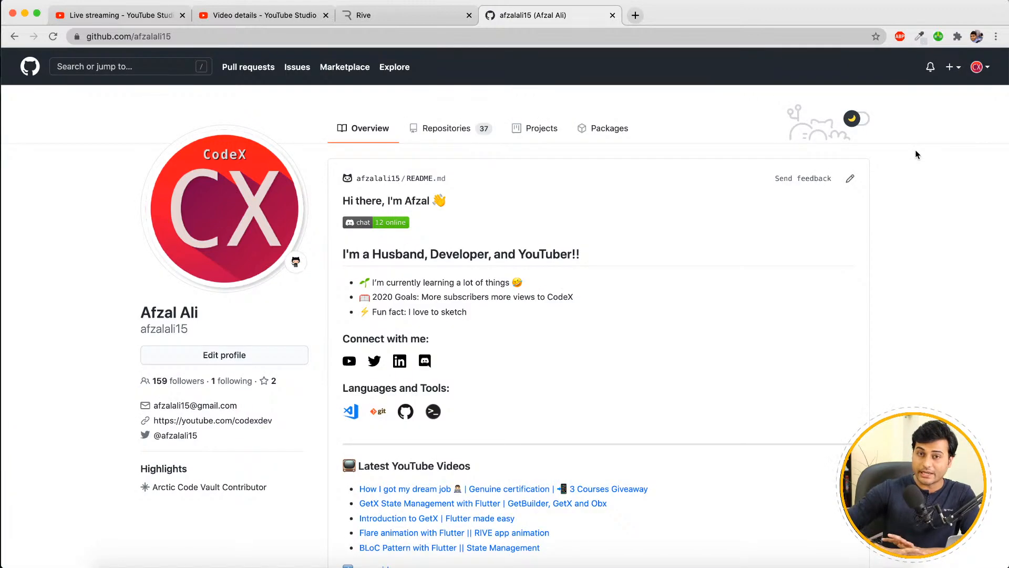
pyautogui.click(859, 120)
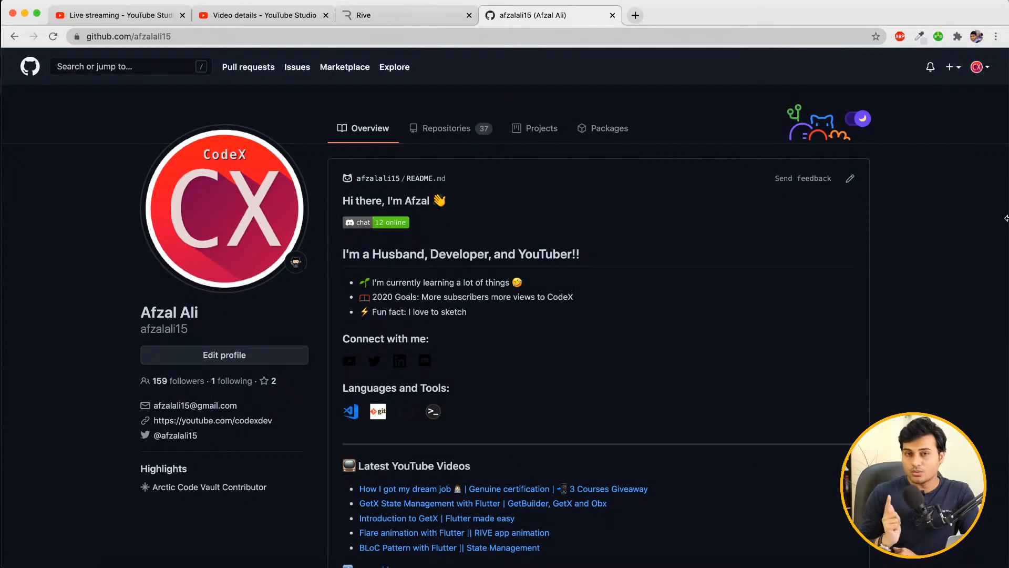
pyautogui.click(391, 23)
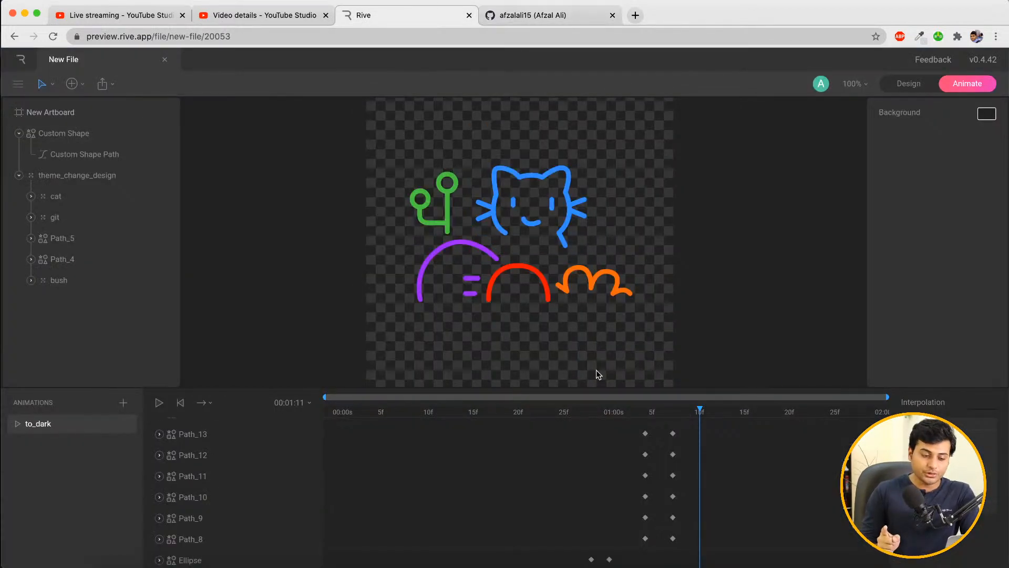
# Review the cat's rise by scrubbing the to_dark timeline from 00:01:06 to 00:01:11
pyautogui.scroll(-8, 736, 497)
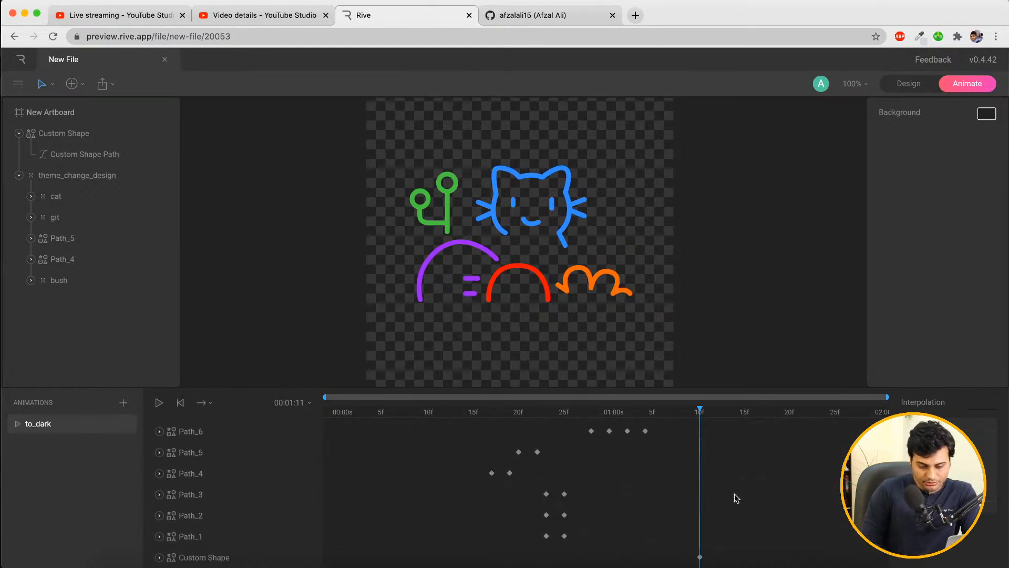
pyautogui.moveTo(700, 410); pyautogui.dragTo(656, 414)
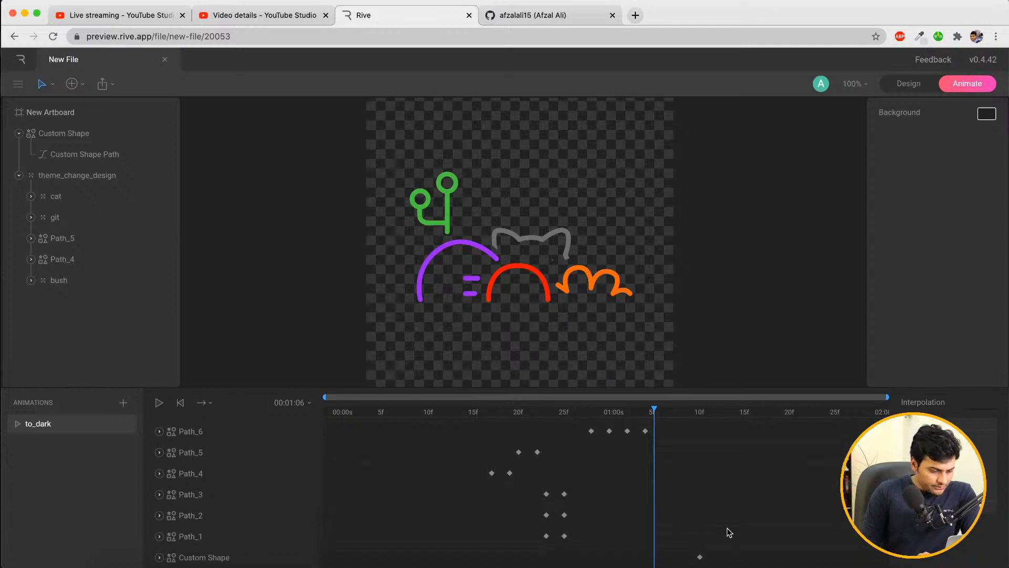
pyautogui.scroll(10, 727, 528)
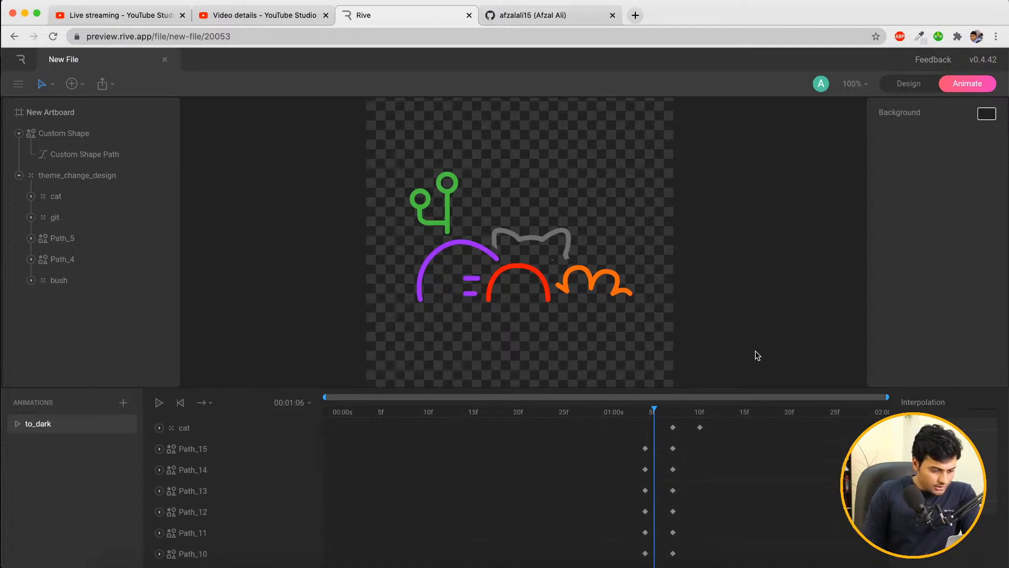
pyautogui.moveTo(676, 414); pyautogui.dragTo(701, 420)
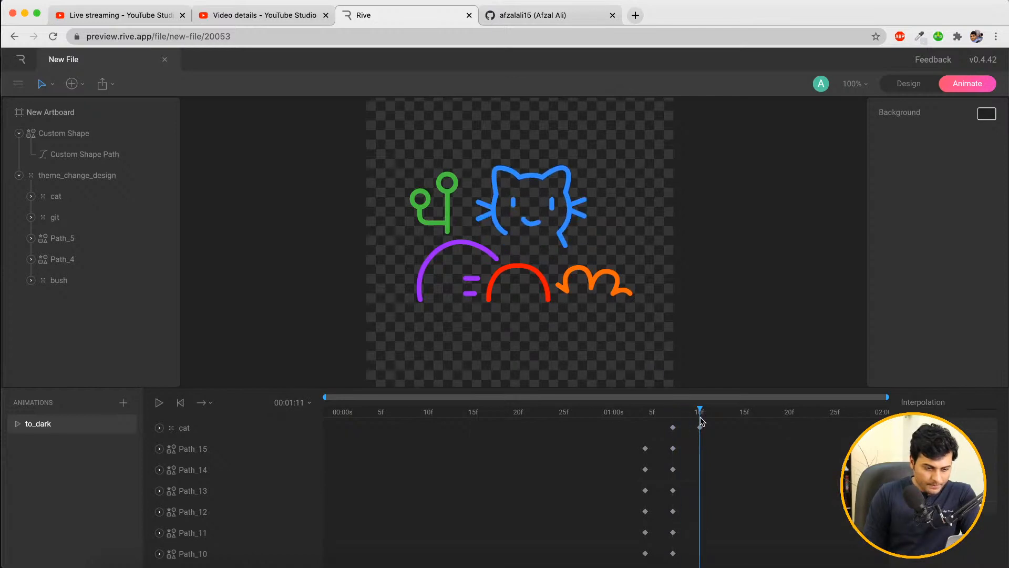
# Lower the cat at its 00:01:11 keyframe to a Y position of -5.4 and scrub the timeline to check its rise
pyautogui.click(700, 427)
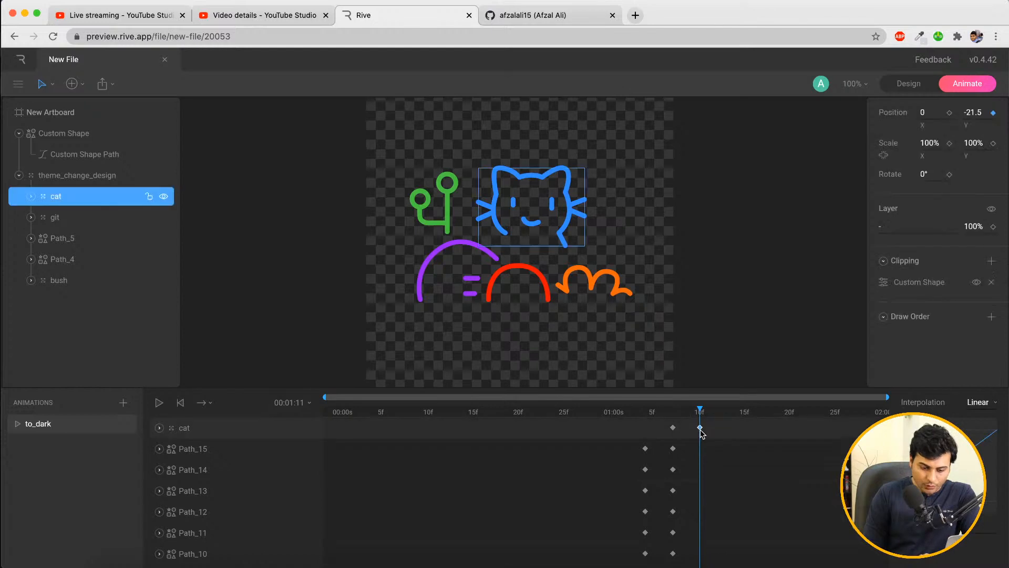
pyautogui.moveTo(975, 111)
pyautogui.mouseDown()
pyautogui.moveTo(976, 93)
pyautogui.moveTo(976, 109)
pyautogui.mouseUp()
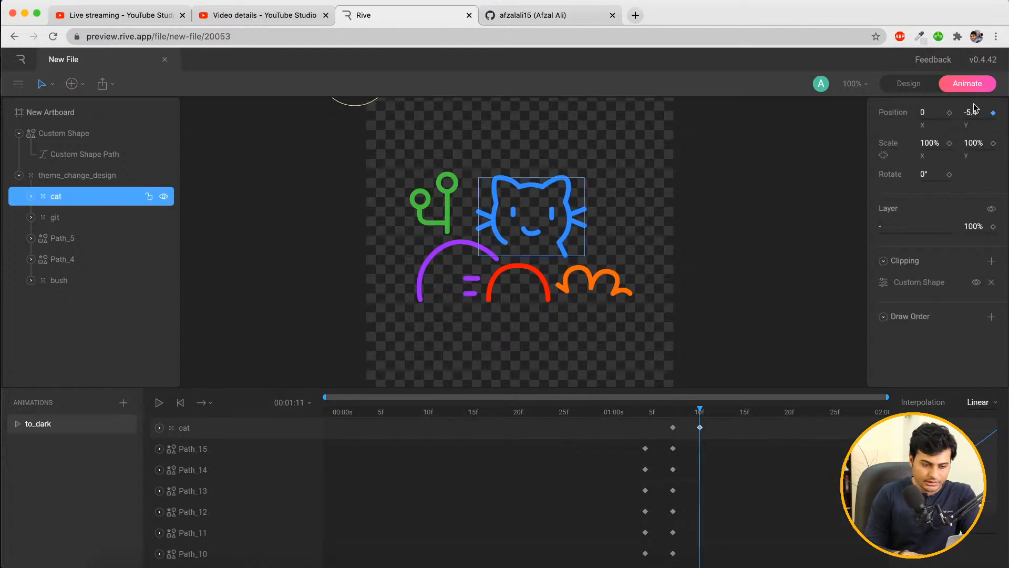
pyautogui.click(639, 414)
pyautogui.moveTo(639, 413)
pyautogui.mouseDown()
pyautogui.moveTo(682, 415)
pyautogui.moveTo(647, 415)
pyautogui.mouseUp()
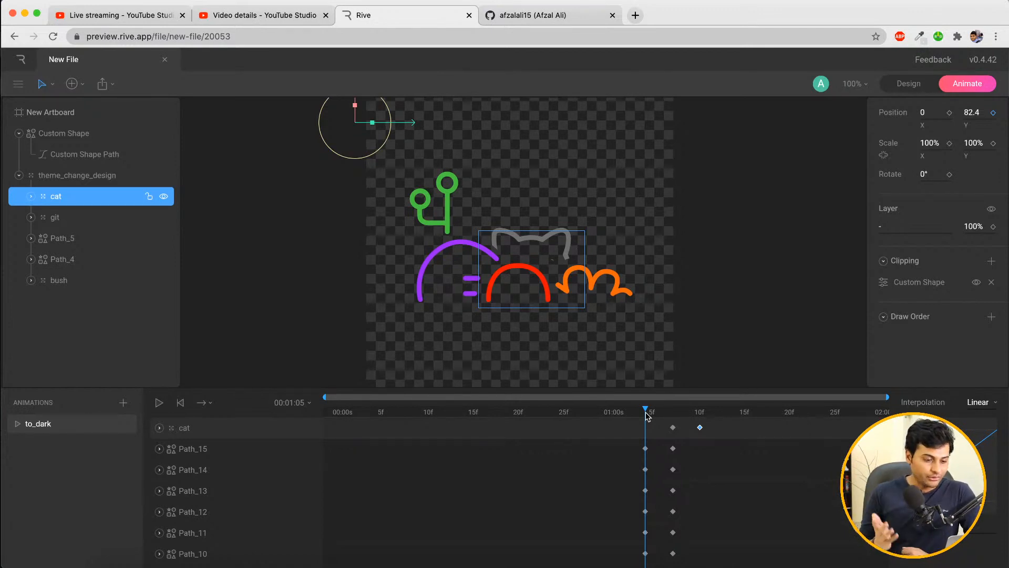
pyautogui.moveTo(627, 418); pyautogui.dragTo(706, 412)
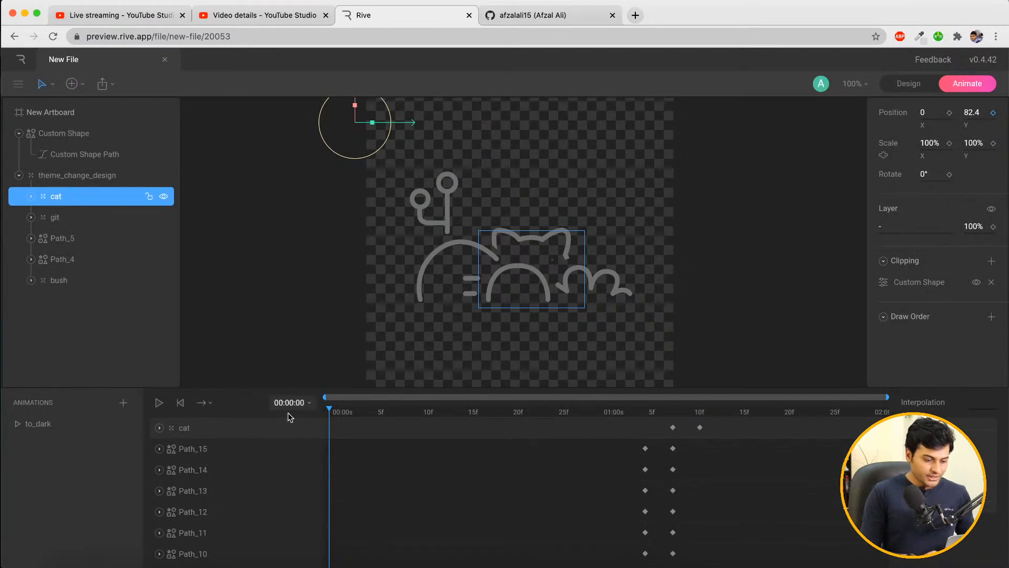
# Play the to_dark animation from the start, and replay it with the playback mode set to Loop
pyautogui.click(159, 403)
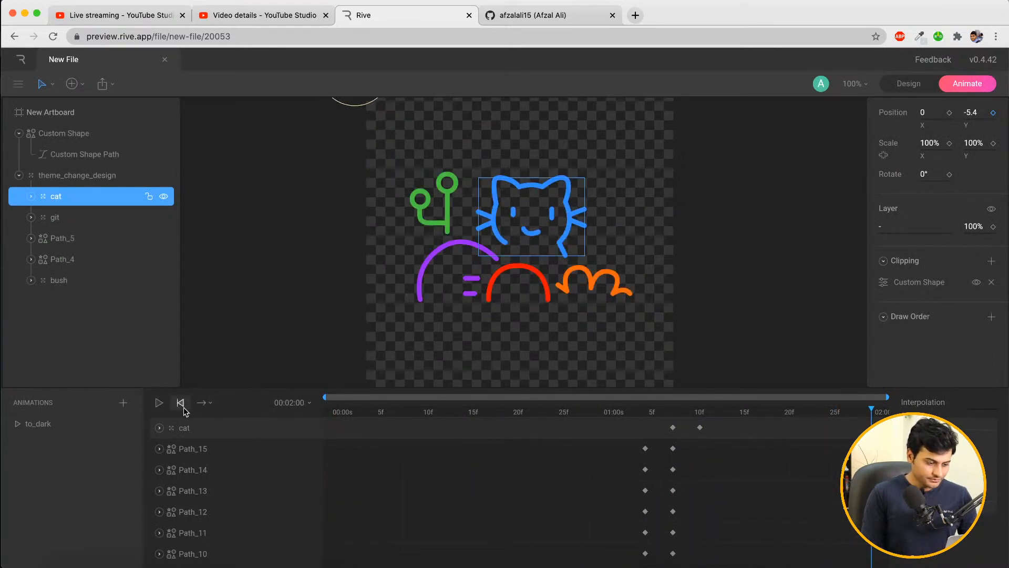
pyautogui.click(209, 403)
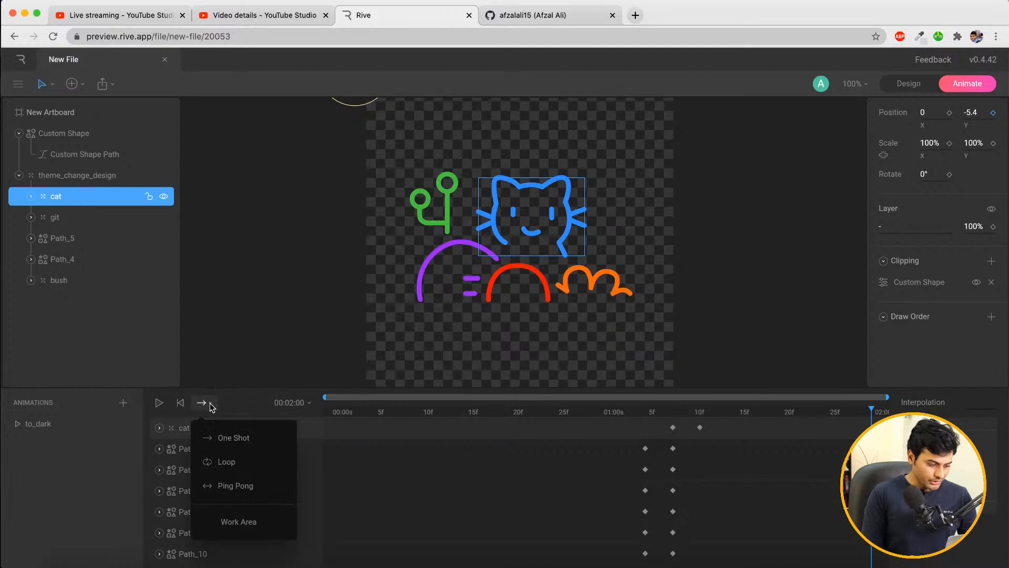
pyautogui.click(227, 460)
pyautogui.press('space')
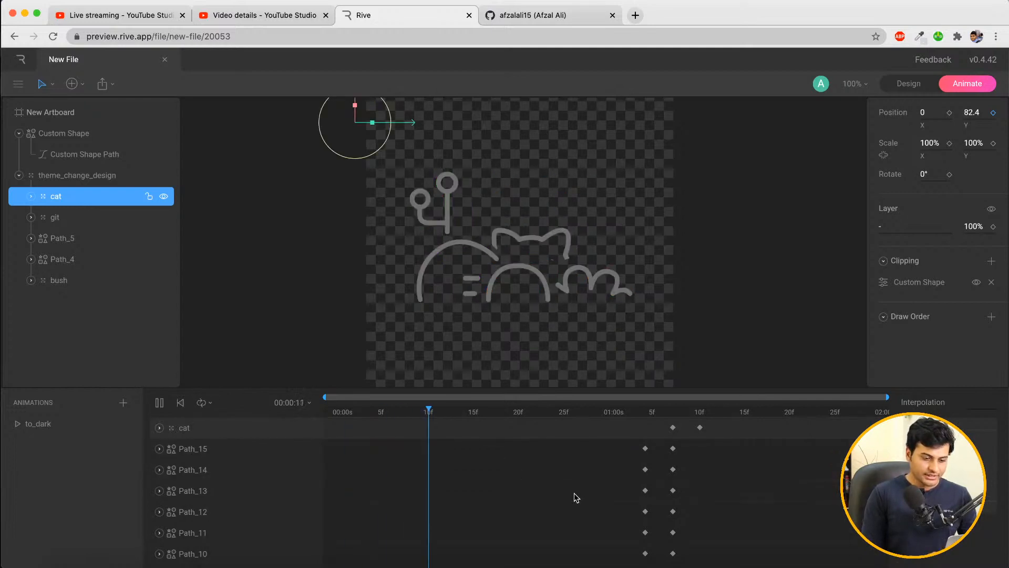